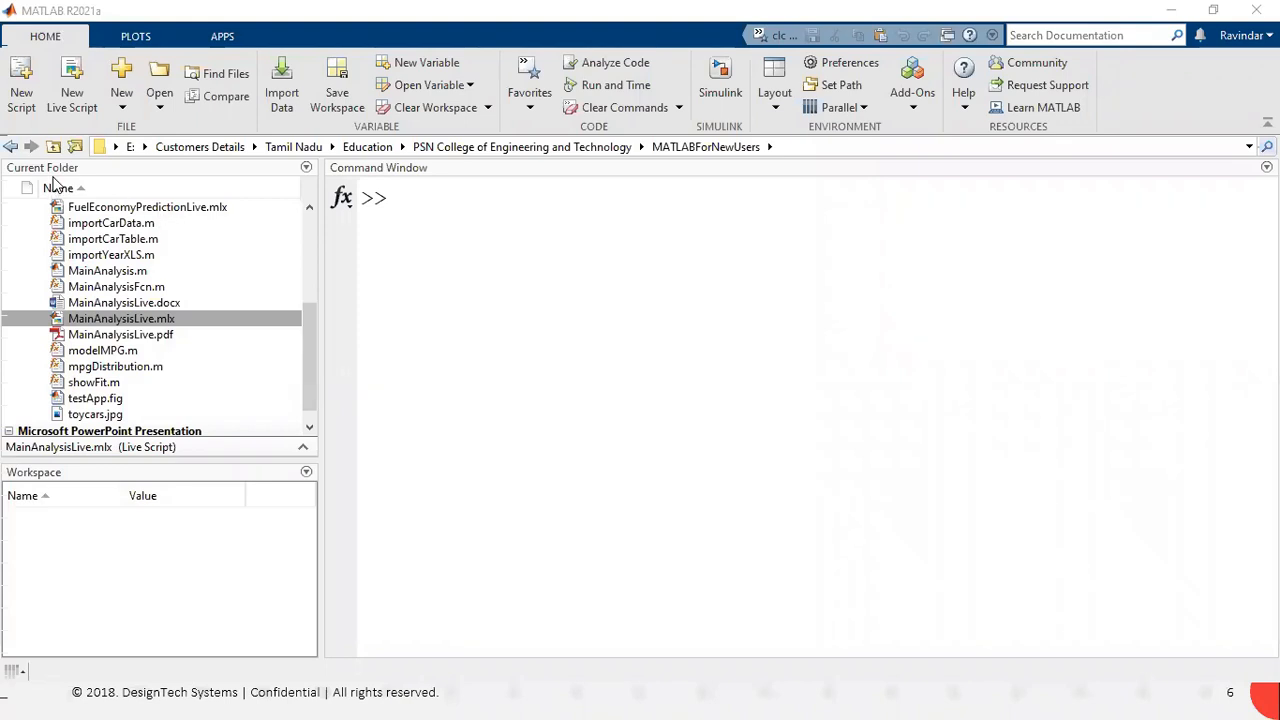
Show the full path of the current folder and return to the command prompt.
left_click(811, 145)
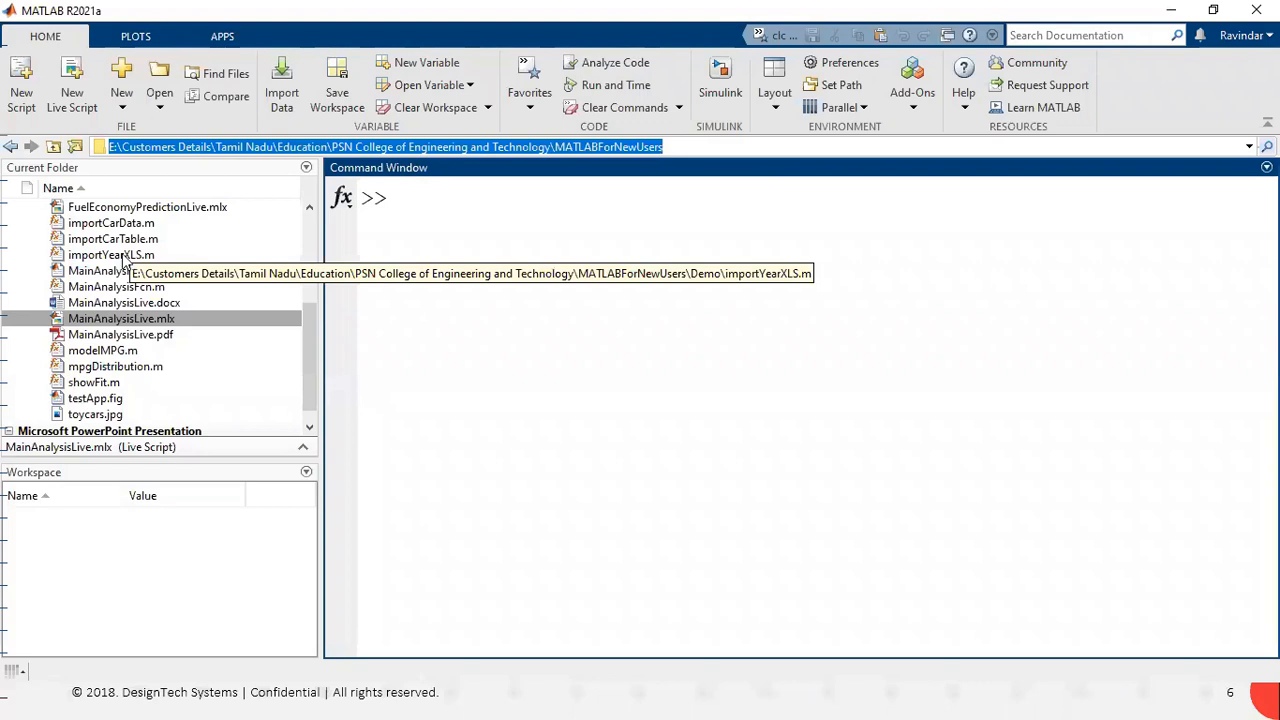
left_click(437, 206)
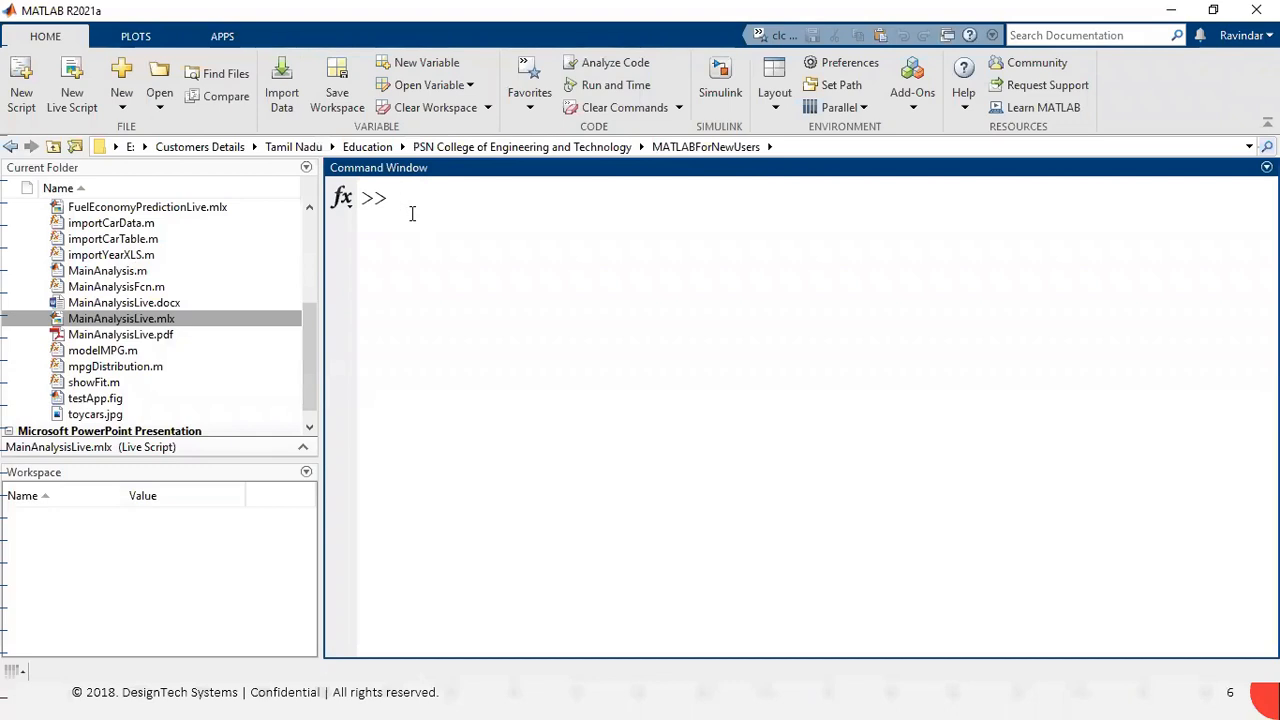
type("oplen")
key("Tab")
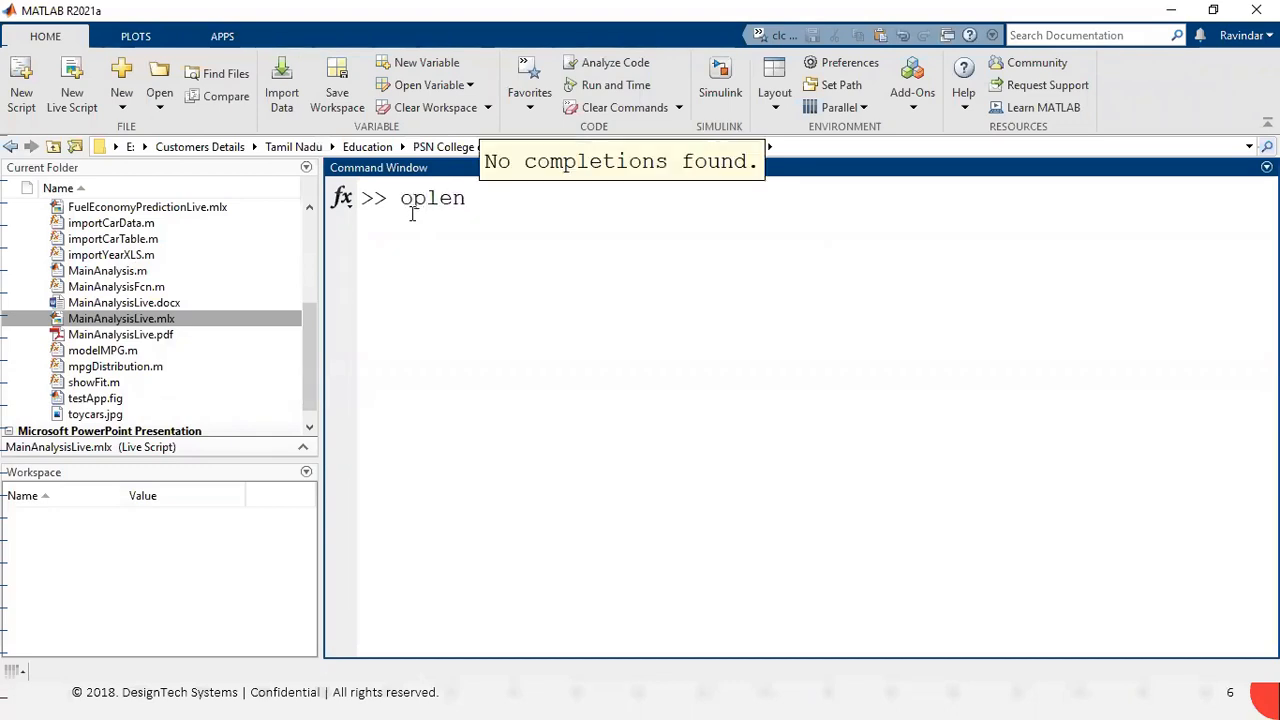
type("FF")
key("Tab")
key("BackSpace")
key("Tab")
type("u")
key("Tab")
key("BackSpace")
key("BackSpace")
key("BackSpace")
key("BackSpace")
key("BackSpace")
key("BackSpace")
key("BackSpace")
key("BackSpace")
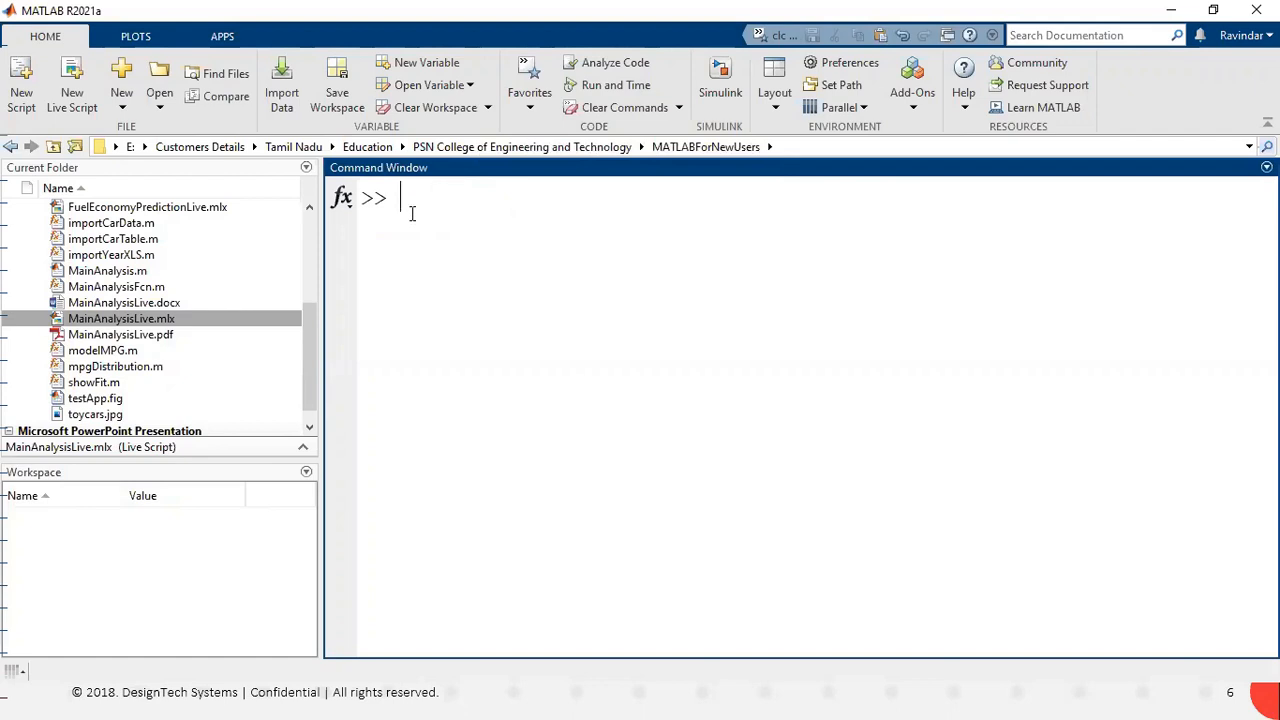
Look through the command completions suggested for "sll" at the prompt, and clear the entry.
type("sll")
key("Tab")
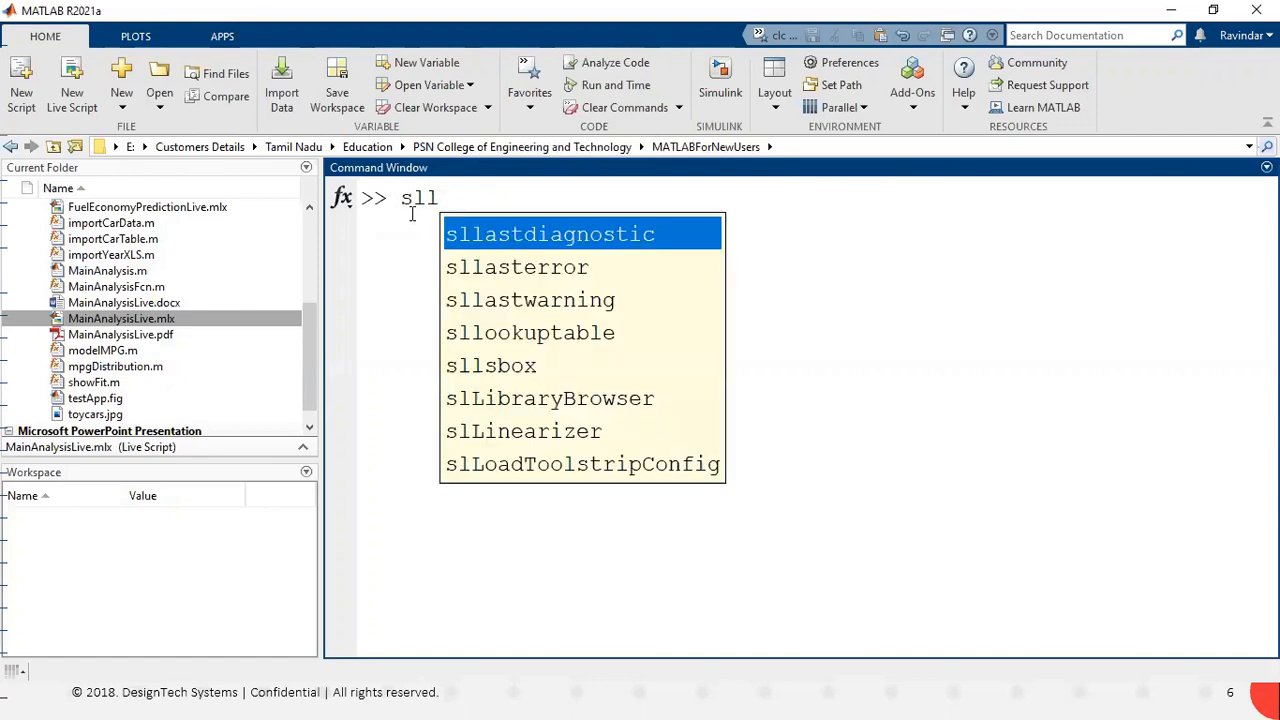
key("Down")
key("Down")
key("Down")
key("Down")
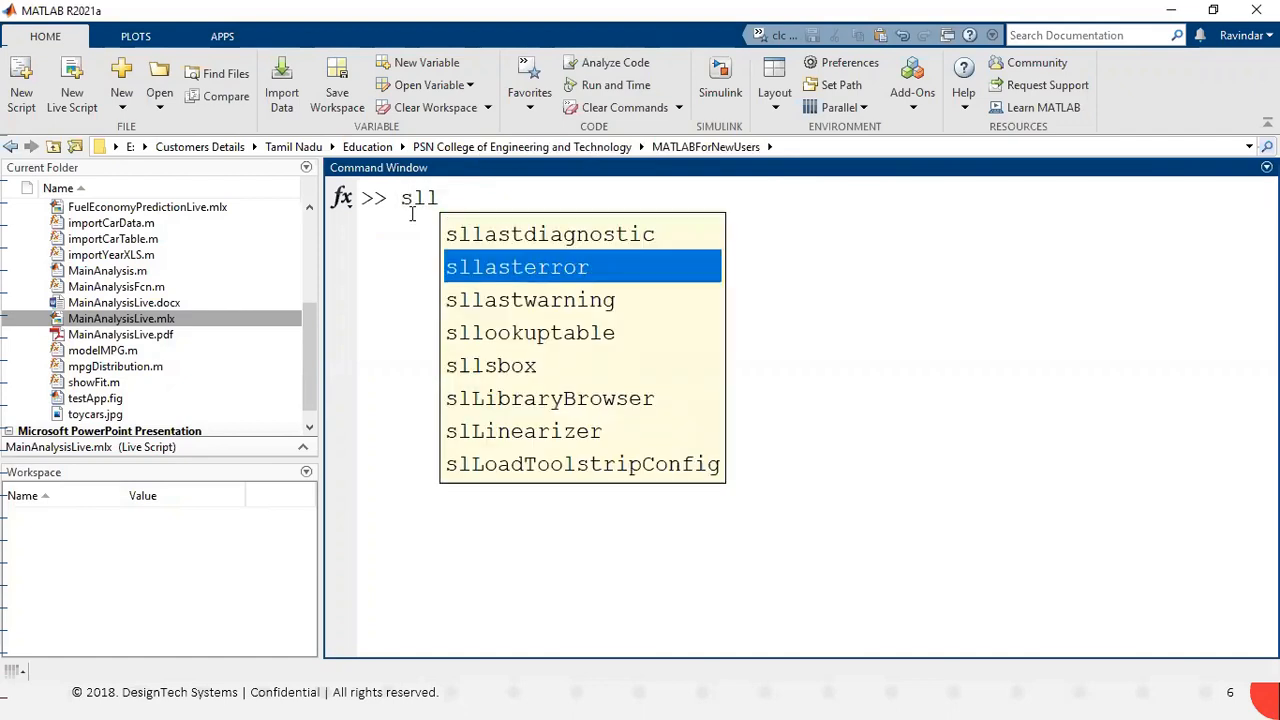
key("Down")
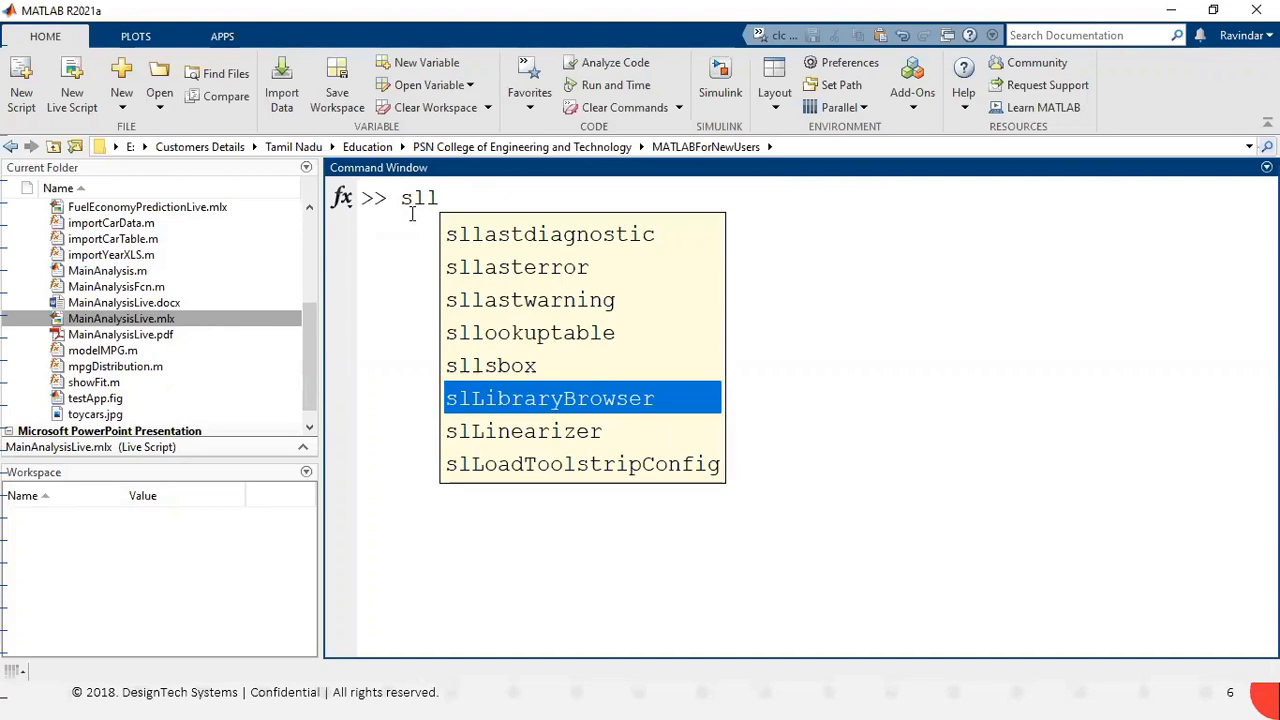
key("Down")
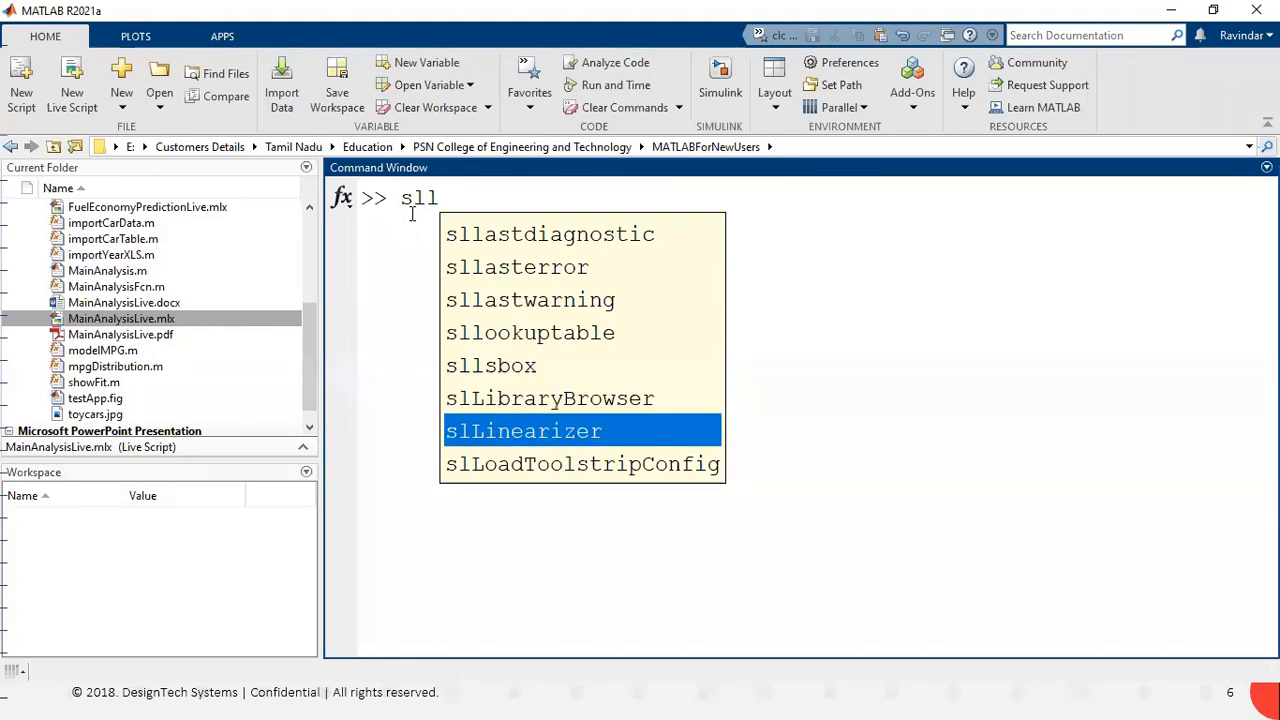
key("Down")
key("Up")
key("Up")
key("Up")
key("Up")
key("Up")
key("Up")
key("Up")
key("Down")
key("Down")
key("Down")
key("Down")
key("Down")
key("Down")
key("Down")
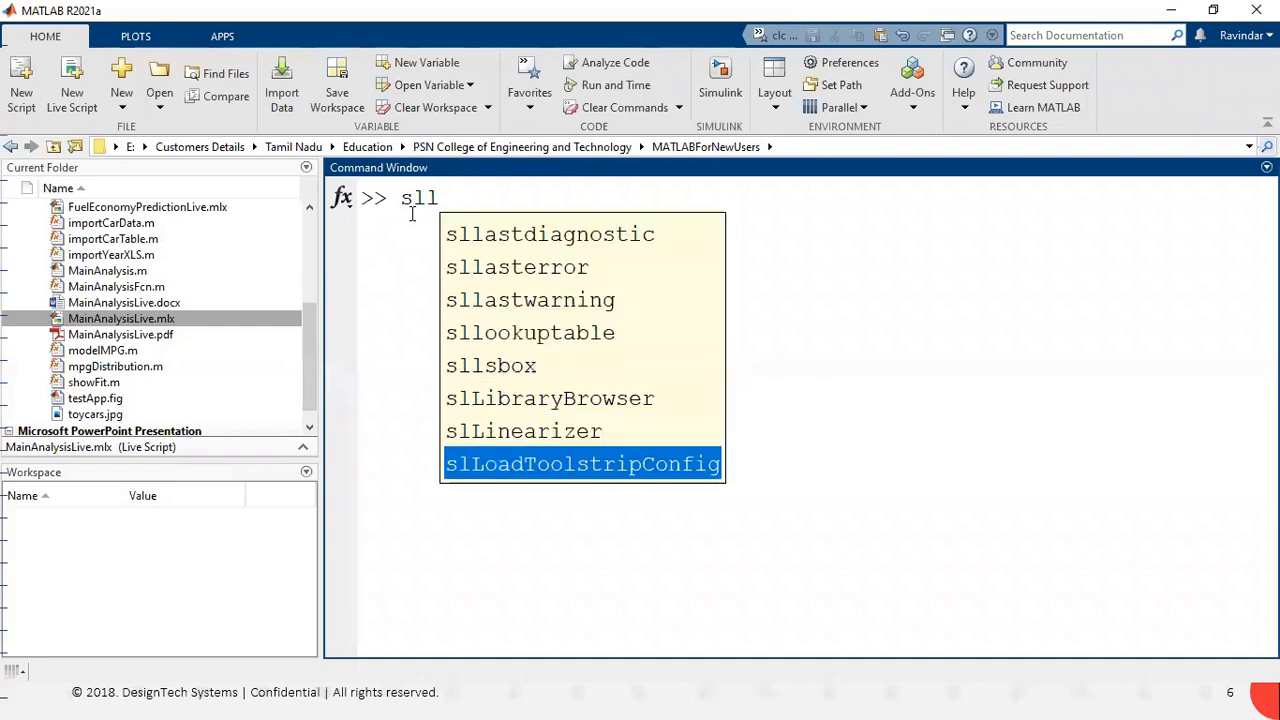
key("Up")
key("Up")
key("Up")
key("Up")
key("Up")
key("Up")
key("Up")
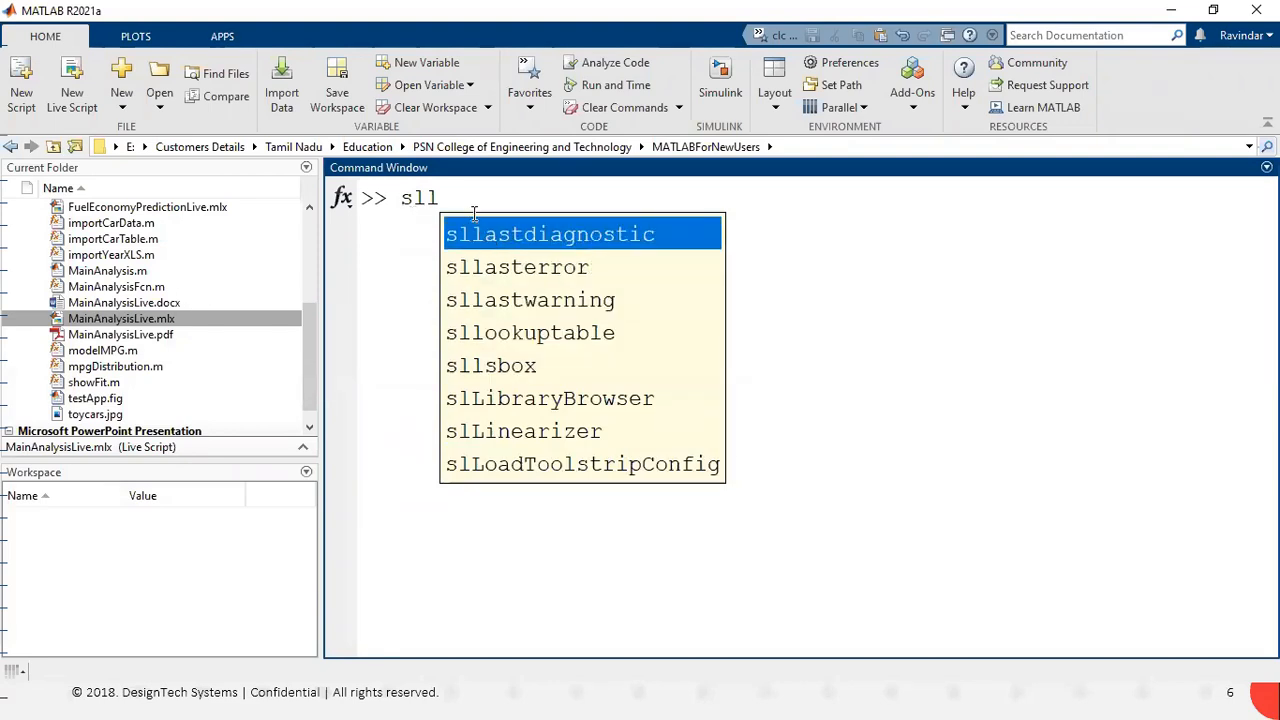
key("Escape")
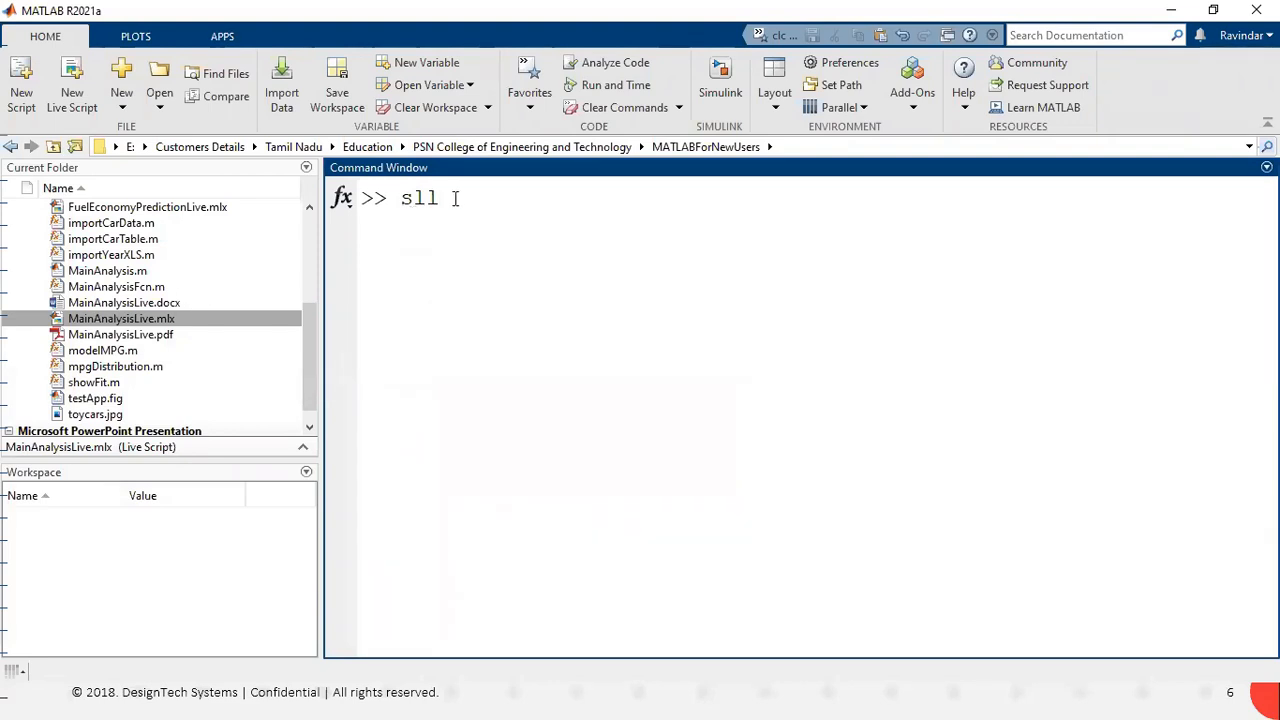
double_click(398, 203)
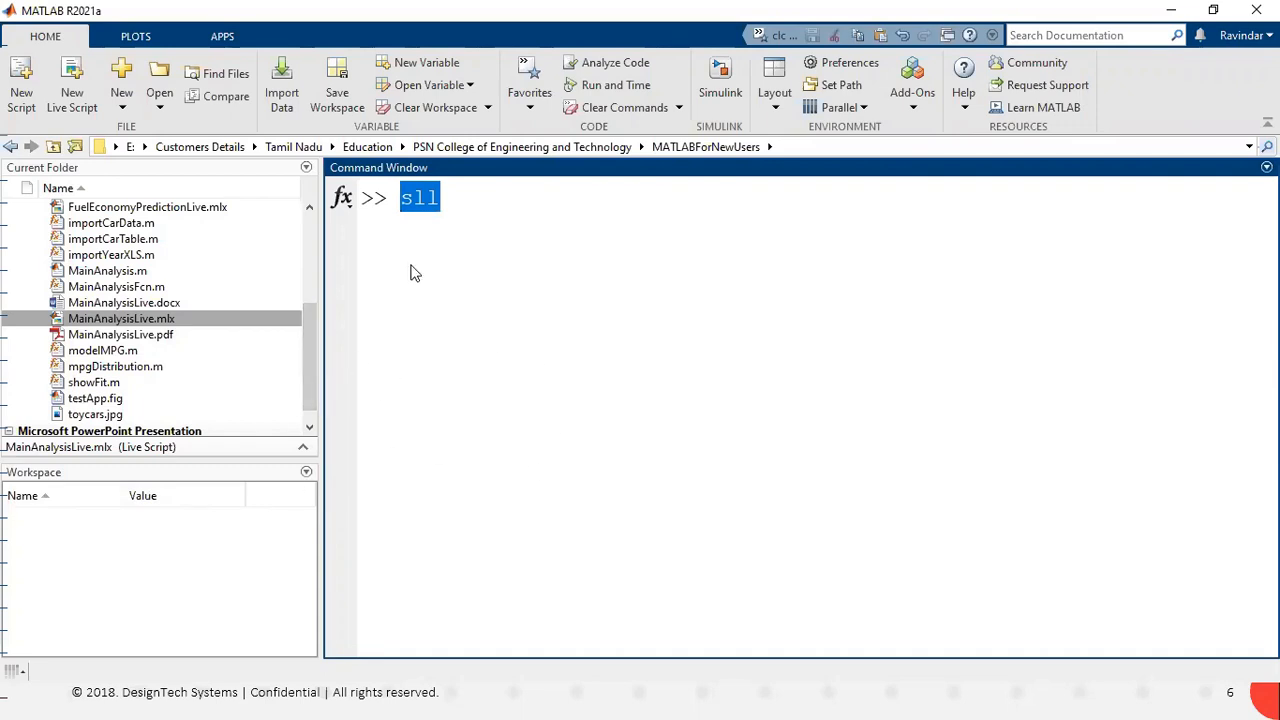
key("BackSpace")
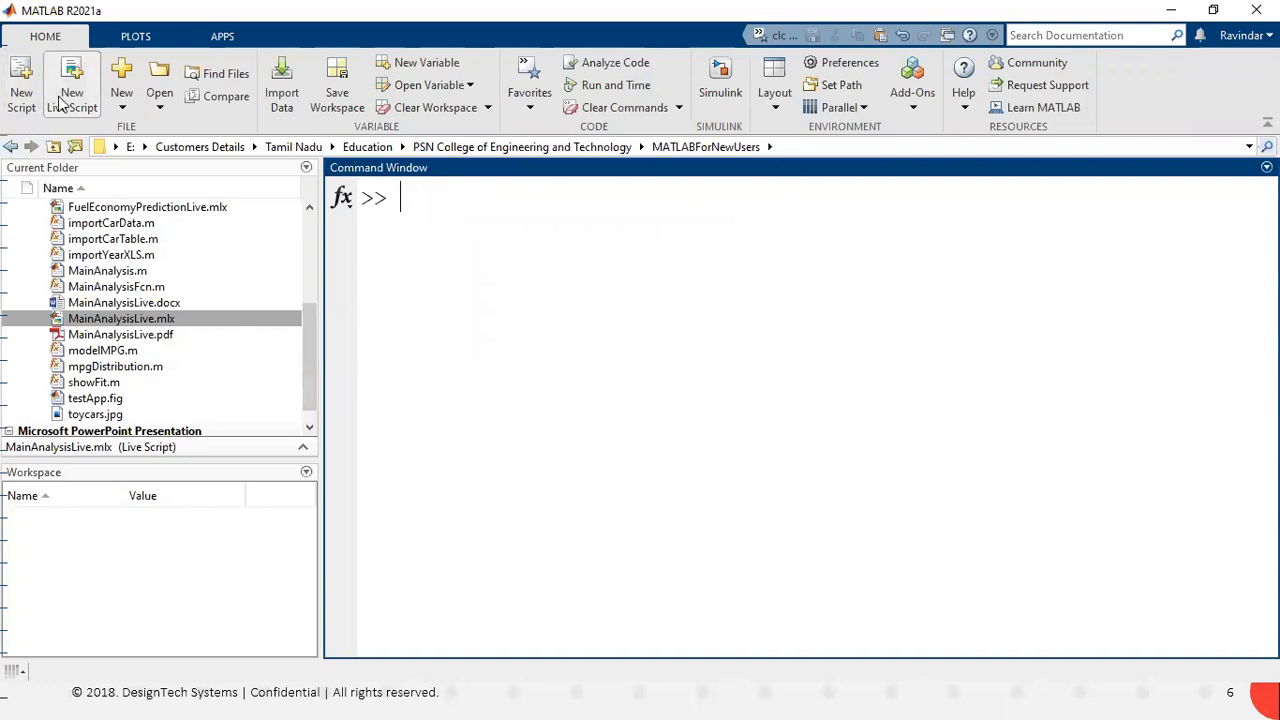
Examine which kinds of new files and objects can be created, from scripts to Simulink models.
left_click(120, 110)
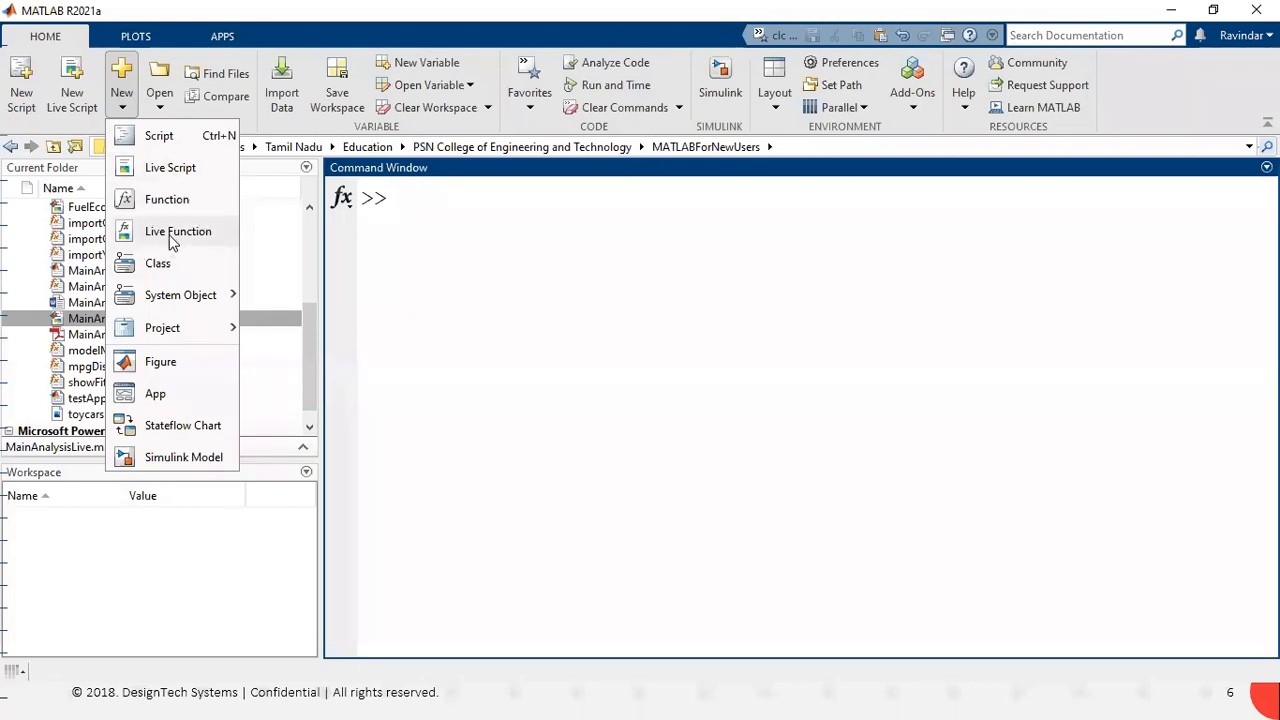
mouse_move(167, 304)
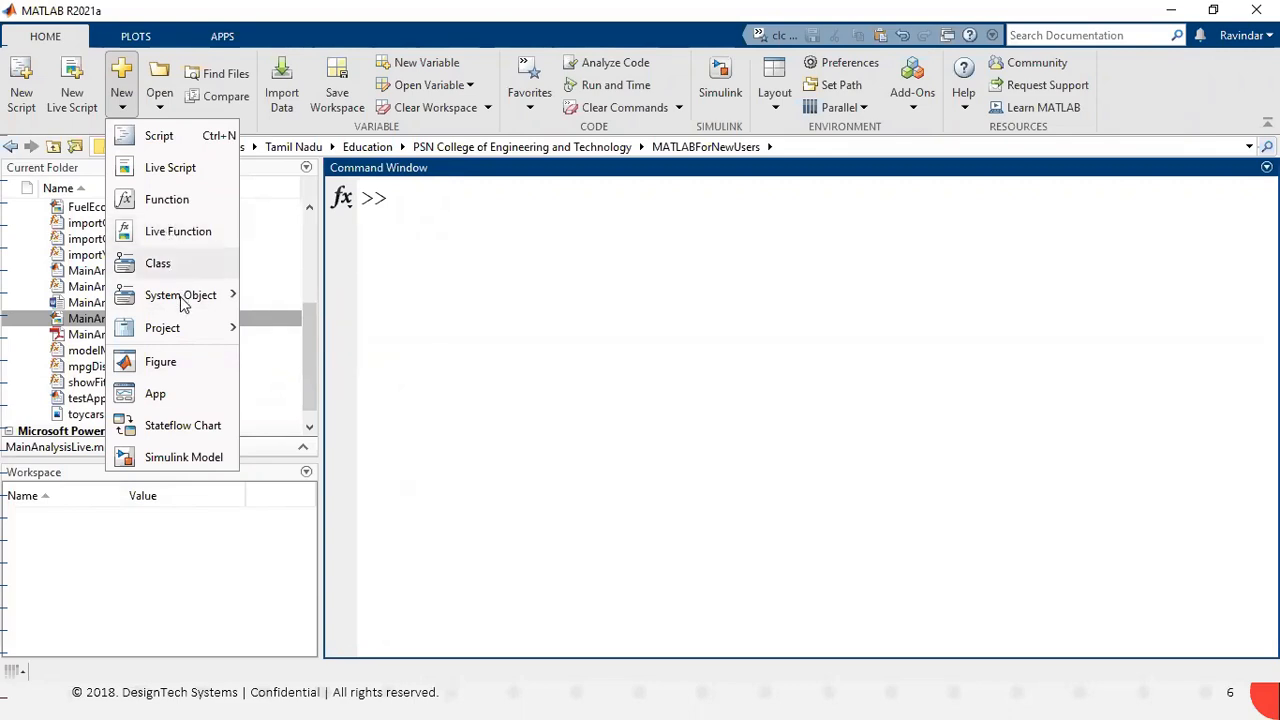
mouse_move(183, 327)
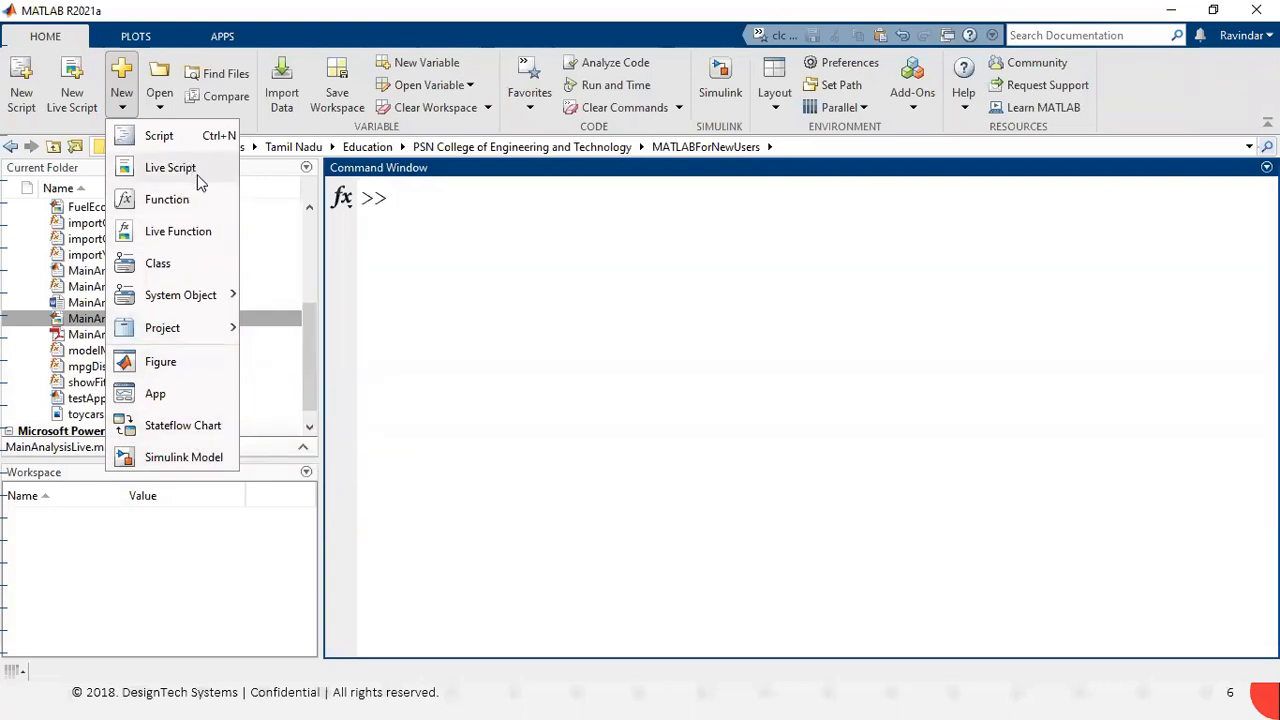
left_click(265, 214)
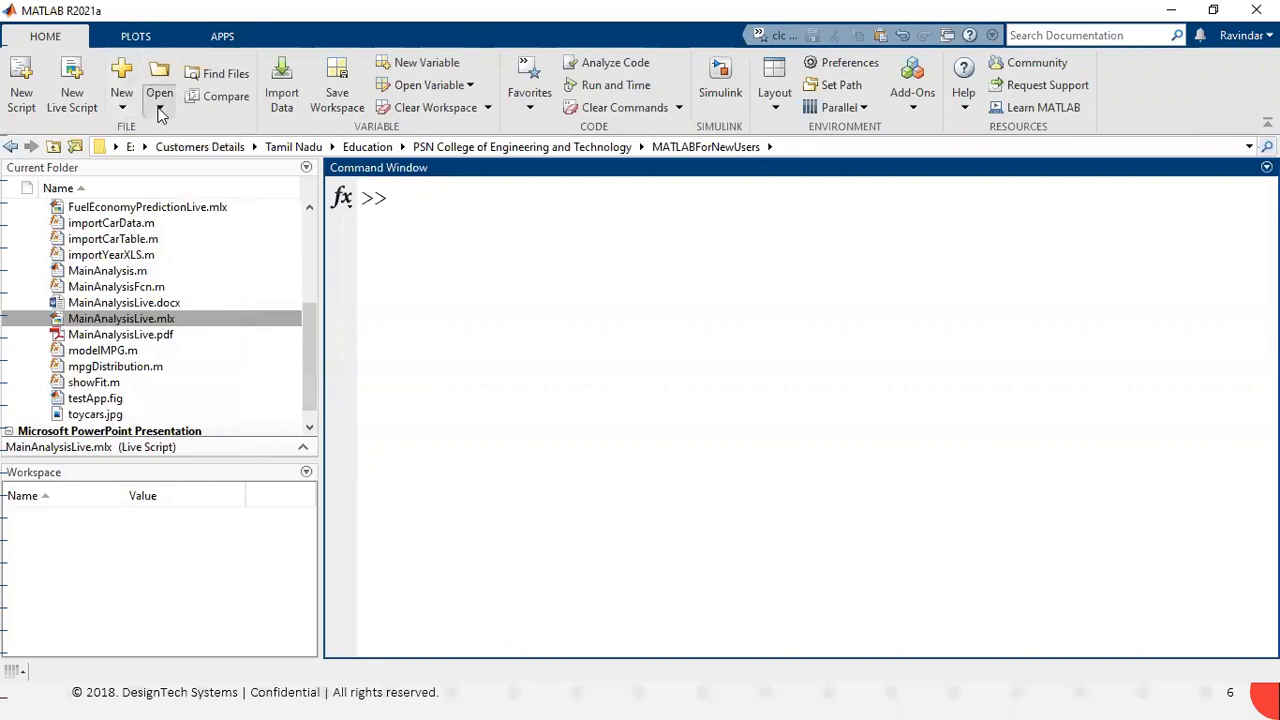
Examine the recently opened files and projects, and show the current folder's full path.
left_click(158, 110)
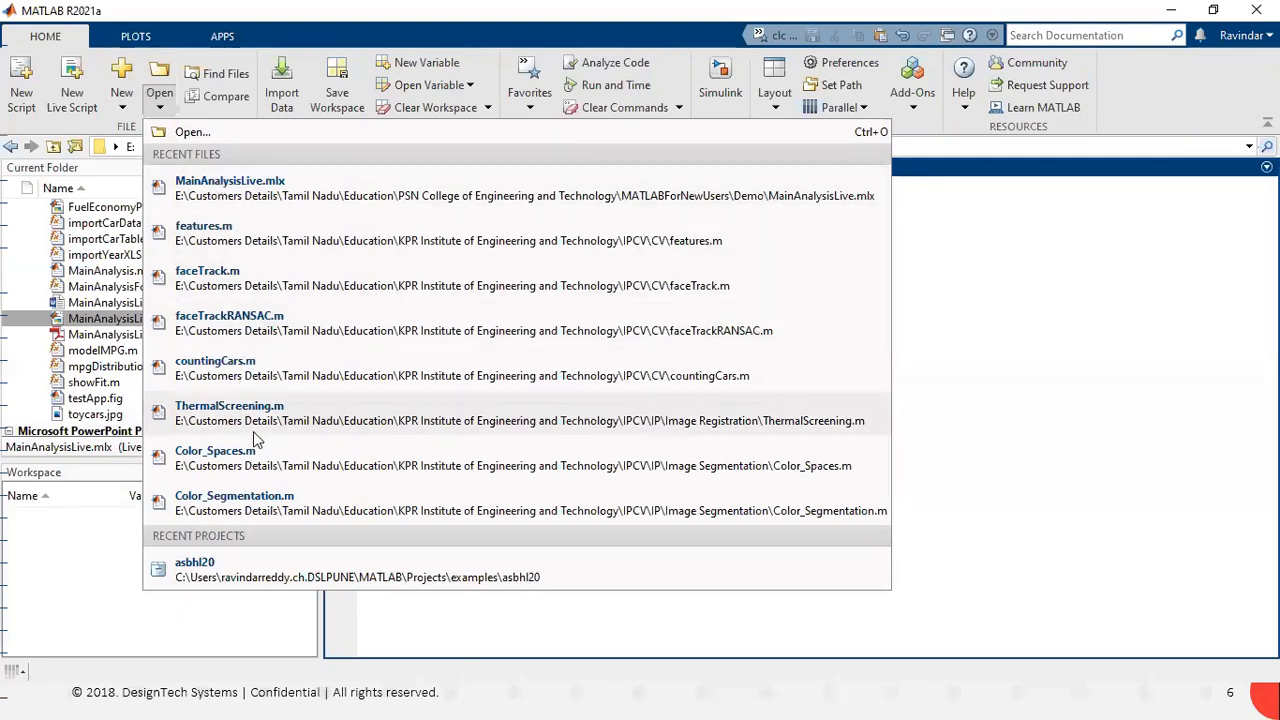
left_click(1063, 311)
left_click(816, 150)
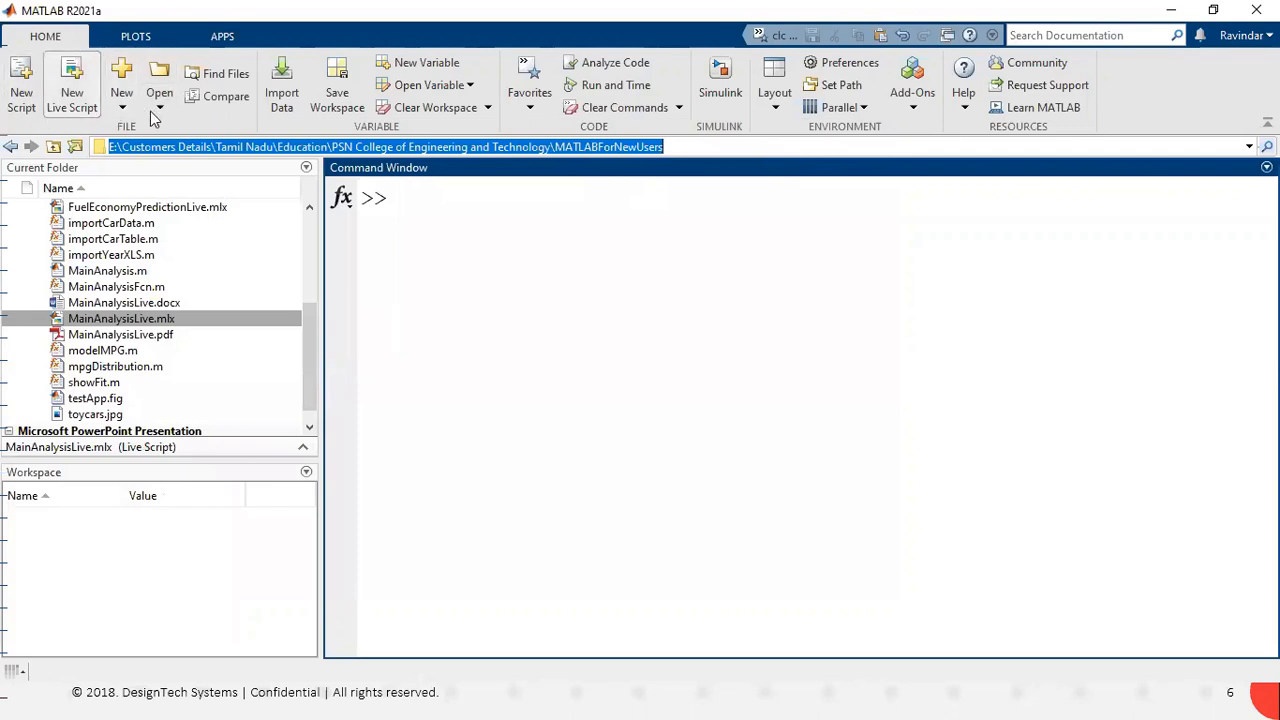
Examine the full plot gallery, from the MATLAB line plots to the Signal Processing Toolbox plots, and close it.
left_click(135, 36)
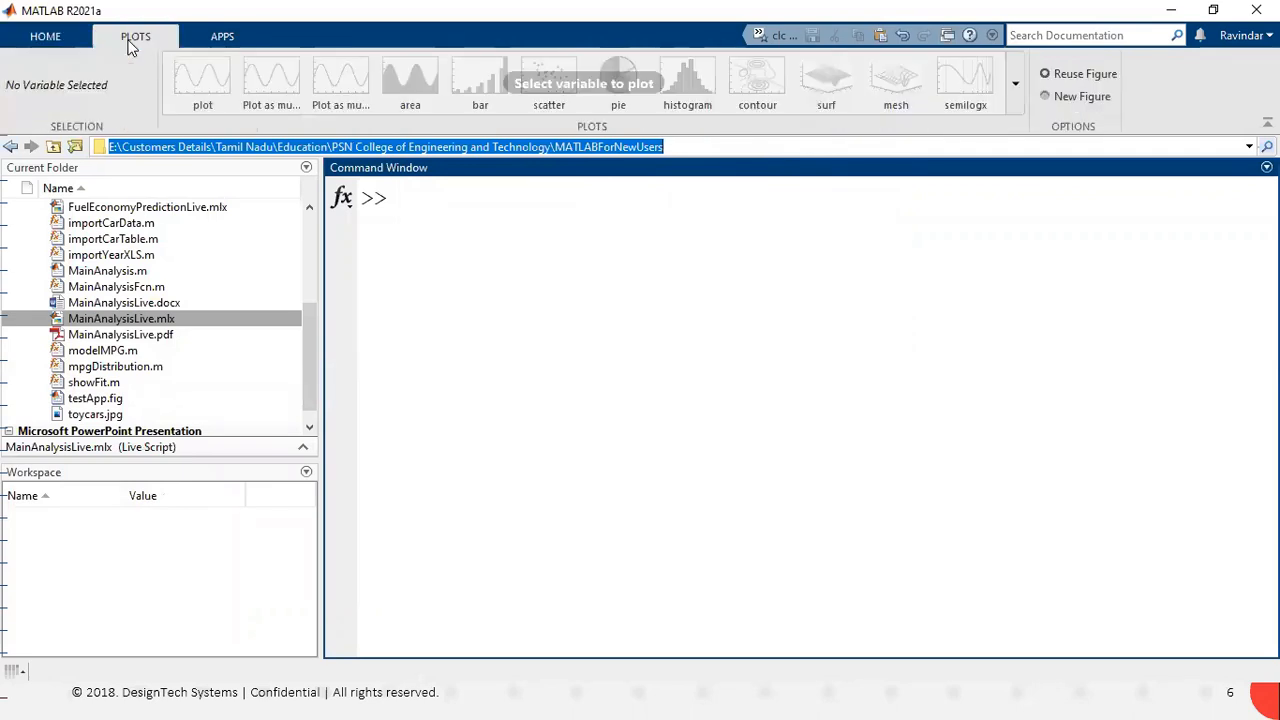
left_click(1015, 86)
left_click_drag(1016, 140, 1000, 86)
left_click_drag(1012, 105, 1012, 468)
left_click_drag(1038, 290, 1036, 88)
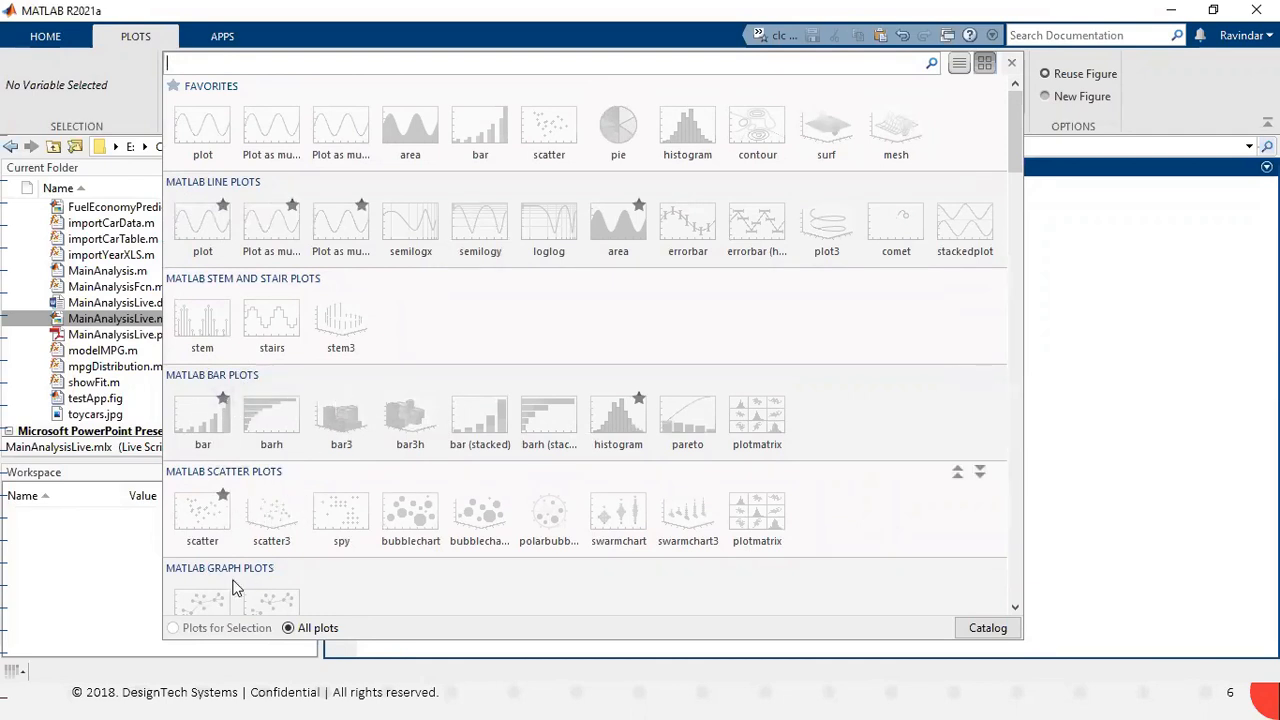
scroll(518, 430, "down", 5)
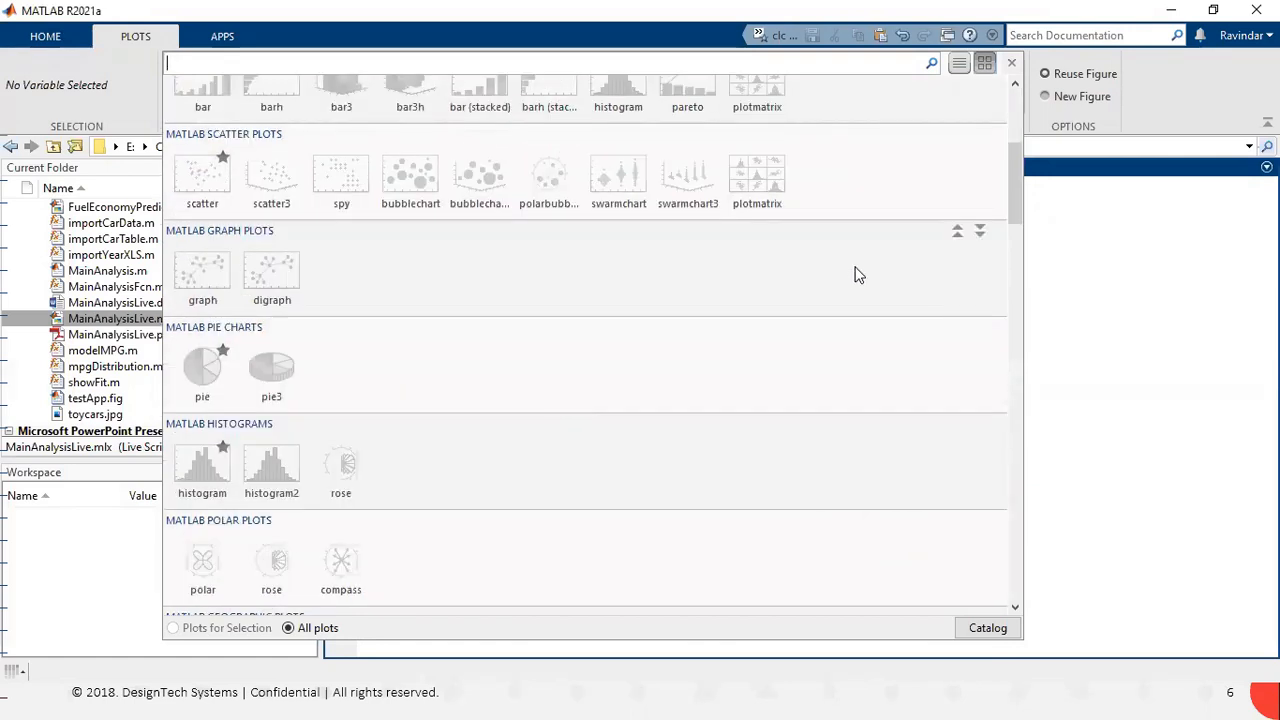
scroll(1014, 396, "down", 6)
scroll(1014, 396, "down", 8)
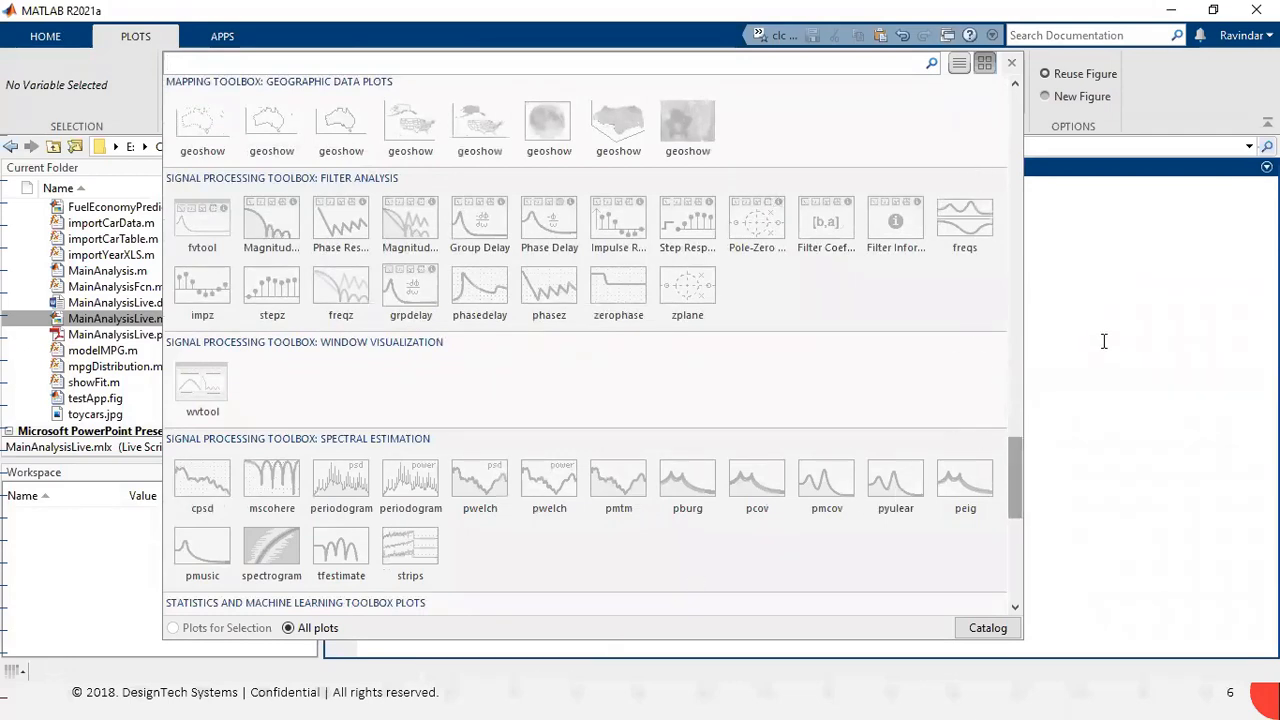
left_click(1104, 341)
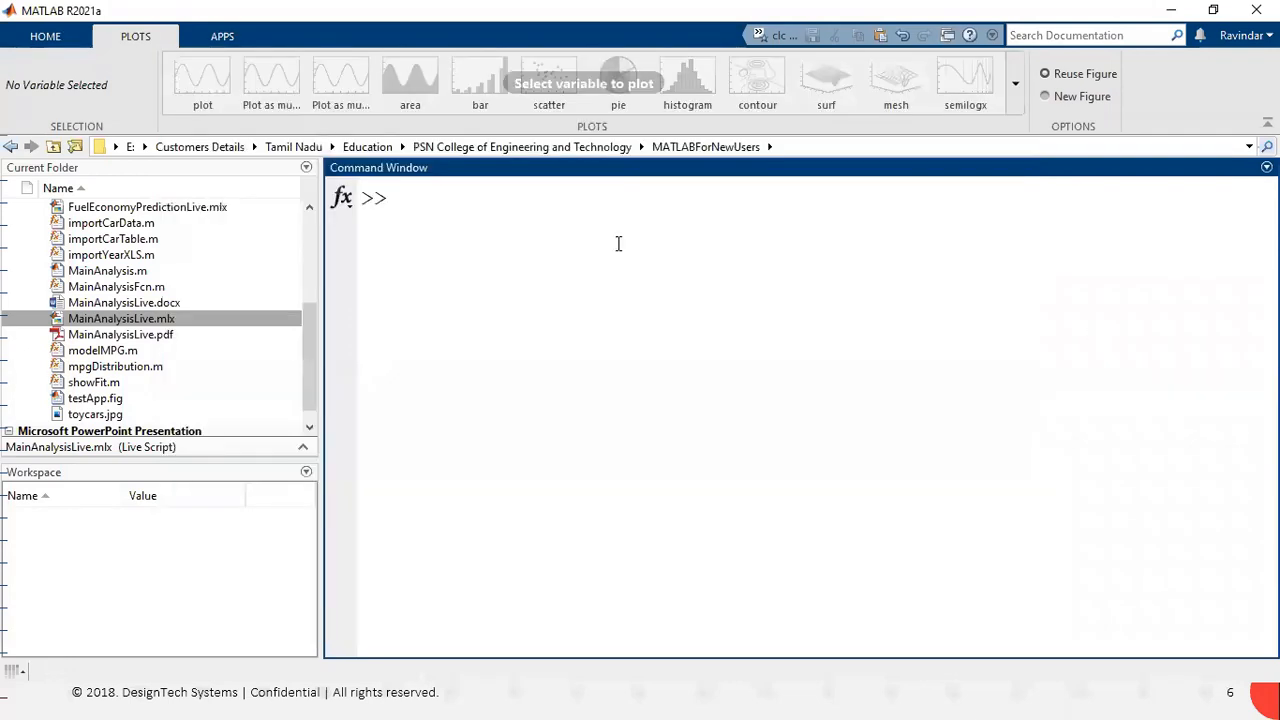
Examine the full app gallery, from the favorites and machine learning apps to the Image Processing and Computer Vision apps.
left_click(227, 39)
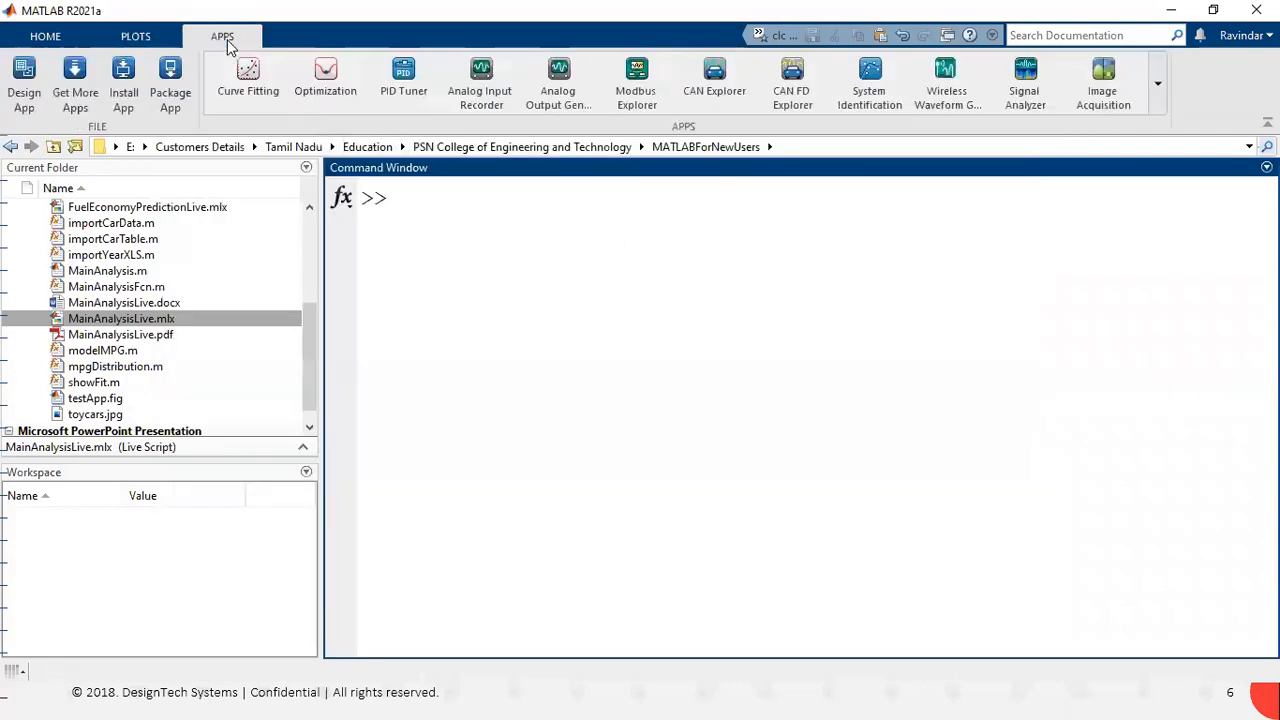
left_click(1158, 89)
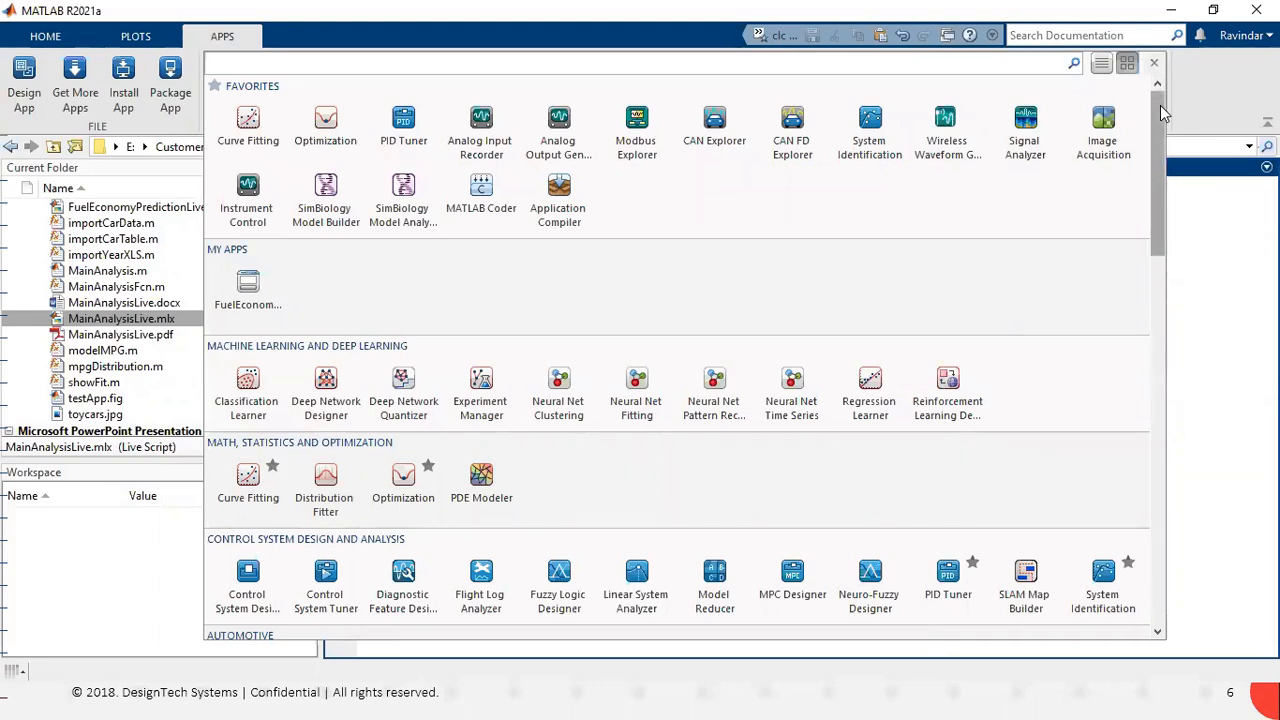
left_click_drag(1160, 108, 1157, 120)
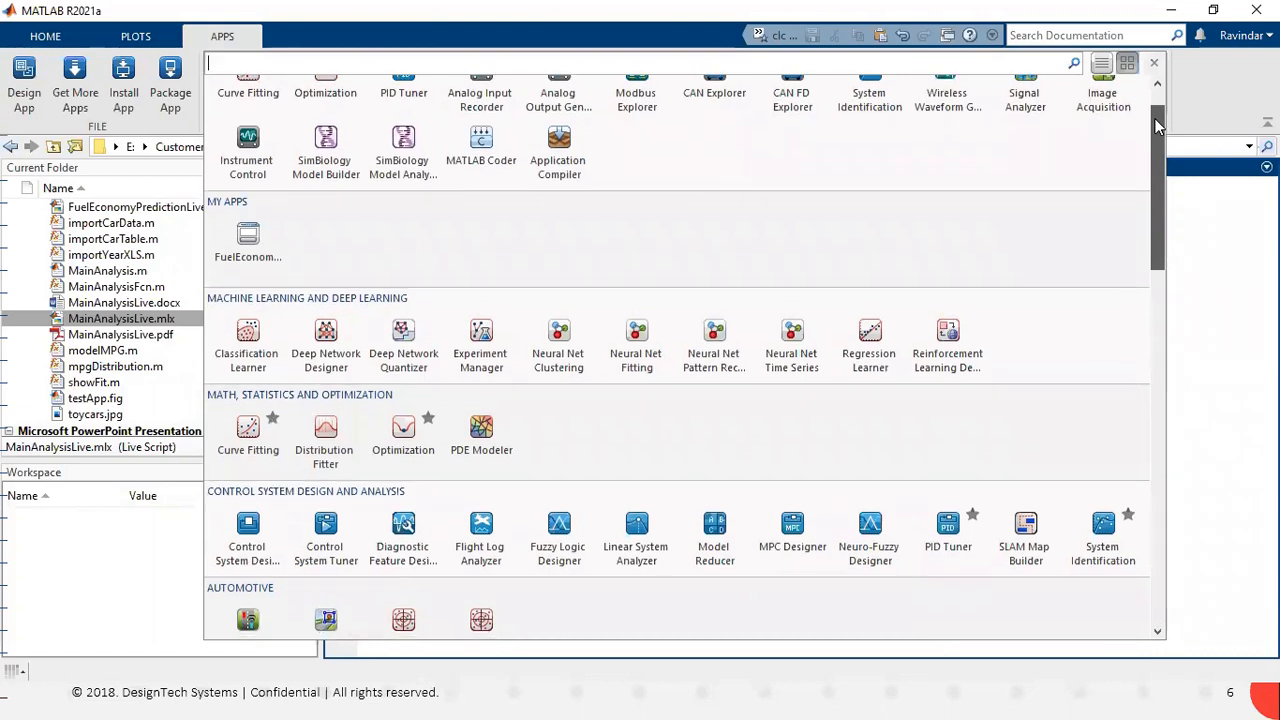
left_click_drag(1157, 123, 1157, 130)
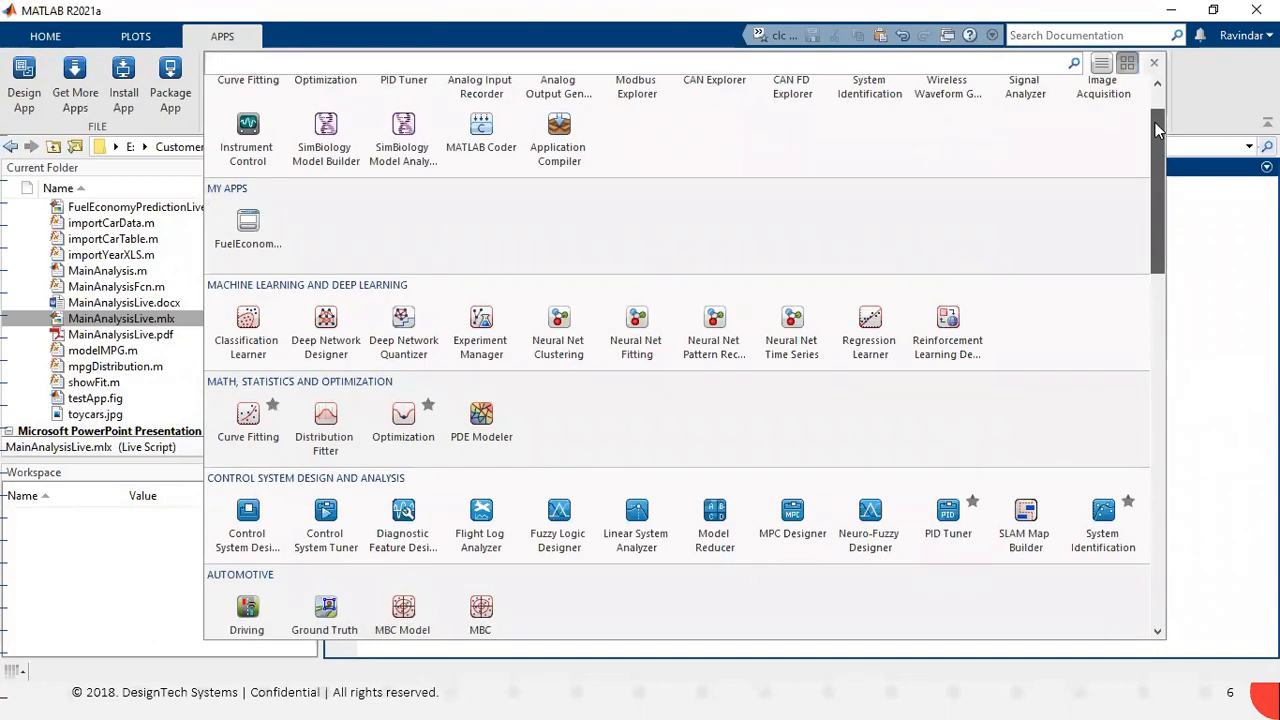
left_click_drag(1157, 130, 1157, 145)
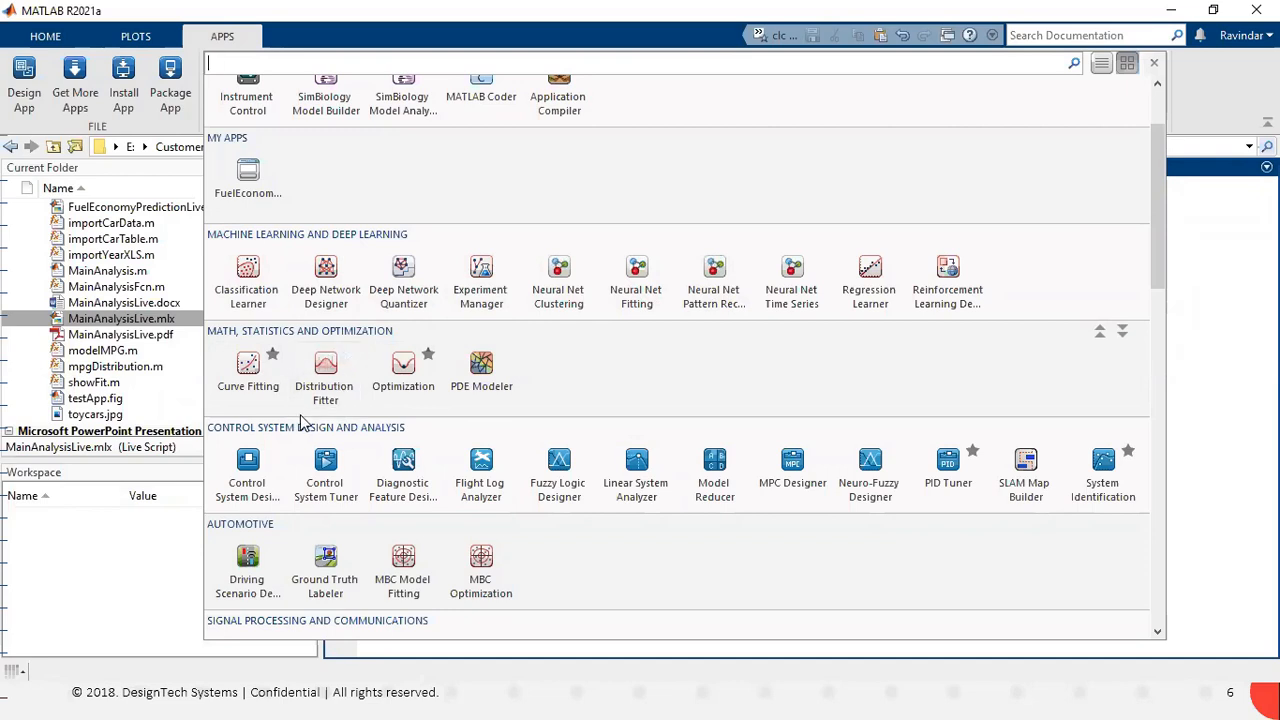
scroll(305, 420, "down", 1)
scroll(418, 410, "down", 1)
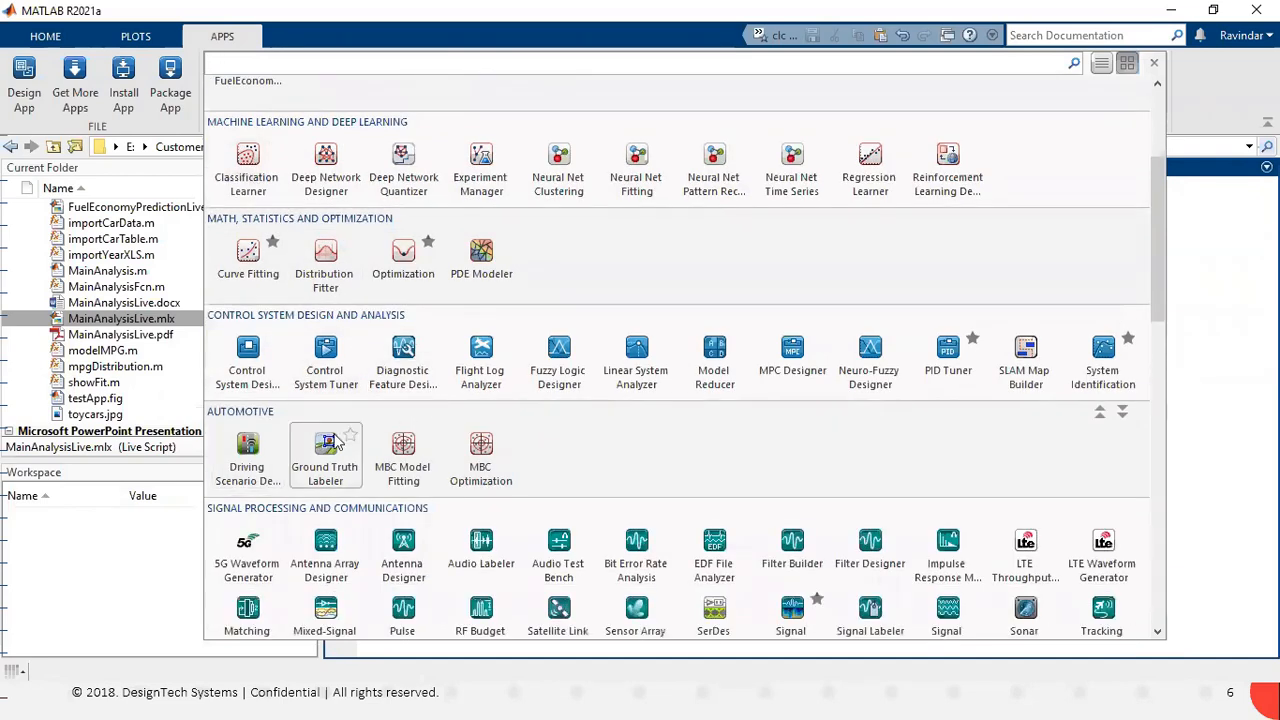
scroll(326, 470, "down", 1)
scroll(390, 465, "down", 2)
scroll(390, 465, "down", 3)
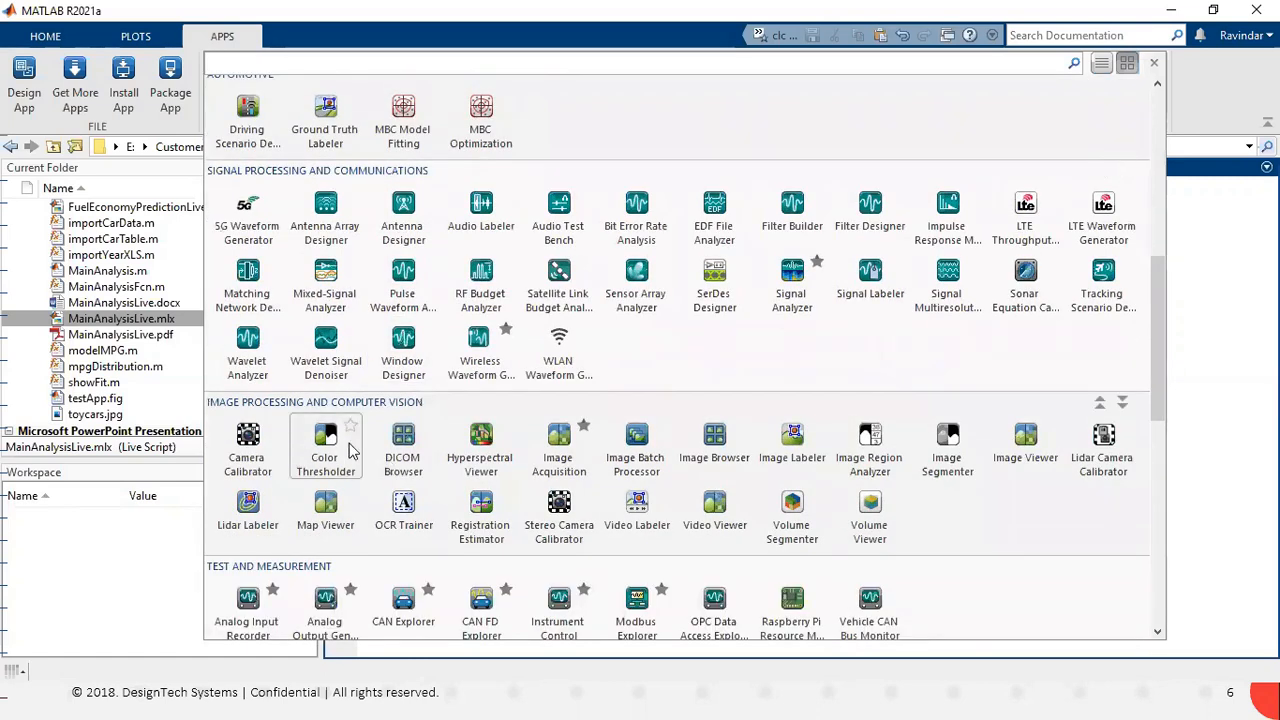
Examine the remaining app categories, from Test and Measurement to Simulation Graphics and Reporting, and close the gallery.
scroll(349, 443, "down", 2)
scroll(296, 511, "down", 1)
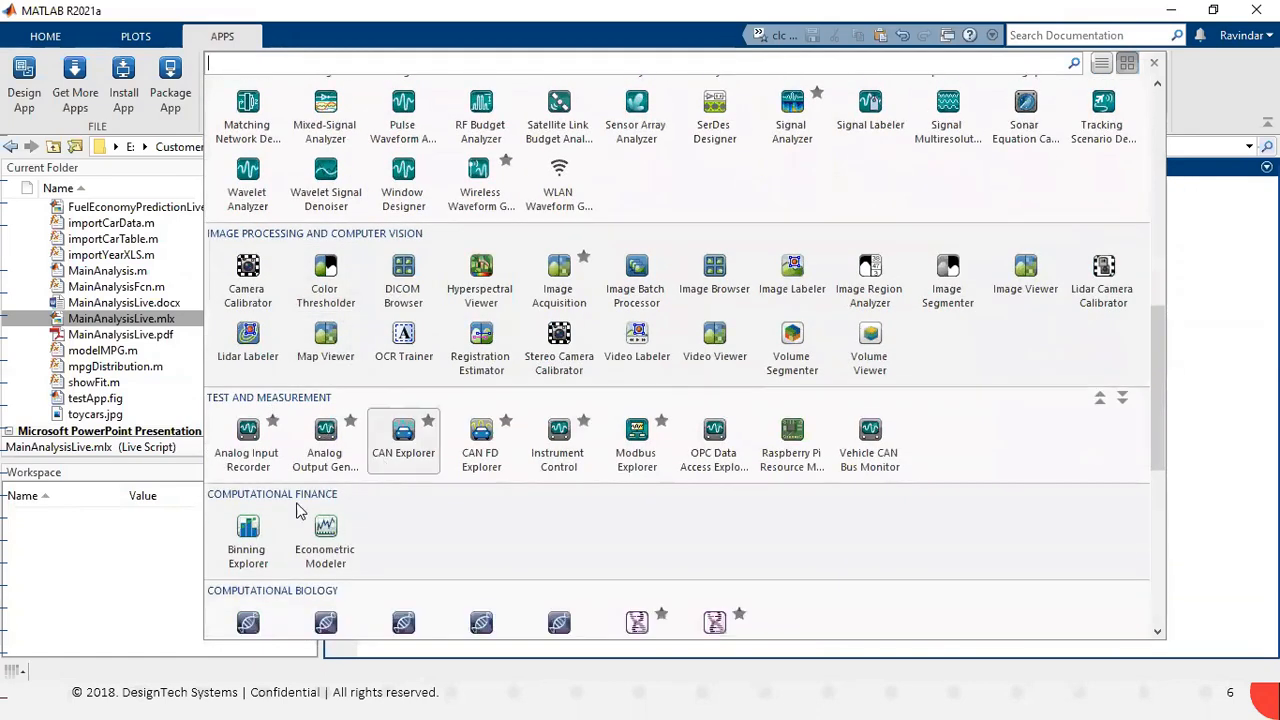
scroll(328, 525, "down", 2)
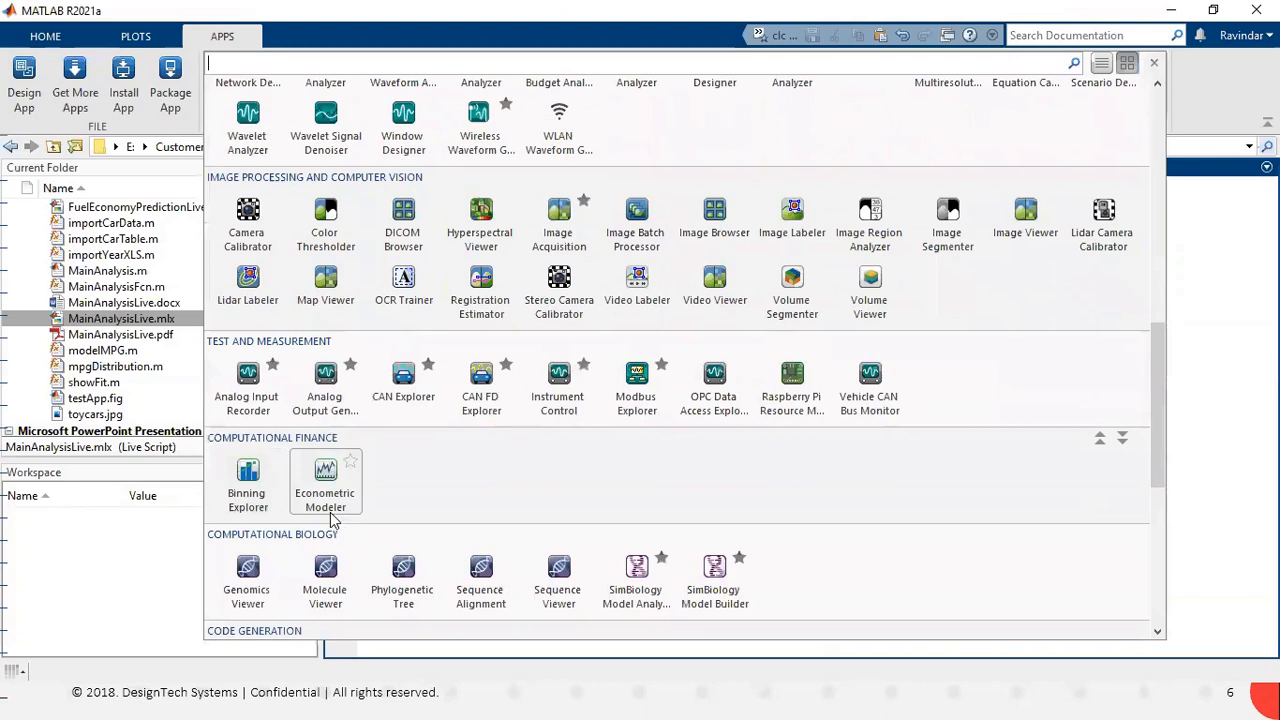
scroll(333, 520, "down", 1)
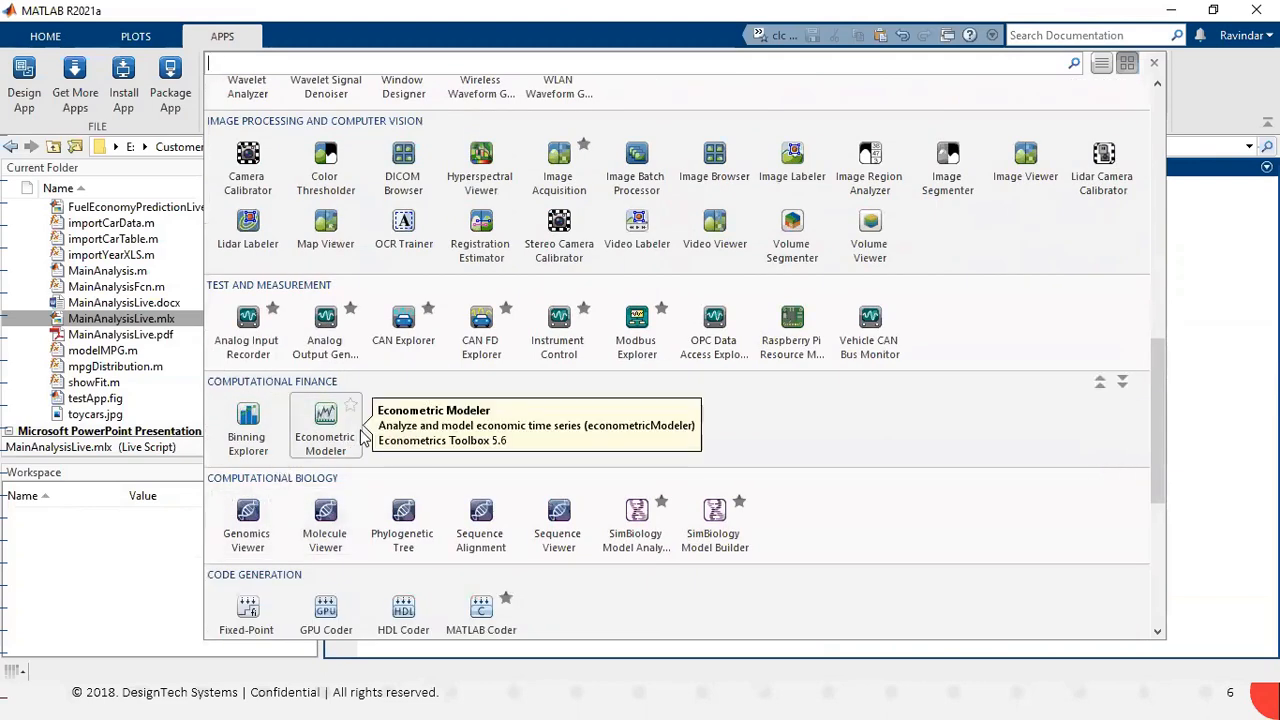
scroll(363, 437, "down", 1)
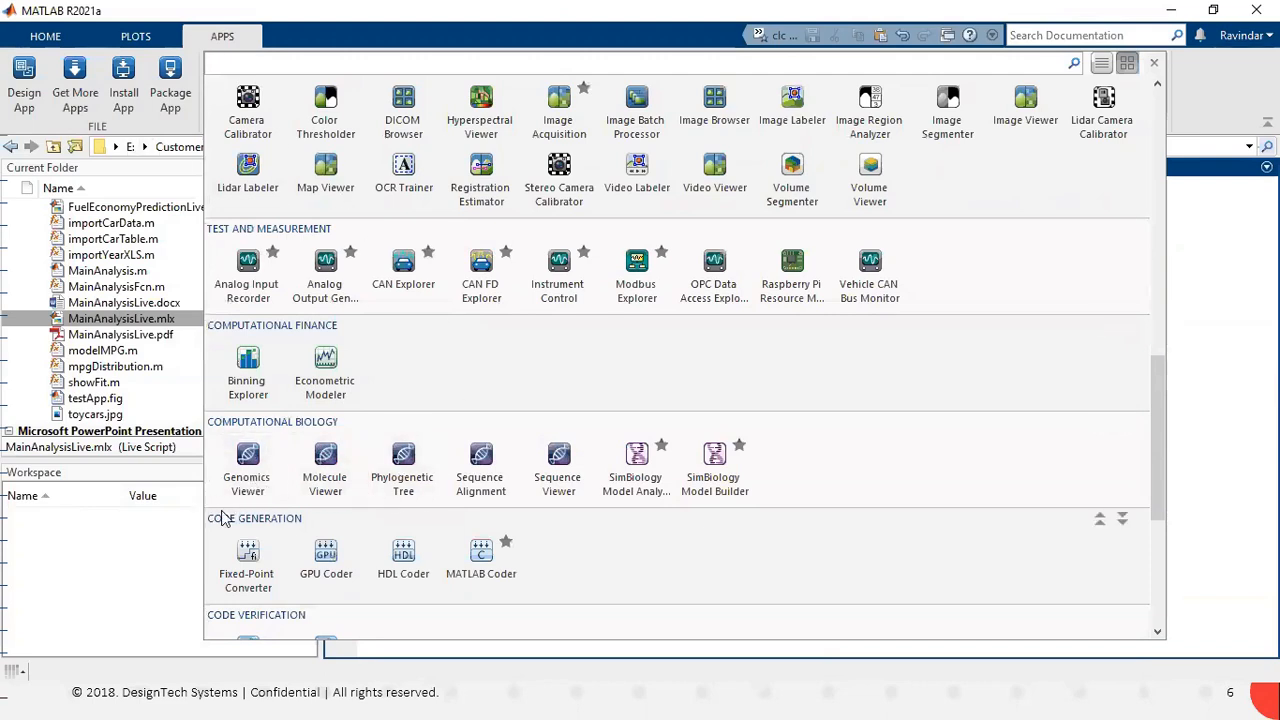
scroll(228, 515, "down", 1)
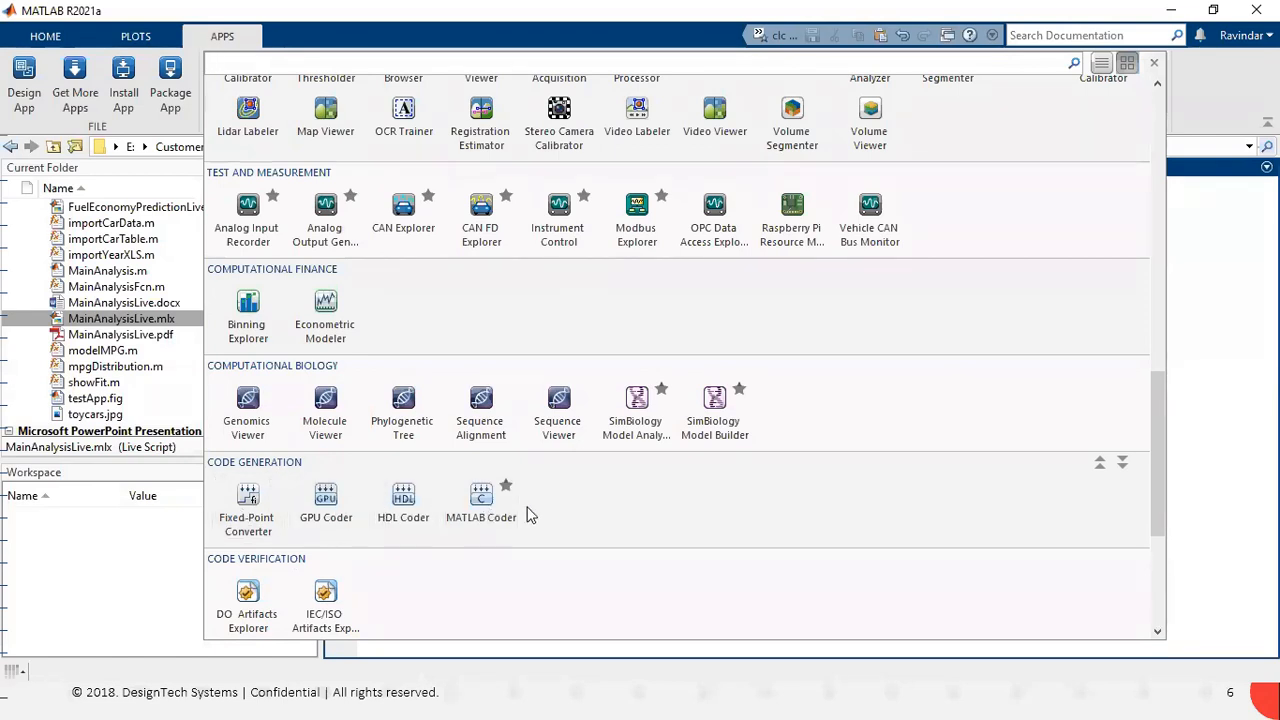
scroll(528, 514, "down", 1)
scroll(528, 514, "down", 2)
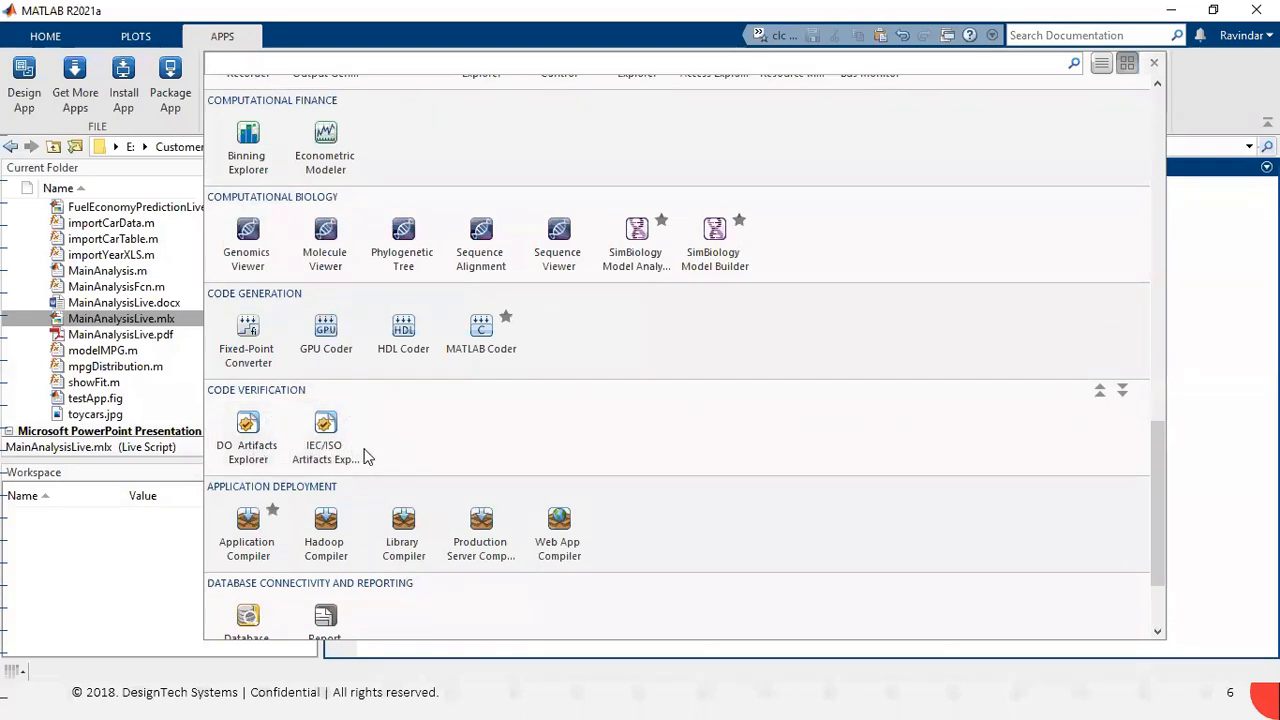
scroll(365, 456, "down", 1)
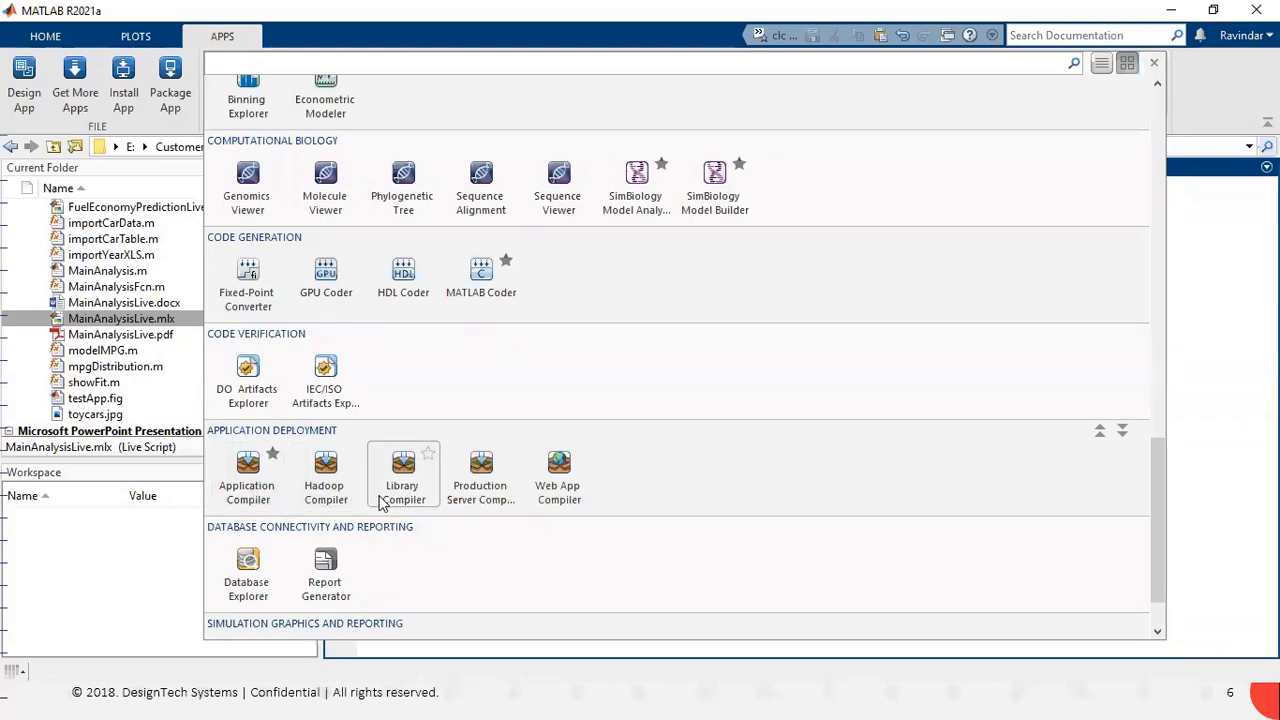
scroll(480, 510, "down", 2)
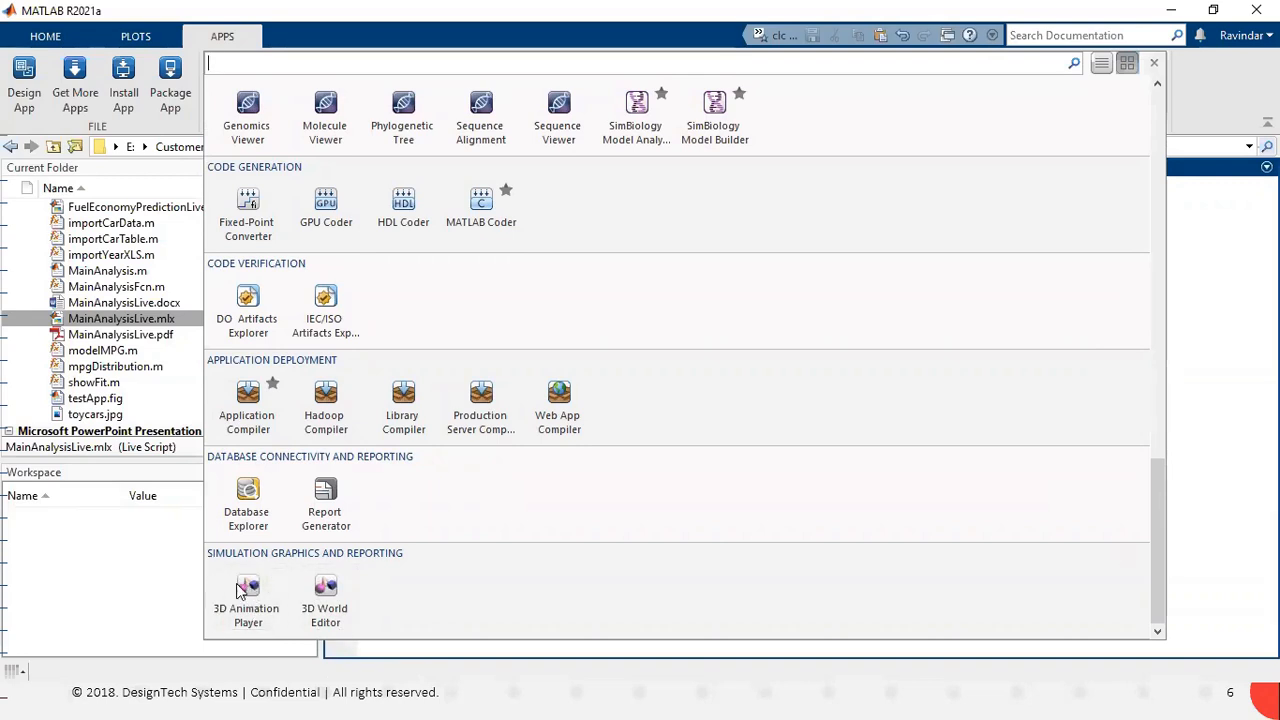
left_click(150, 567)
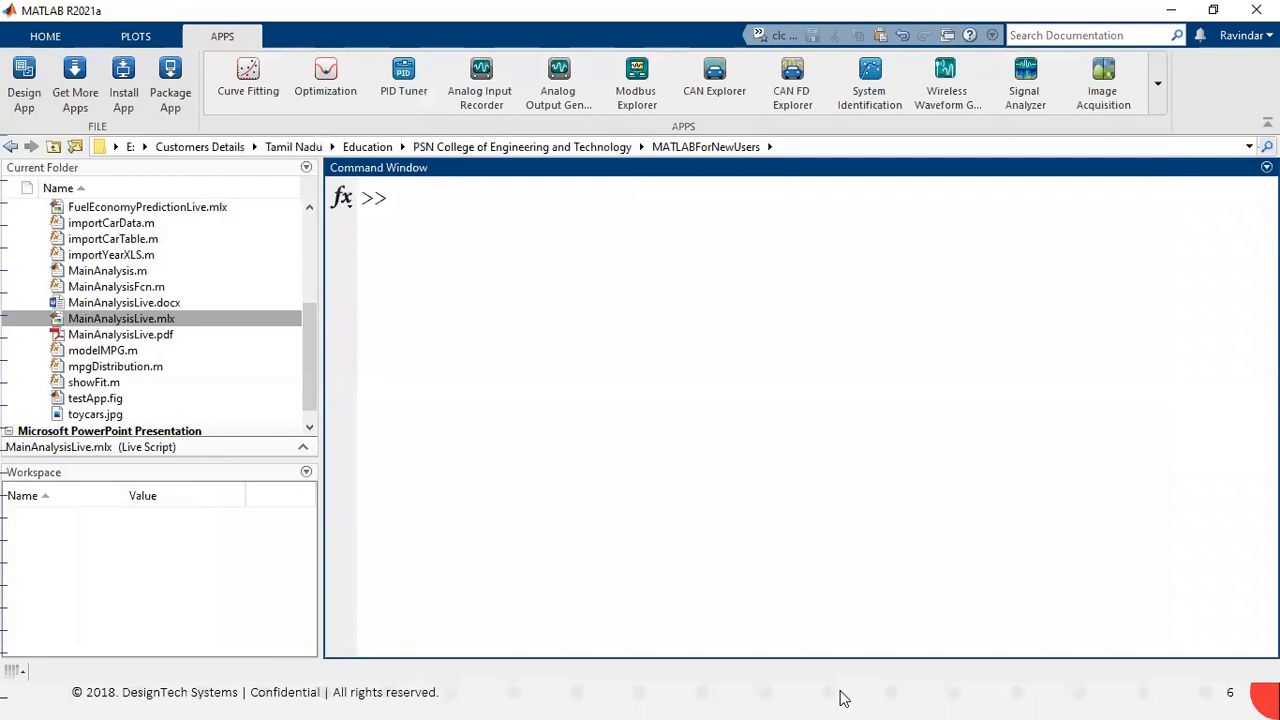
Complete "sll" at the command prompt to slLibraryBrowser and run it to launch the Simulink Library Browser.
left_click(46, 38)
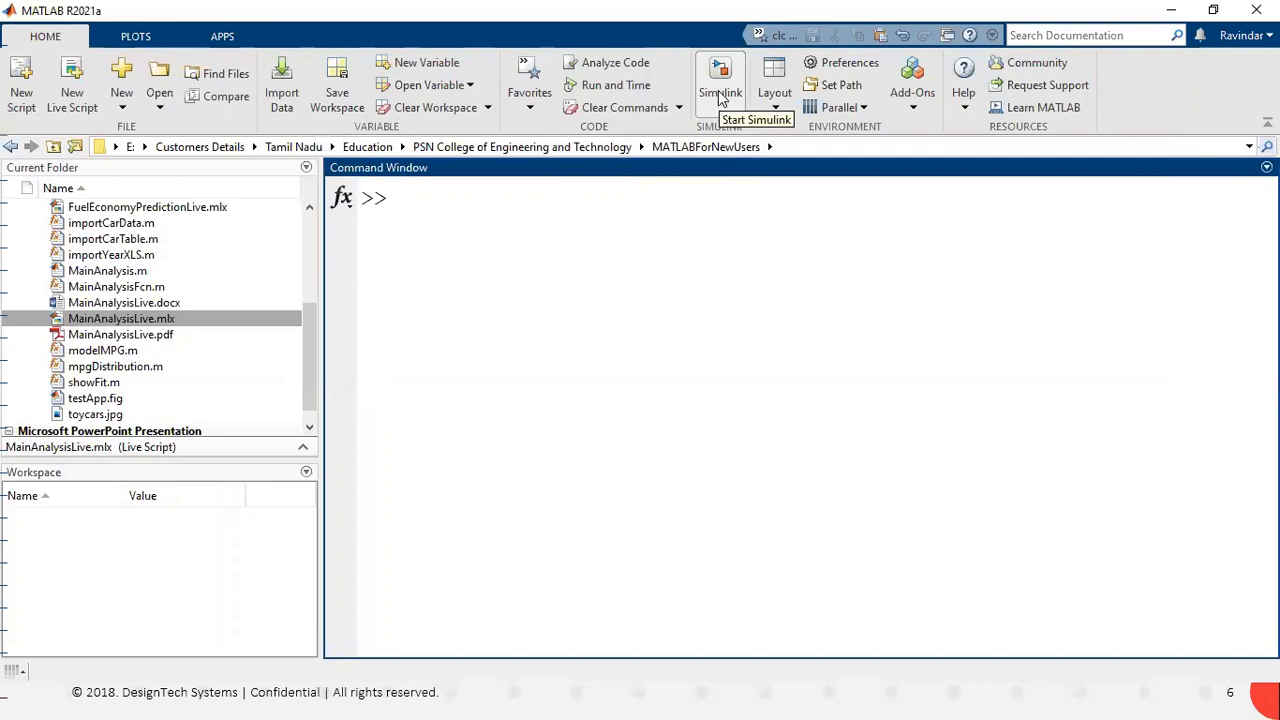
left_click(451, 200)
type("sll")
key("Tab")
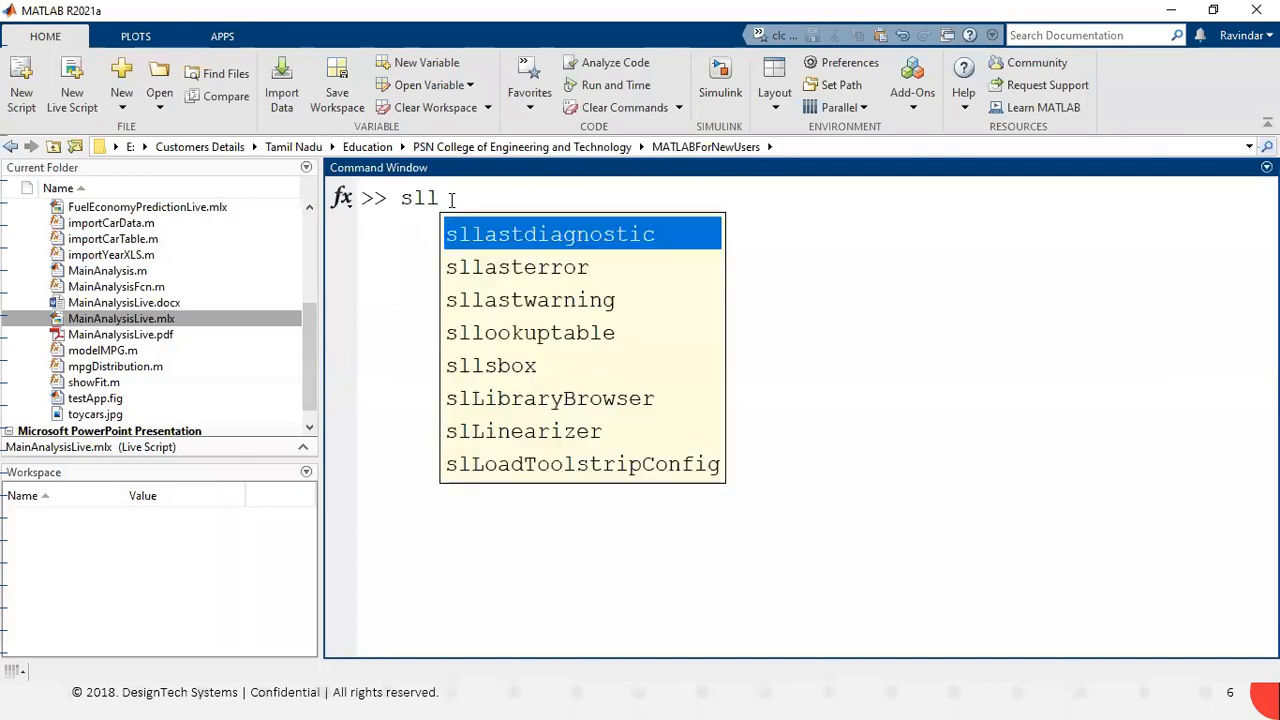
key("Down")
key("Down")
key("Down")
key("Down")
key("Down")
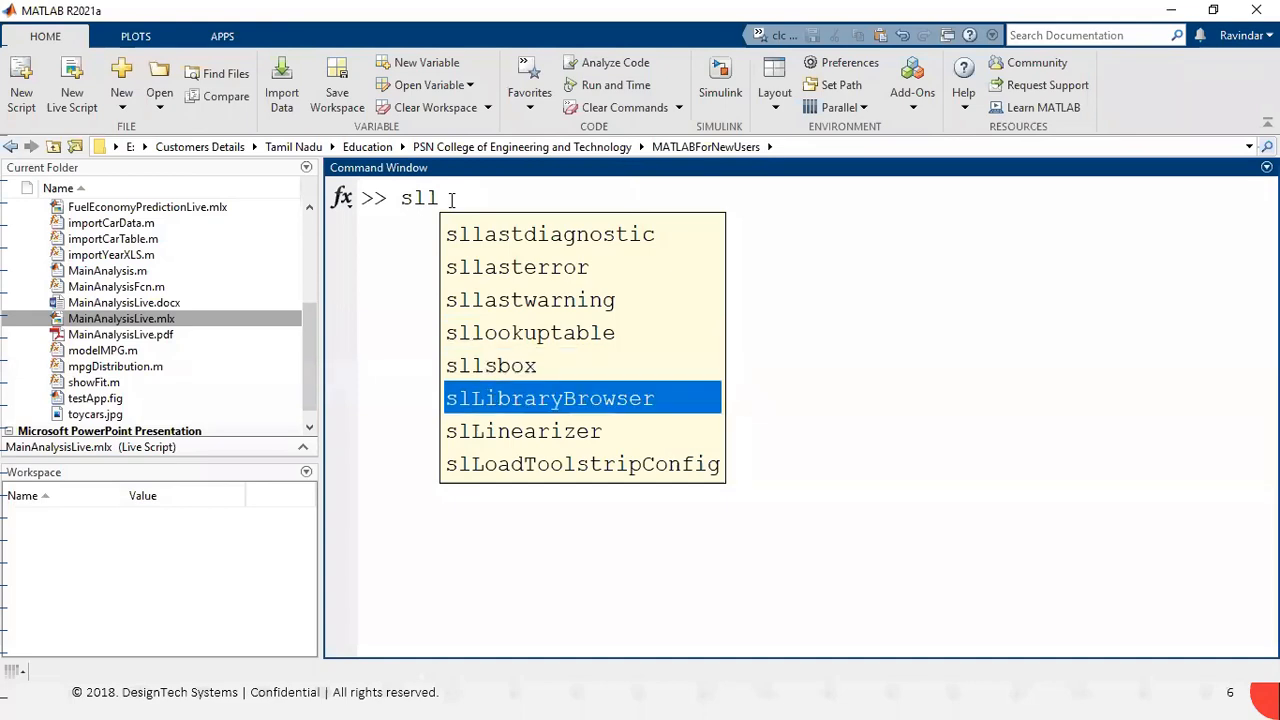
key("Return")
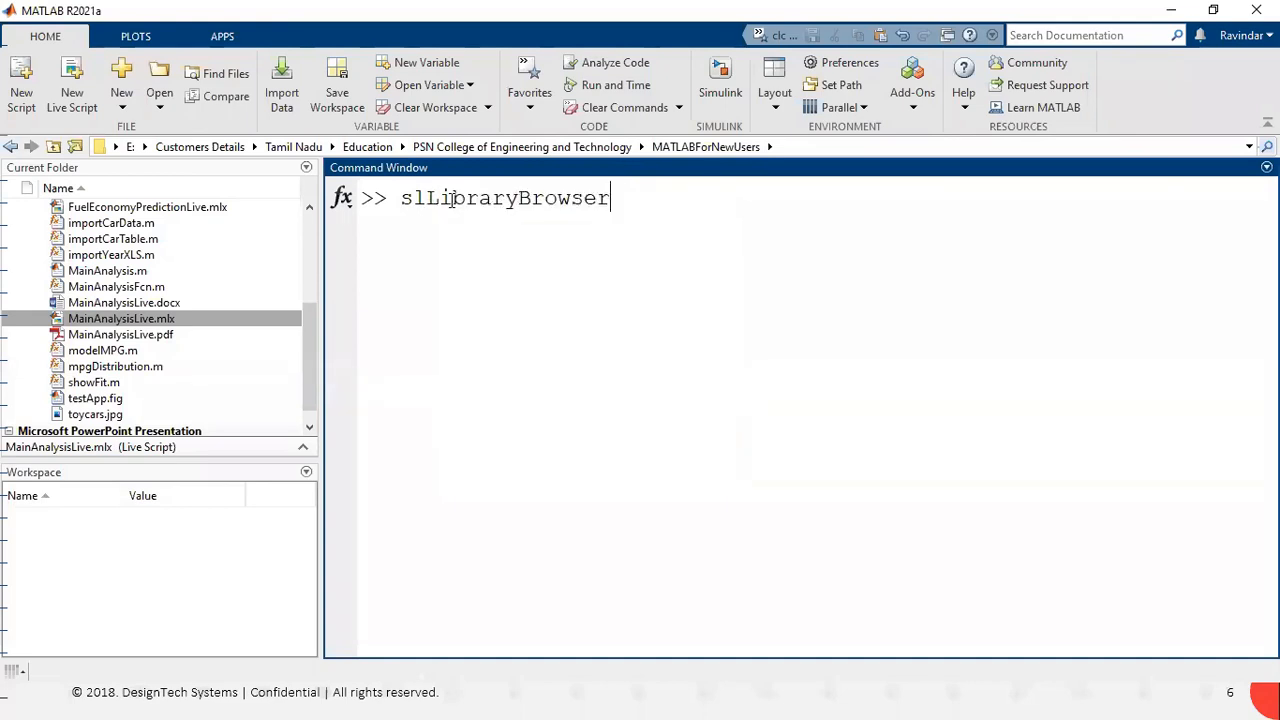
key("Return")
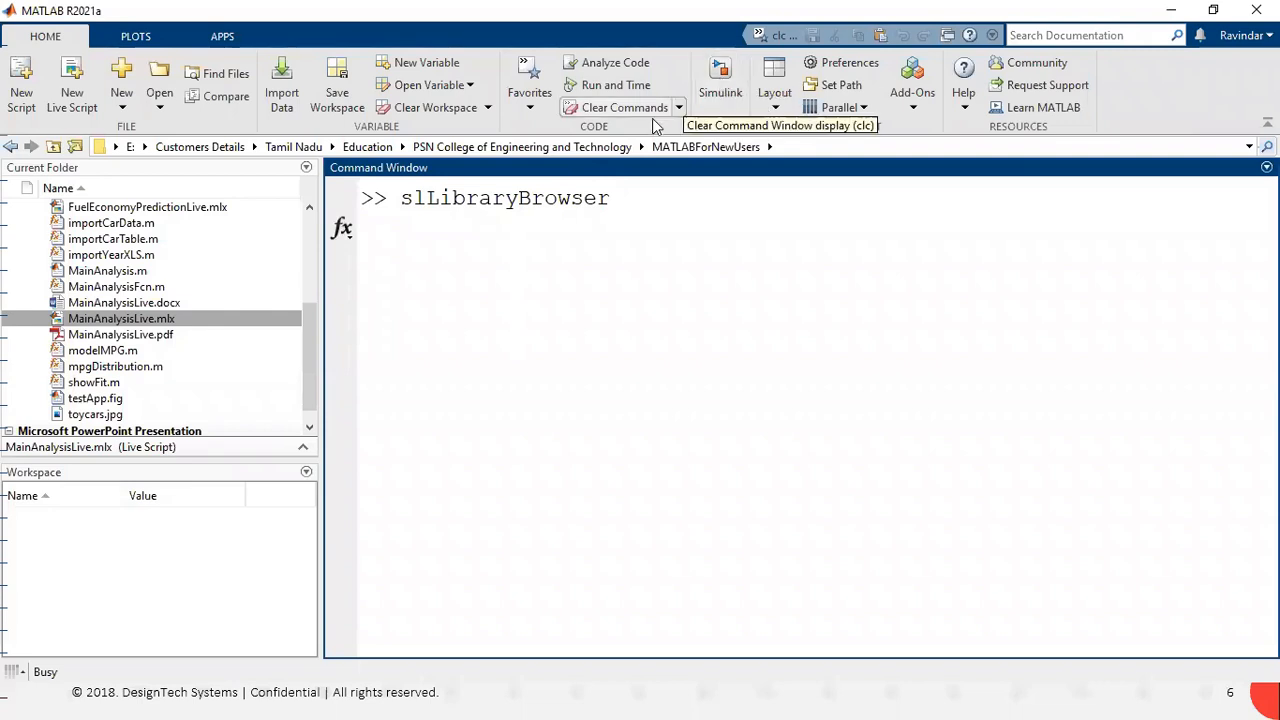
Browse the function list under MATLAB > Language Fundamentals > Entering Commands, view the help for ans and clc, and close the list.
left_click(343, 230)
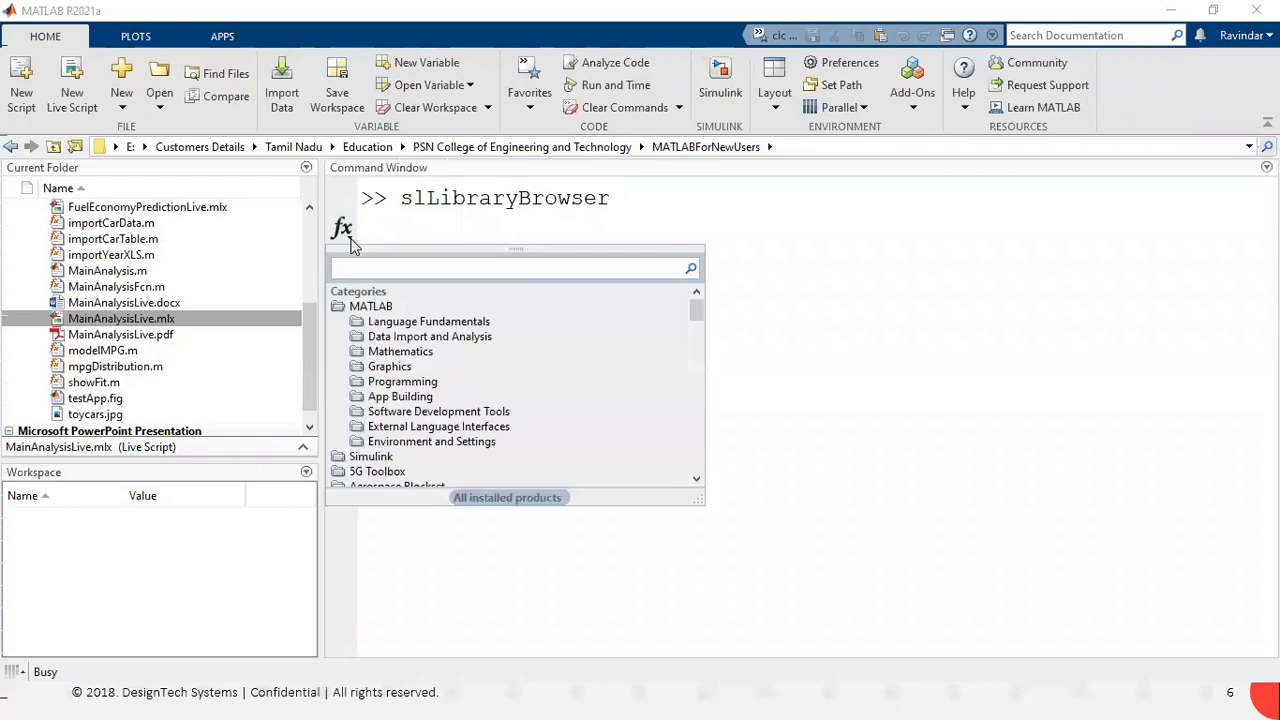
left_click(394, 324)
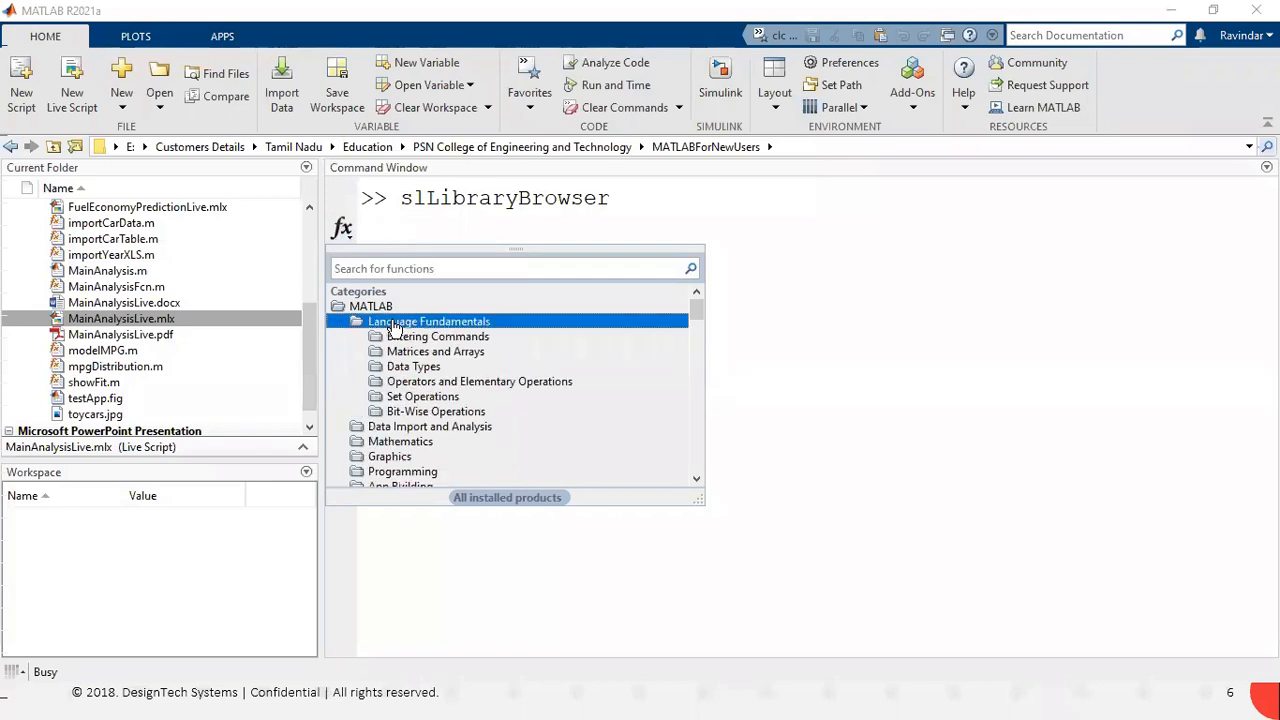
left_click(424, 338)
left_click(424, 341)
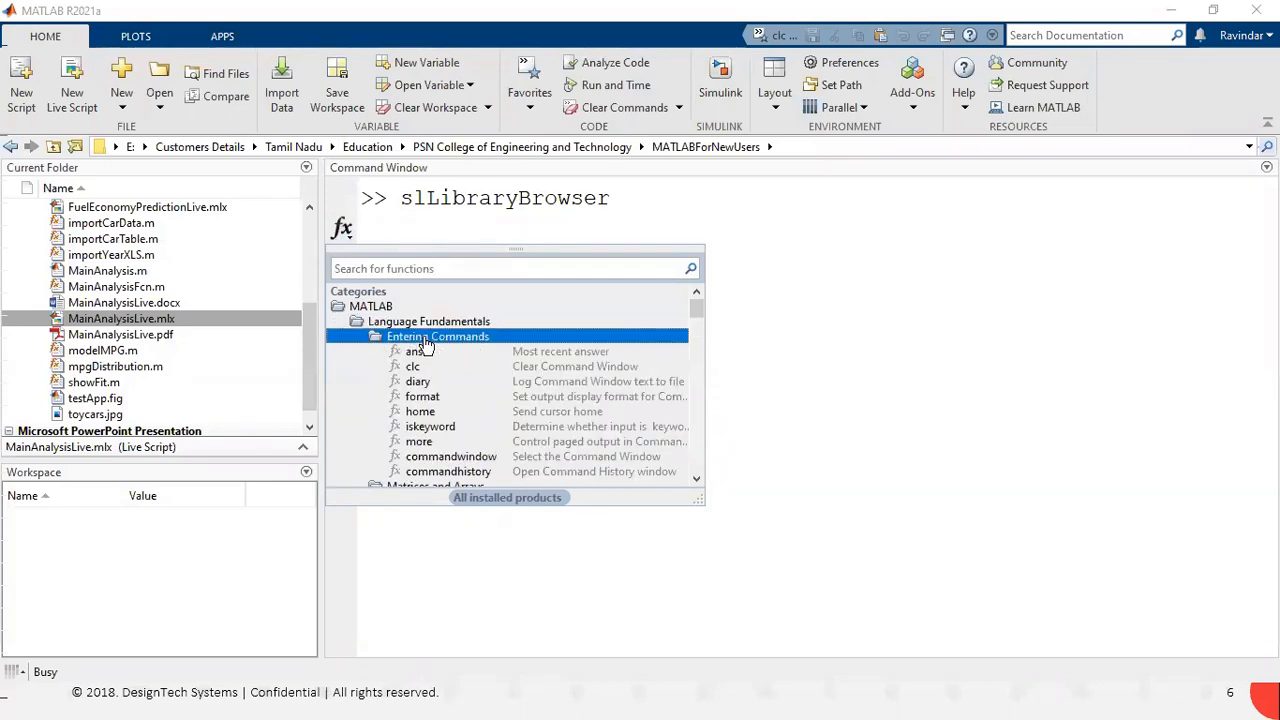
left_click(422, 351)
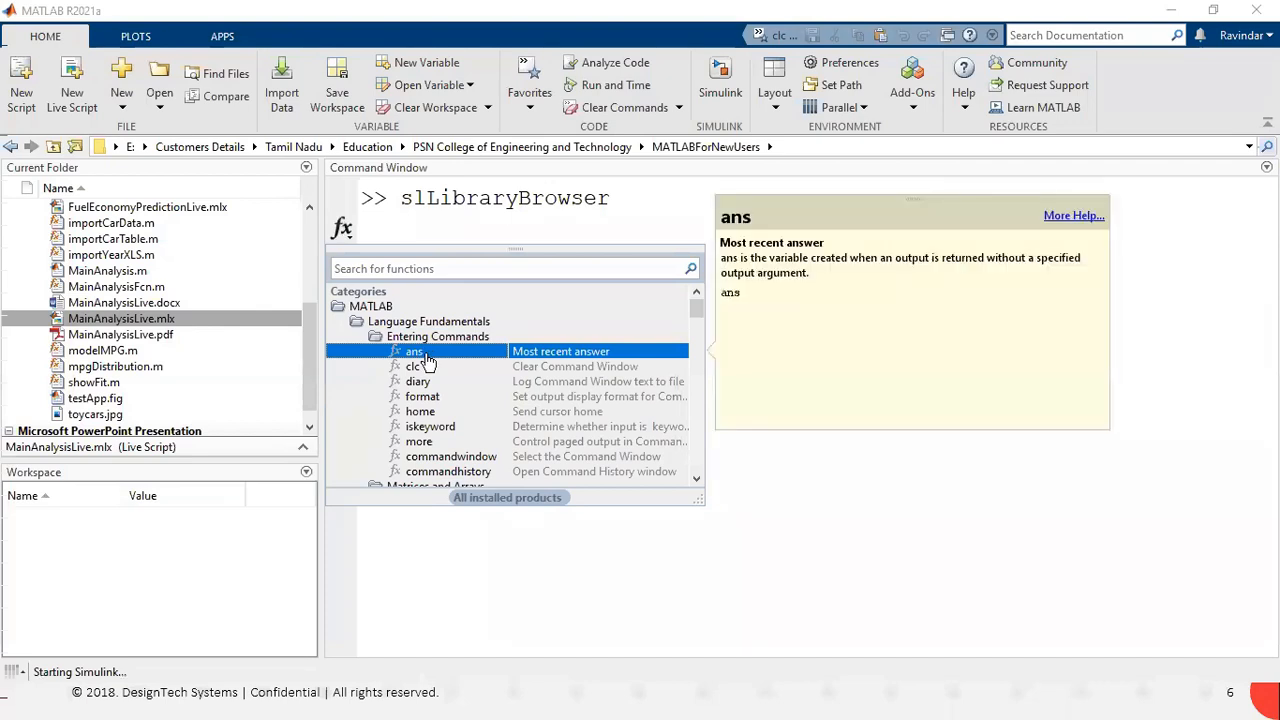
left_click(423, 366)
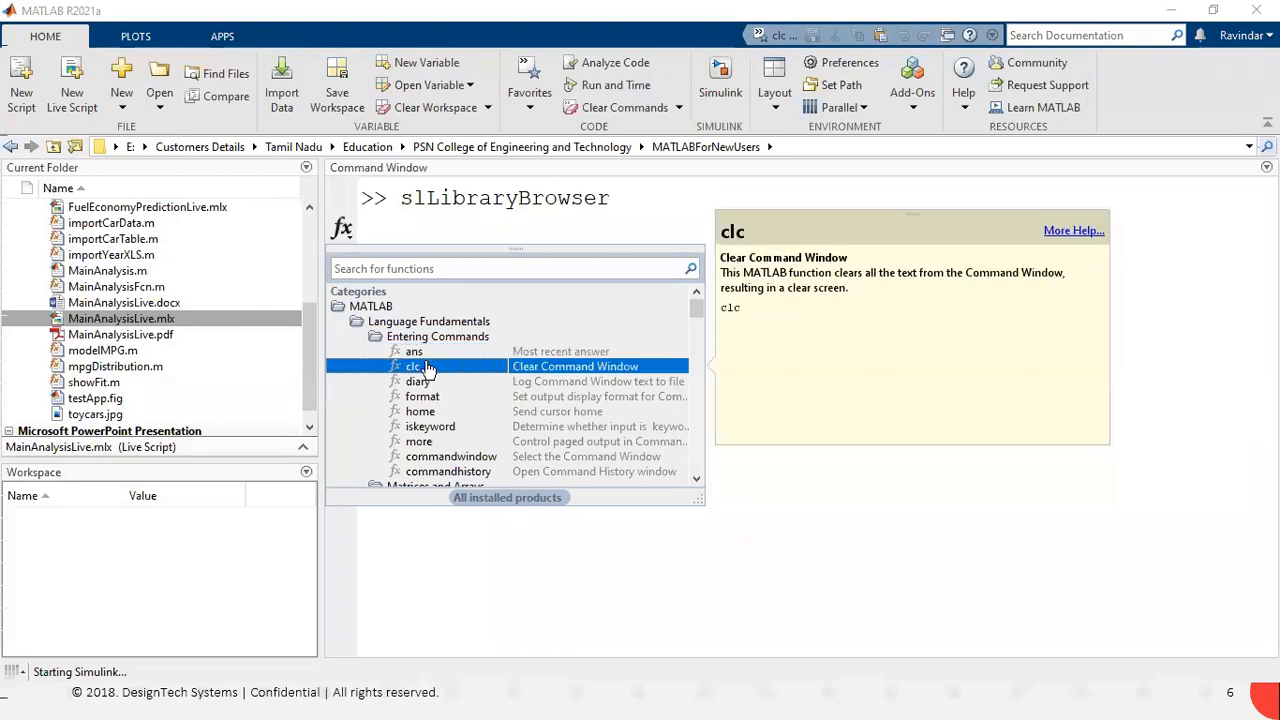
left_click(432, 386)
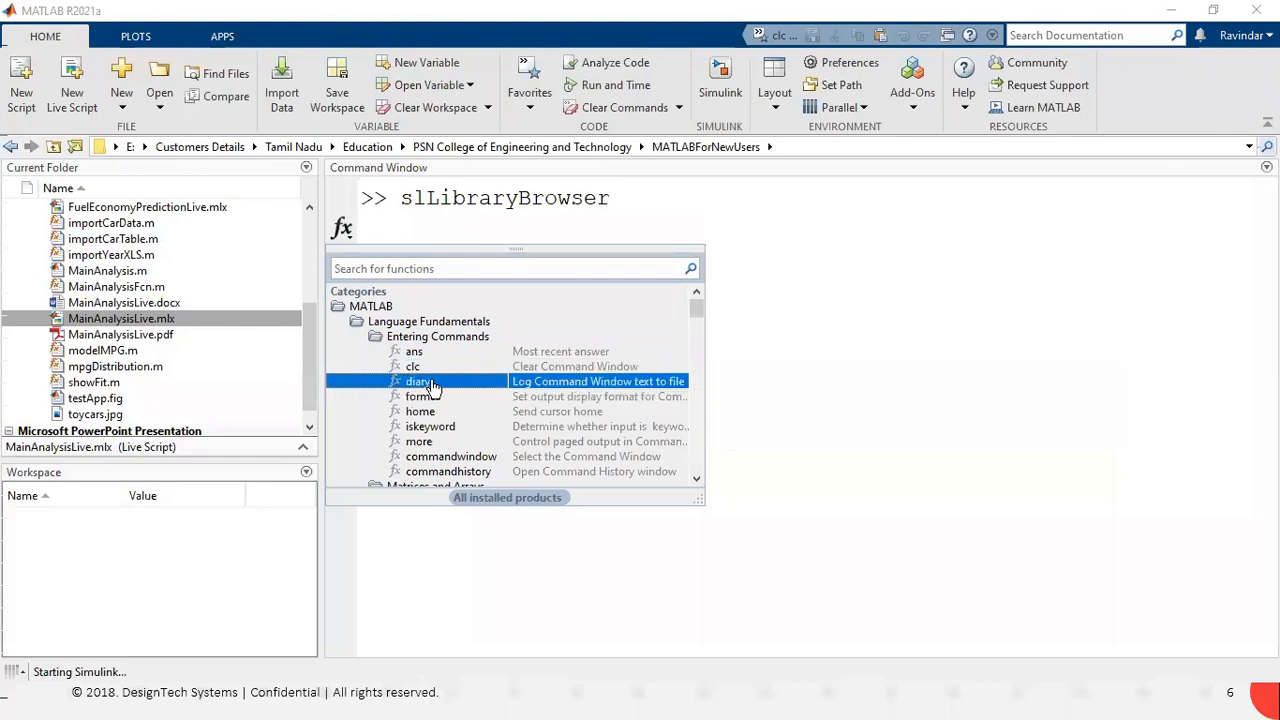
mouse_move(429, 382)
left_click(427, 411)
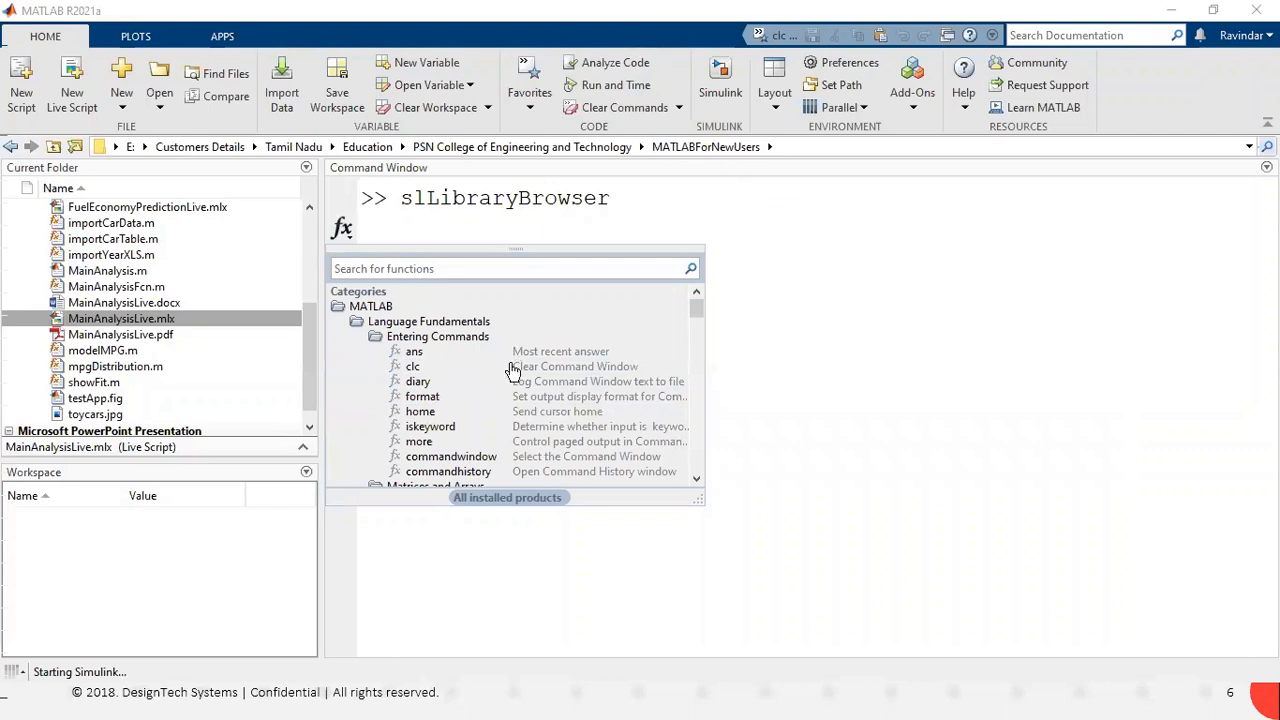
left_click(742, 292)
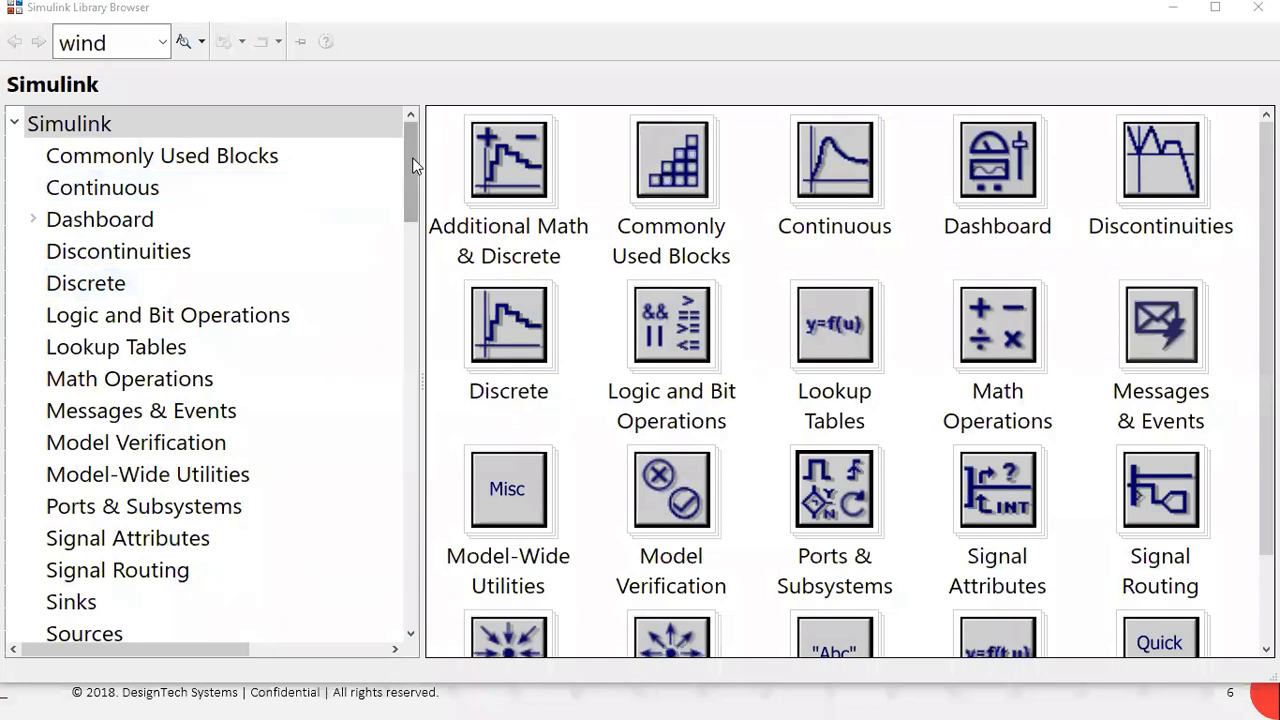
Look over the library tree, collapse the Simulink library, and view the Aerospace Blockset sublibraries before collapsing them again.
scroll(413, 189, "down", 2)
scroll(414, 223, "down", 4)
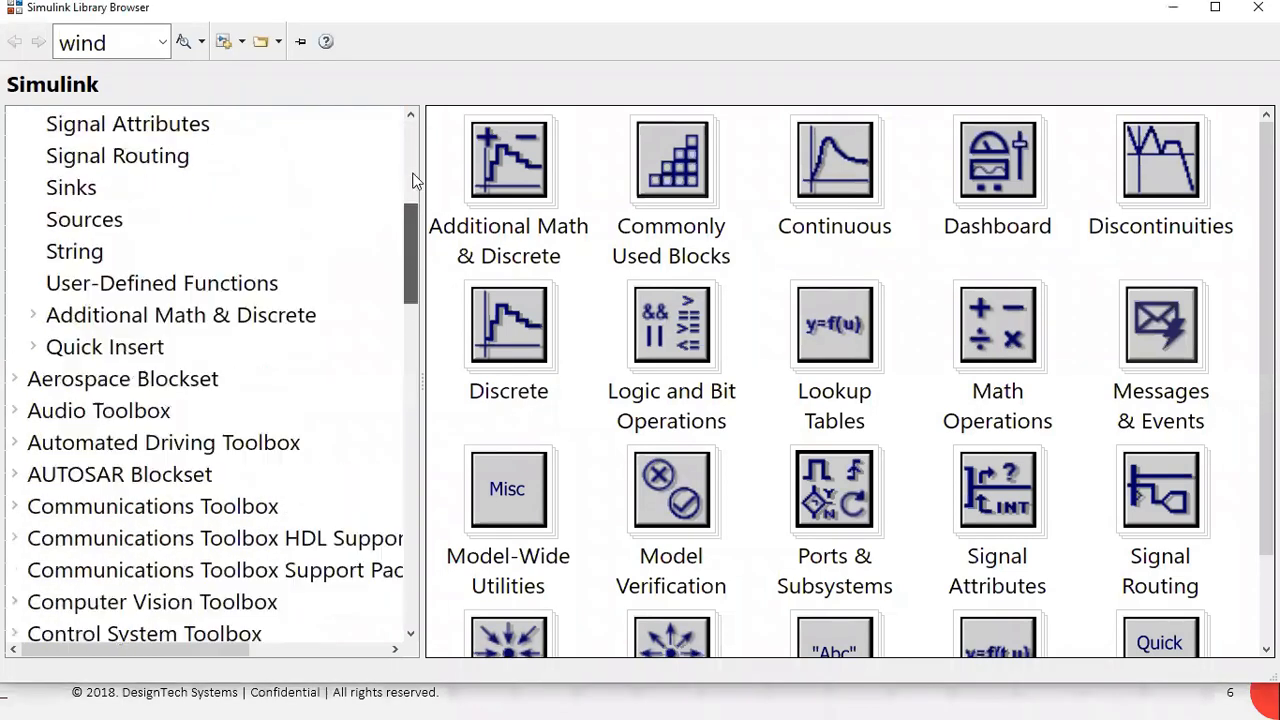
scroll(407, 141, "up", 5)
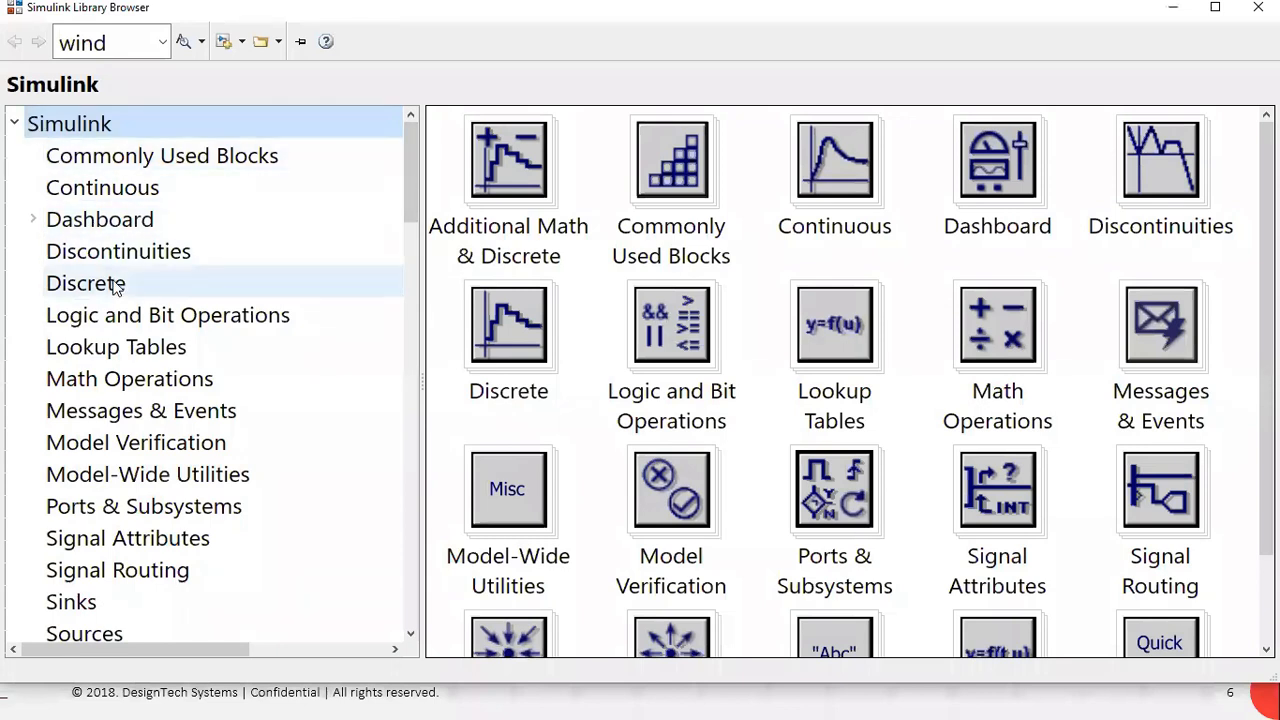
left_click(15, 124)
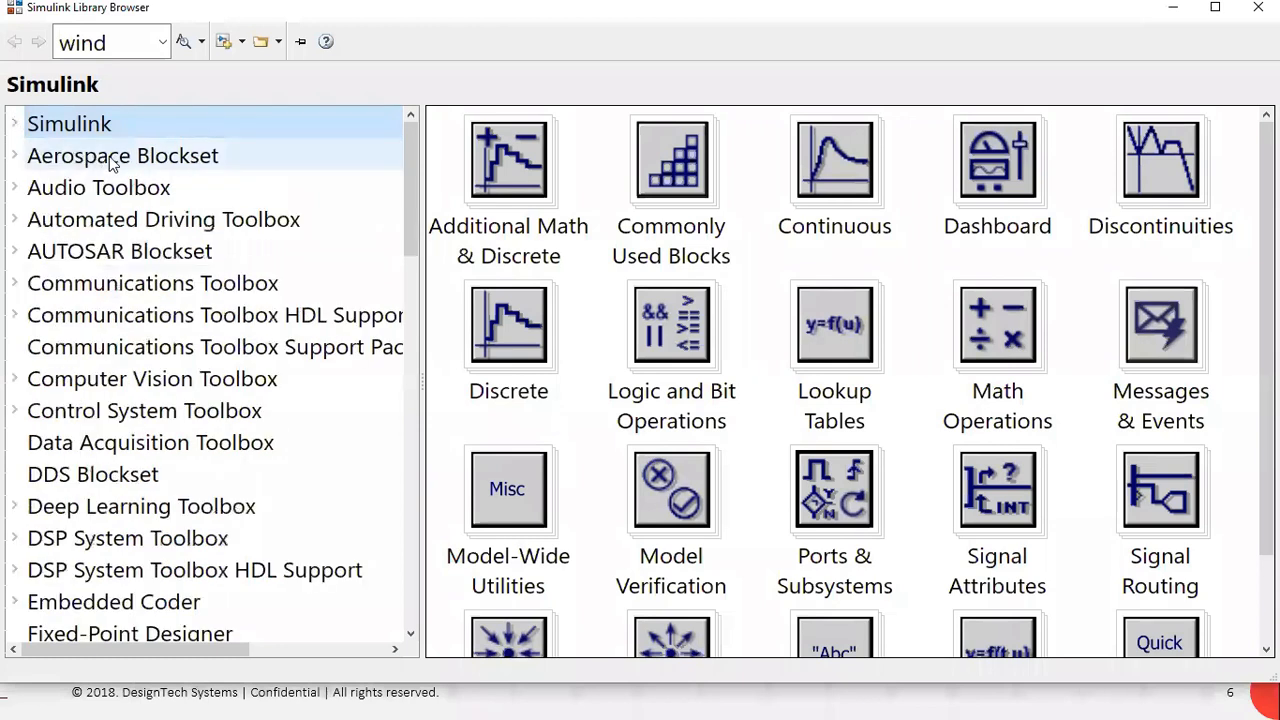
left_click(15, 156)
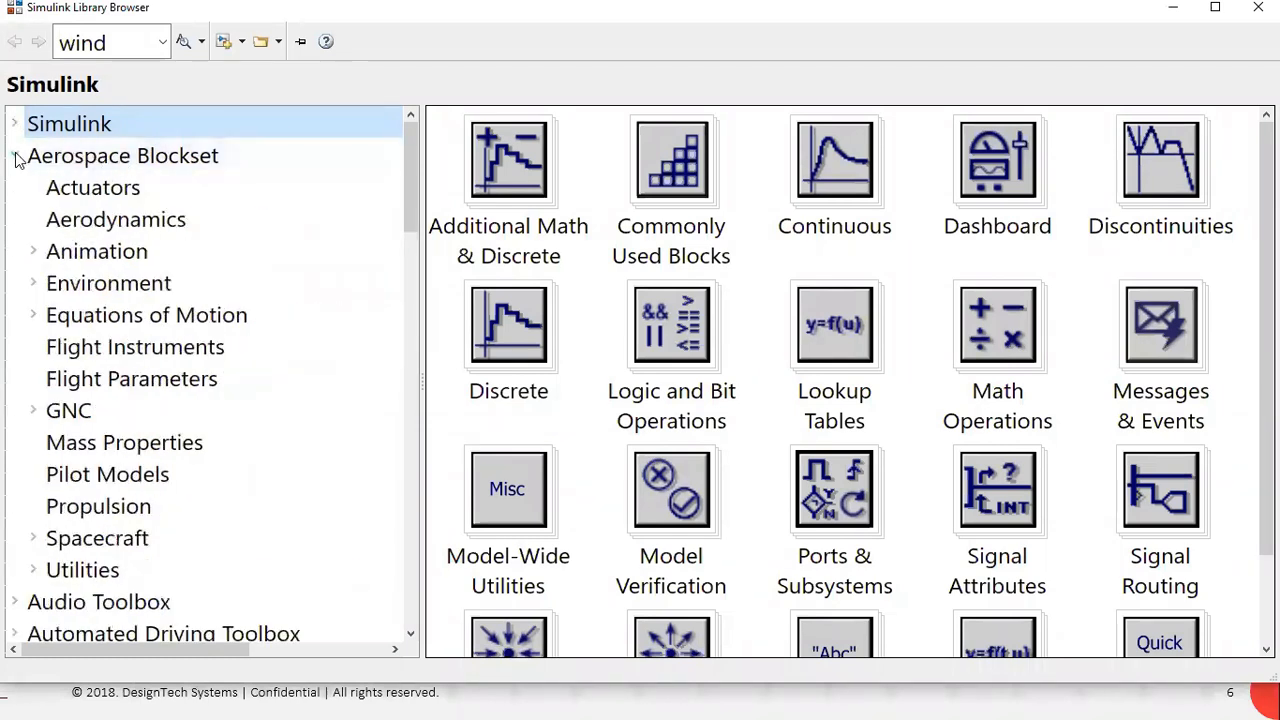
left_click(15, 156)
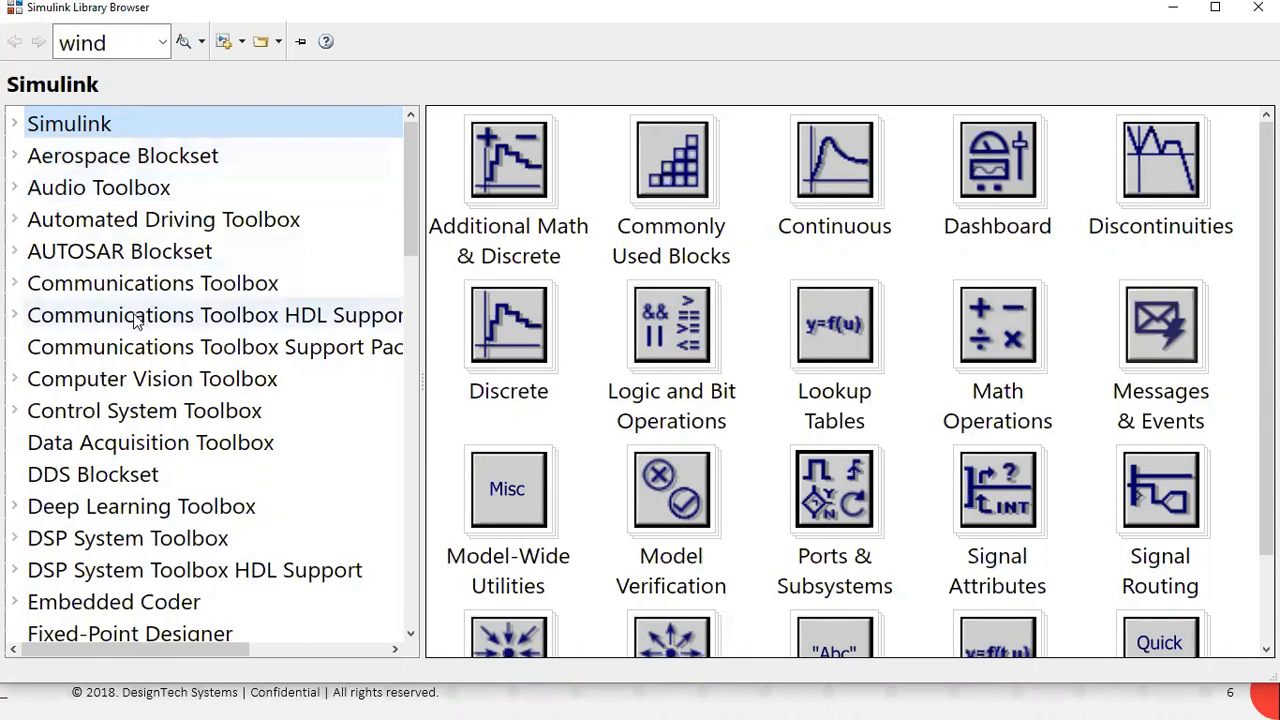
Find Simscape in the library tree and expand it down to Foundation Library > Electrical.
scroll(137, 318, "down", 3)
scroll(137, 318, "down", 6)
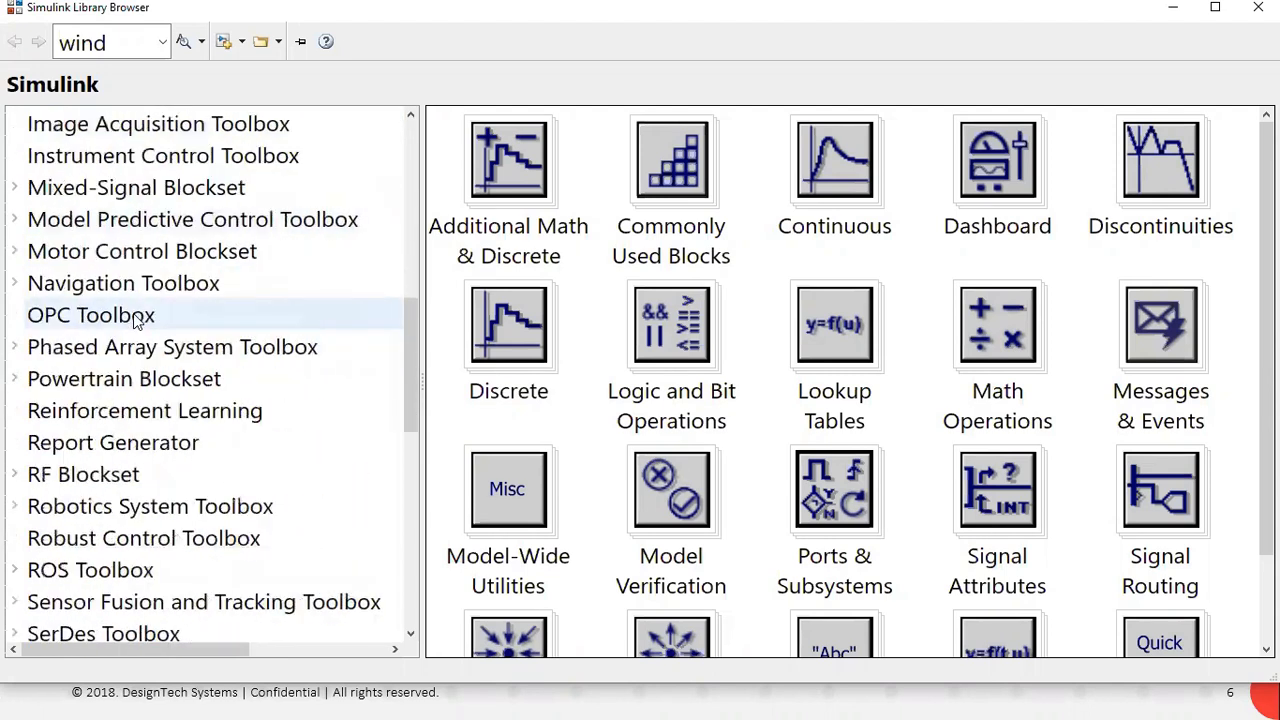
scroll(135, 318, "down", 2)
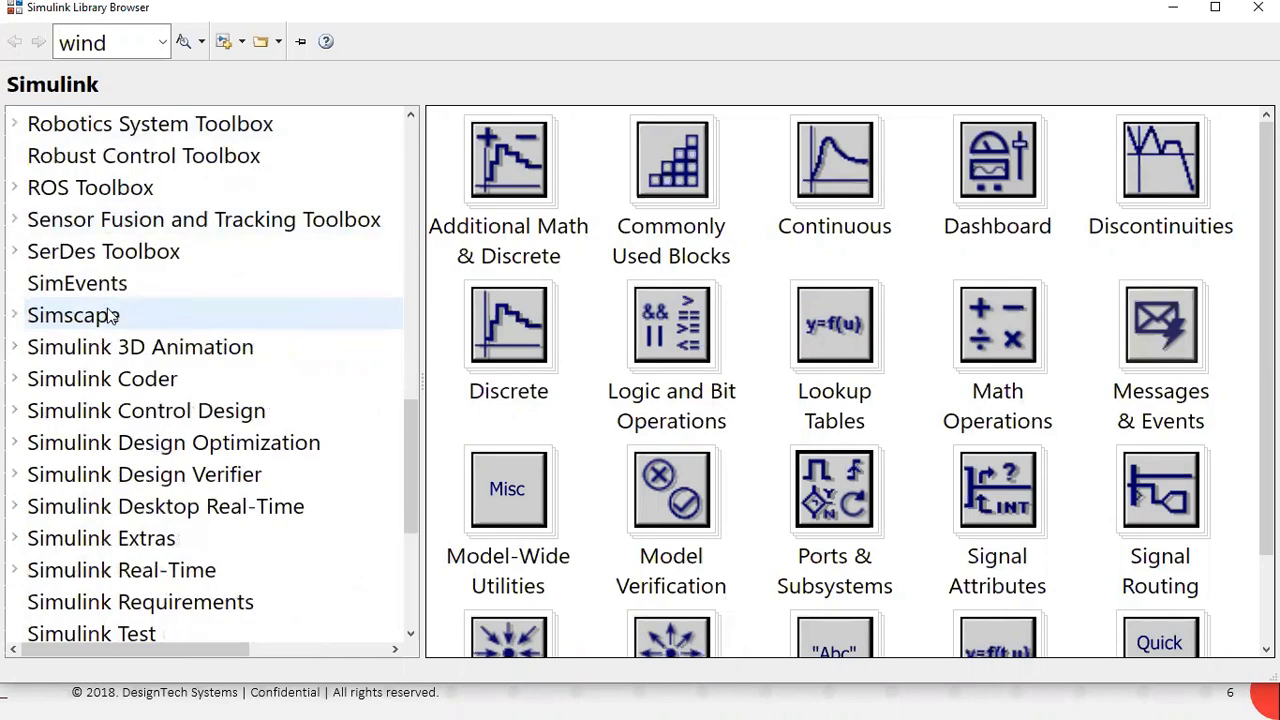
left_click(16, 318)
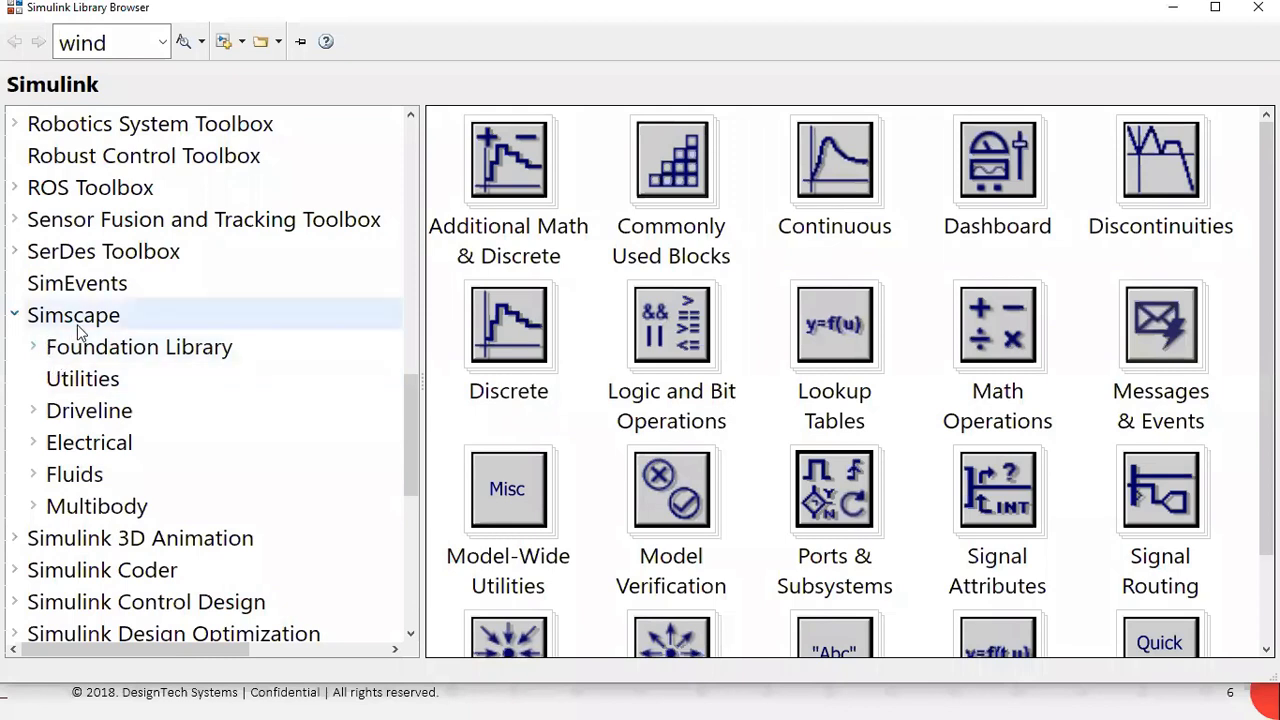
left_click(34, 350)
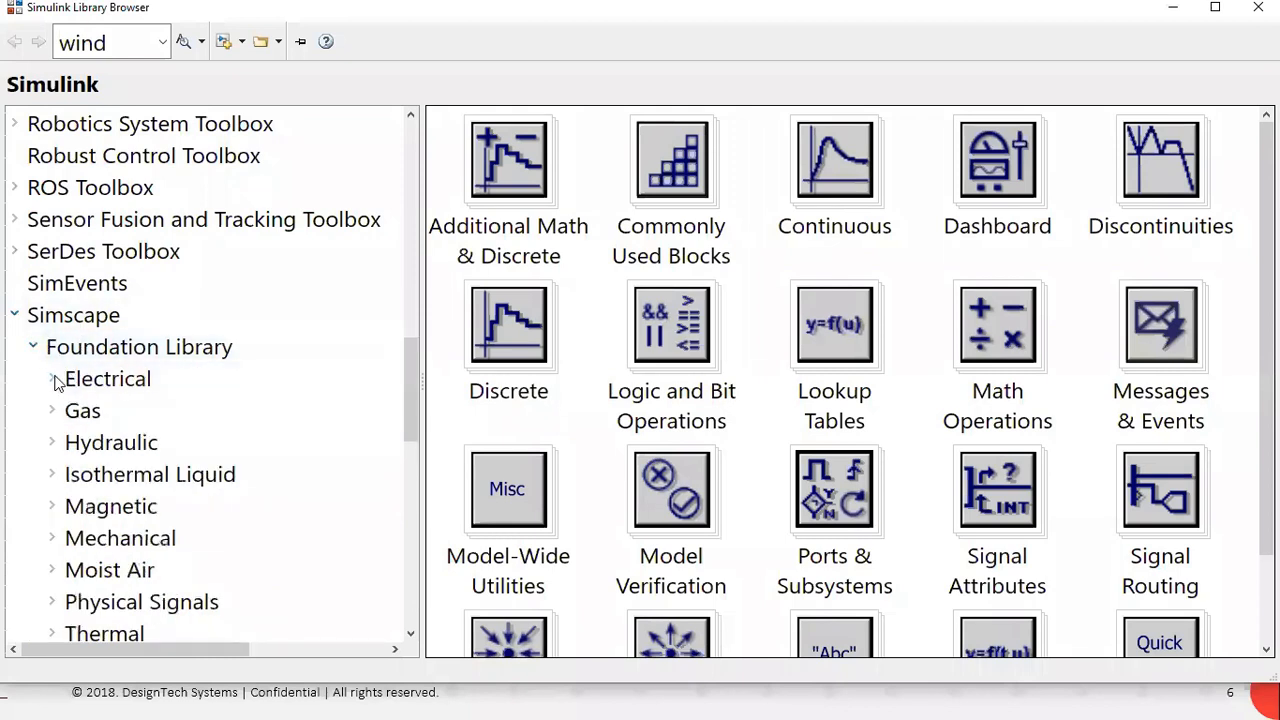
left_click(55, 380)
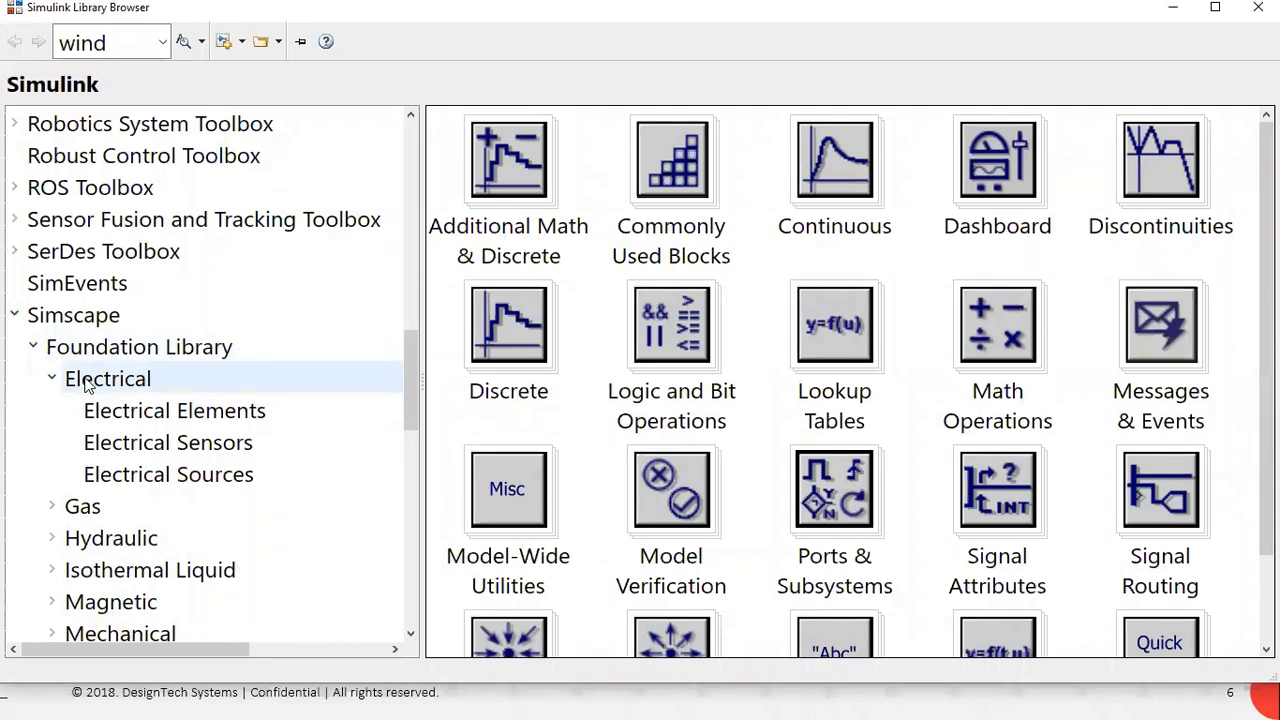
View the blocks in the Foundation Library's Electrical Elements, Electrical Sensors and Electrical Sources sublibraries.
left_click(128, 407)
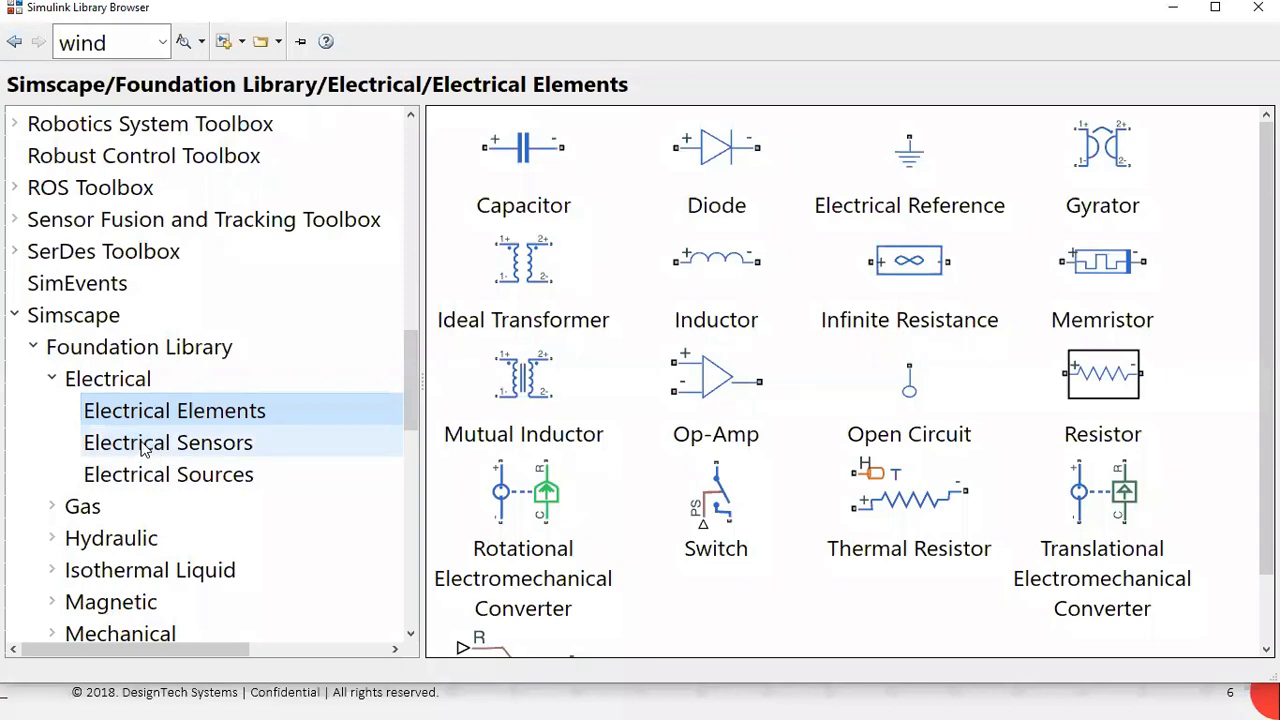
left_click(147, 448)
left_click(150, 416)
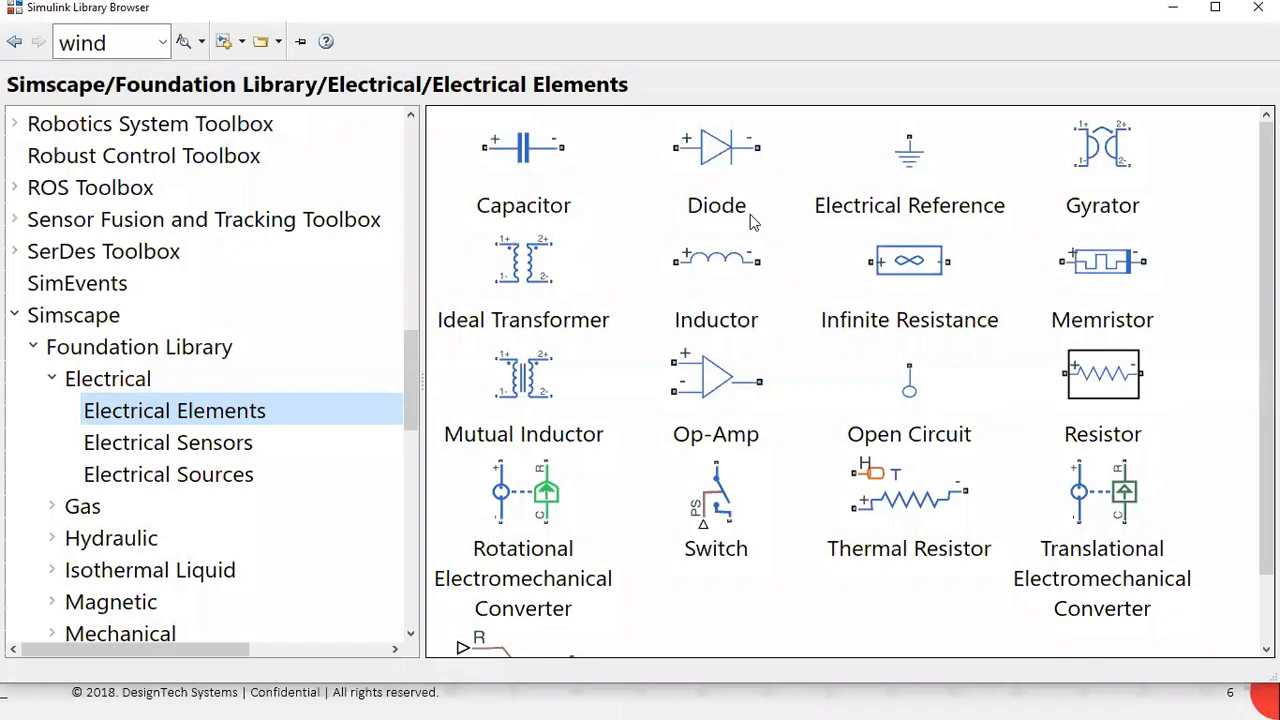
scroll(900, 337, "down", 1)
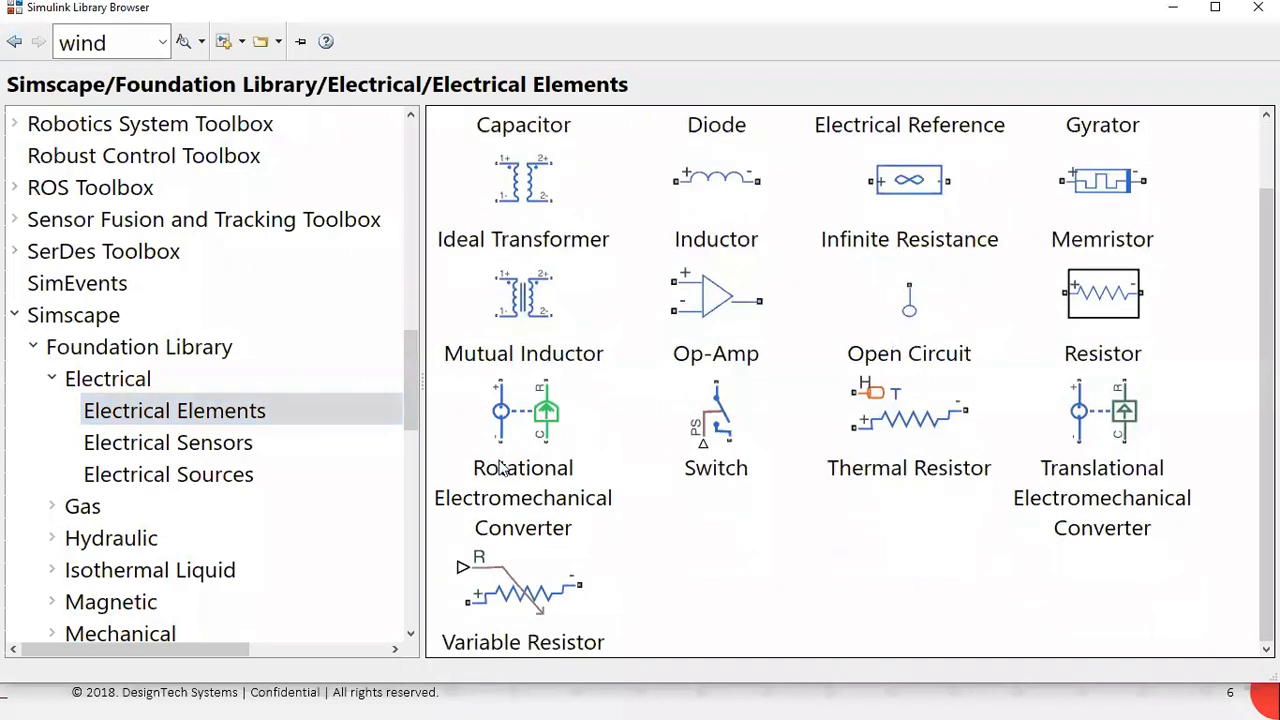
left_click(213, 445)
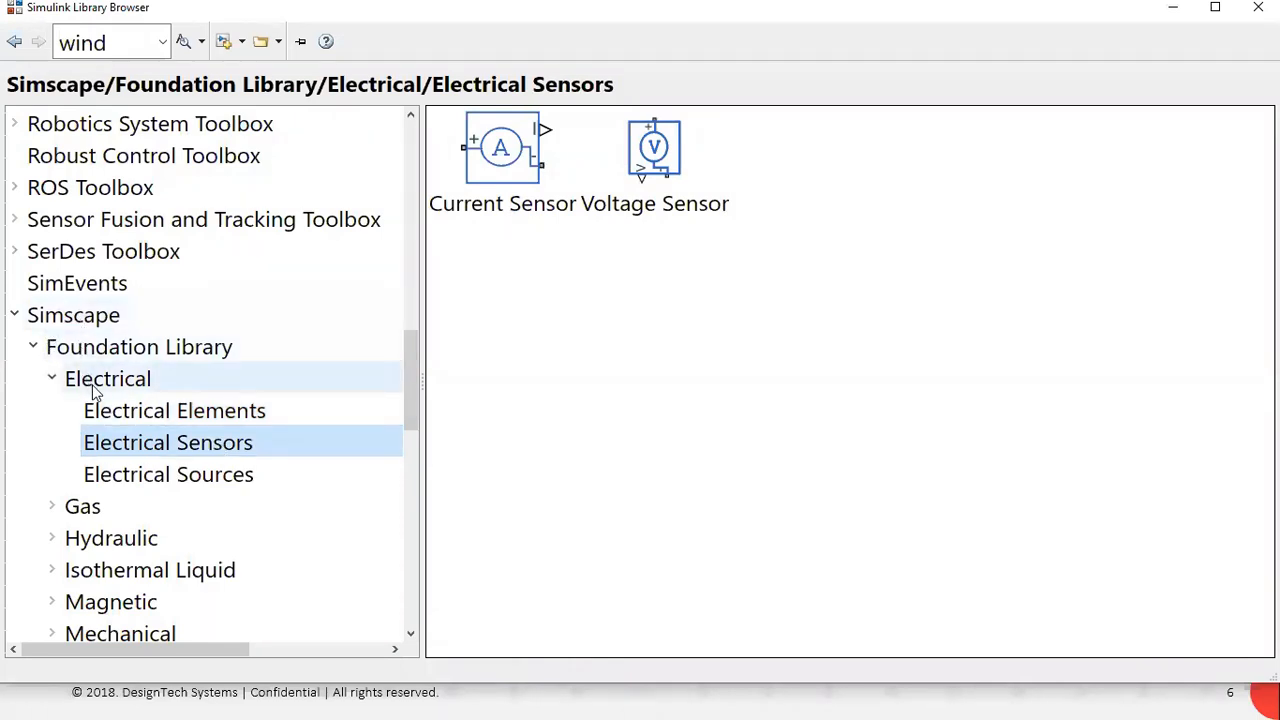
left_click(163, 478)
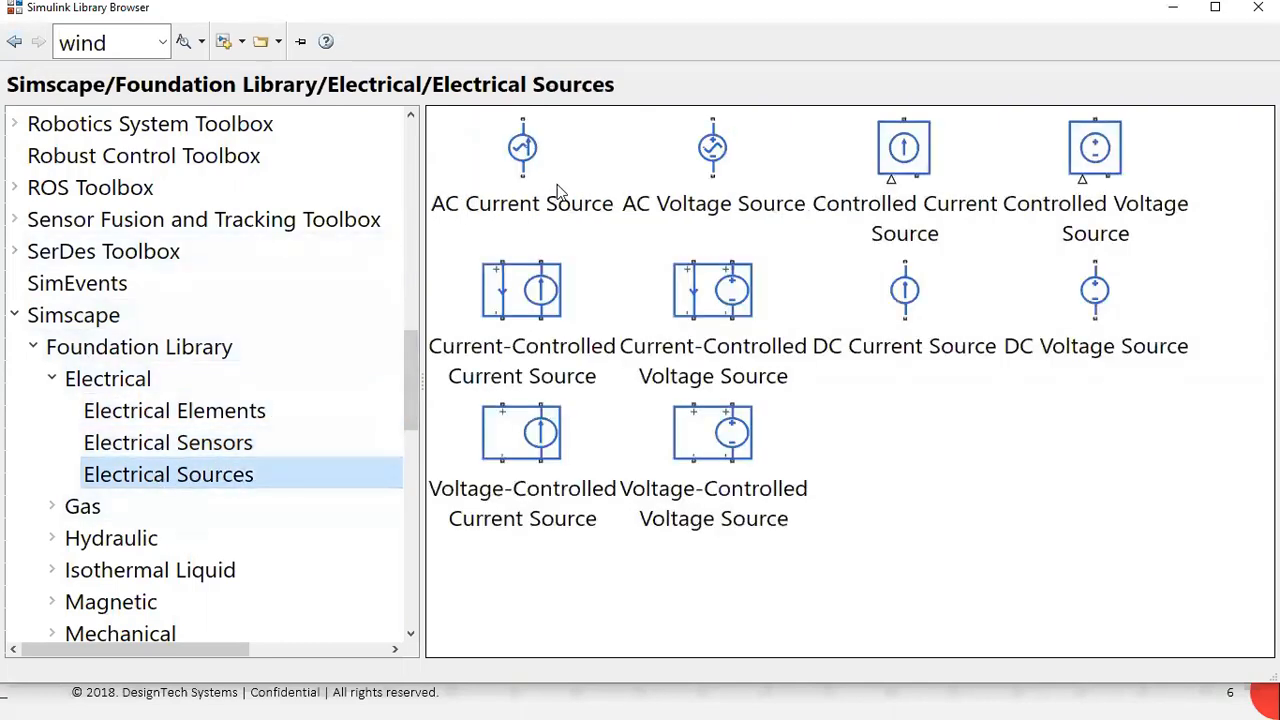
mouse_move(953, 365)
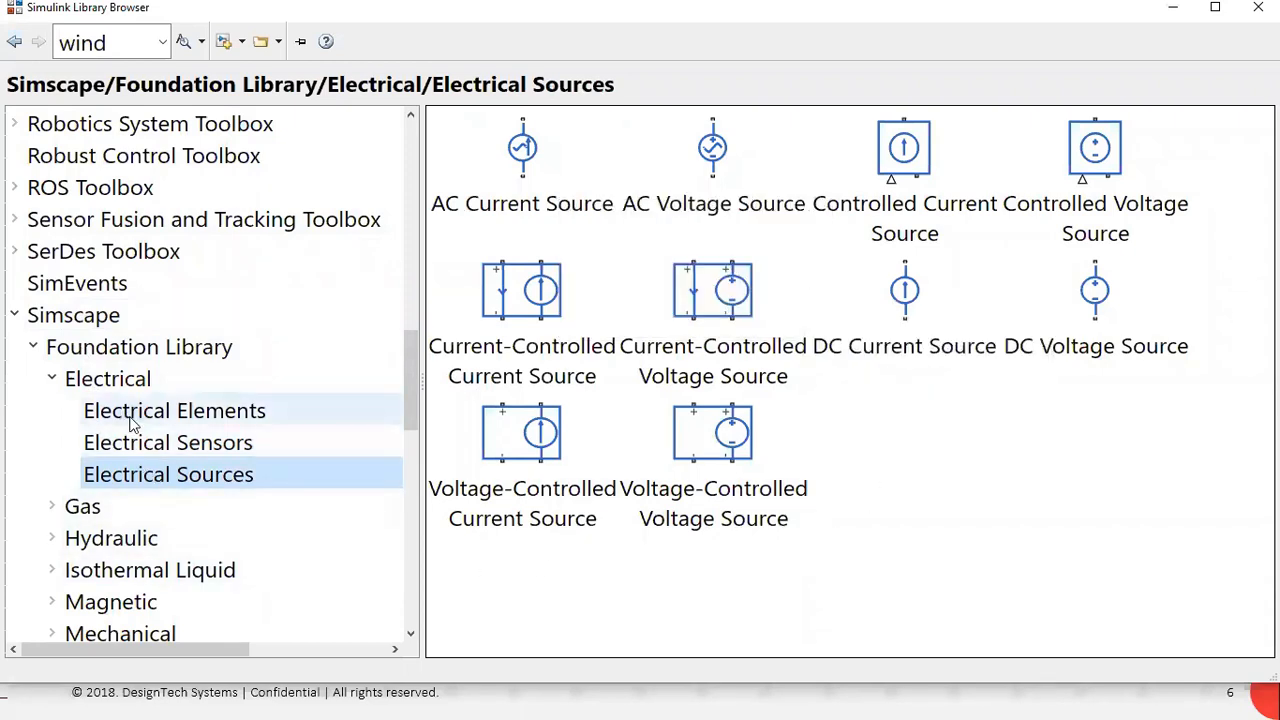
Expand the Electrical library directly under Simscape and view its Connectors & References blocks.
scroll(126, 420, "down", 2)
scroll(130, 425, "down", 1)
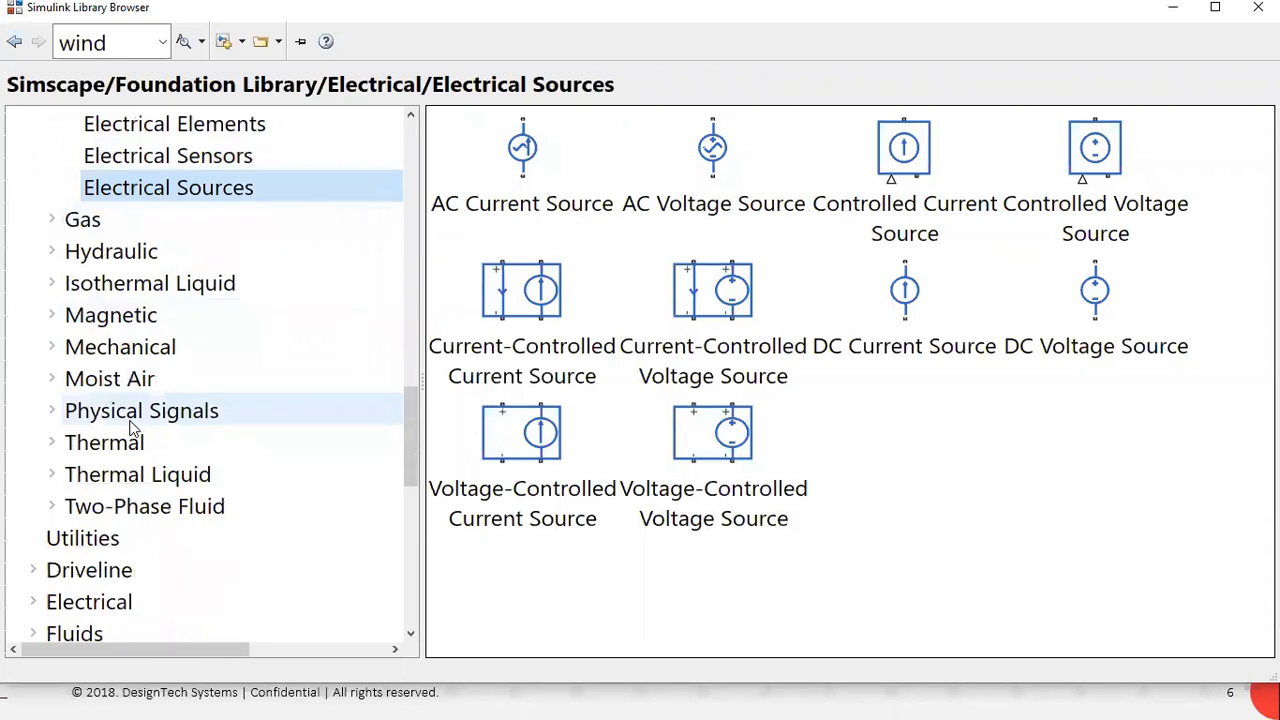
scroll(126, 506, "down", 1)
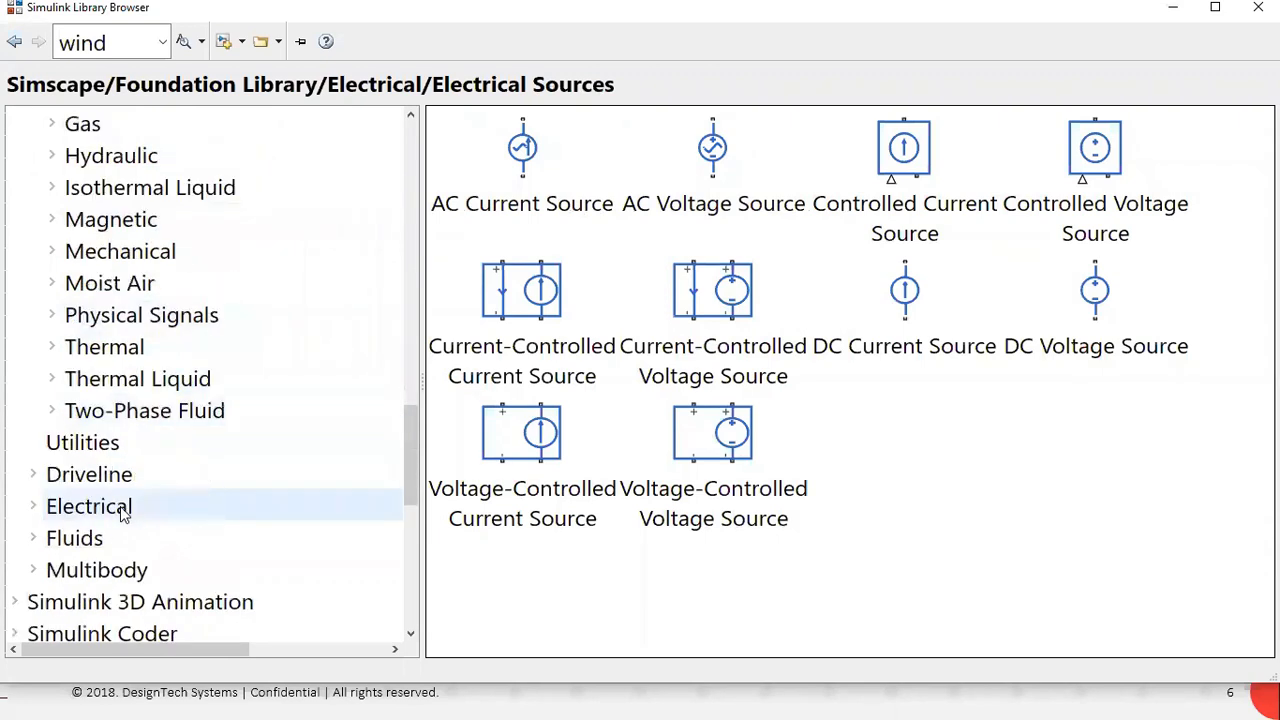
left_click(33, 508)
scroll(125, 520, "down", 1)
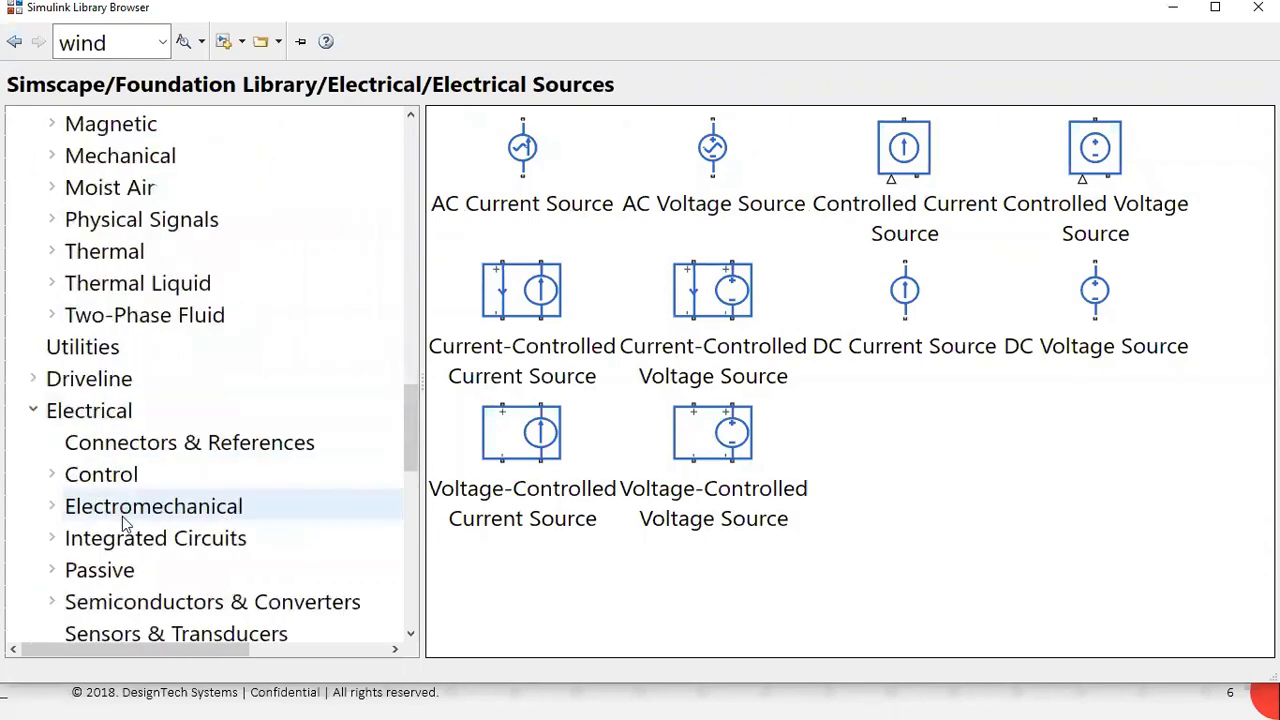
left_click(165, 450)
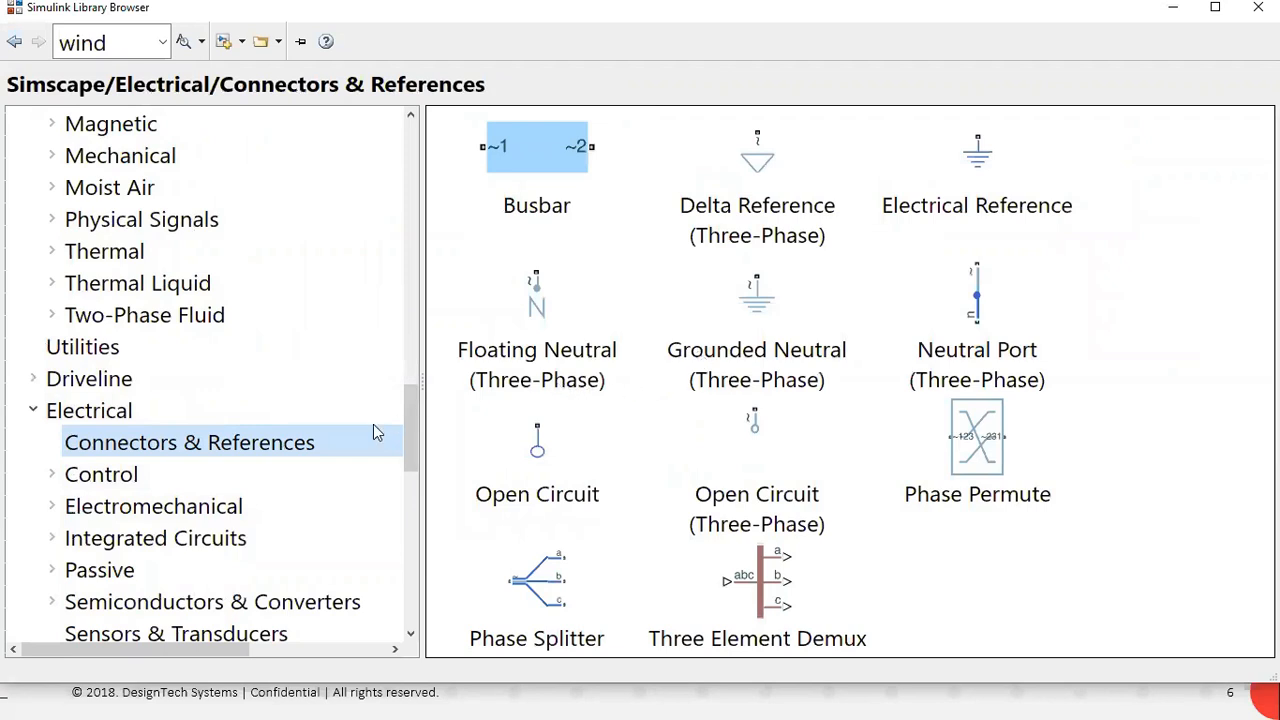
Expand Simscape > Electrical > Control and view the BLDC Control, Converter Control and General Control blocks.
left_click(118, 485)
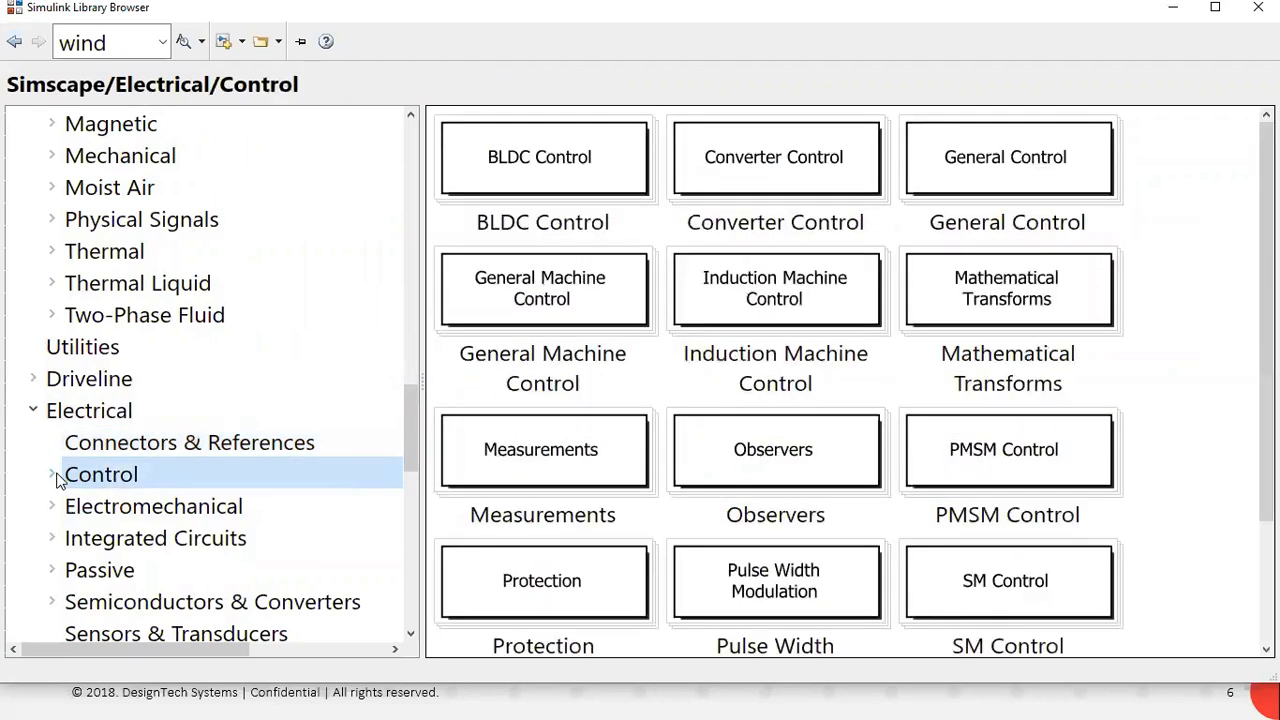
left_click(55, 477)
left_click(133, 517)
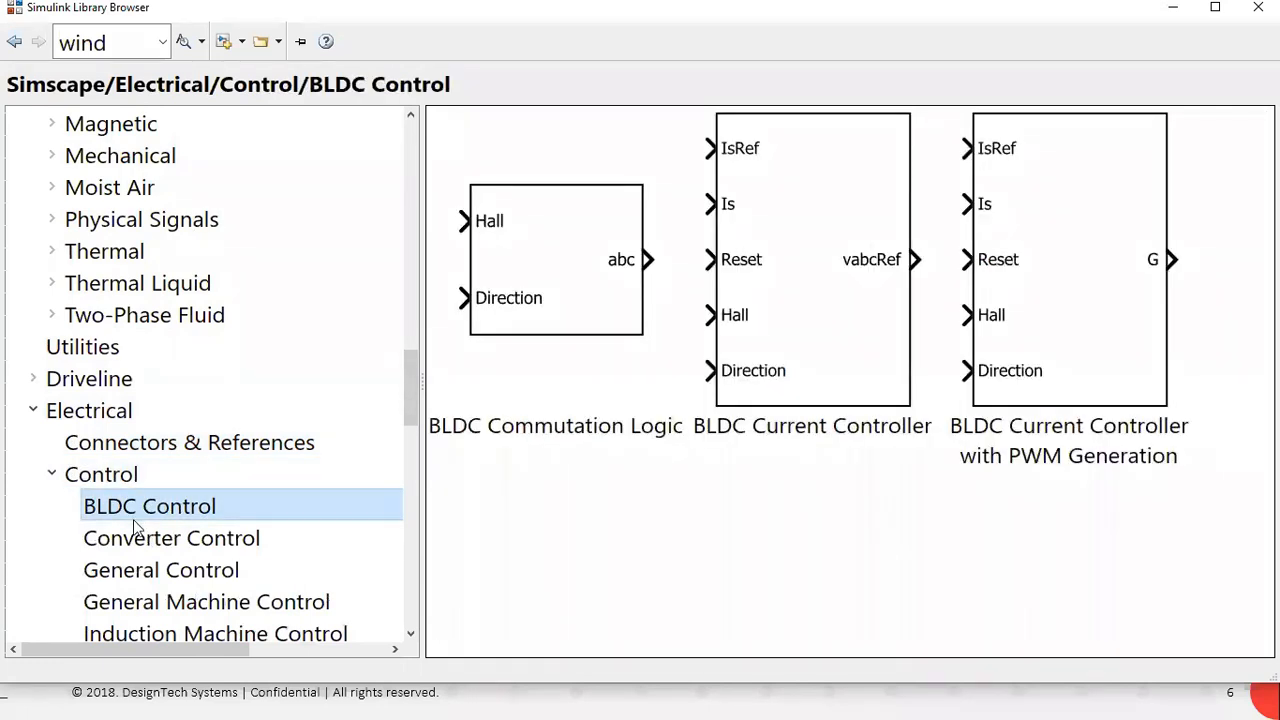
left_click(139, 540)
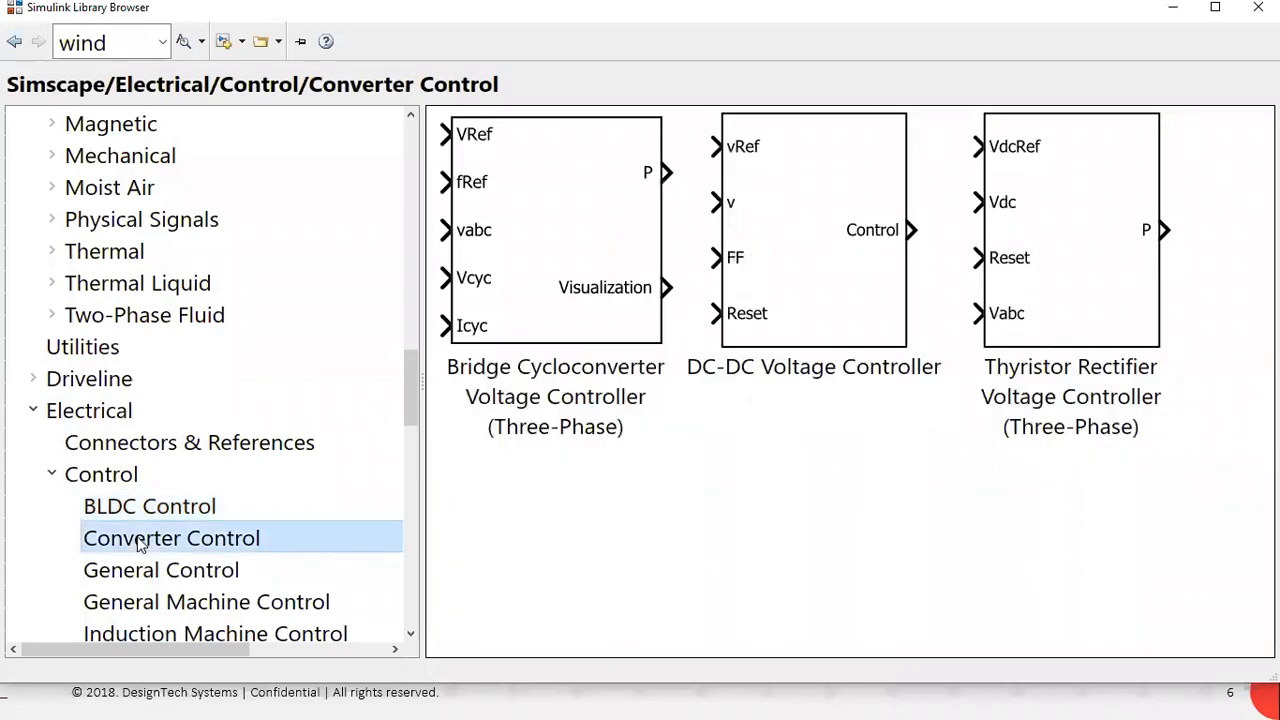
scroll(153, 541, "down", 1)
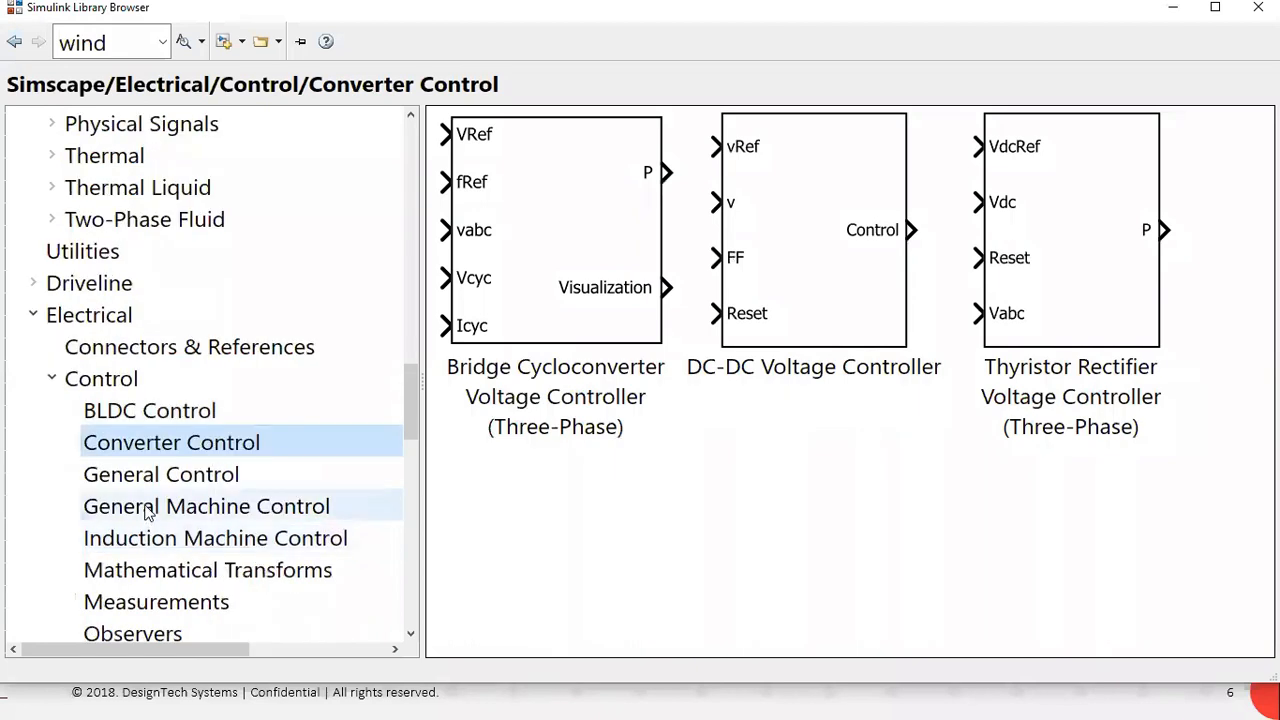
left_click(141, 484)
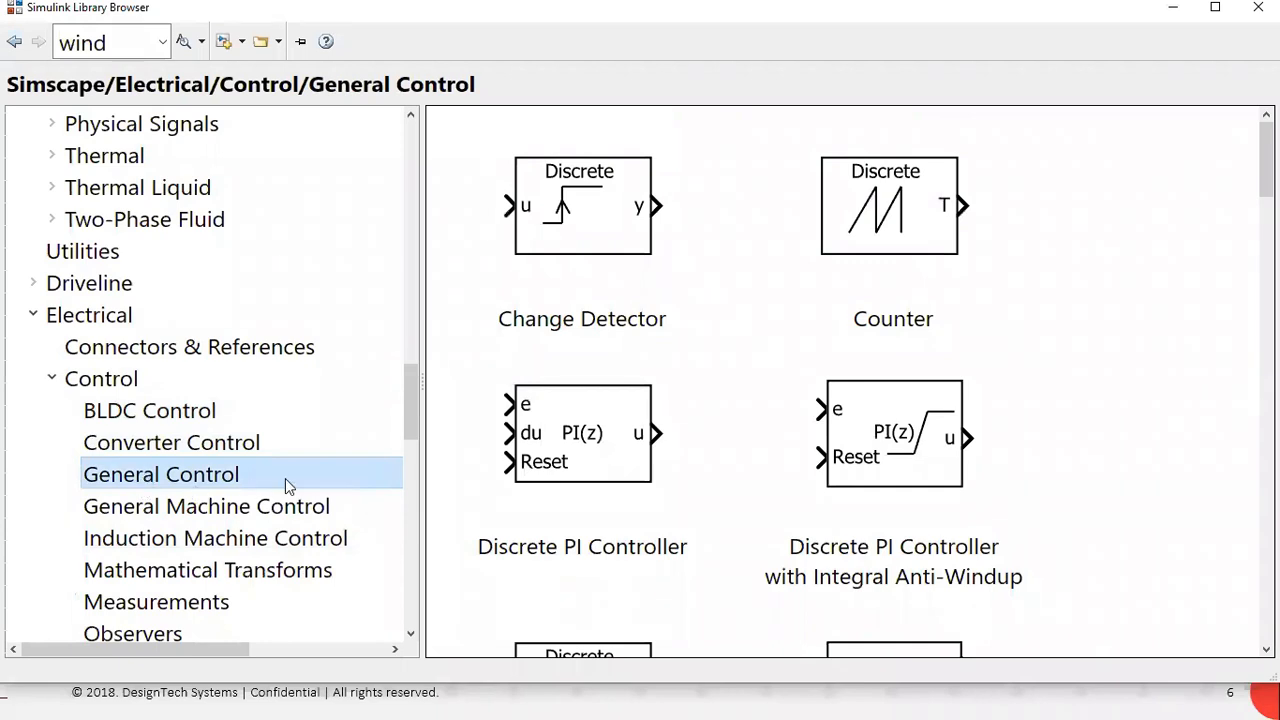
View the Pulse Width Modulation, Protection, SM Control, SRM Control and Turbine-Governors blocks of the Control library.
scroll(285, 478, "down", 1)
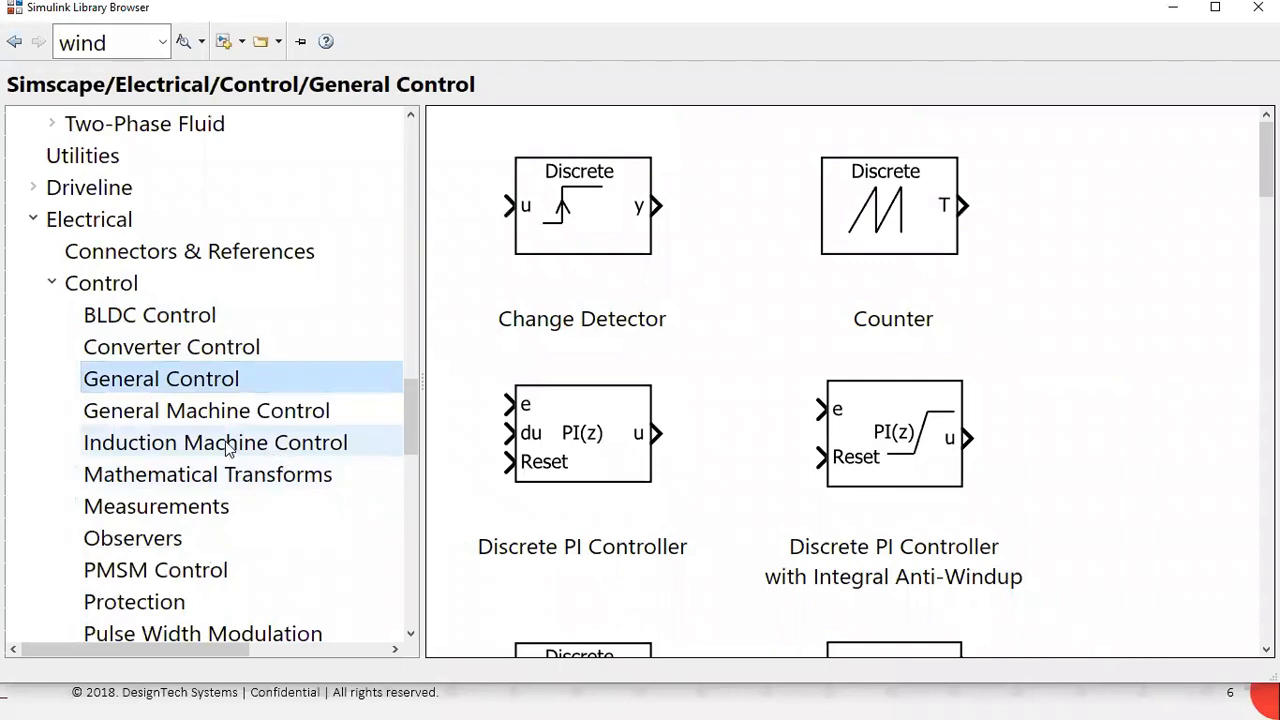
scroll(226, 448, "down", 2)
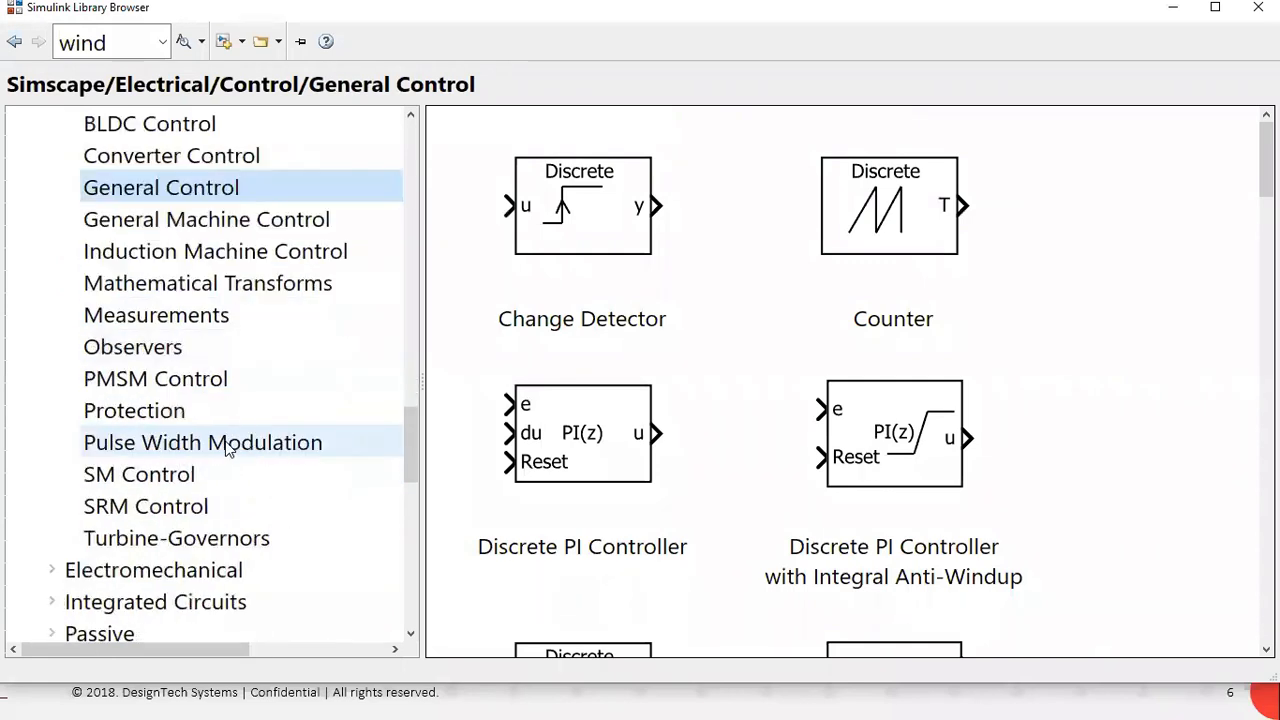
left_click(222, 453)
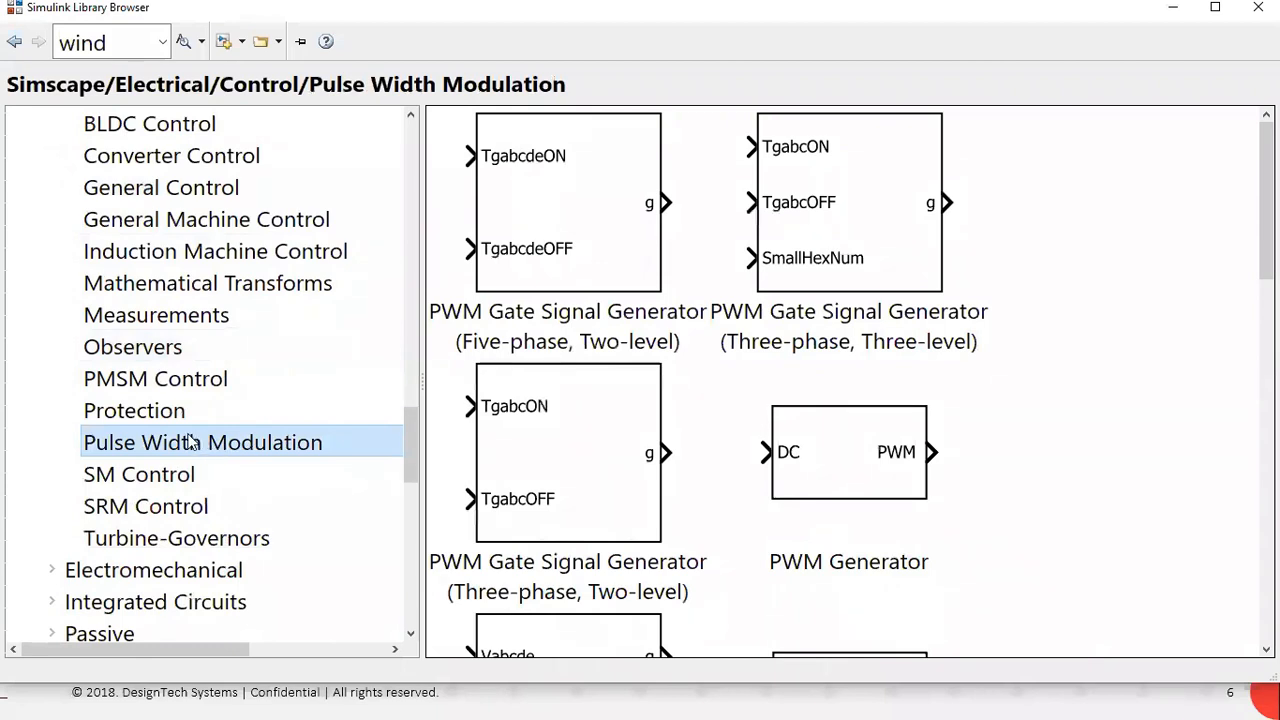
left_click(145, 421)
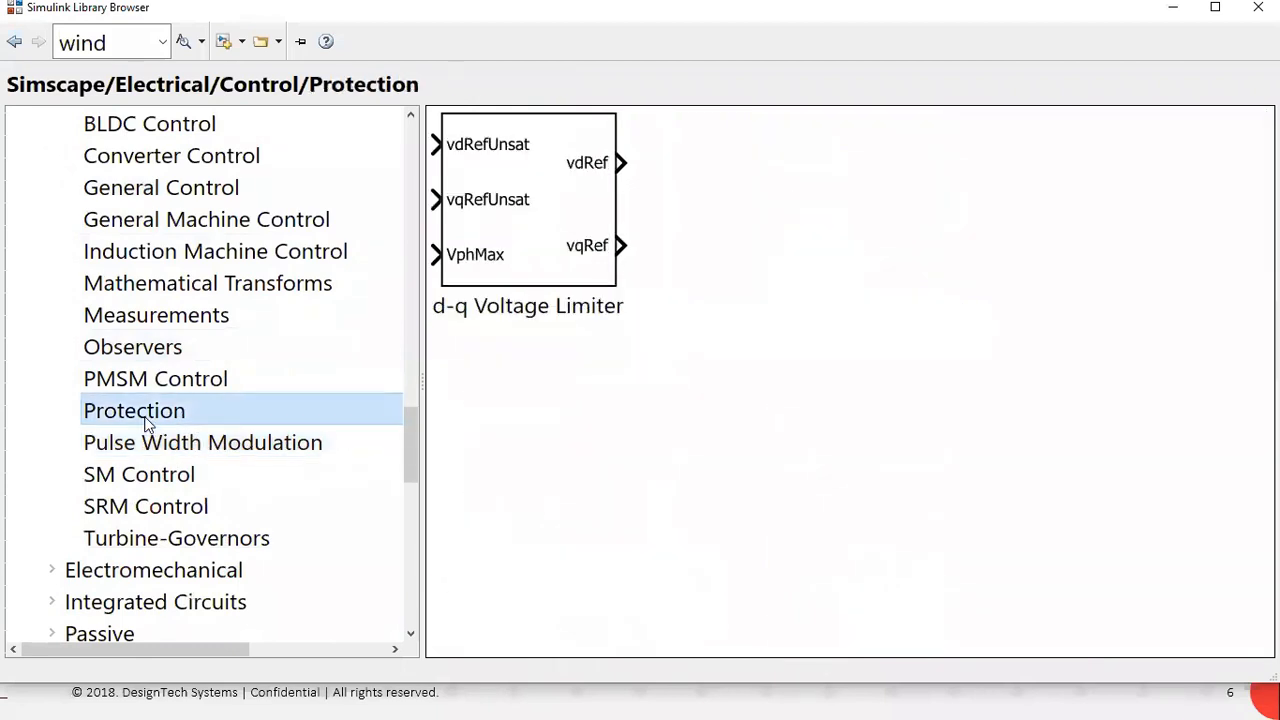
left_click(148, 479)
left_click(152, 512)
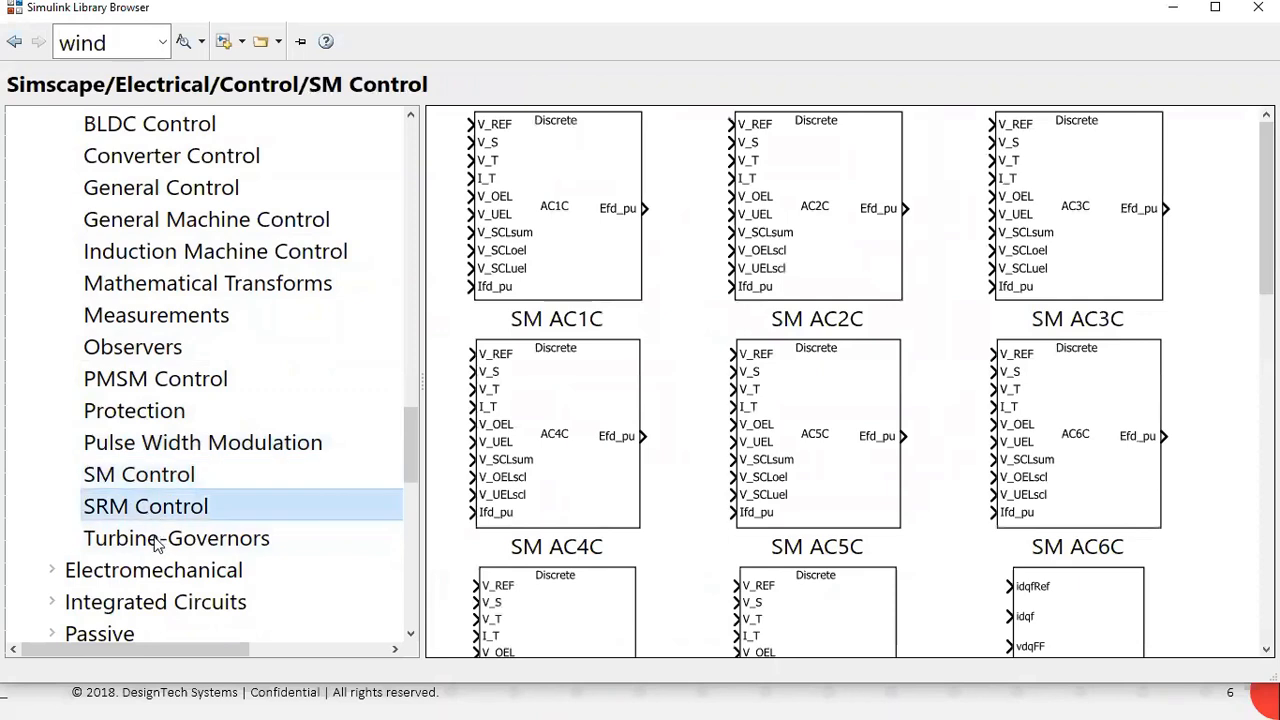
scroll(205, 483, "down", 1)
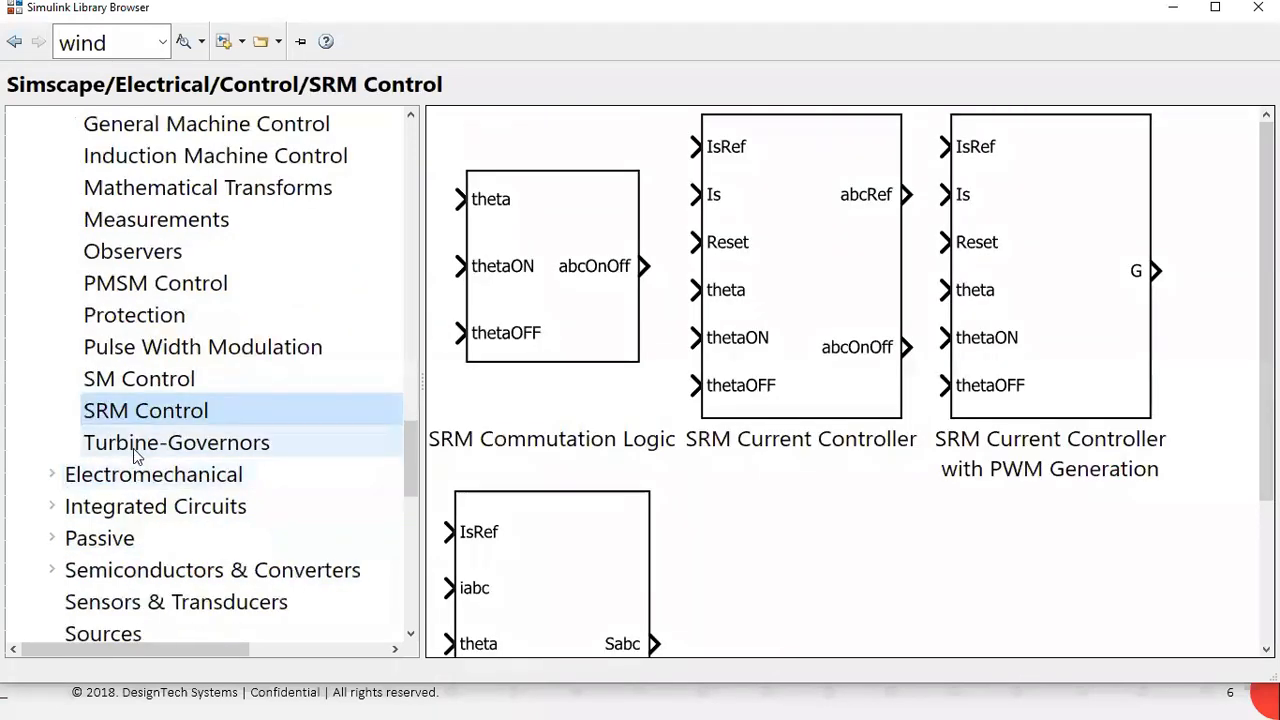
left_click(135, 445)
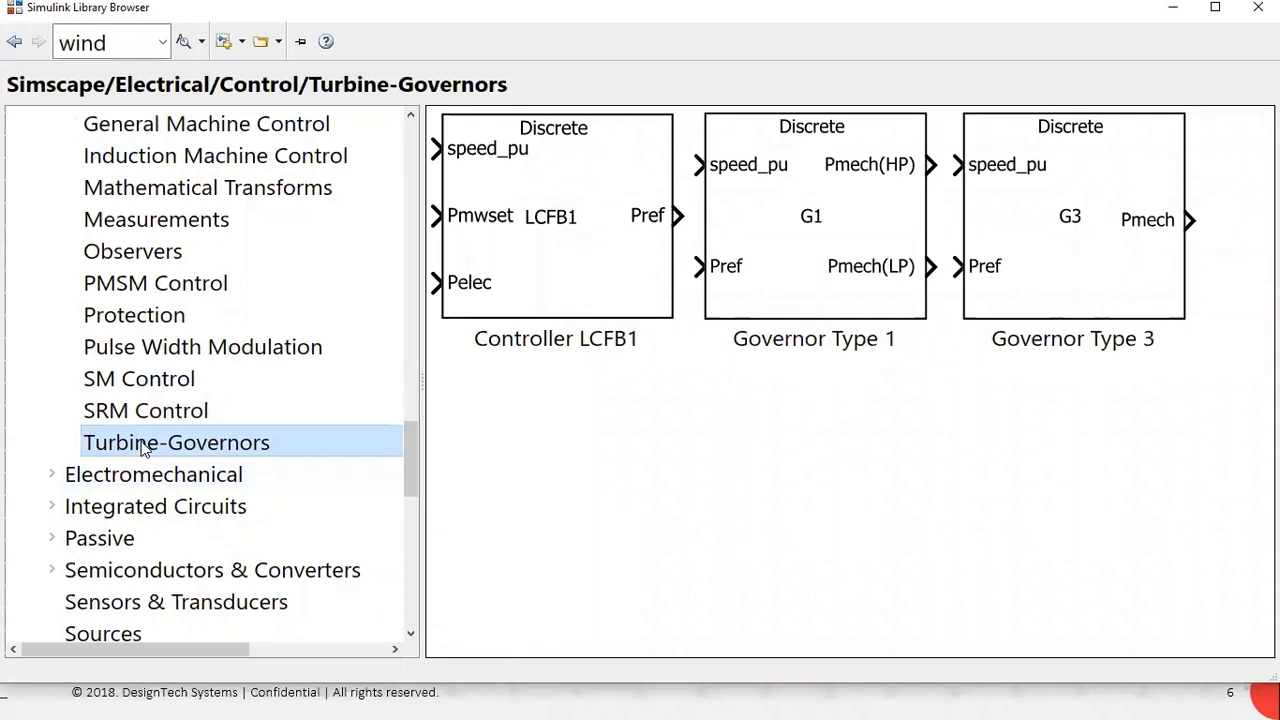
Expand Specialized Power Systems under Simscape > Electrical and open its Utilities sublibrary.
scroll(145, 448, "down", 4)
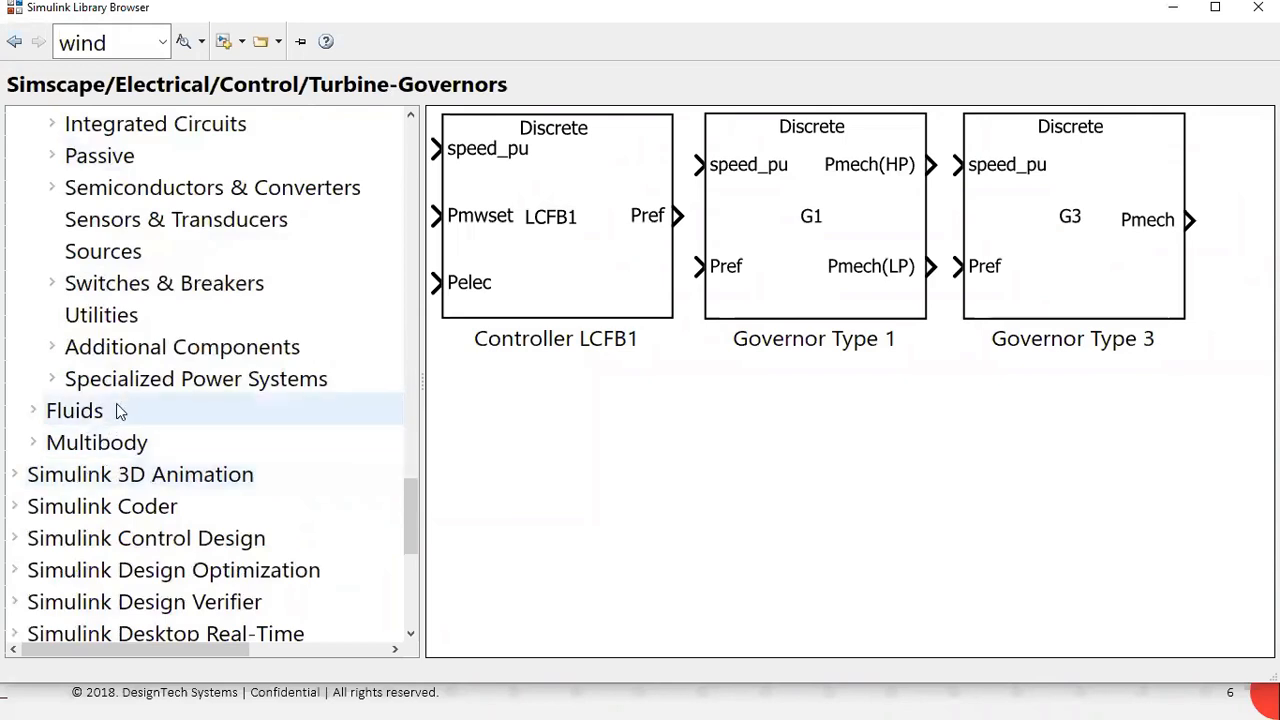
left_click(53, 382)
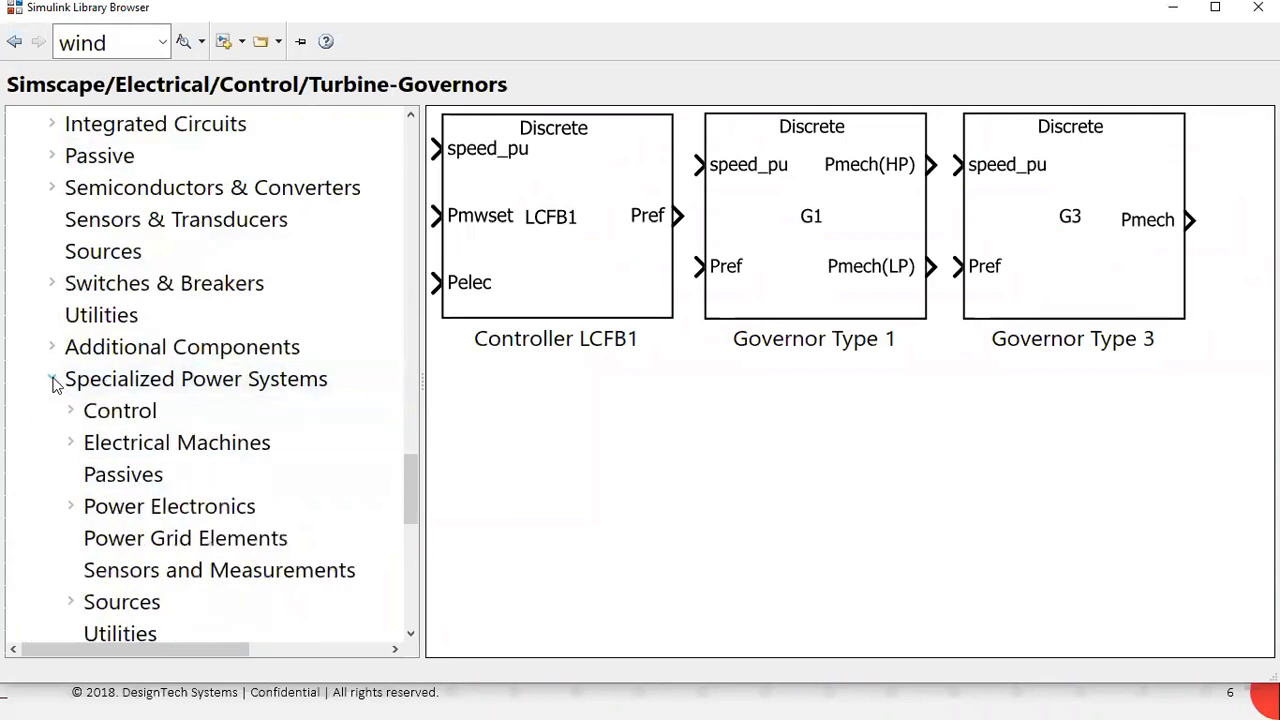
scroll(143, 443, "down", 2)
left_click(138, 450)
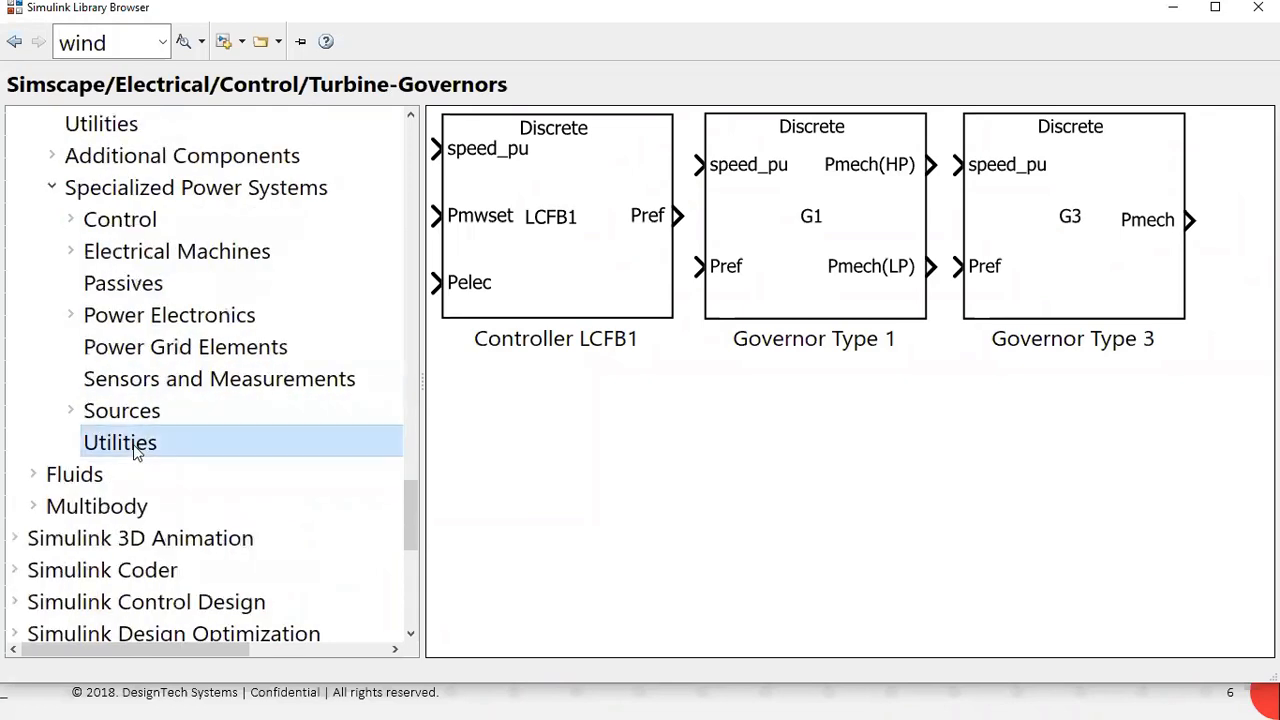
Under Specialized Power Systems, view the Sources blocks and look through the pulse and PWM generator blocks of Power Electronics Control.
left_click(106, 418)
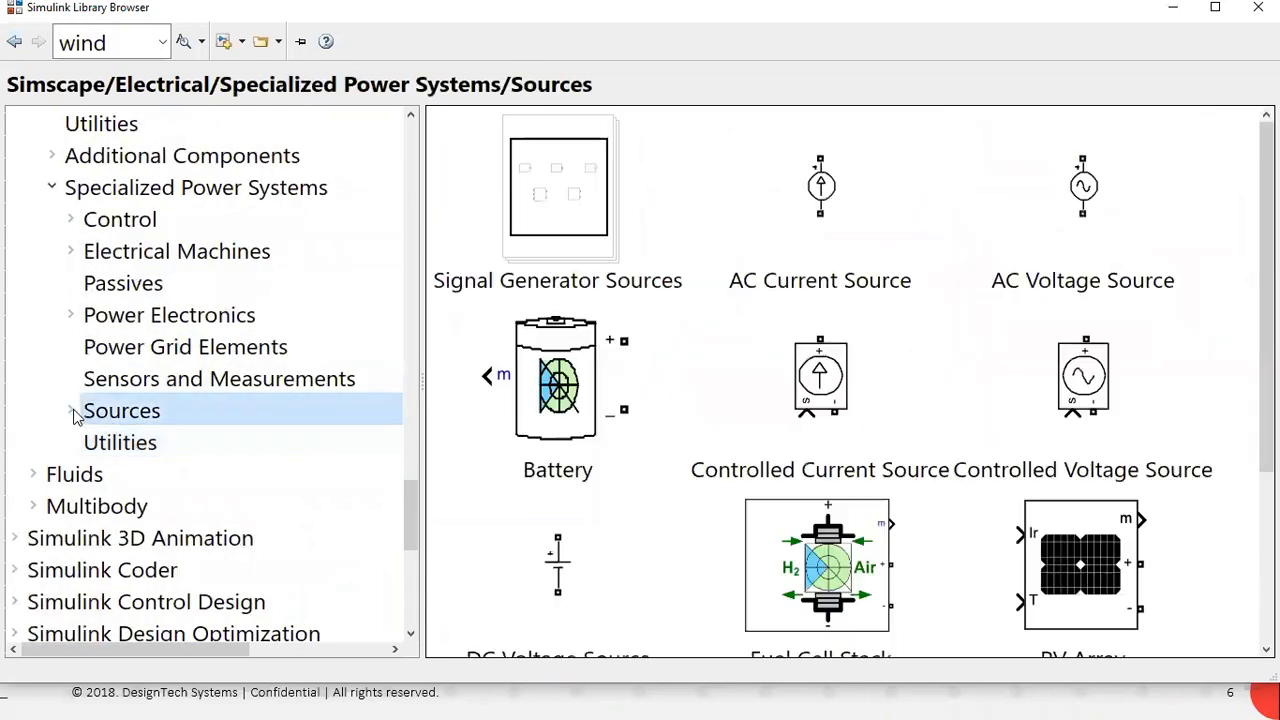
left_click(72, 411)
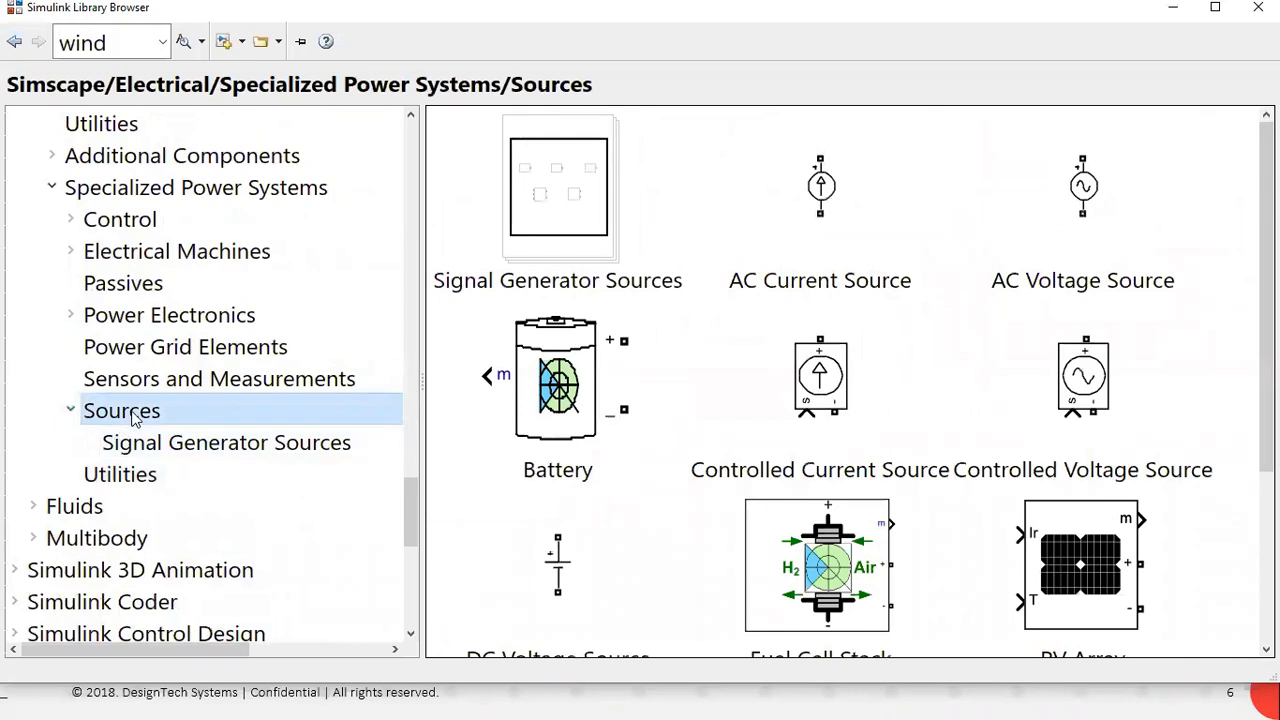
left_click(72, 318)
left_click(137, 346)
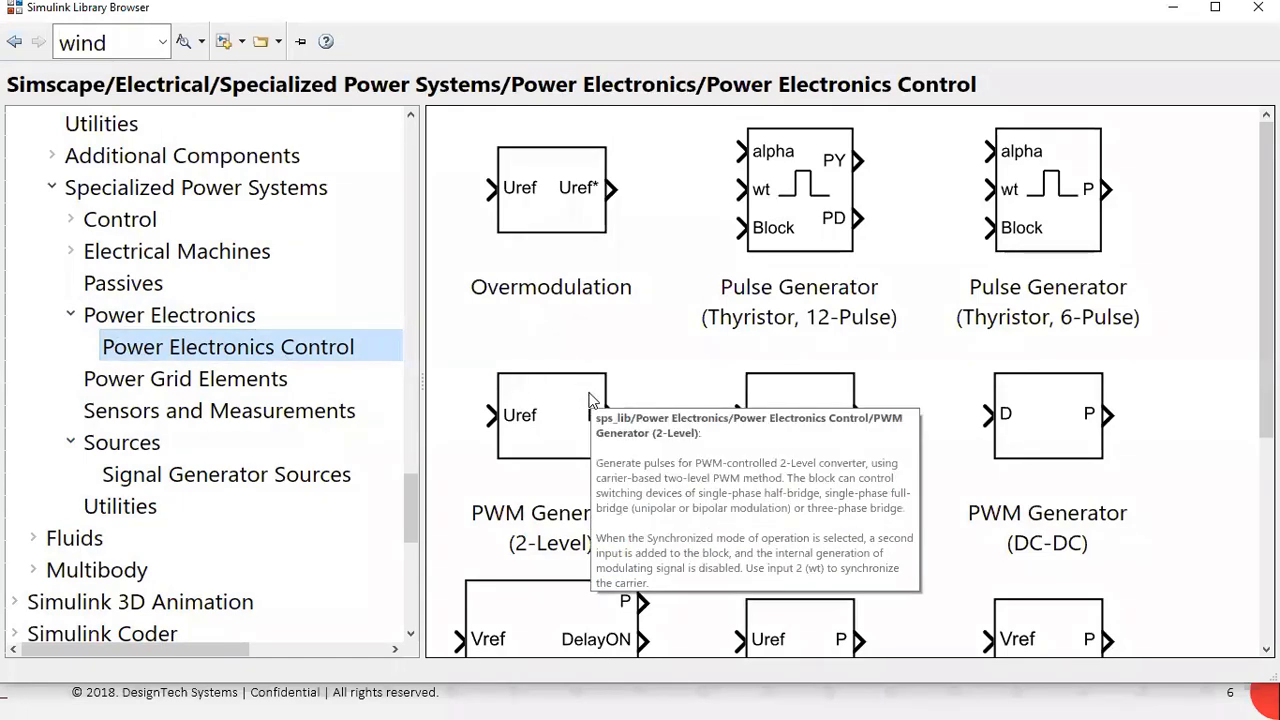
scroll(637, 429, "down", 1)
scroll(678, 455, "down", 1)
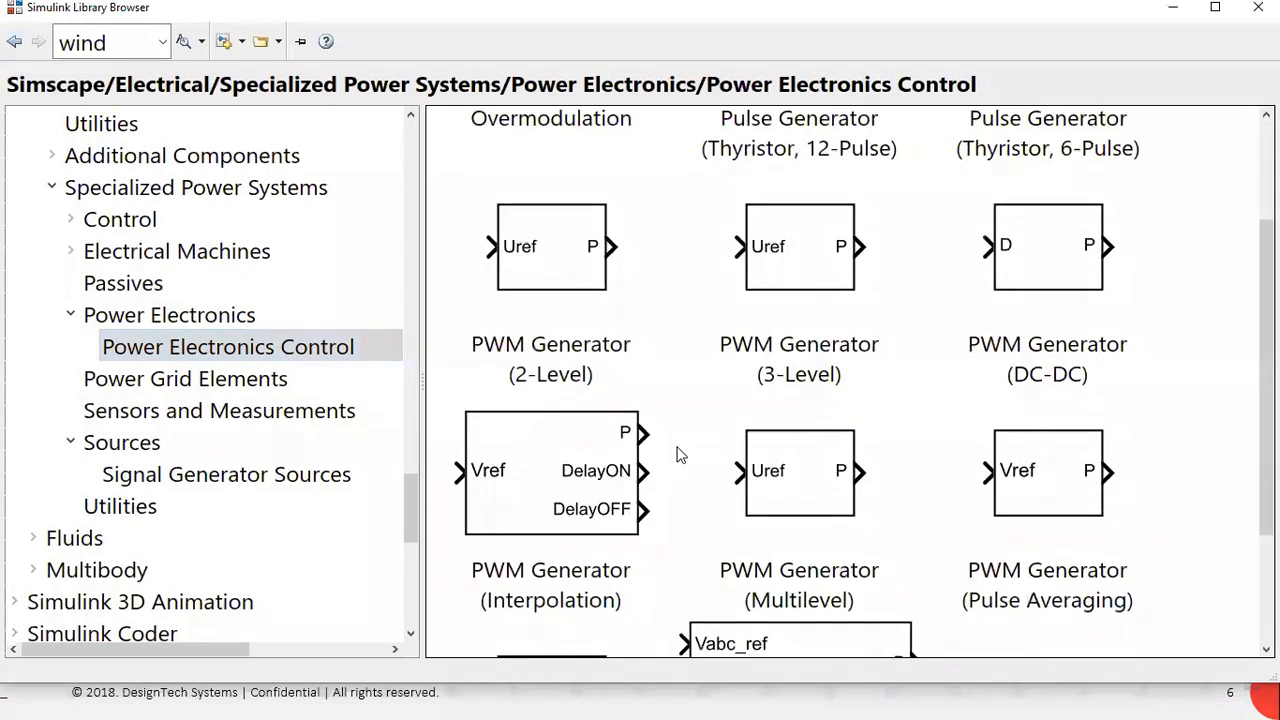
scroll(677, 455, "down", 3)
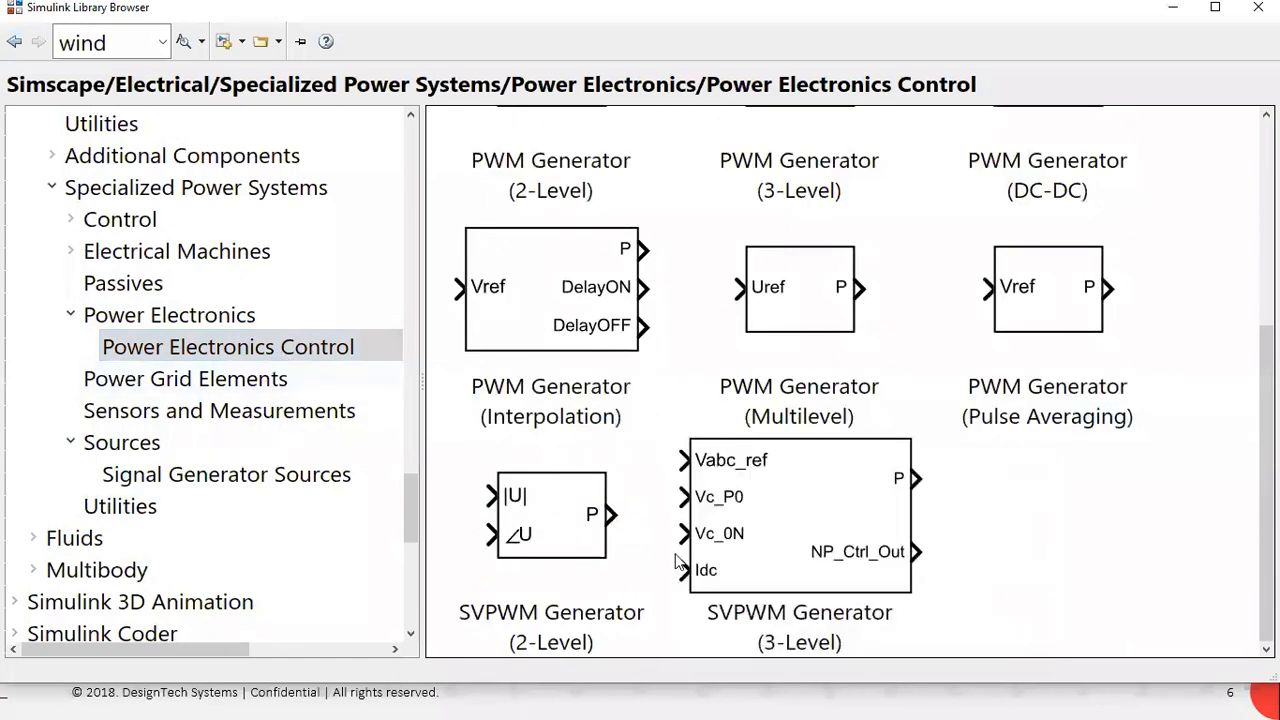
mouse_move(808, 603)
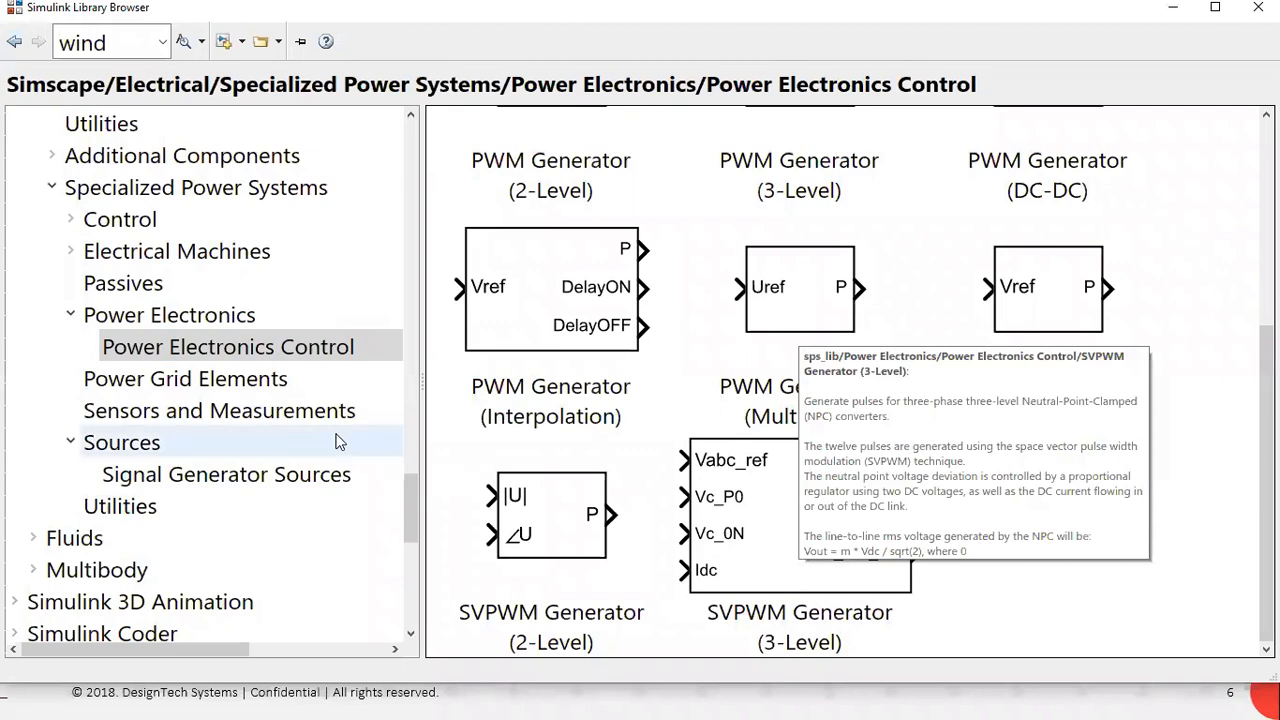
Look through the Power Grid Elements blocks and return to the Specialized Power Systems overview.
left_click(198, 390)
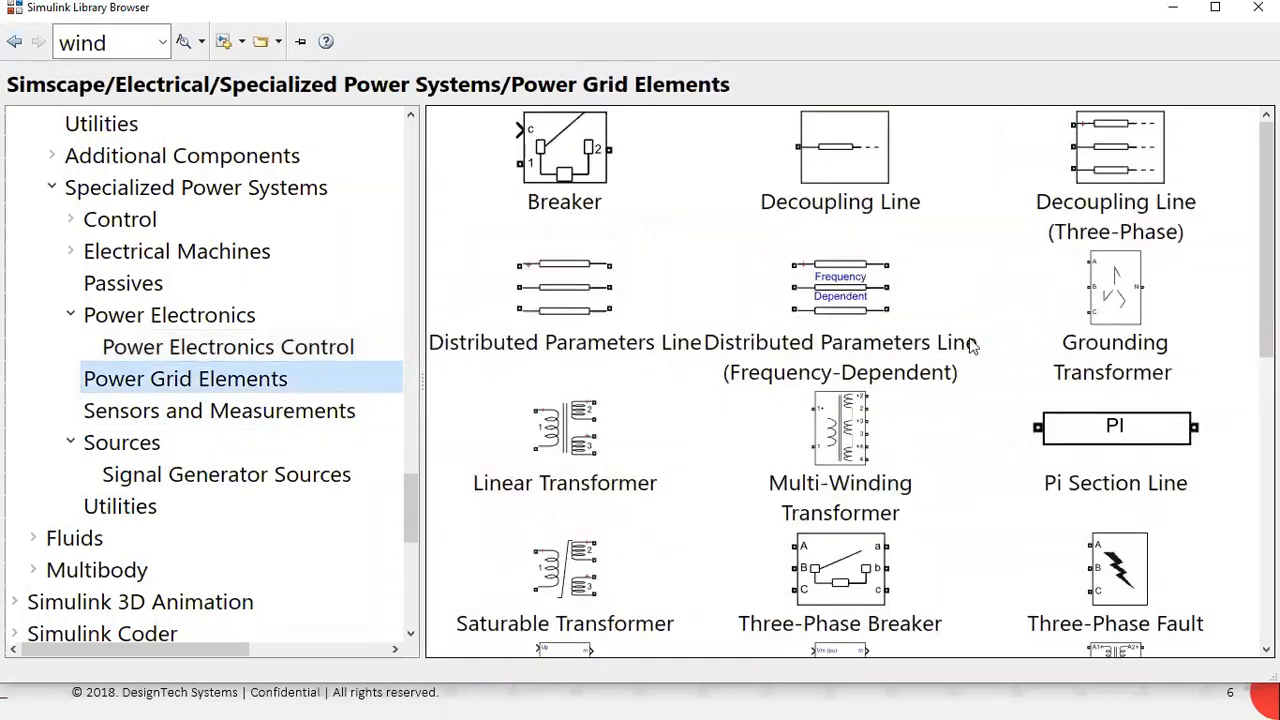
scroll(850, 400, "down", 8)
scroll(100, 334, "up", 1)
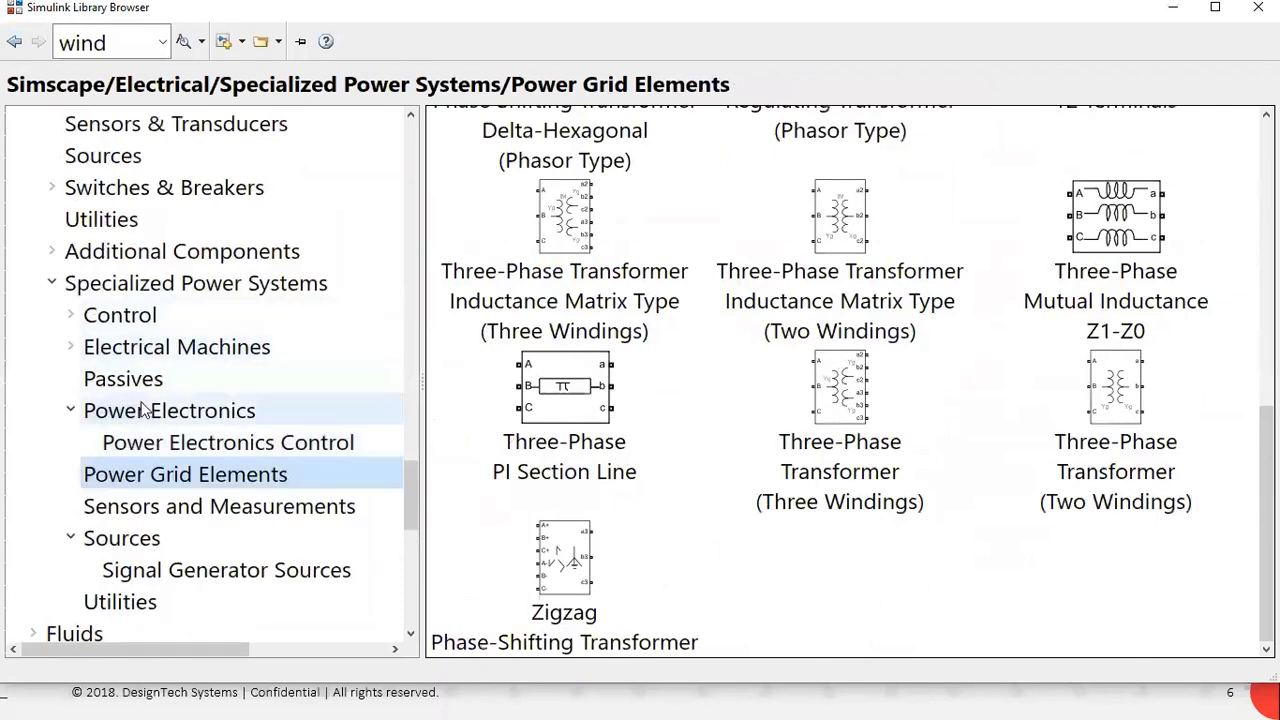
left_click(133, 285)
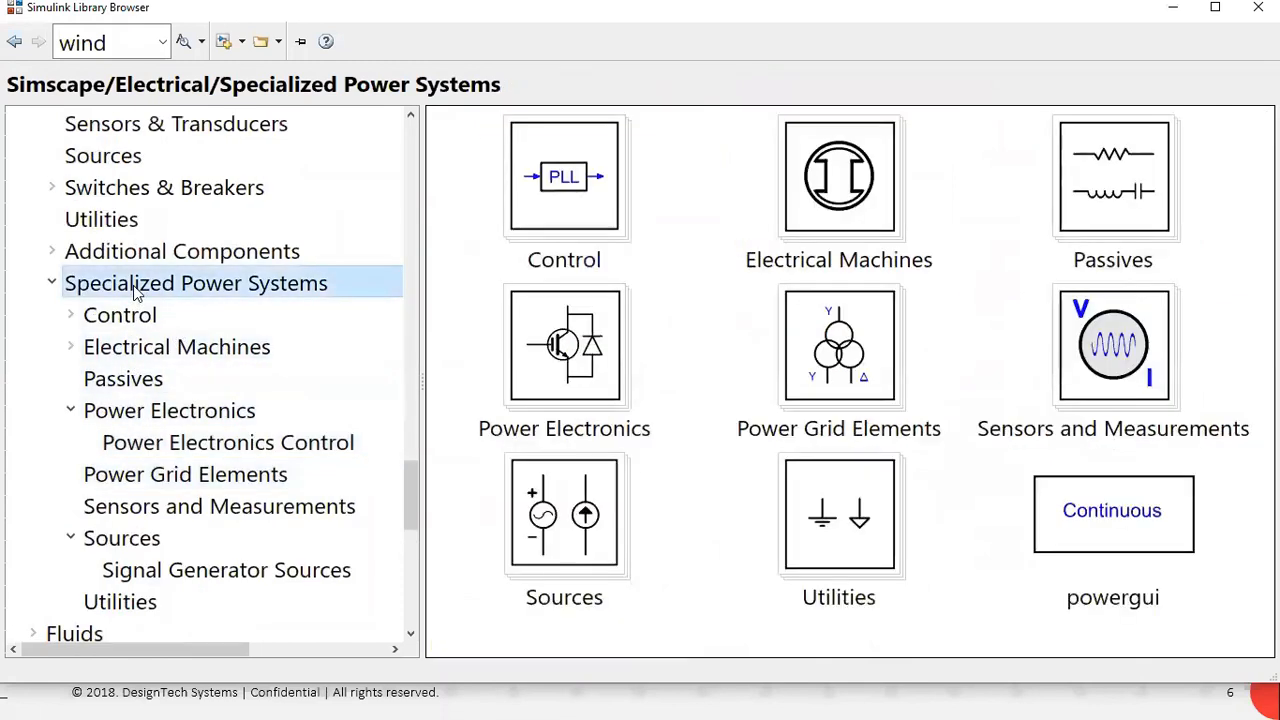
Expand Control and Electrical Machines under Specialized Power Systems and view the Electrical Machines blocks.
left_click(70, 317)
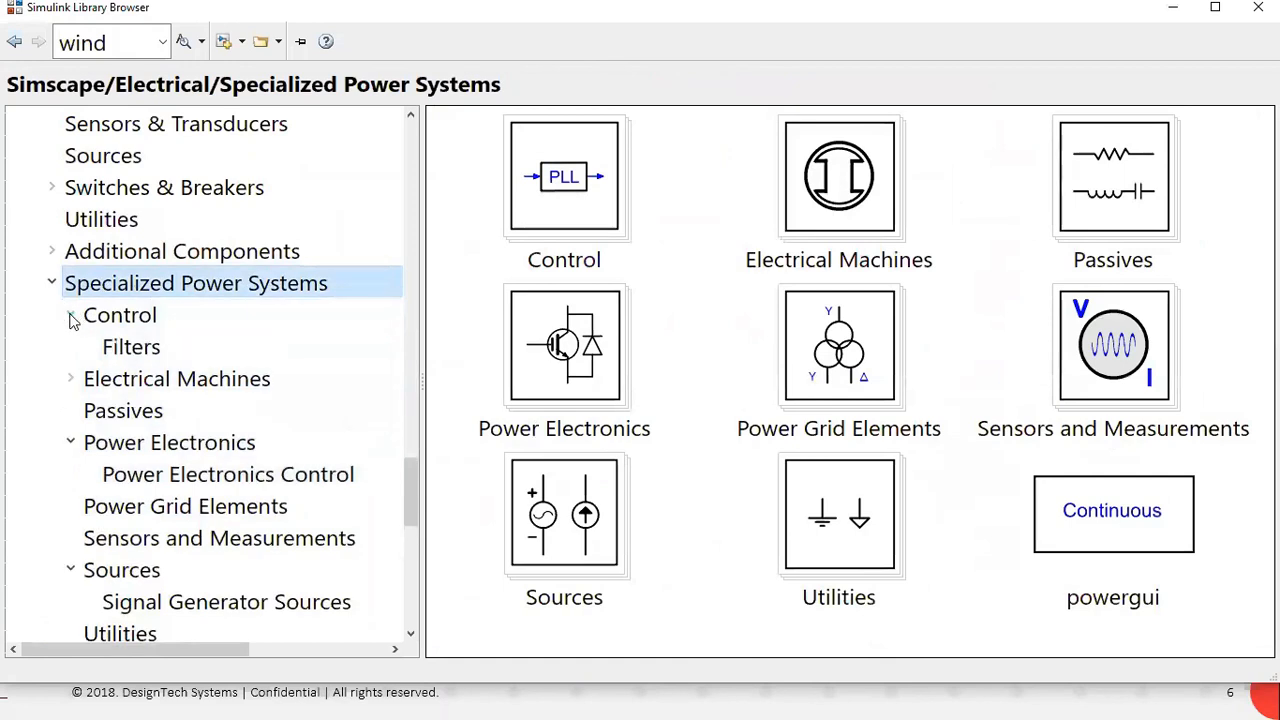
left_click(85, 378)
left_click(72, 380)
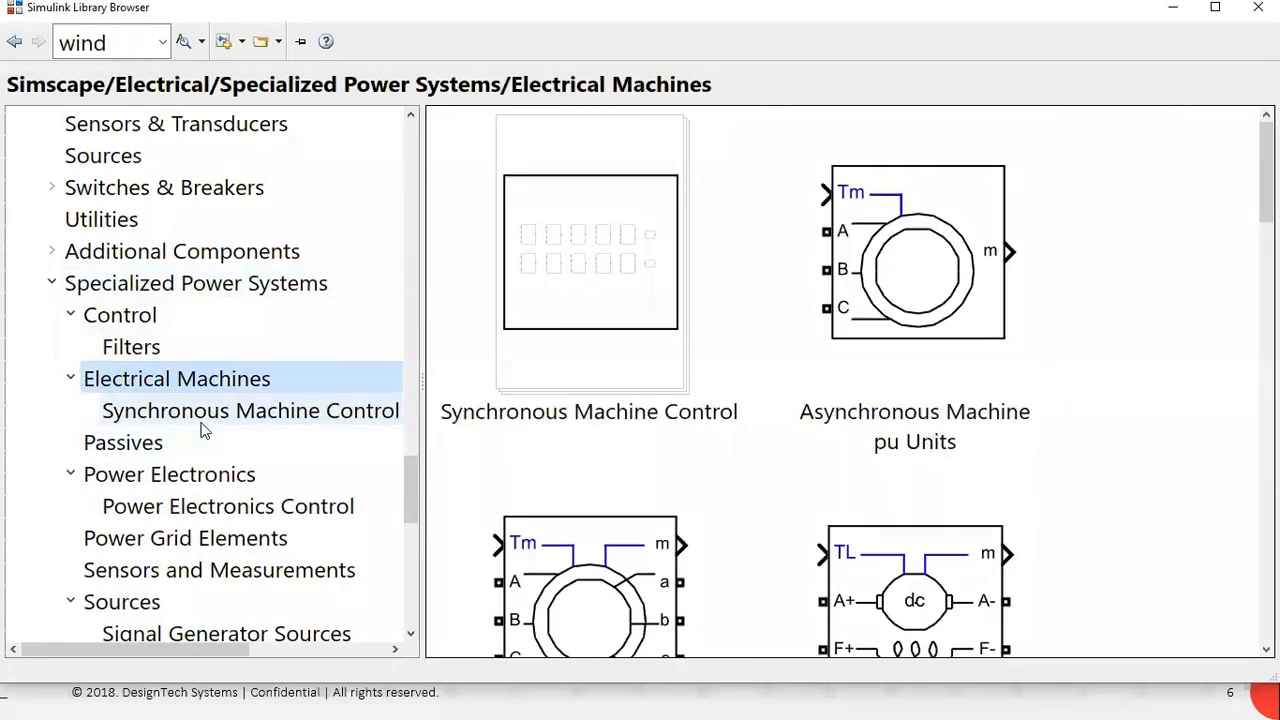
Expand the Simscape Fluids library to view its sublibraries, and return to the start of the library list.
scroll(172, 425, "down", 3)
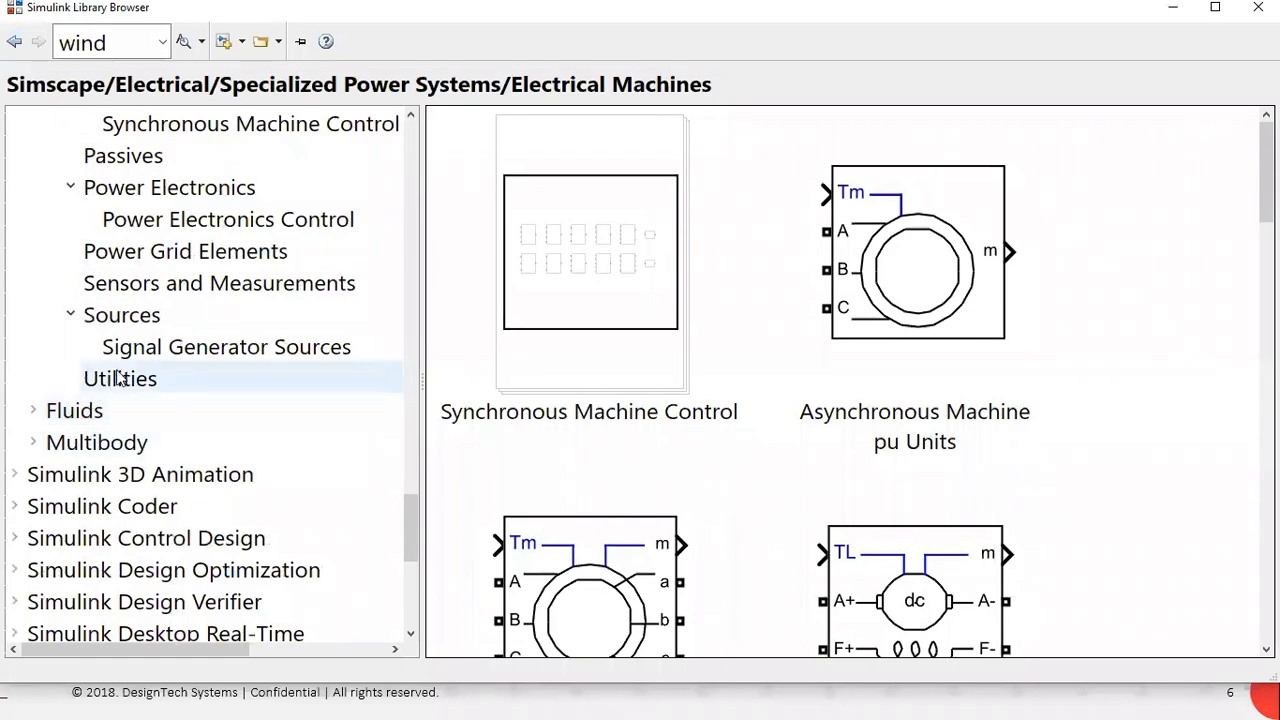
left_click(33, 412)
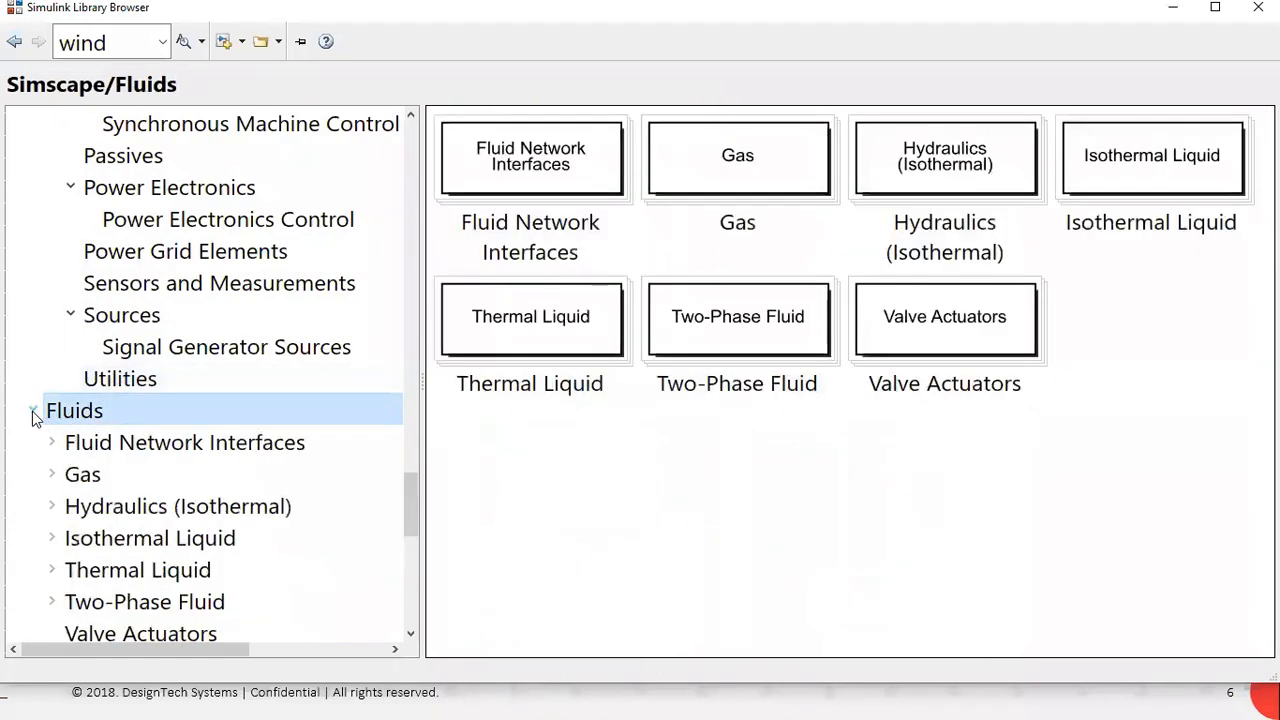
scroll(142, 465, "down", 1)
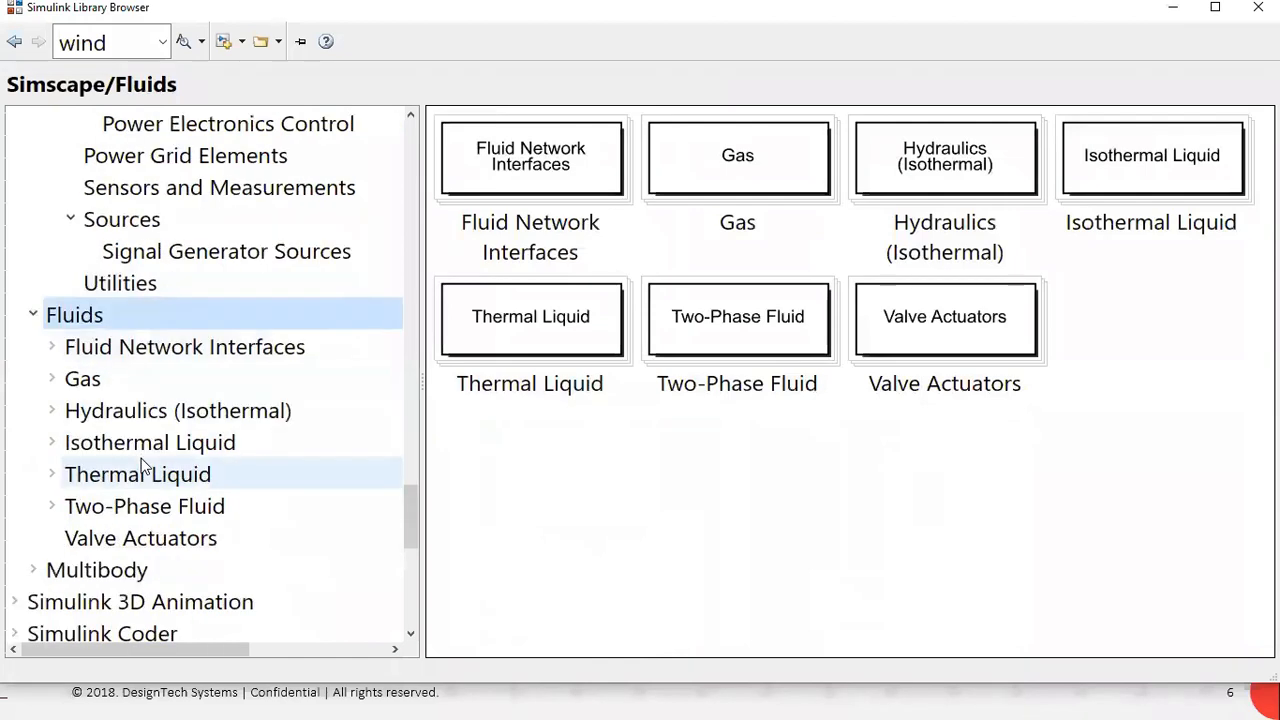
scroll(142, 465, "up", 3)
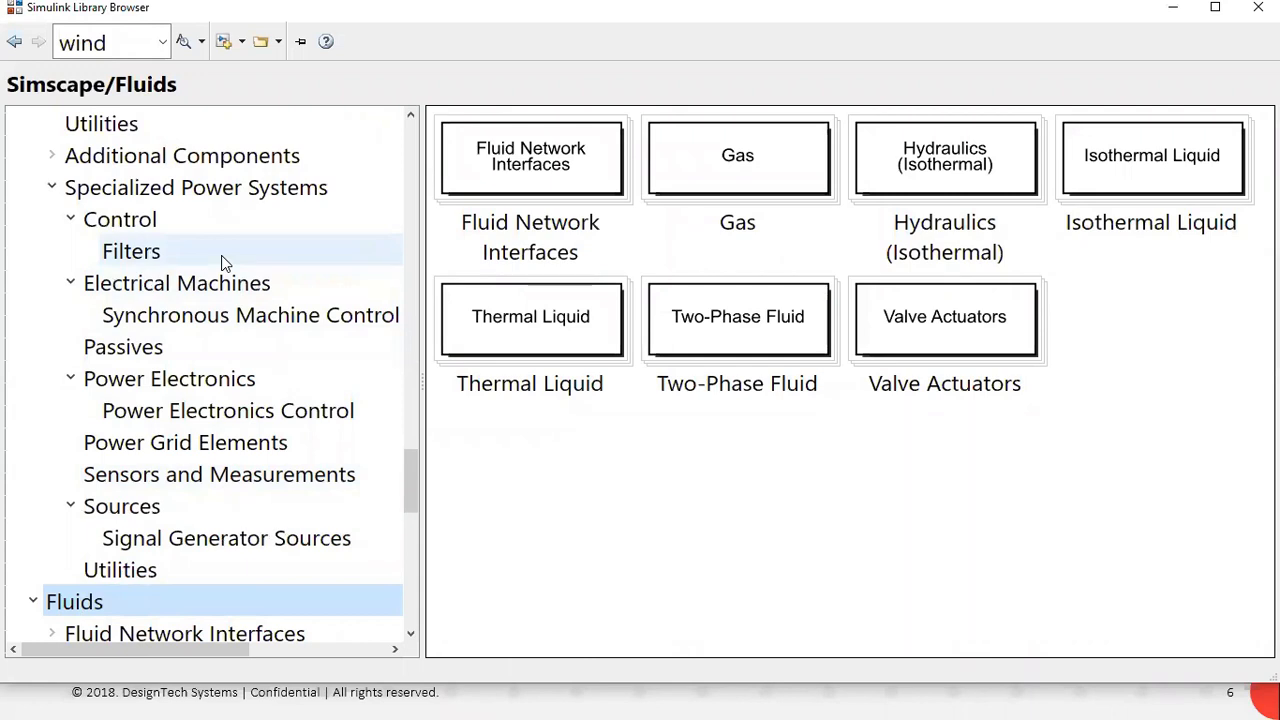
scroll(224, 261, "up", 2)
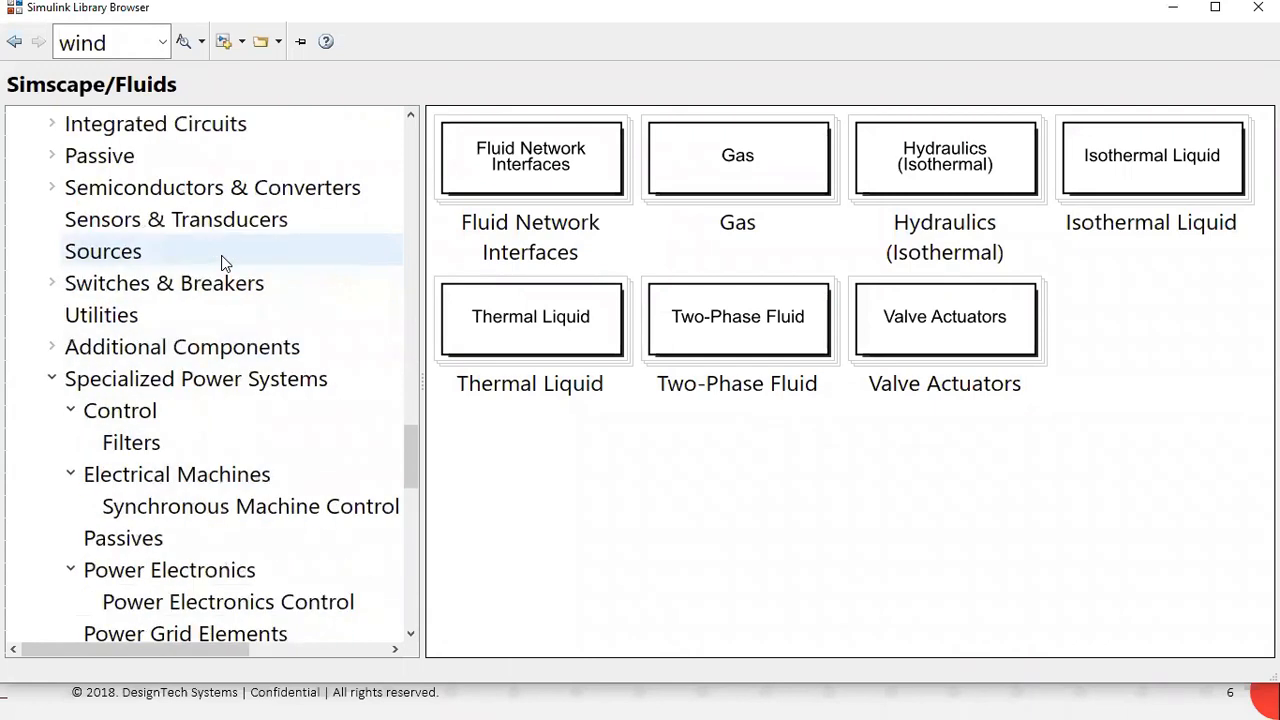
scroll(224, 261, "up", 15)
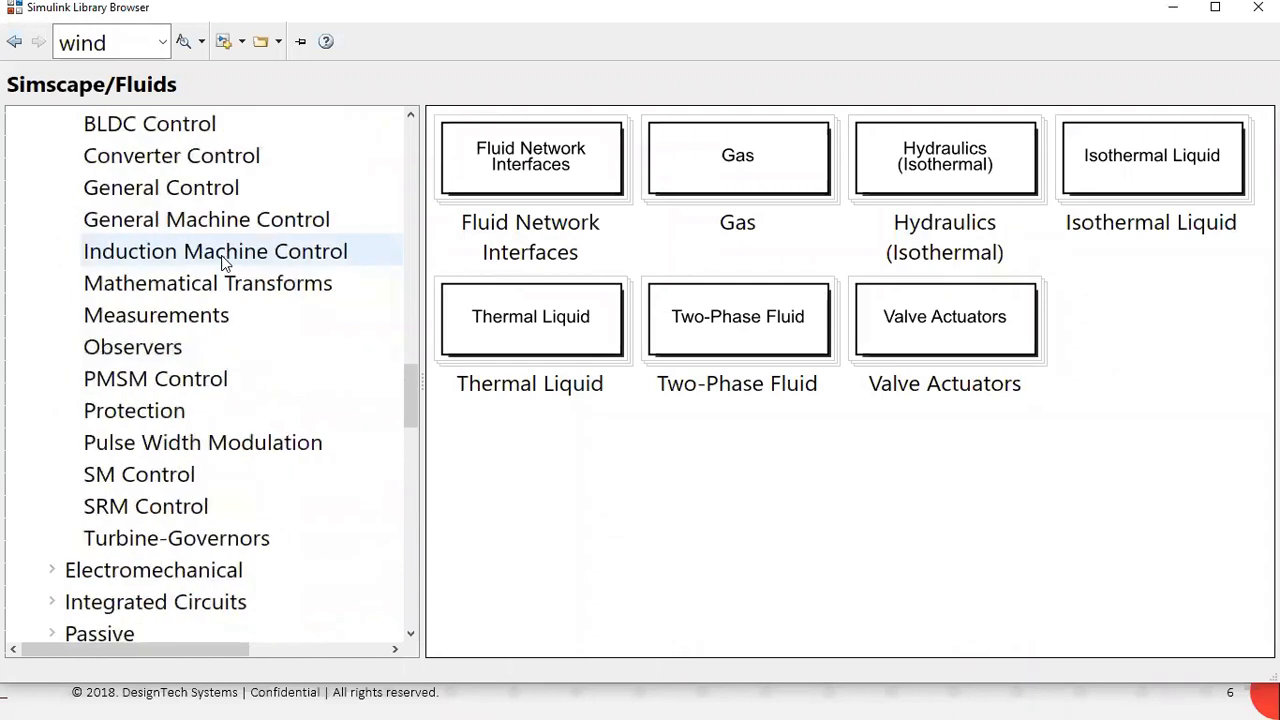
scroll(224, 261, "up", 10)
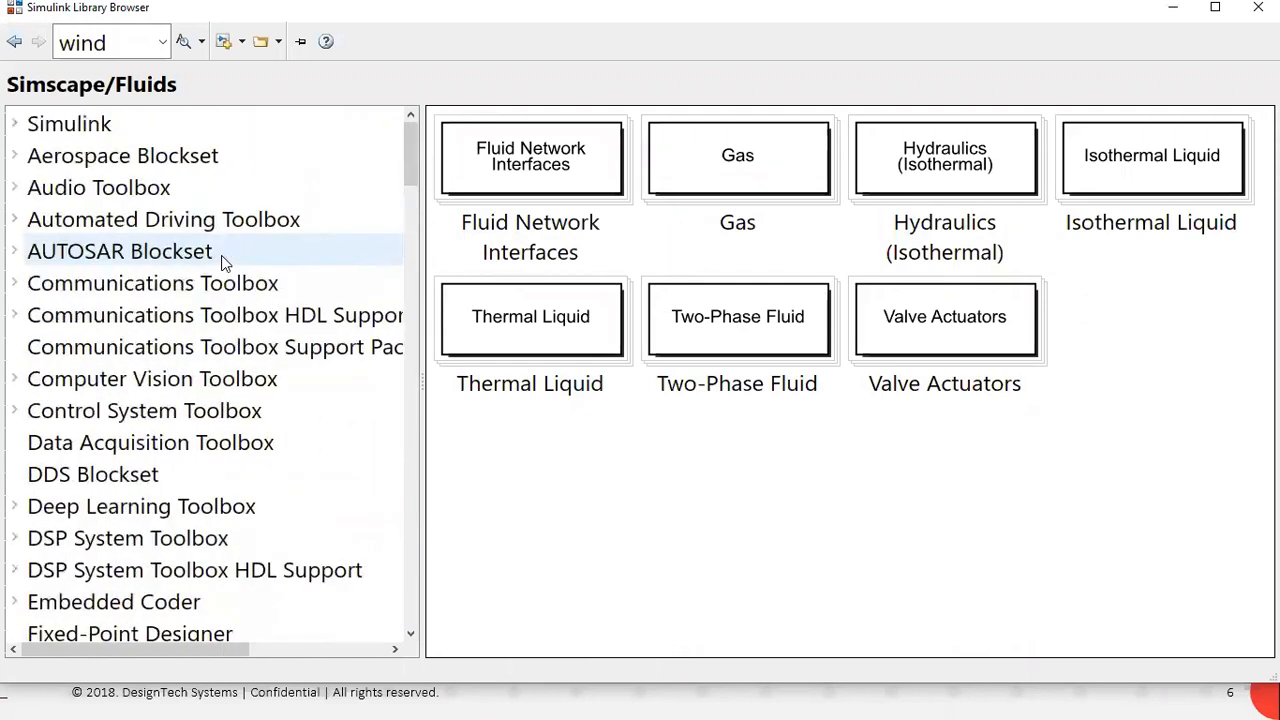
key("alt+Tab")
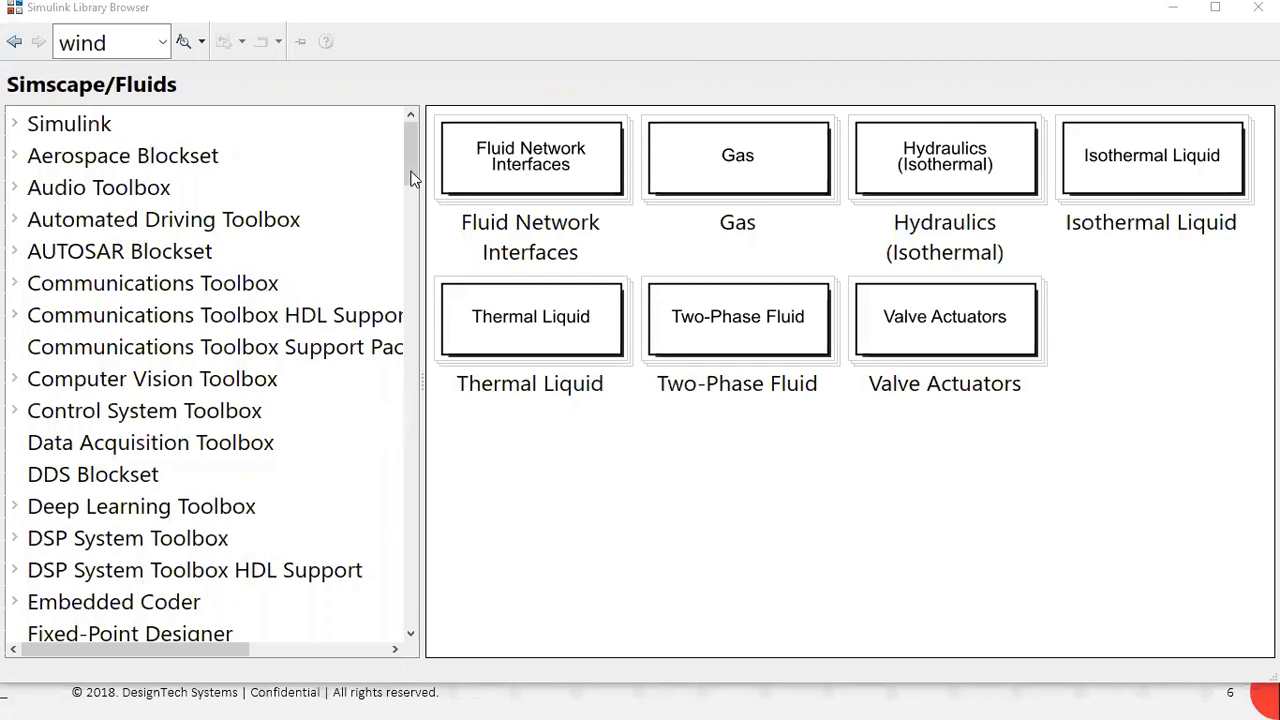
key("super+Tab")
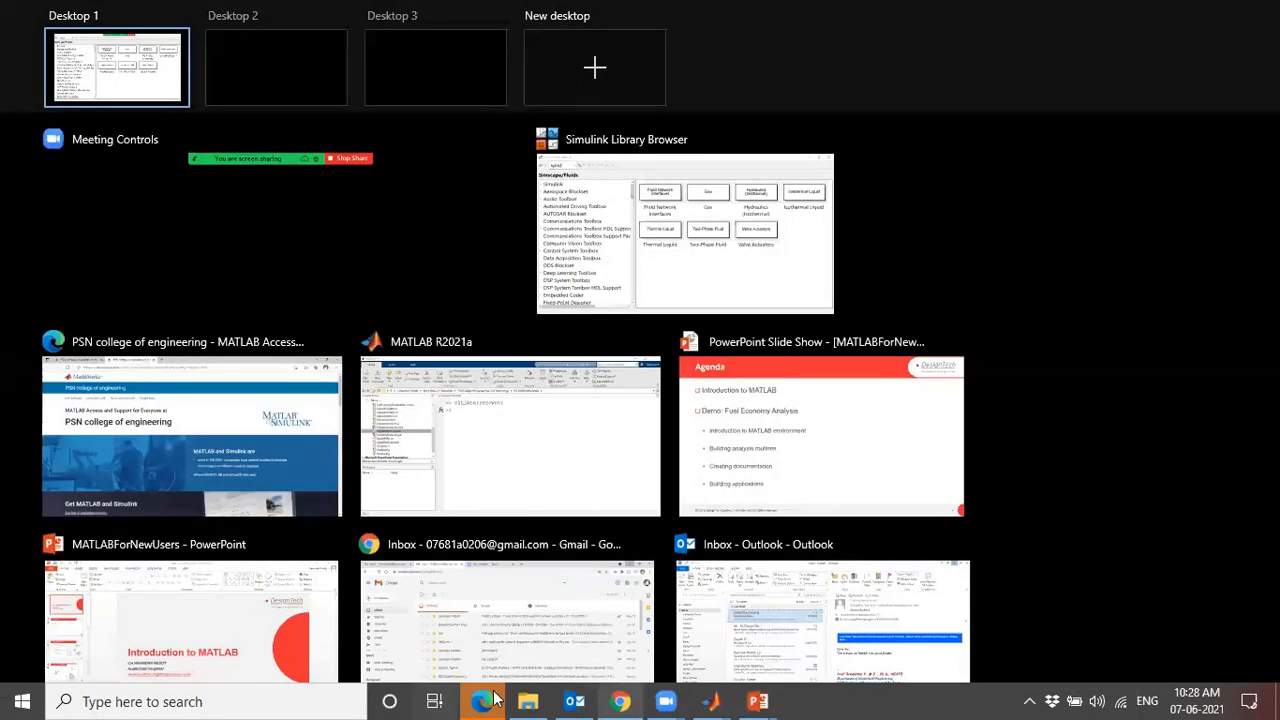
left_click(545, 620)
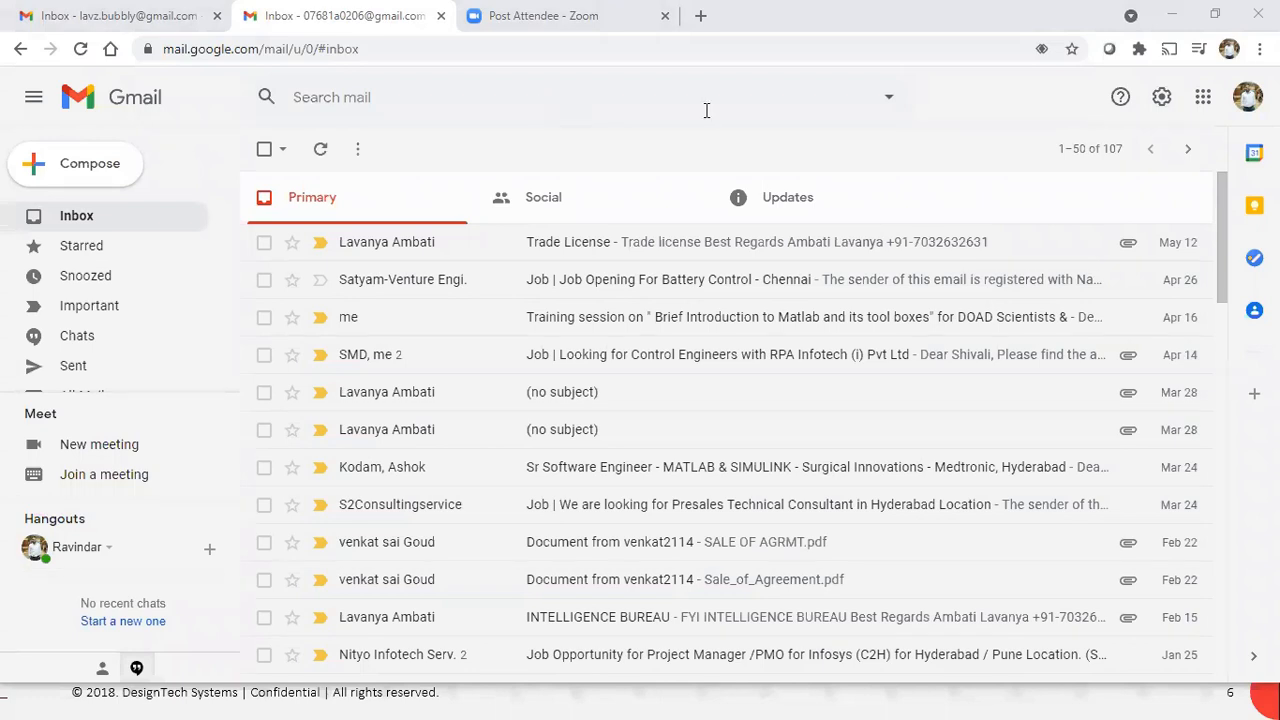
key("super")
mouse_move(712, 701)
left_click(775, 645)
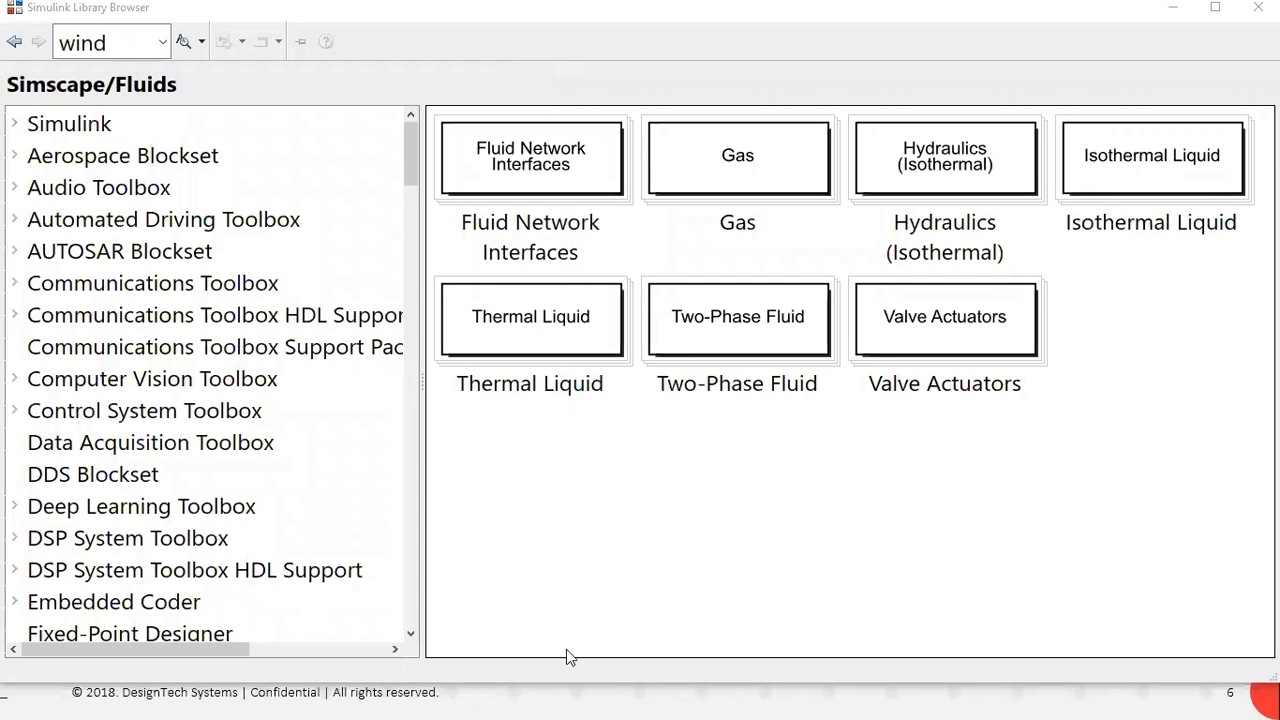
mouse_move(522, 690)
key("super")
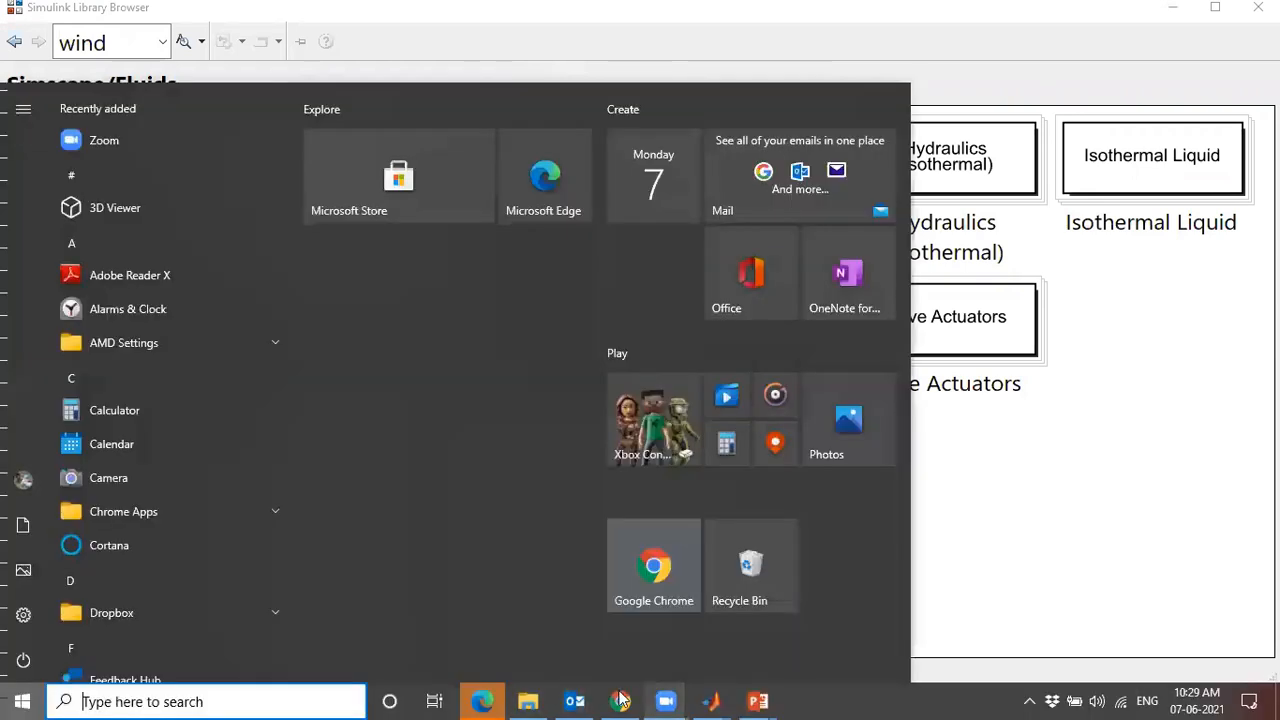
left_click(622, 702)
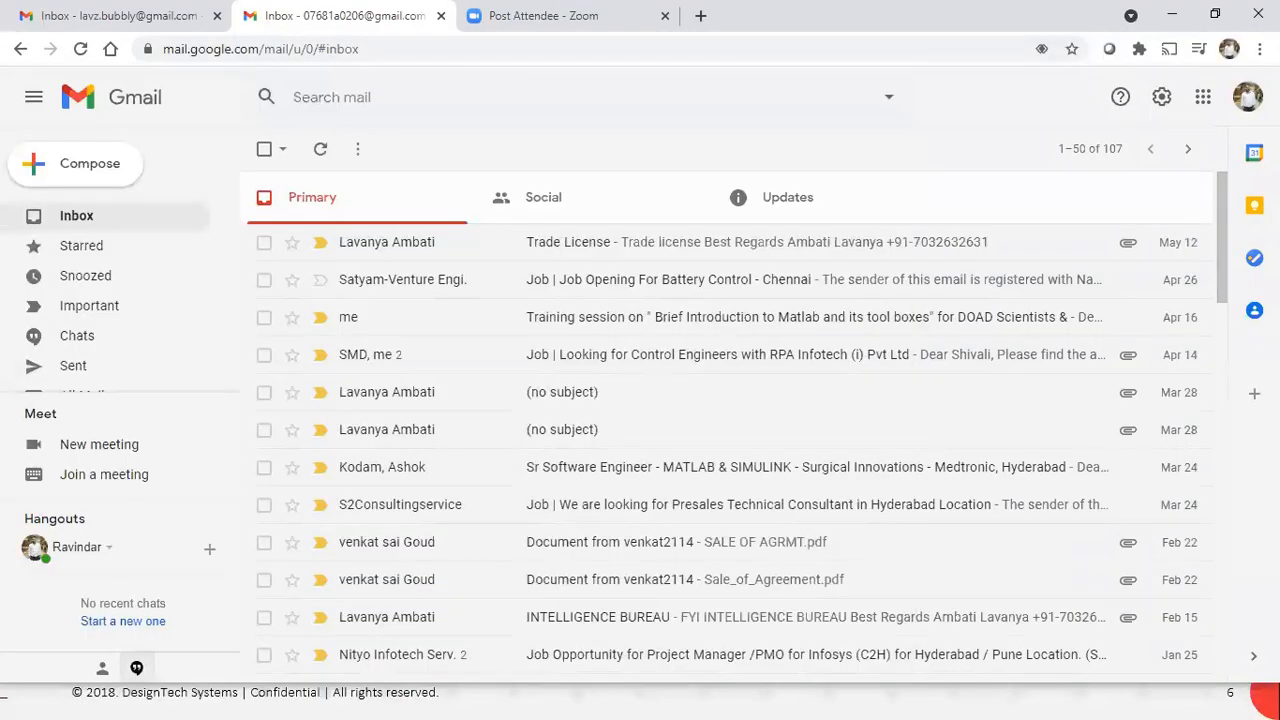
key("super+d")
Switch to the browser page of the PSN college of engineering MATLAB portal and look through its software, learning and teaching sections.
mouse_move(758, 701)
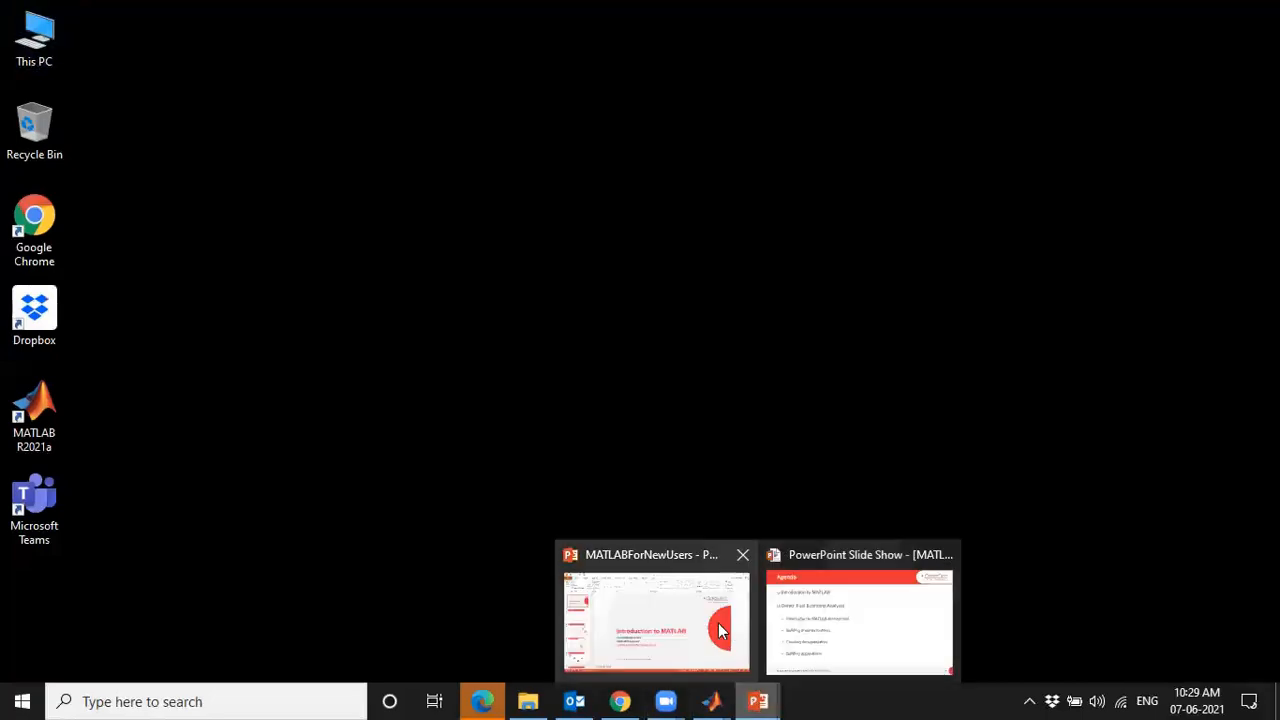
left_click(681, 576)
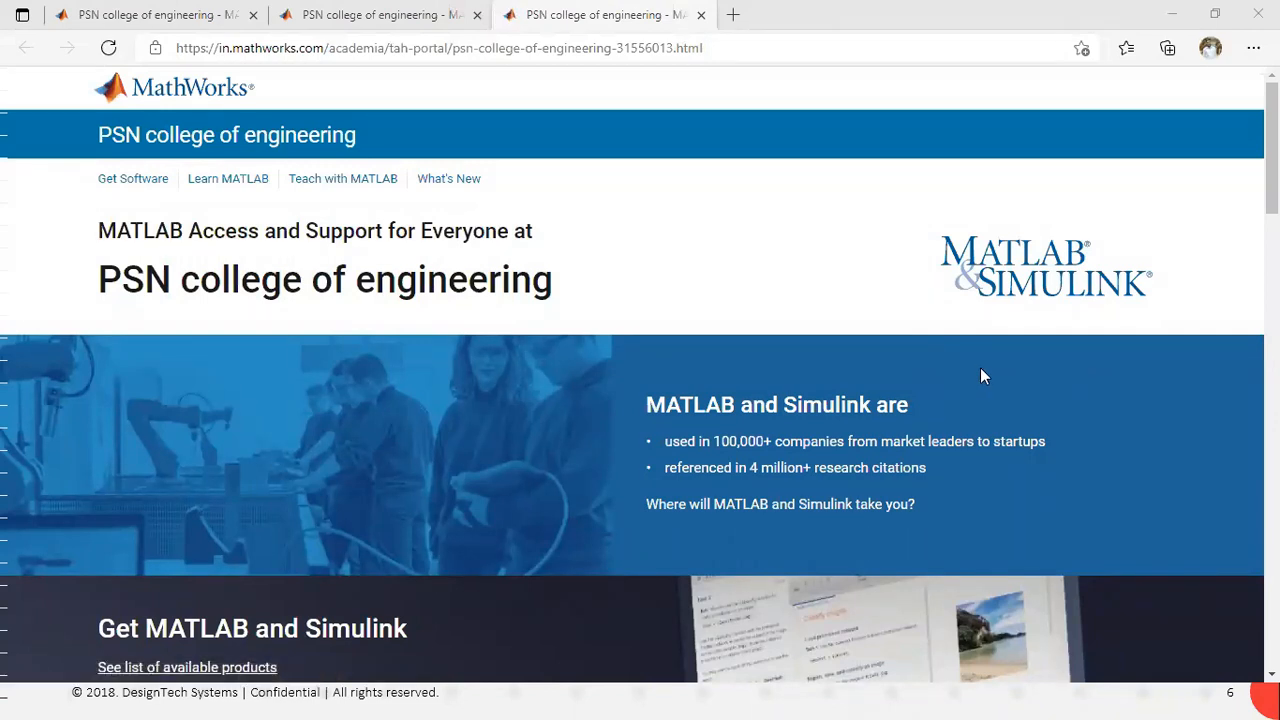
scroll(982, 375, "down", 1)
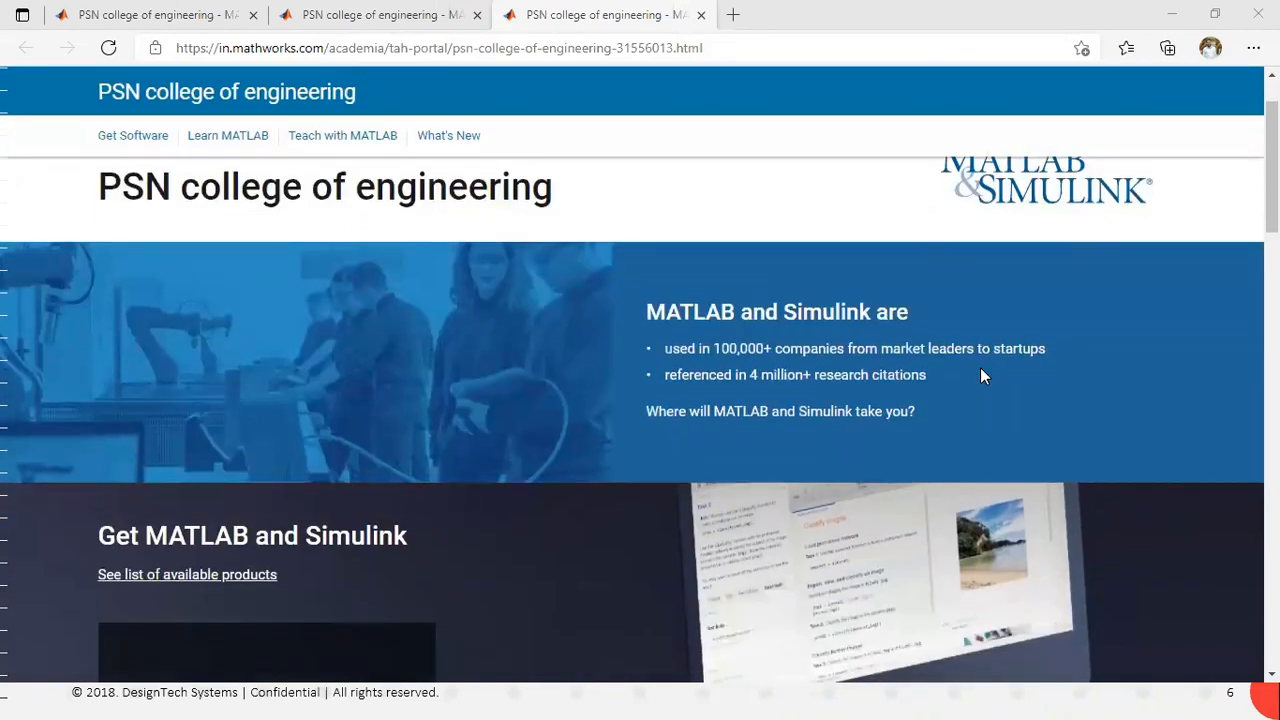
scroll(982, 375, "down", 3)
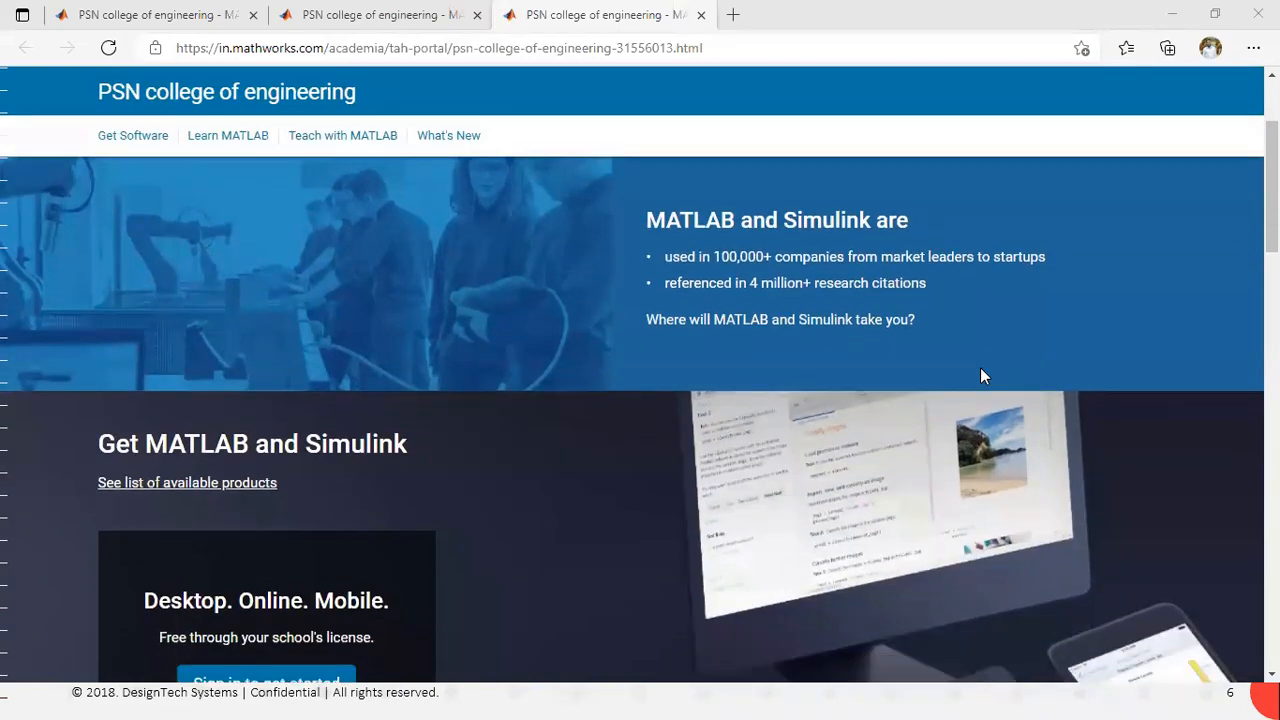
scroll(980, 367, "down", 12)
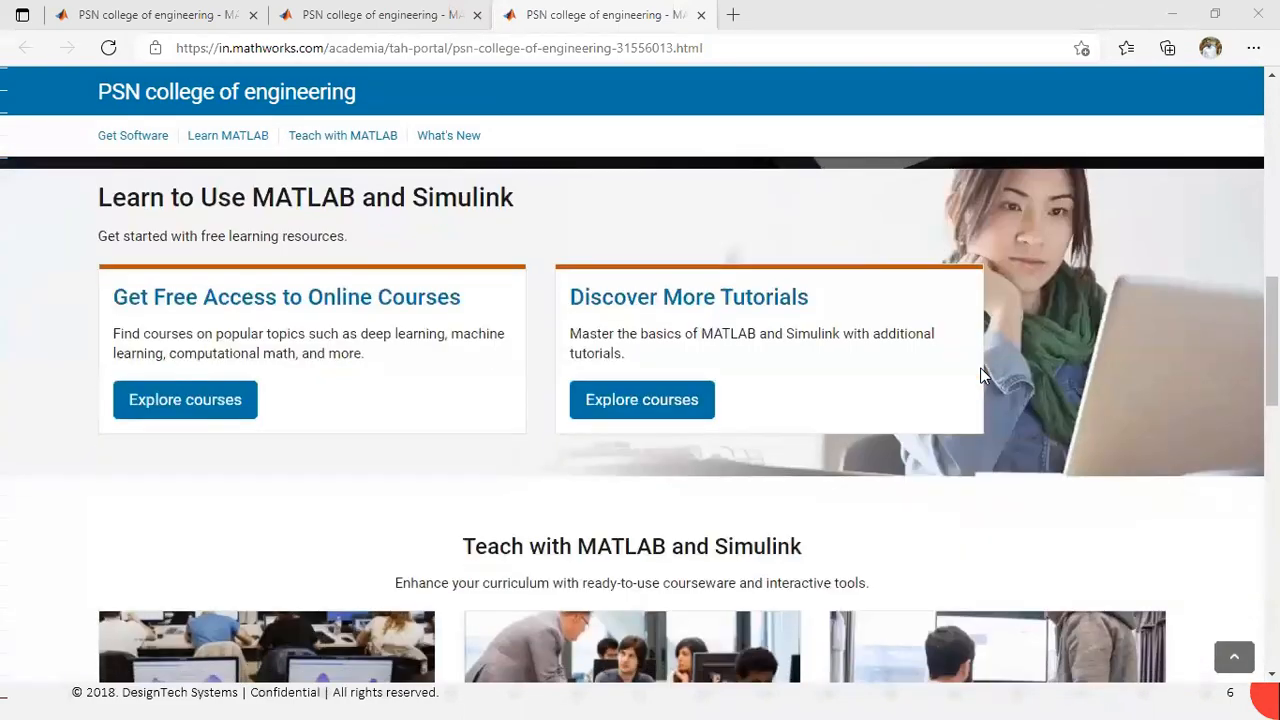
scroll(985, 377, "up", 15)
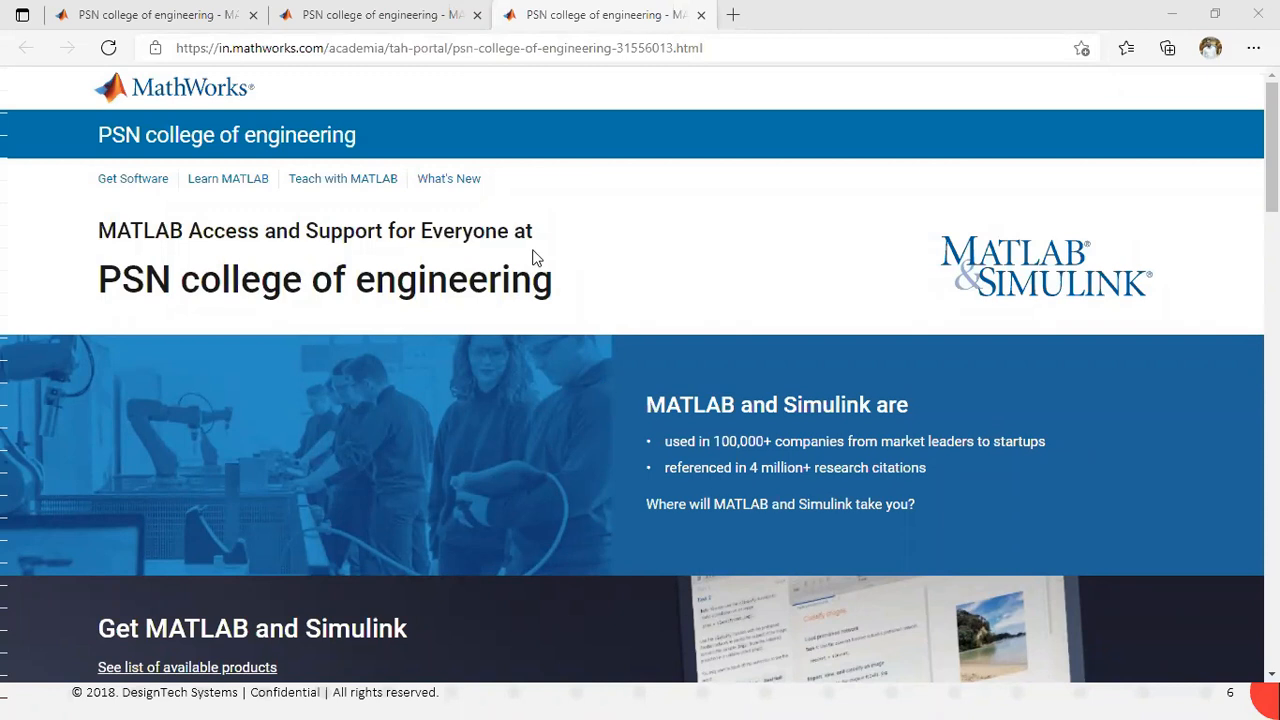
Save the MATLAB installation document to the desktop.
key("ctrl+s")
left_click(523, 334)
left_click(945, 534)
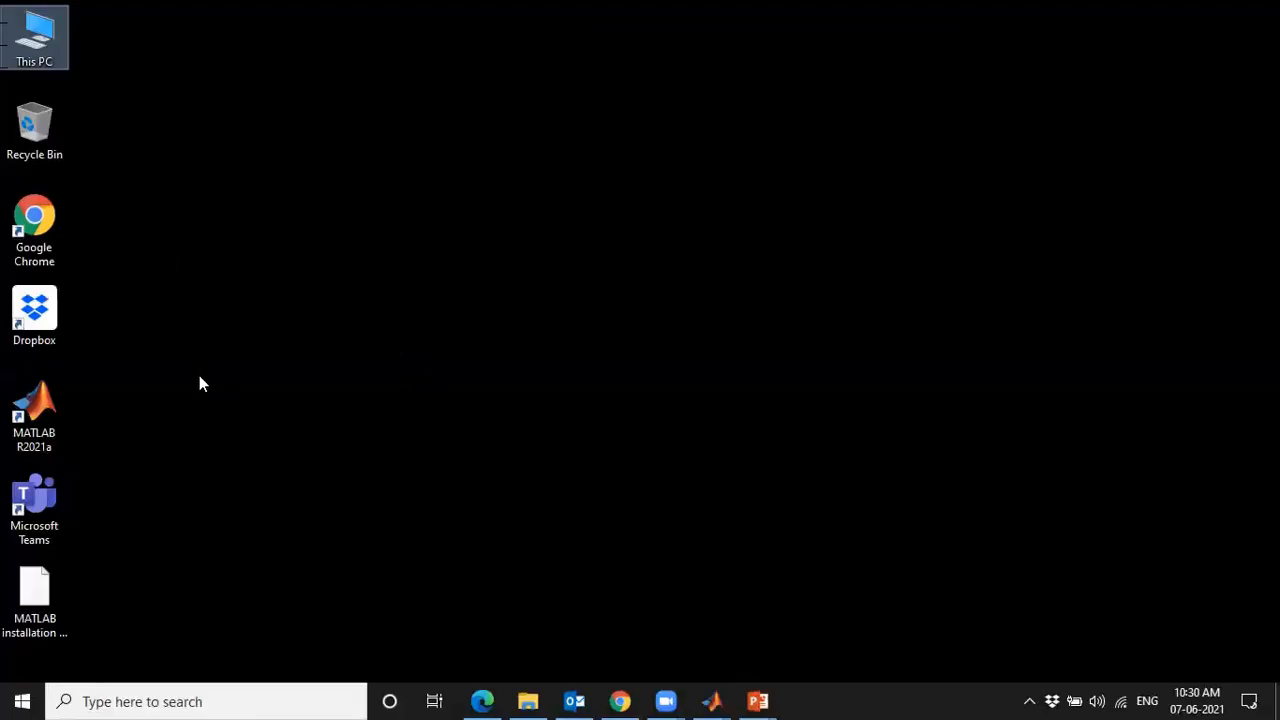
Open the saved MATLAB installation document from the desktop in Adobe Reader and view its first page.
left_click(199, 377)
right_click(234, 239)
left_click(293, 317)
double_click(34, 592)
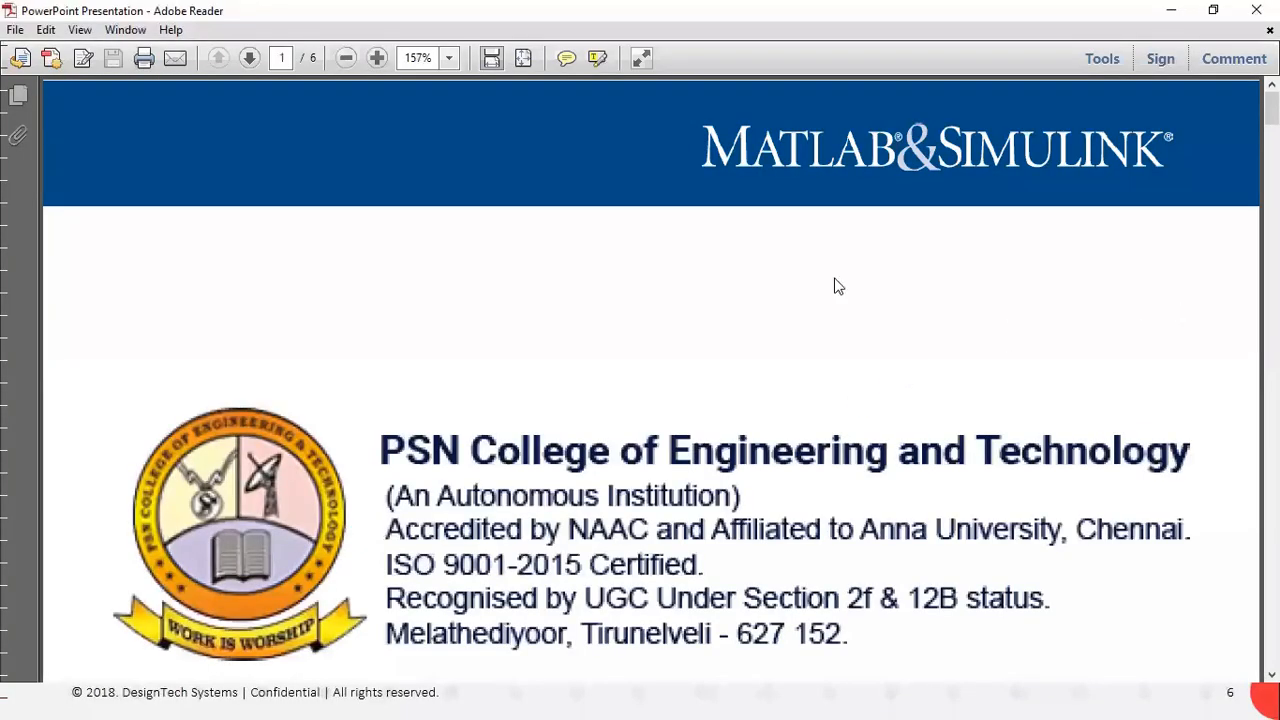
scroll(900, 303, "down", 2)
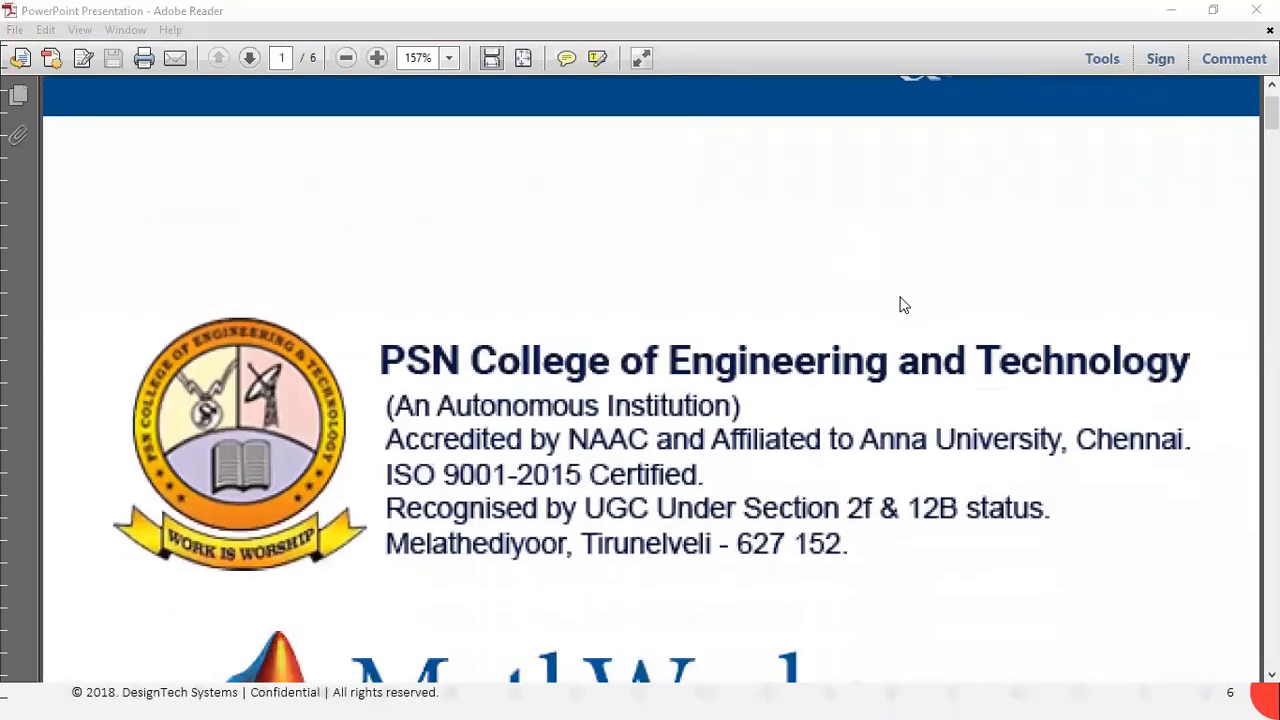
scroll(903, 305, "down", 3)
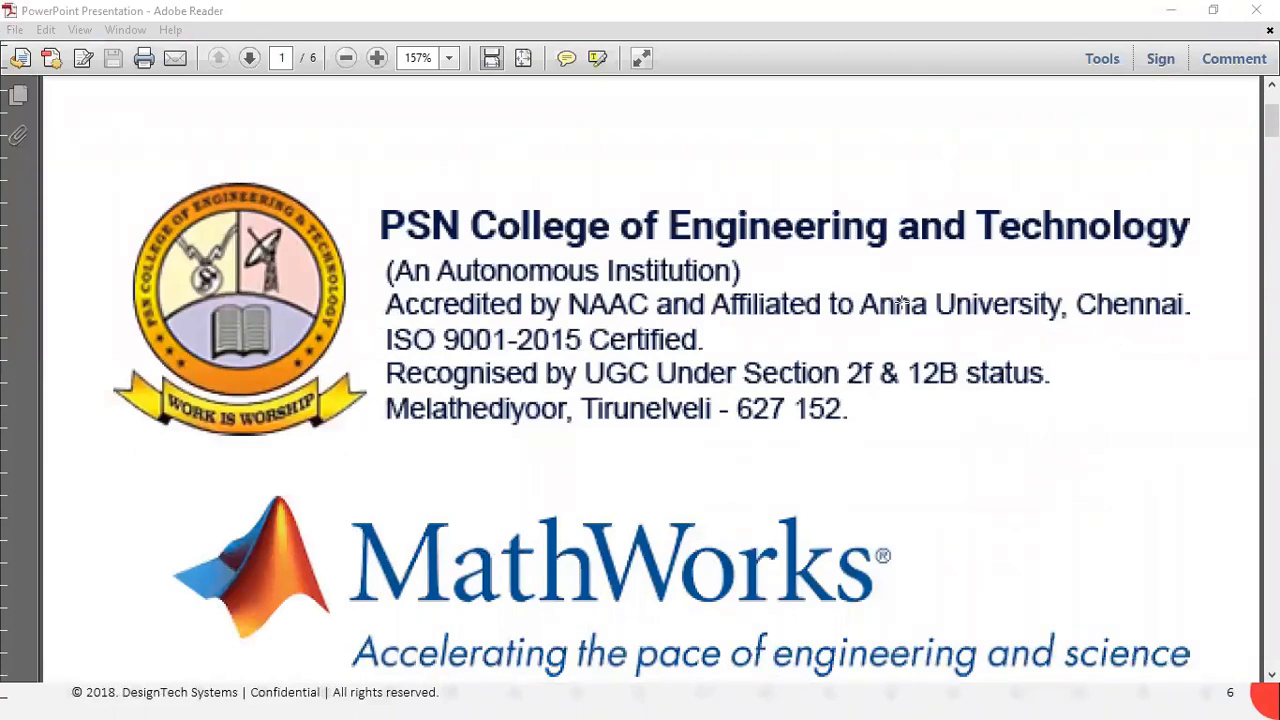
scroll(901, 303, "down", 1)
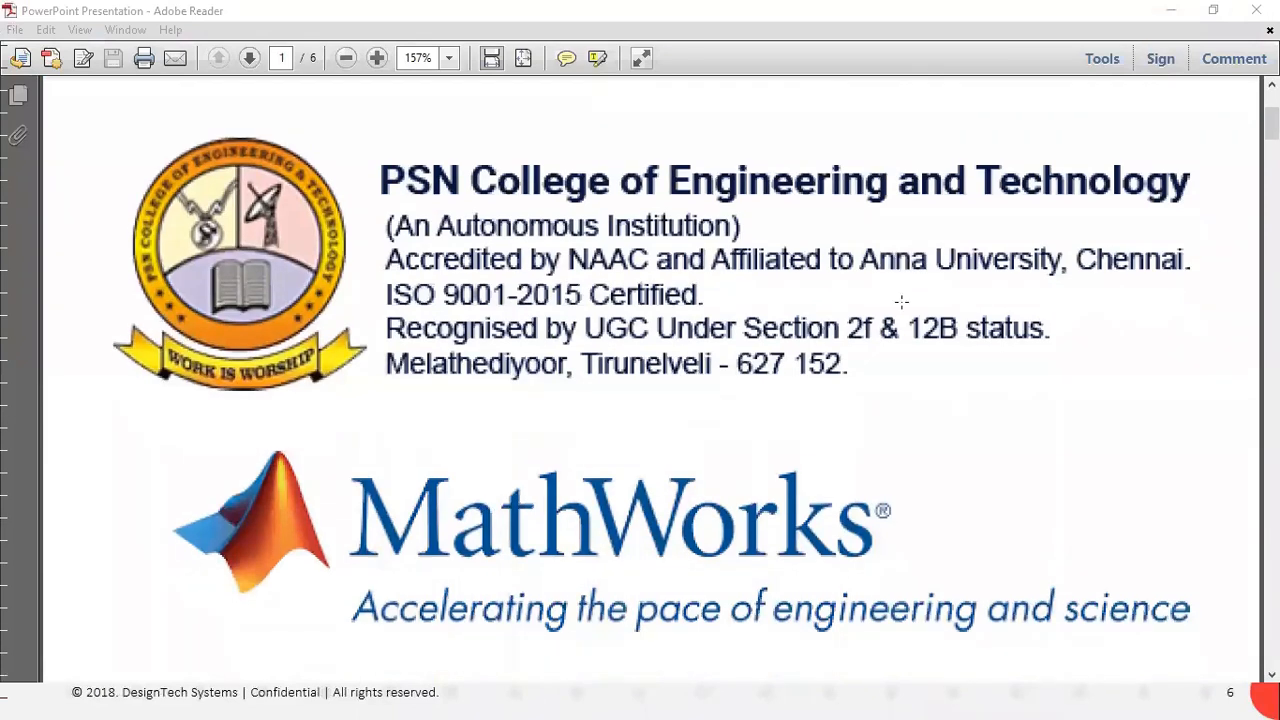
Read the installation guide's pages on associating to the Campus-Wide License, installing MATLAB, and using MATLAB Online, Mobile and Drive.
scroll(903, 305, "down", 20)
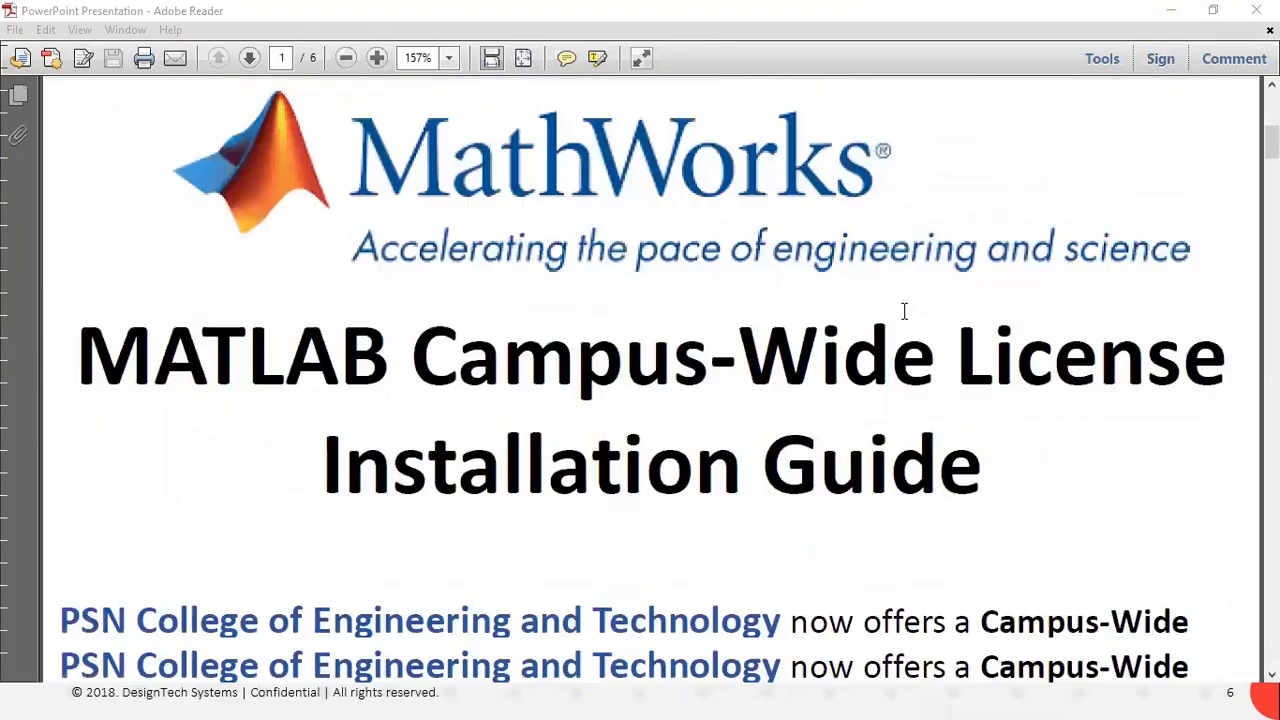
scroll(908, 320, "down", 20)
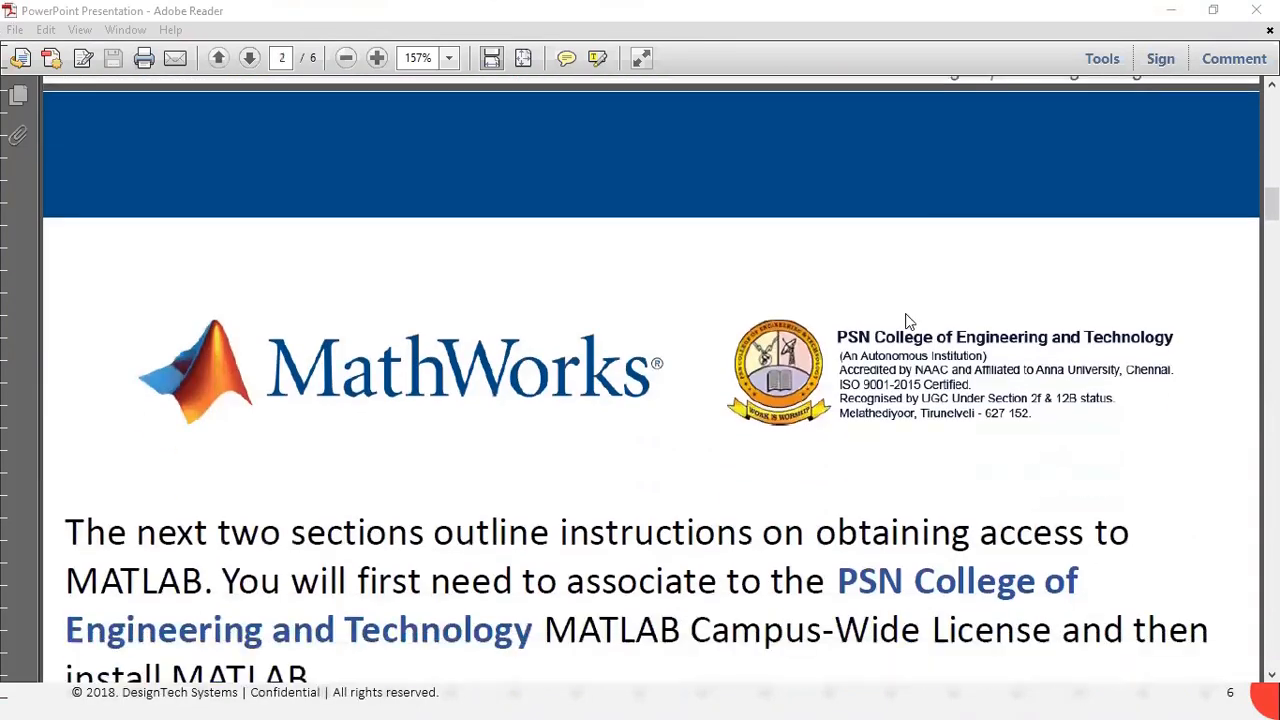
scroll(903, 313, "down", 14)
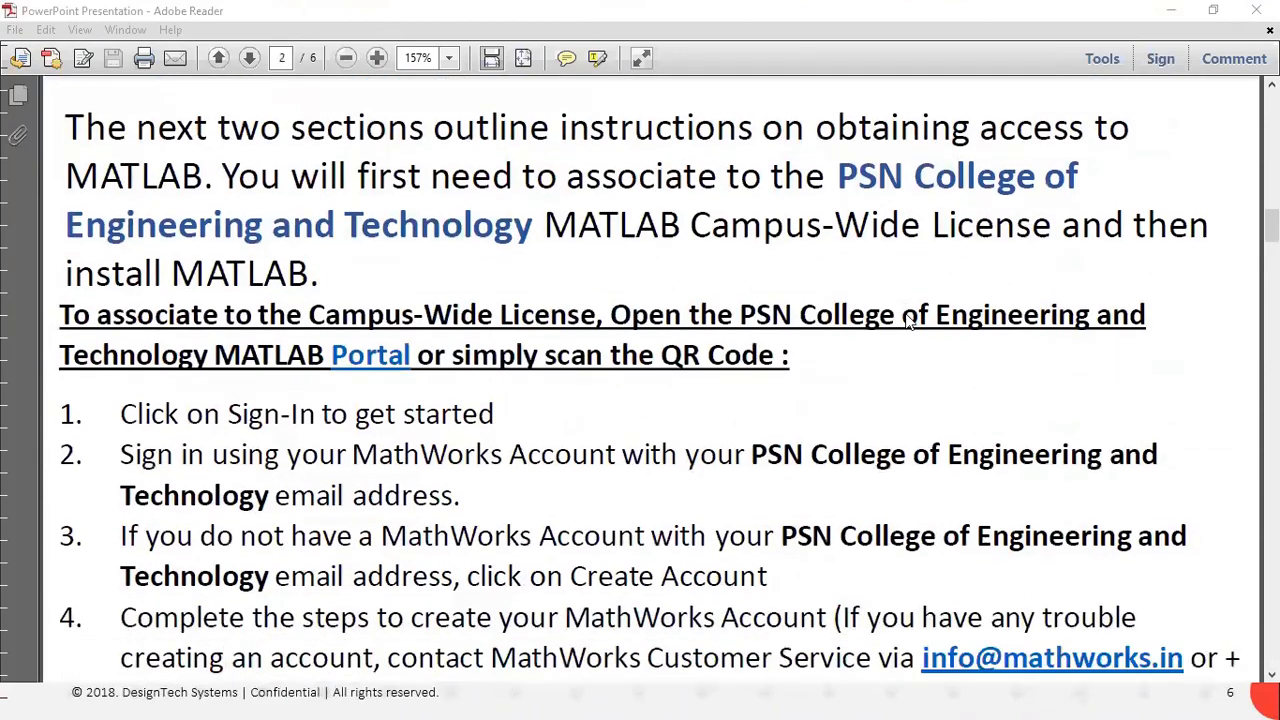
scroll(905, 316, "down", 20)
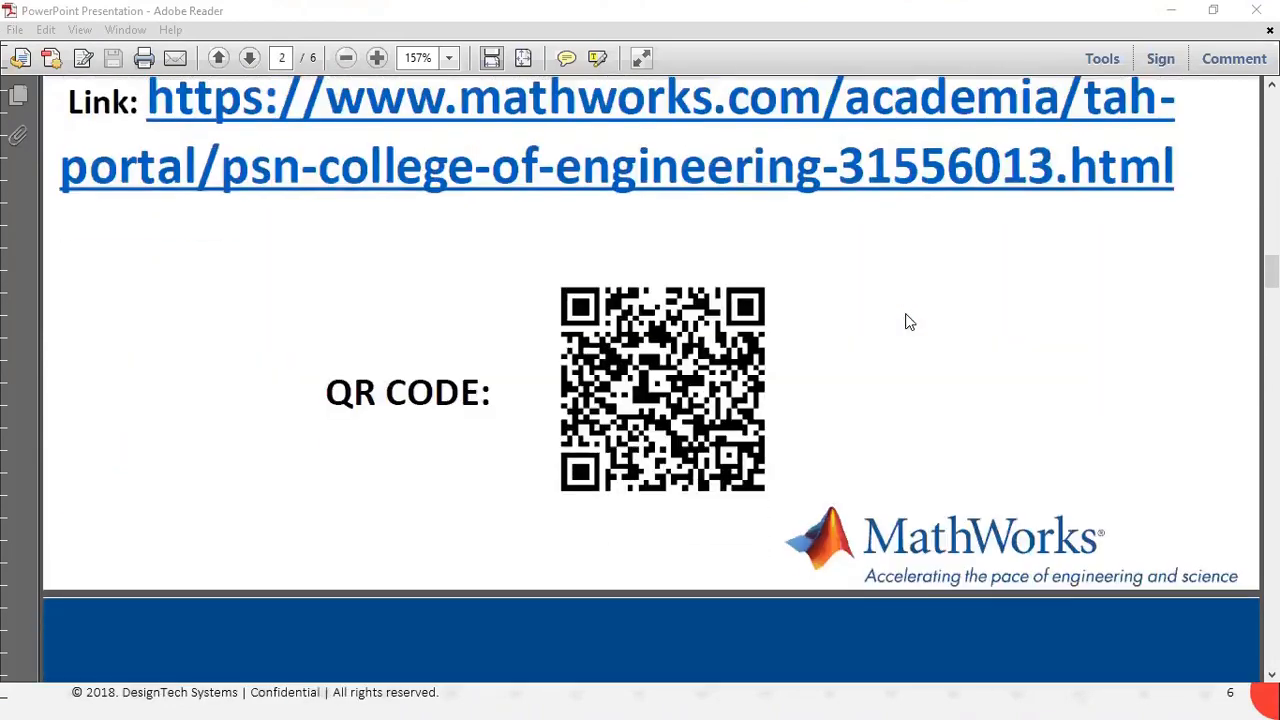
scroll(904, 313, "down", 20)
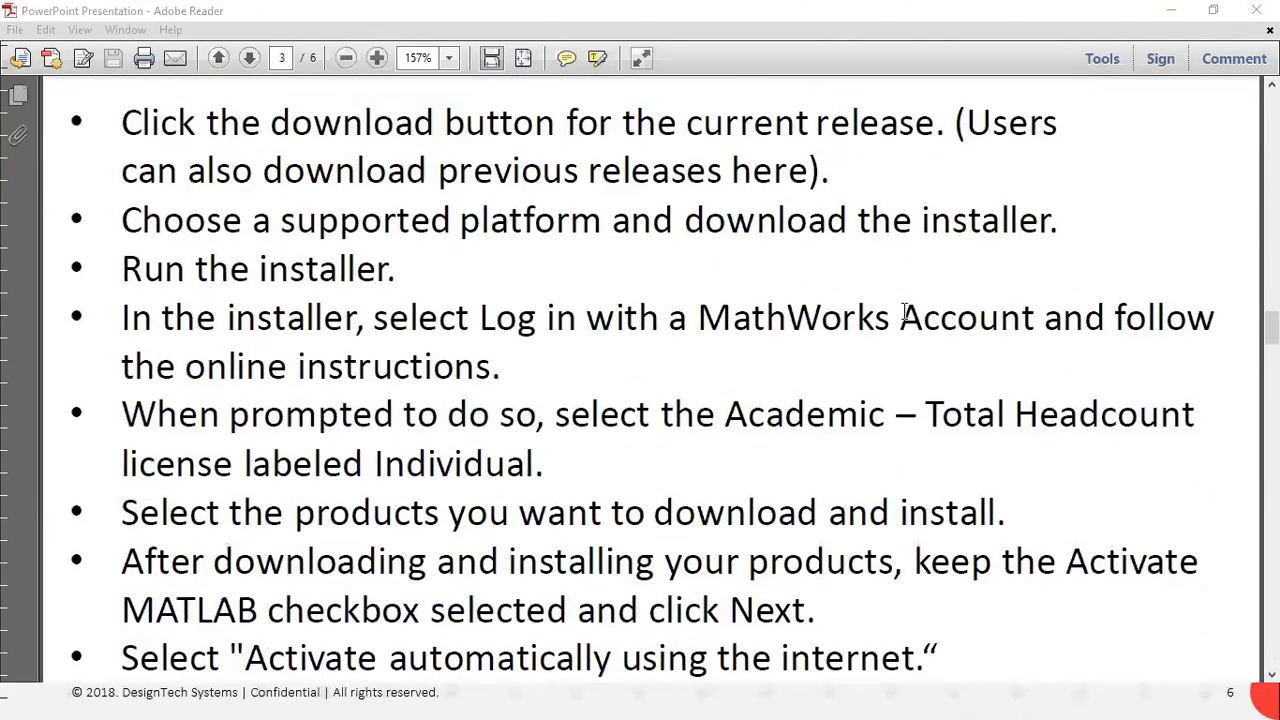
scroll(905, 313, "down", 20)
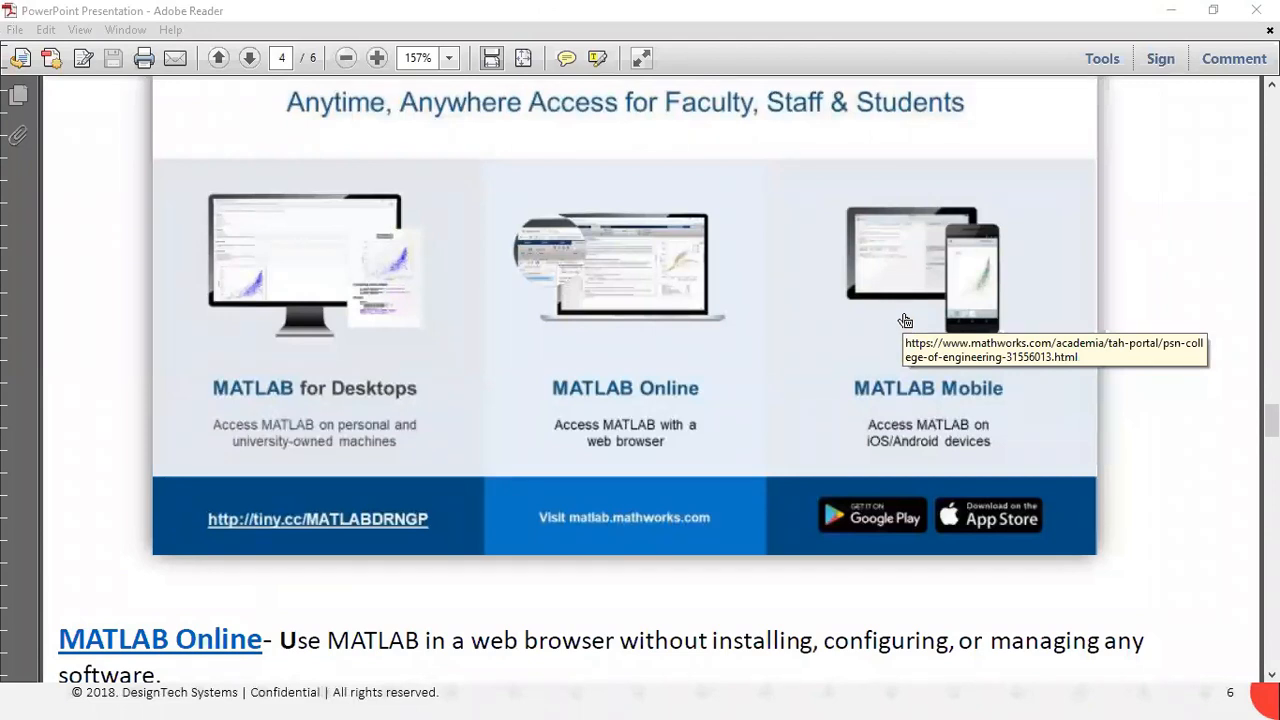
scroll(905, 320, "down", 6)
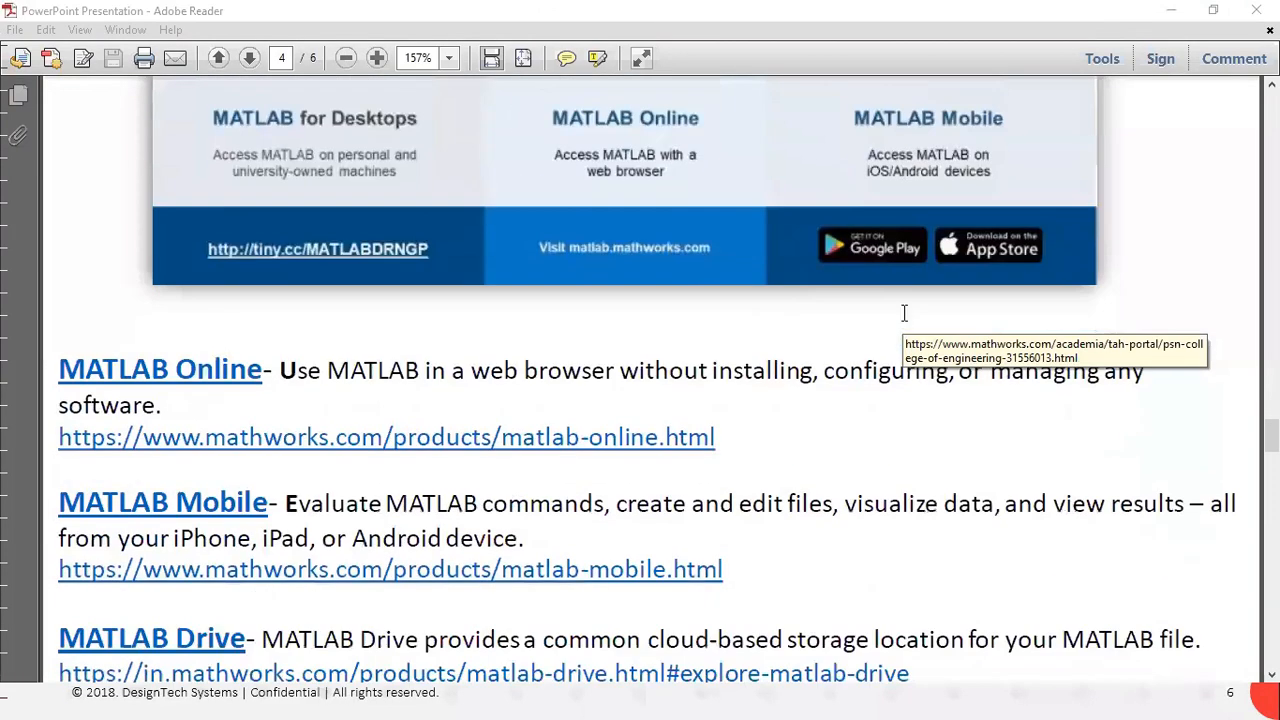
scroll(908, 330, "down", 3)
Look through the guide's self-paced online training courses for MATLAB and Simulink, down to the course completion certificate note.
scroll(908, 330, "down", 8)
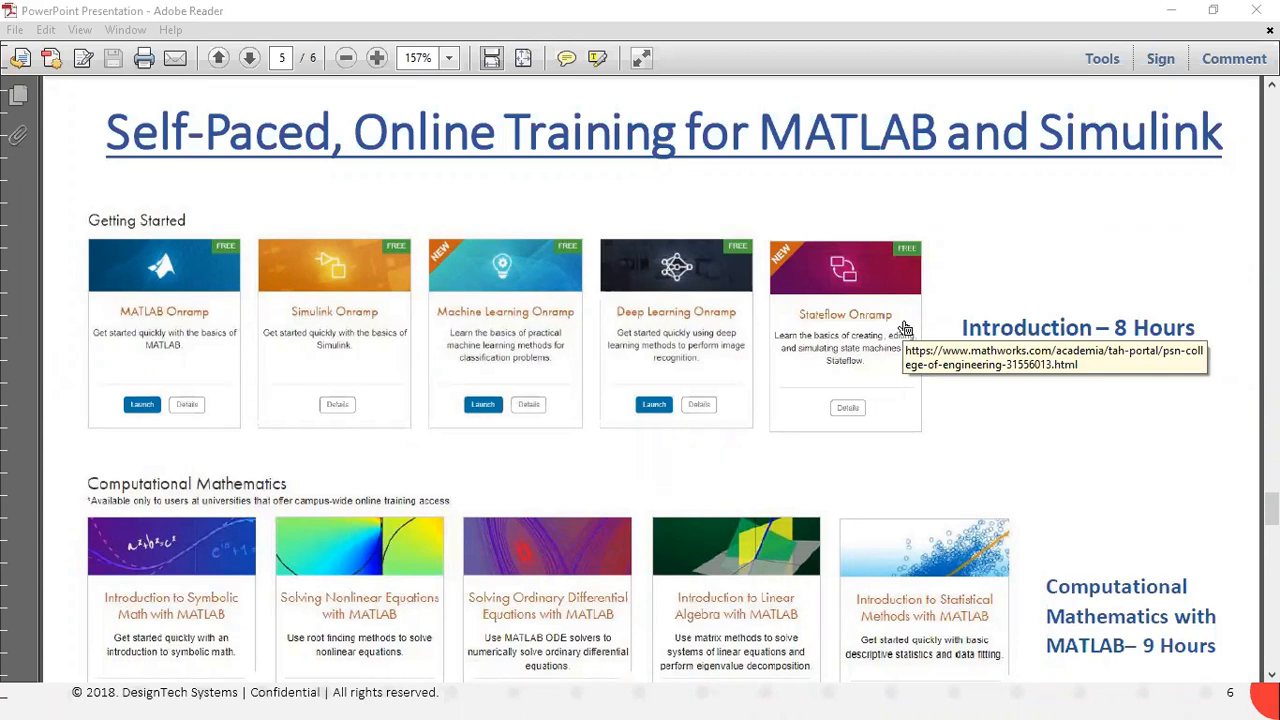
scroll(905, 329, "down", 1)
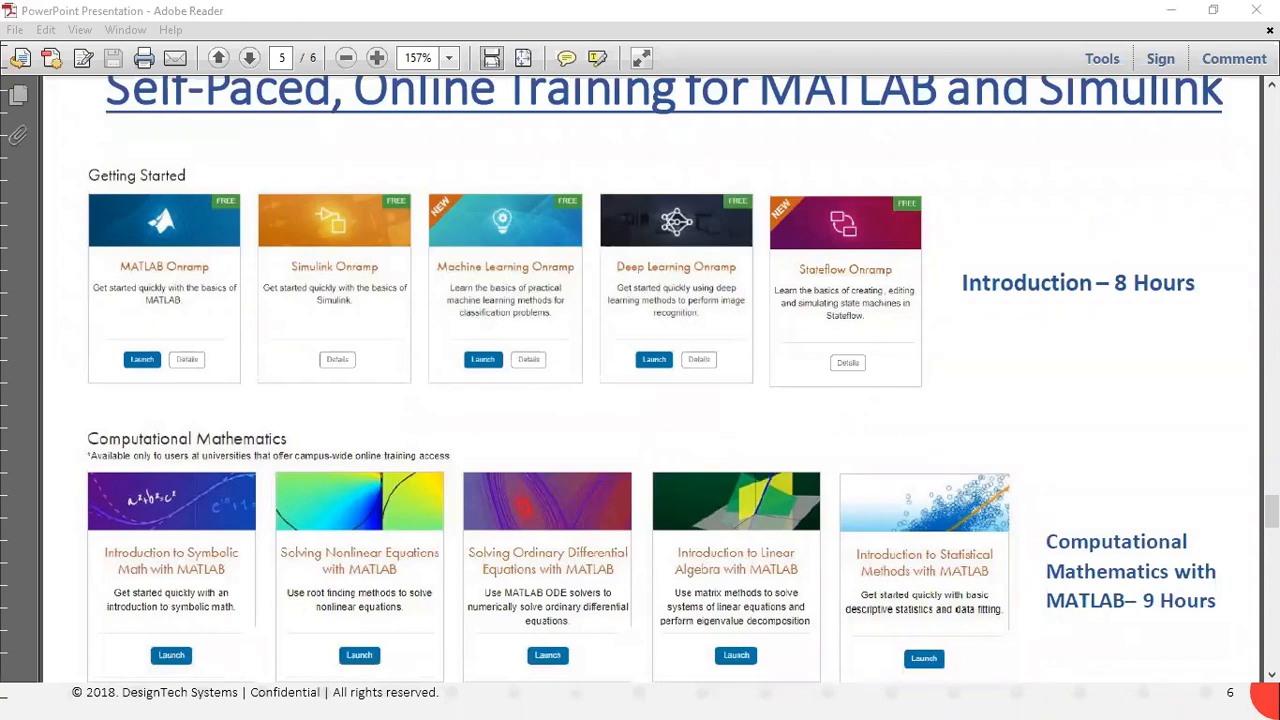
scroll(778, 540, "down", 10)
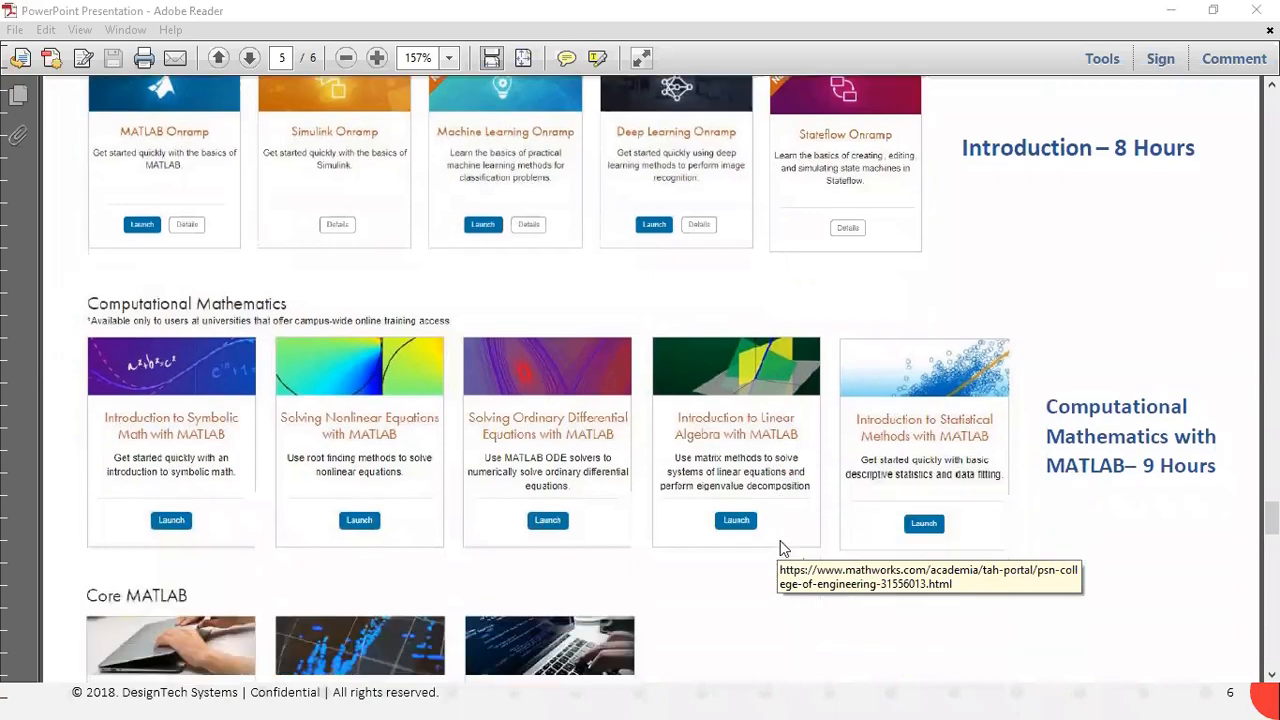
scroll(778, 540, "down", 20)
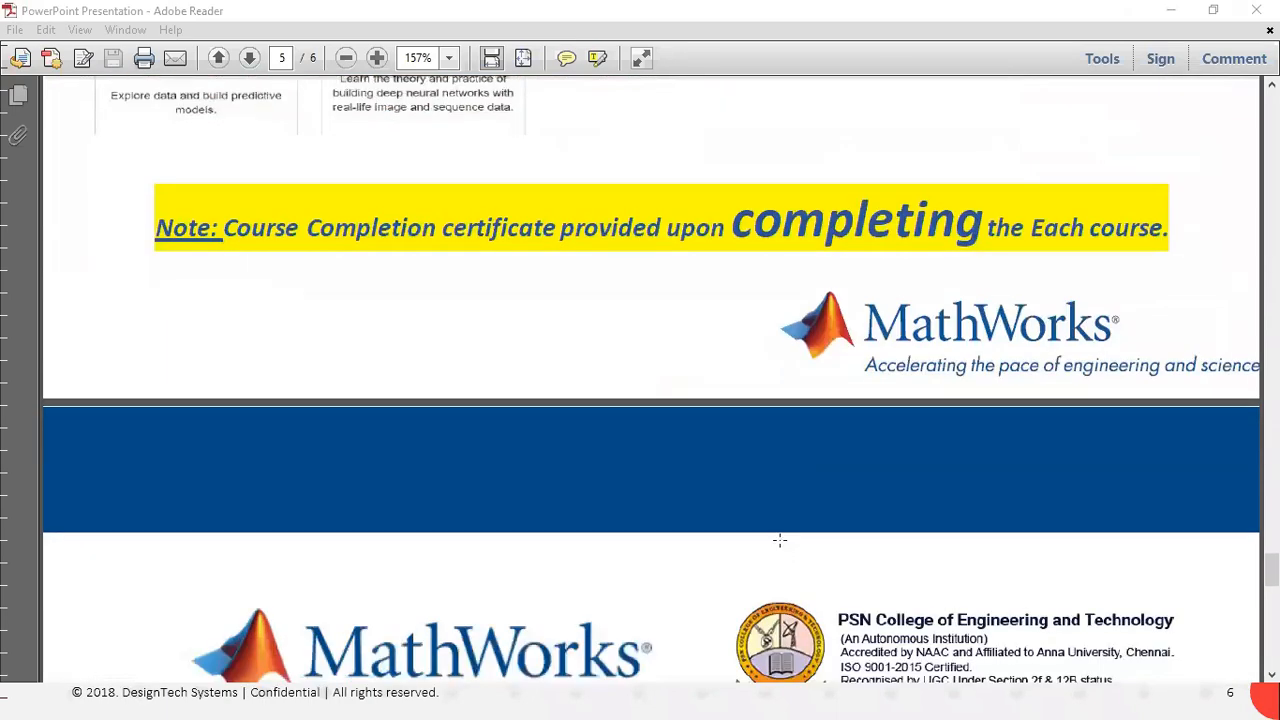
Examine the list of products on Campus-Wide Licenses sold after R2020b on page 6 of the guide.
scroll(781, 547, "down", 7)
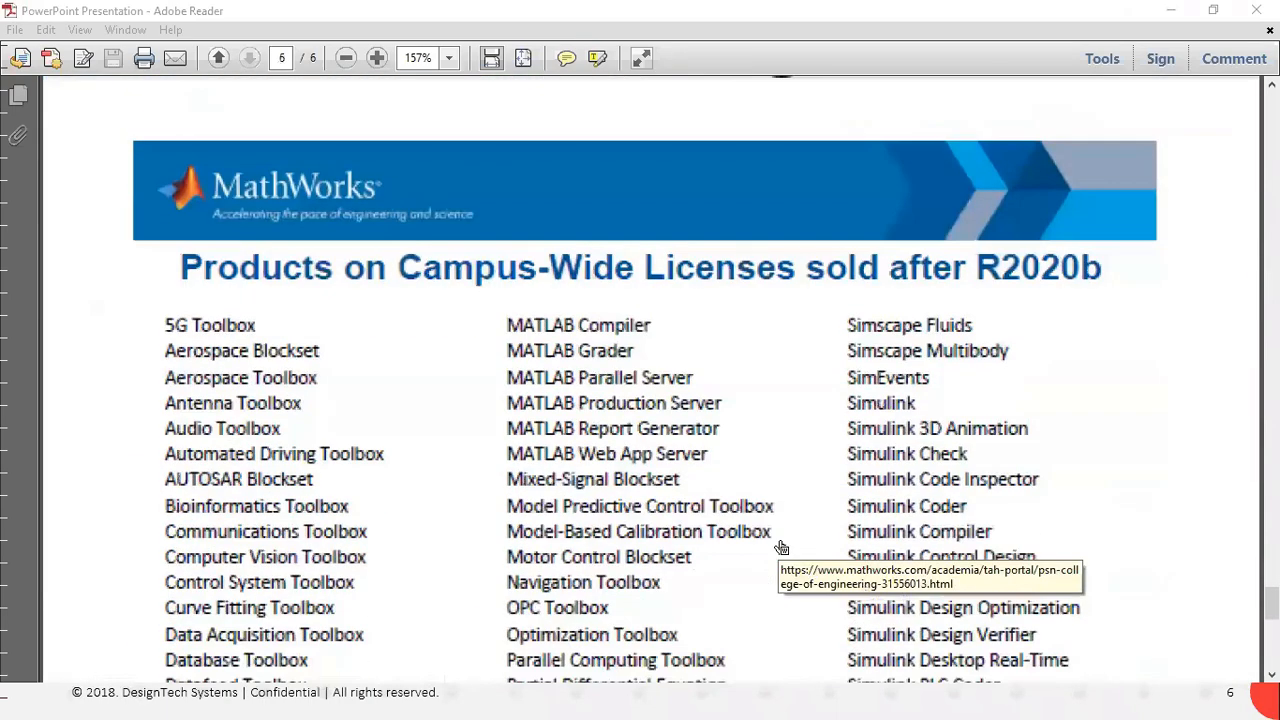
scroll(781, 547, "down", 15)
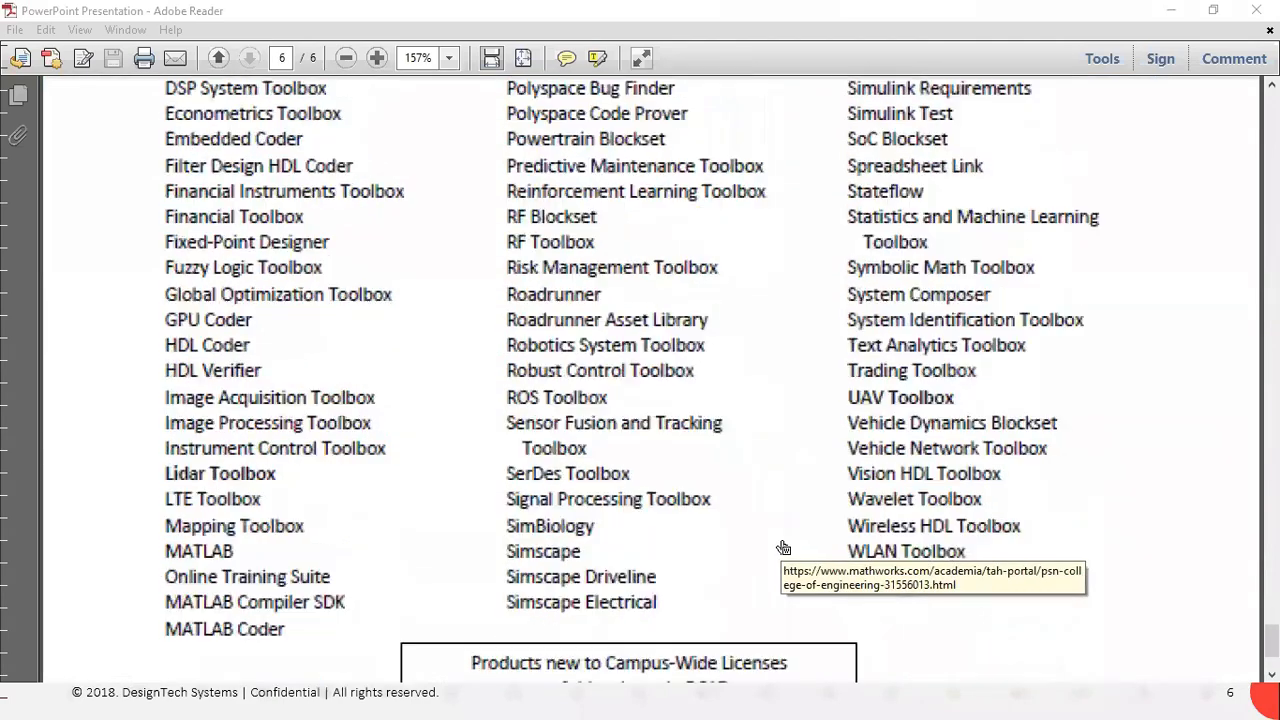
scroll(783, 545, "up", 13)
scroll(783, 540, "up", 20)
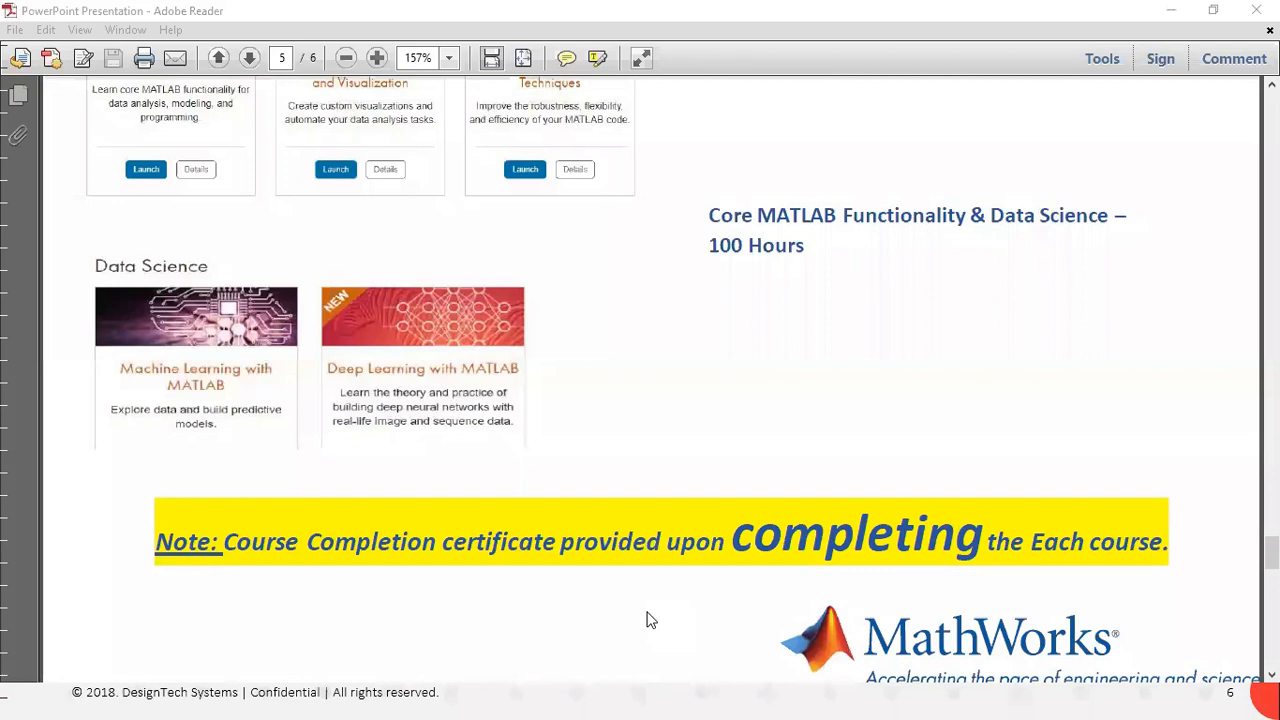
key("super")
left_click(1204, 350)
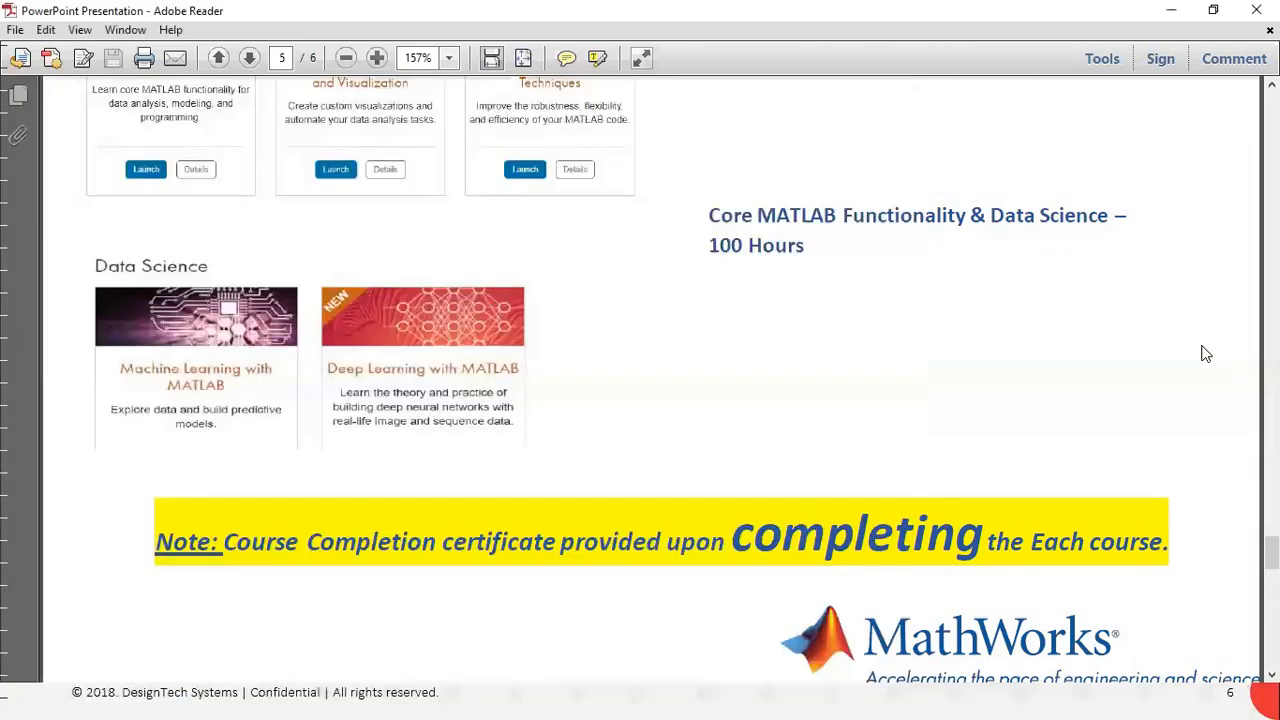
scroll(836, 346, "down", 13)
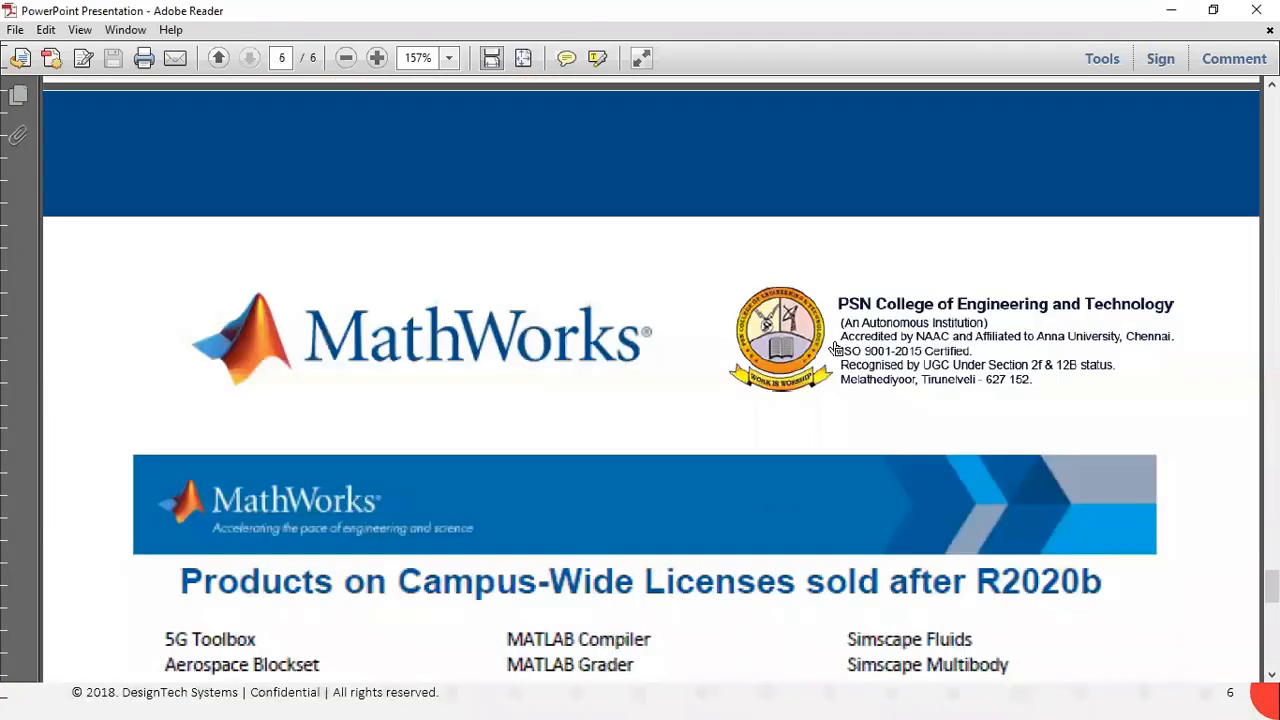
scroll(836, 346, "down", 12)
scroll(836, 348, "up", 3)
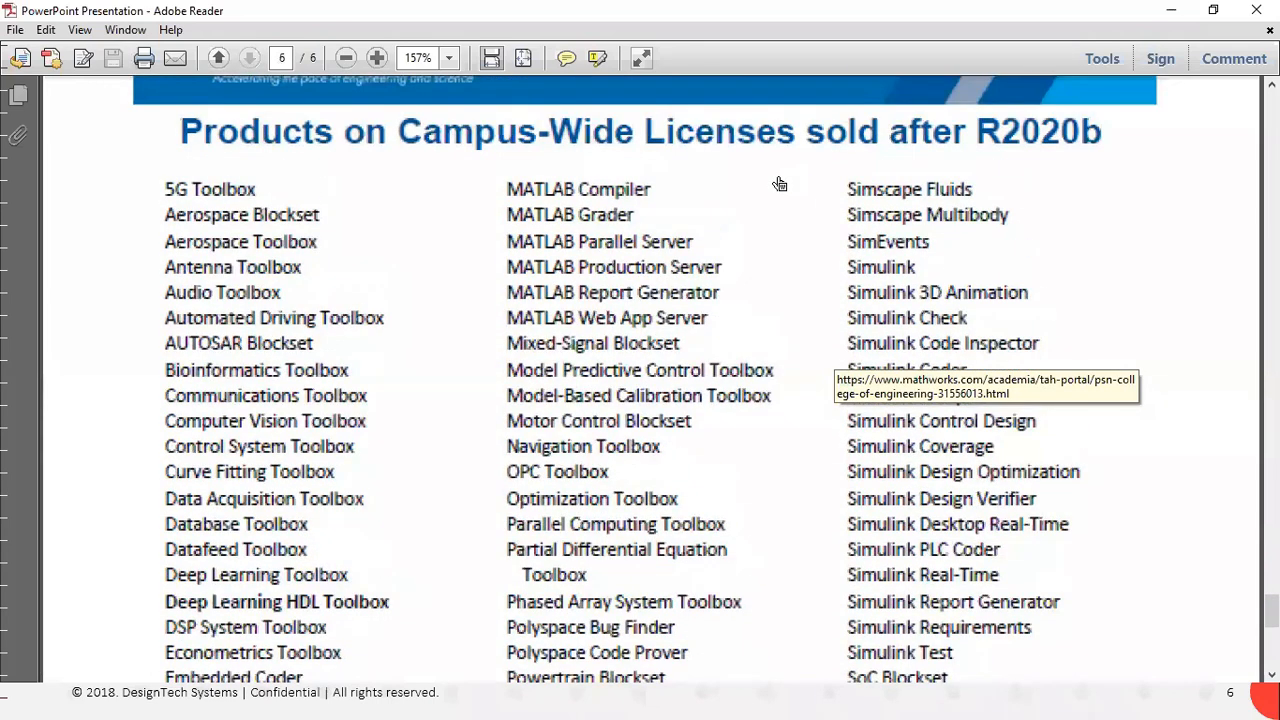
scroll(779, 219, "down", 7)
scroll(779, 219, "down", 11)
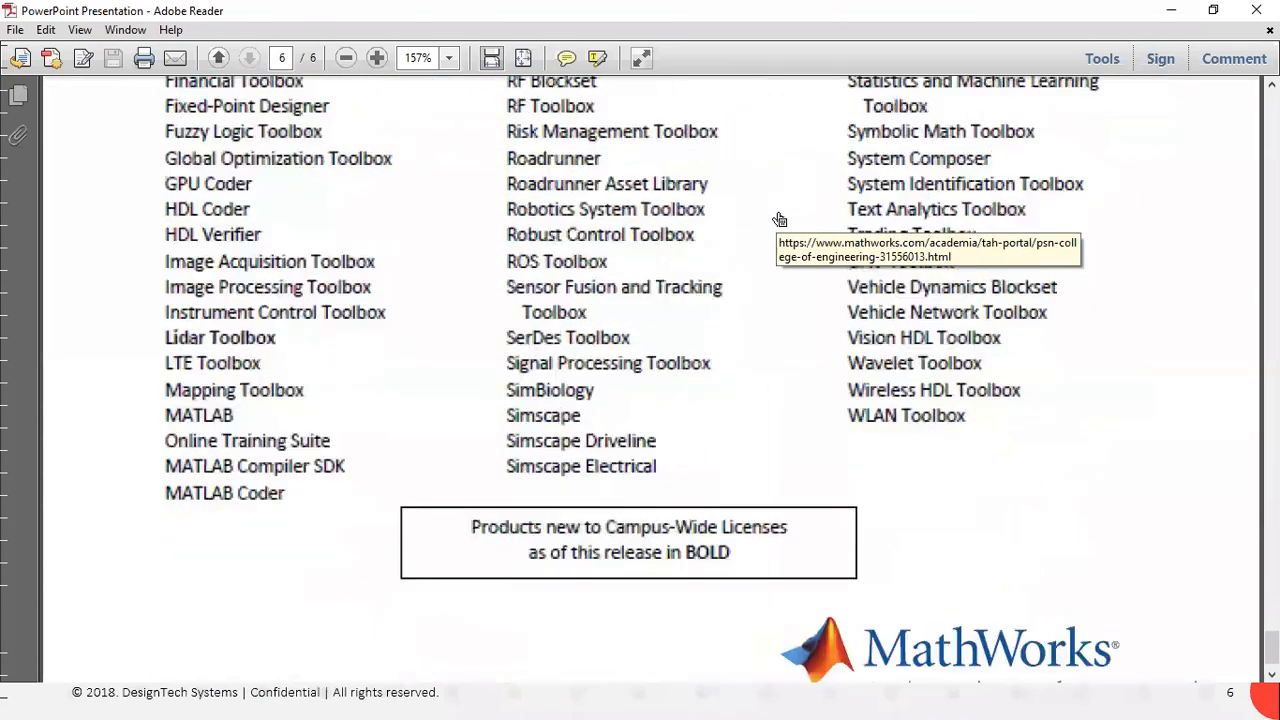
scroll(779, 219, "up", 8)
scroll(779, 219, "up", 7)
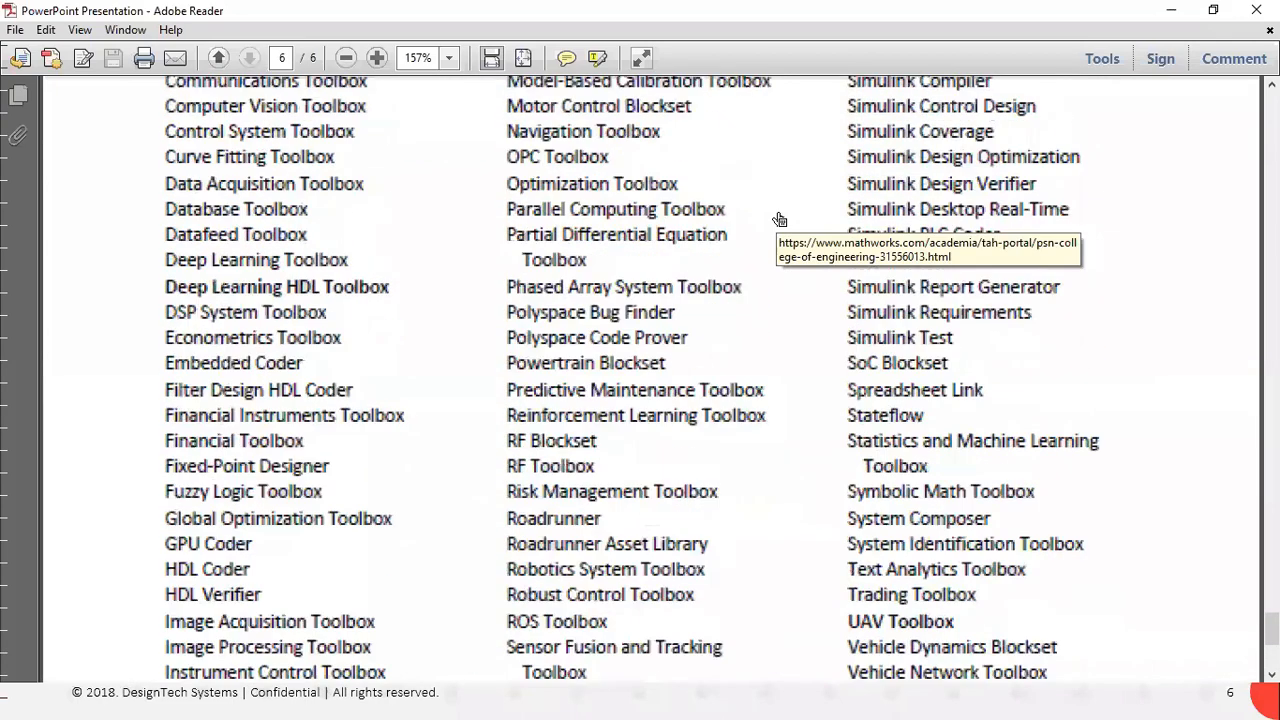
scroll(779, 219, "up", 2)
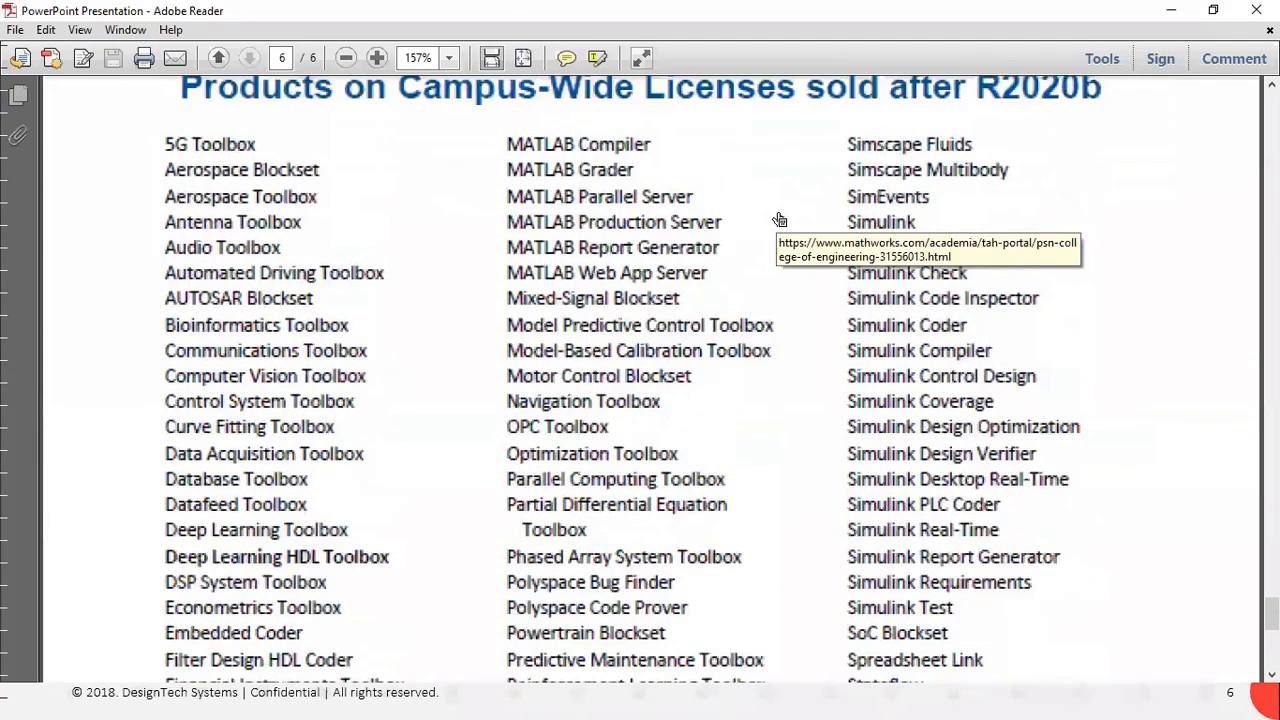
scroll(760, 250, "up", 4)
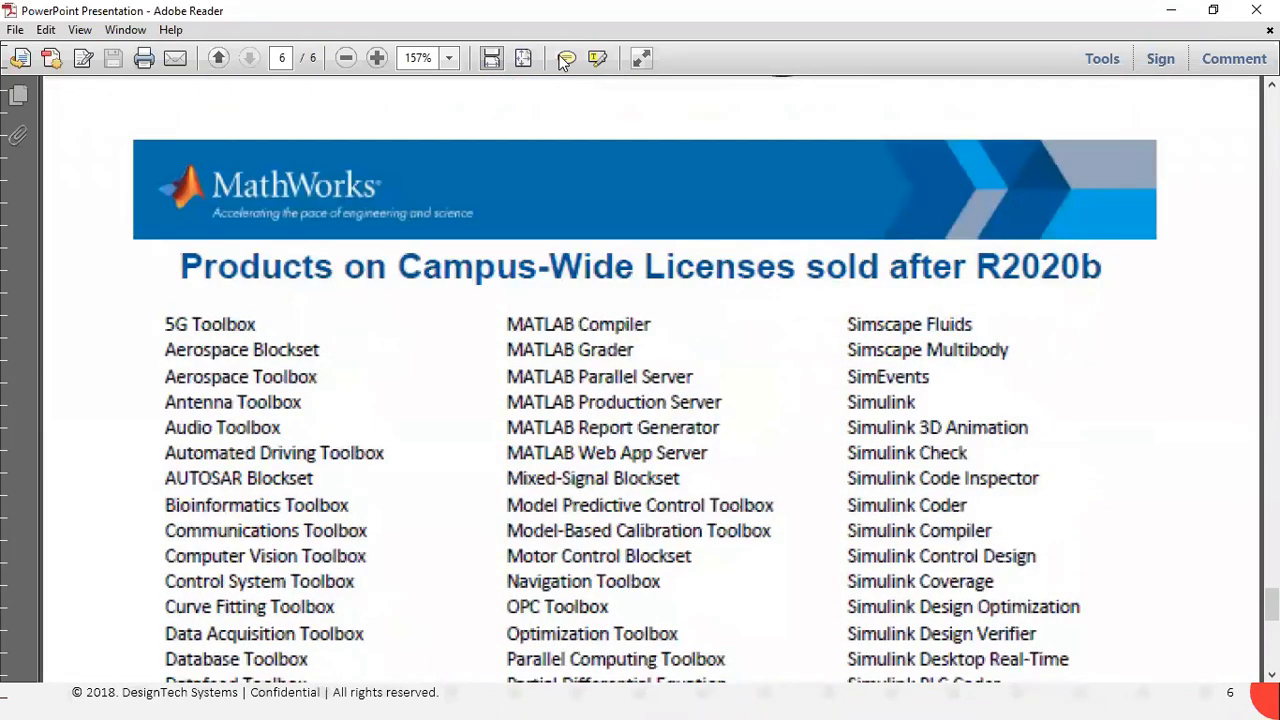
Switch to the PowerPoint slide show, run through the remaining slides after Technical Computing Workflow and end the show.
left_click(563, 62)
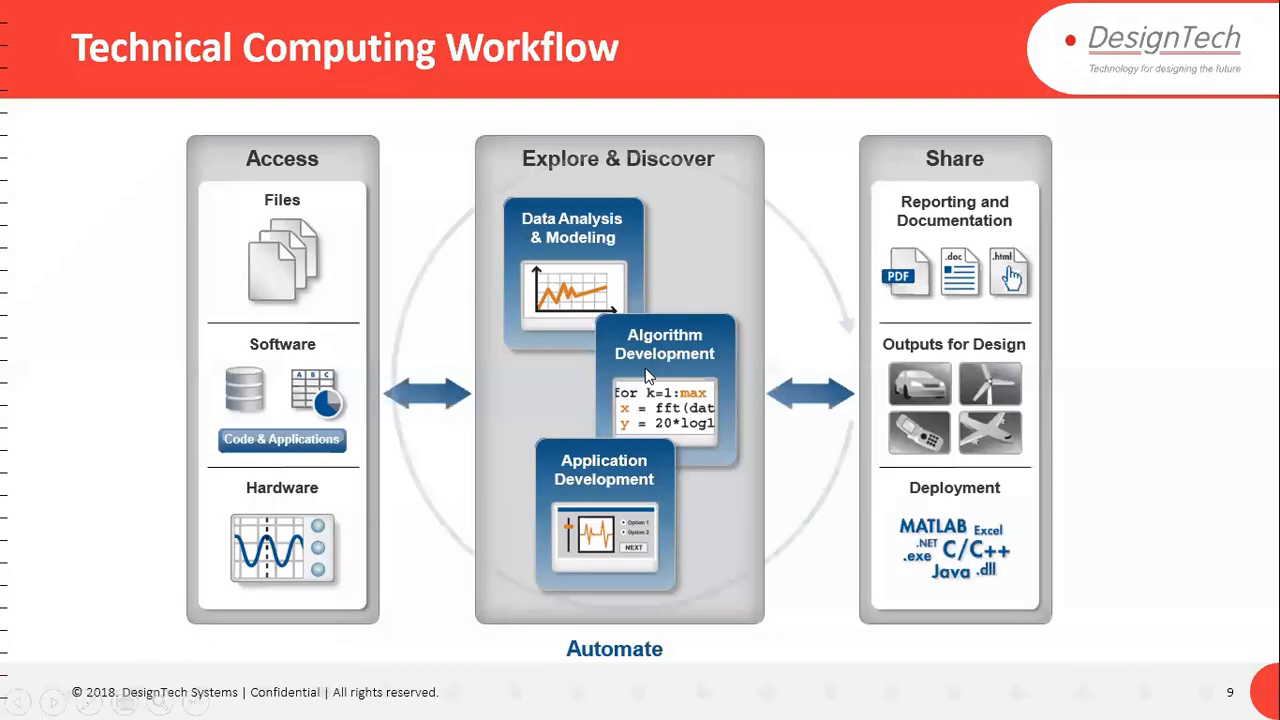
scroll(637, 400, "down", 8)
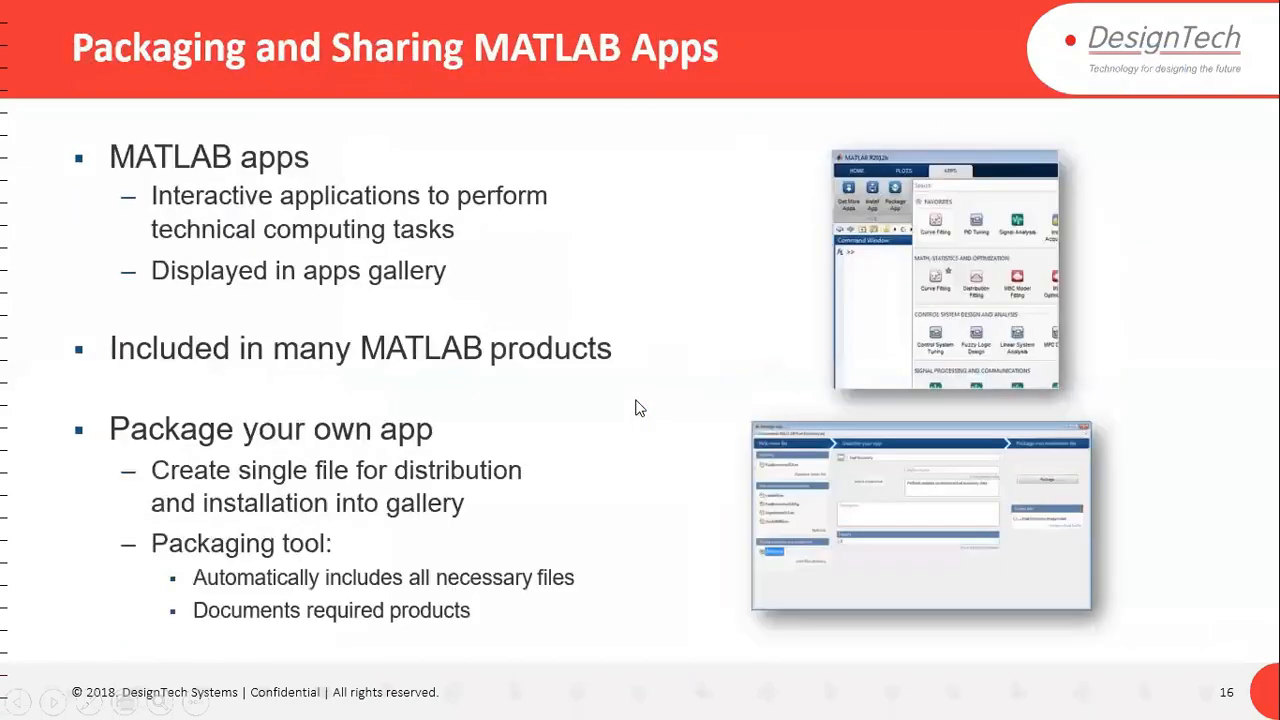
scroll(636, 400, "down", 3)
key("Escape")
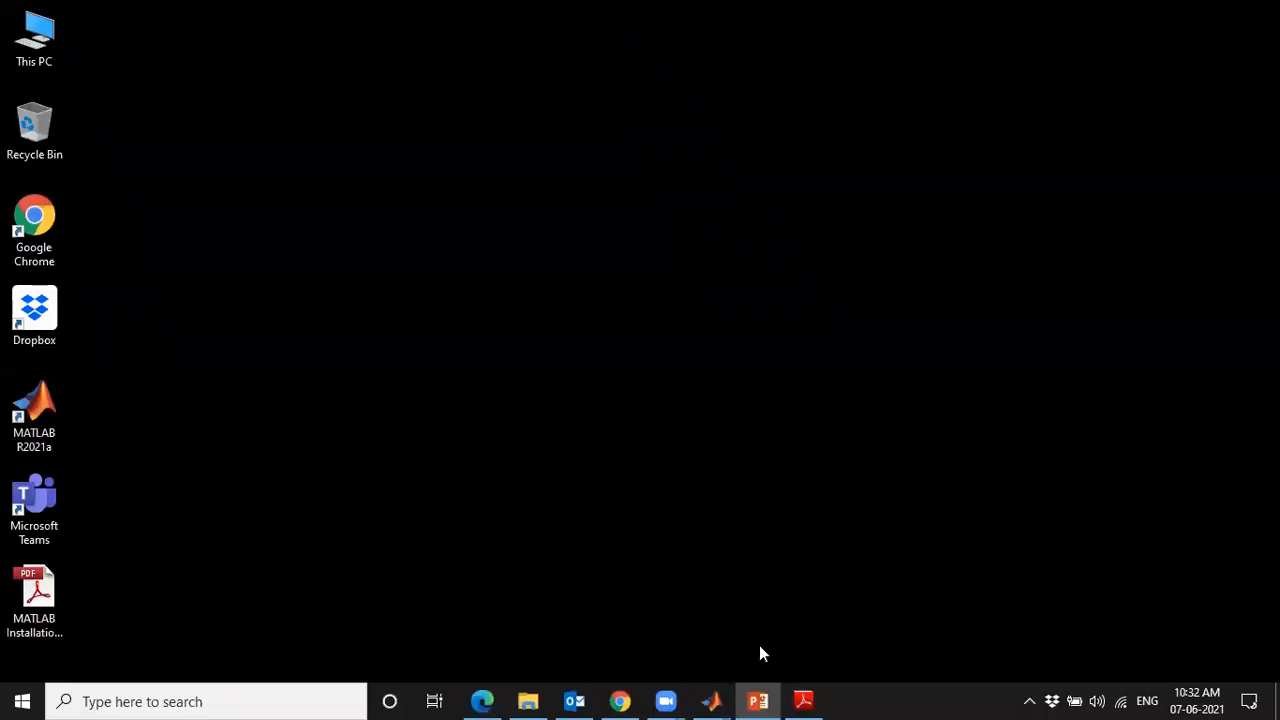
Restart the MATLABForNewUsers slide show from the first slide and advance to the Get Started Today slide.
left_click(760, 698)
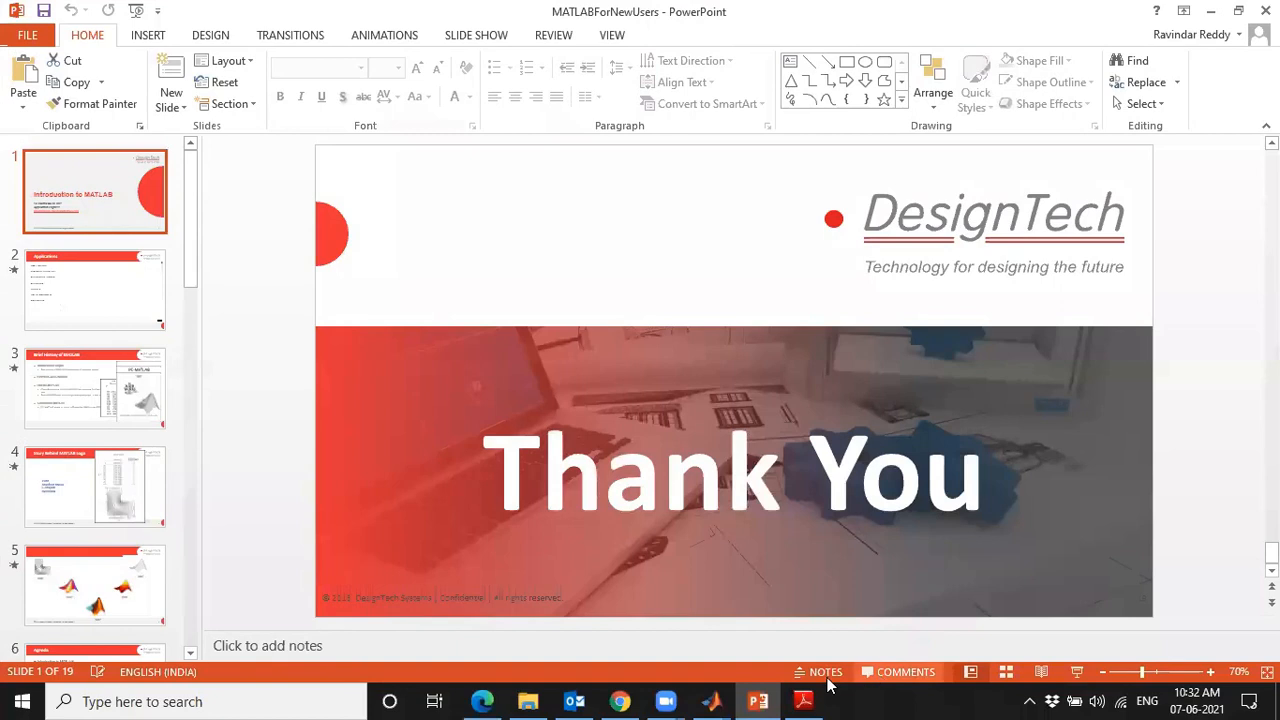
left_click(1076, 672)
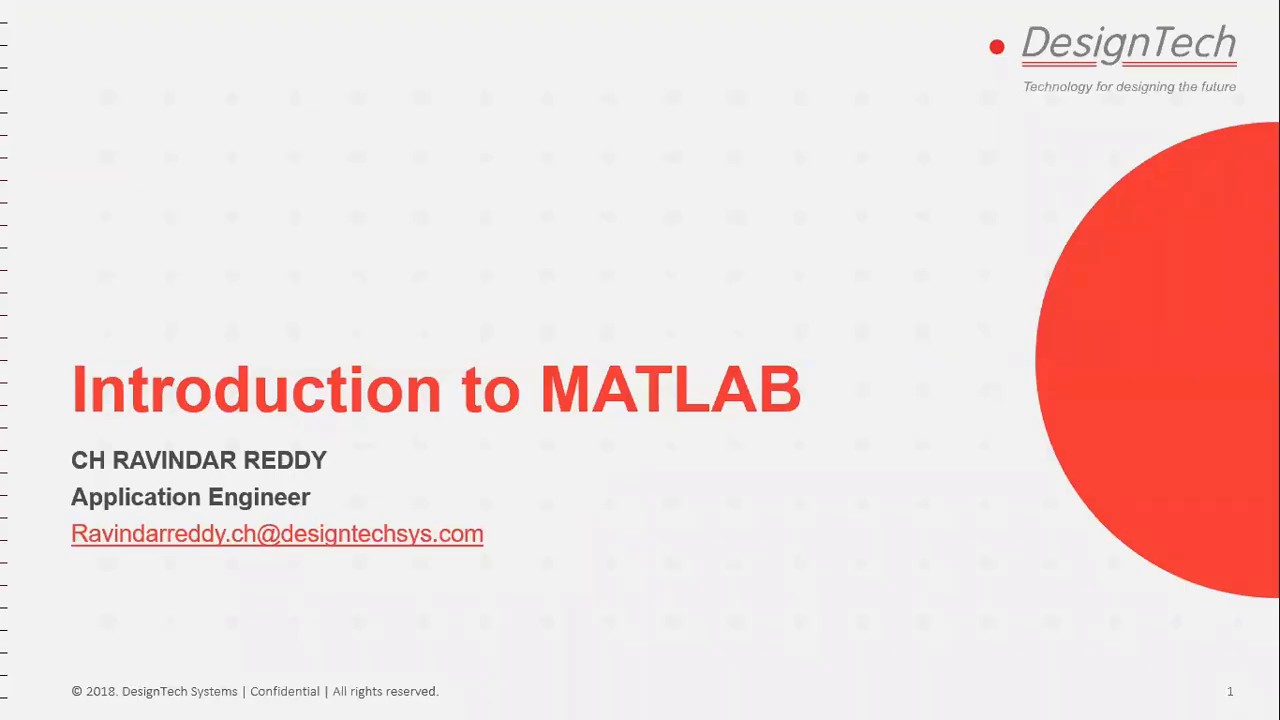
key("Right")
key("Right")
key("Right")
key("Right")
key("Right")
key("Right")
key("Right")
key("Right")
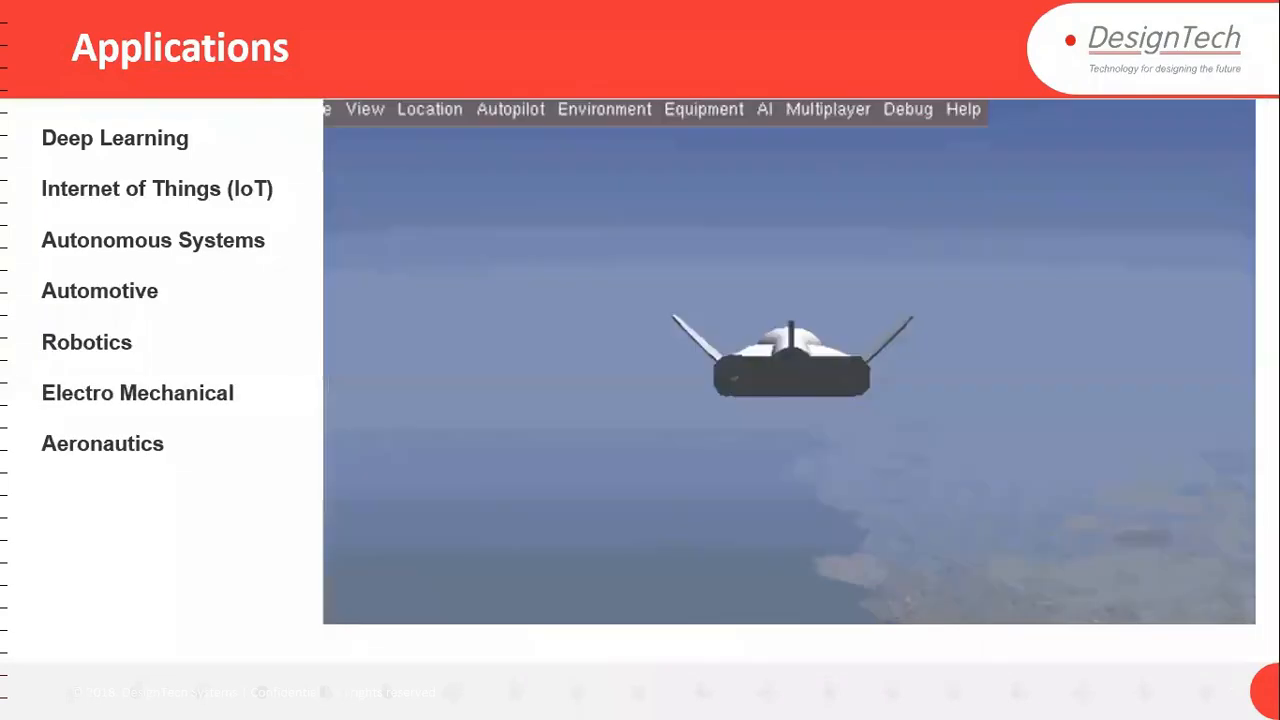
key("Right")
key("Right")
key("Right")
key("Right")
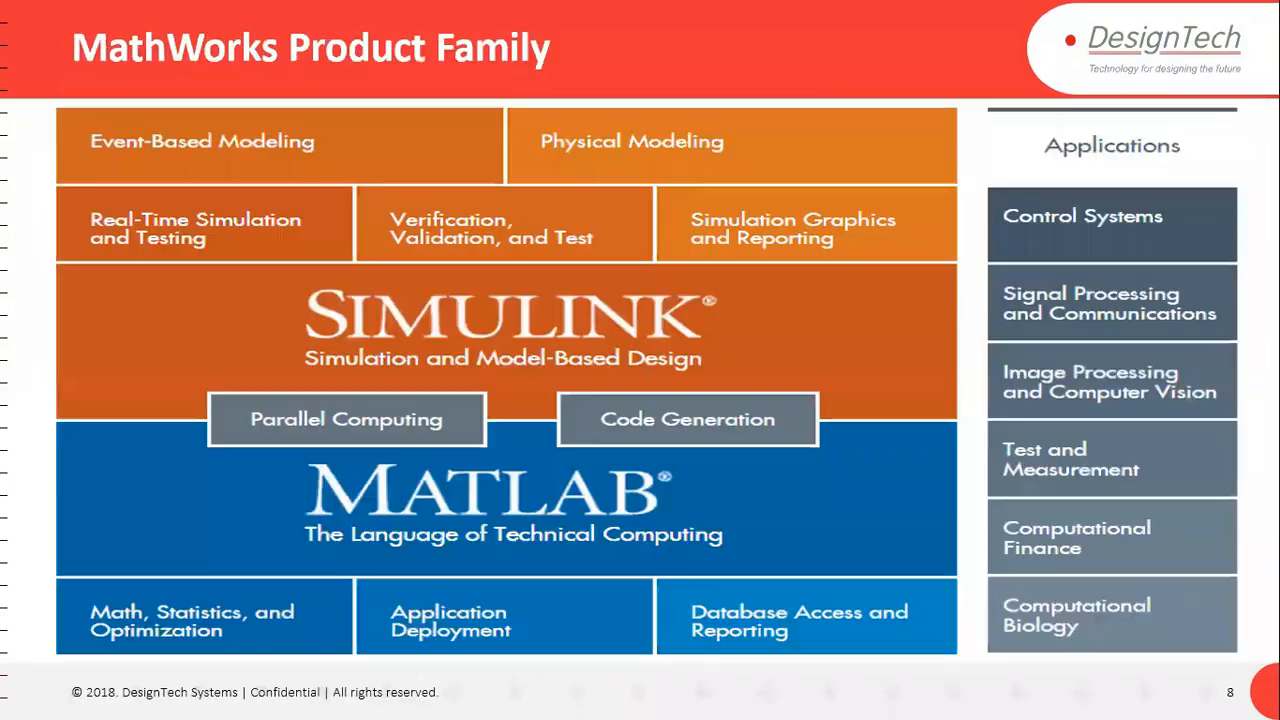
key("Right")
key("Right")
key("Right")
key("Right")
key("Right")
key("Right")
key("Right")
key("Right")
key("Right")
key("Right")
key("Right")
key("Right")
key("Right")
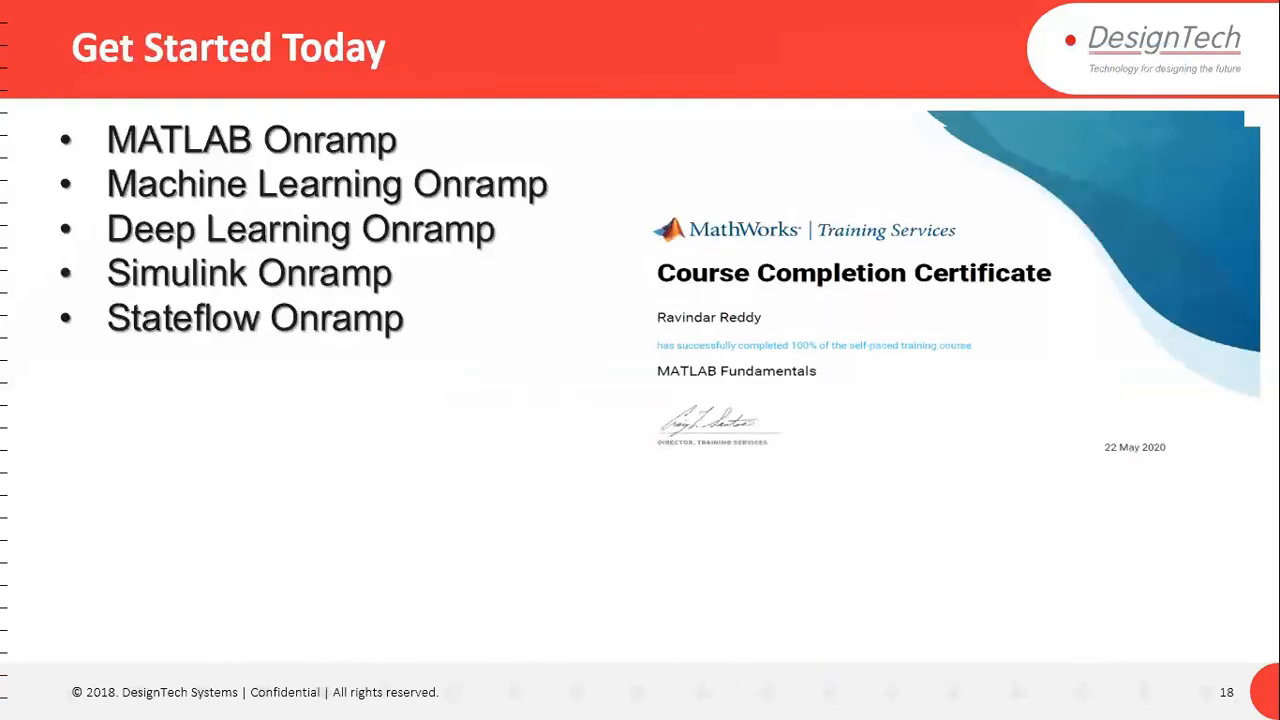
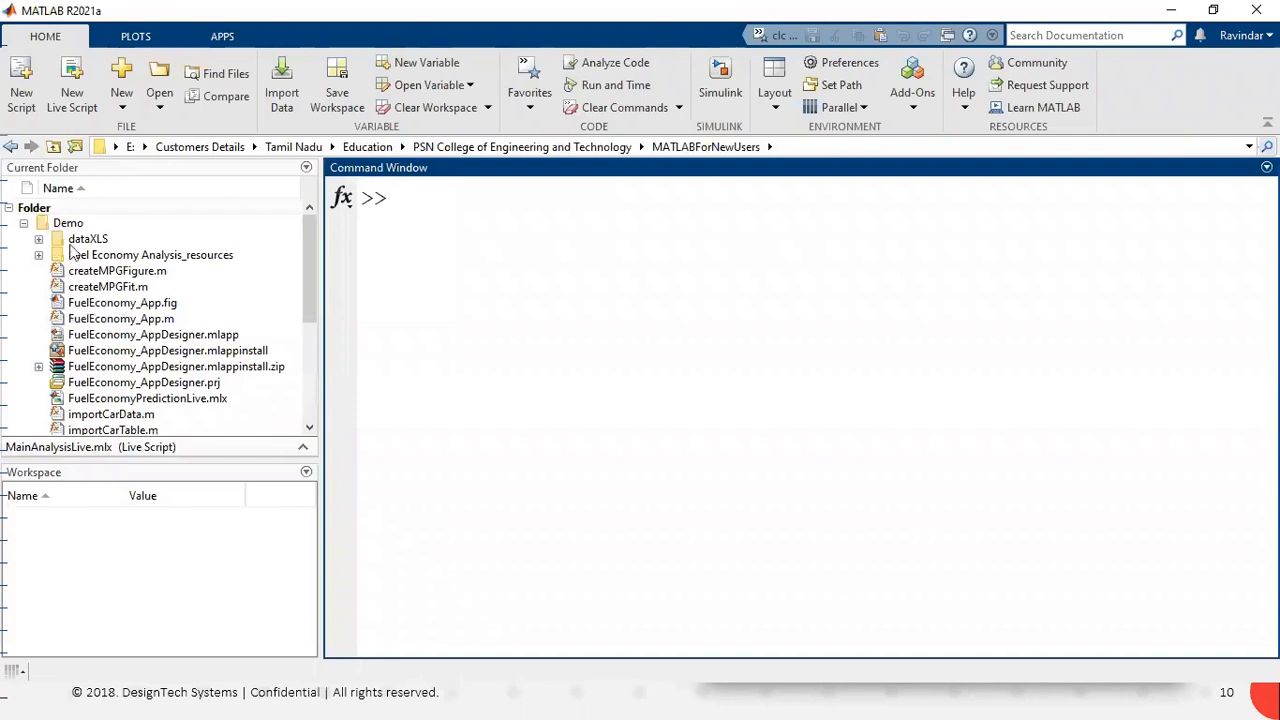
Open 2000dat.xlsx from the Demo folder's dataXLS subfolder outside MATLAB in Excel, and widen the Year column.
left_click(39, 240)
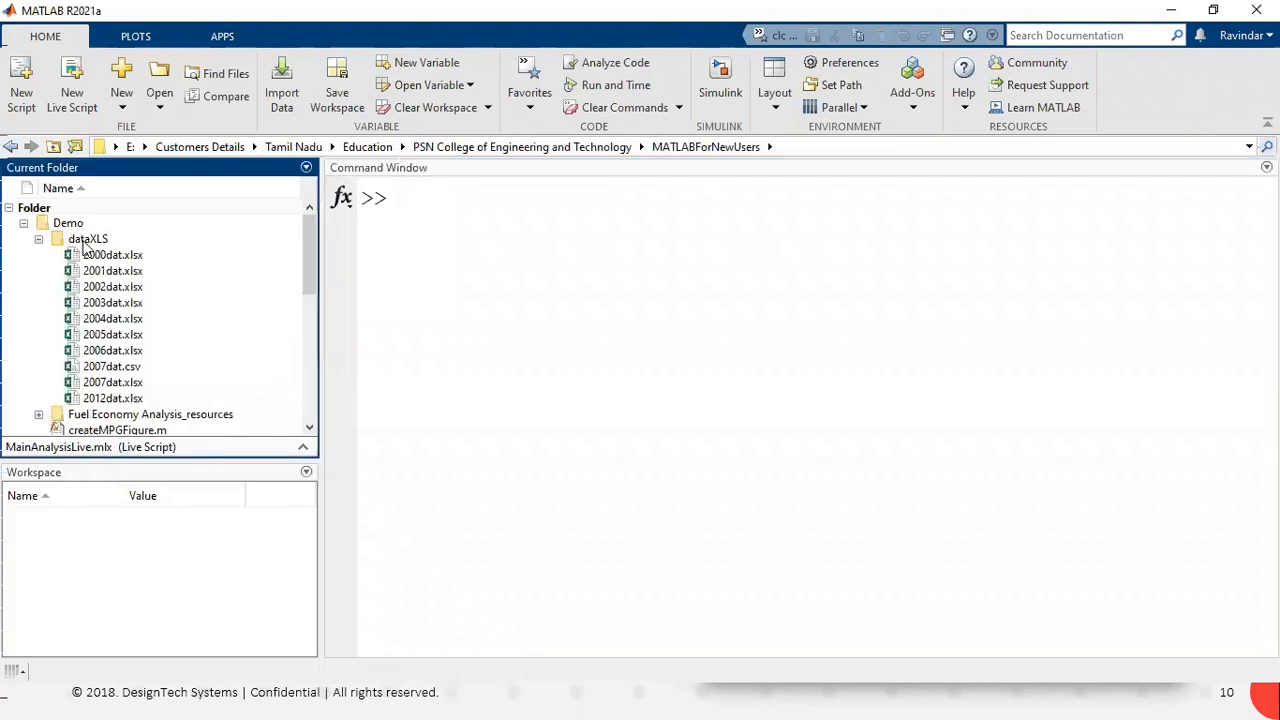
left_click(86, 241)
left_click(105, 258)
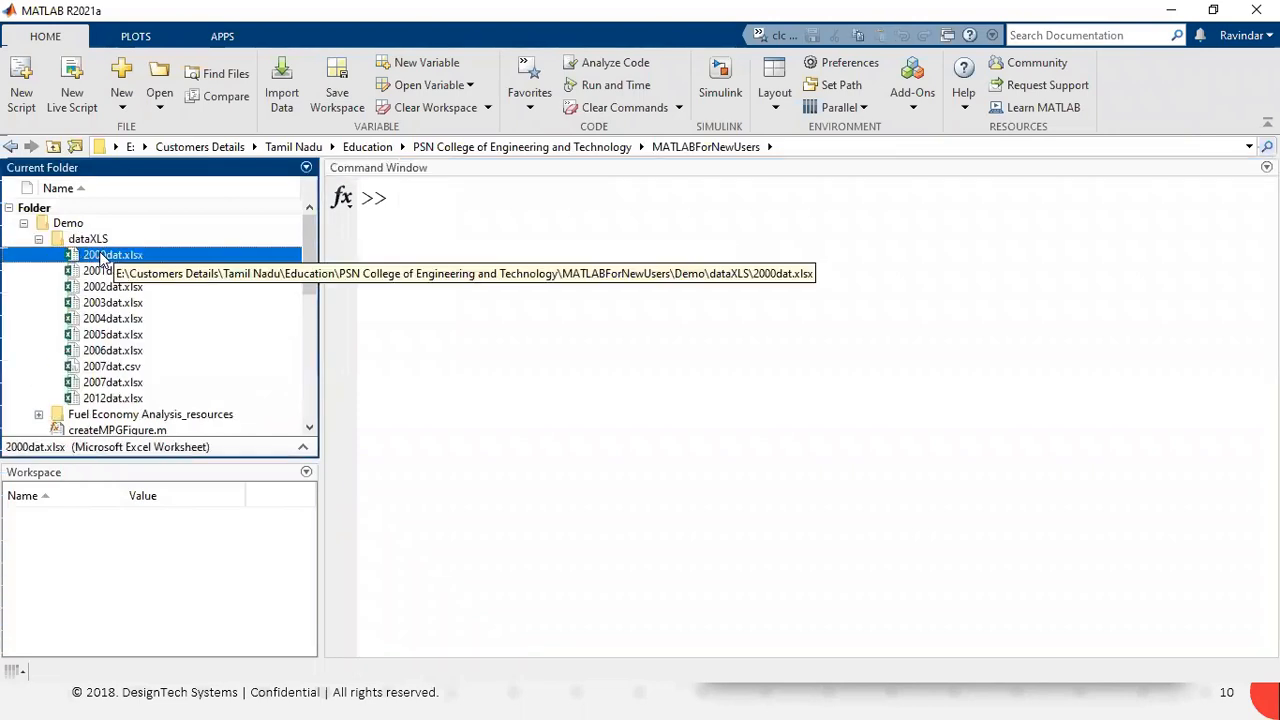
right_click(105, 258)
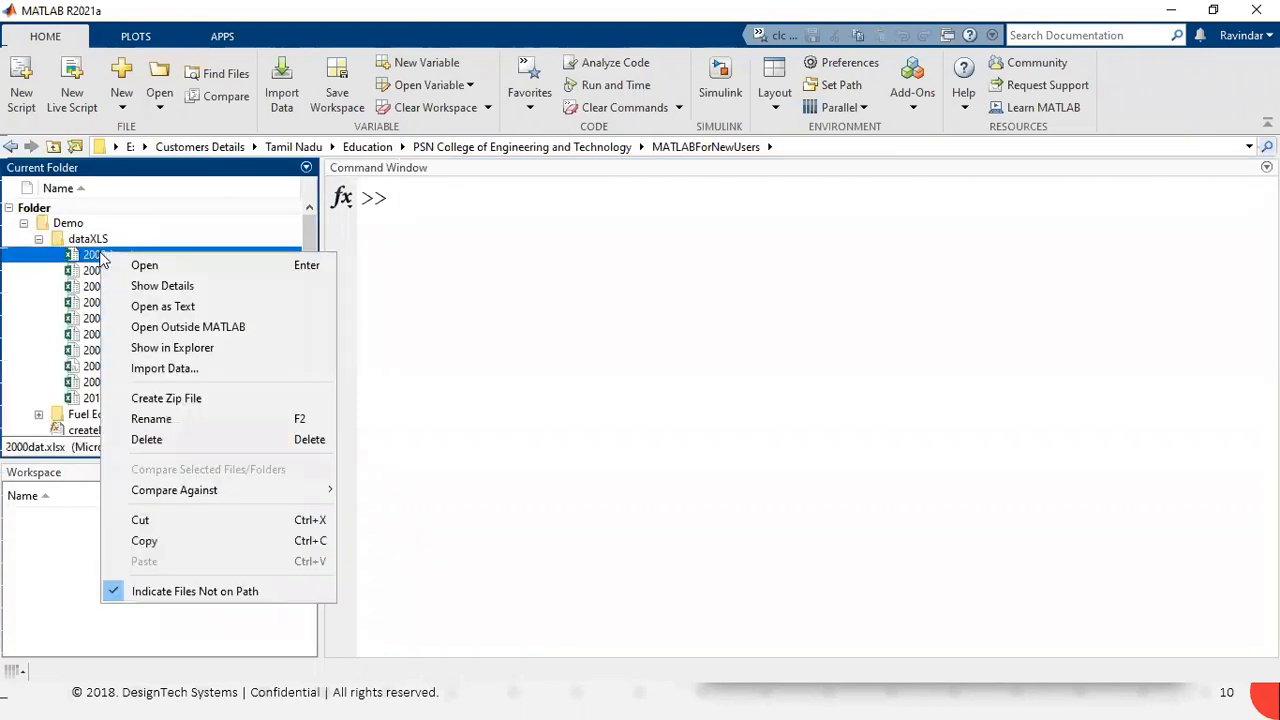
left_click(184, 327)
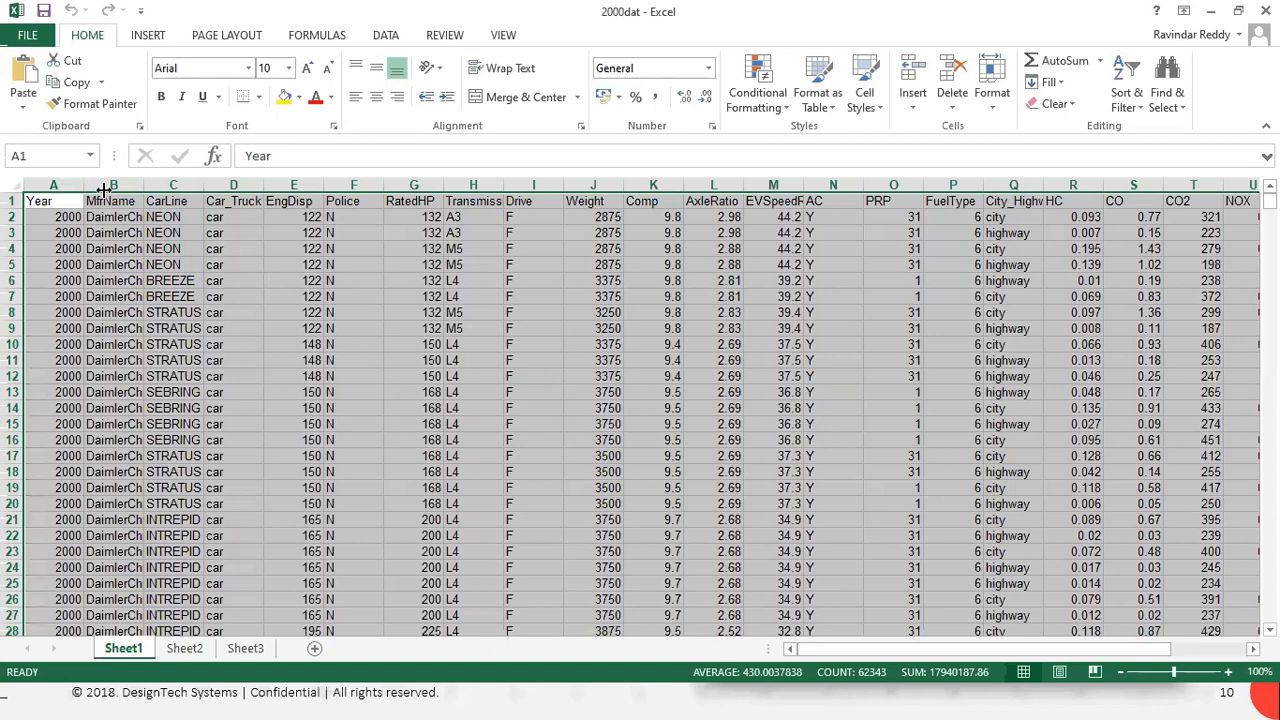
left_click_drag(104, 190, 104, 188)
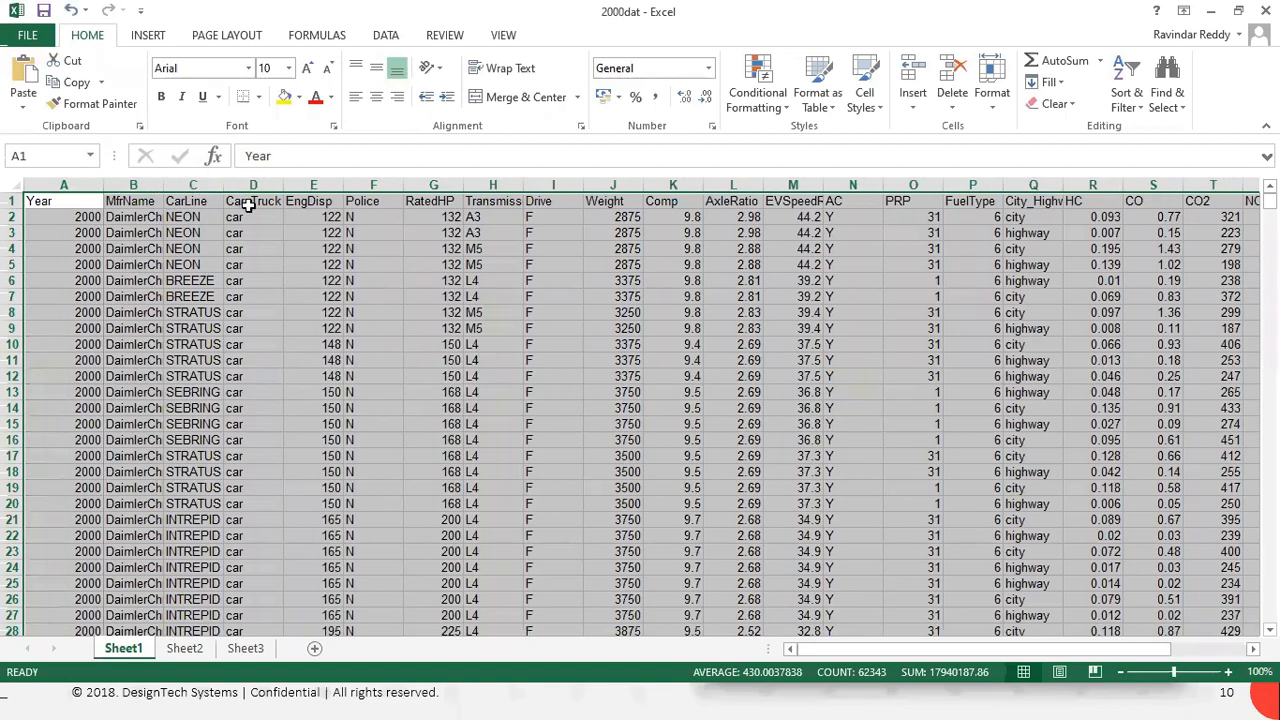
Widen the MfrName and CarLine columns to show their contents and narrow the Year column slightly.
double_click(163, 186)
left_click_drag(261, 186, 297, 186)
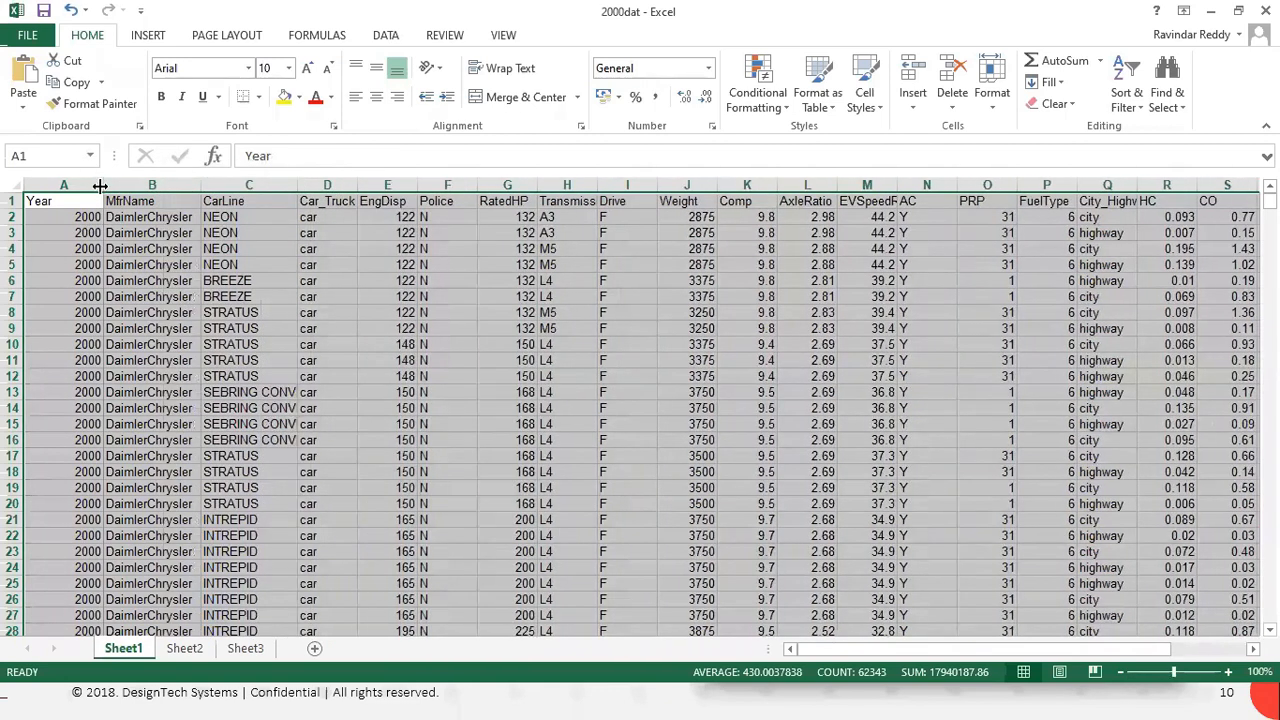
left_click_drag(104, 187, 93, 187)
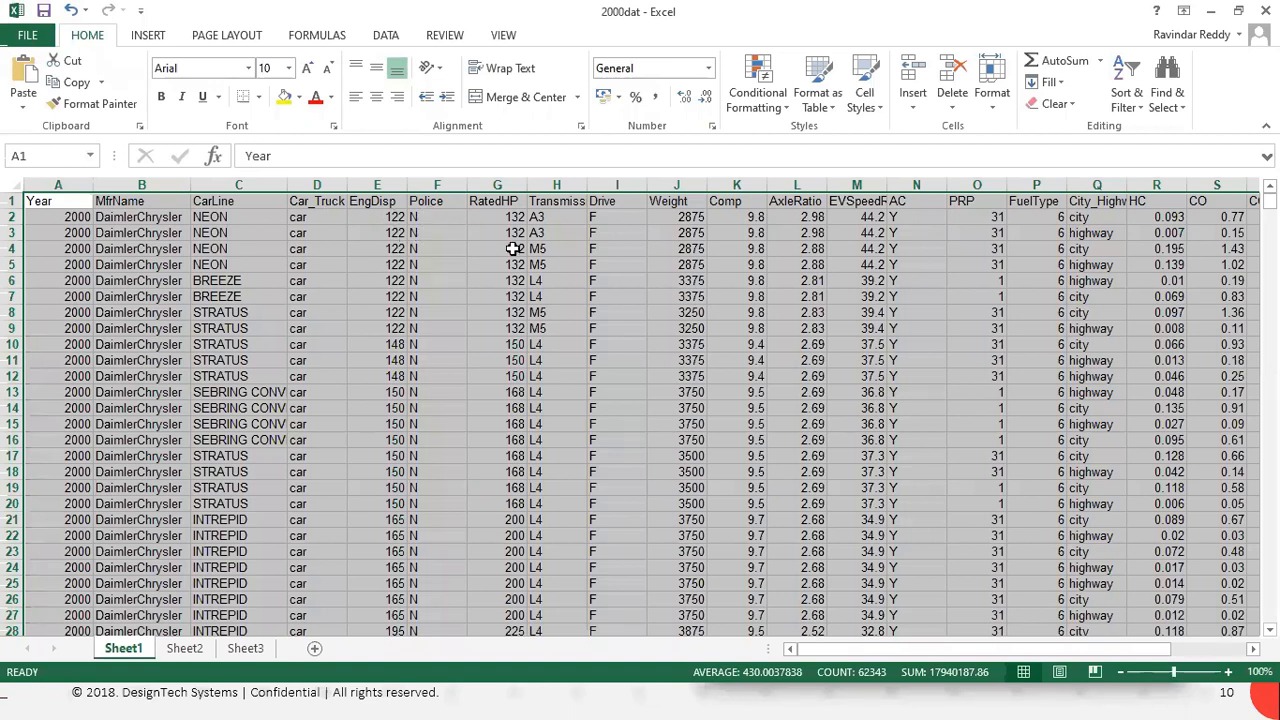
Examine the remaining columns and rows of the 2000dat workbook, then close it without saving.
left_click_drag(989, 651, 1149, 650)
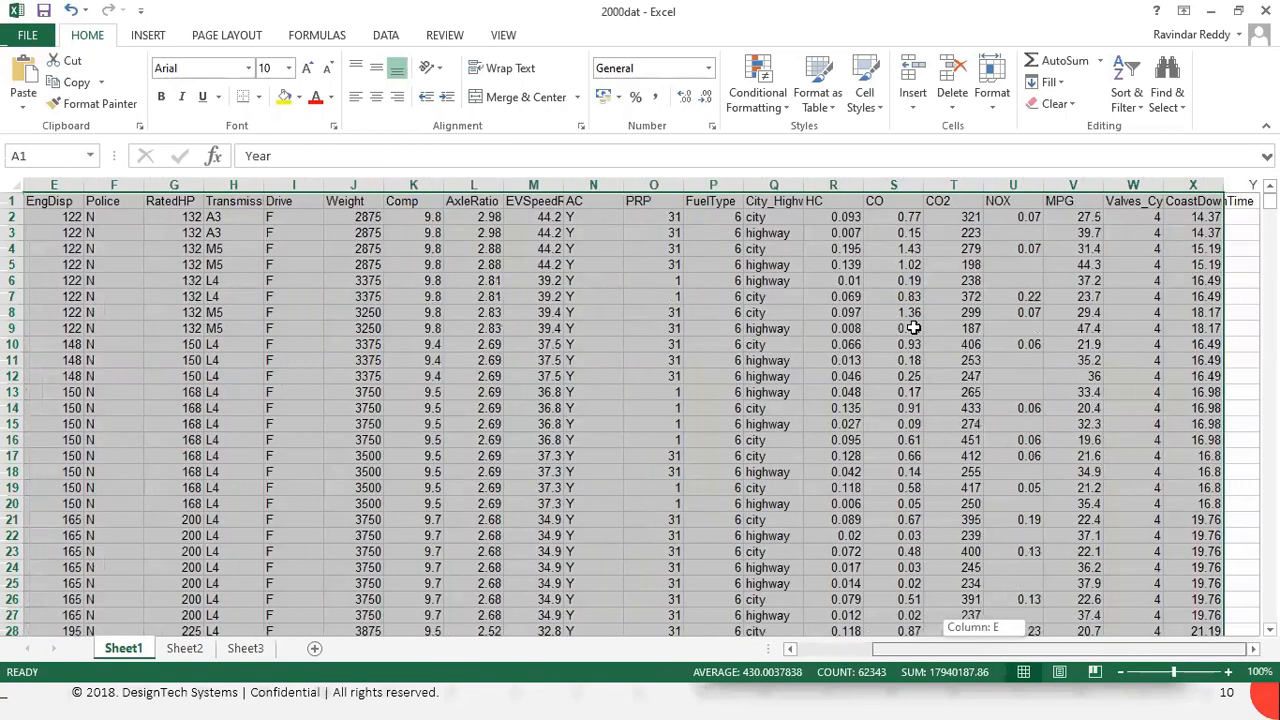
scroll(913, 328, "down", 15)
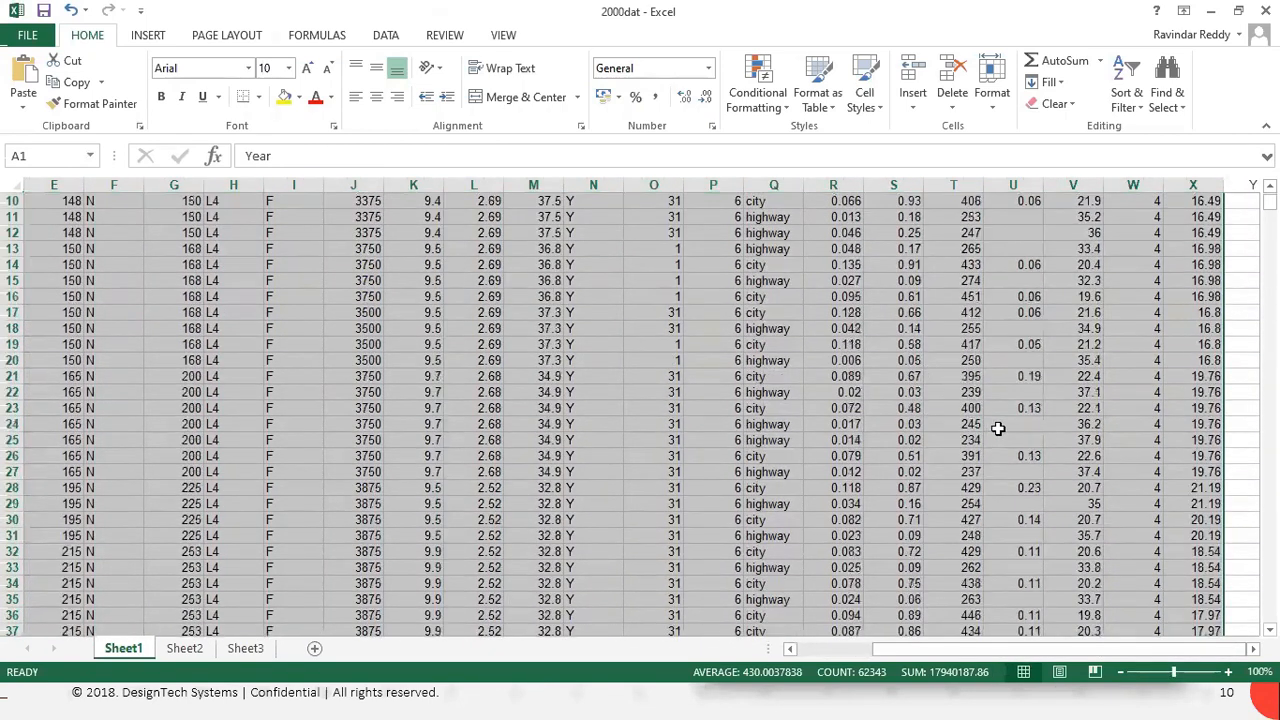
scroll(985, 468, "down", 20)
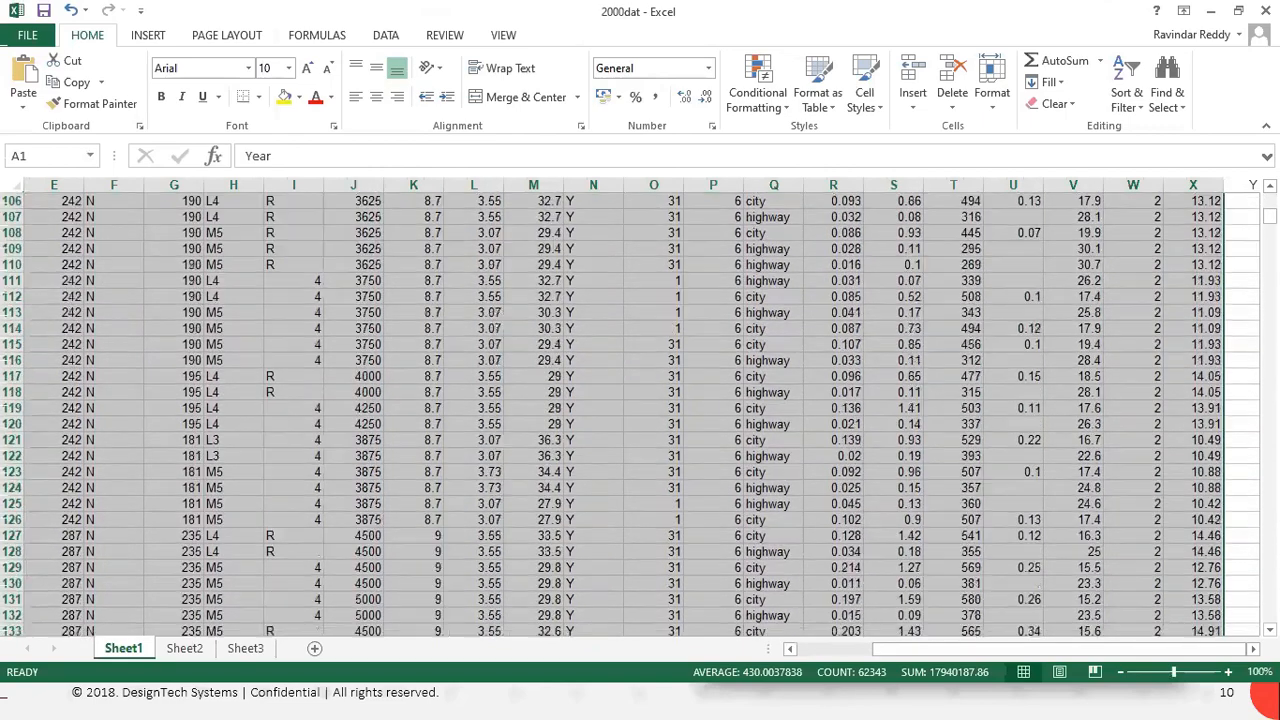
scroll(612, 415, "down", 8)
left_click_drag(1268, 222, 1268, 198)
left_click(1265, 11)
left_click(634, 373)
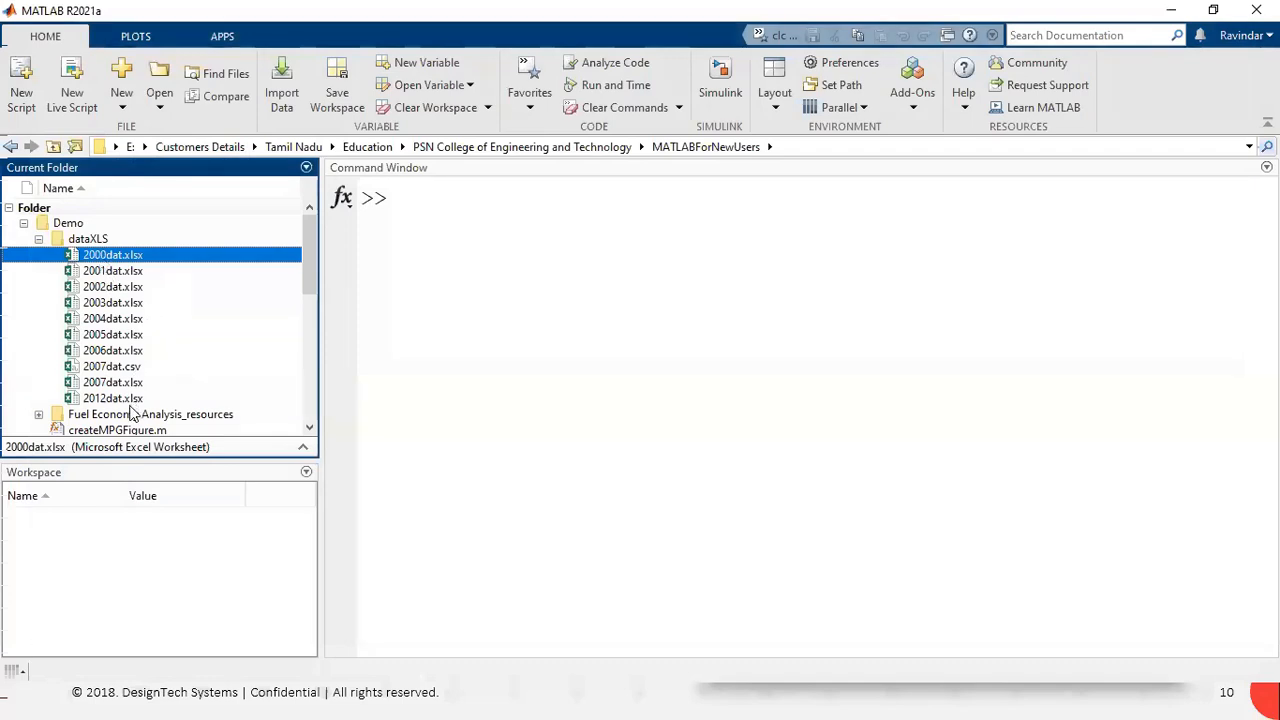
Open 2001dat.xlsx from the dataXLS folder outside MATLAB in Excel and examine its rows and columns through CoastDownTime.
right_click(126, 272)
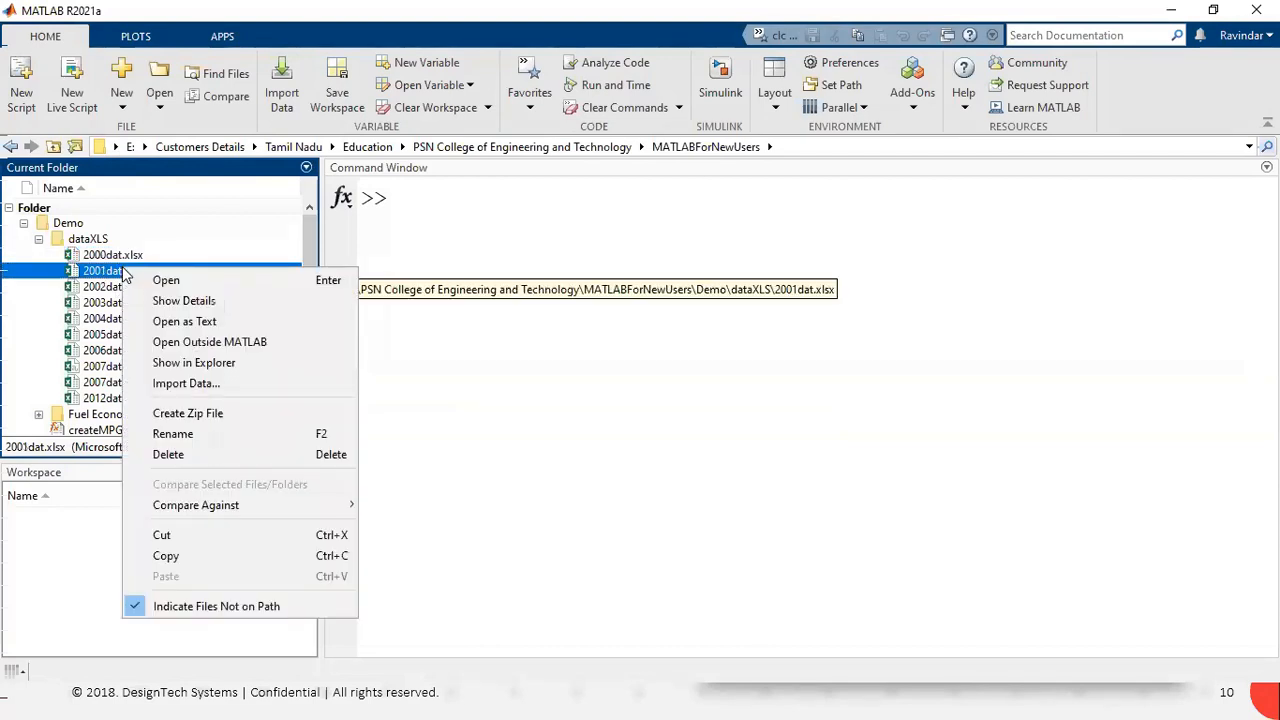
left_click(231, 341)
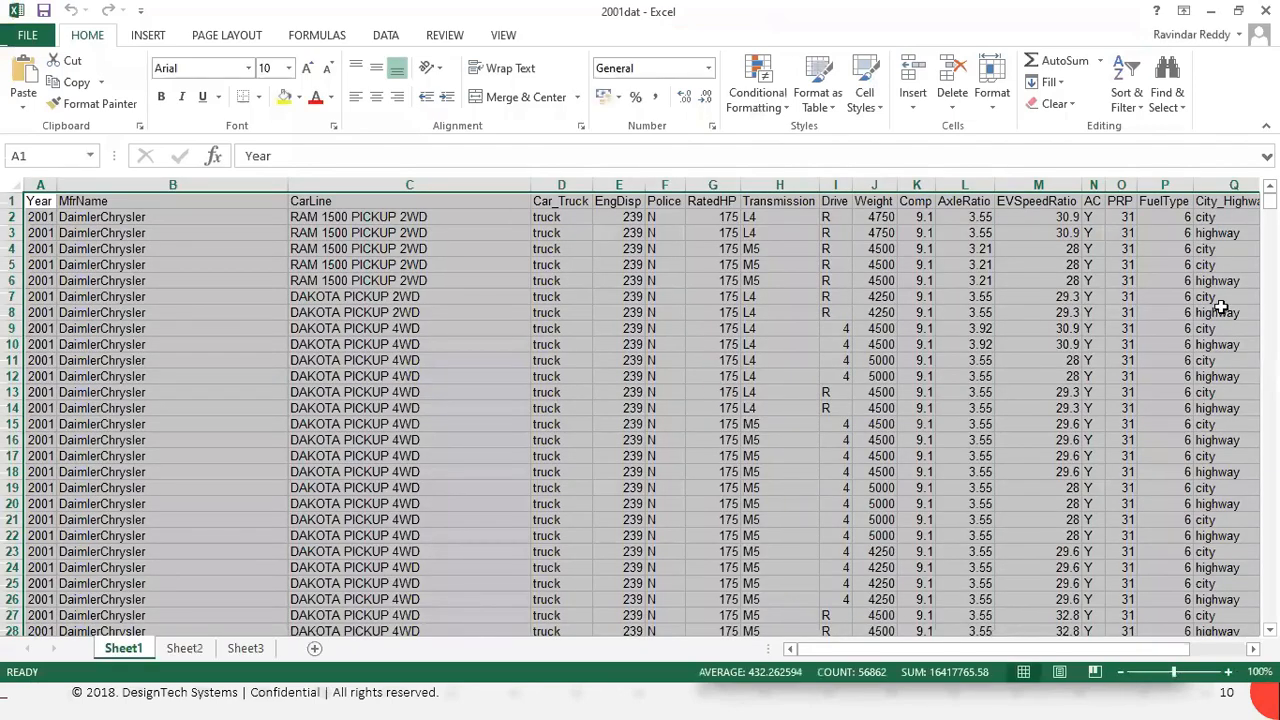
scroll(42, 256, "down", 6)
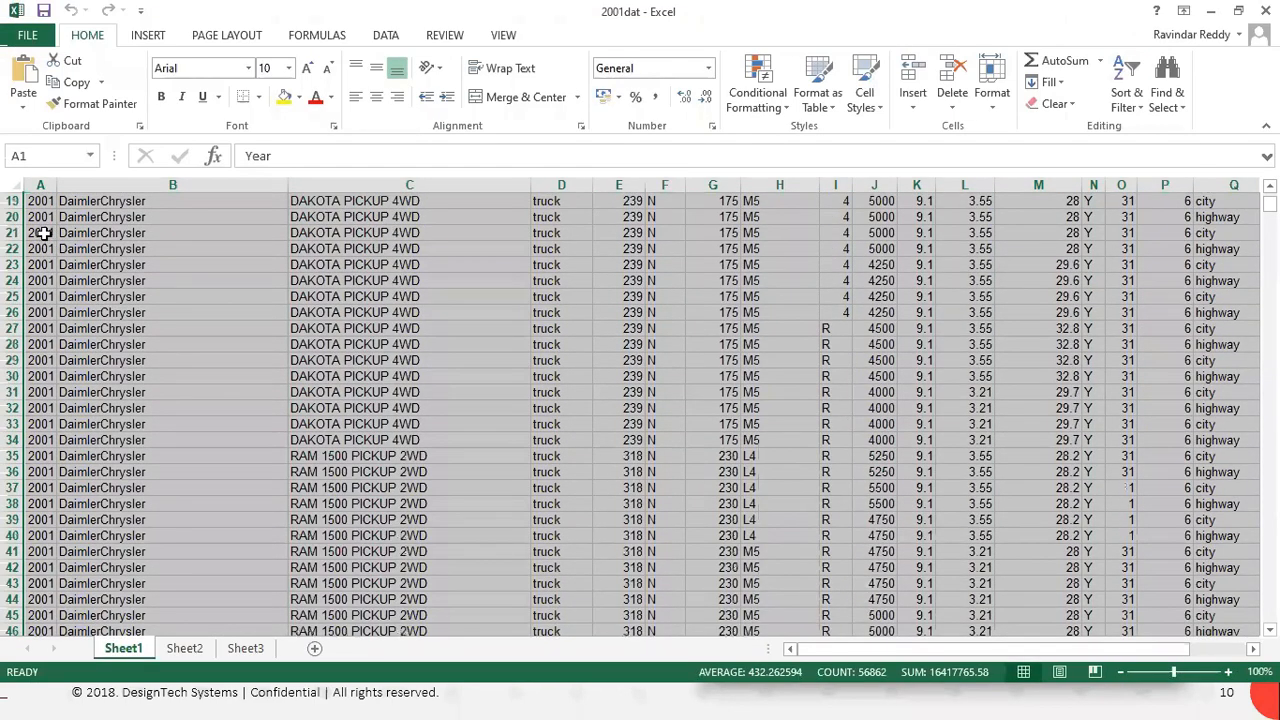
scroll(42, 234, "up", 6)
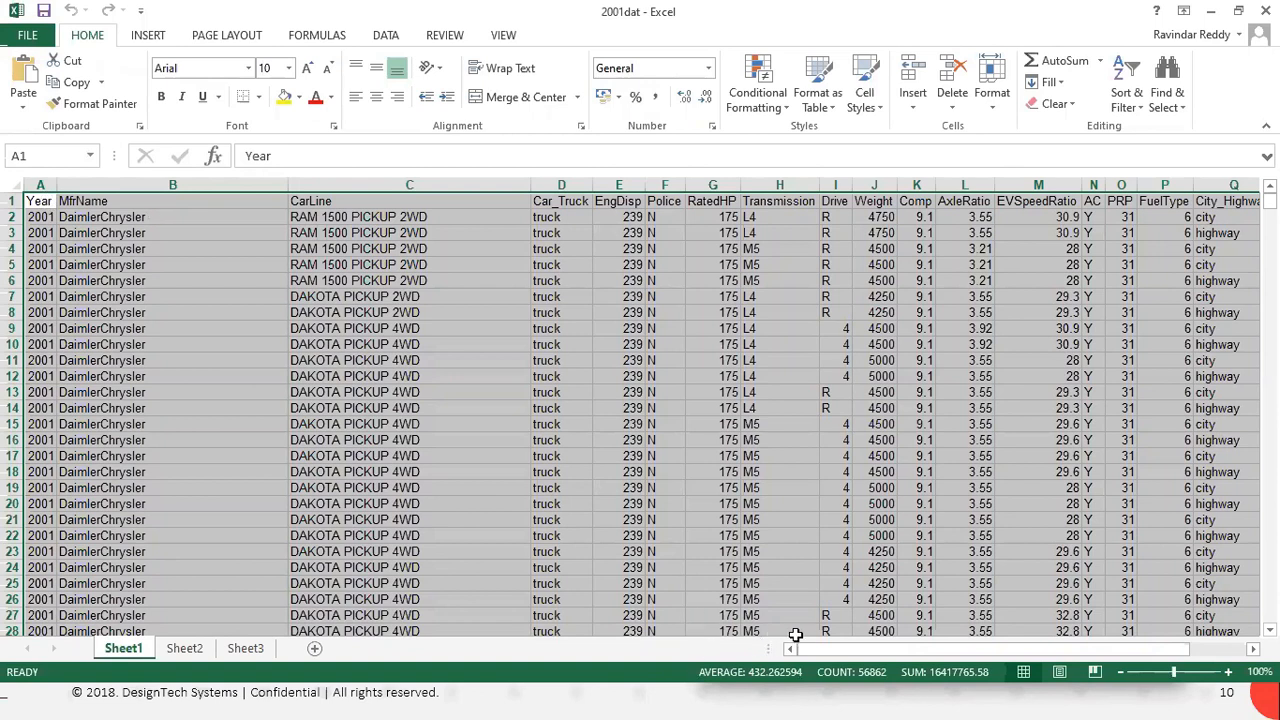
left_click_drag(829, 650, 927, 650)
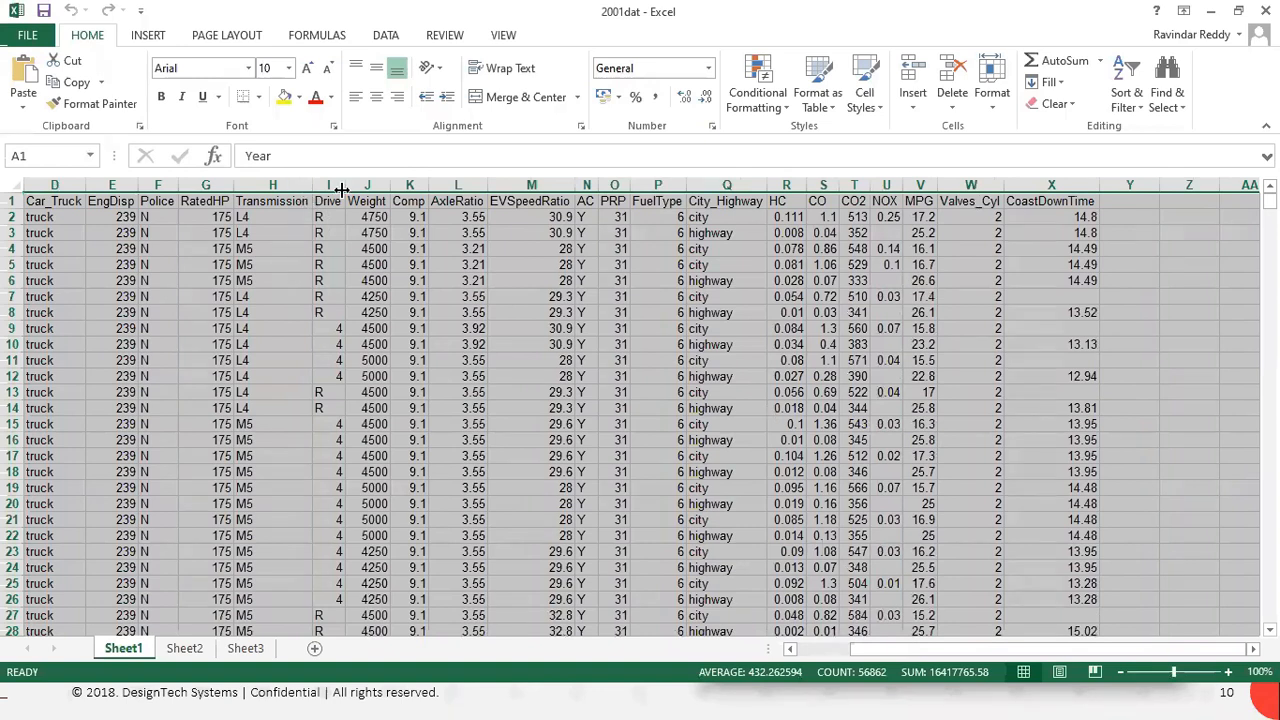
Select the Drive, EVSpeedRatio and City_Highway columns in turn to point them out, and close the 2001dat workbook.
left_click(298, 187)
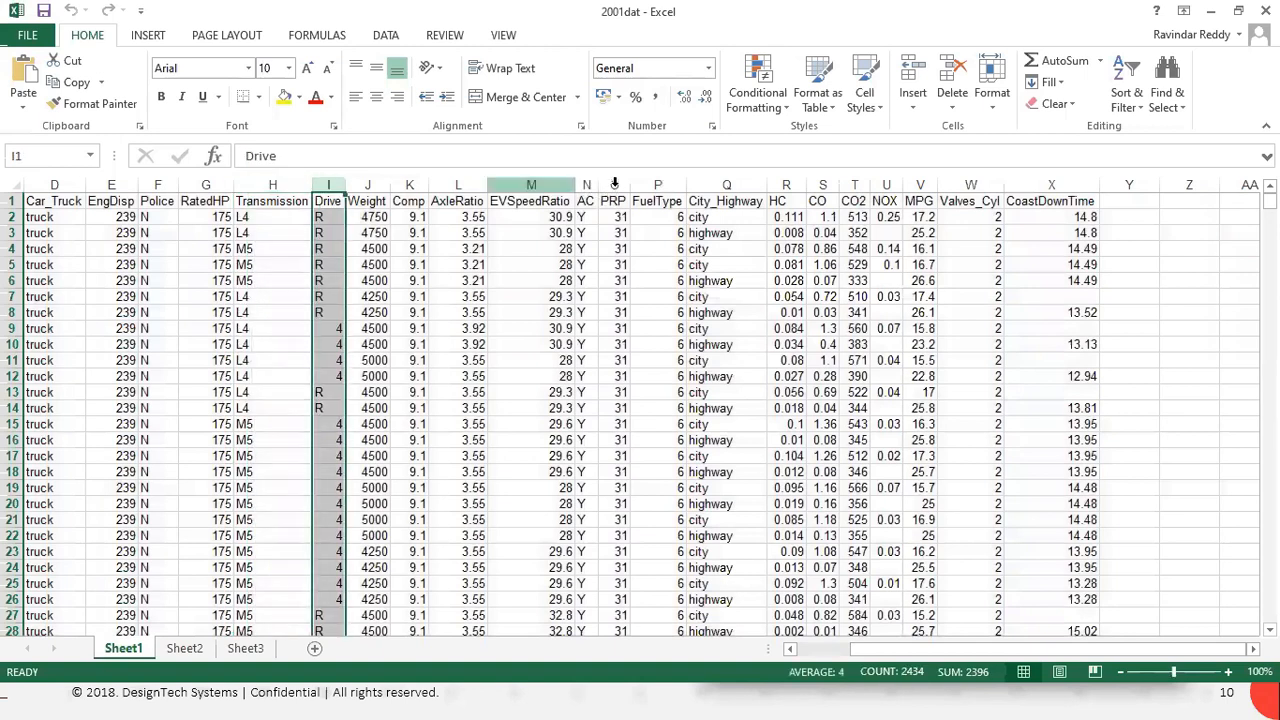
left_click(614, 184)
left_click(642, 198)
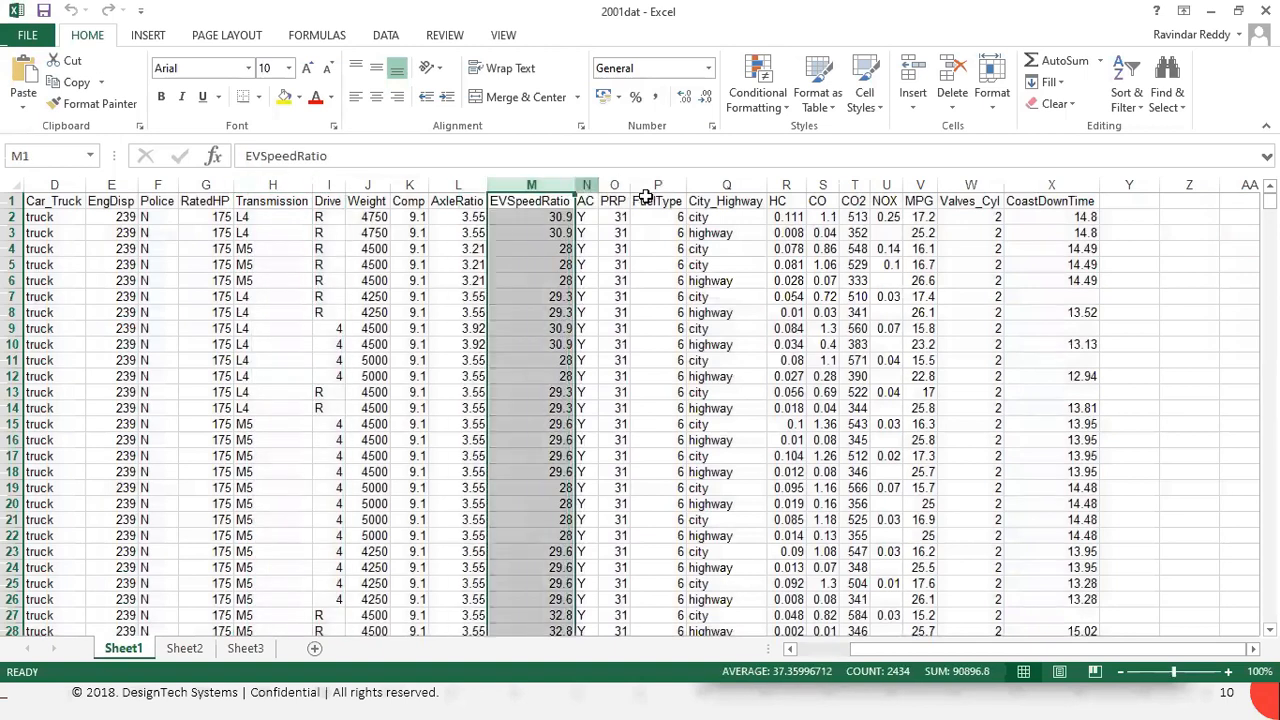
left_click(736, 183)
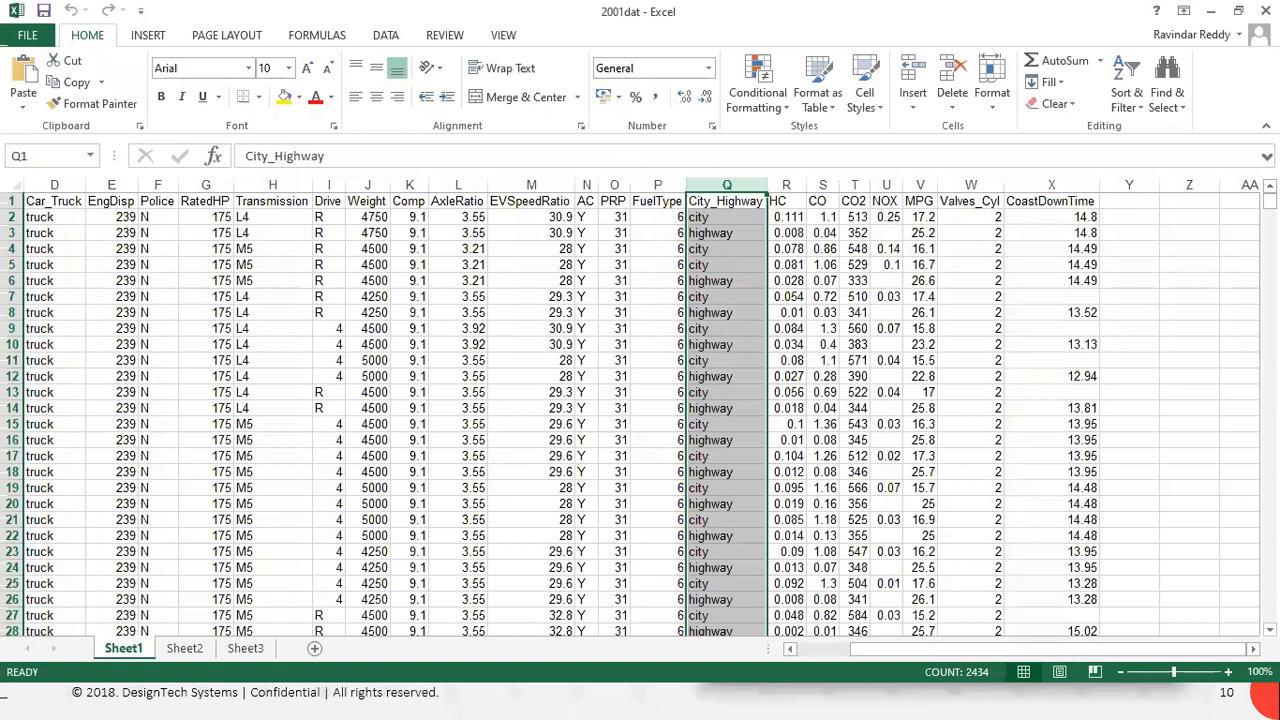
left_click(1265, 10)
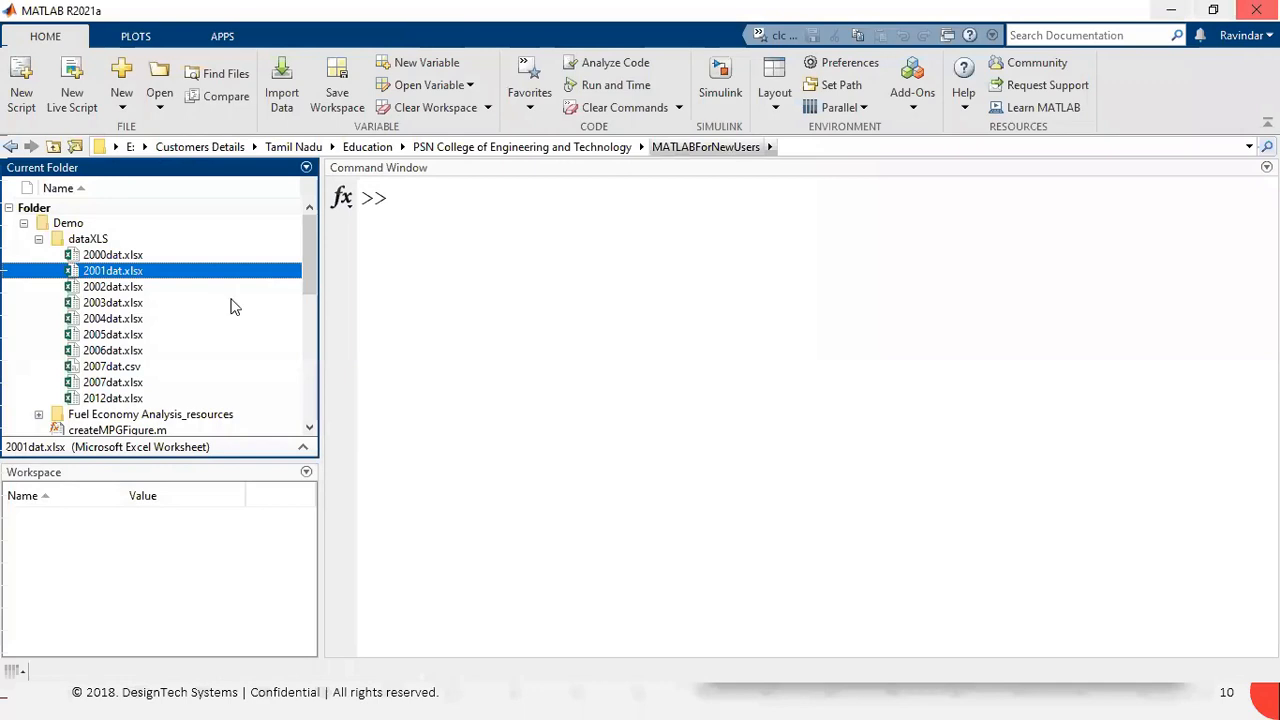
double_click(110, 273)
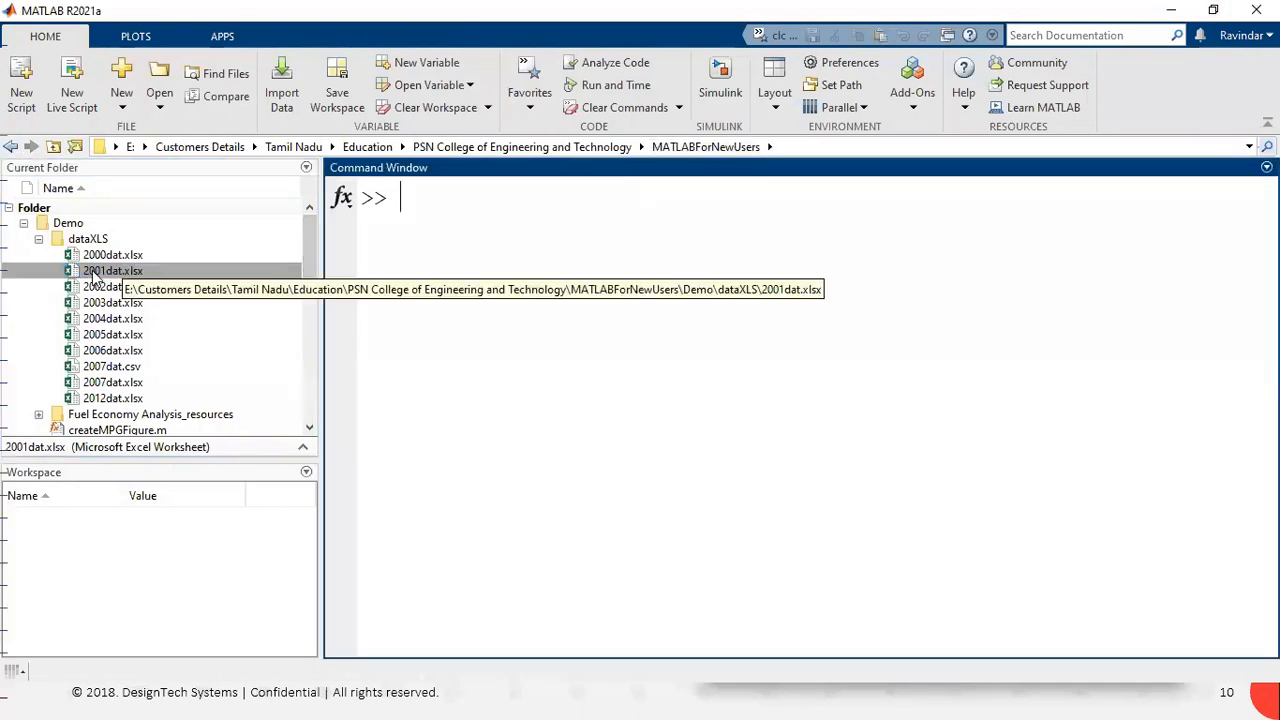
left_click(135, 36)
left_click(73, 43)
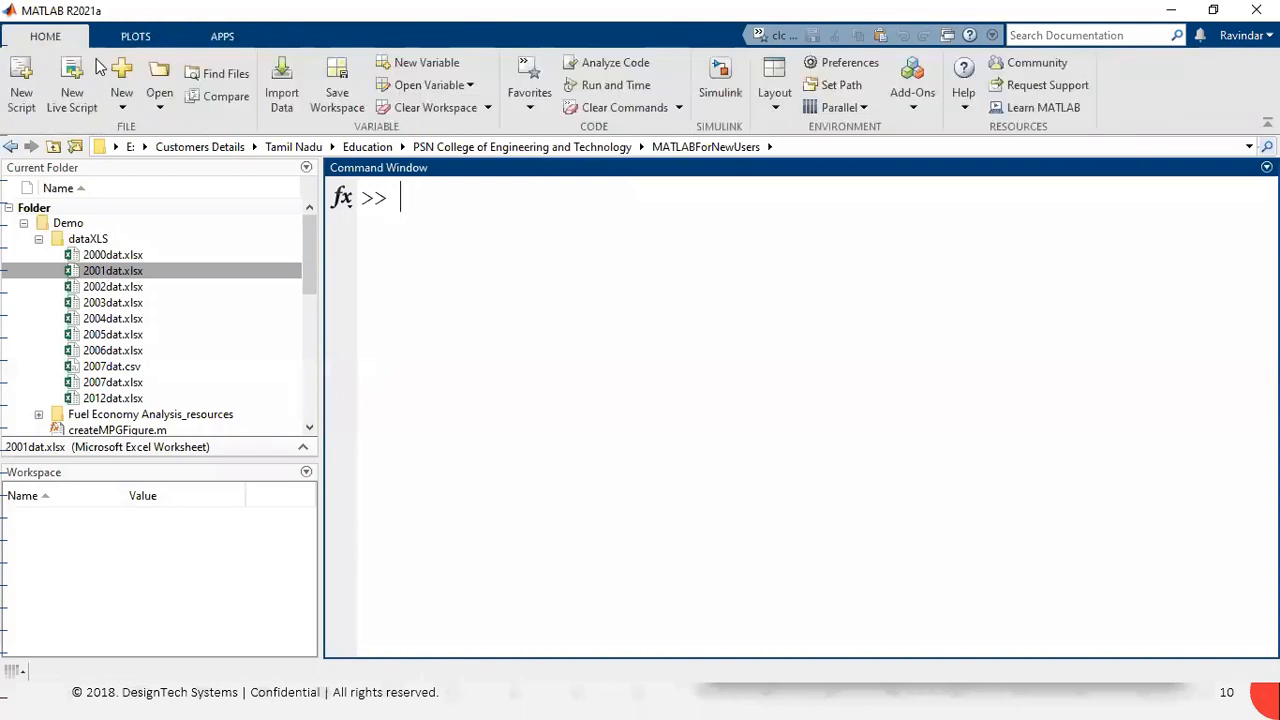
left_click(286, 97)
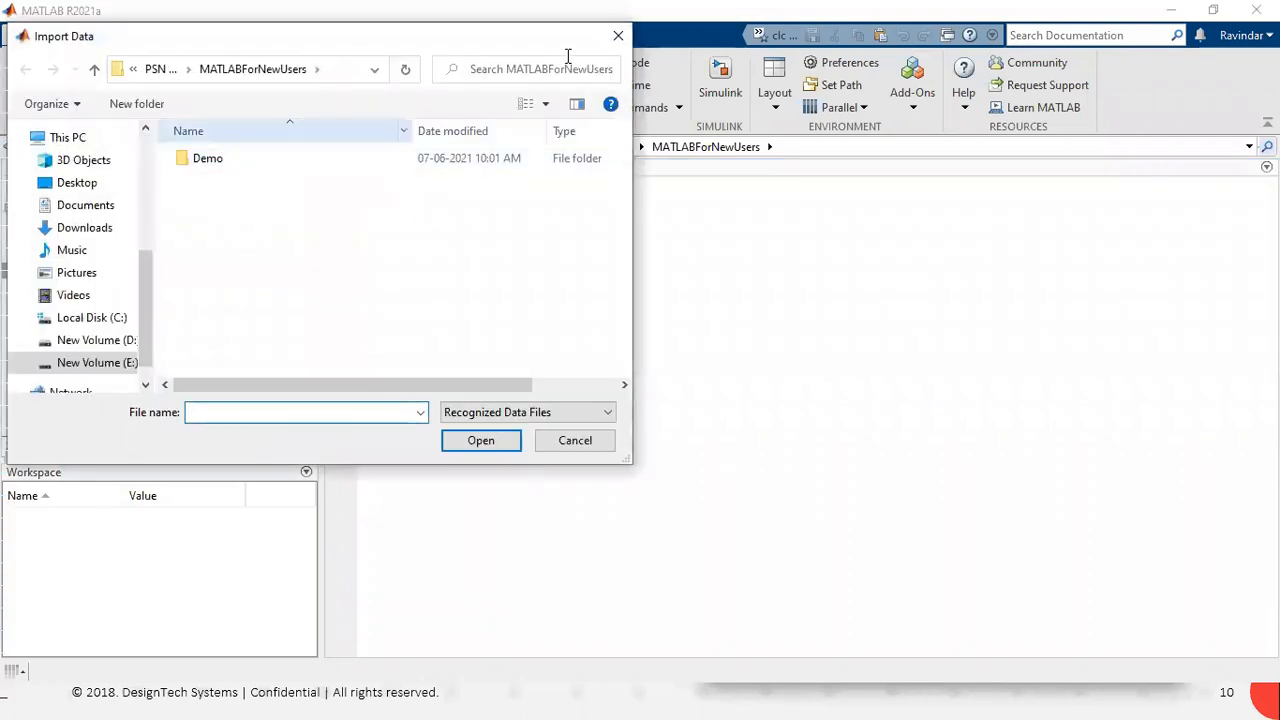
key("Escape")
Load 2000dat.xlsx from Demo's dataXLS subfolder with Import Data and minimise the import window.
left_click(288, 102)
double_click(216, 163)
double_click(217, 162)
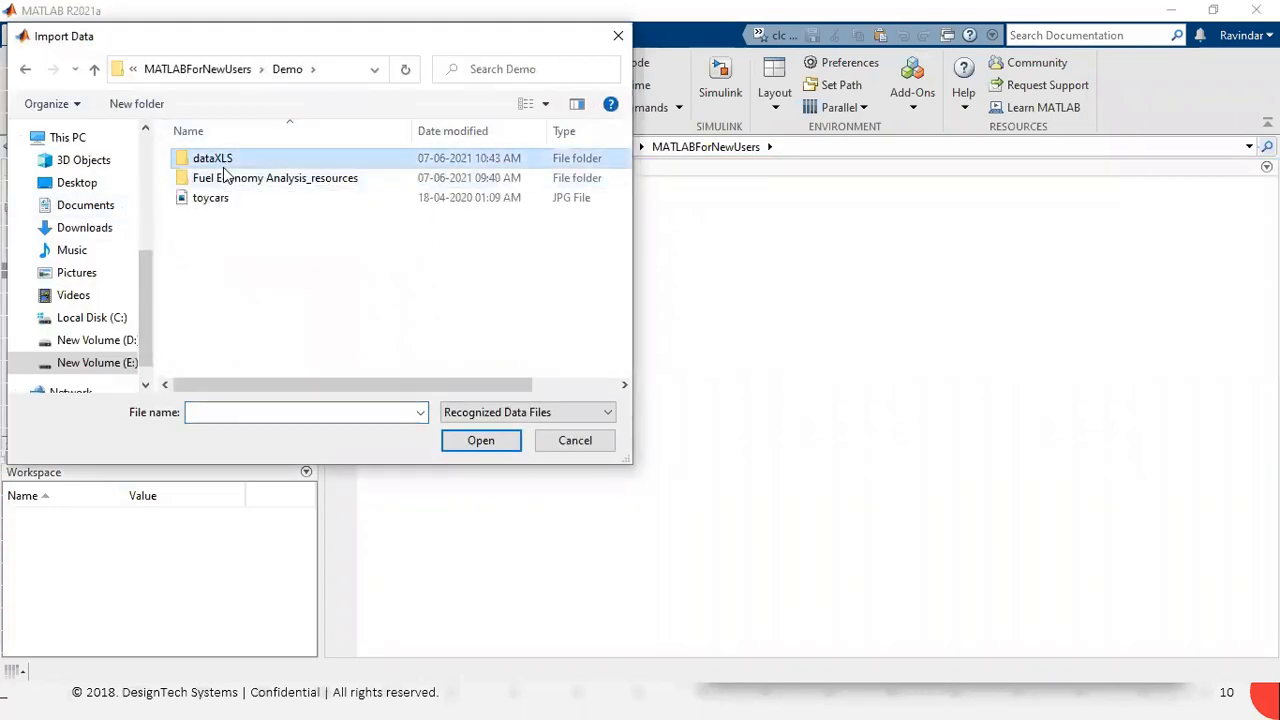
left_click(260, 158)
left_click(484, 440)
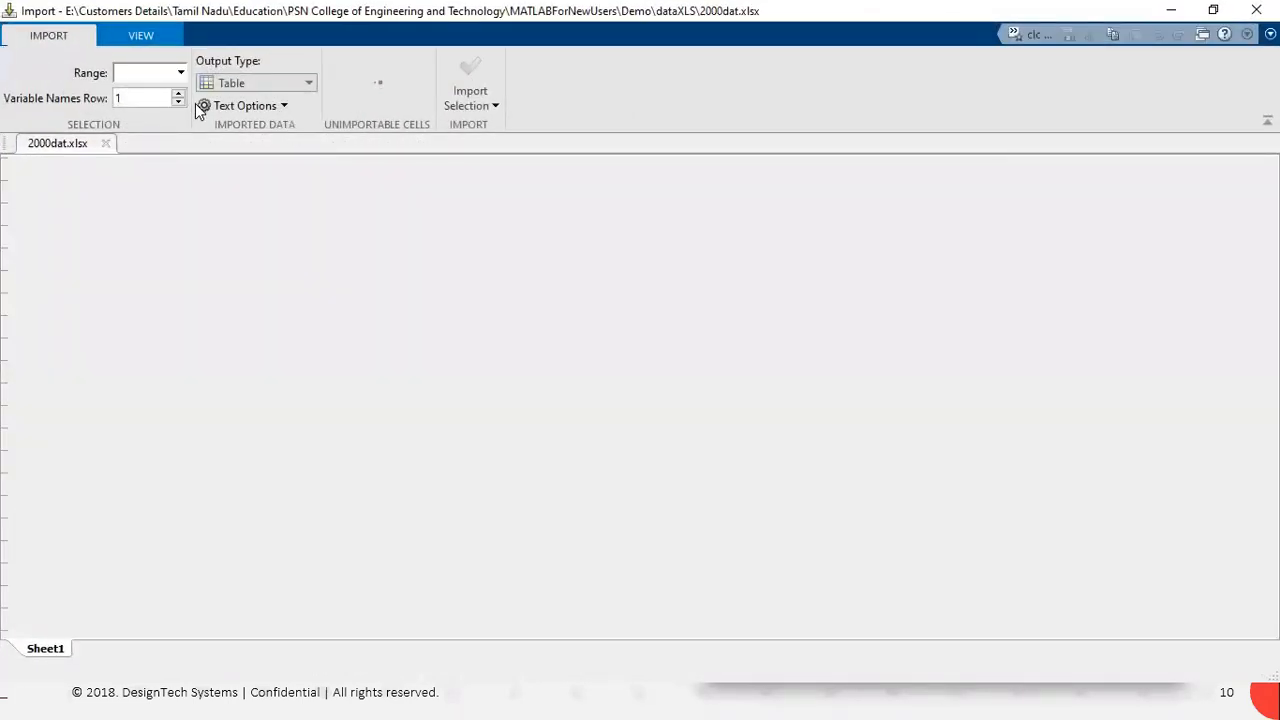
left_click(1168, 12)
View the Command Window's completion suggestions for import and clear the command line.
type("impo")
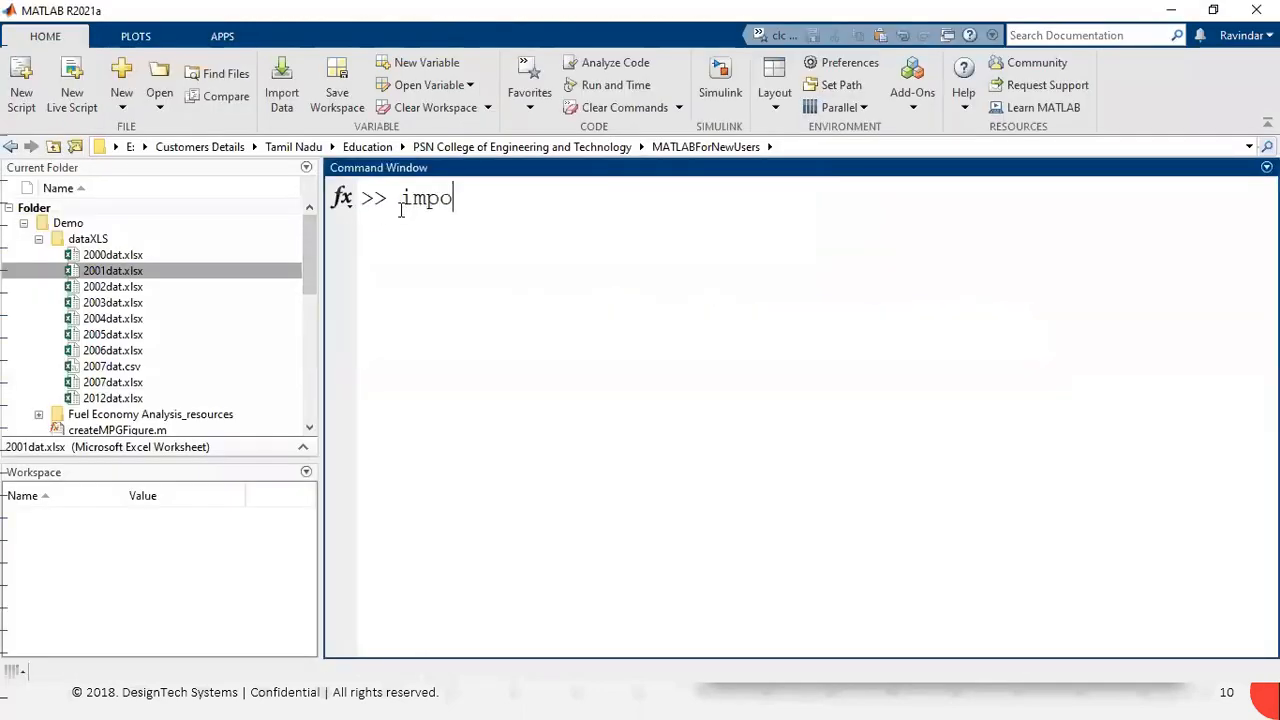
key("Tab")
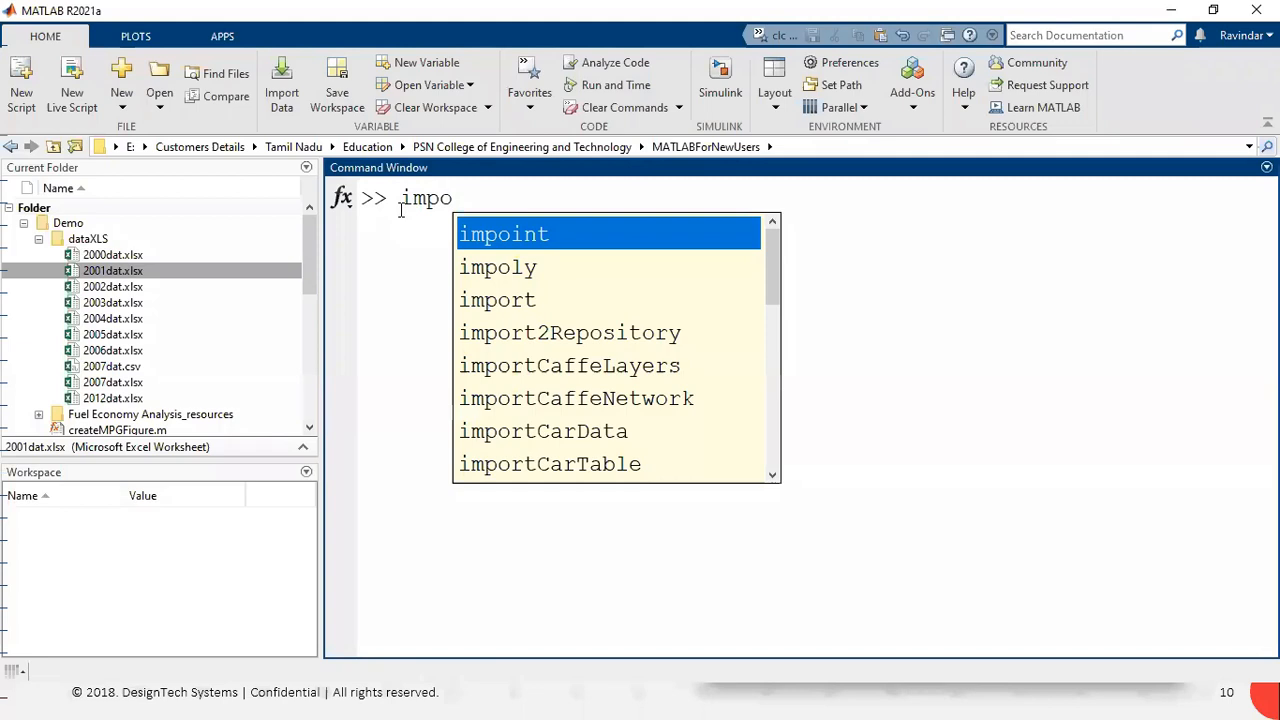
type("rt")
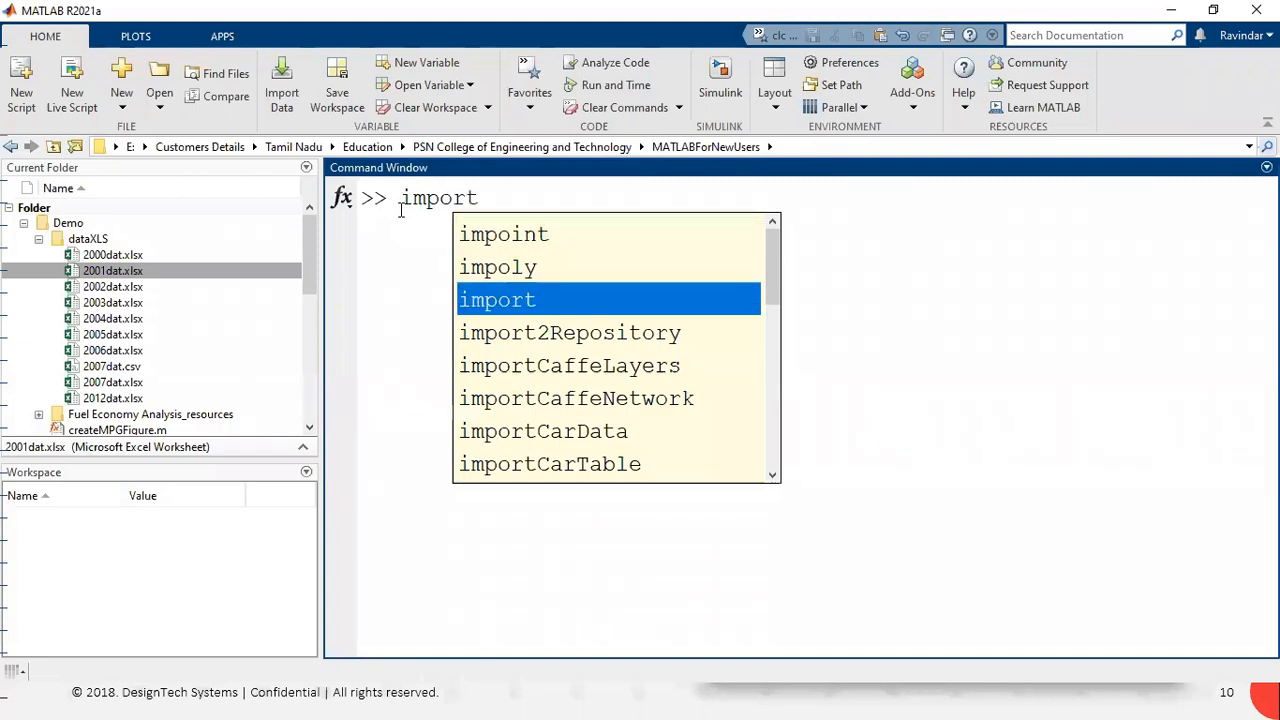
key("Tab")
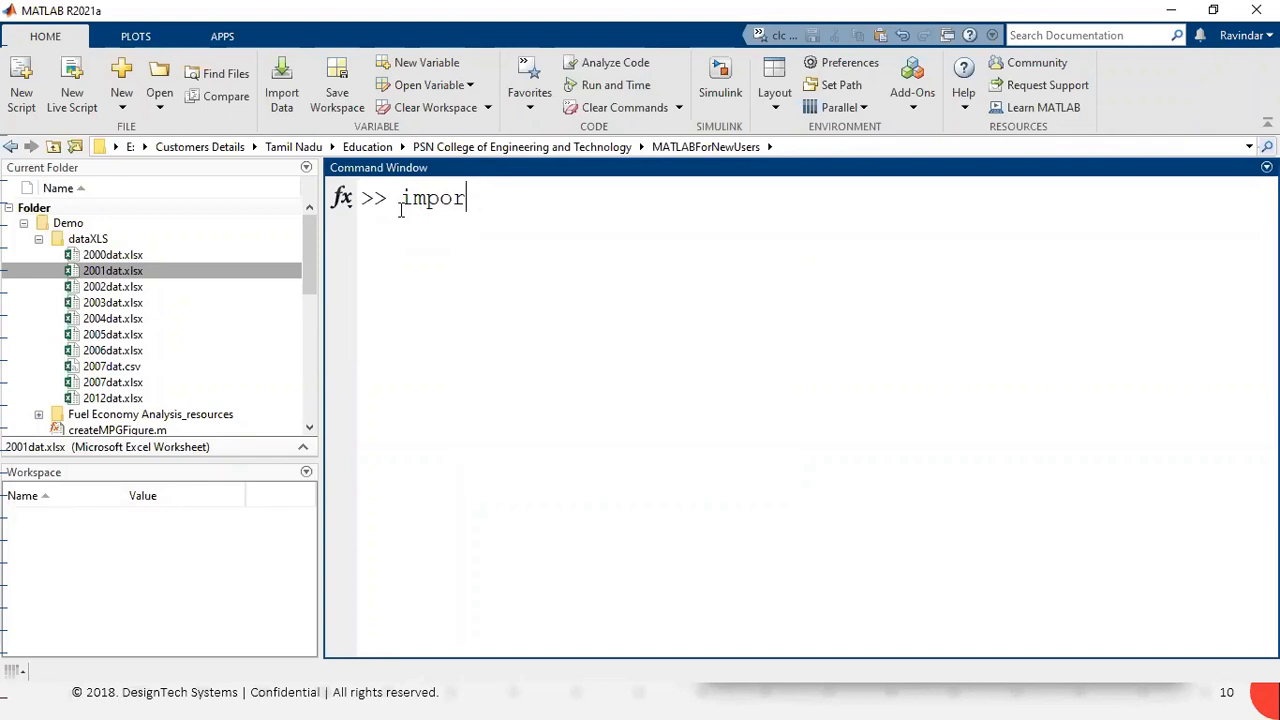
key("Escape")
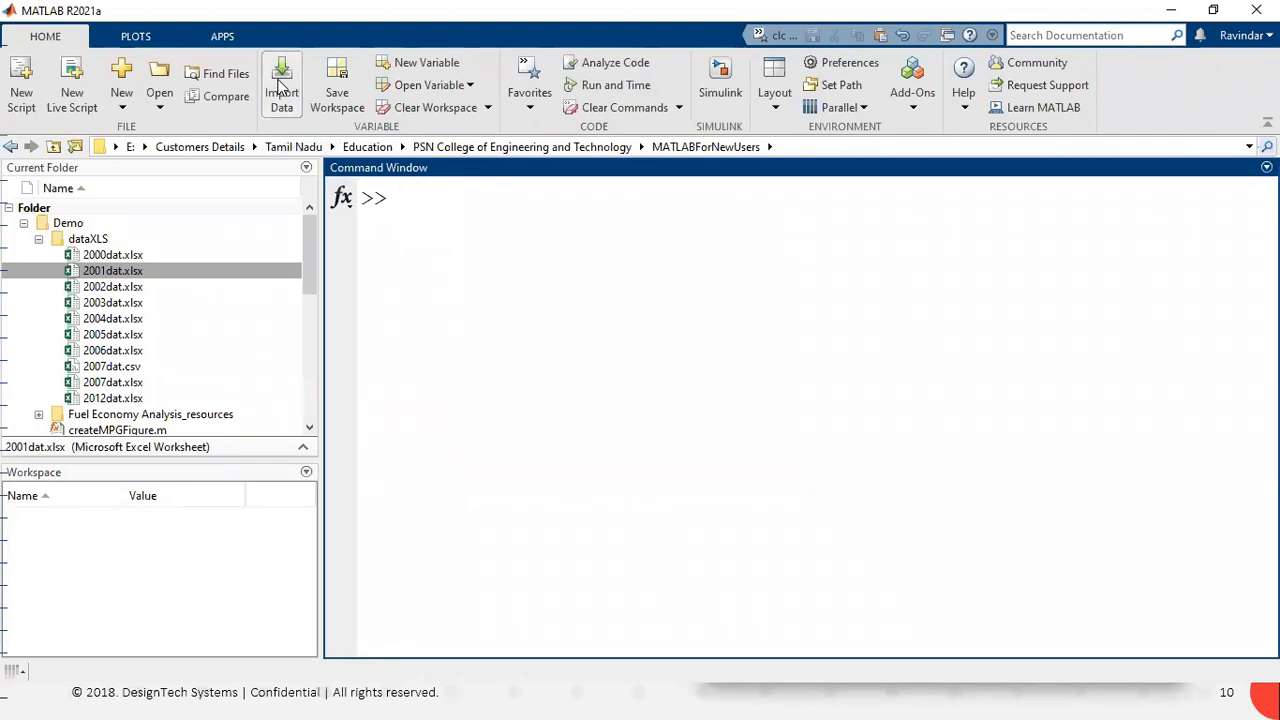
Reopen Import Data and open 2000dat.xlsx from the Demo folder's dataXLS subfolder for import.
left_click(281, 88)
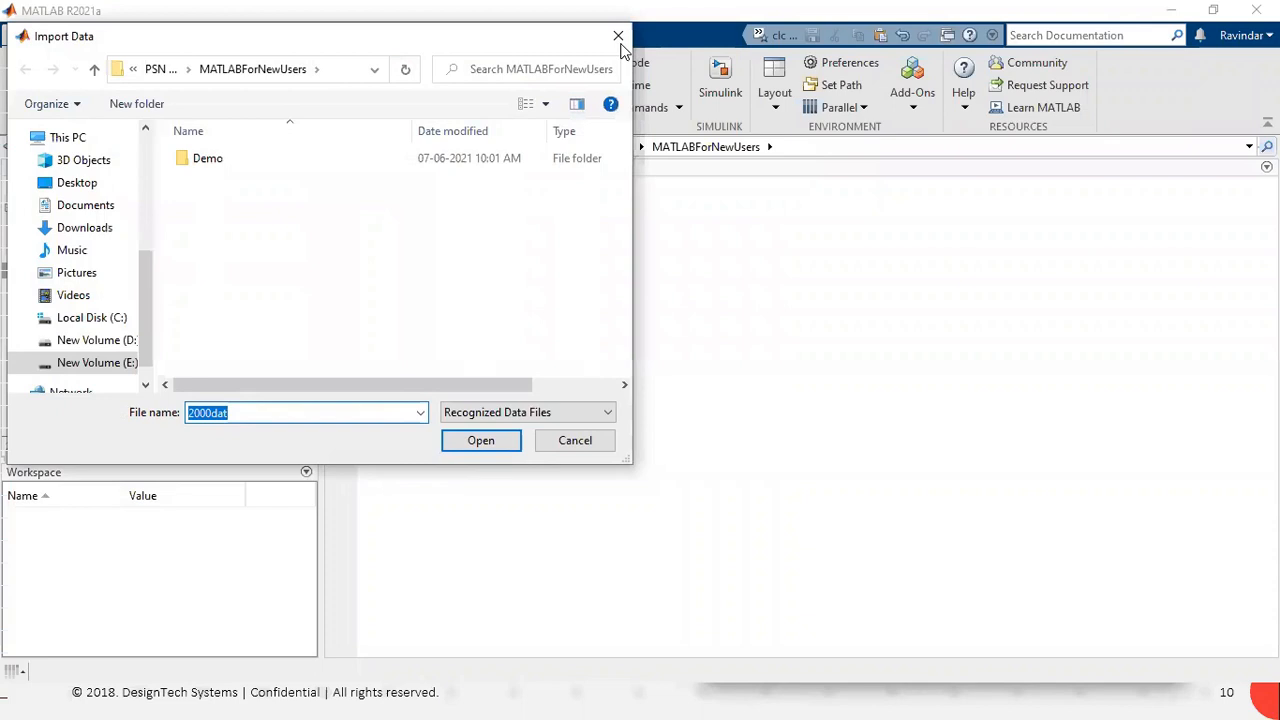
left_click(614, 36)
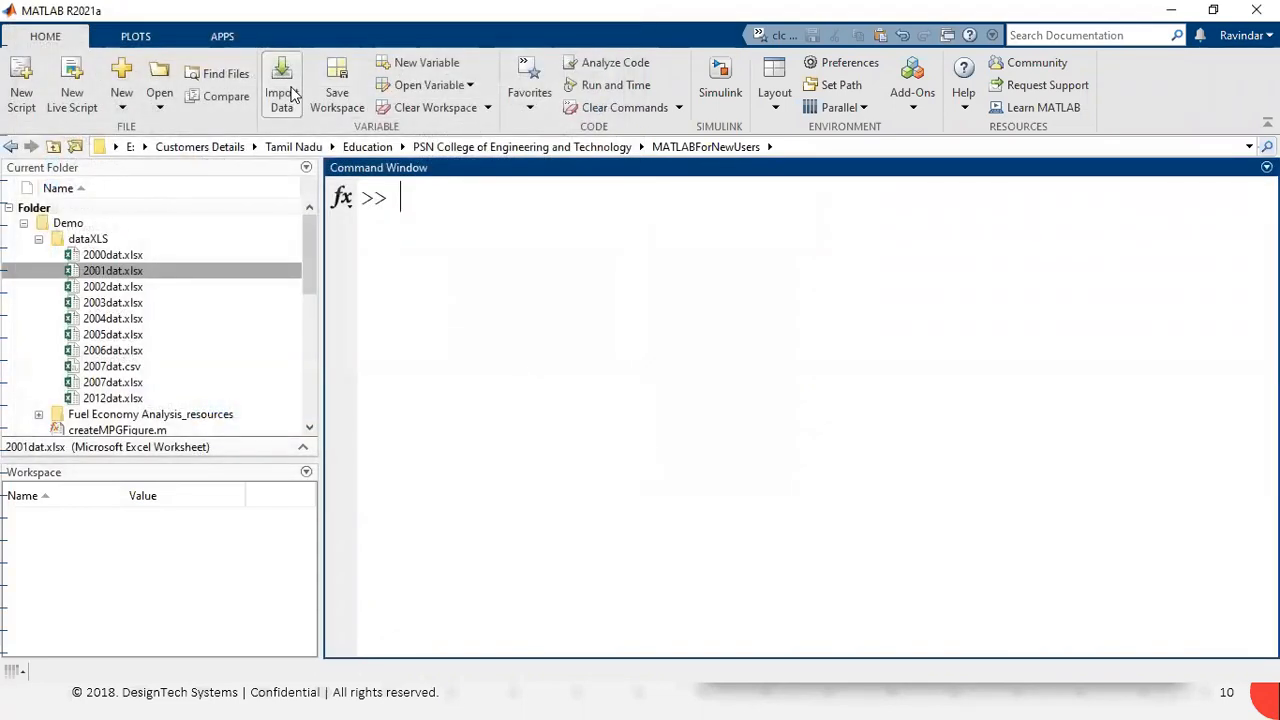
left_click(298, 84)
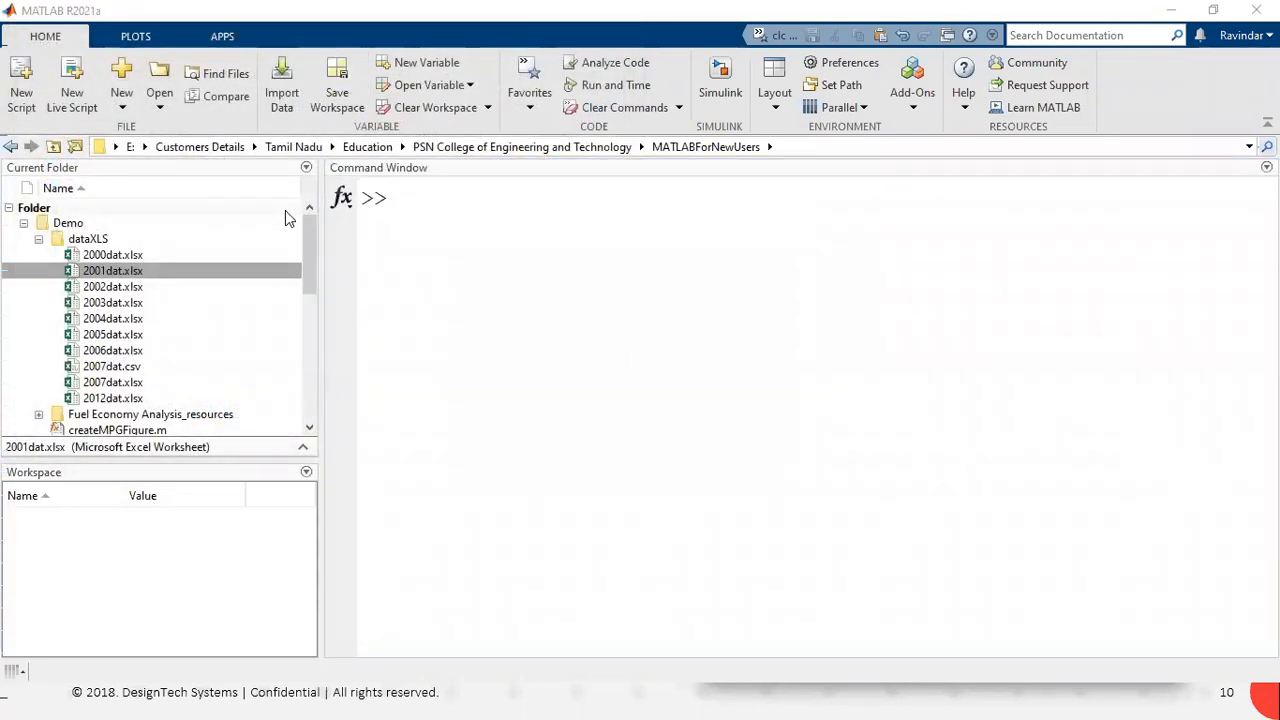
double_click(218, 160)
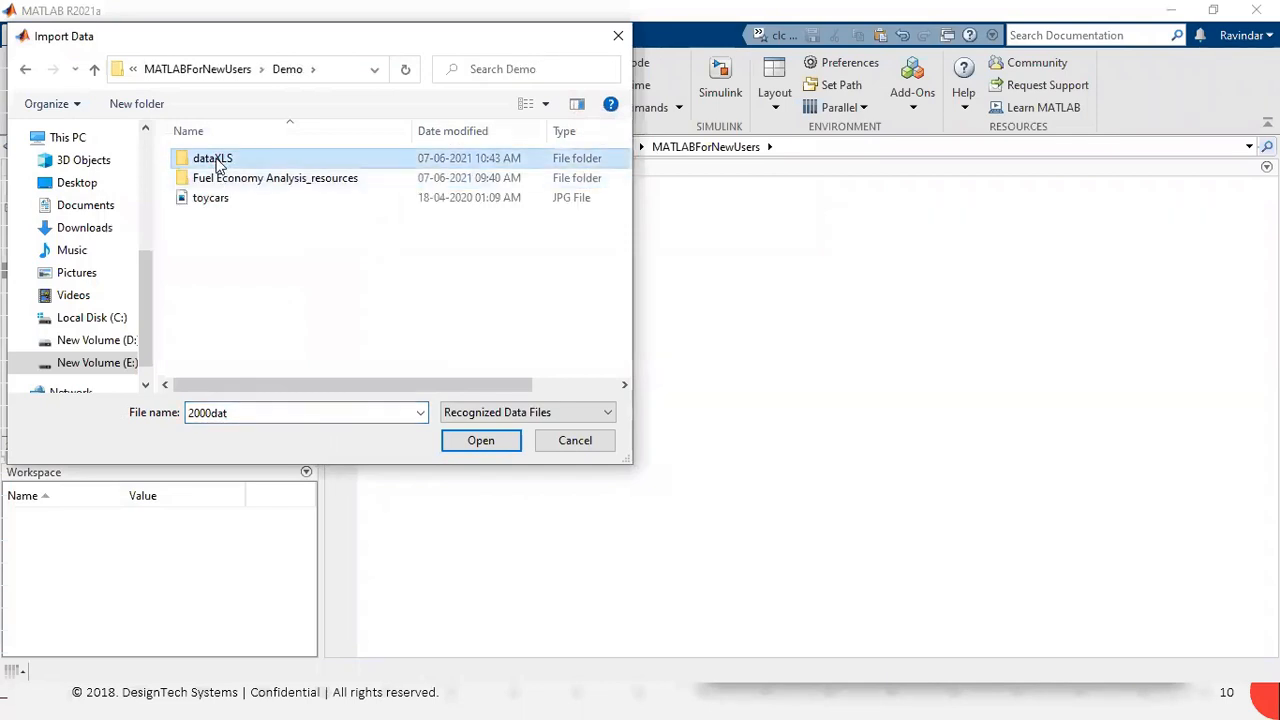
double_click(216, 160)
left_click(481, 441)
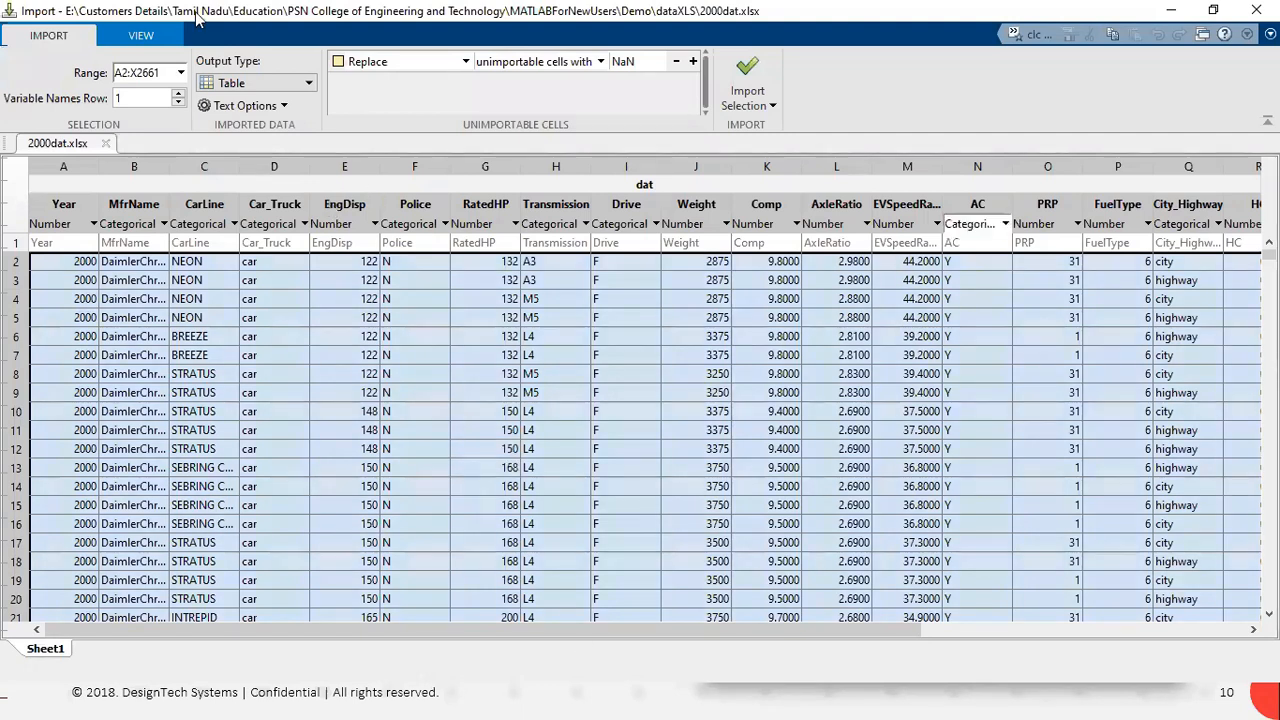
Review the range, output type and unimportable-cell options, choosing Table as output type and Replace for unimportable cells.
left_click(181, 73)
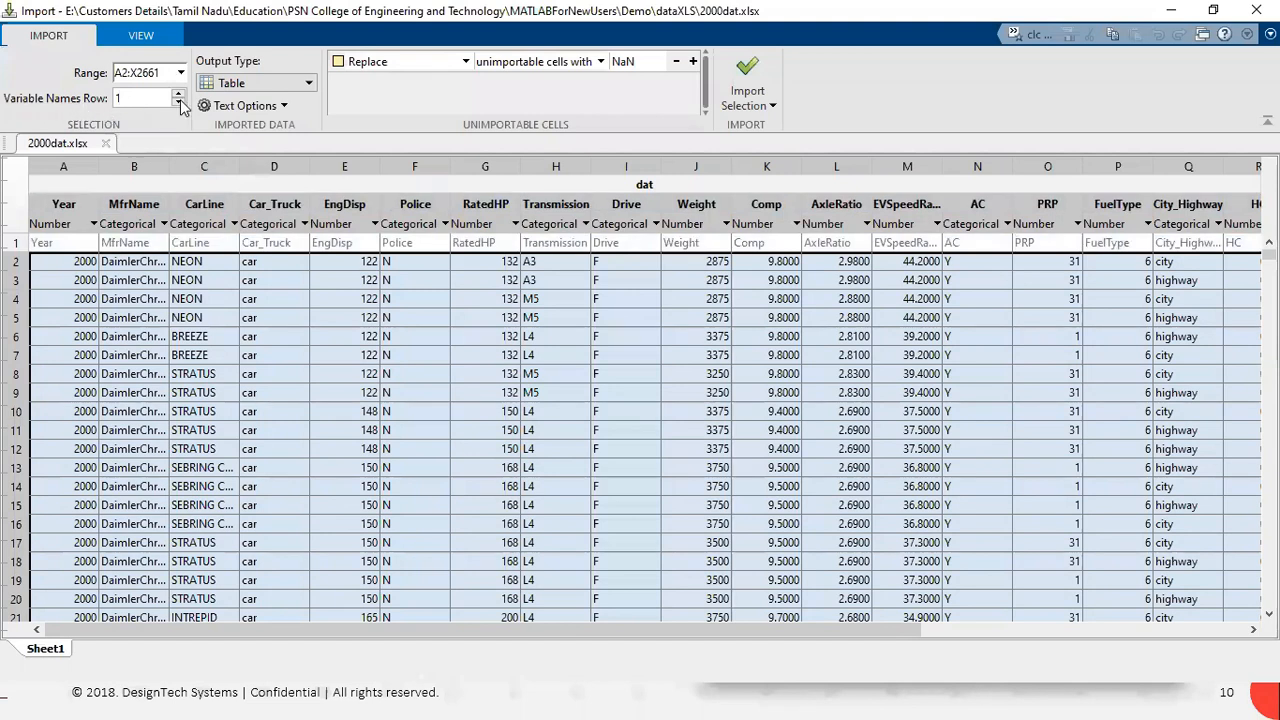
left_click(240, 86)
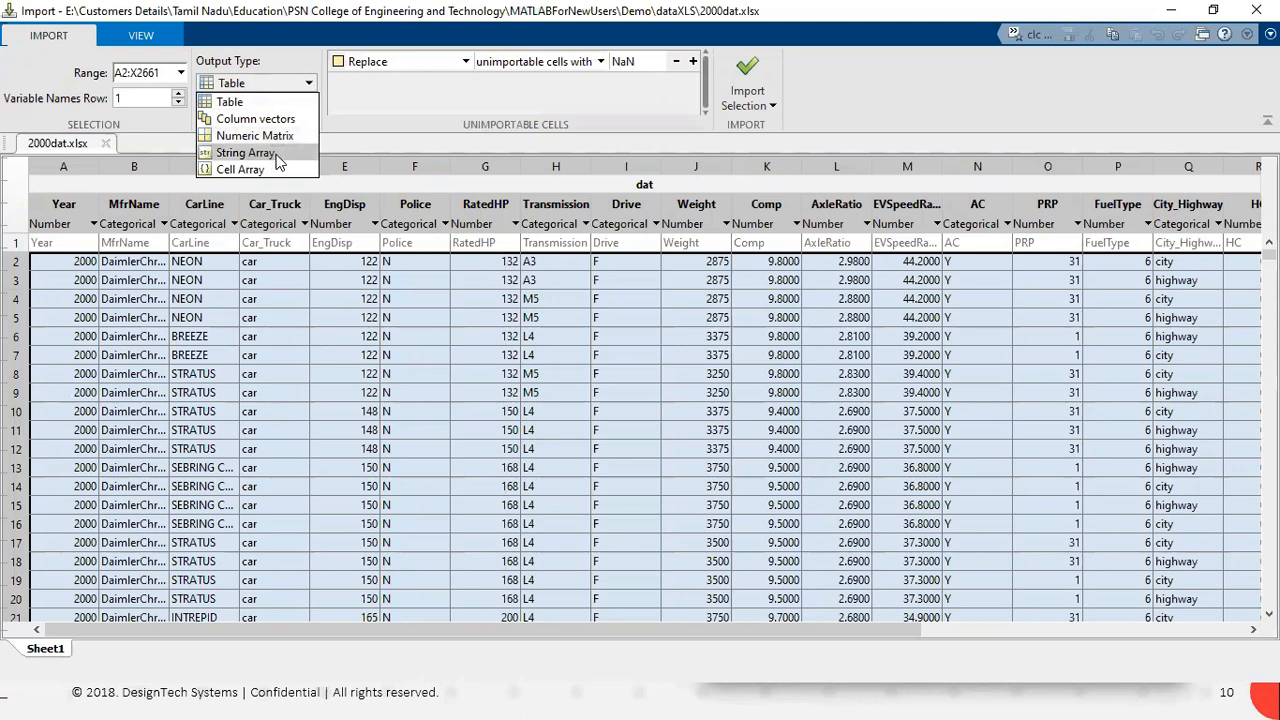
left_click(250, 103)
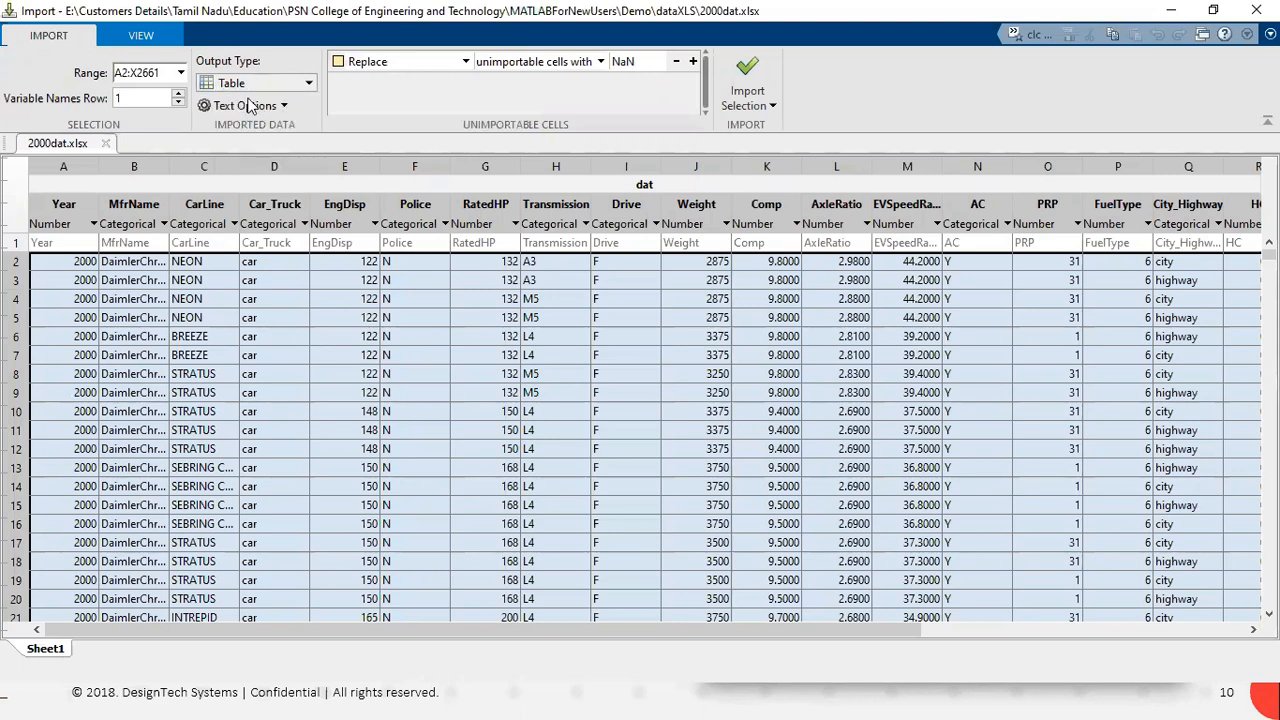
left_click(375, 64)
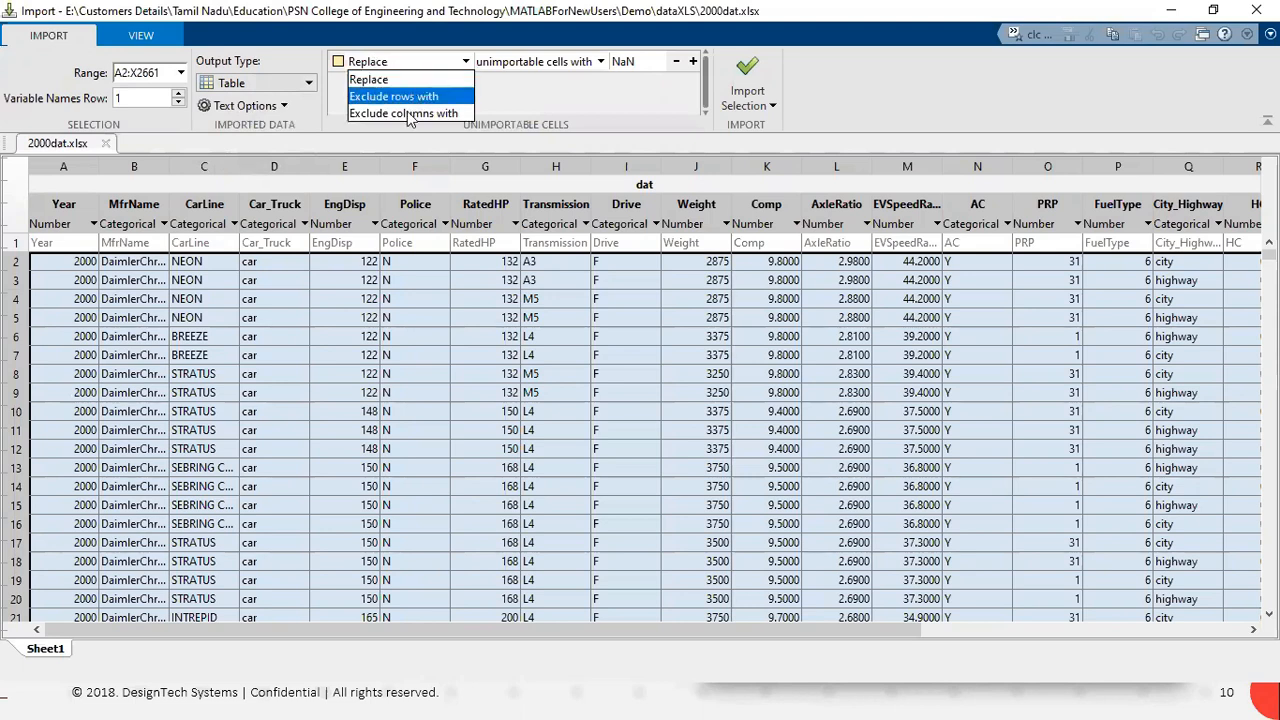
left_click(398, 79)
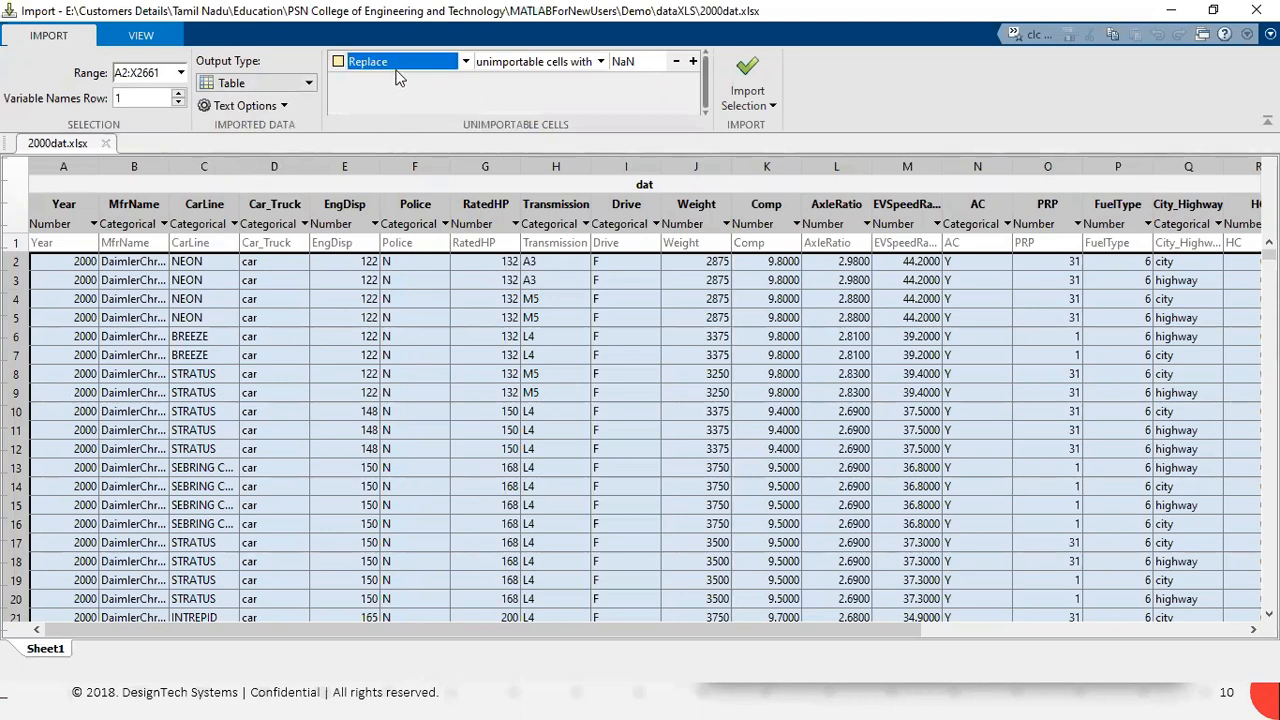
Keep the replacement rule on unimportable cells with NaN and generate an import function for the 2000dat.xlsx selection.
left_click(598, 62)
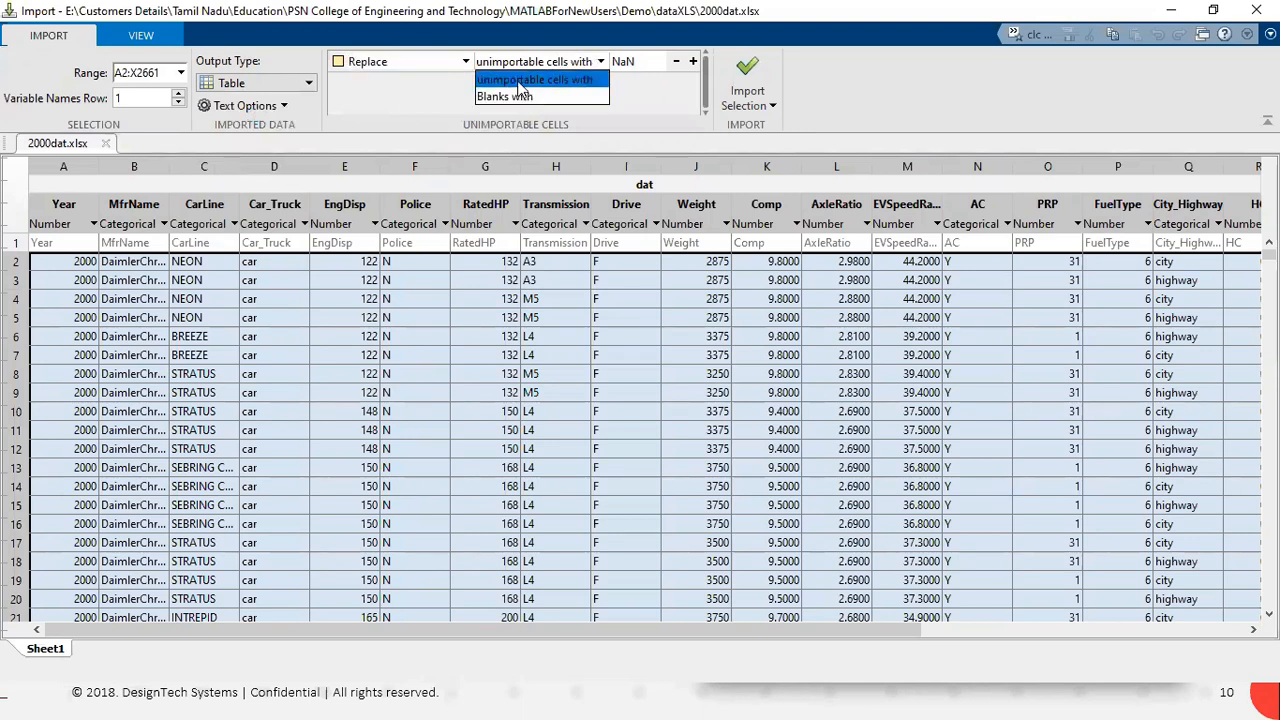
left_click(518, 84)
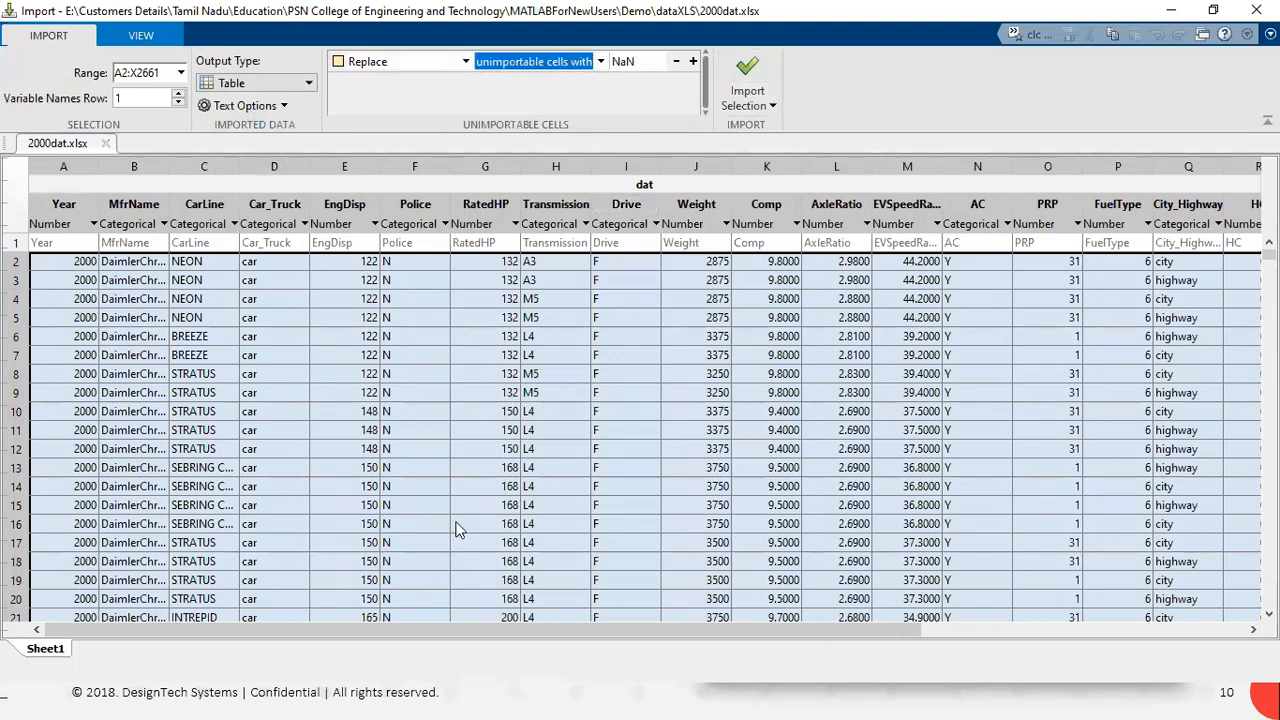
left_click(773, 107)
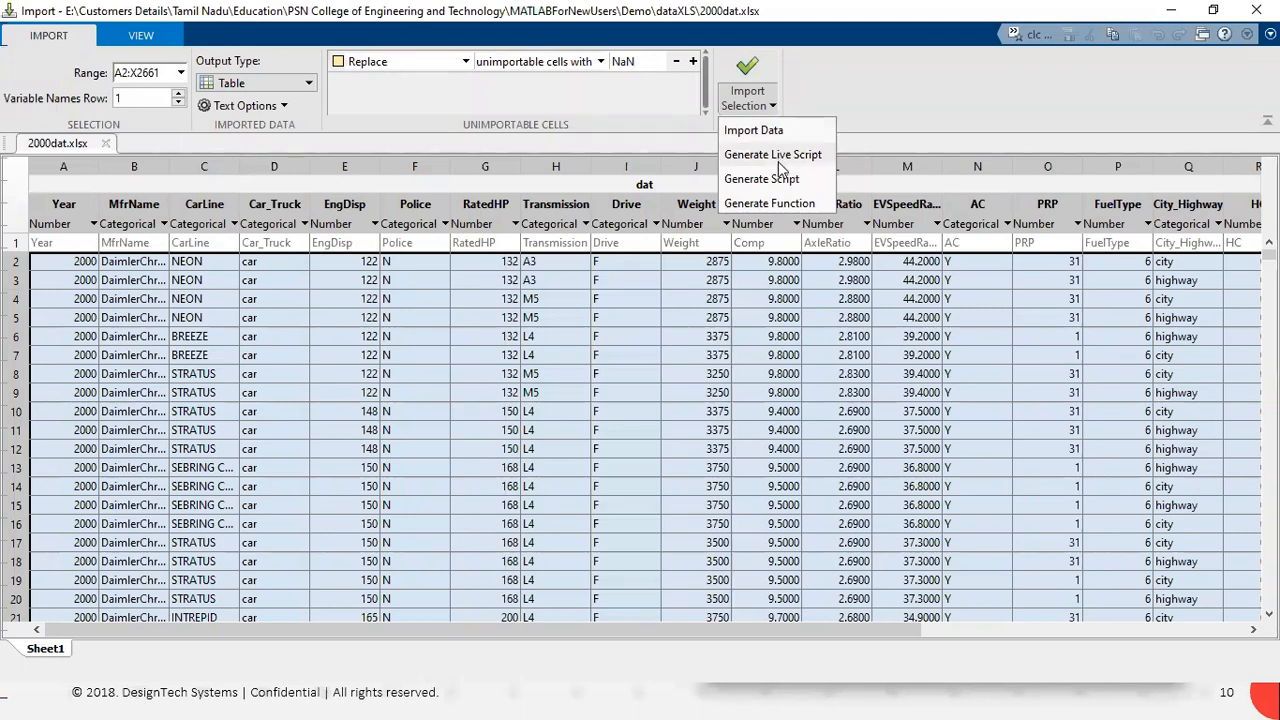
left_click(750, 204)
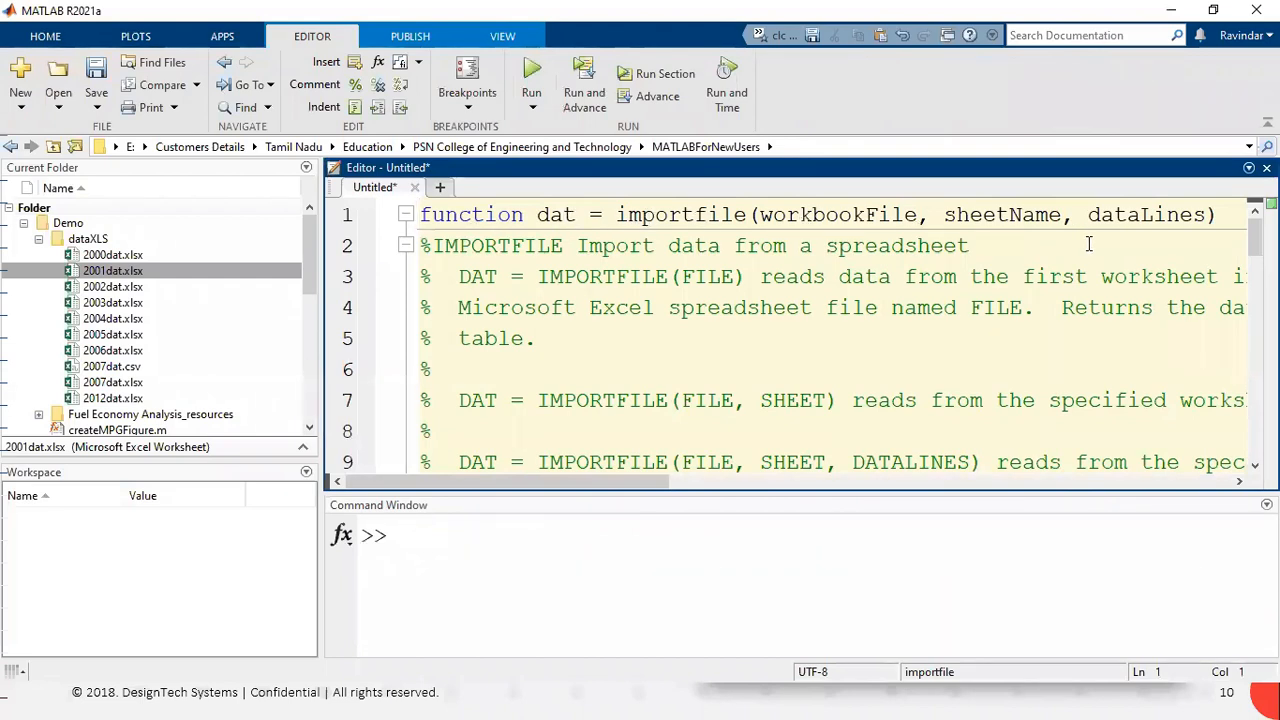
Review the generated importfile function's input handling, import options and readtable loop, and close it without saving.
scroll(1089, 244, "down", 8)
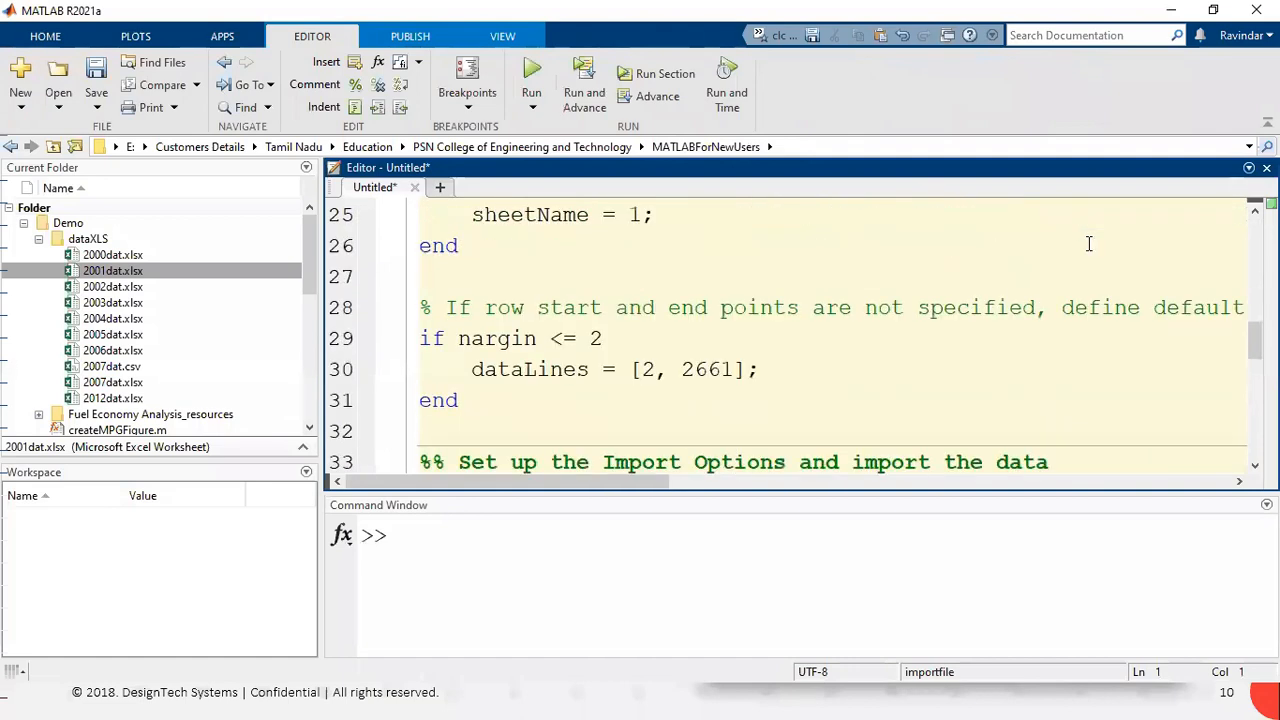
scroll(514, 276, "up", 2)
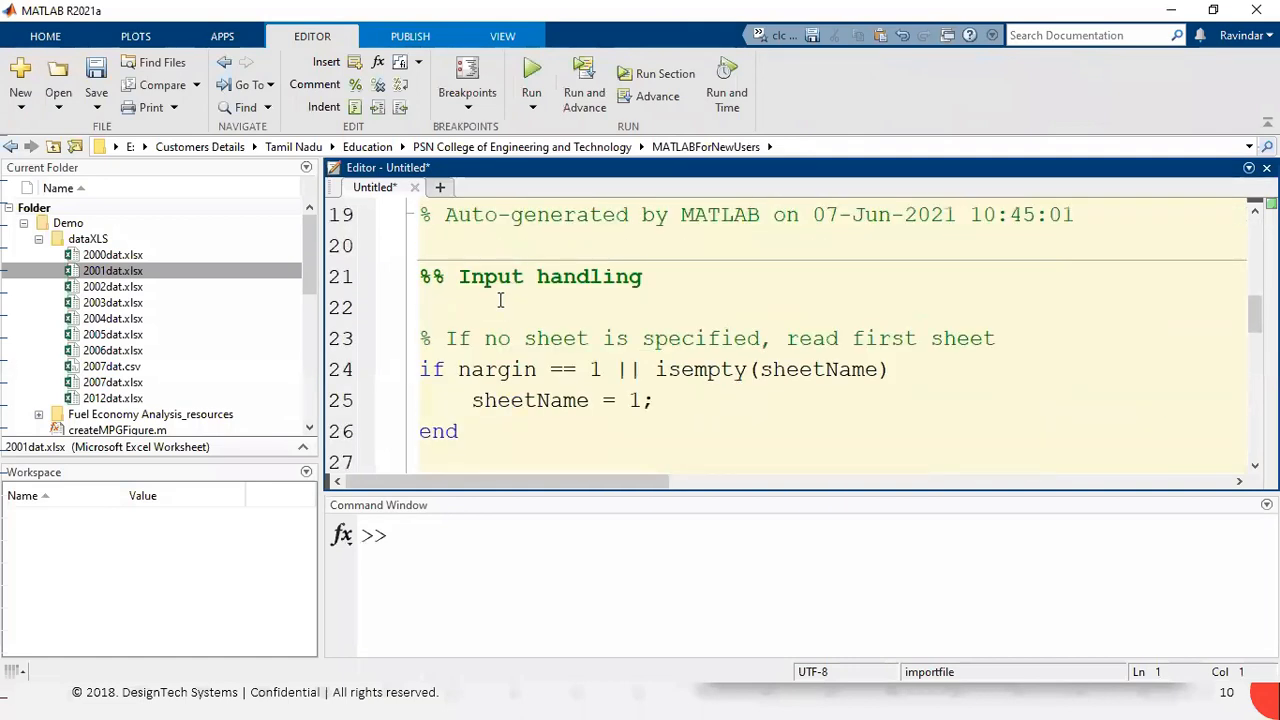
scroll(500, 300, "down", 1)
scroll(500, 310, "down", 3)
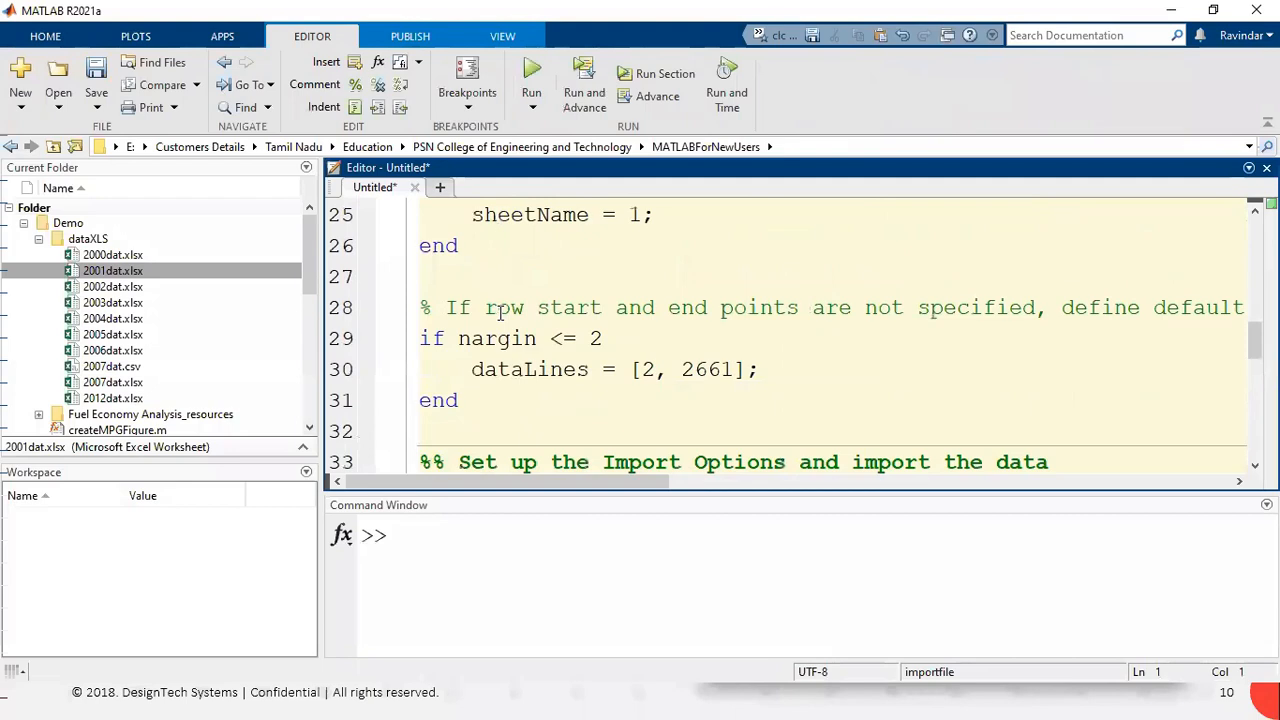
scroll(500, 313, "down", 6)
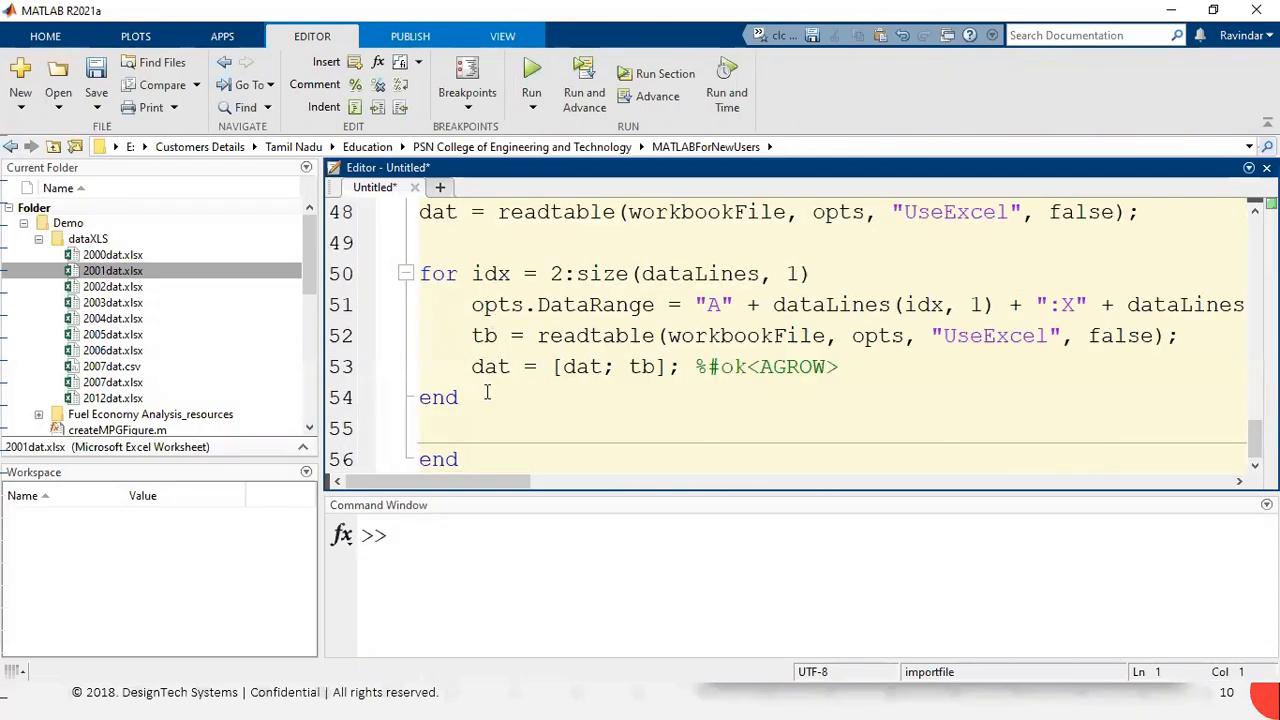
left_click(414, 188)
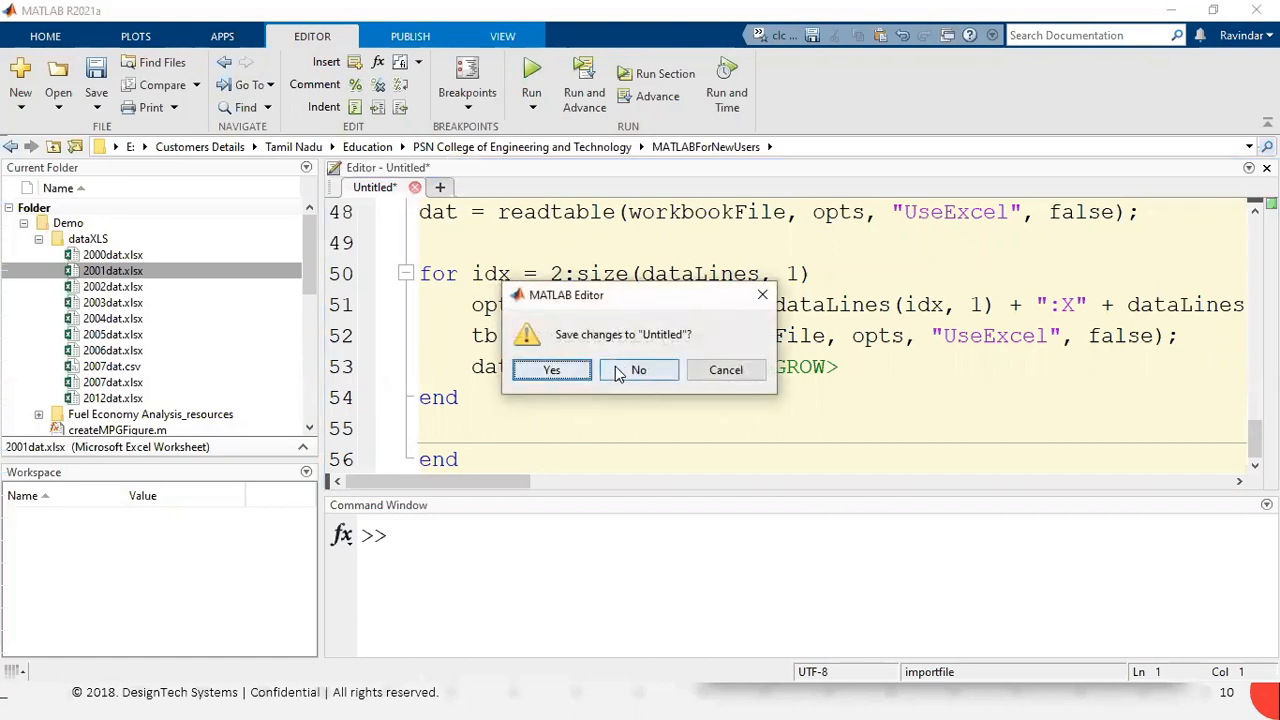
left_click(636, 372)
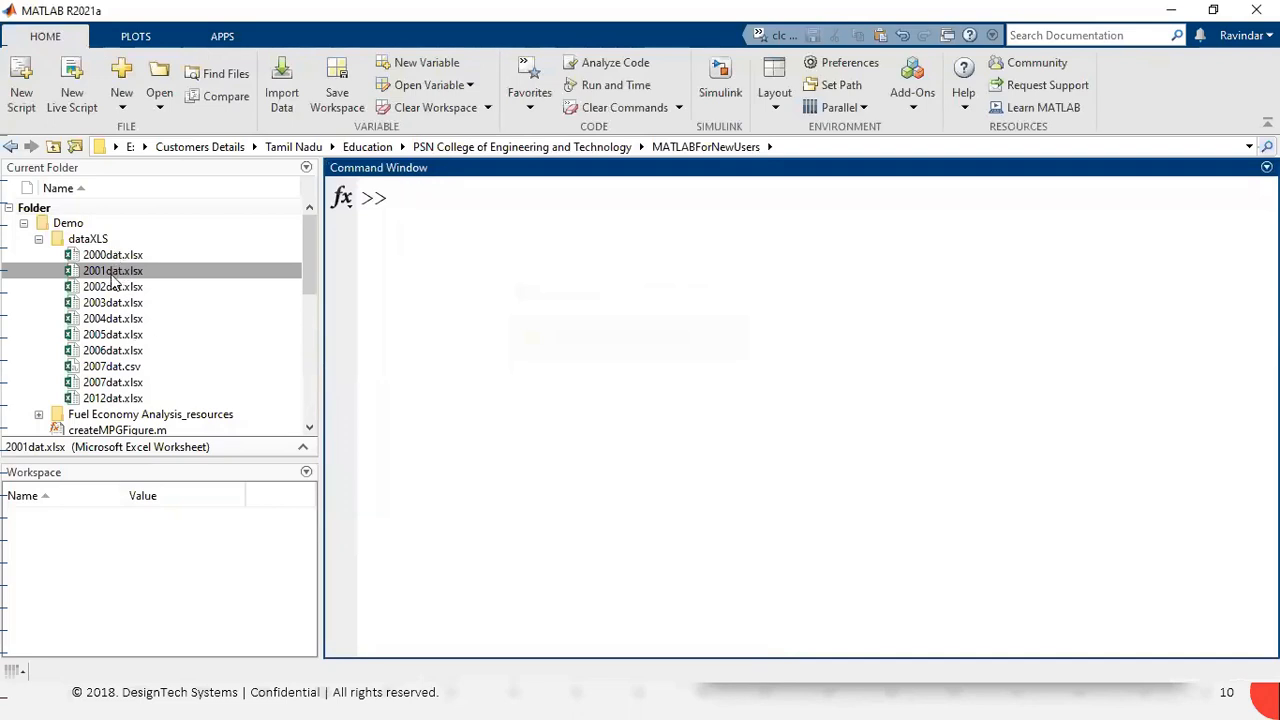
Collapse the dataXLS folder, open MainAnalysisLive.mlx from the Demo folder and clear all of its output.
left_click(38, 239)
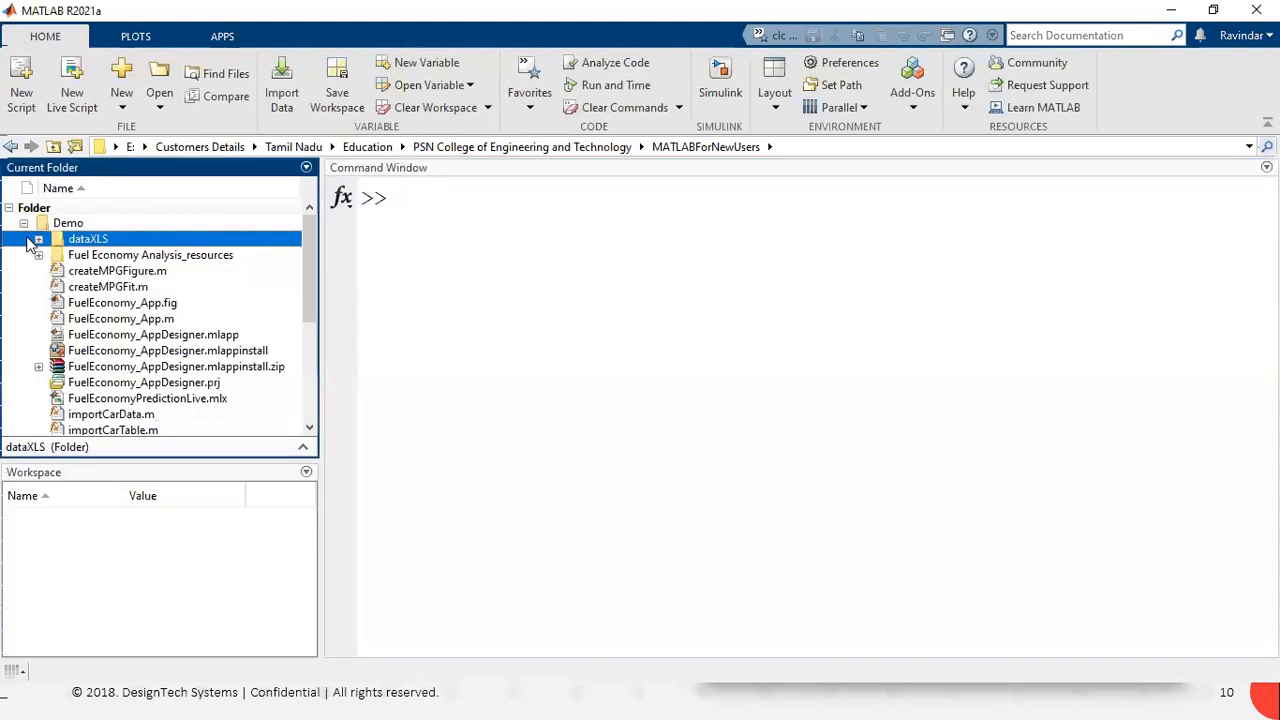
left_click(23, 224)
left_click(23, 224)
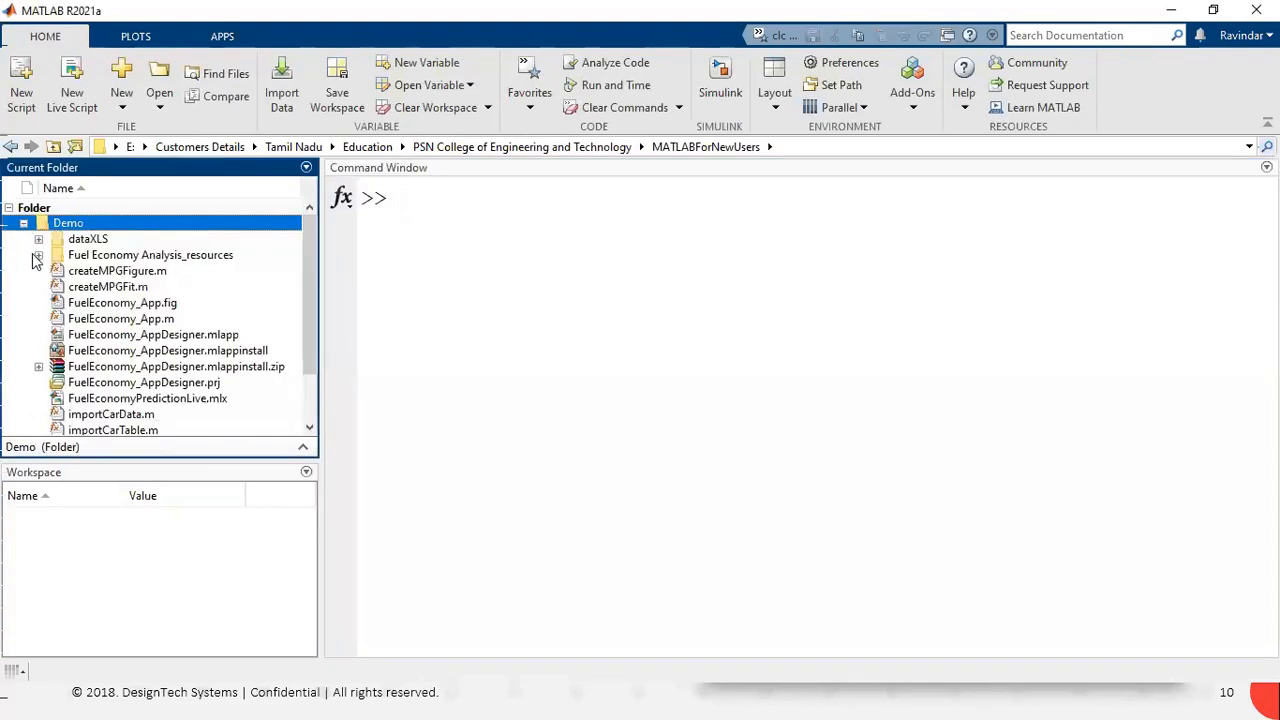
scroll(125, 395, "down", 3)
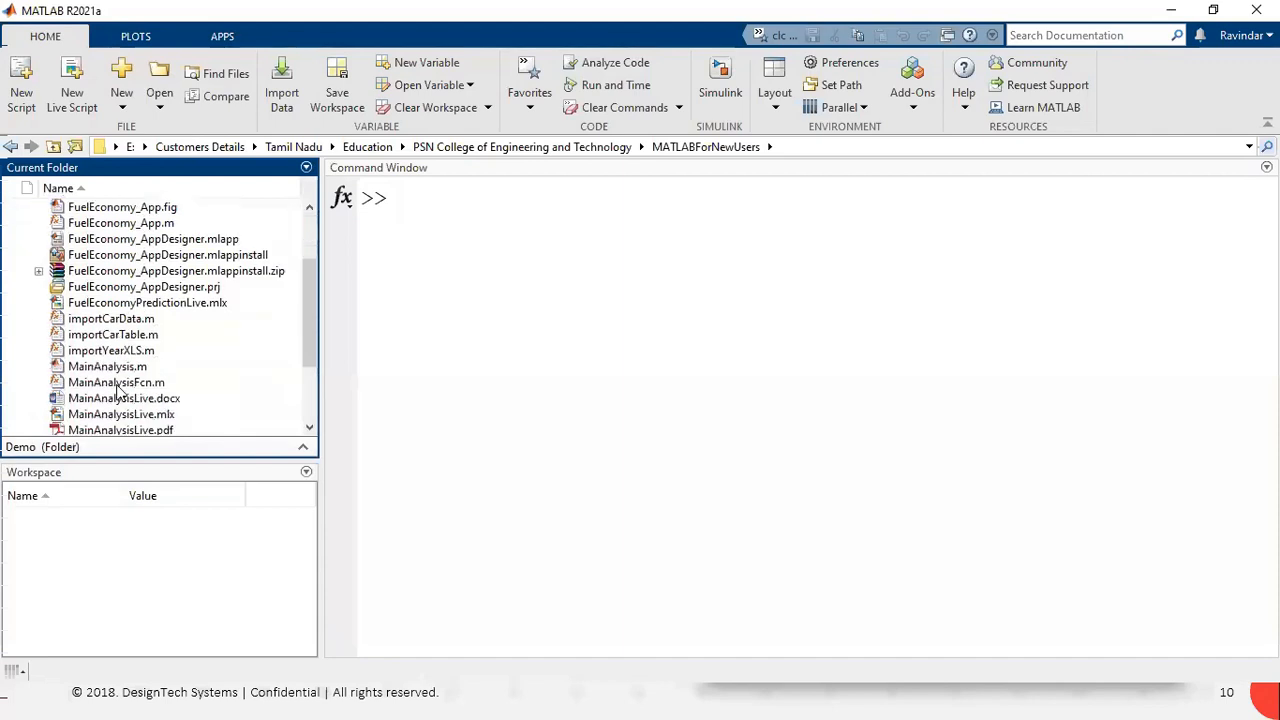
left_click(106, 320)
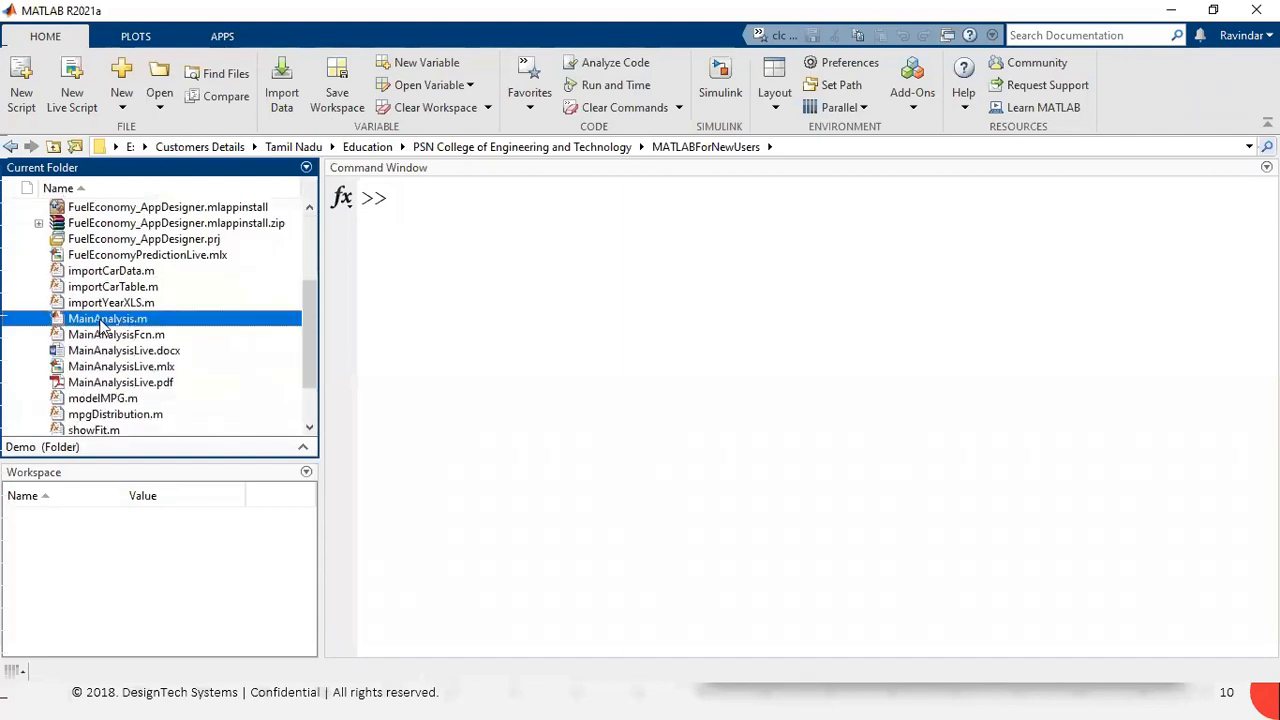
left_click(112, 336)
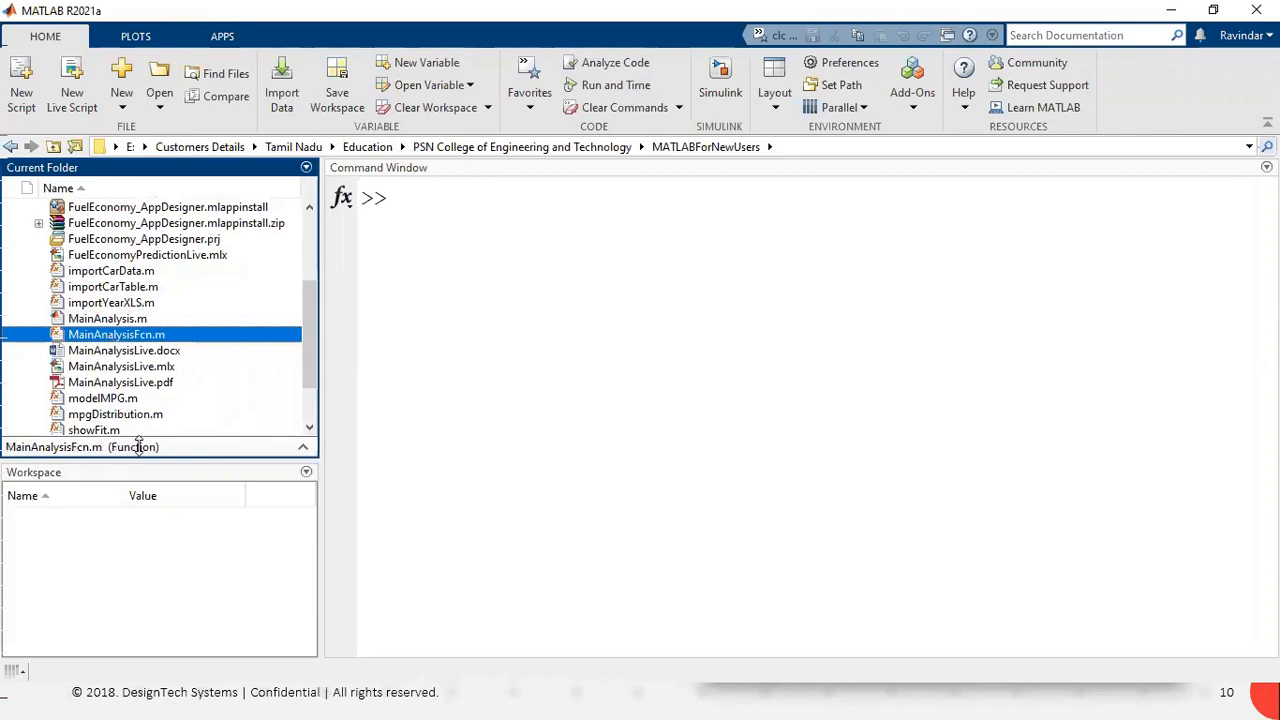
right_click(134, 368)
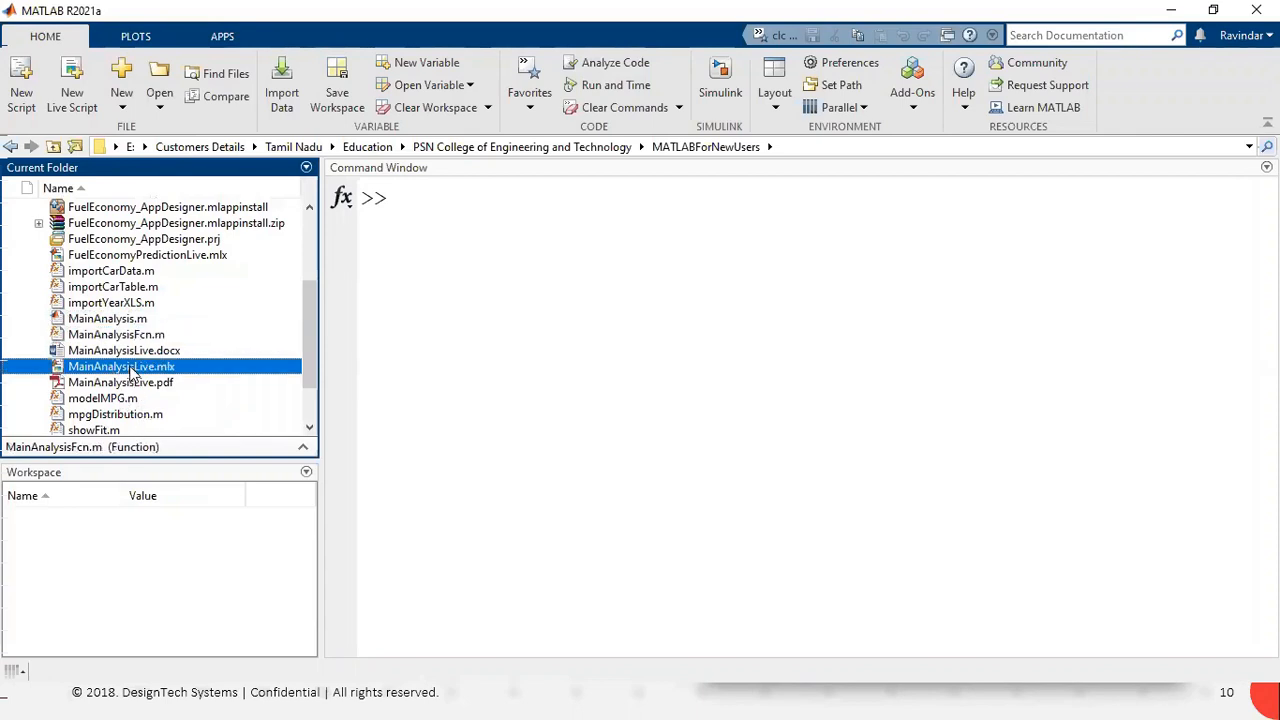
left_click(171, 352)
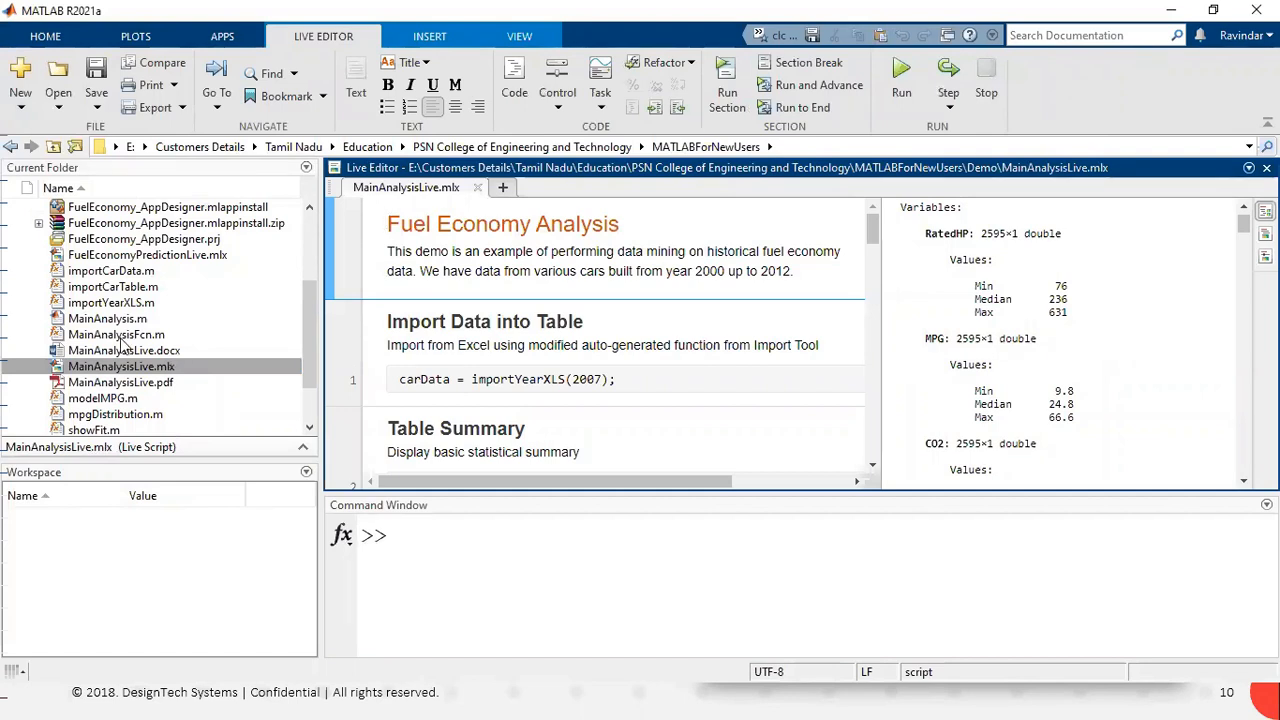
right_click(494, 350)
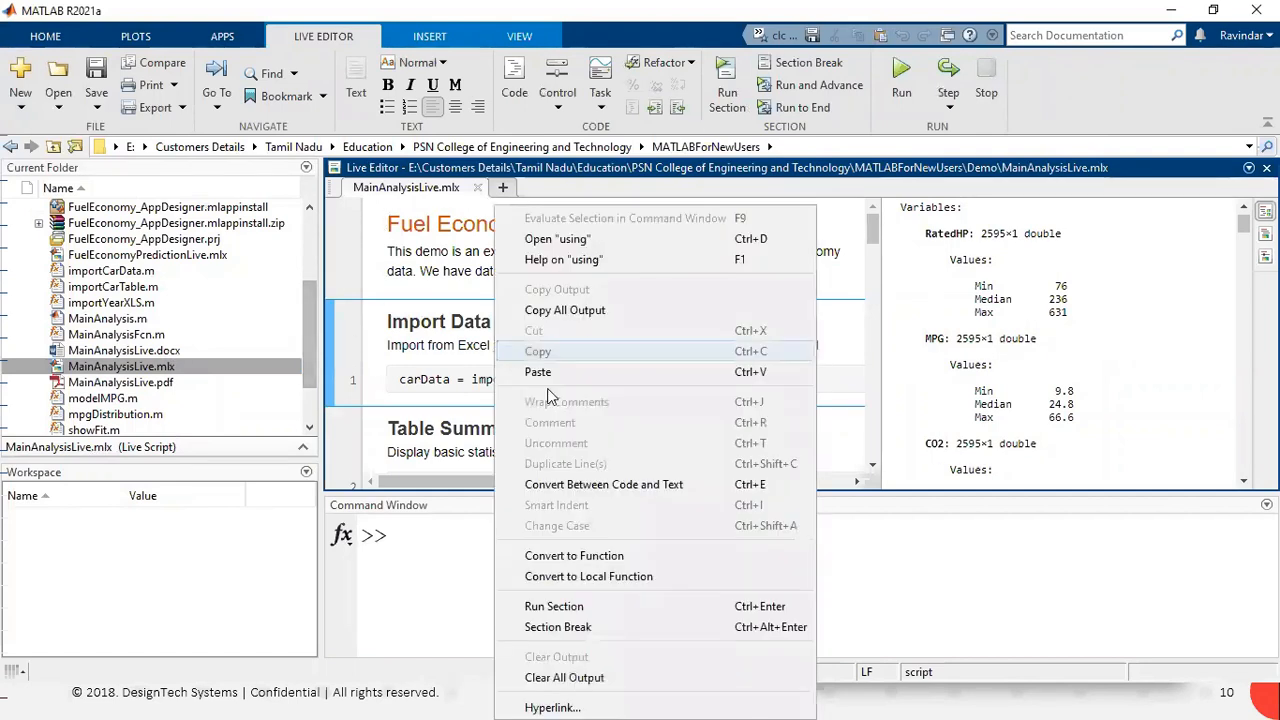
left_click(584, 675)
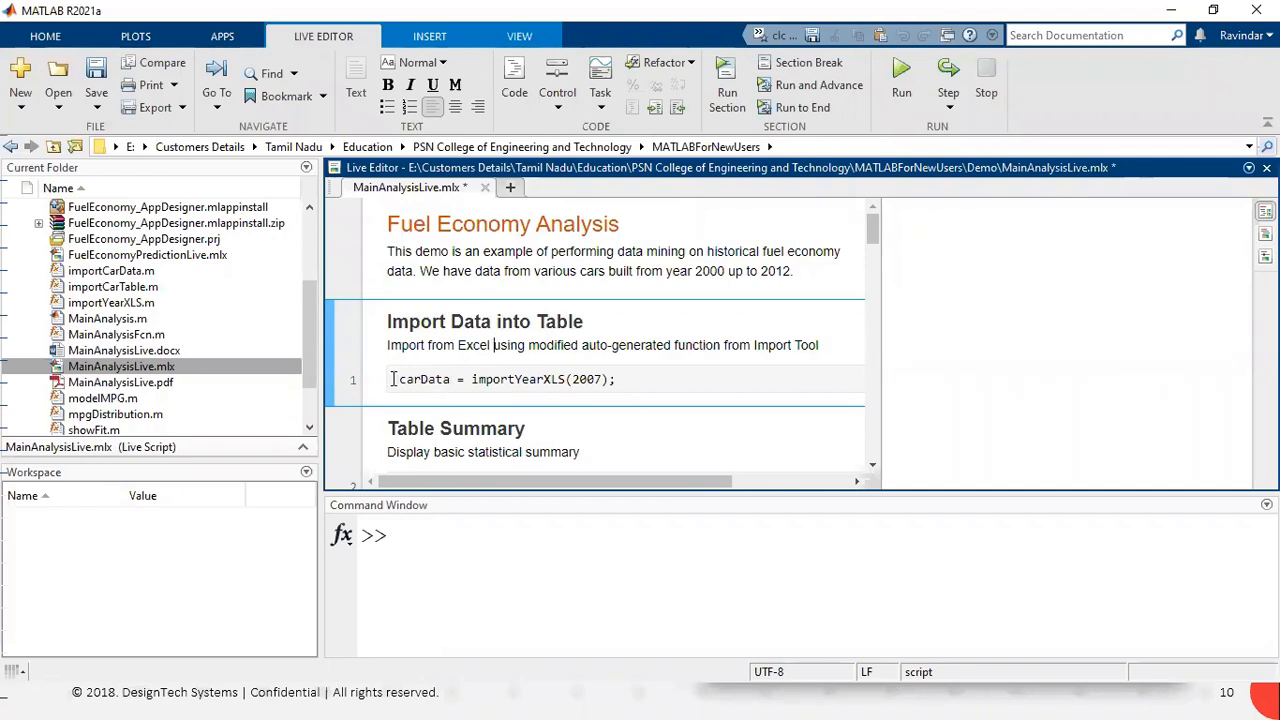
Show the Excel files in dataXLS and run the Import Data into Table section, carData = importYearXLS(2007).
left_click_drag(397, 379, 624, 388)
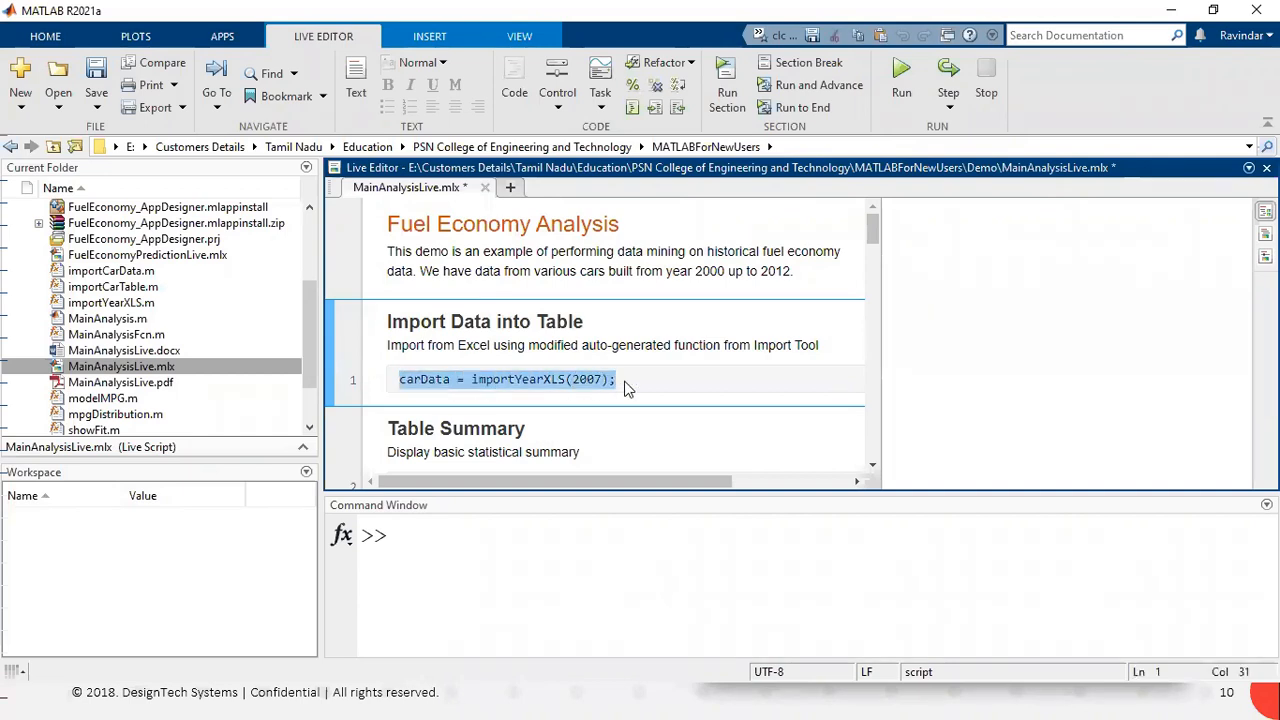
left_click_drag(308, 343, 304, 260)
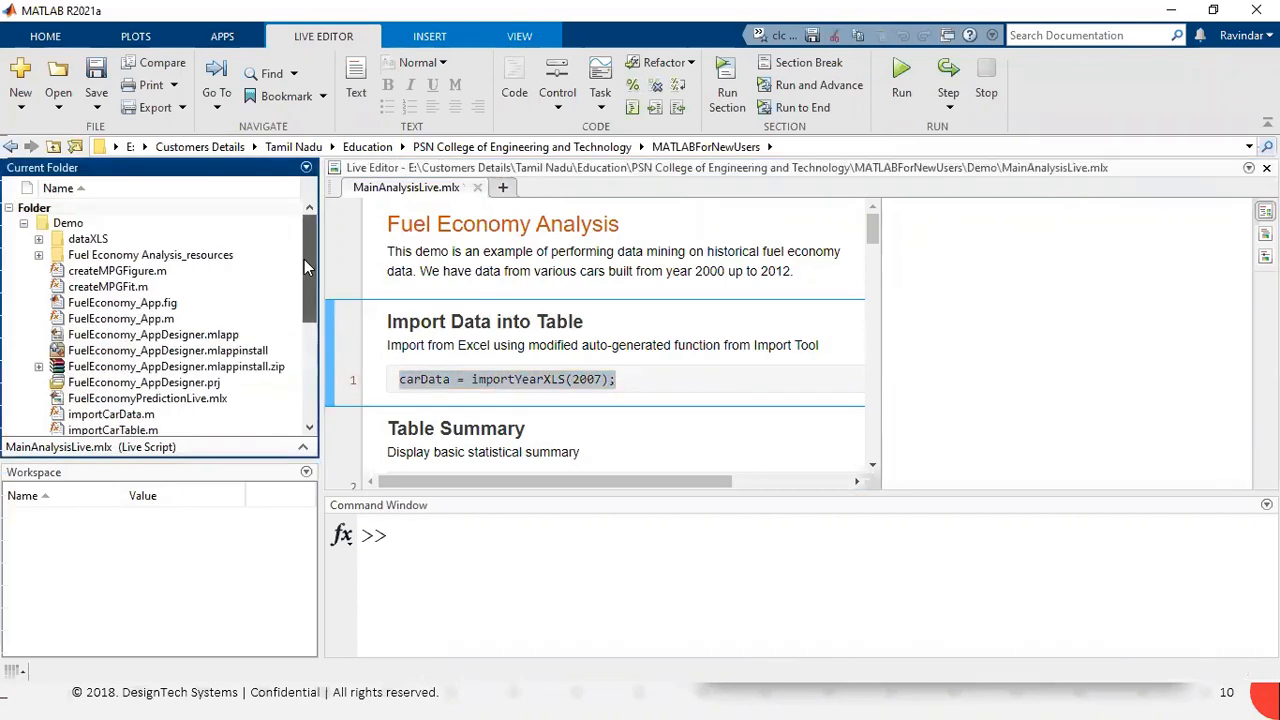
left_click(96, 240)
left_click(38, 239)
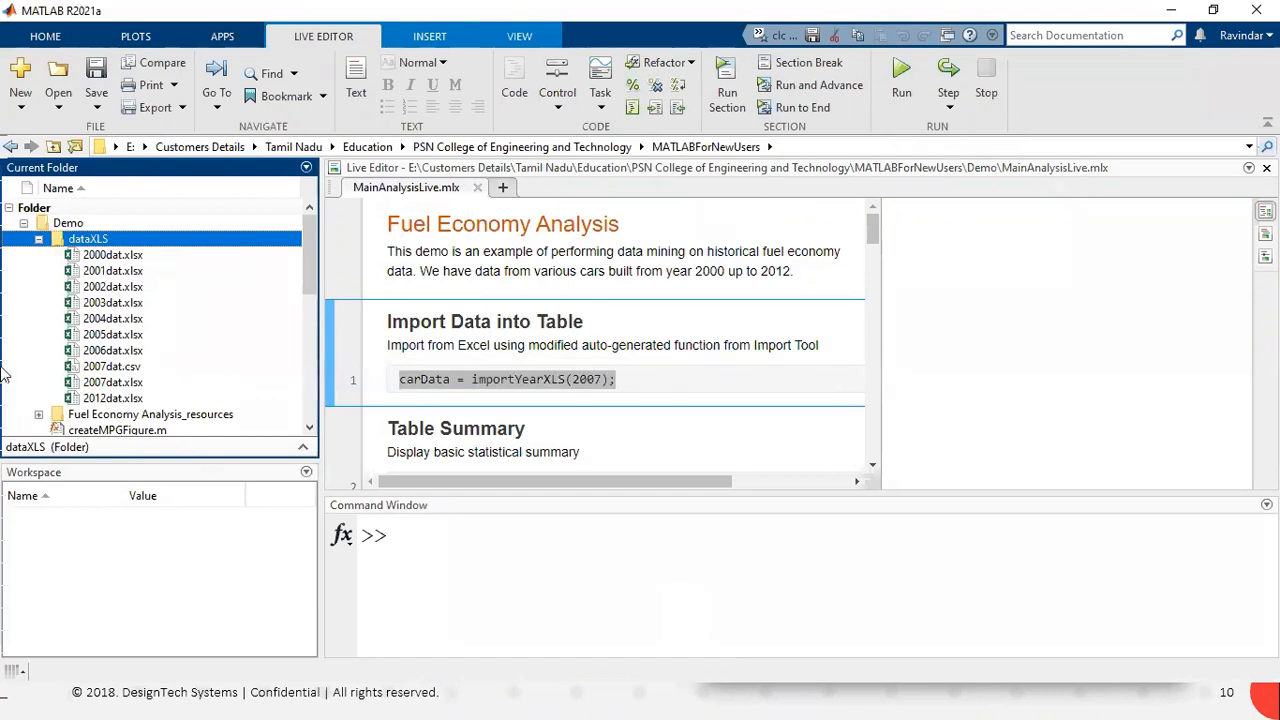
left_click(591, 385)
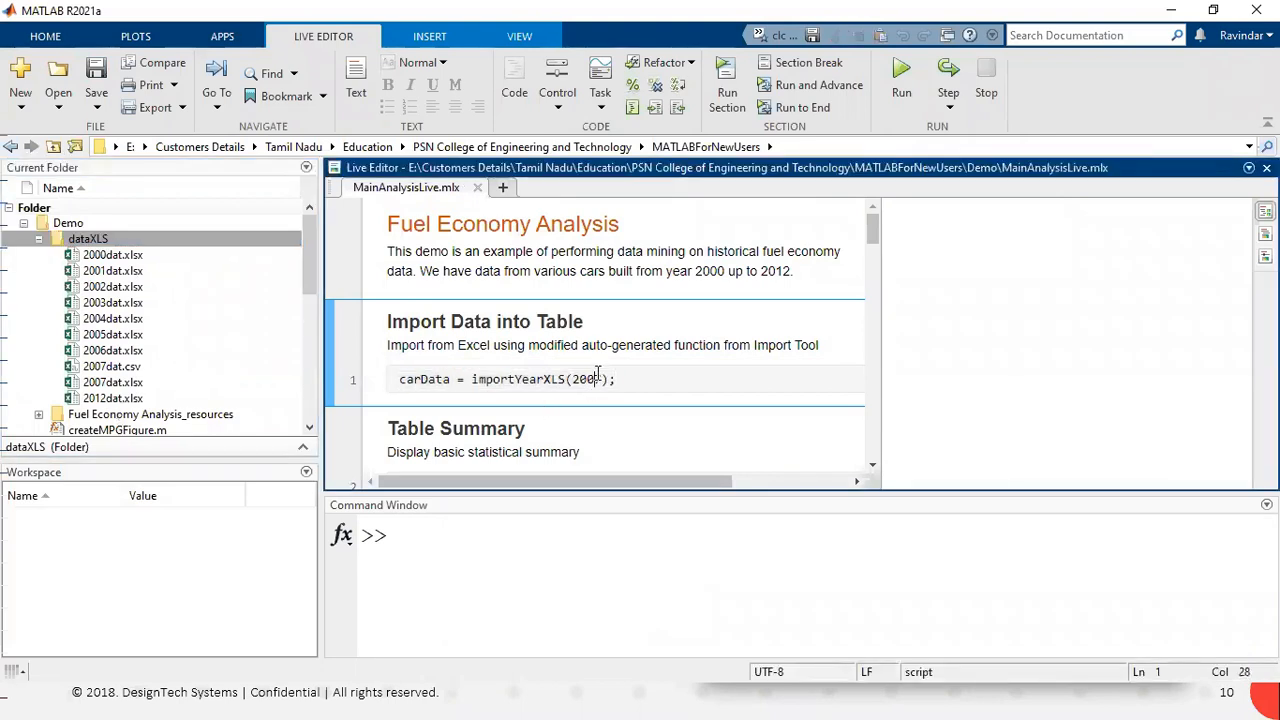
left_click_drag(658, 378, 352, 376)
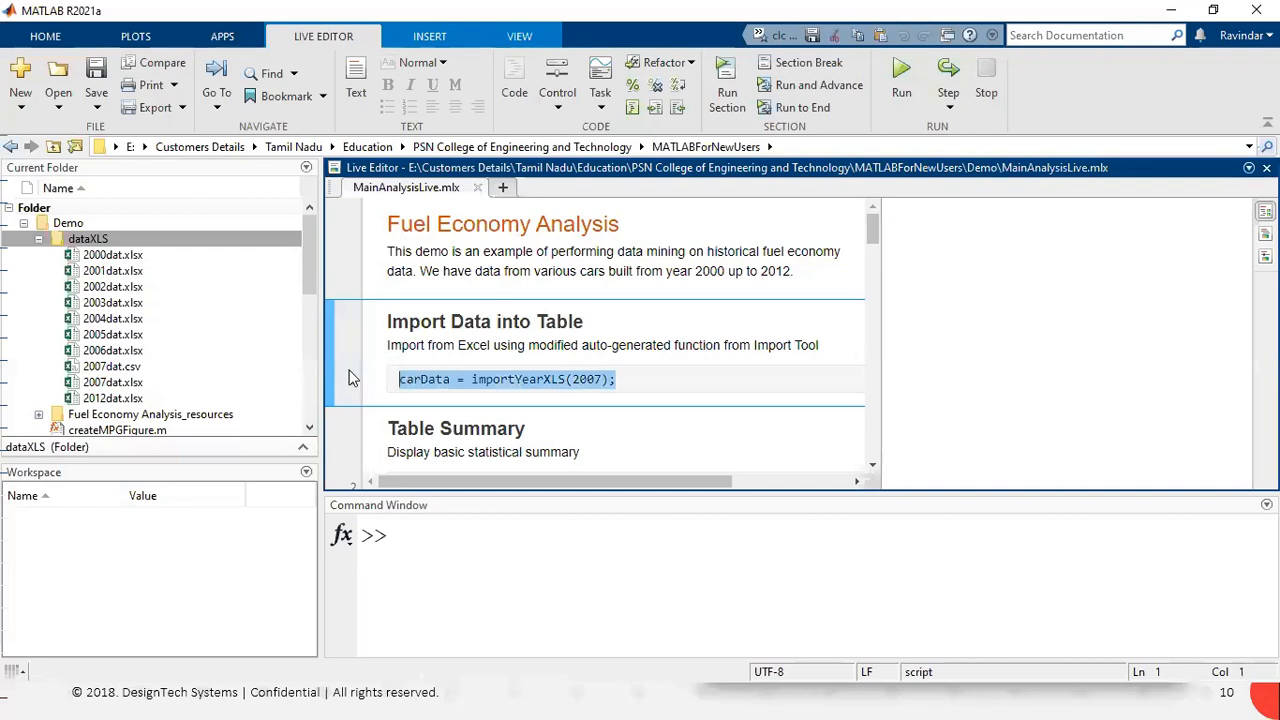
left_click(725, 75)
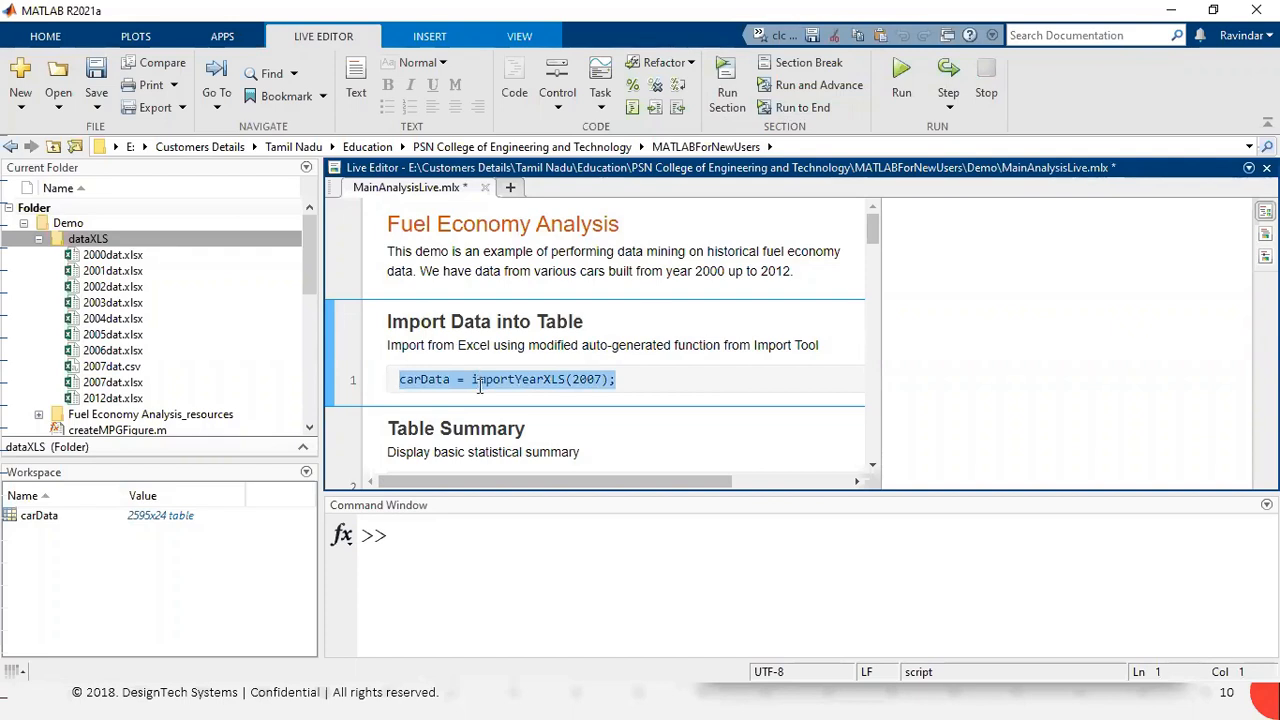
Open the carData table from the workspace, examine its rows and columns through CoastDownTime, and close it.
left_click(45, 522)
double_click(47, 525)
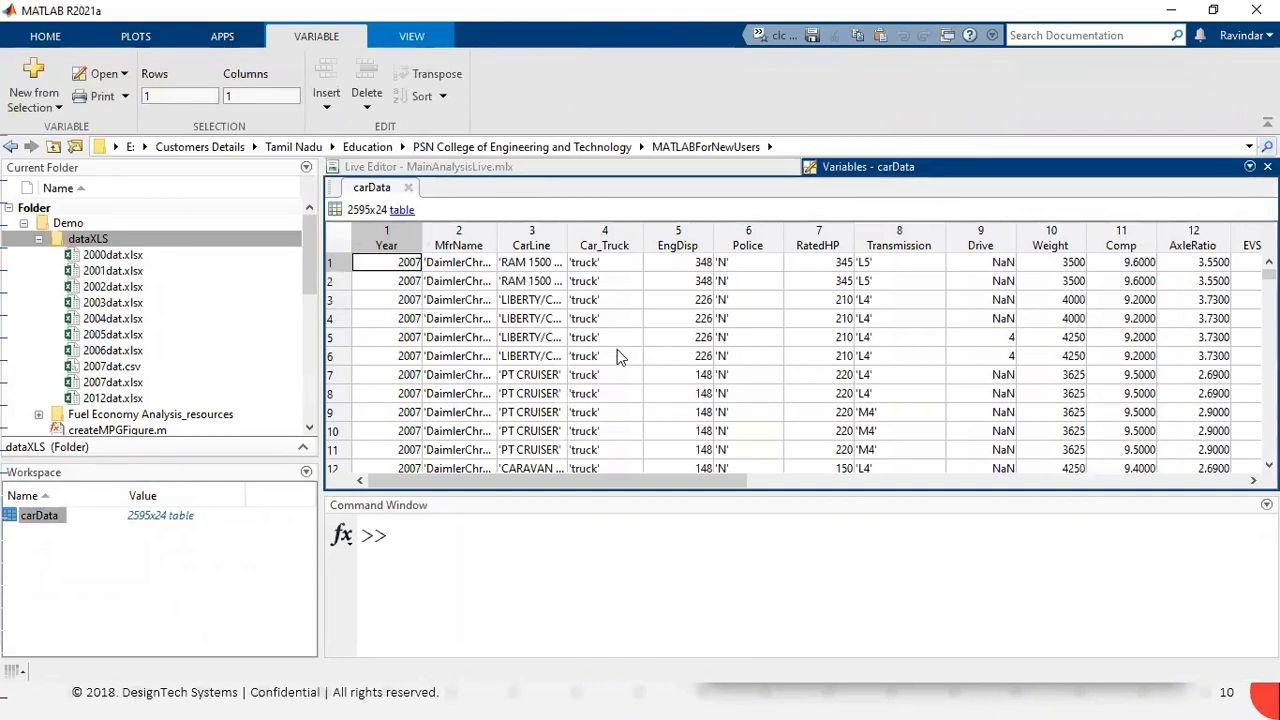
scroll(624, 326, "down", 10)
scroll(624, 326, "down", 17)
scroll(600, 430, "down", 3)
scroll(606, 400, "up", 4)
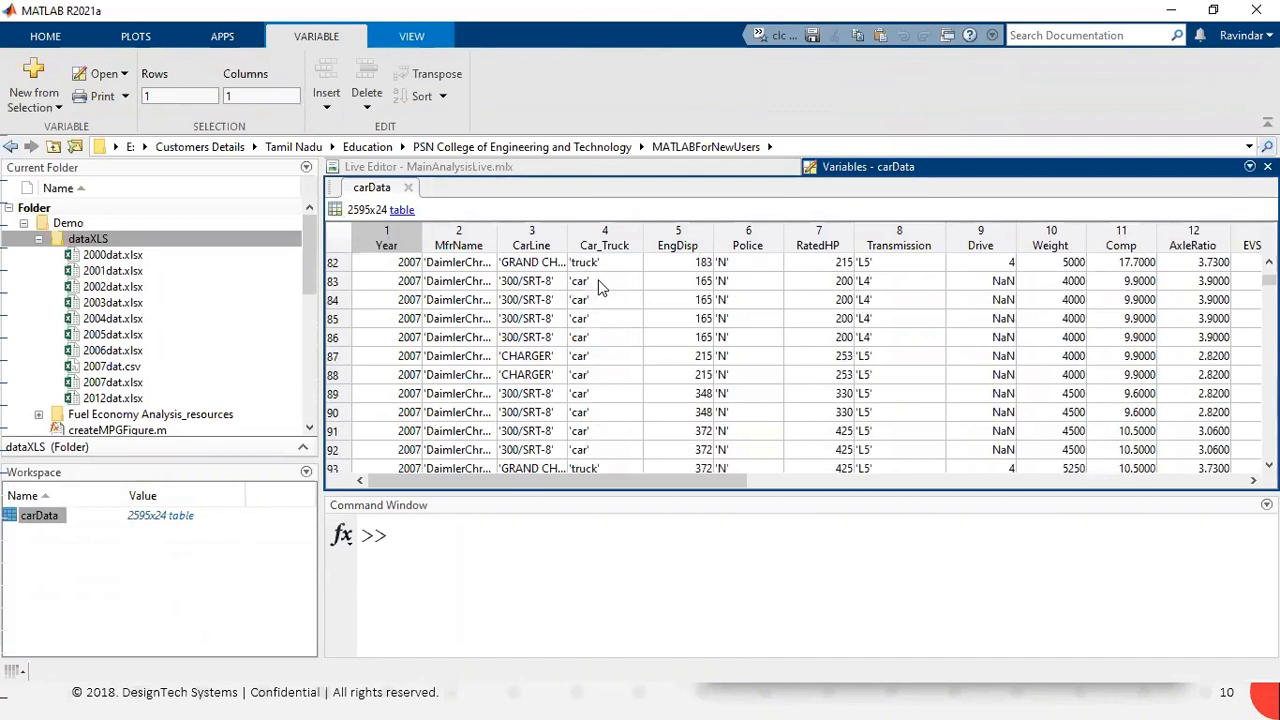
scroll(600, 287, "up", 1)
left_click_drag(662, 482, 952, 514)
left_click_drag(969, 517, 975, 517)
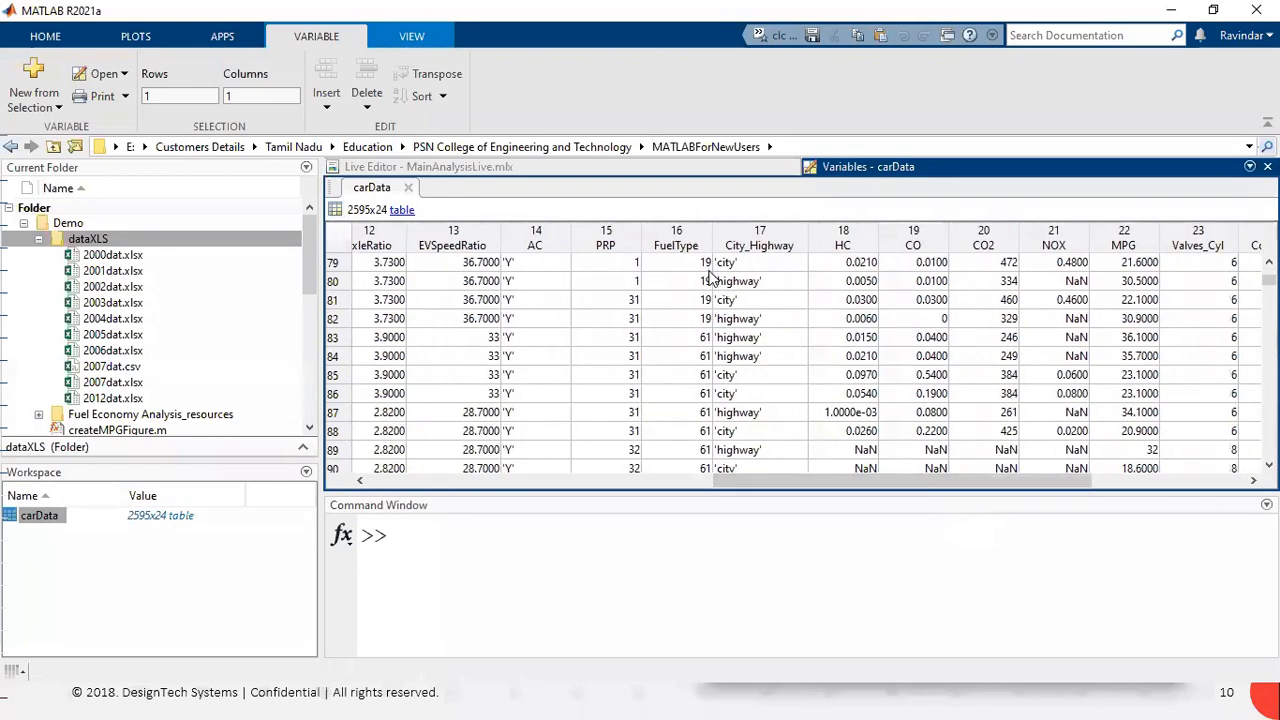
left_click(802, 240)
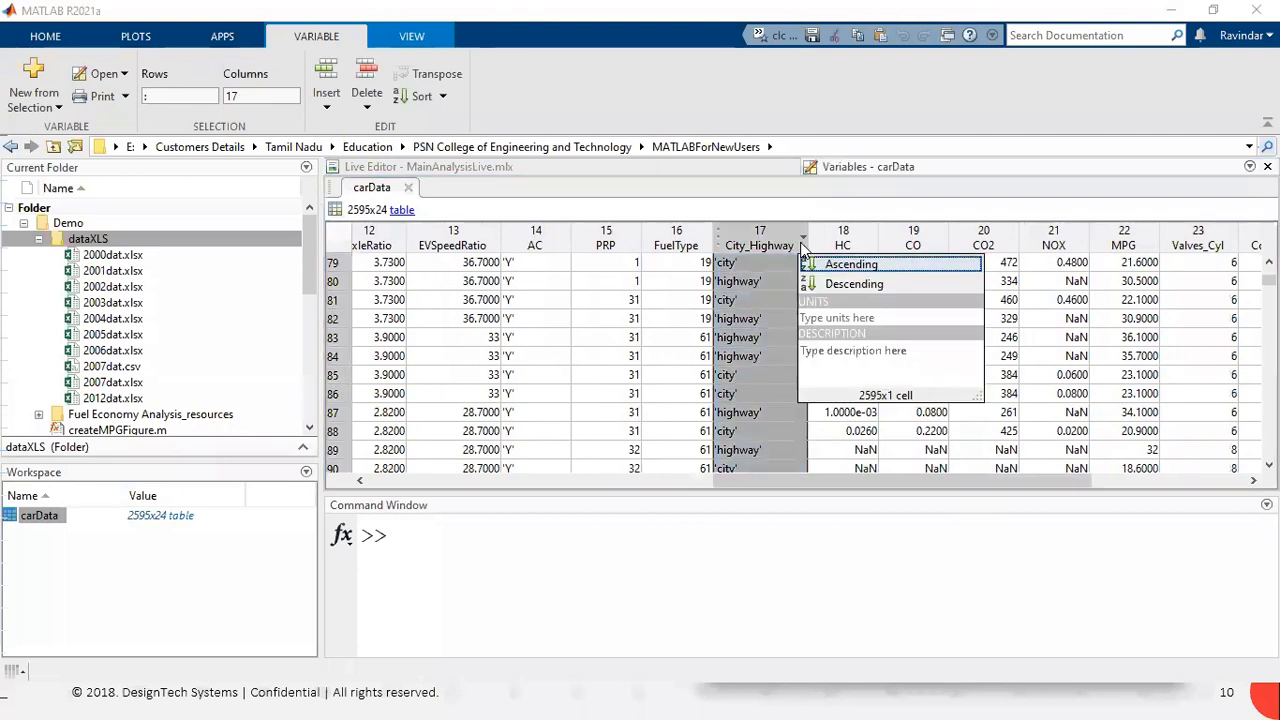
left_click(817, 471)
left_click_drag(817, 478, 965, 507)
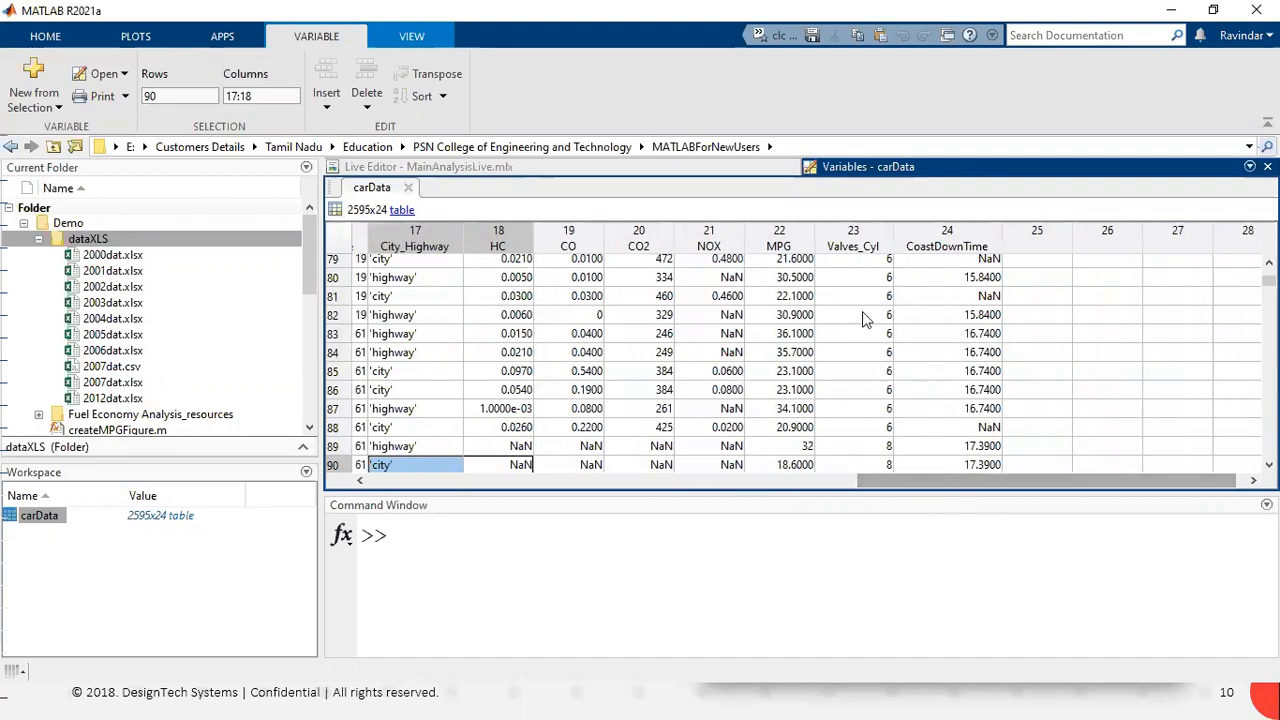
left_click_drag(984, 487, 921, 489)
left_click_drag(785, 465, 355, 480)
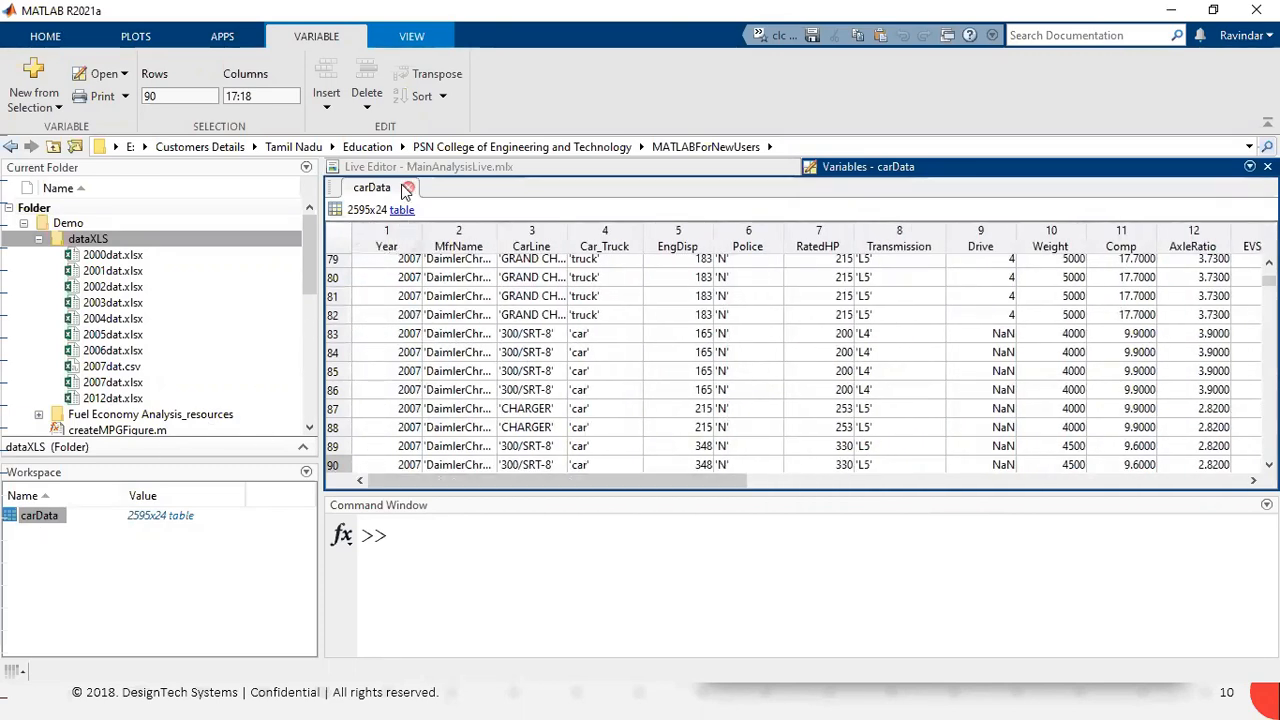
left_click(408, 188)
Run the Table Summary section to display basic statistics for RatedHP, MPG and CO2.
scroll(475, 385, "down", 3)
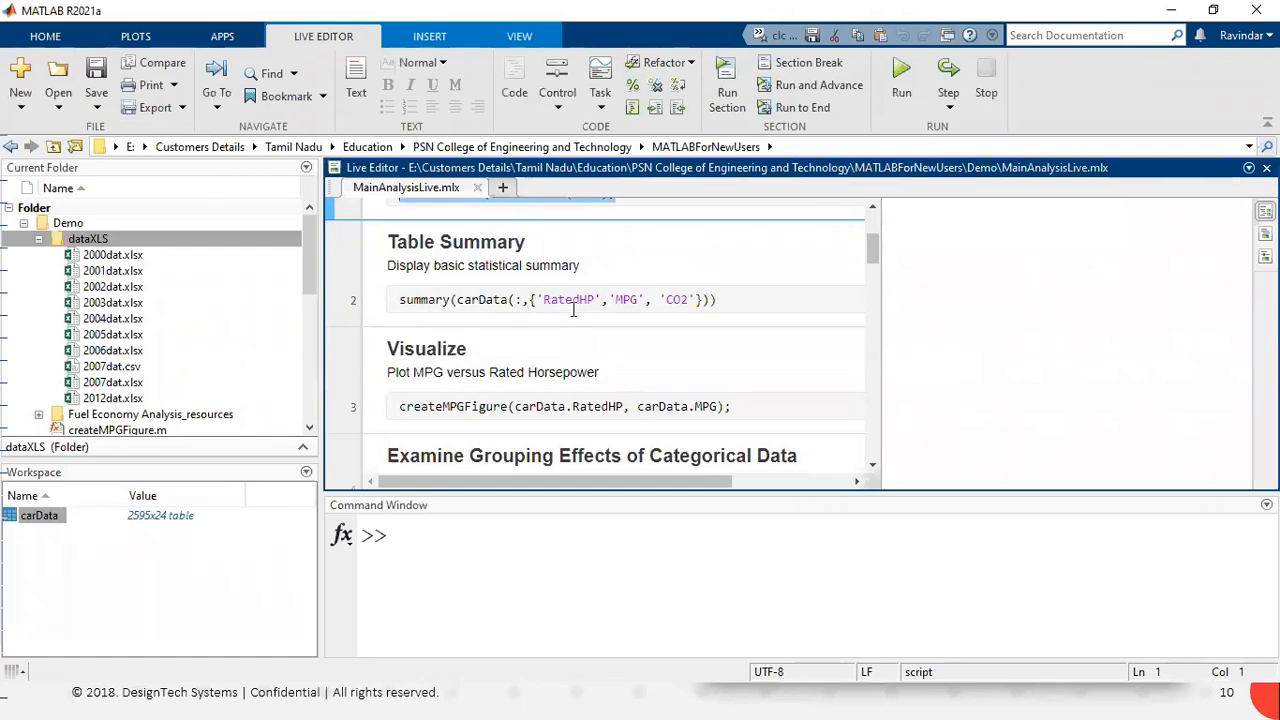
left_click_drag(722, 302, 396, 299)
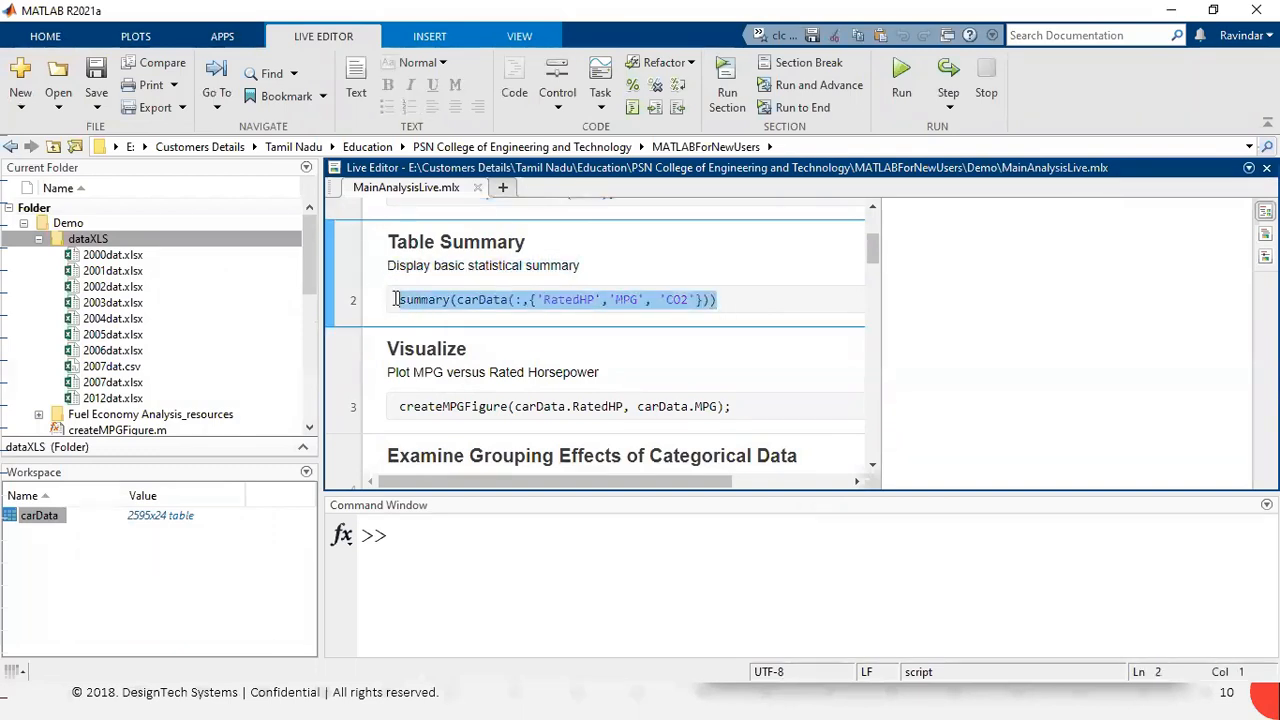
left_click(733, 304)
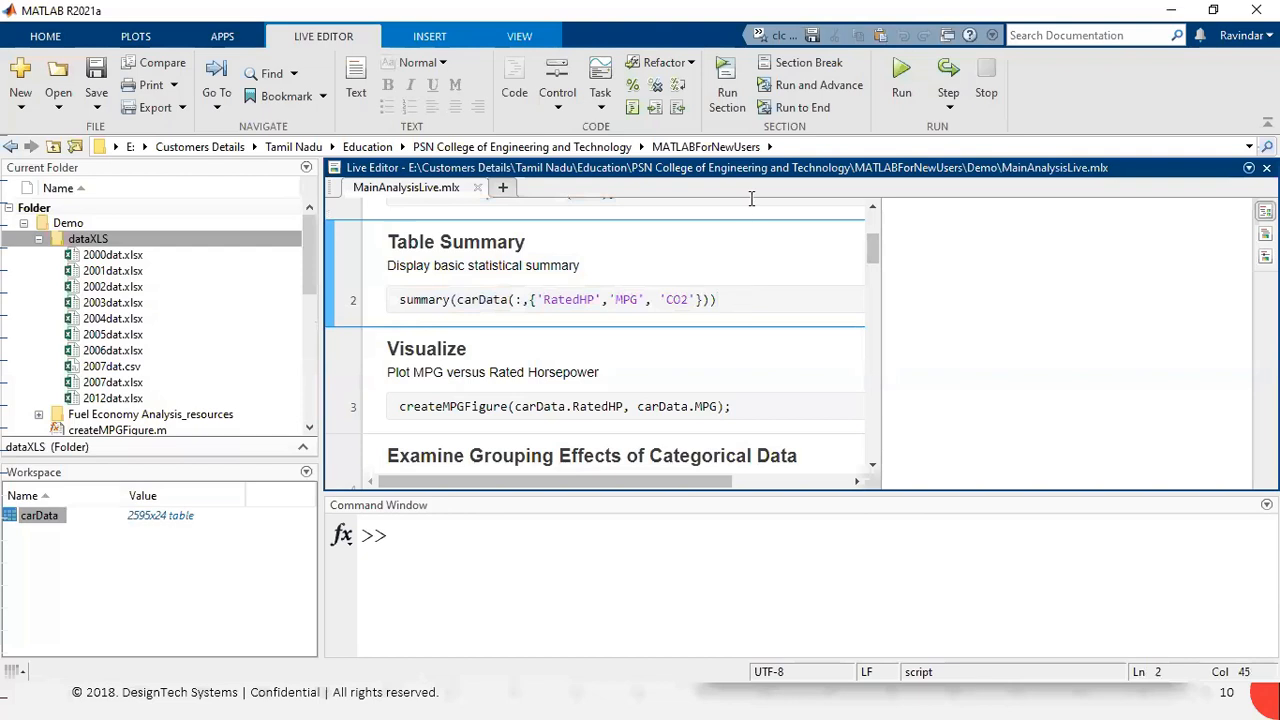
left_click(724, 67)
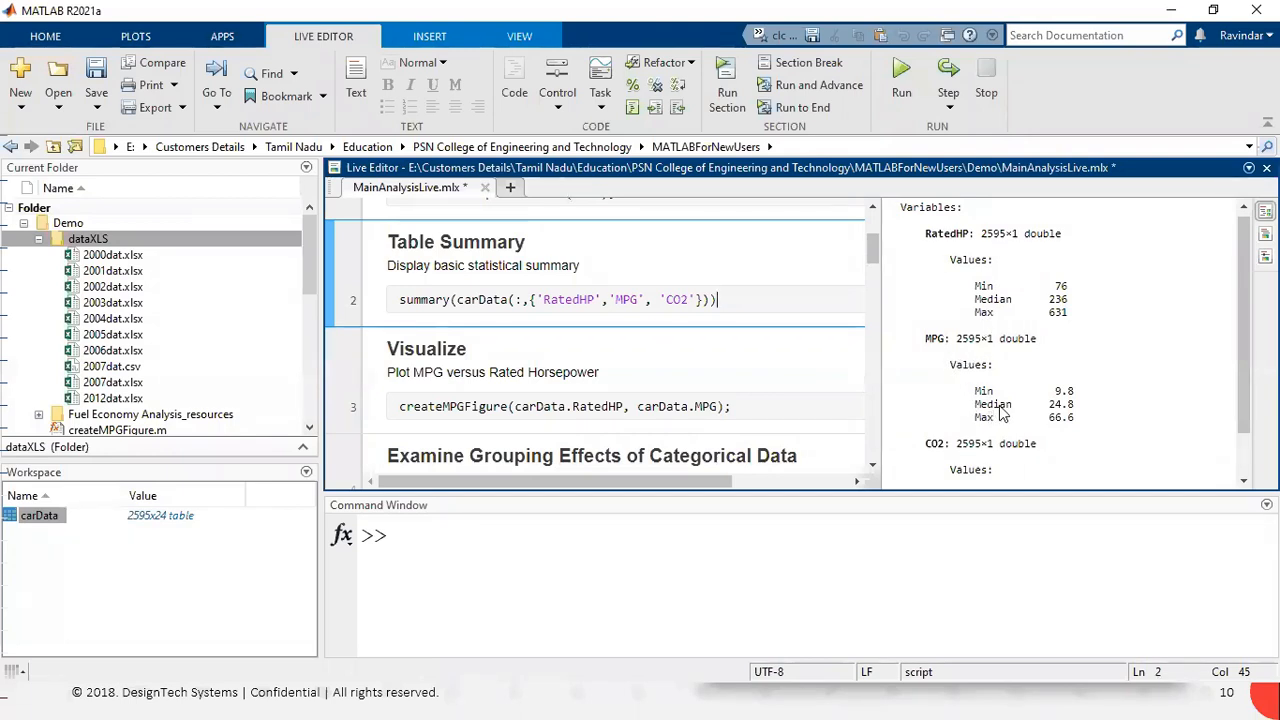
Run the Visualize section with createMPGFigure to plot MPG versus Rated Horsepower.
scroll(1003, 415, "down", 2)
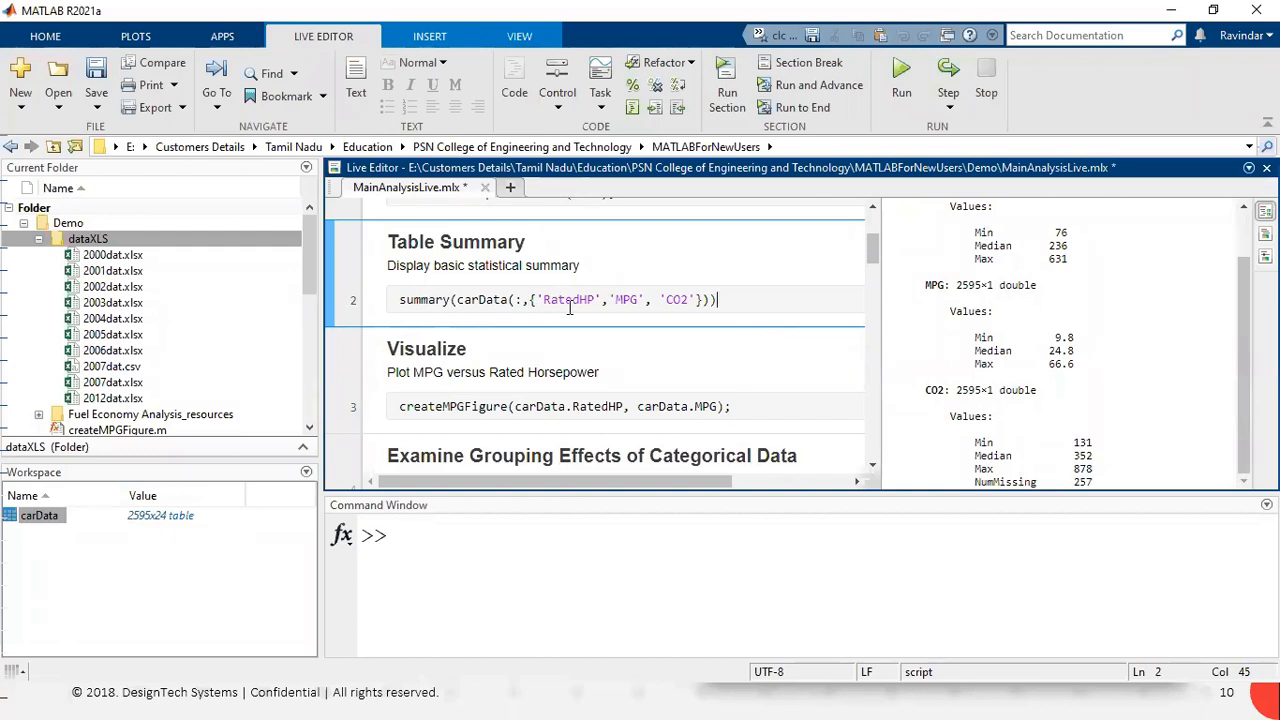
scroll(578, 290, "down", 2)
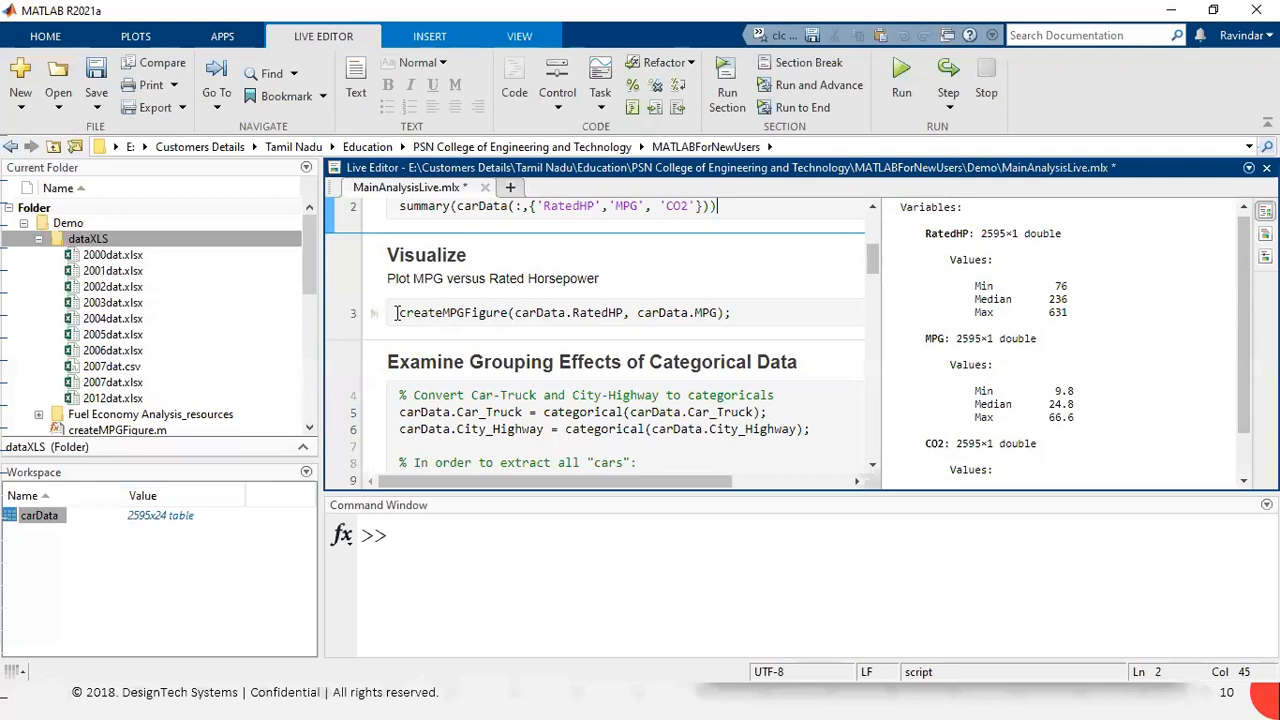
left_click_drag(396, 313, 510, 332)
left_click(510, 332)
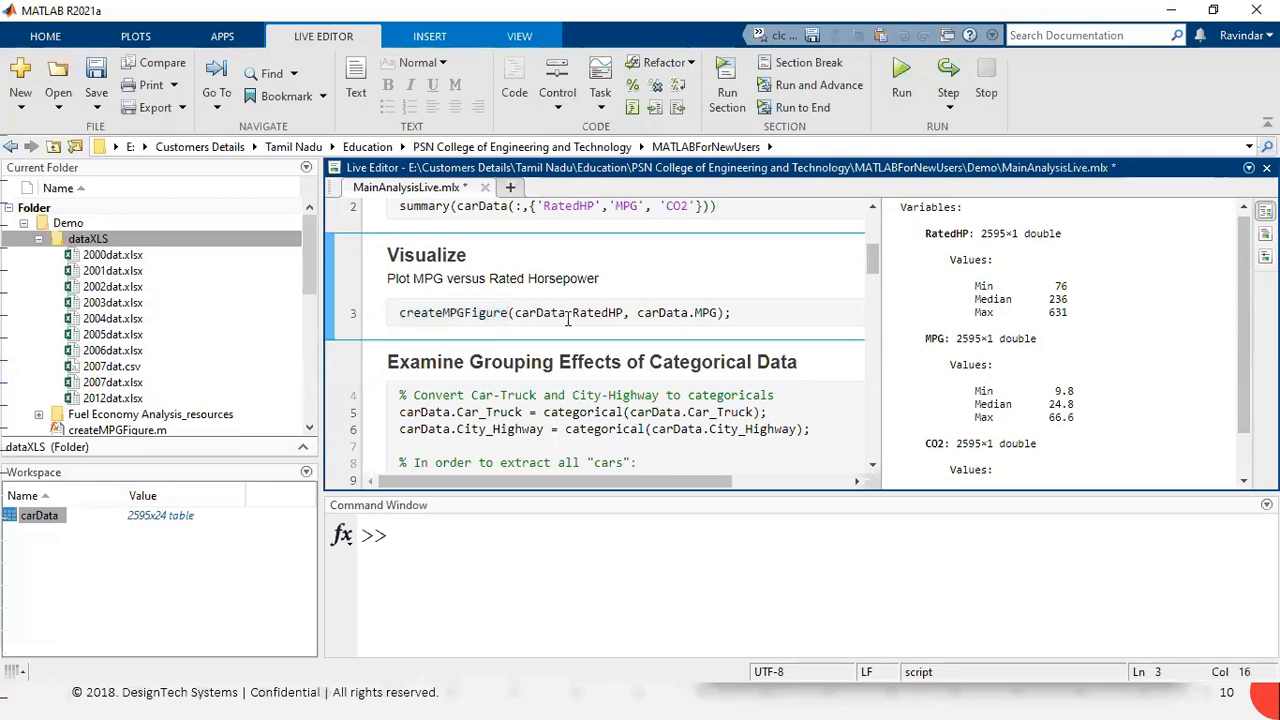
left_click_drag(738, 313, 400, 325)
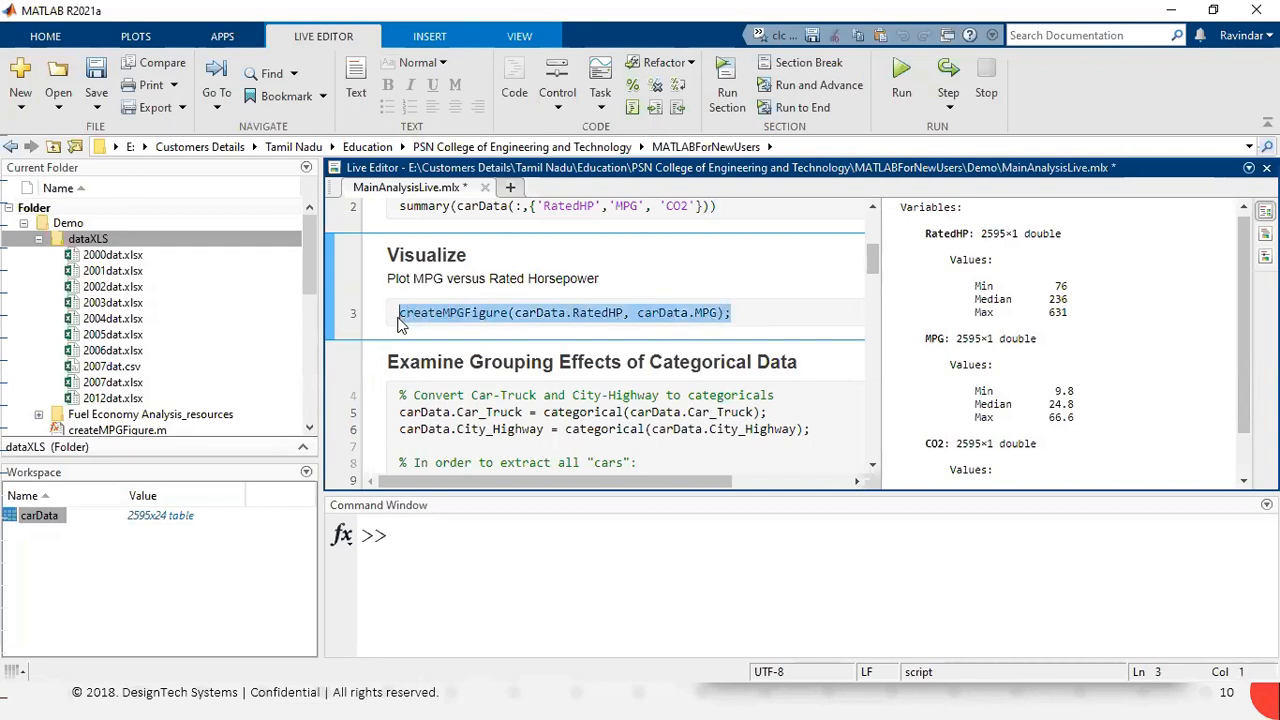
left_click(727, 72)
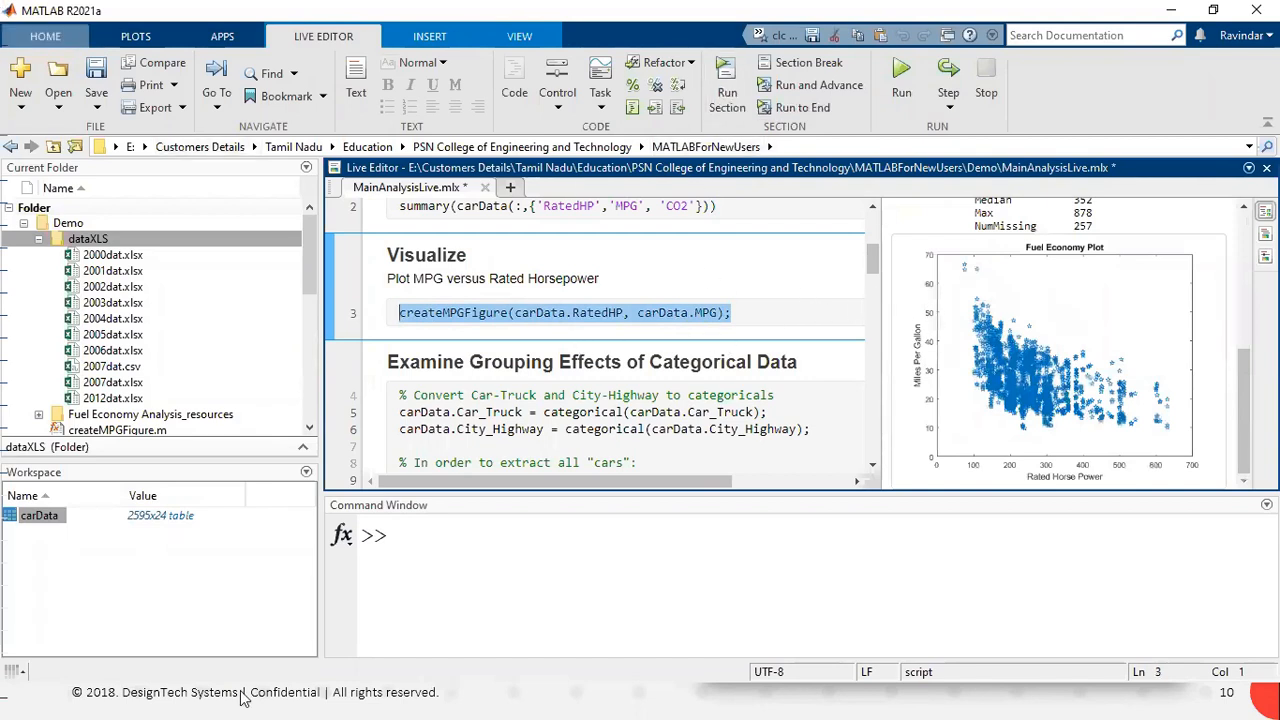
Open the Fuel Economy Plot in its own maximized figure window and pan the data toward higher Rated Horse Power positions.
left_click(1218, 250)
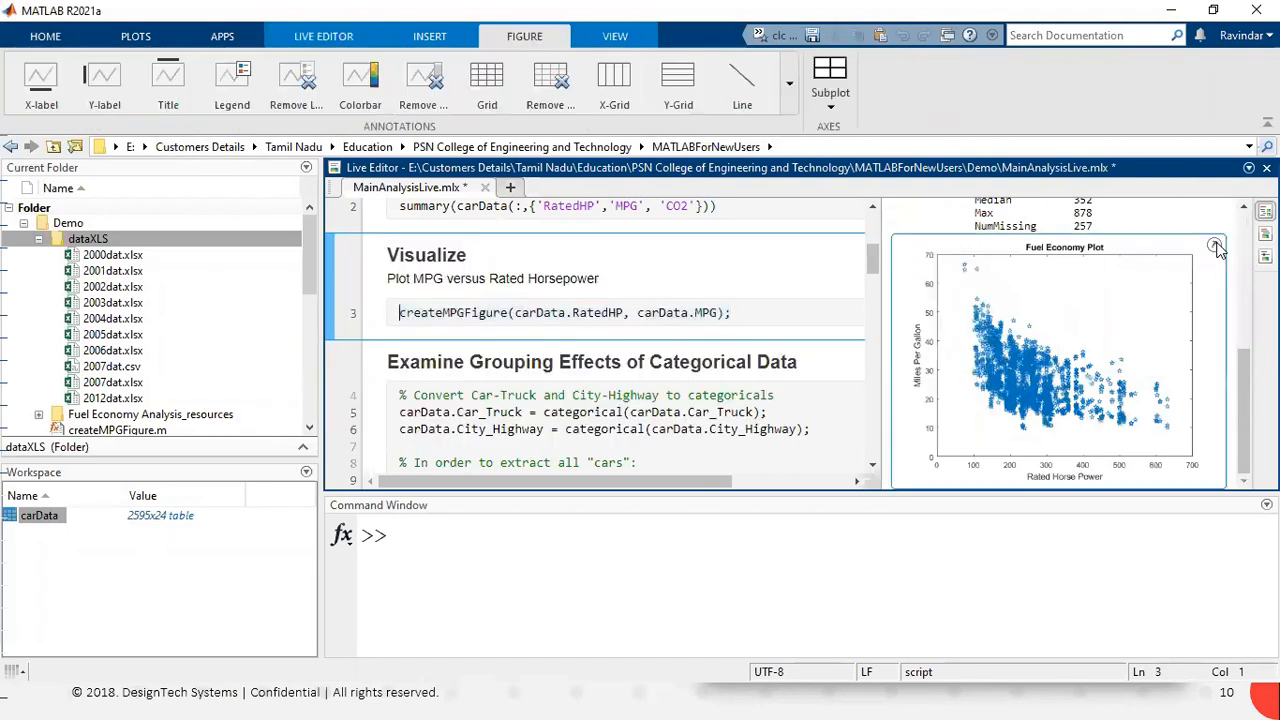
left_click(1212, 247)
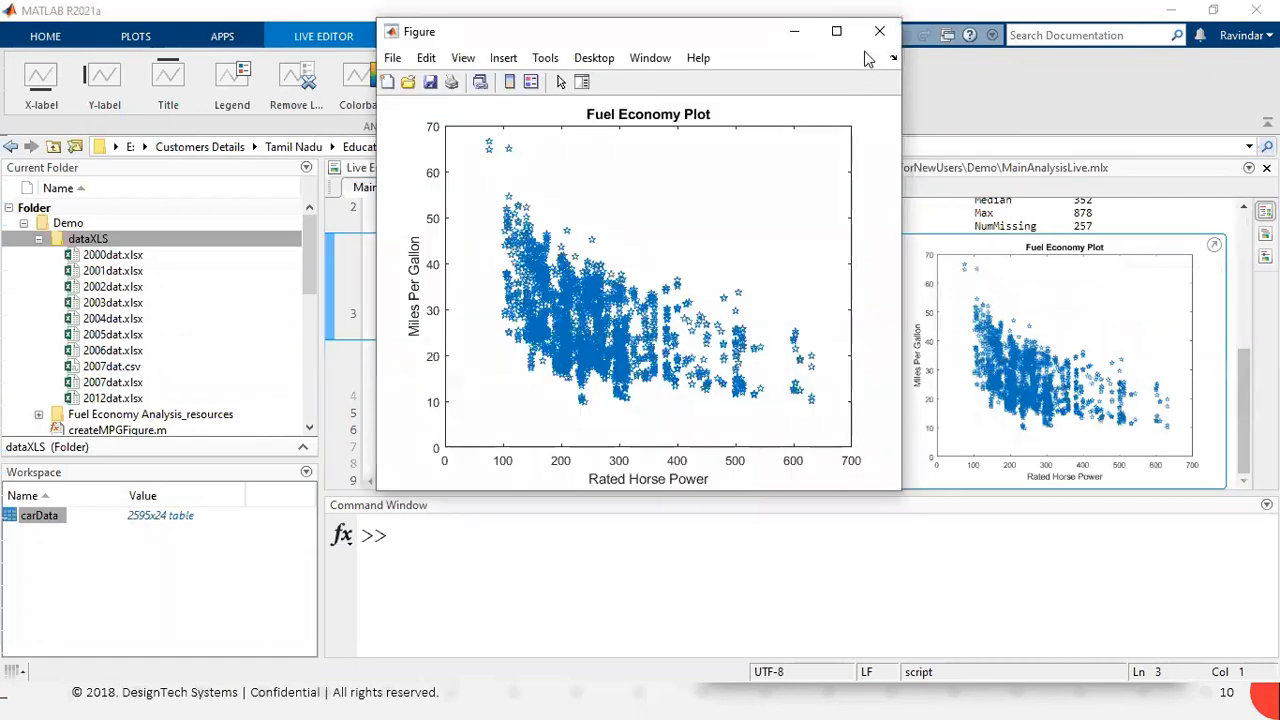
left_click(833, 34)
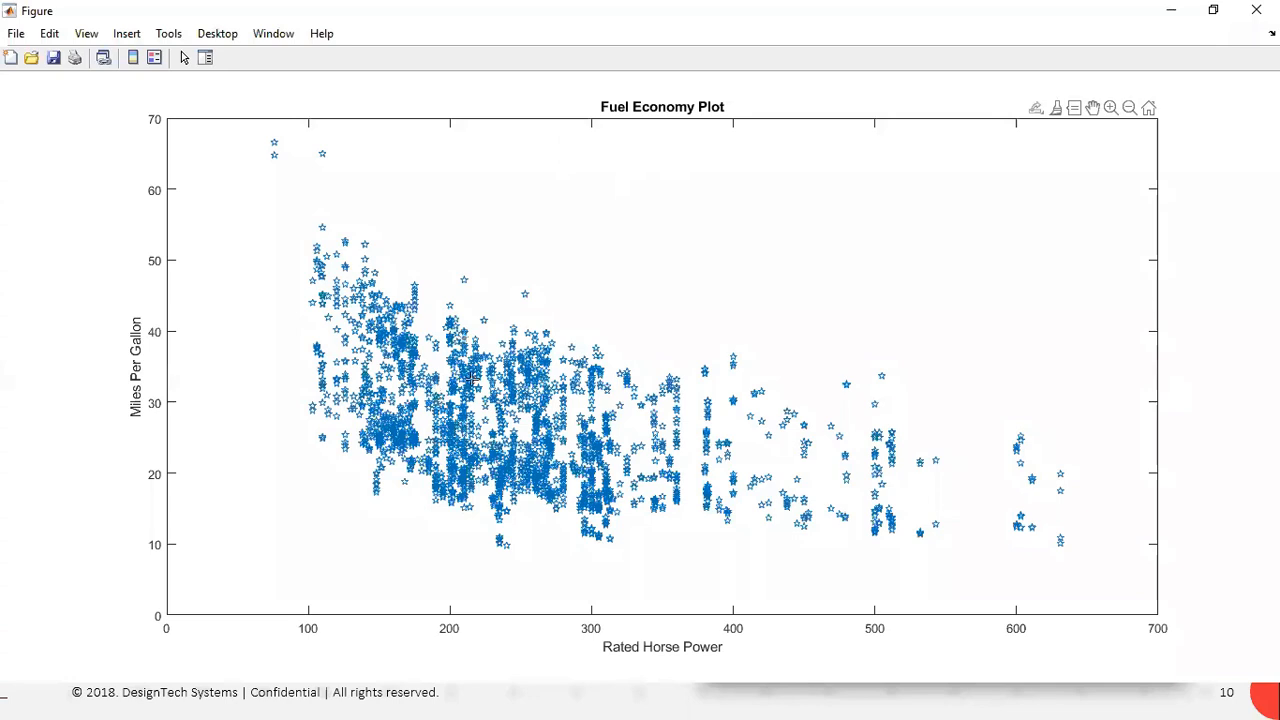
left_click_drag(459, 340, 530, 337)
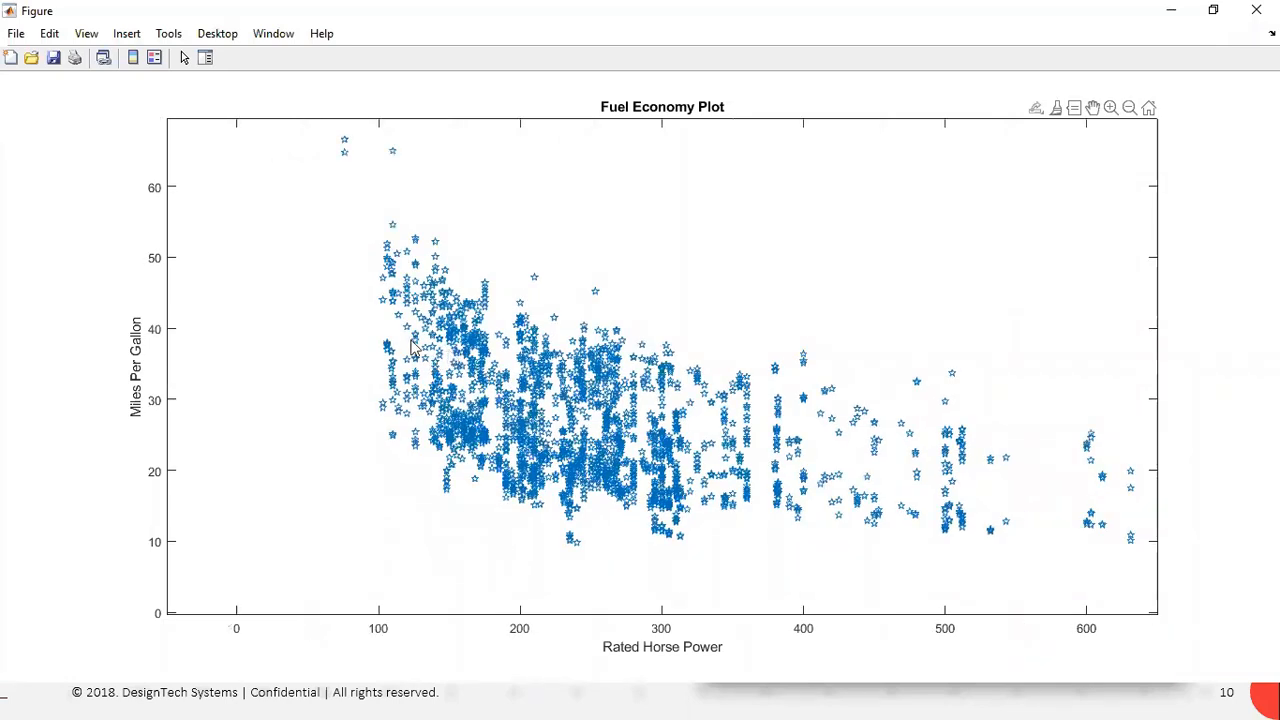
Turn on Rotate 3D for the figure and rotate the Fuel Economy Plot to an oblique view.
left_click(18, 36)
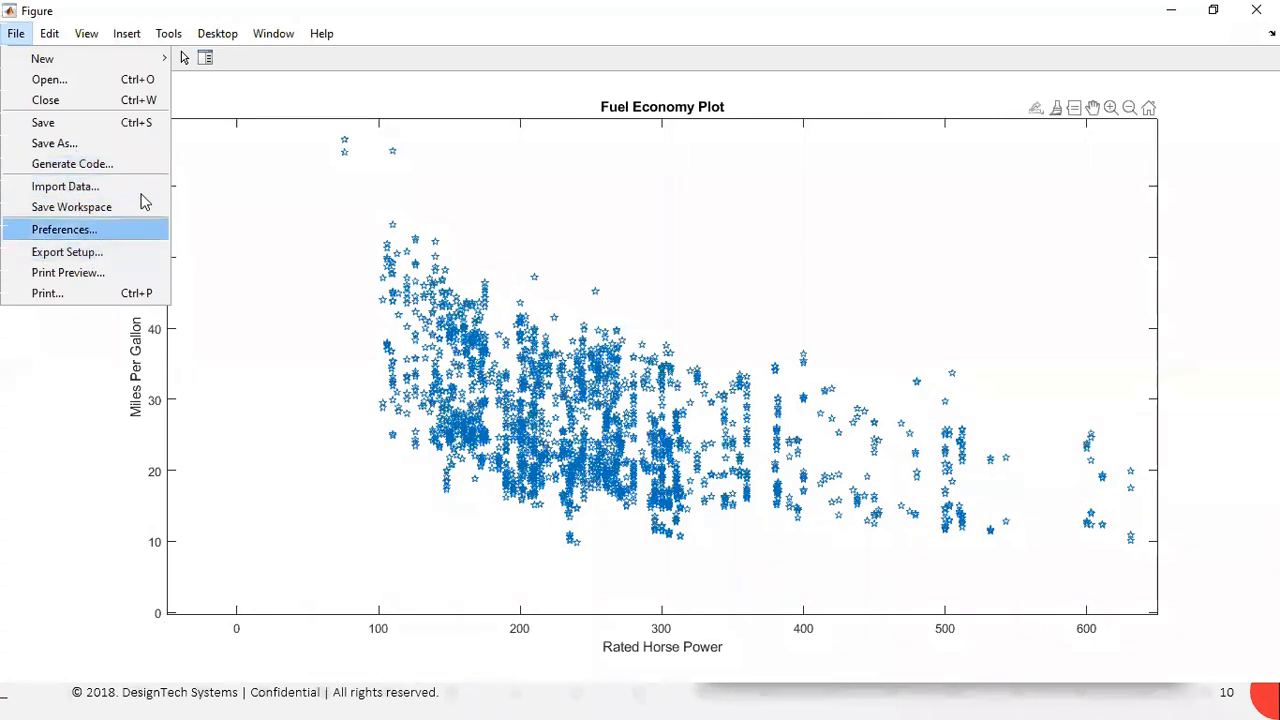
left_click(268, 192)
left_click(172, 37)
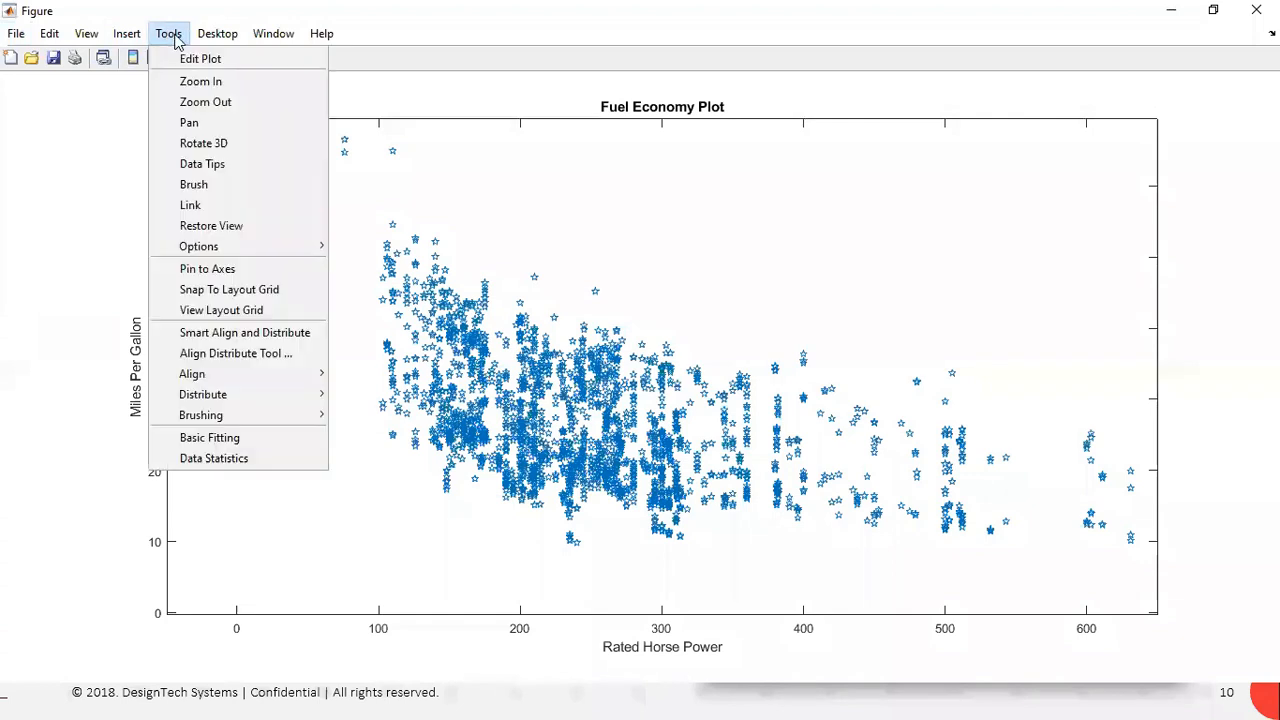
left_click(222, 146)
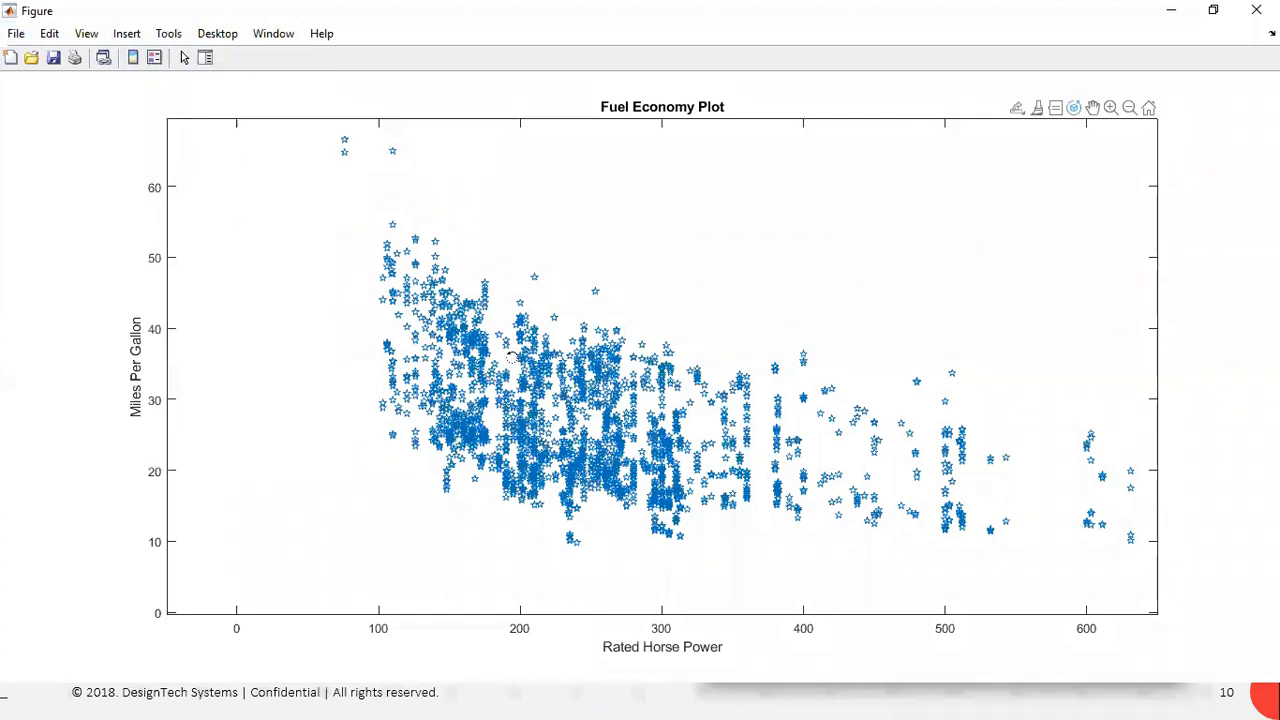
left_click_drag(604, 297, 671, 522)
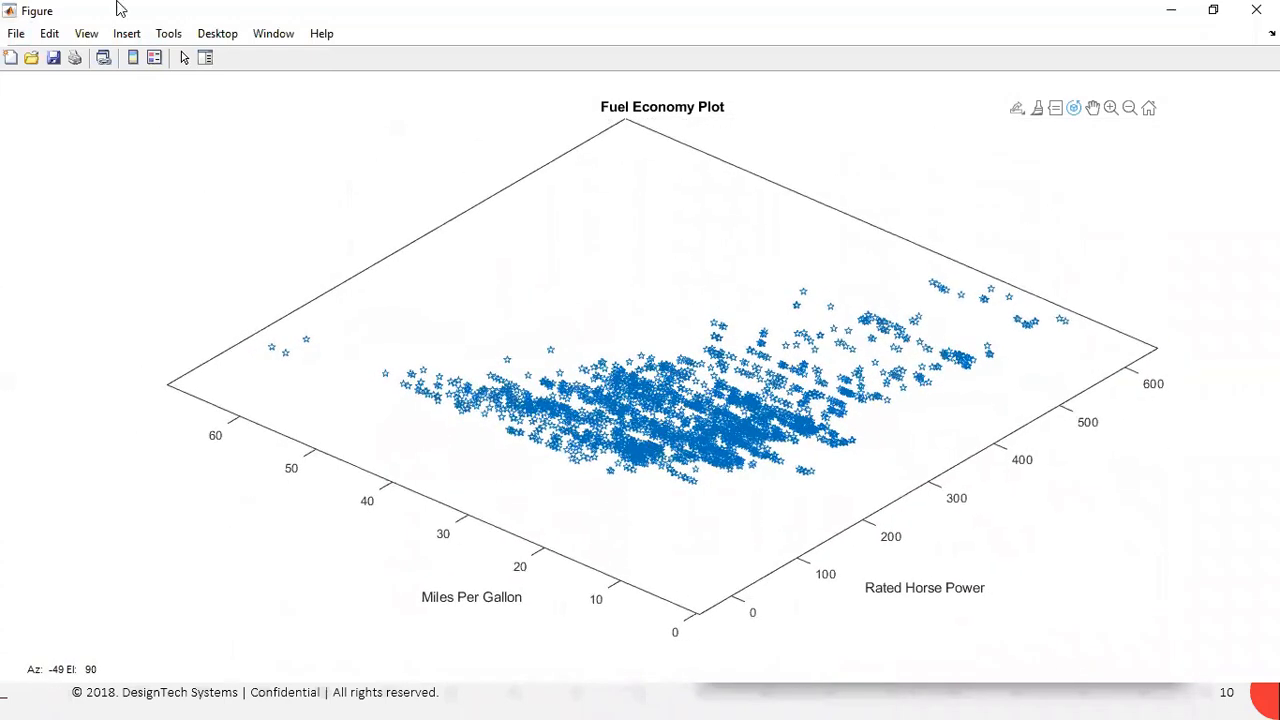
left_click(168, 33)
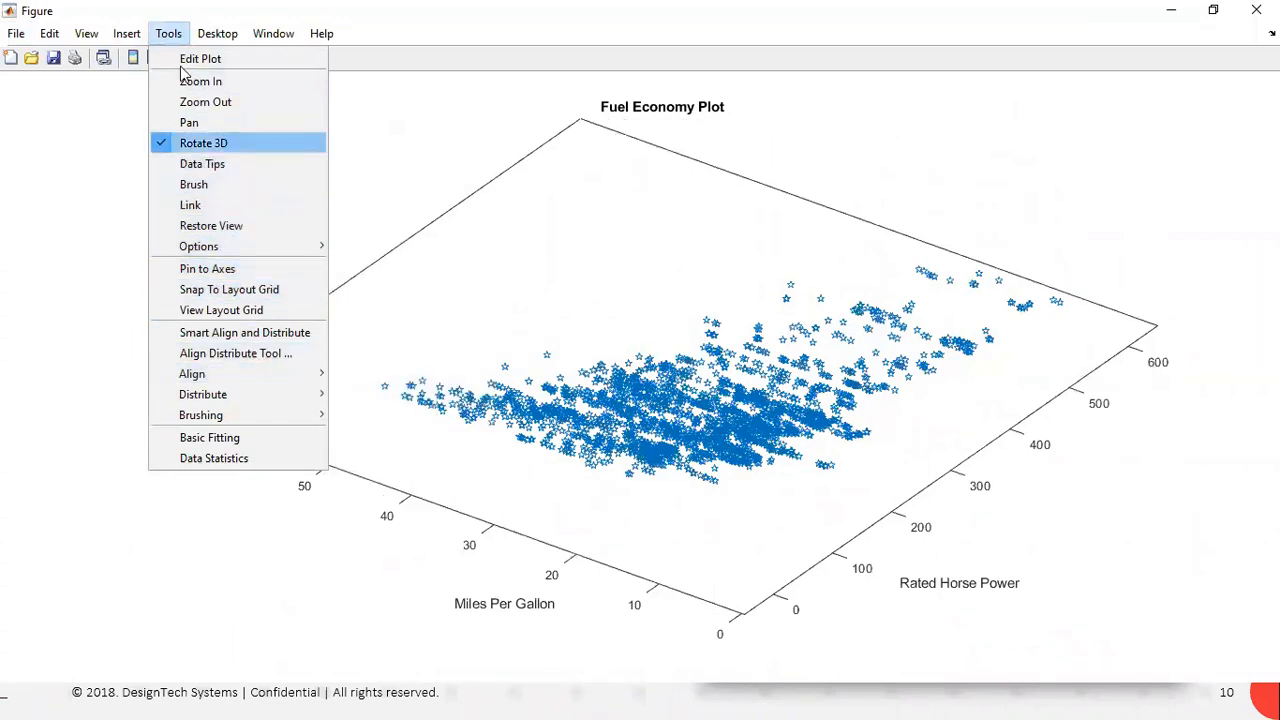
left_click(231, 37)
left_click(231, 37)
left_click(249, 36)
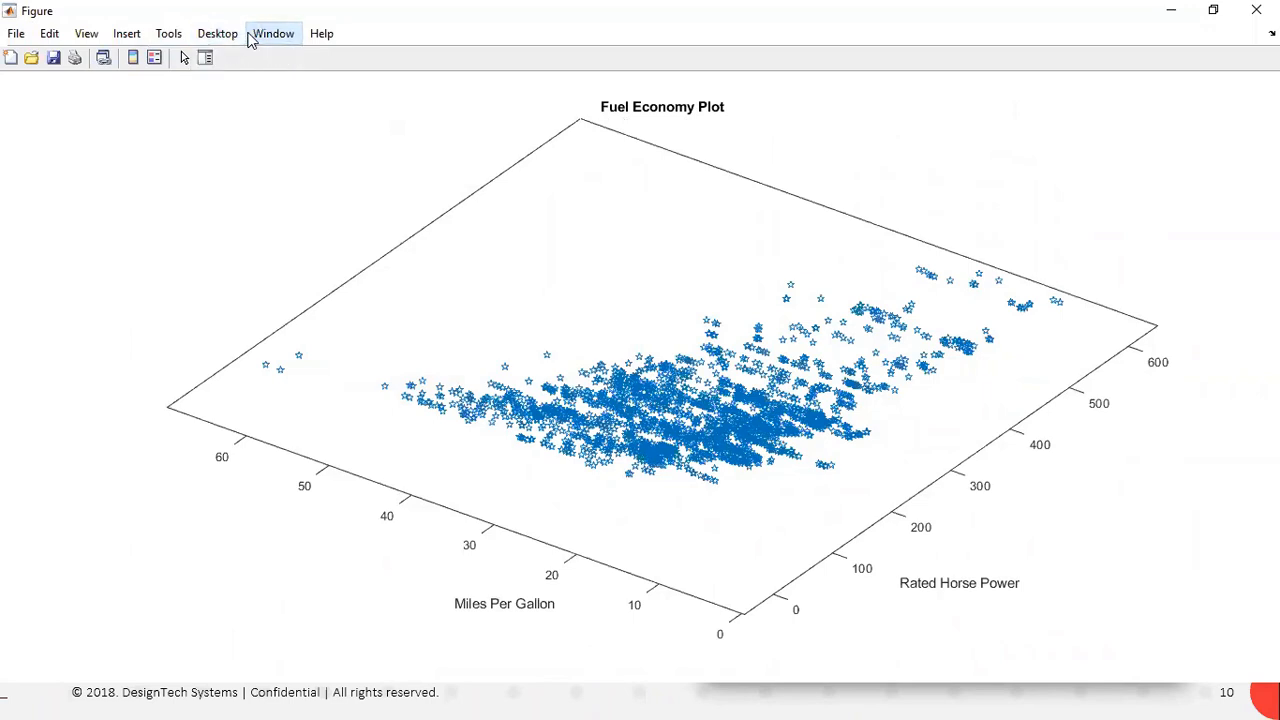
left_click(251, 40)
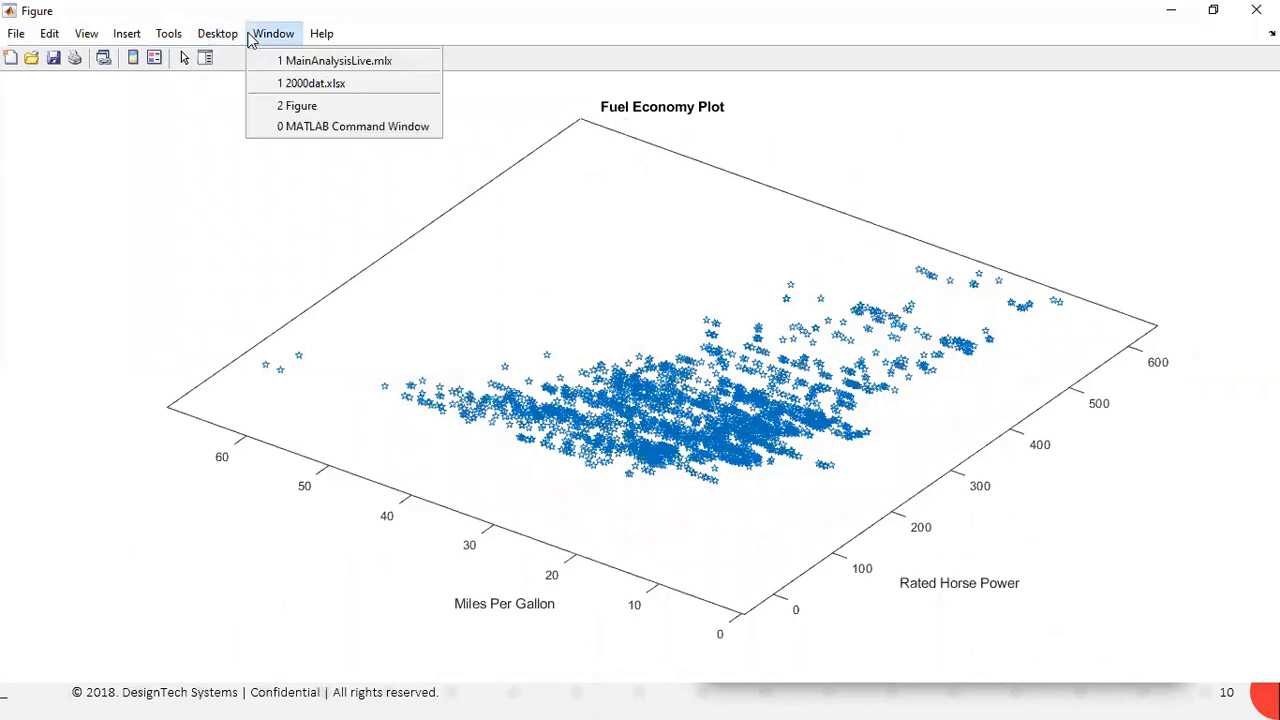
left_click(321, 36)
left_click(321, 36)
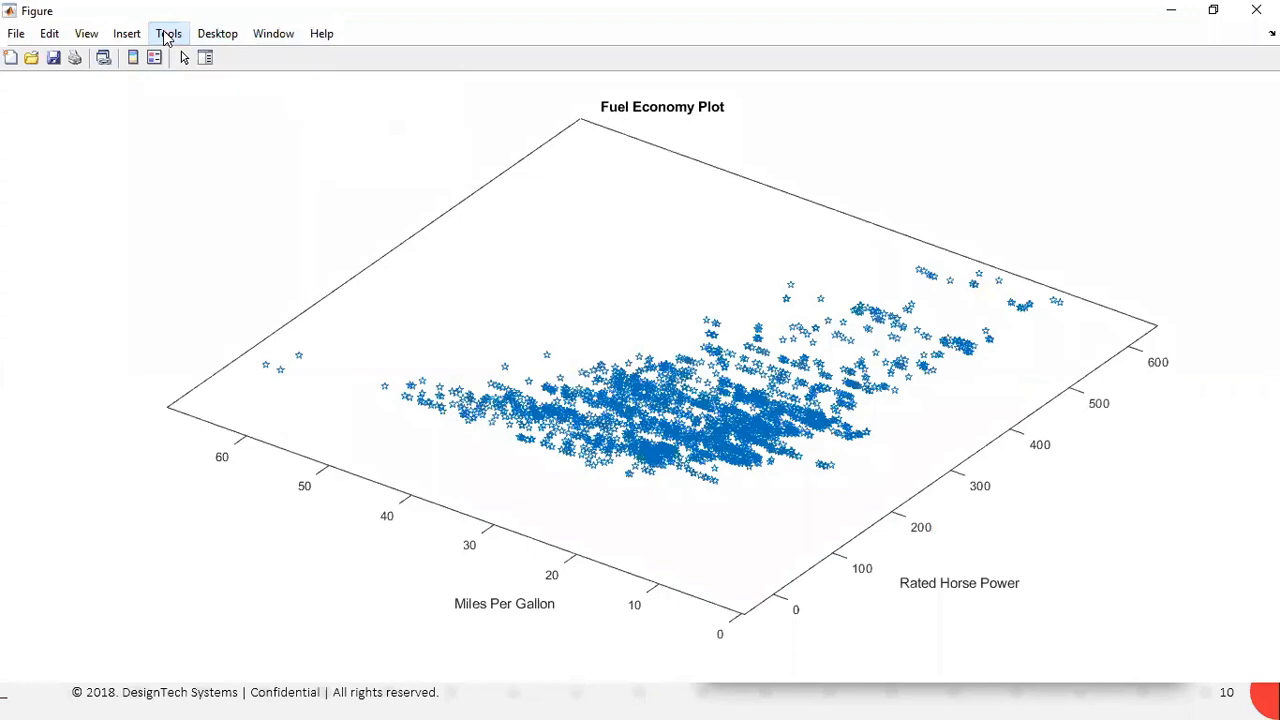
Switch the figure to the Pan tool and restore the plot's original view.
left_click(167, 37)
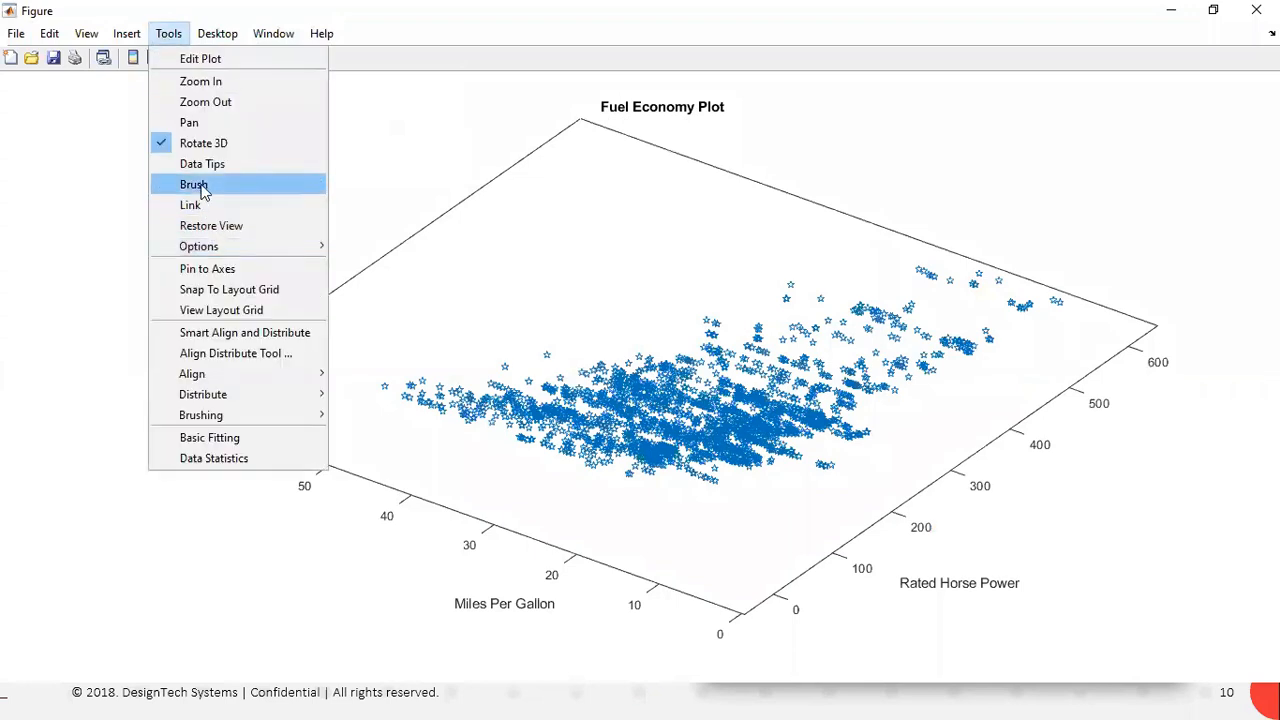
left_click(208, 120)
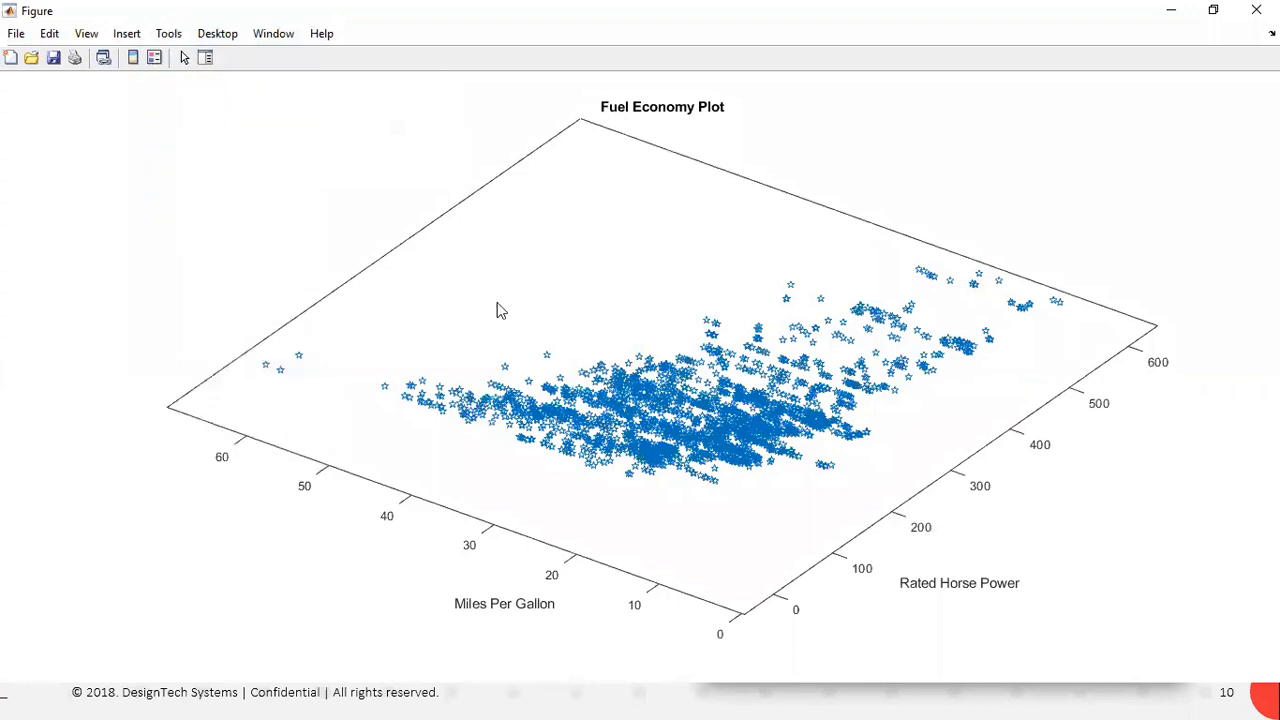
double_click(547, 462)
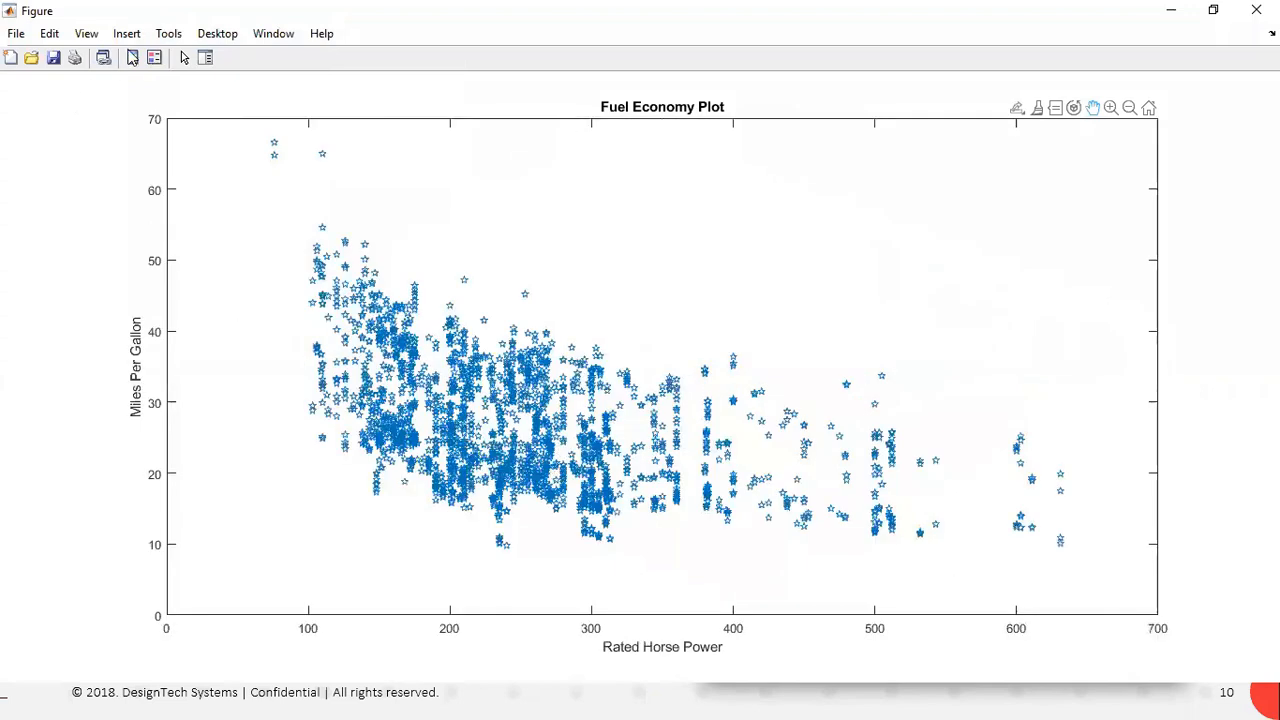
Add linear, cubic and 4th degree polynomial fits to the data1 scatter plot with Basic Fitting, and close the figure.
left_click(167, 33)
mouse_move(237, 397)
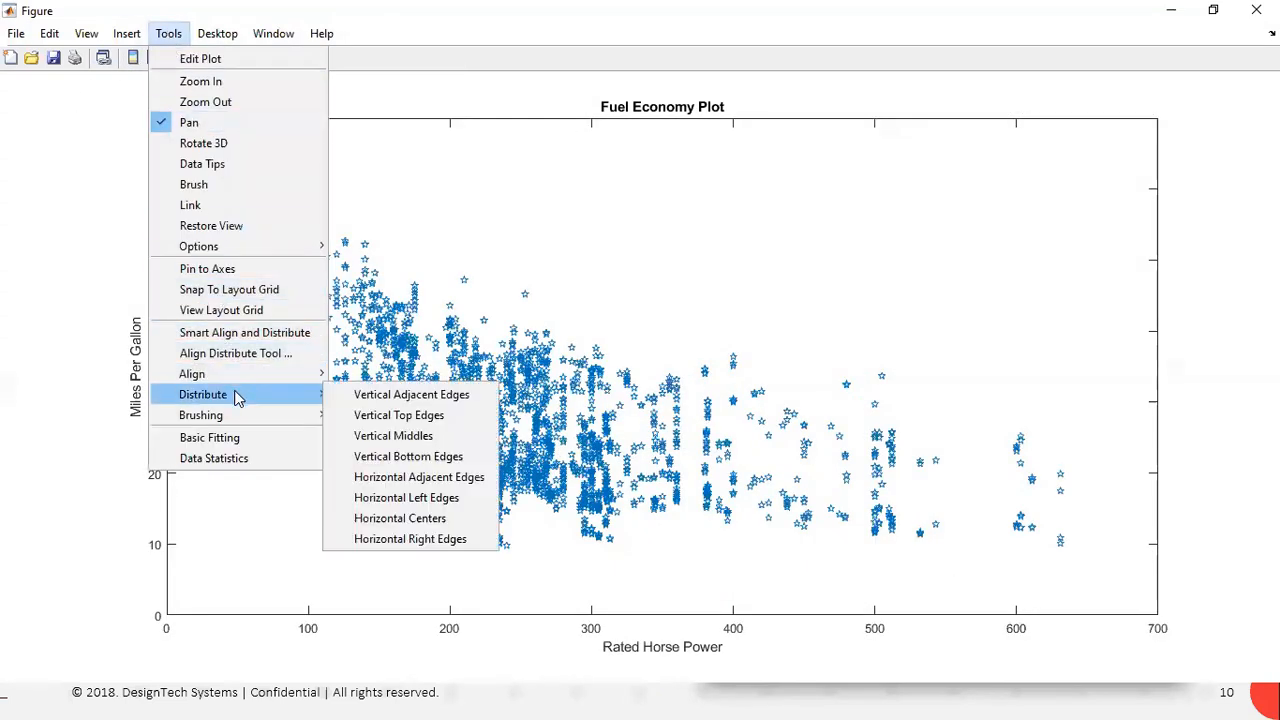
left_click(251, 440)
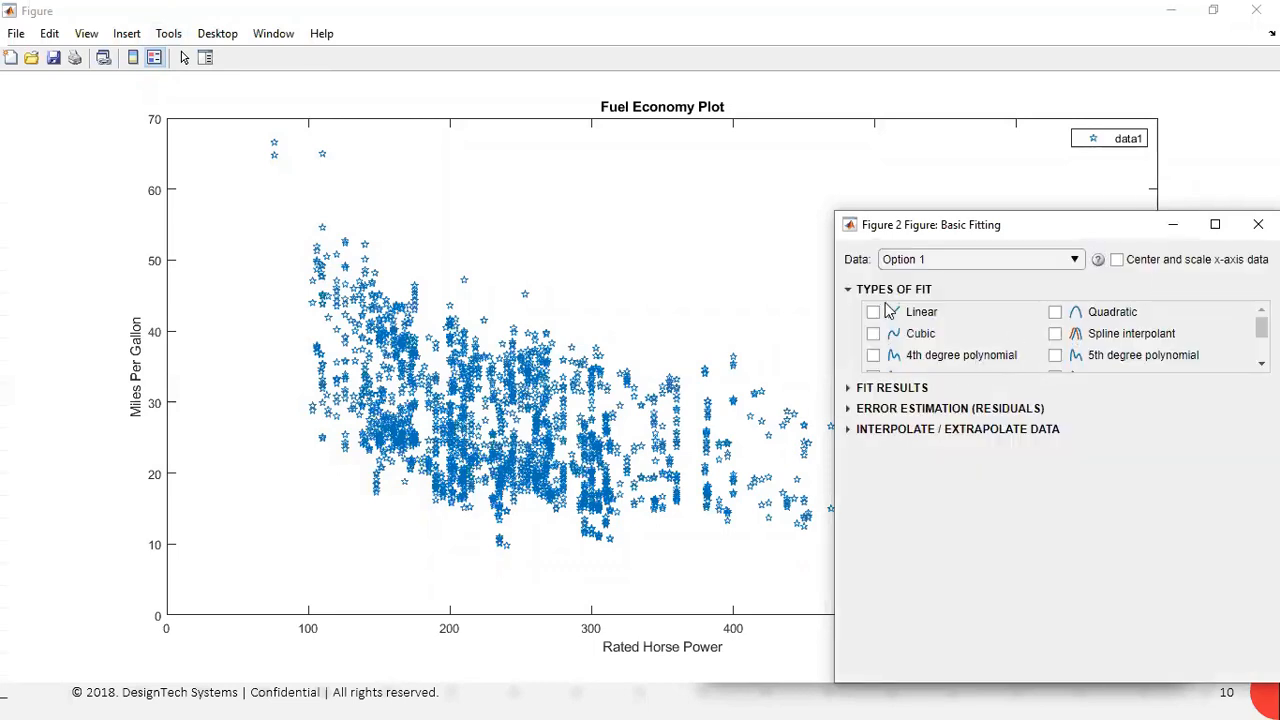
left_click(874, 314)
left_click(874, 334)
left_click(874, 356)
scroll(882, 358, "down", 3)
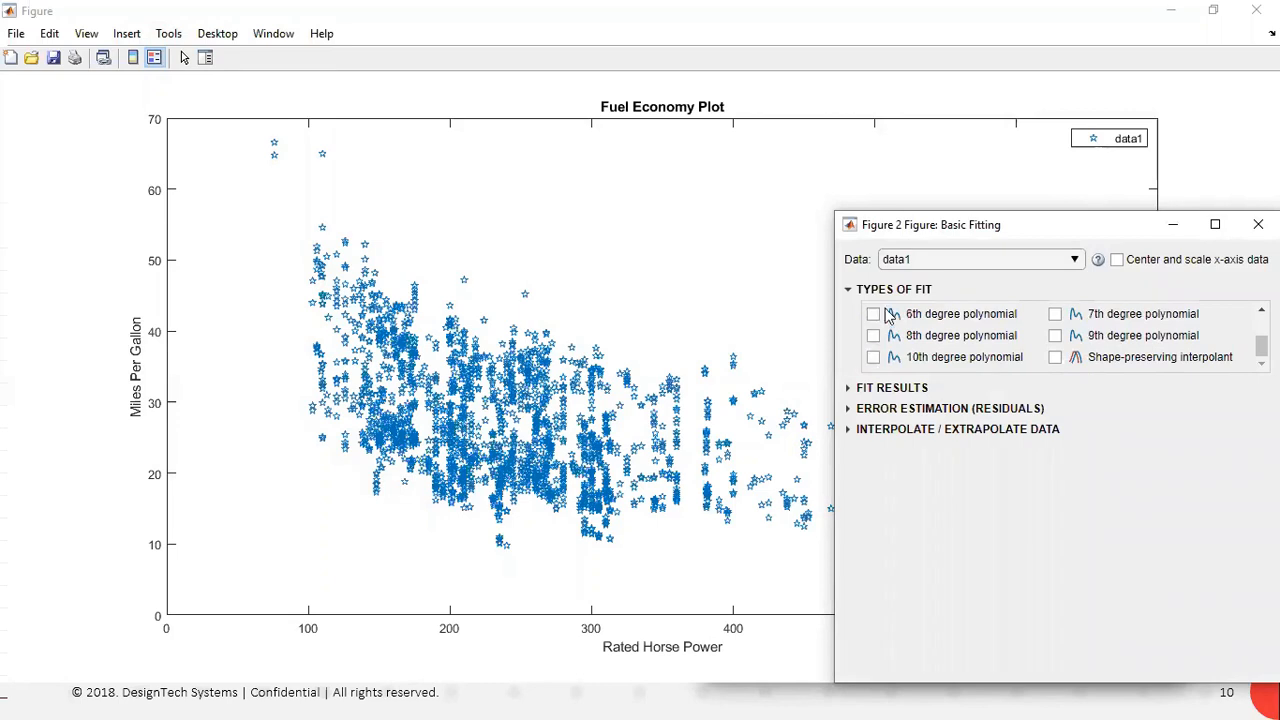
scroll(889, 315, "up", 3)
left_click(927, 264)
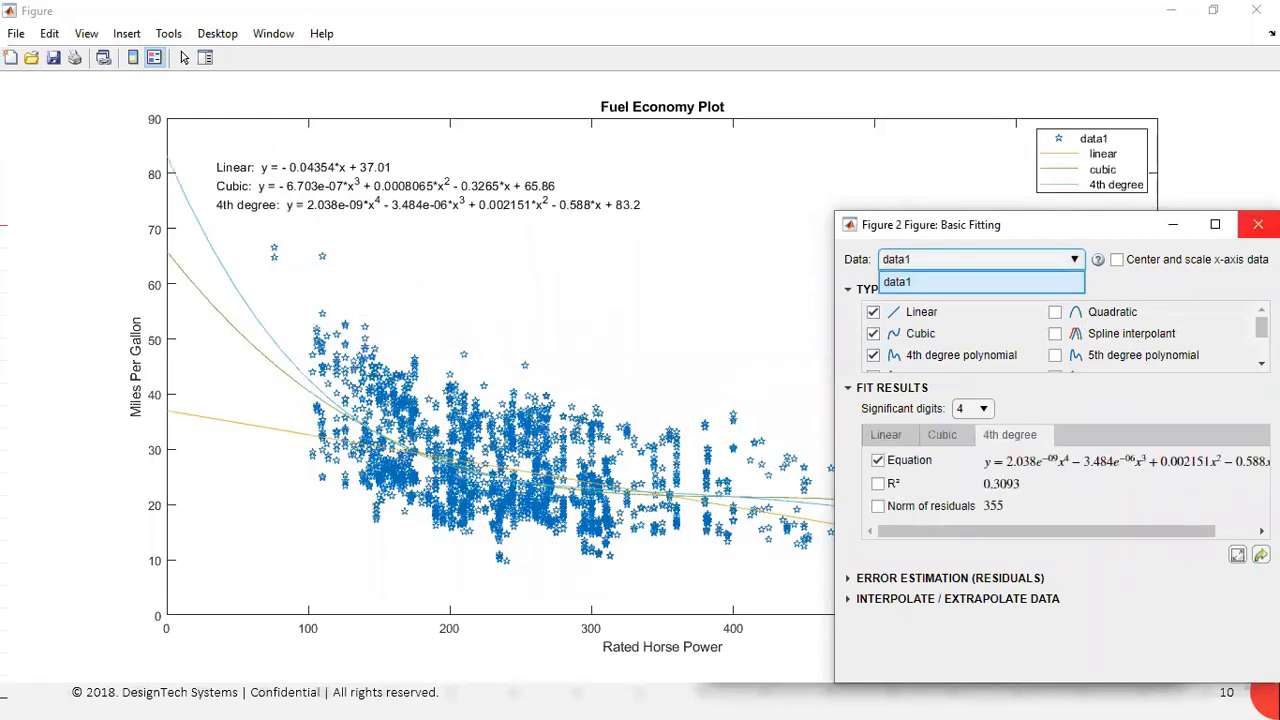
left_click(1250, 230)
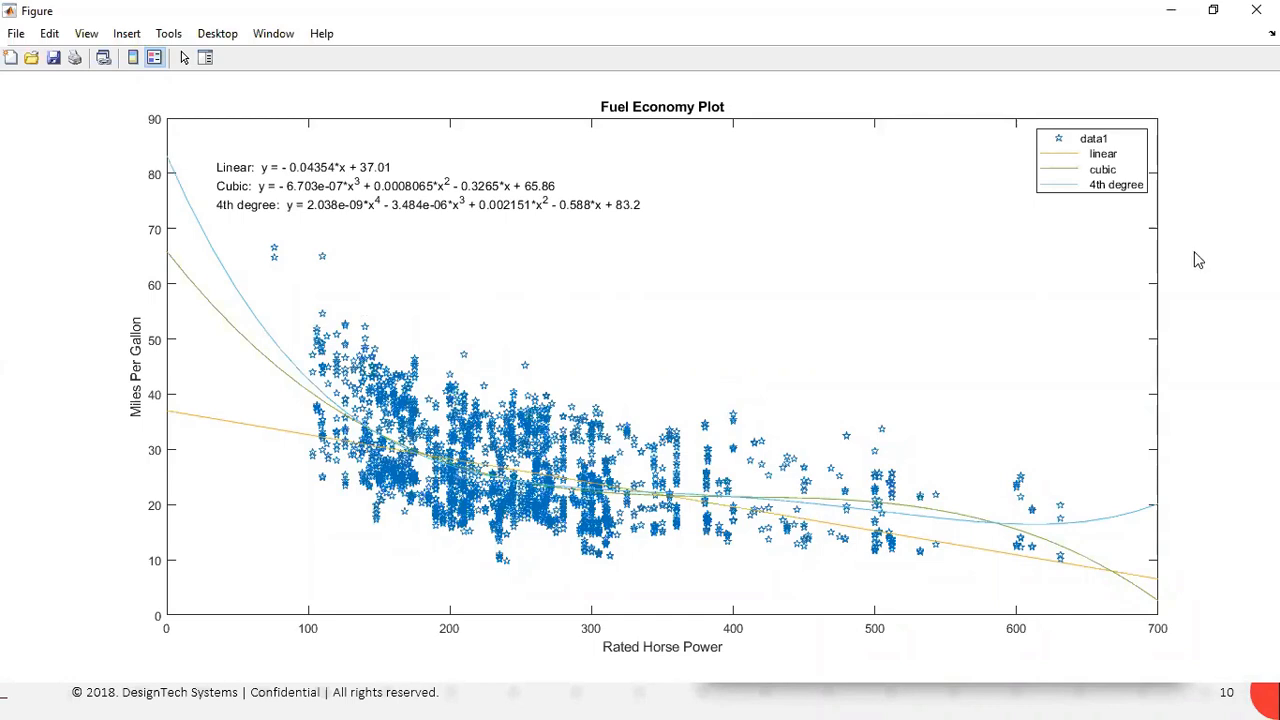
mouse_move(869, 229)
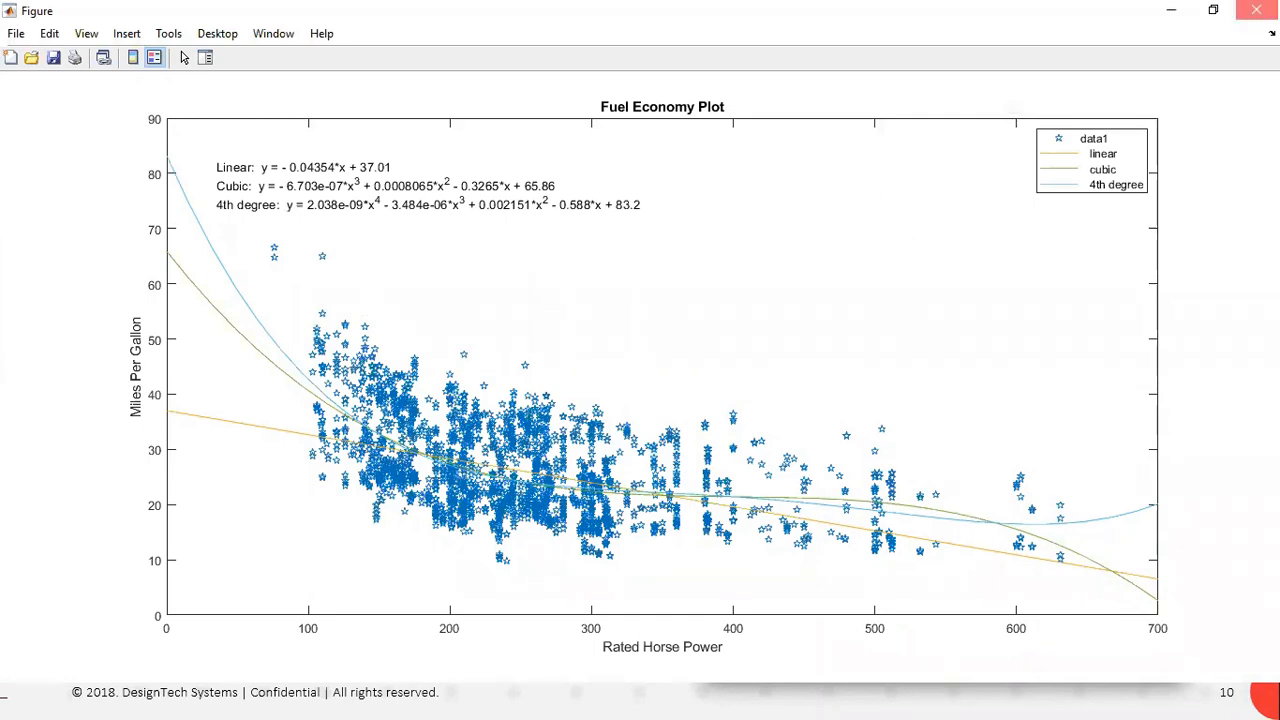
left_click(1256, 10)
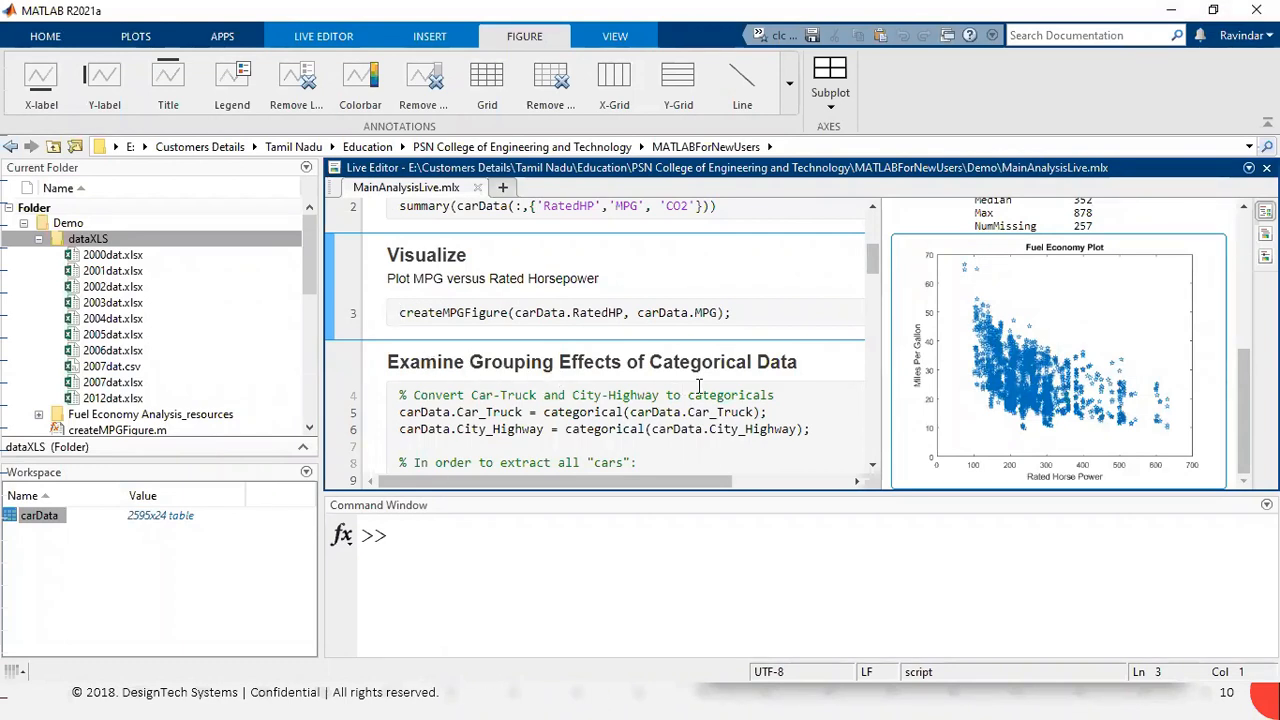
Review the Examine Grouping Effects of Categorical Data code and run that section to create carIDs, city_truckIDs, cityIDs and highwayIDs.
scroll(524, 356, "down", 3)
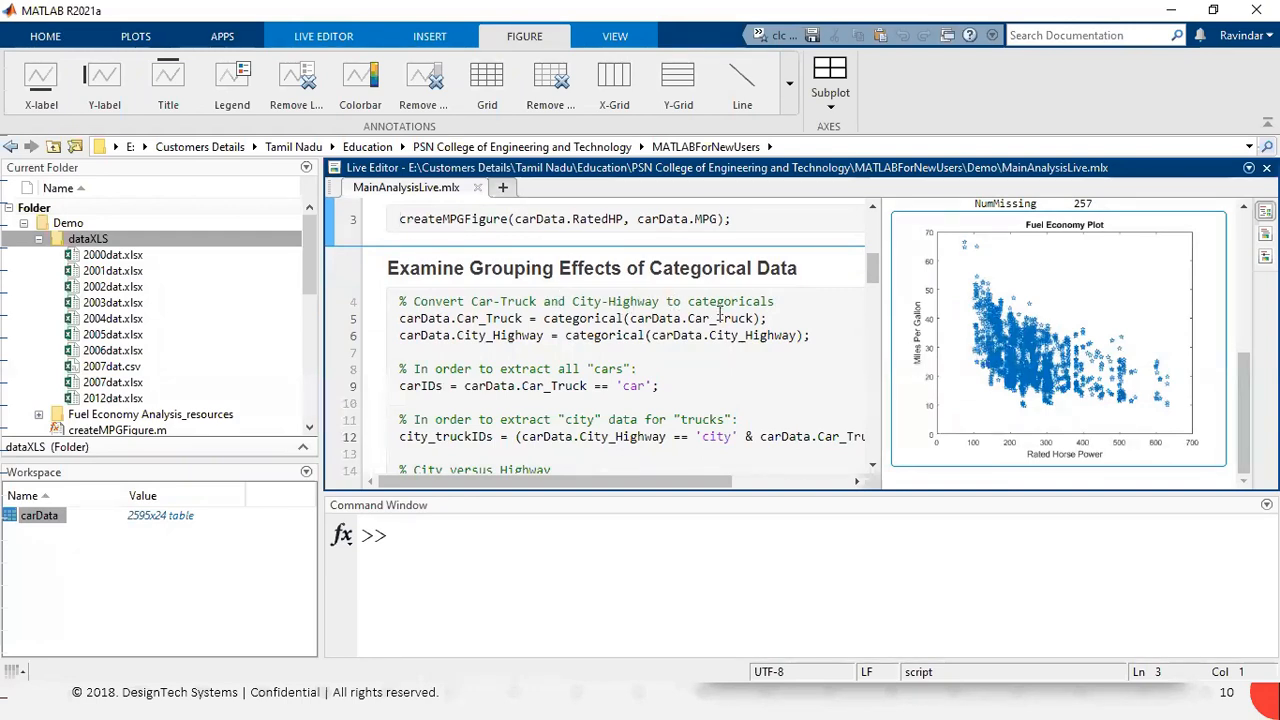
mouse_move(432, 322)
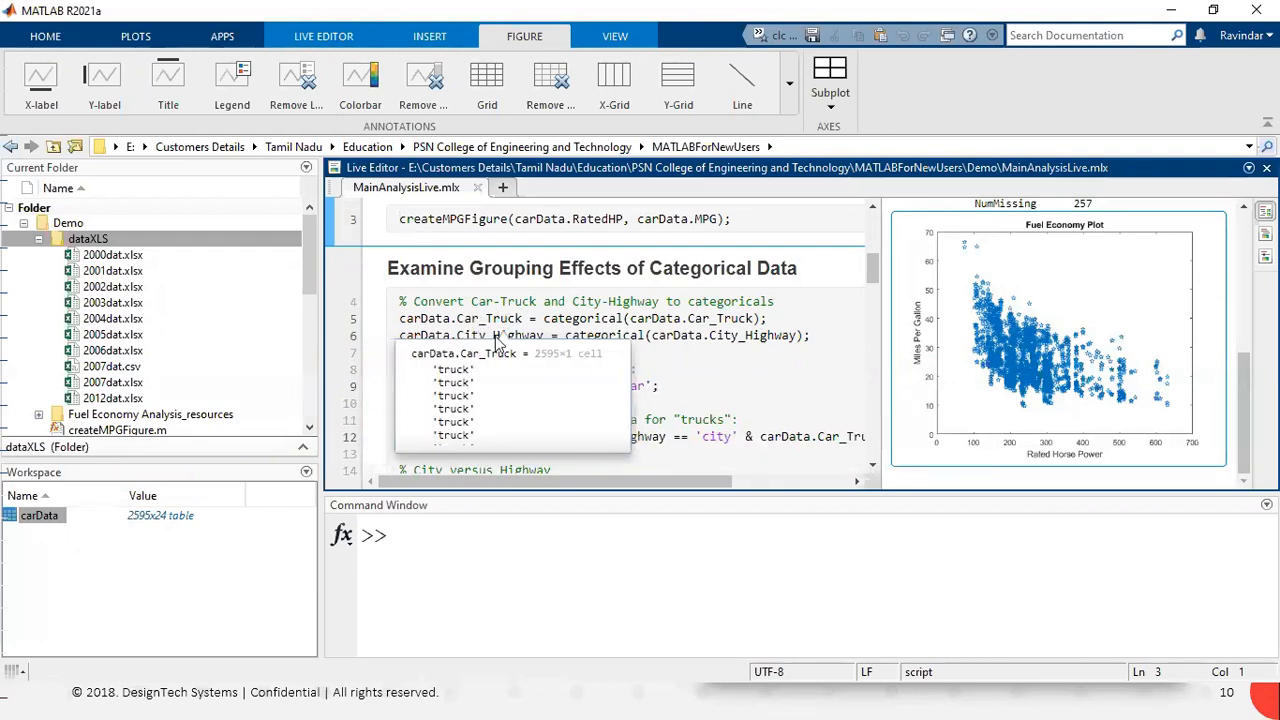
left_click(680, 369)
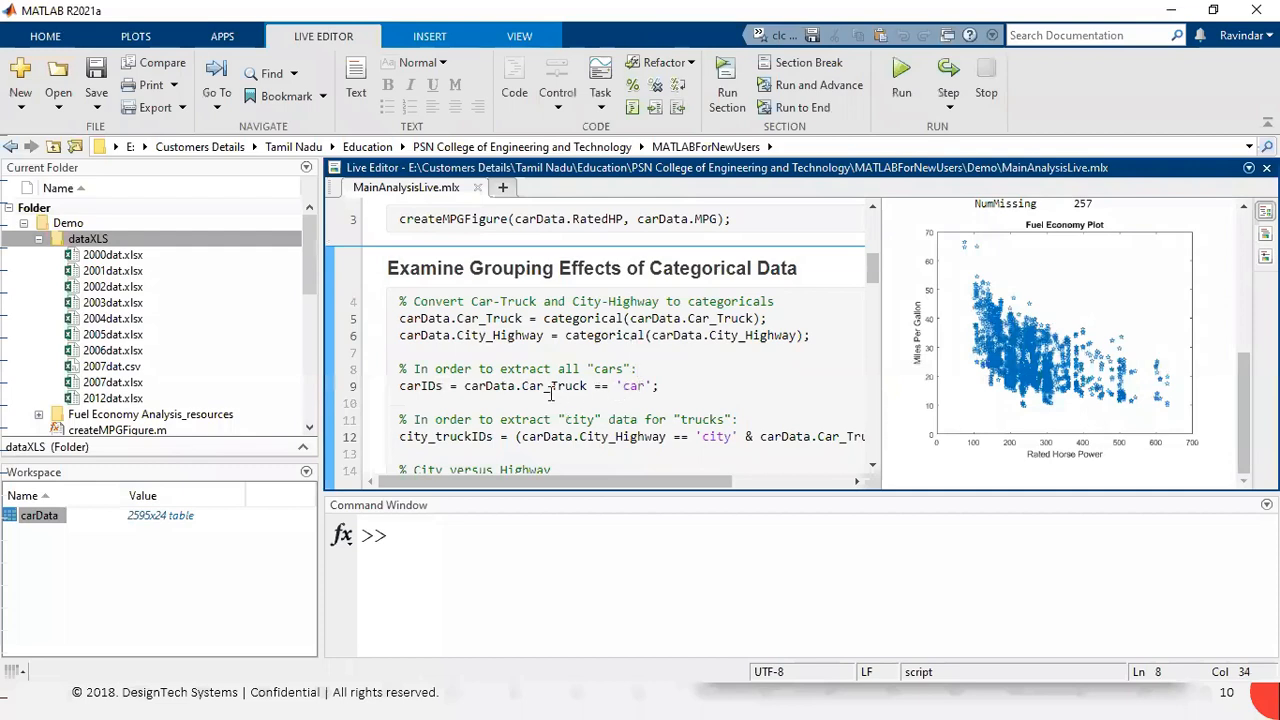
scroll(540, 392, "down", 2)
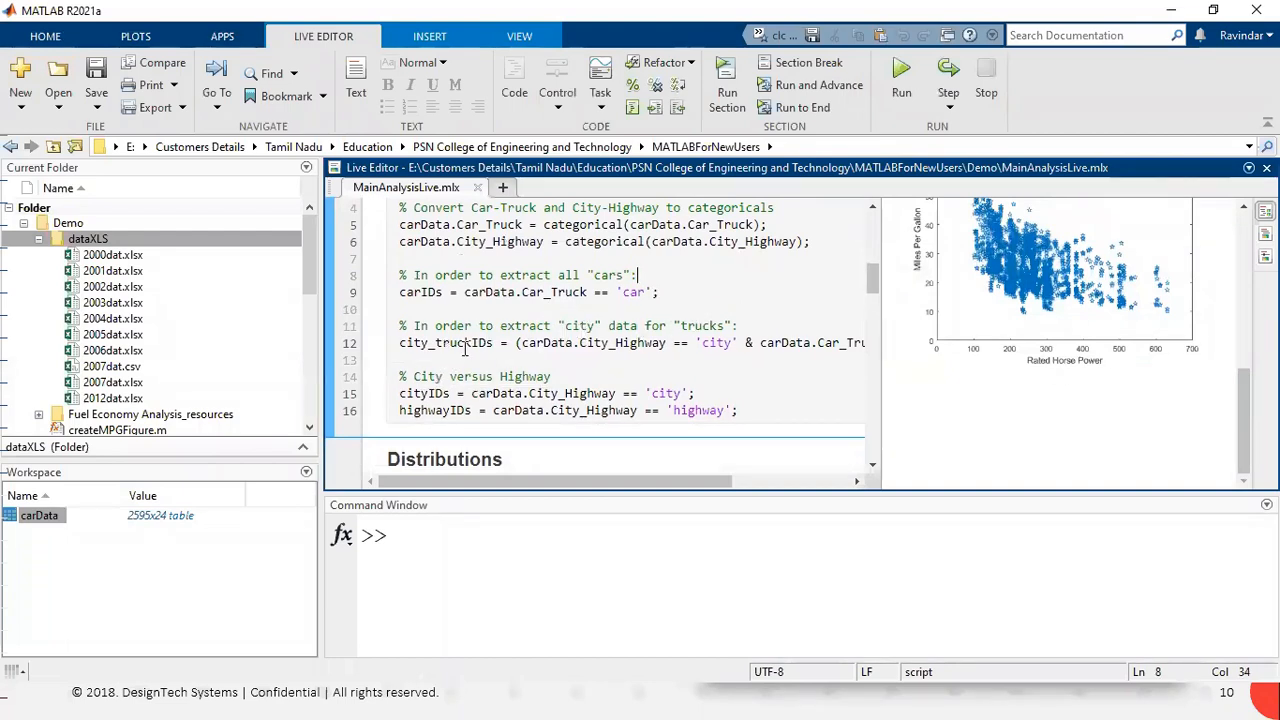
scroll(468, 360, "down", 3)
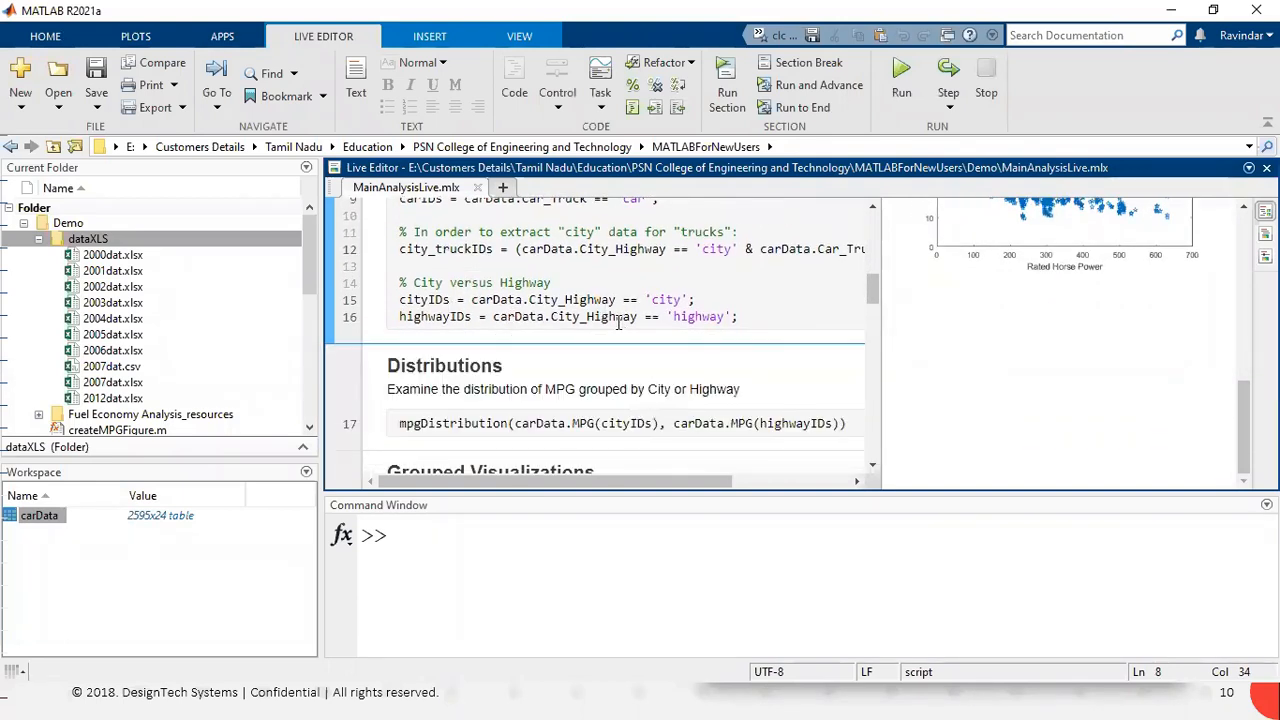
mouse_move(618, 322)
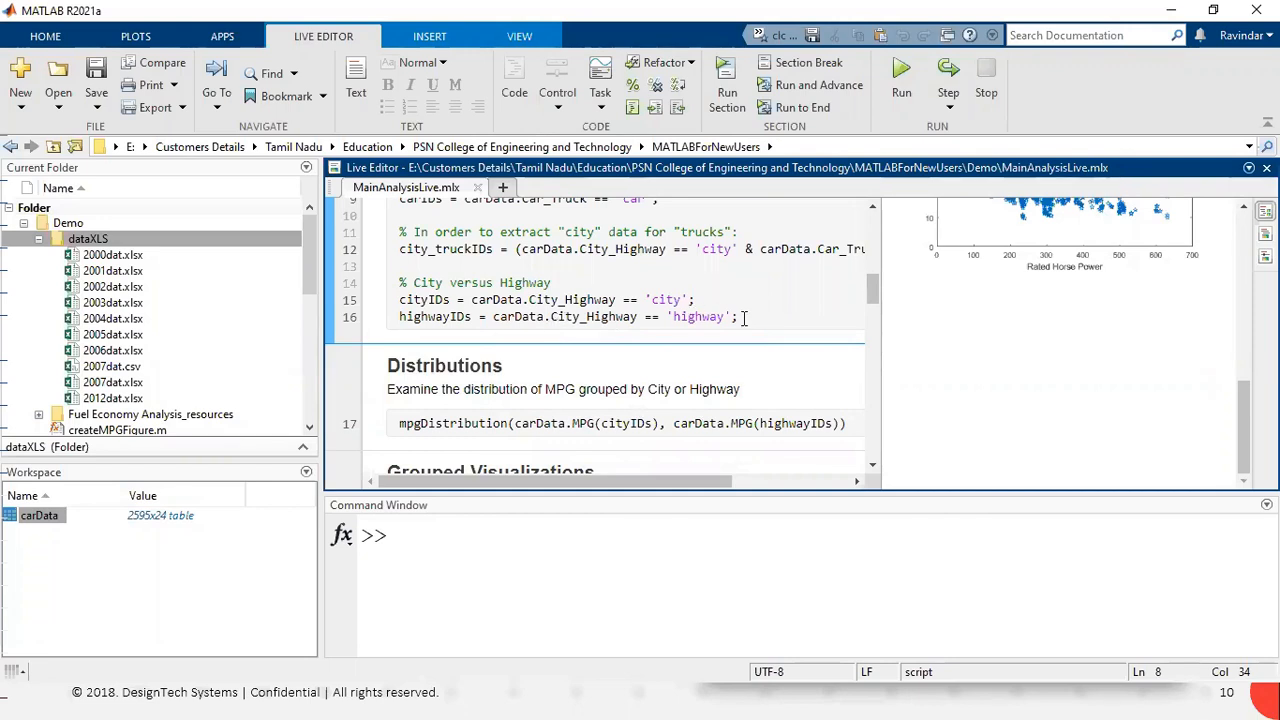
scroll(743, 318, "up", 2)
left_click_drag(740, 432, 401, 283)
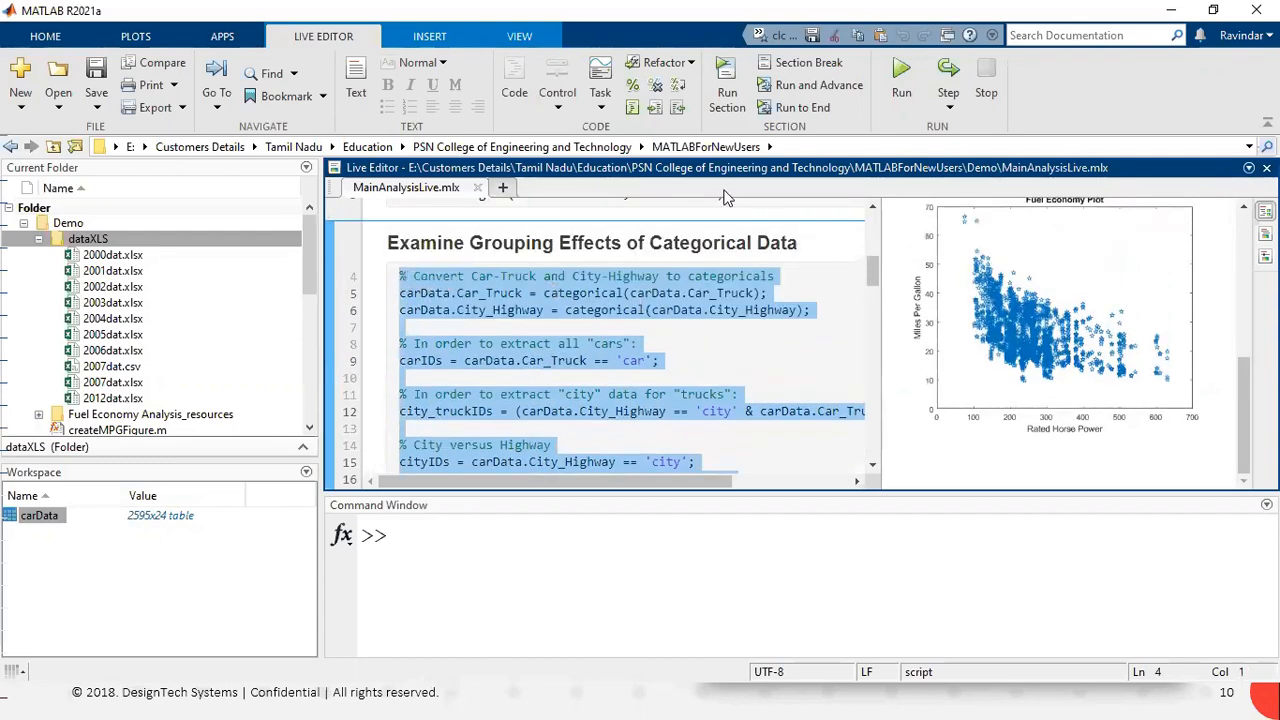
left_click(725, 70)
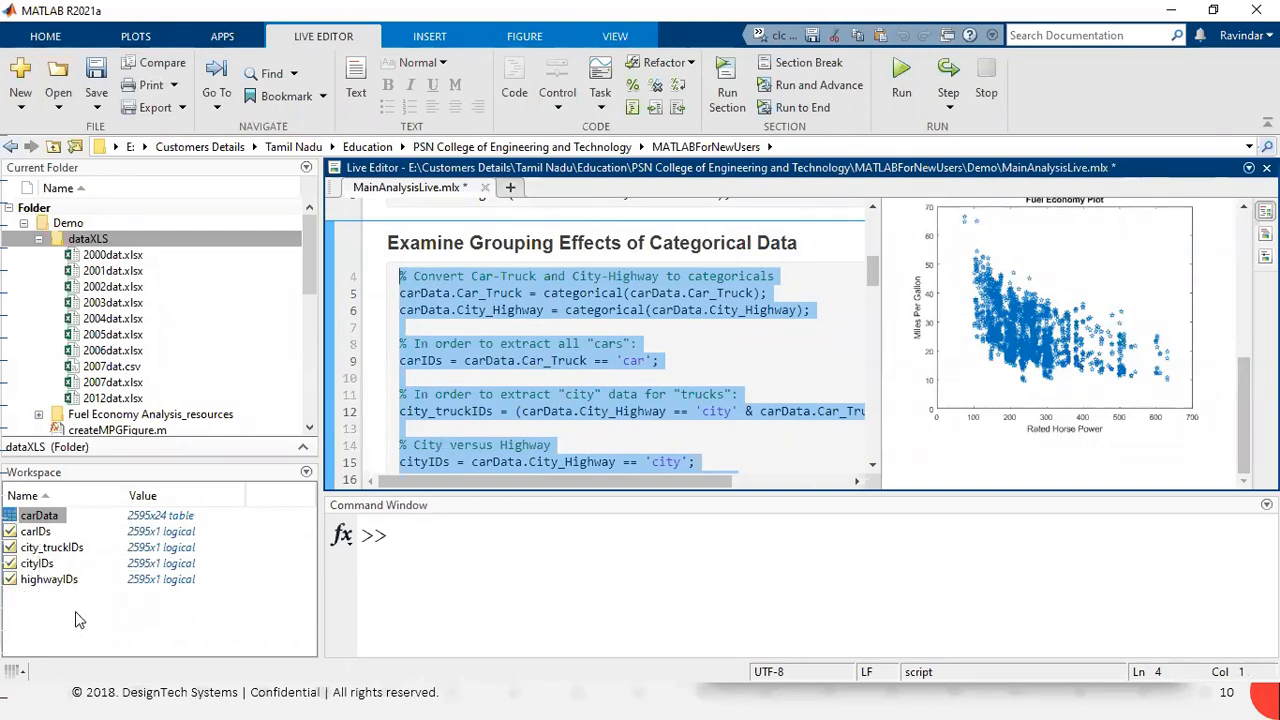
Save the live script and check which plot types are offered for the carData table.
key("ctrl+s")
left_click(75, 611)
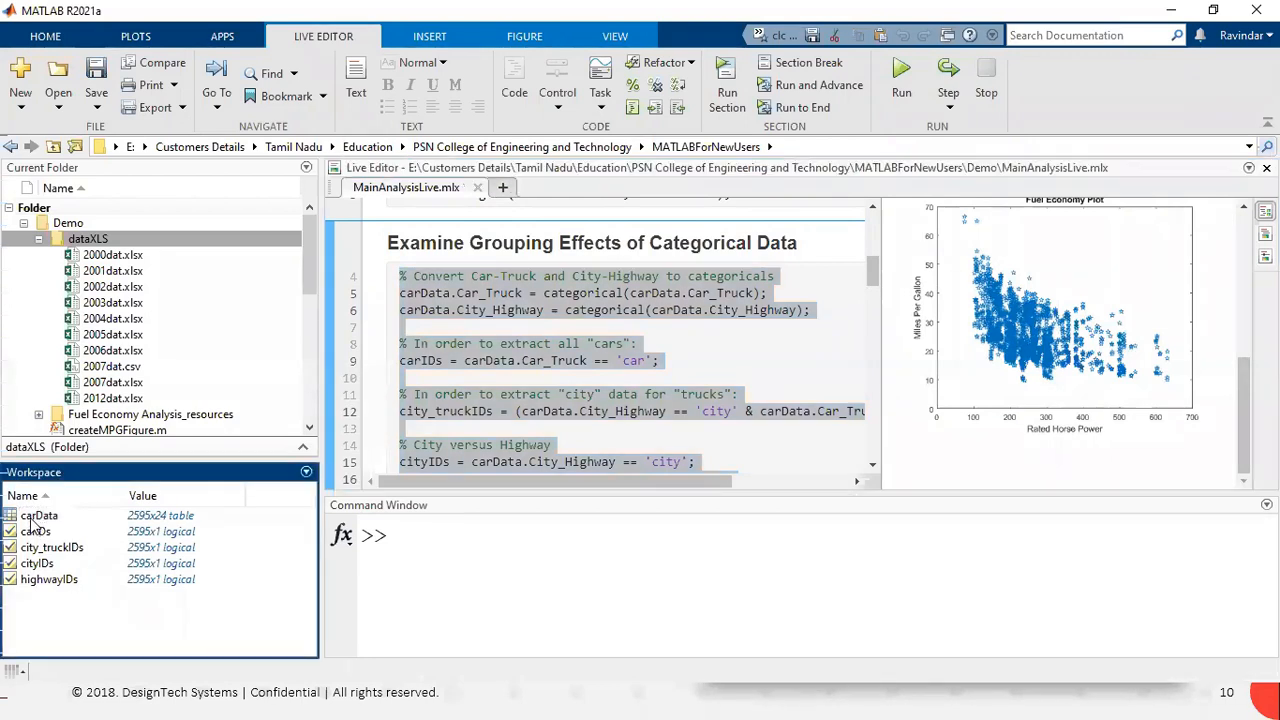
left_click(33, 516)
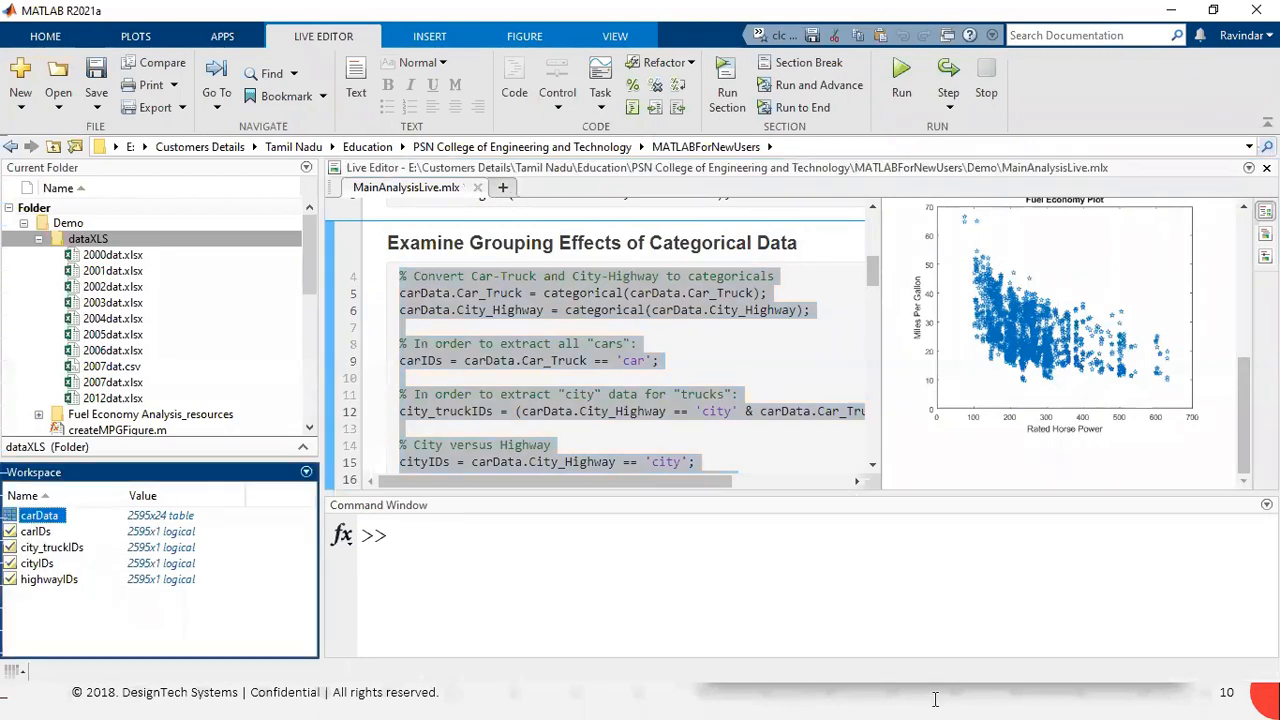
left_click(139, 36)
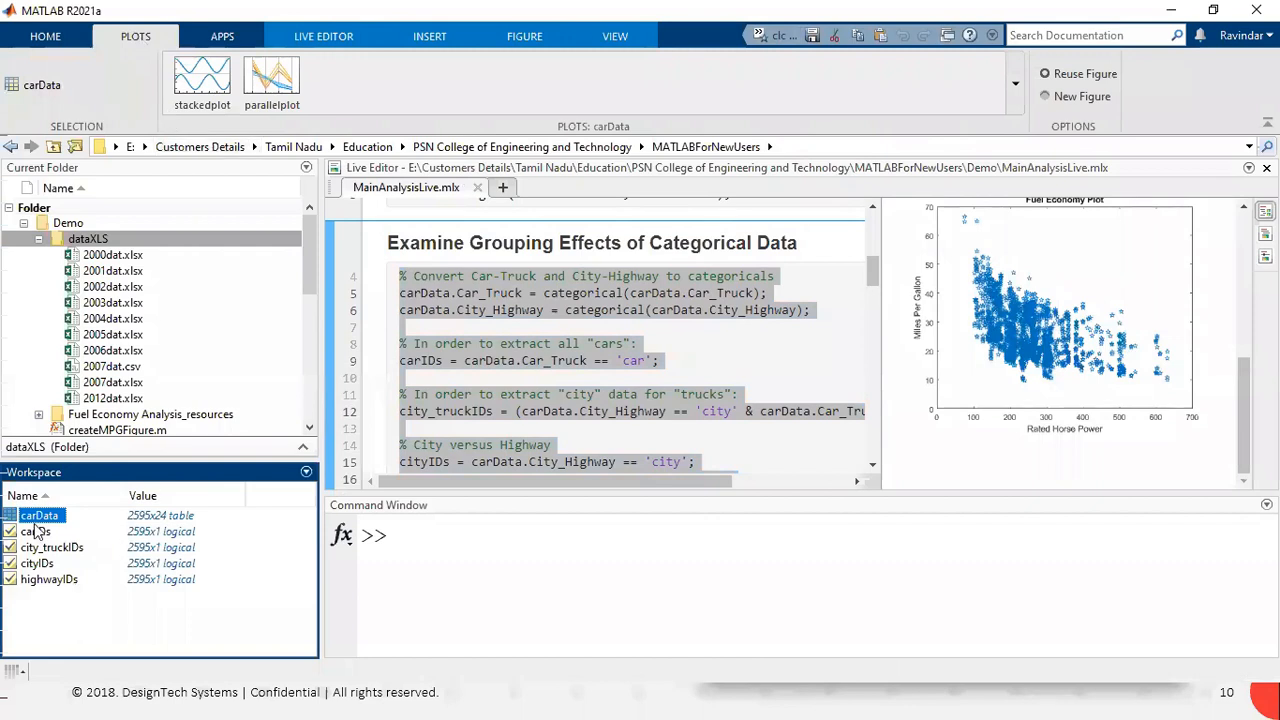
left_click(67, 607)
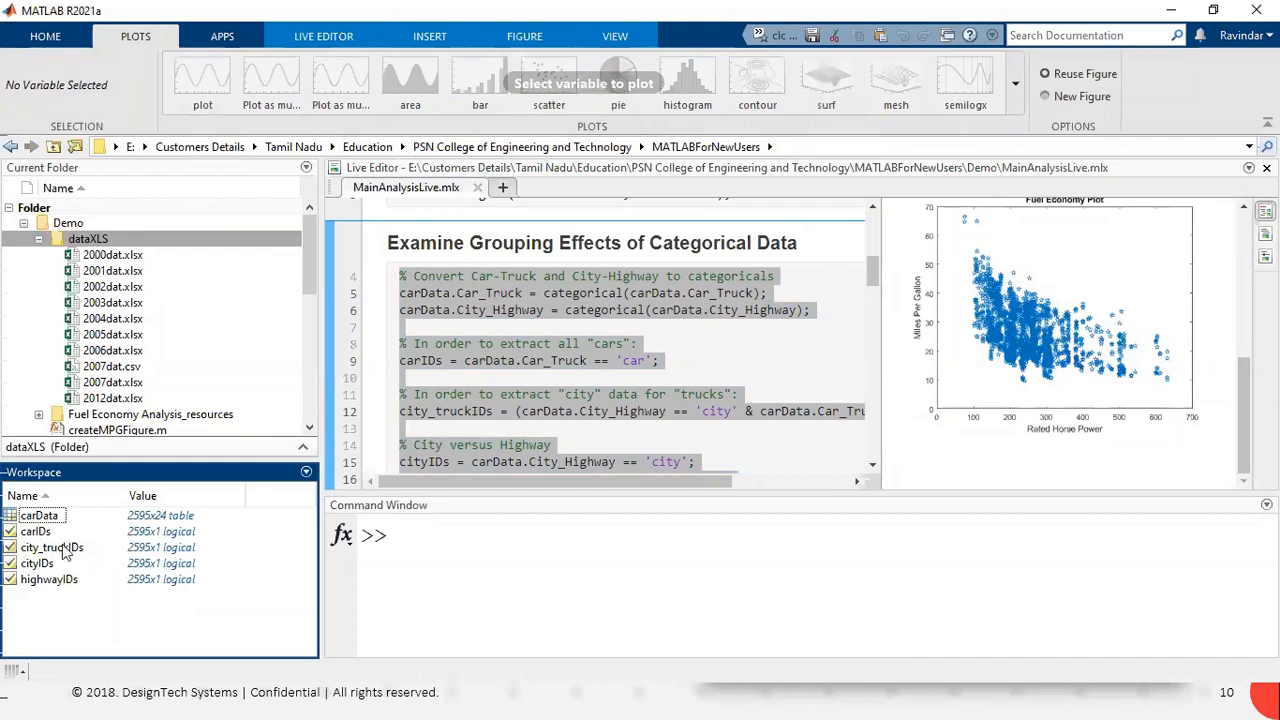
left_click(40, 517)
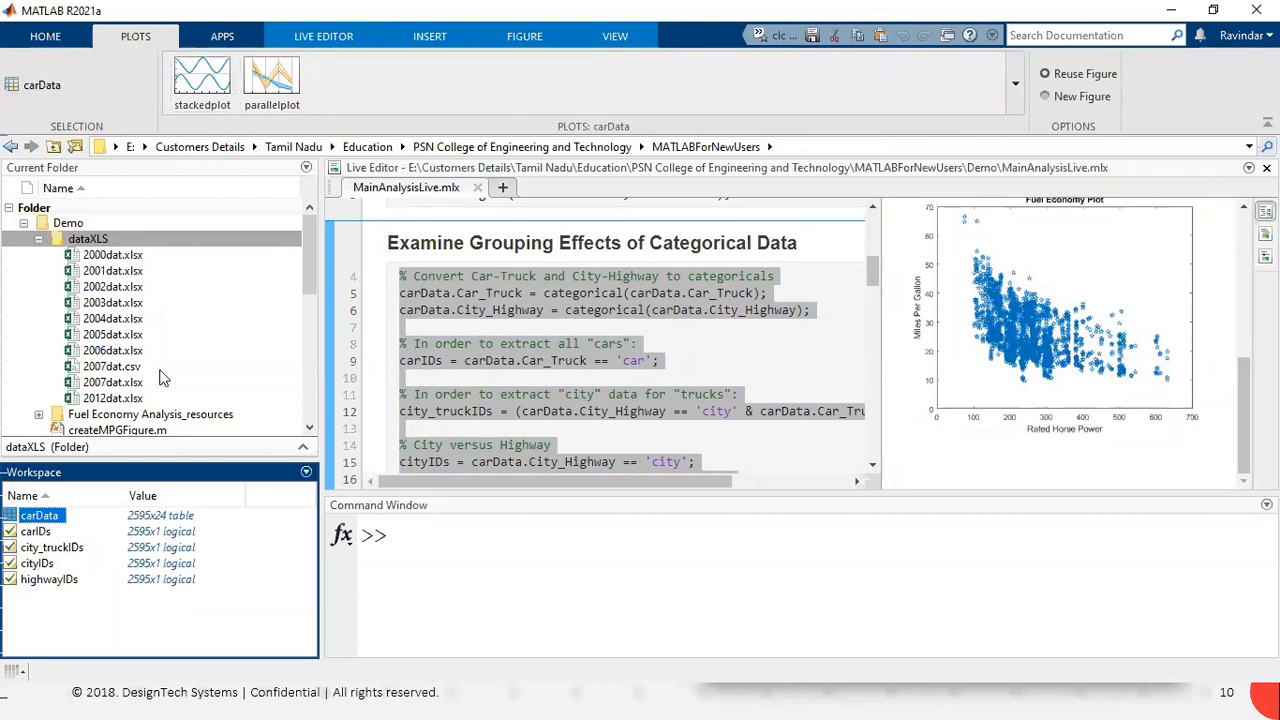
left_click(70, 623)
Browse the plot types offered for carIDs, create a basic line plot of it, and close the figure.
left_click(42, 533)
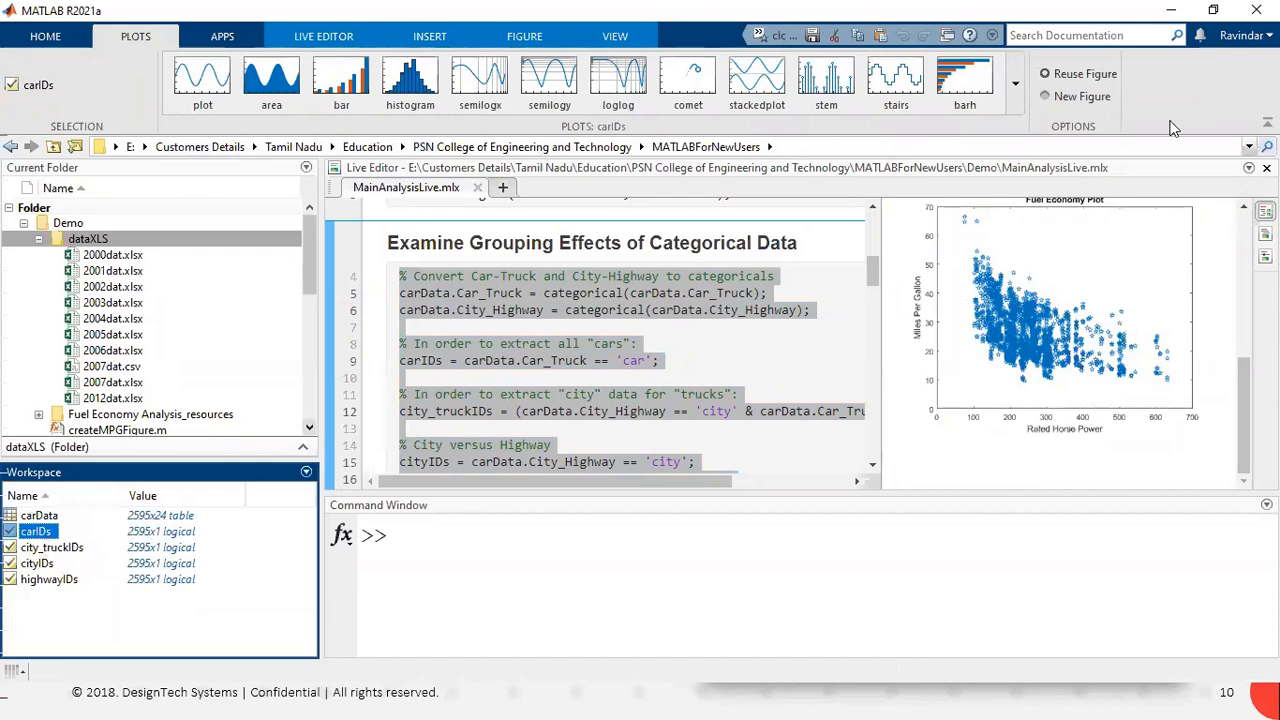
left_click(1015, 85)
scroll(1012, 250, "down", 3)
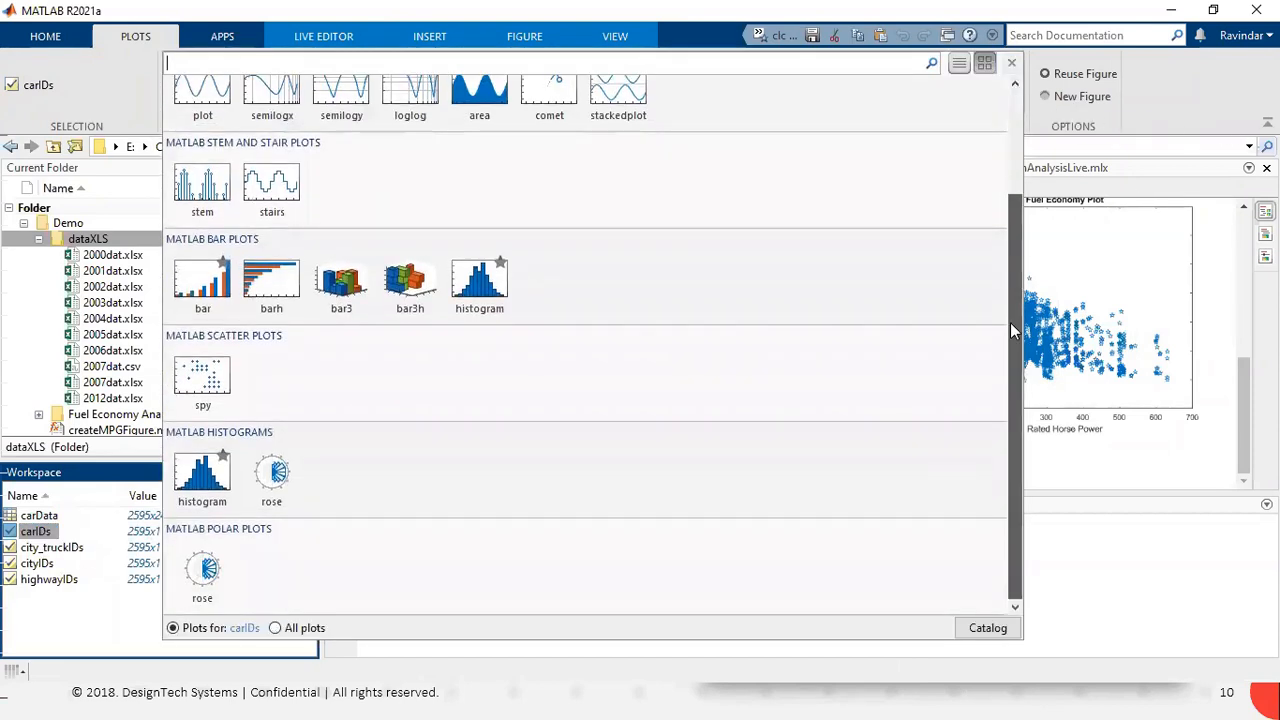
scroll(990, 340, "up", 3)
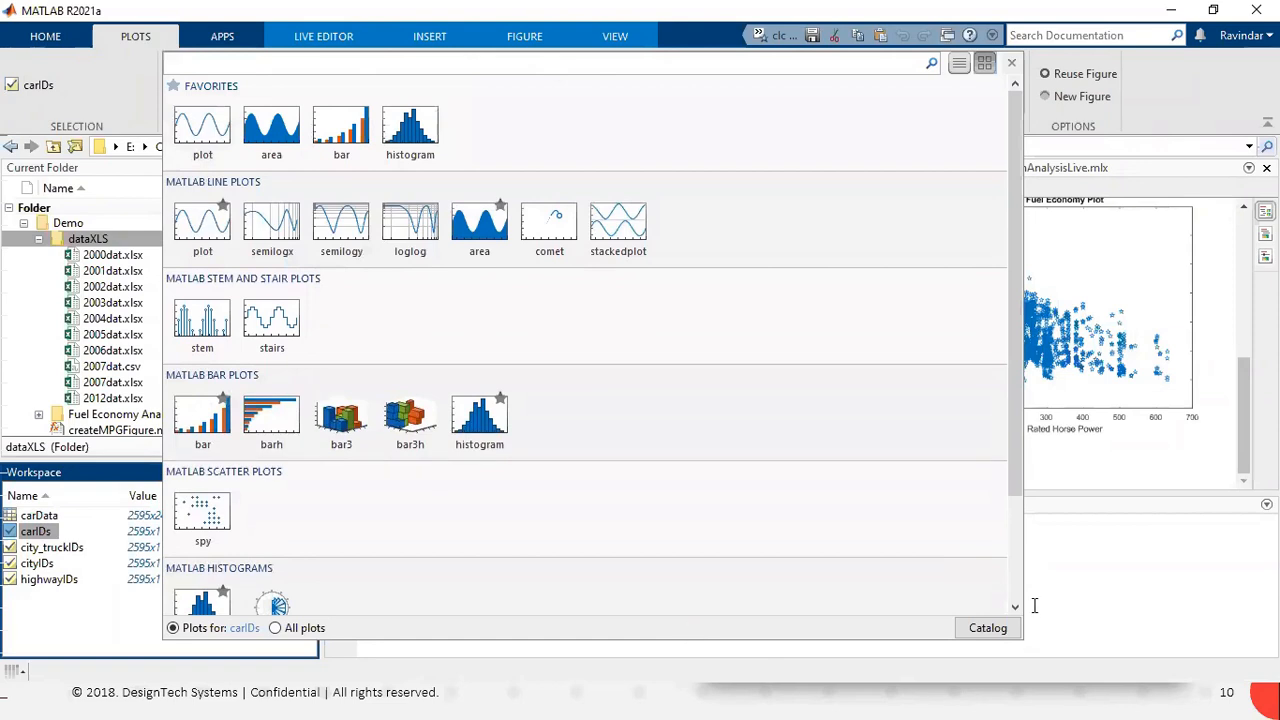
left_click(203, 140)
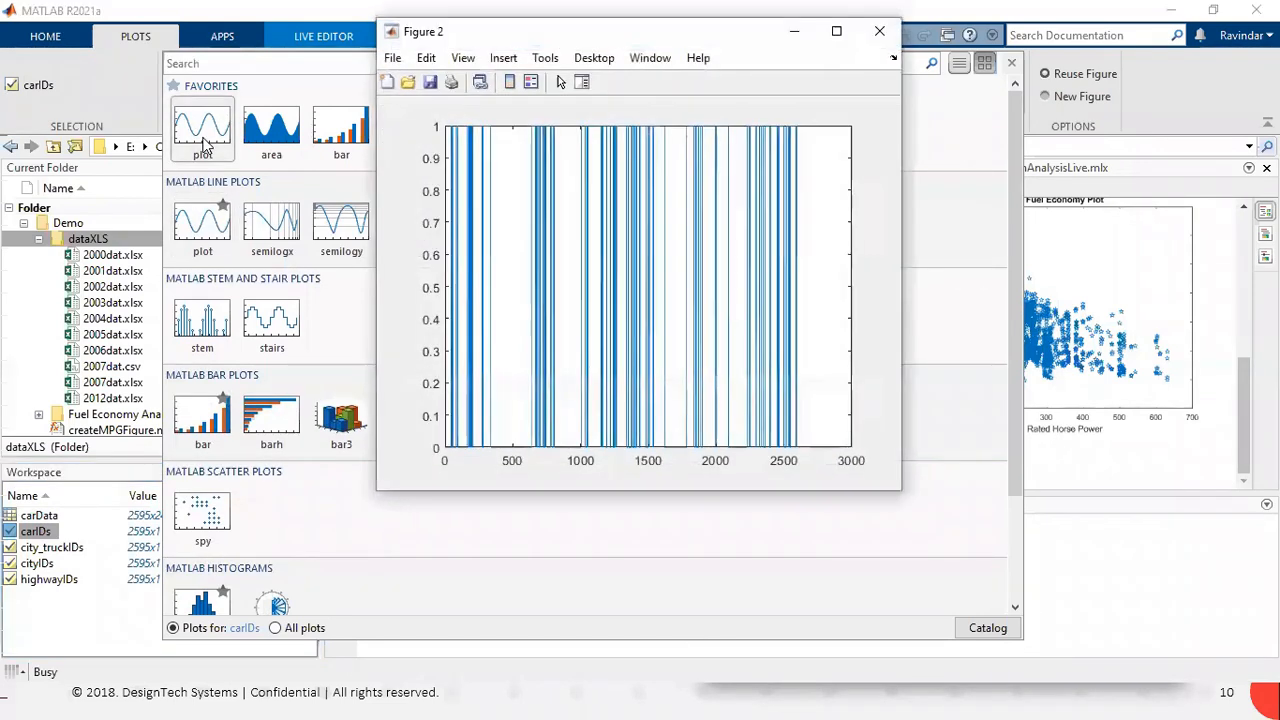
left_click(836, 31)
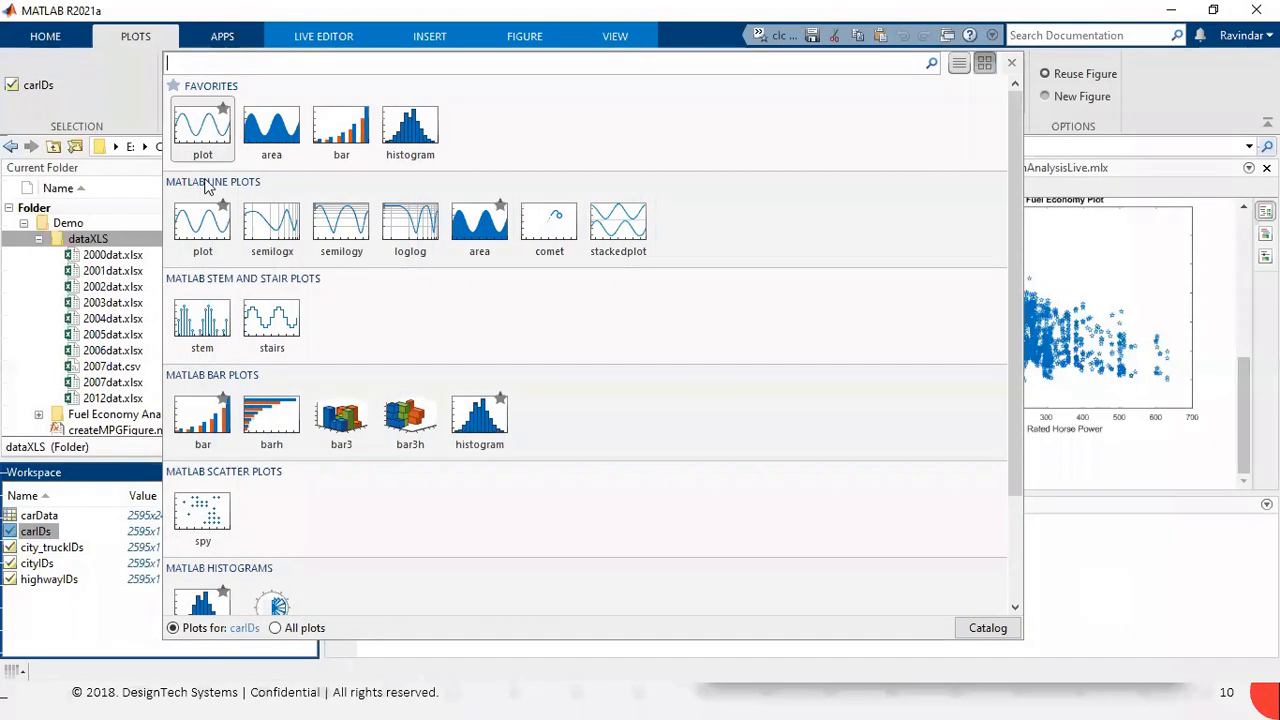
left_click(1078, 587)
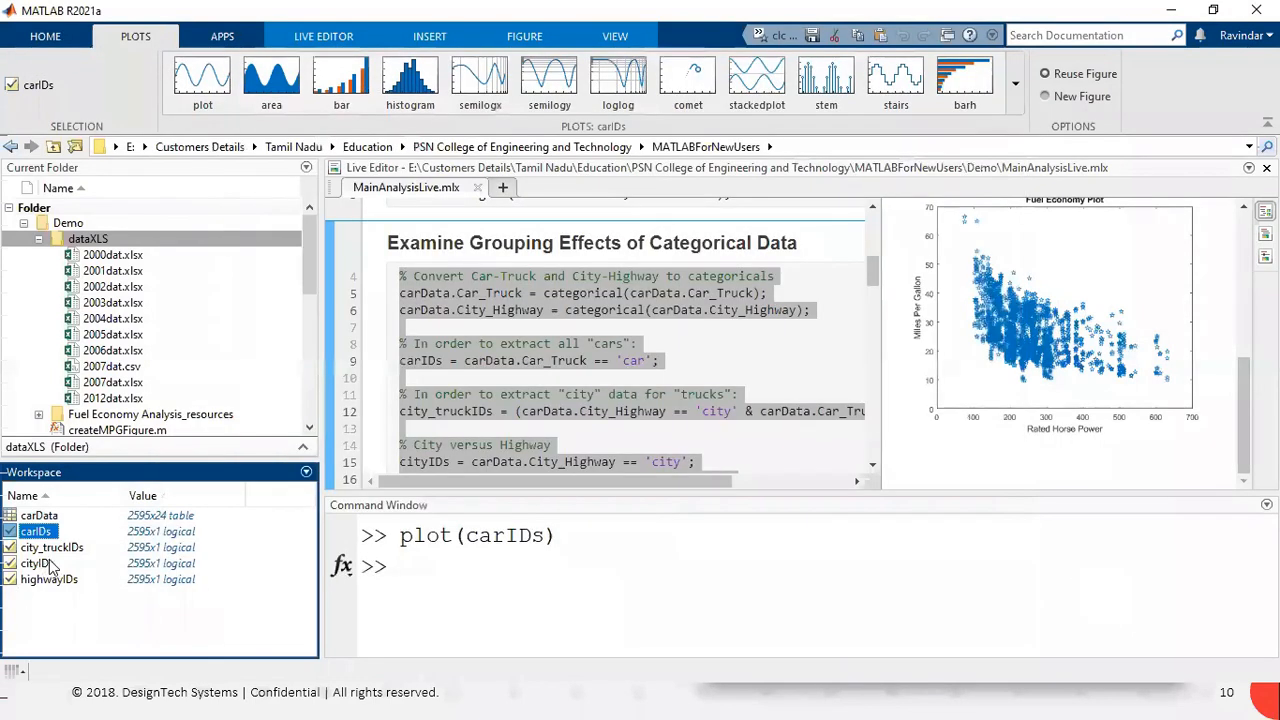
Select the cityIDs variable to display the plot types offered for it.
left_click(44, 564)
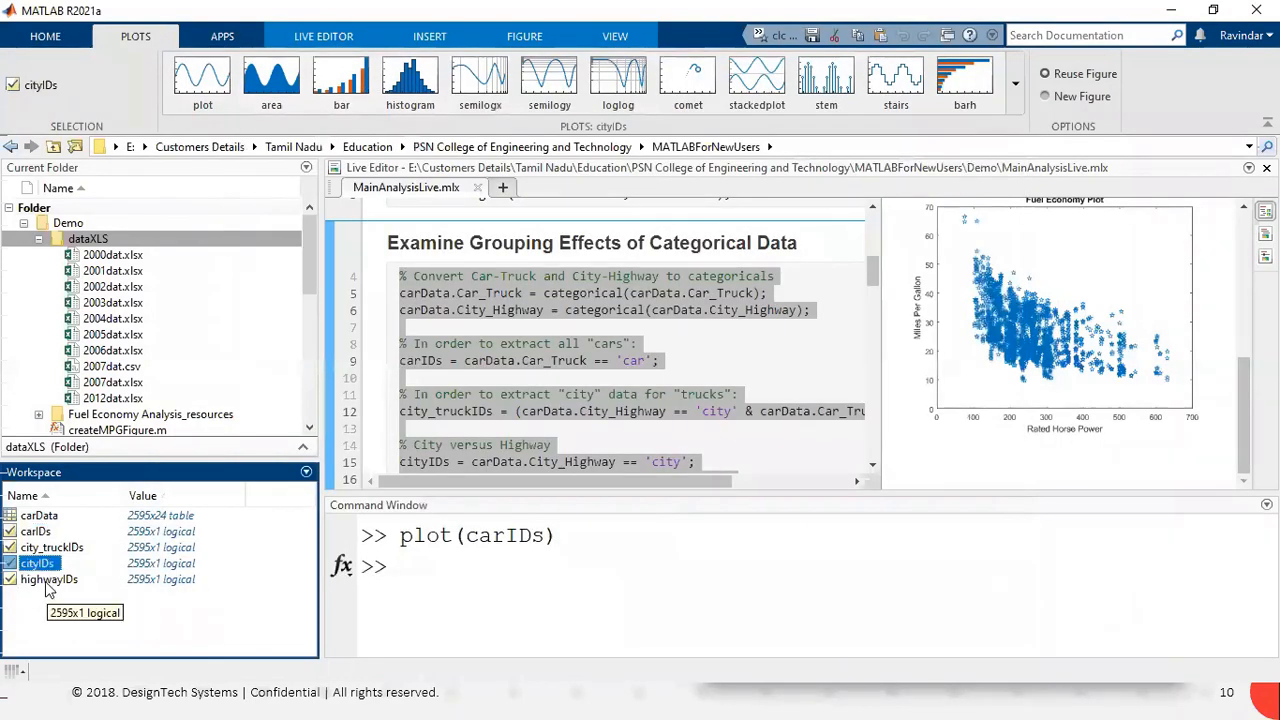
Create a scatter plot of highwayIDs against city_truckIDs from the workspace variables, and close its figure window.
left_click(46, 582)
left_click(63, 550, "ctrl")
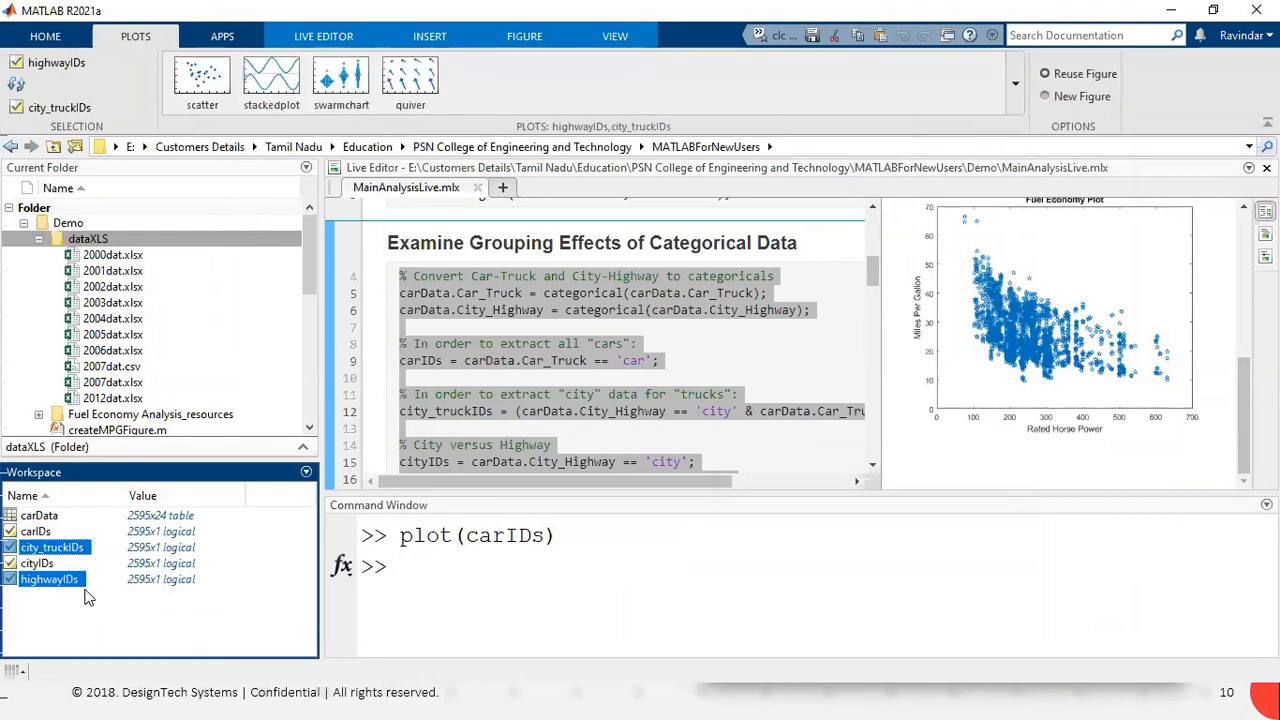
left_click(201, 85)
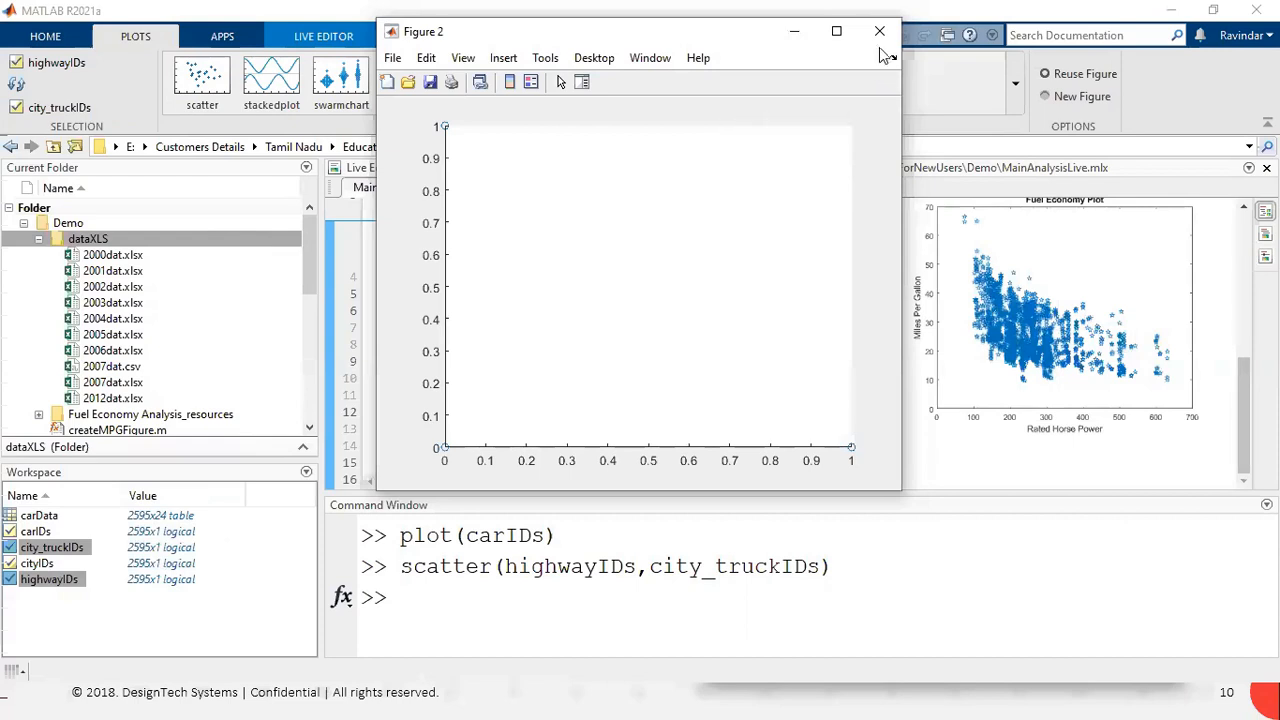
left_click(879, 31)
left_click(511, 581)
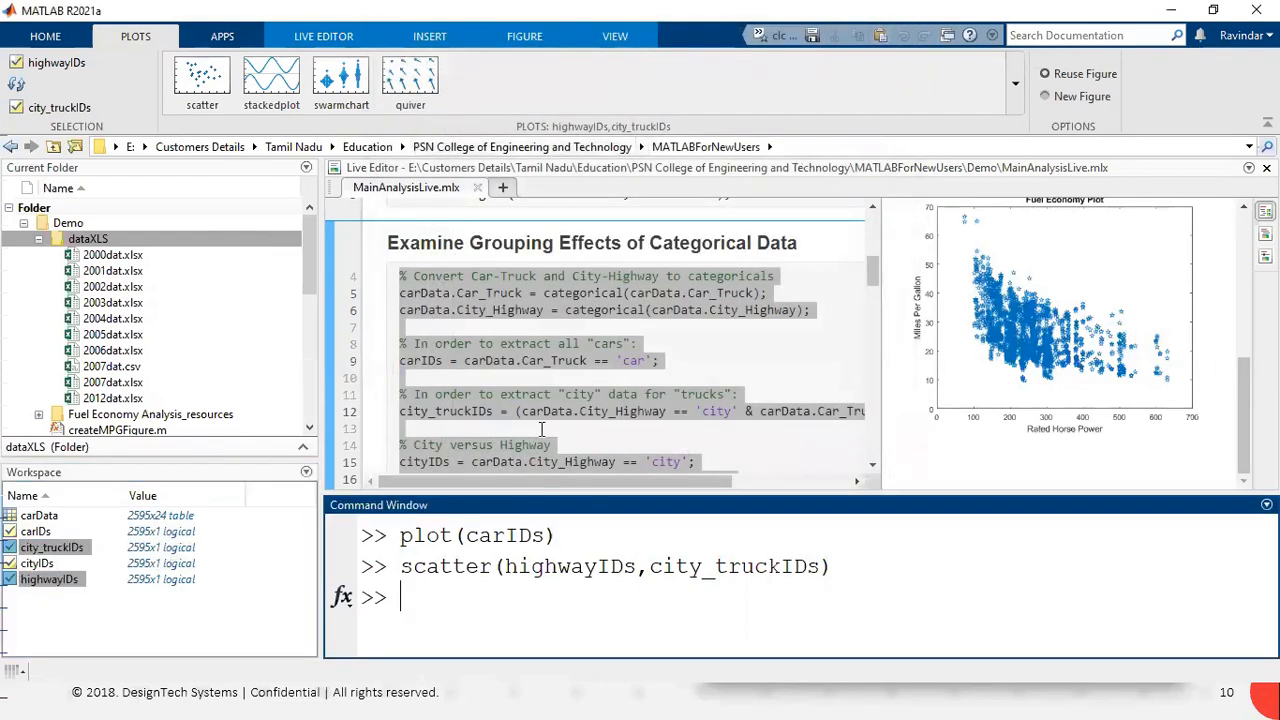
Run the Distributions section of the live script, which calls mpgDistribution for the cityIDs and highwayIDs MPG data.
left_click(551, 341)
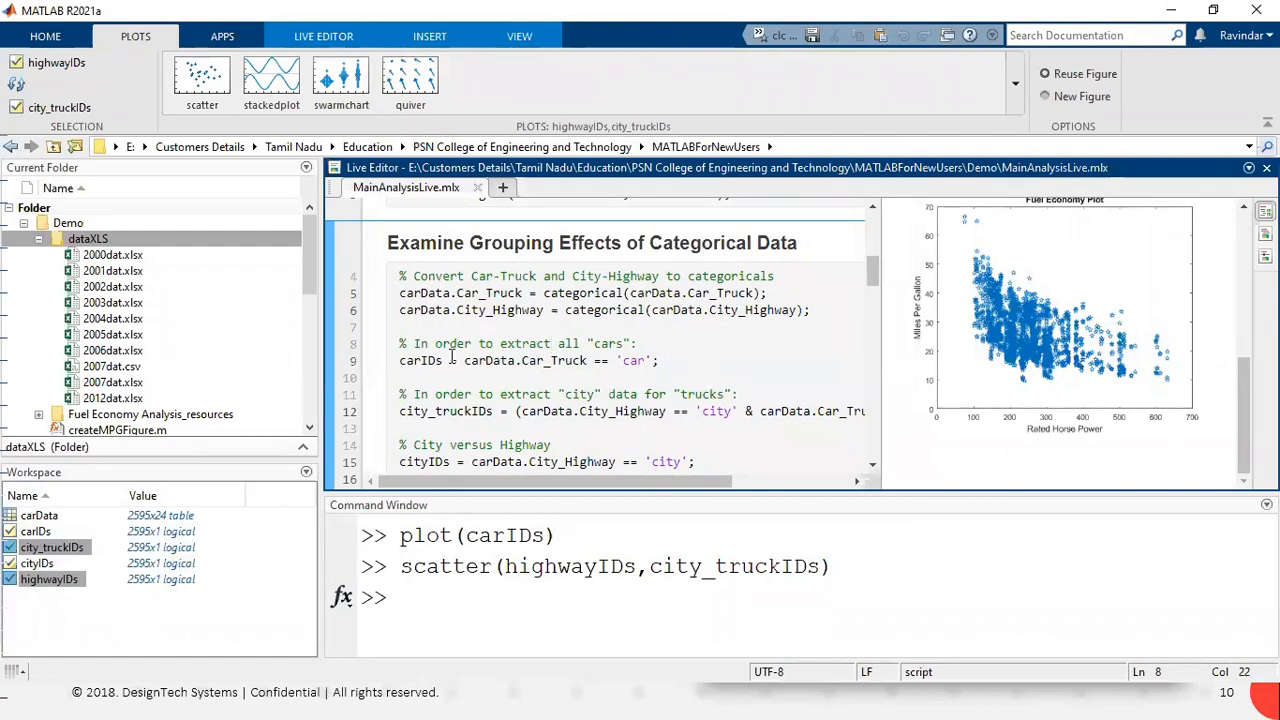
scroll(452, 357, "down", 5)
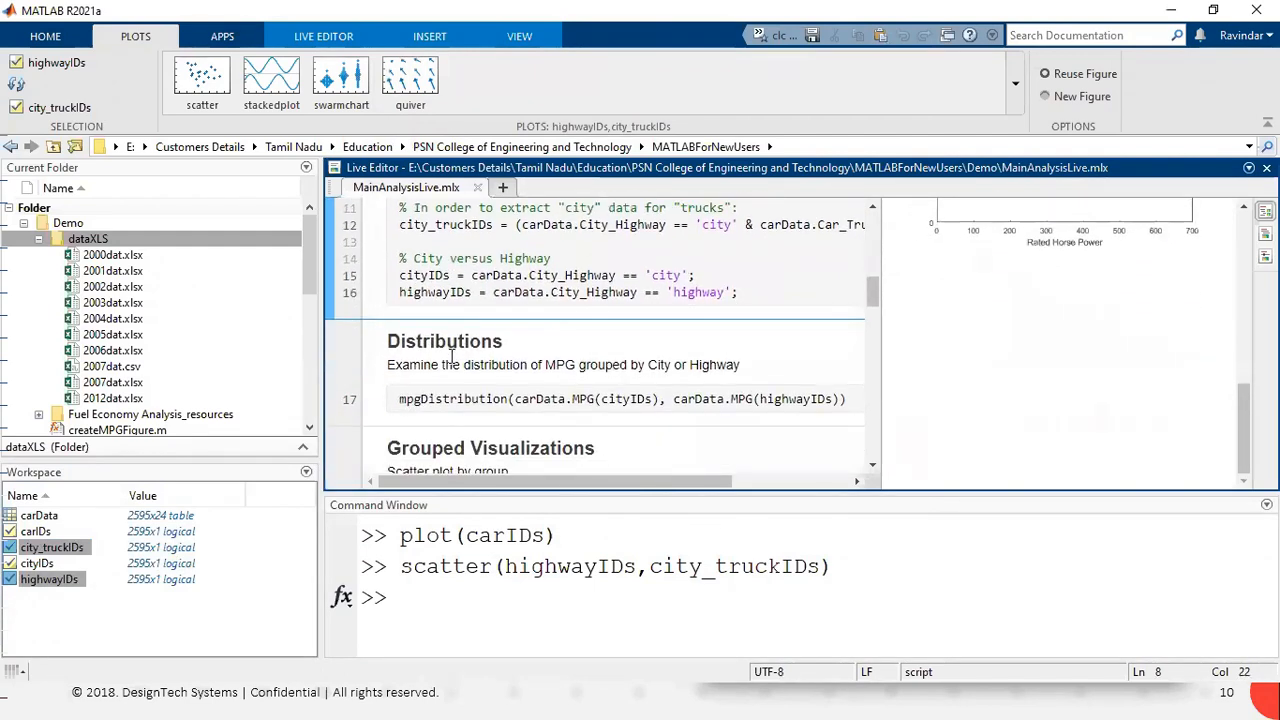
scroll(1020, 350, "up", 2)
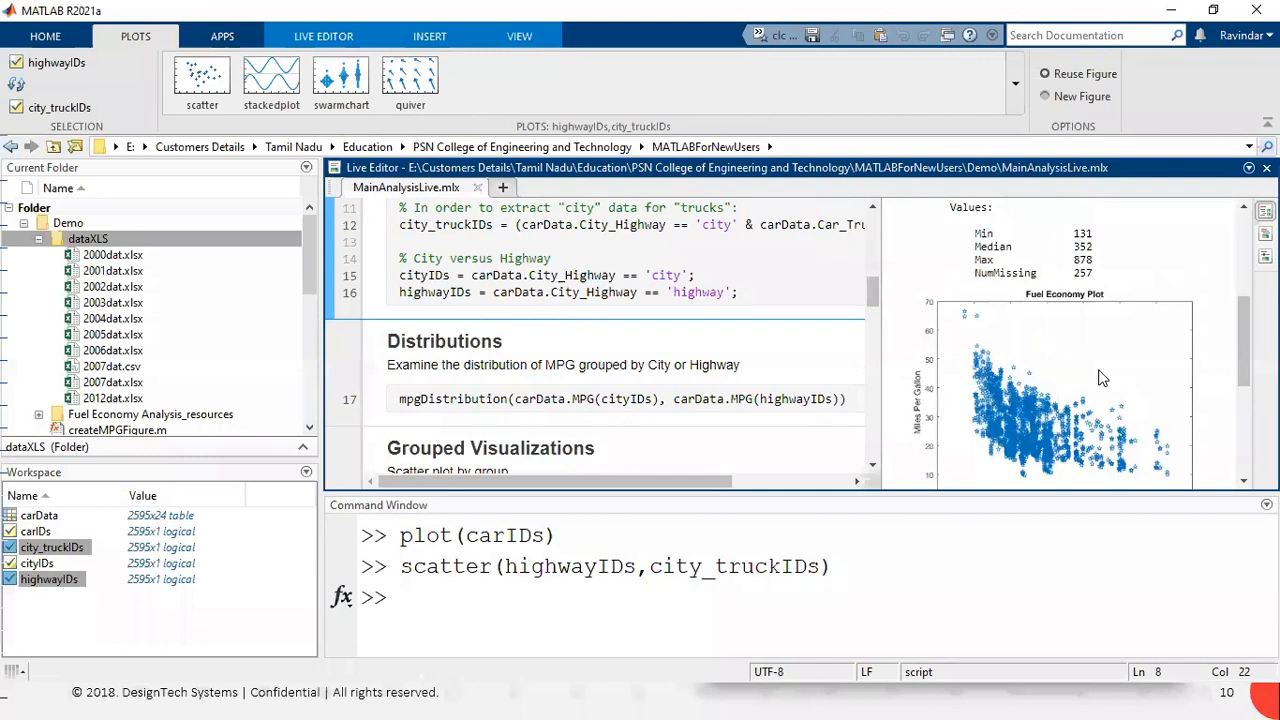
scroll(1090, 370, "down", 2)
scroll(646, 354, "down", 3)
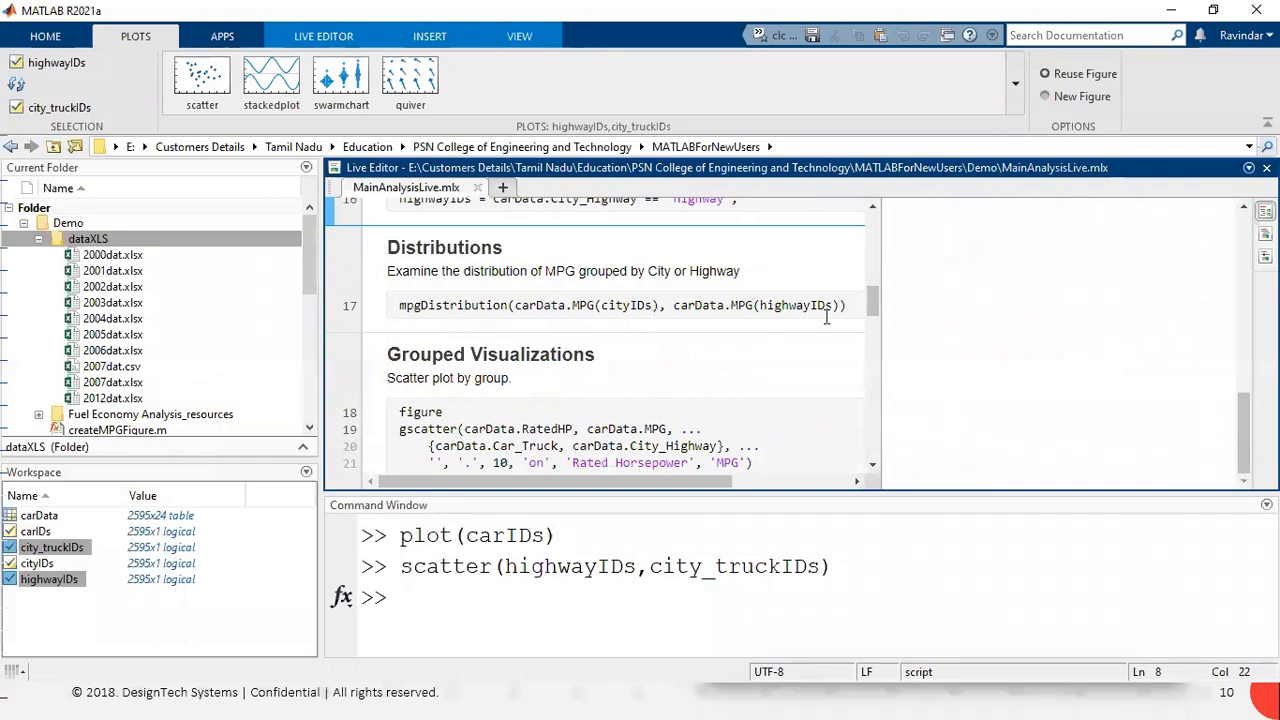
left_click(680, 305)
mouse_move(680, 305)
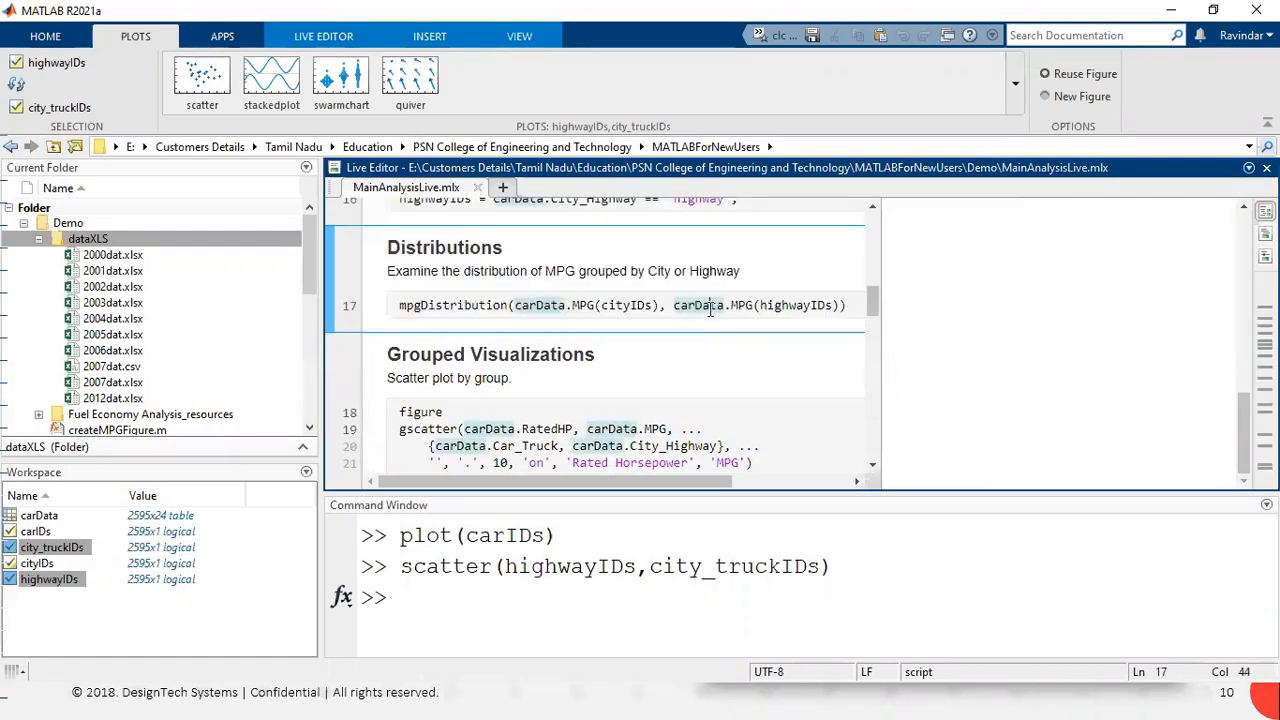
left_click(393, 306)
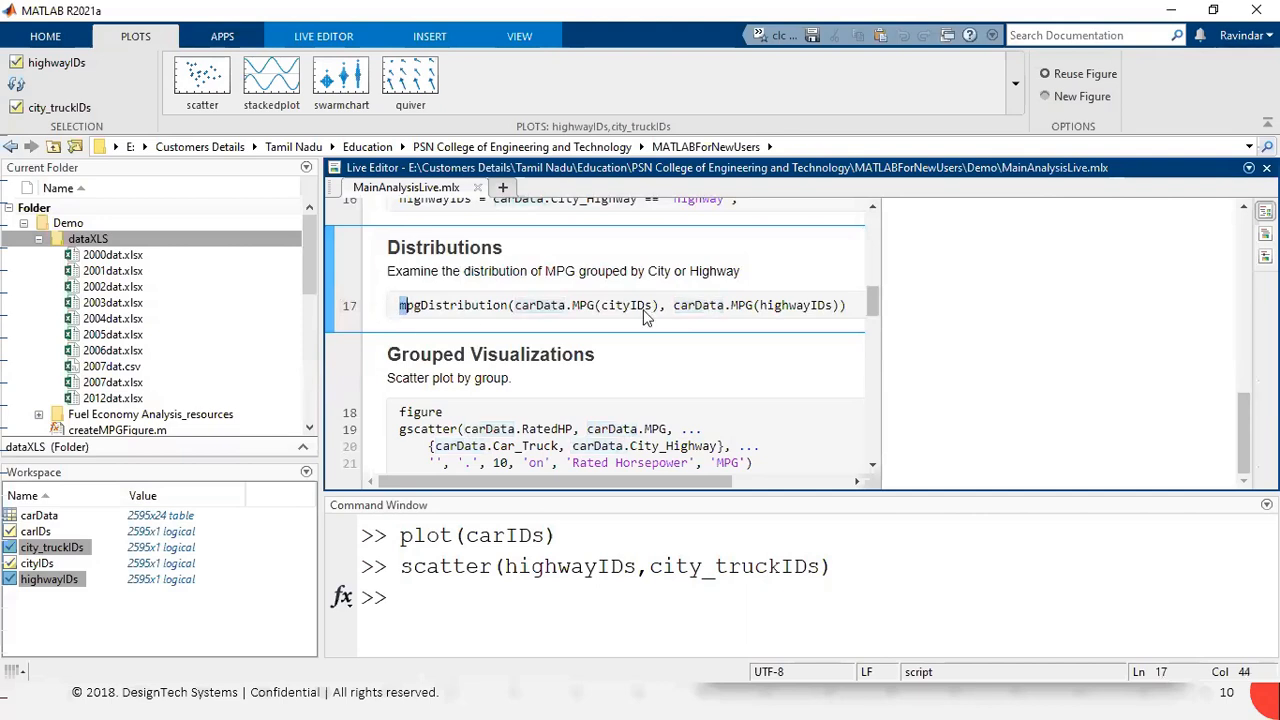
left_click(853, 302, "shift")
left_click(52, 40)
left_click(323, 36)
left_click(727, 80)
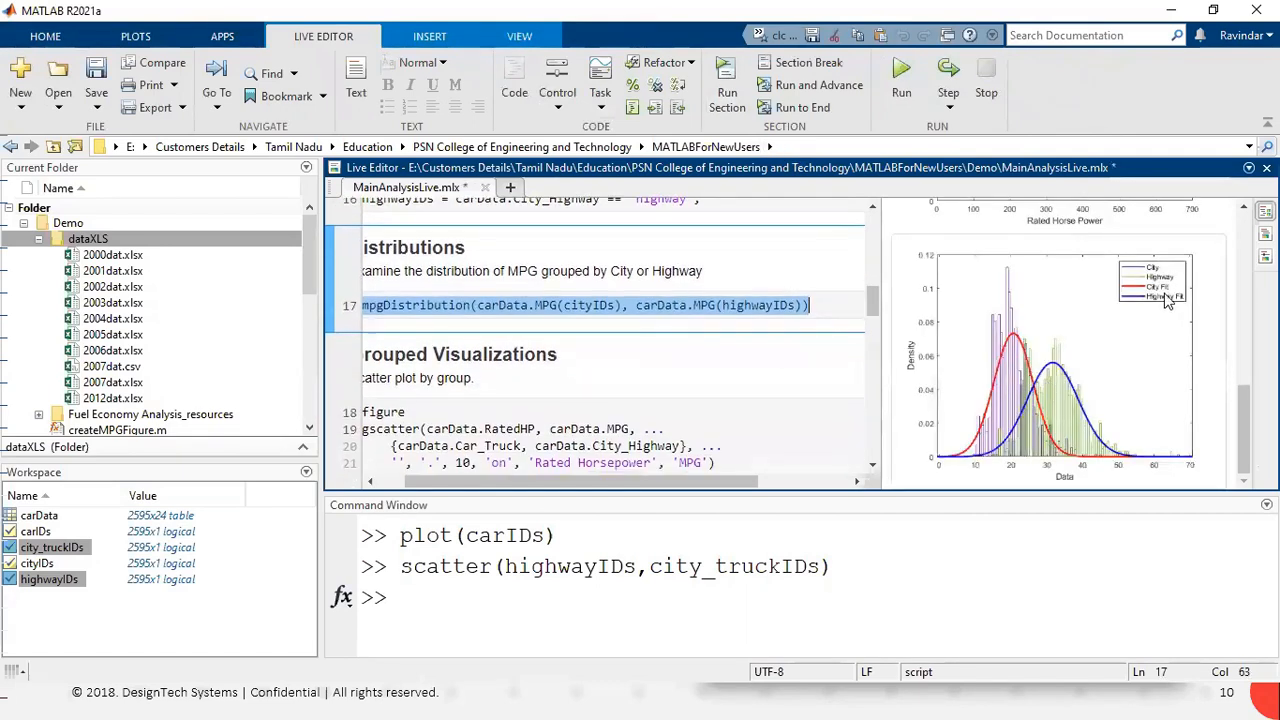
Open the city and highway MPG distribution plot in its own figure window, maximize it and examine the fitted curves.
left_click(1183, 272)
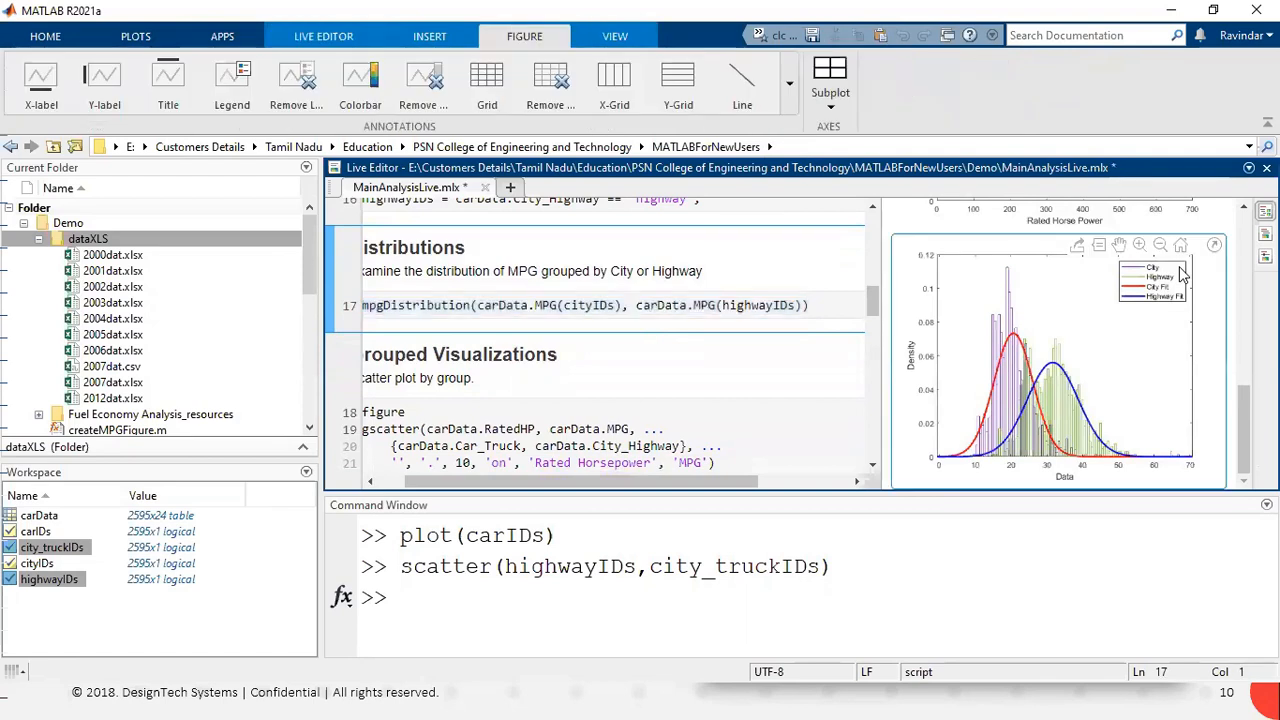
left_click(1215, 248)
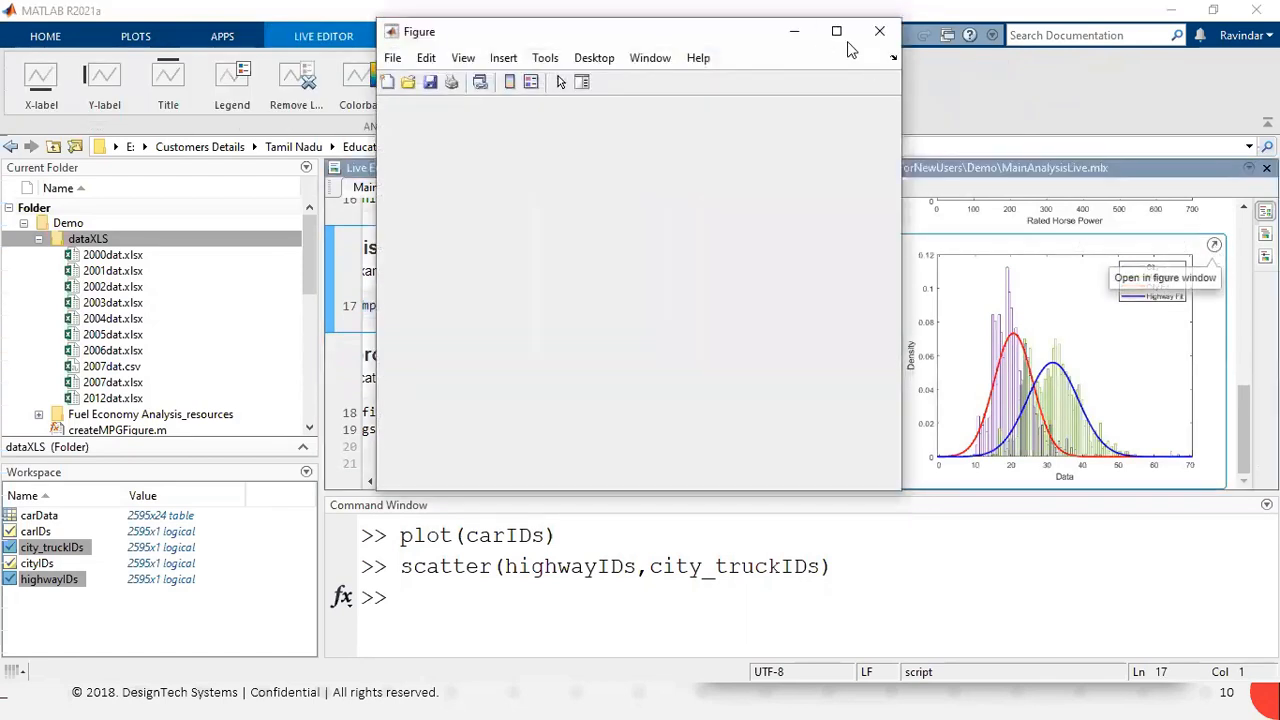
left_click(835, 29)
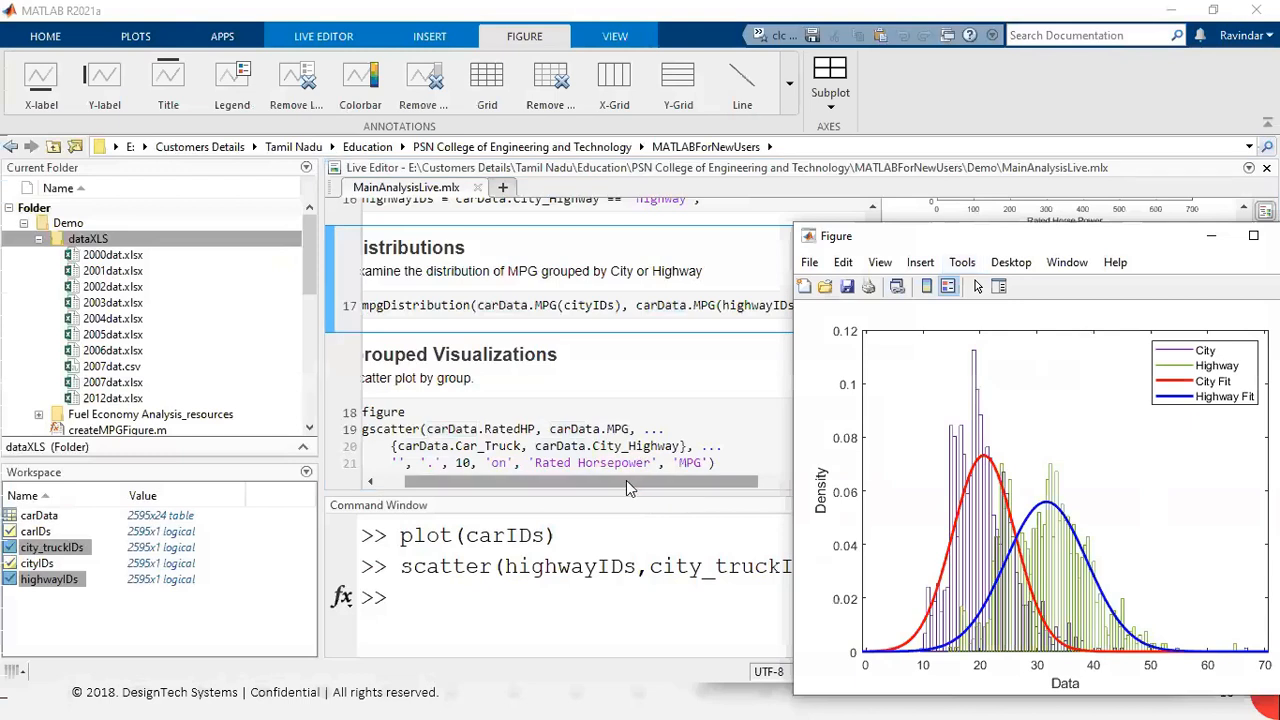
left_click(427, 332)
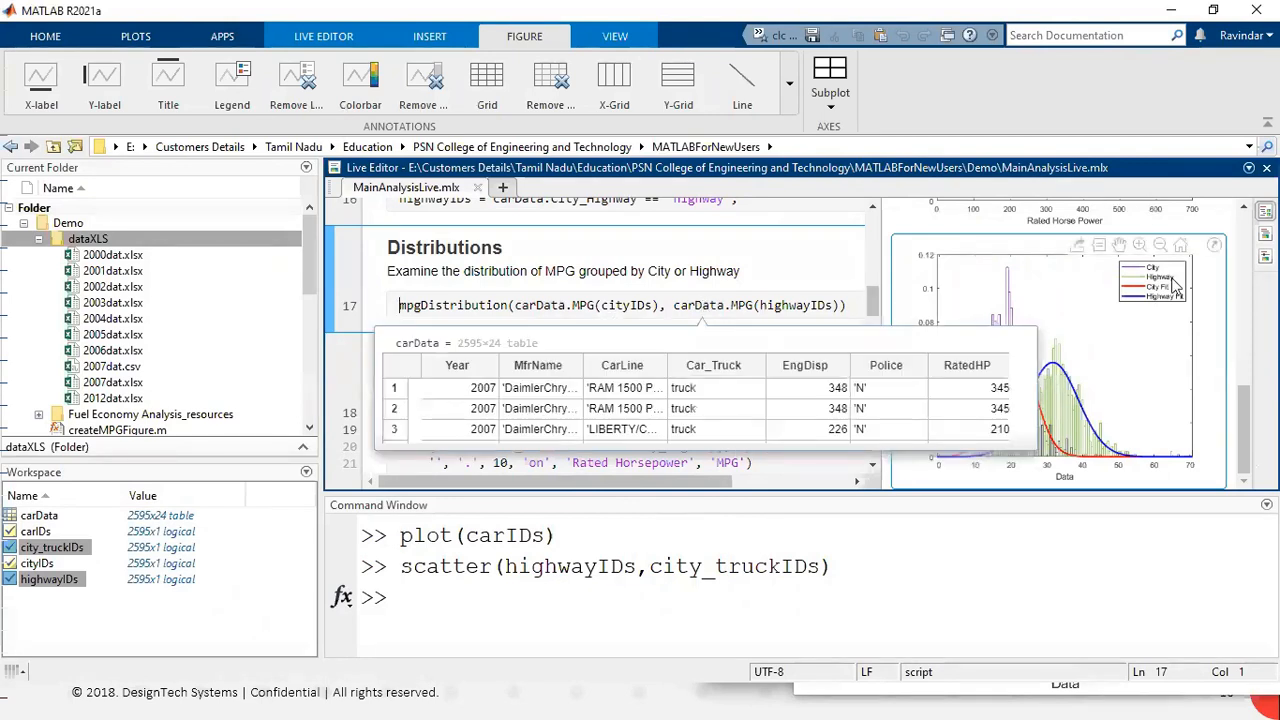
left_click(1213, 245)
left_click(837, 32)
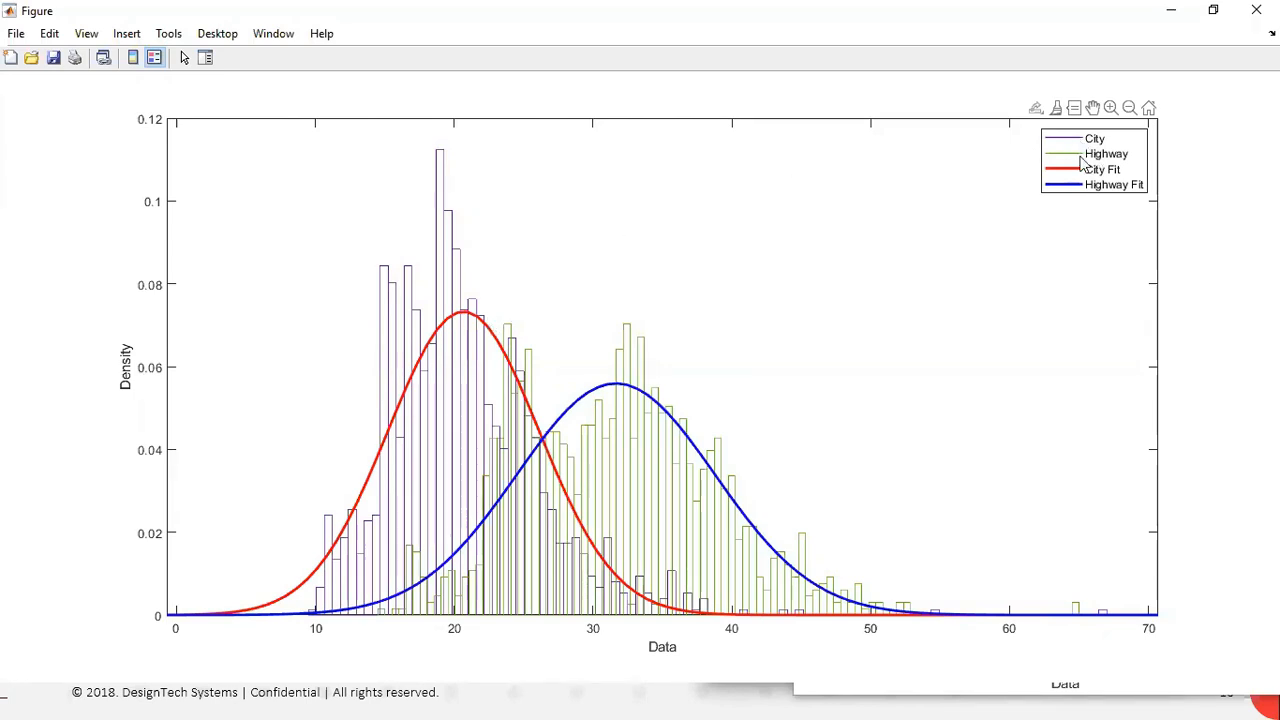
mouse_move(645, 345)
Enable Rotate 3D for the distribution figure and tilt the axes to a slightly rotated view.
left_click(15, 34)
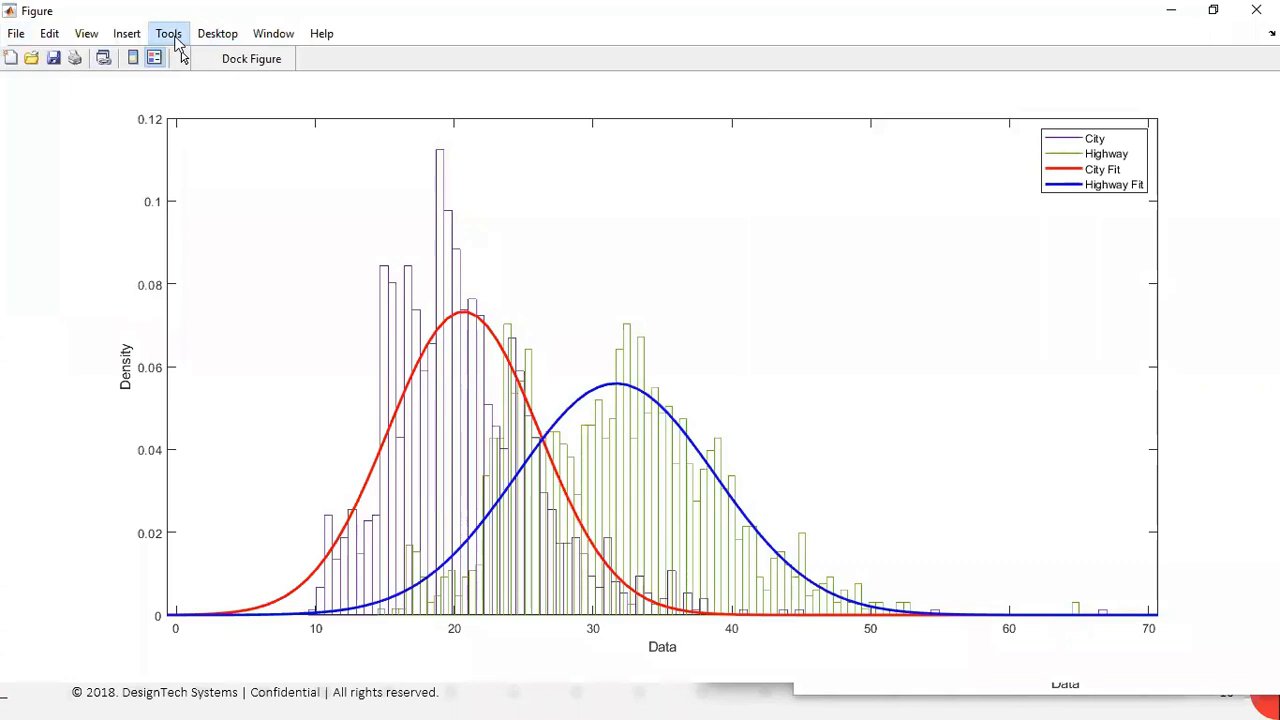
left_click(174, 38)
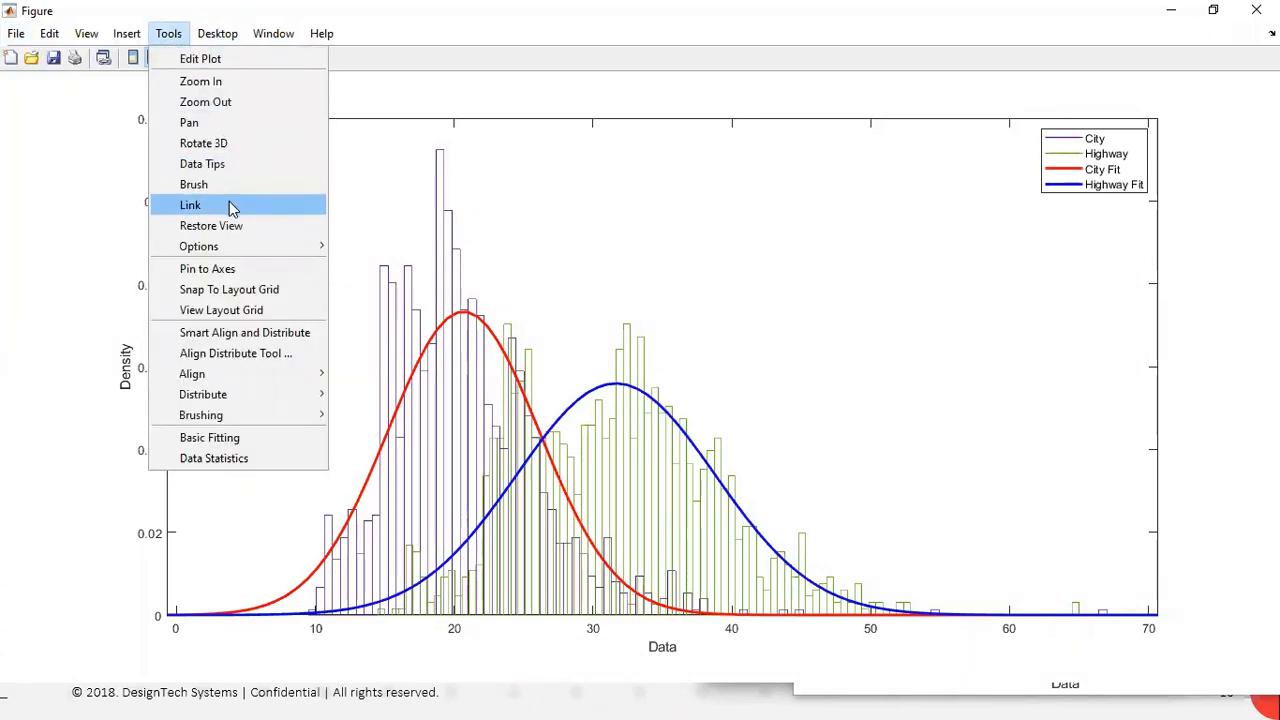
mouse_move(234, 248)
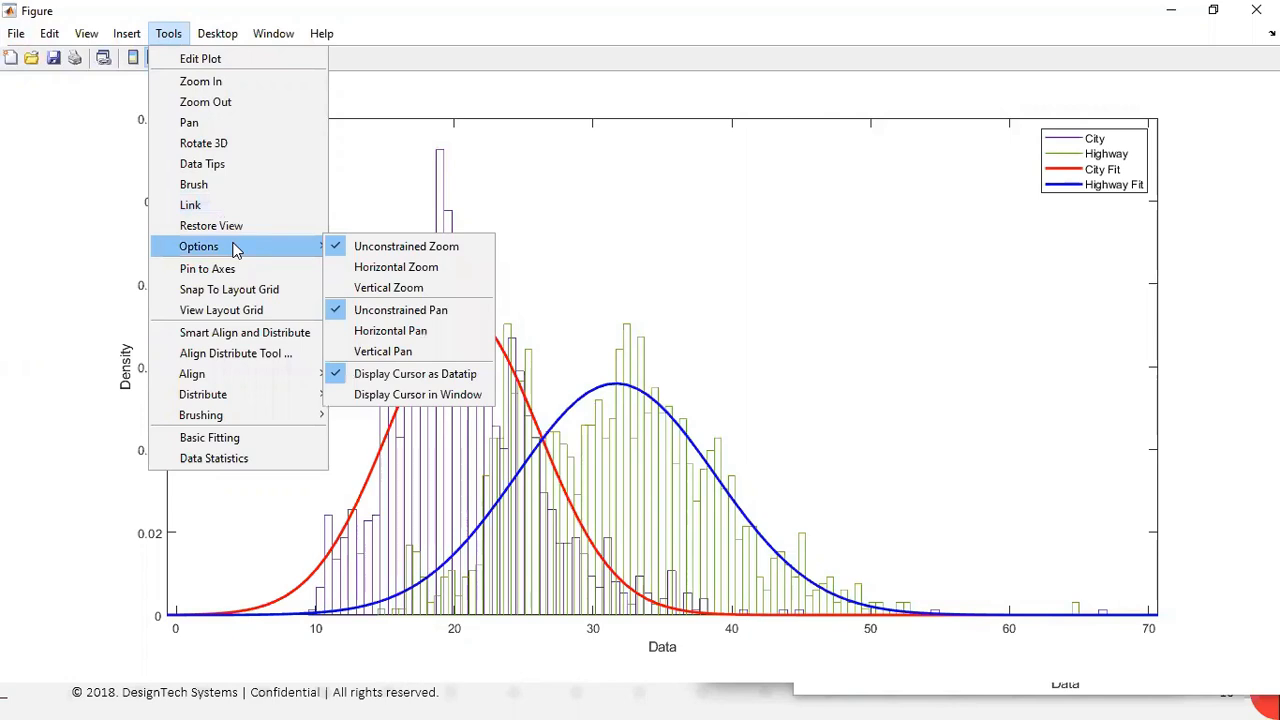
left_click(213, 150)
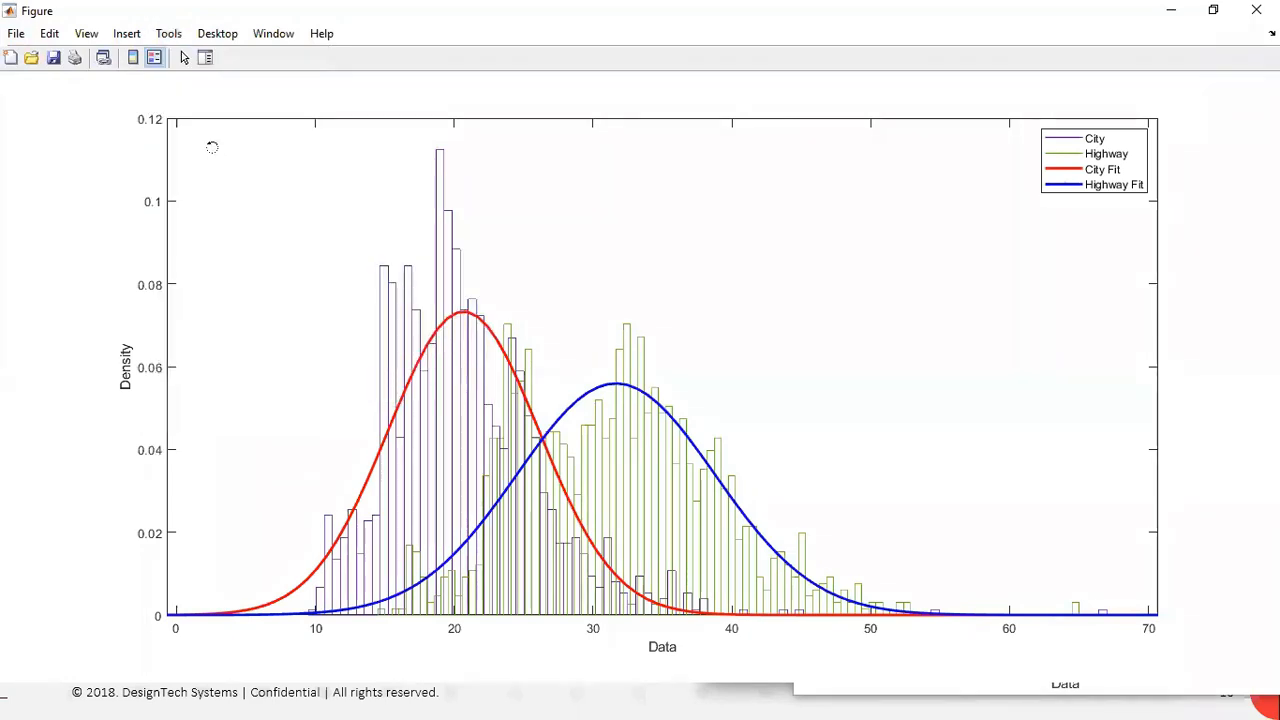
left_click_drag(586, 390, 225, 20)
Turn on Data Tips for the rotated distribution figure, and switch back to the main MATLAB window.
left_click(173, 38)
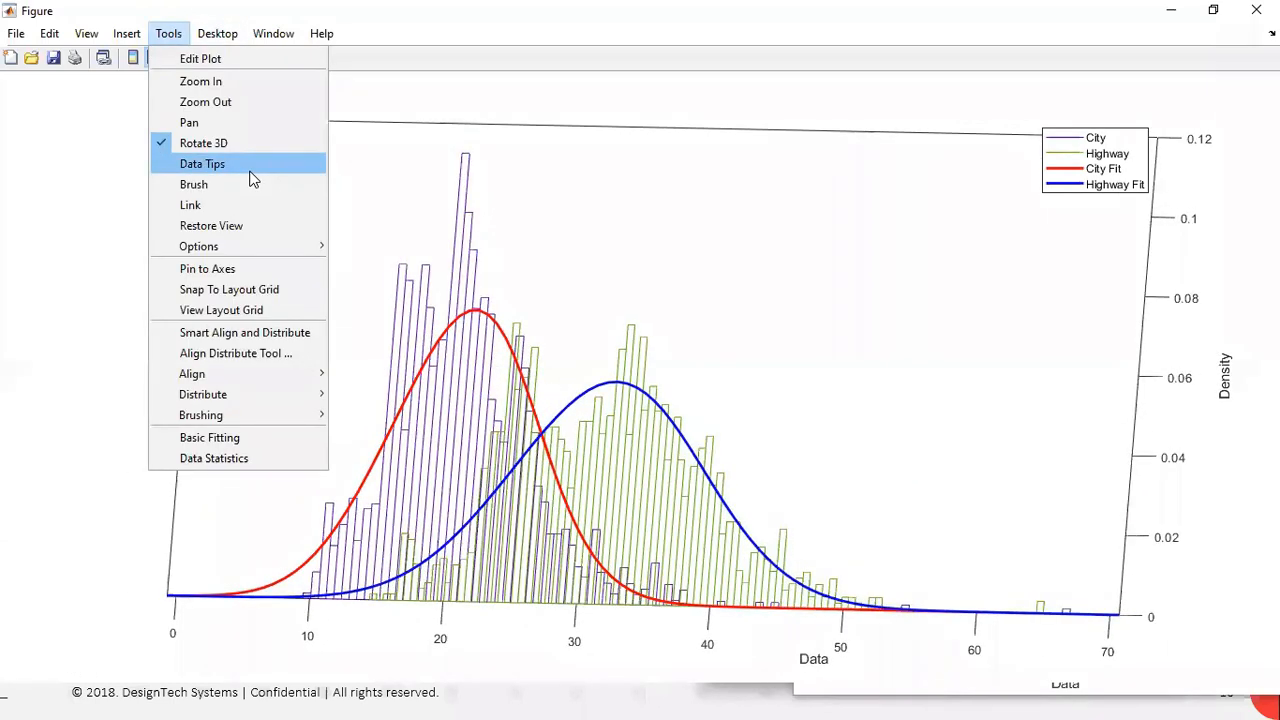
left_click(251, 171)
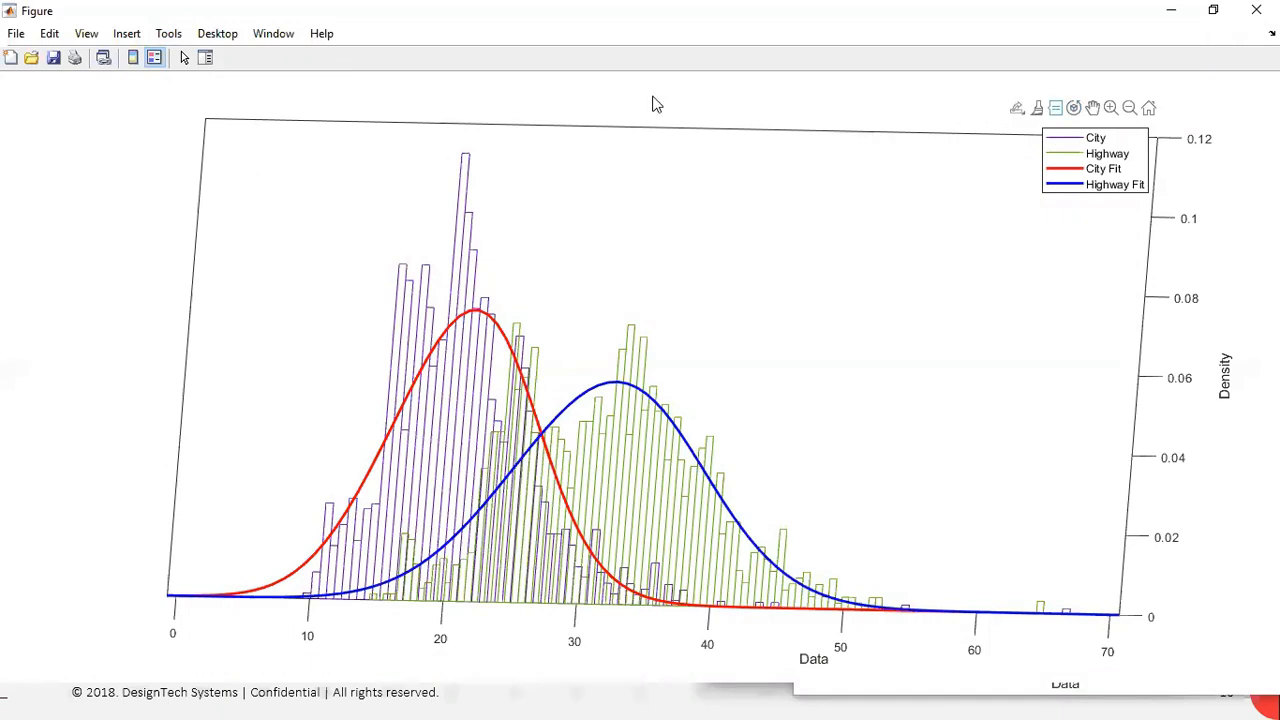
key("alt+Tab")
key("super+Tab")
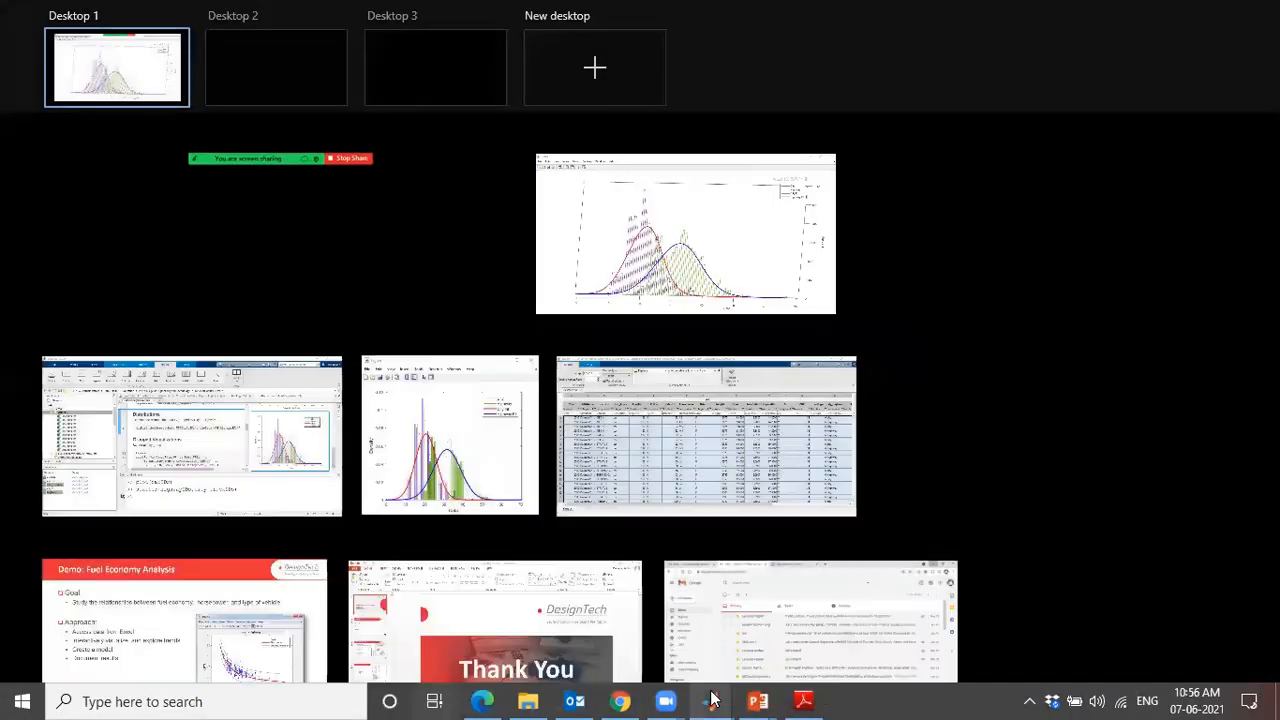
left_click(713, 698)
left_click(343, 611)
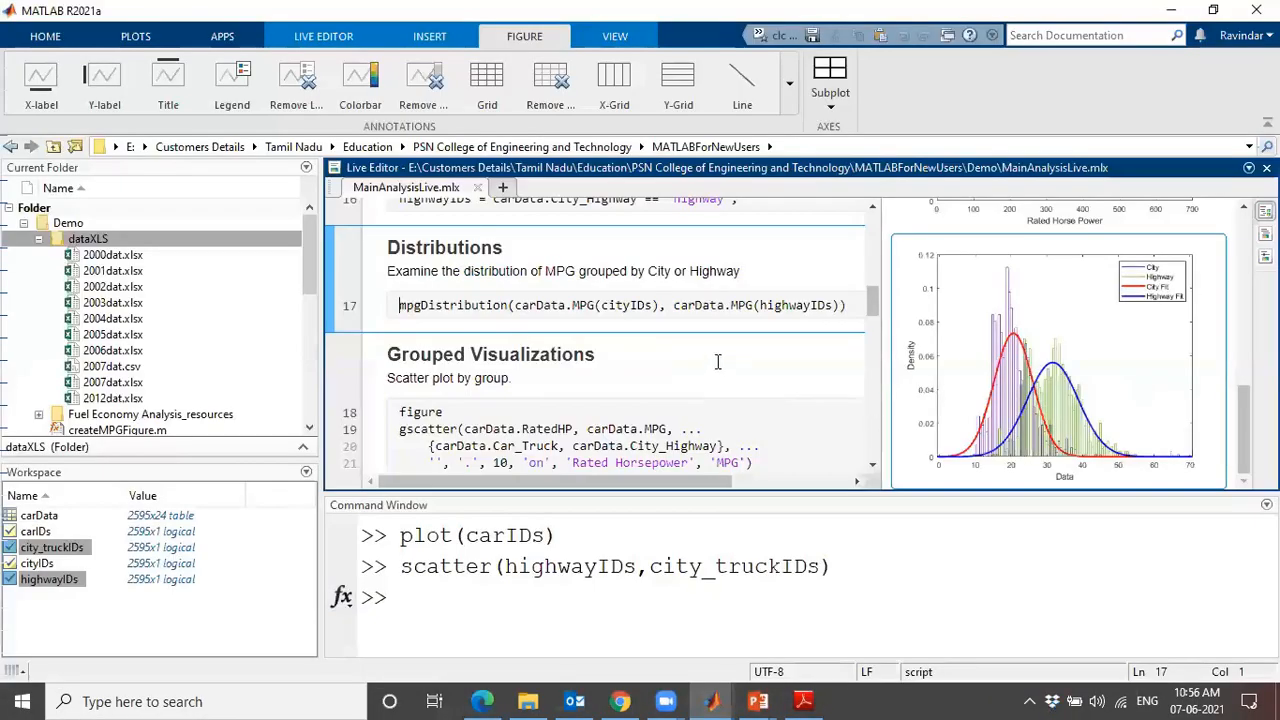
Review the gscatter code in the Grouped Visualizations section and run that section to plot MPG against Rated Horsepower by group.
scroll(717, 362, "down", 3)
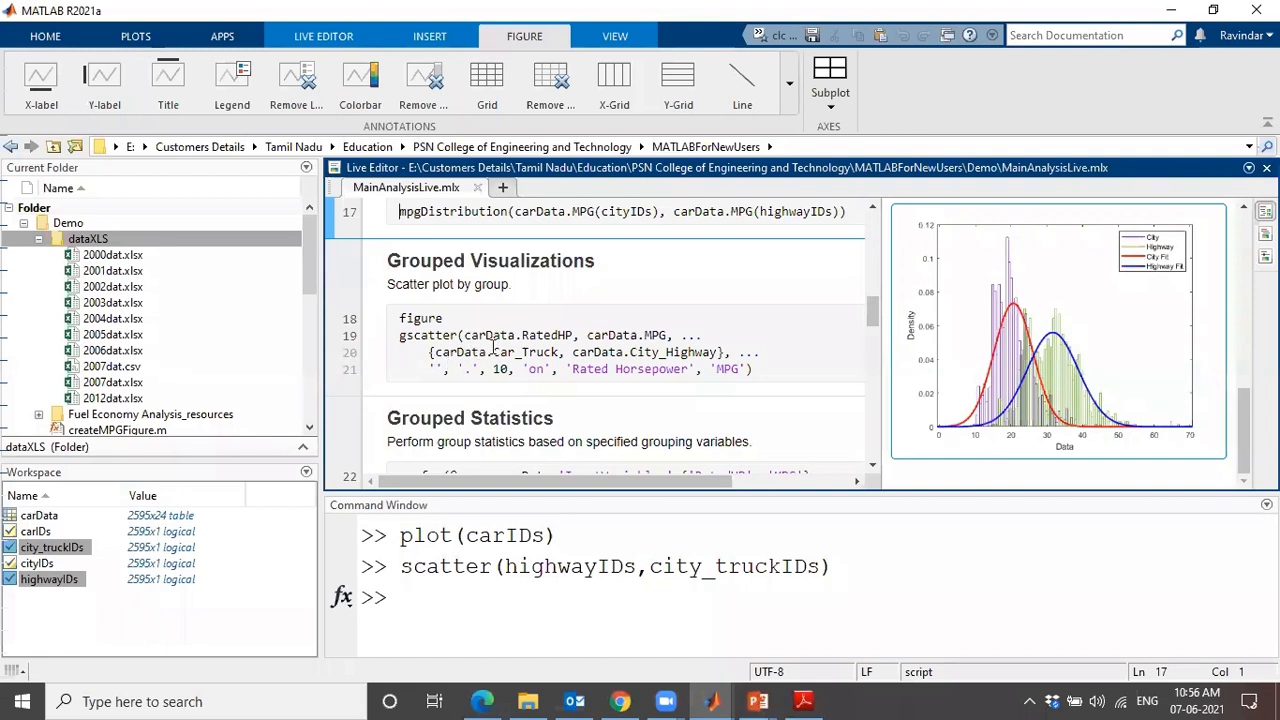
mouse_move(493, 346)
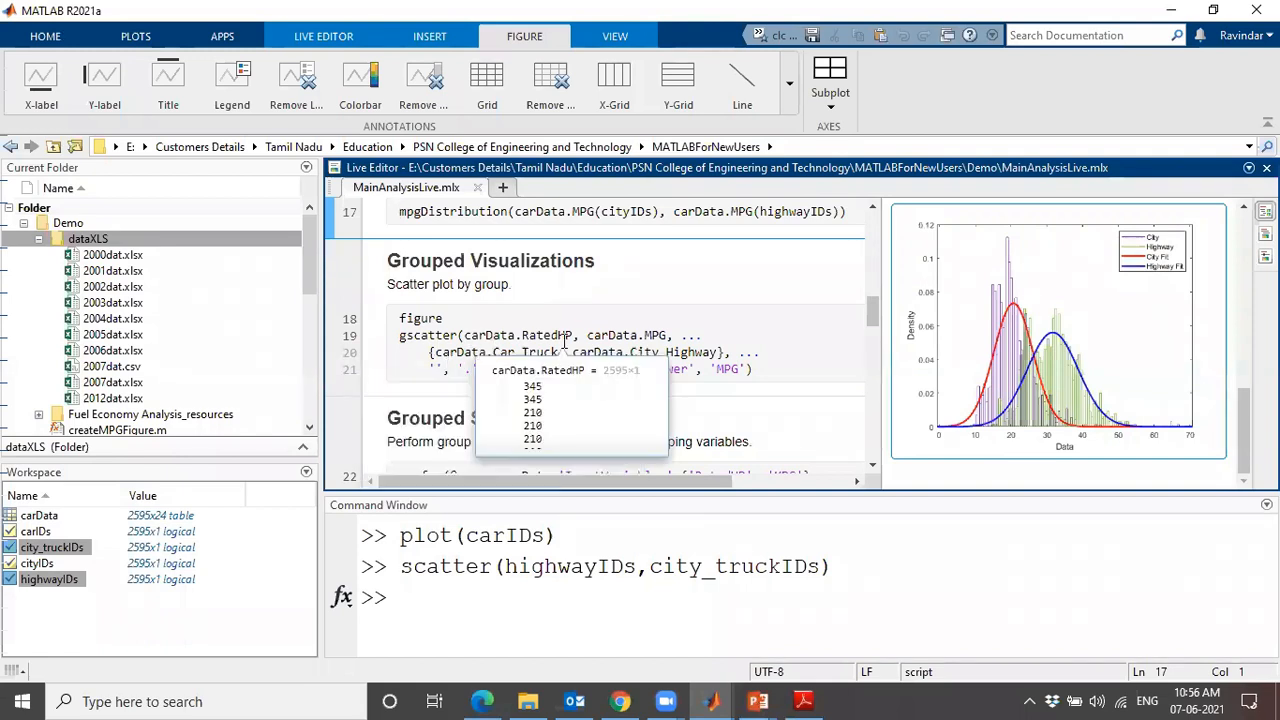
mouse_move(631, 346)
left_click(808, 335)
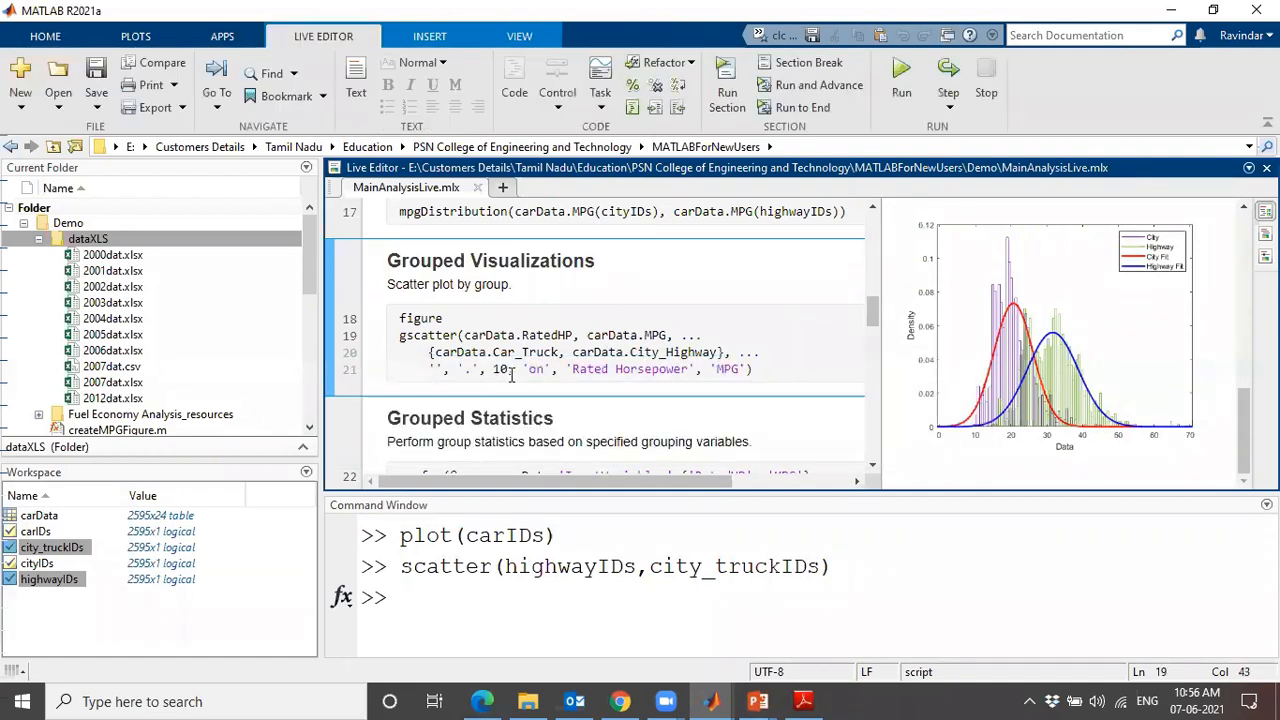
mouse_move(667, 358)
left_click_drag(573, 370, 756, 378)
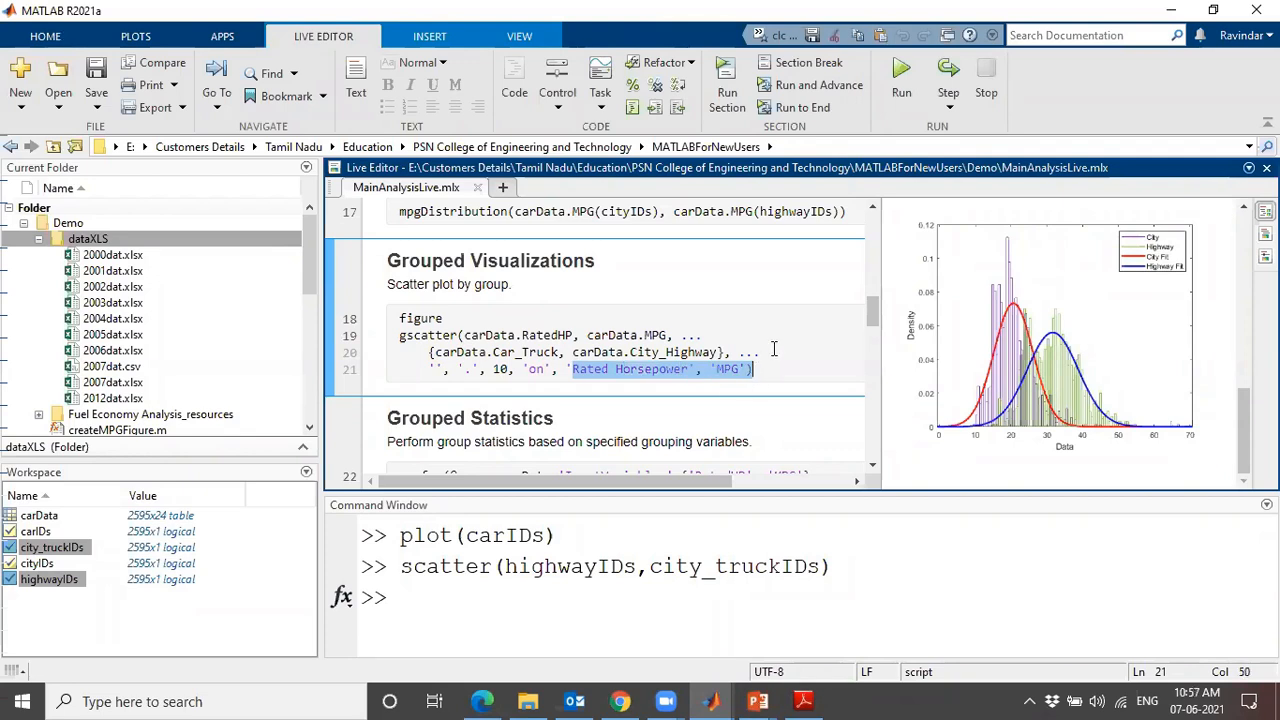
left_click(776, 371)
left_click_drag(778, 373, 400, 317)
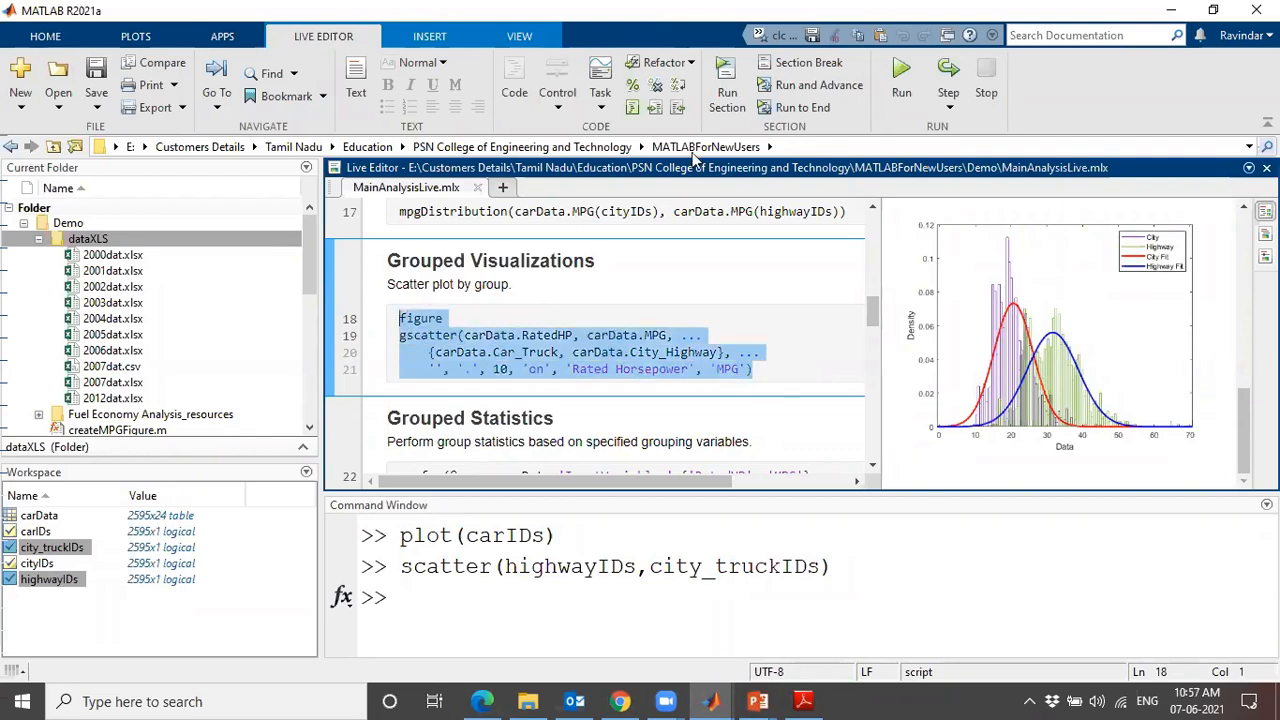
left_click(728, 66)
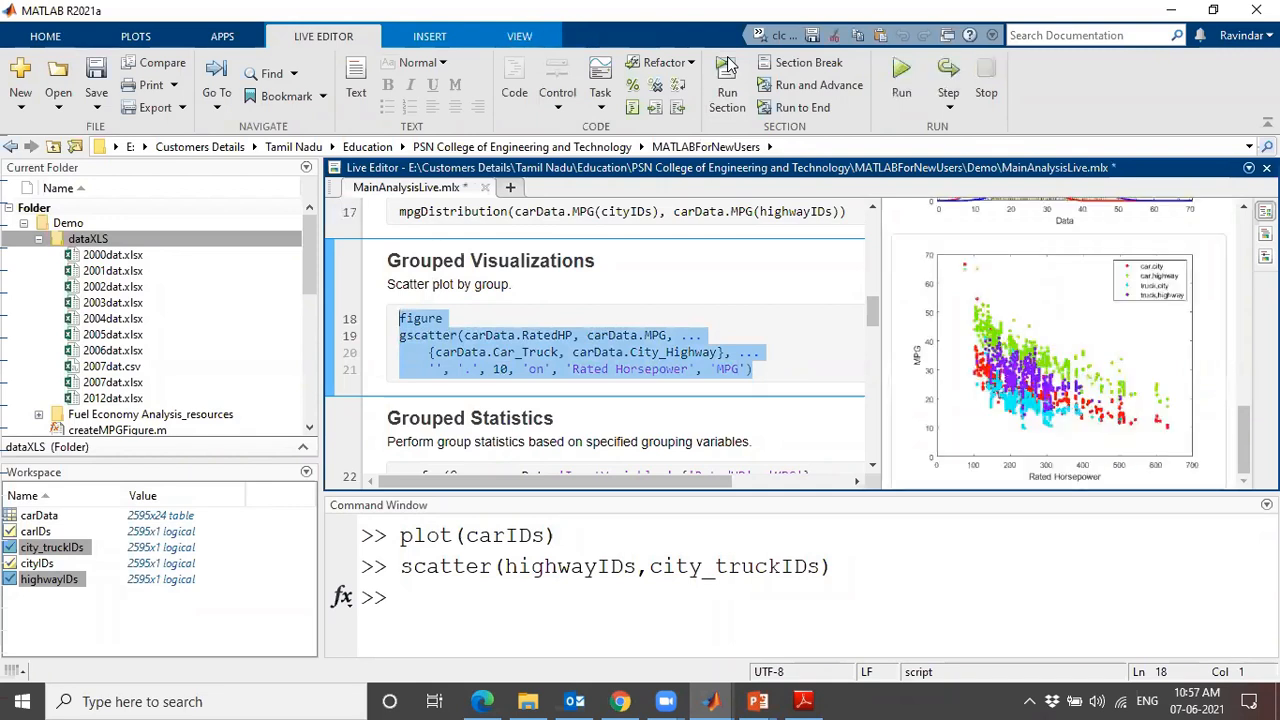
View the grouped MPG versus Rated Horsepower scatter plot in a maximized figure window, and close the window.
left_click(1178, 270)
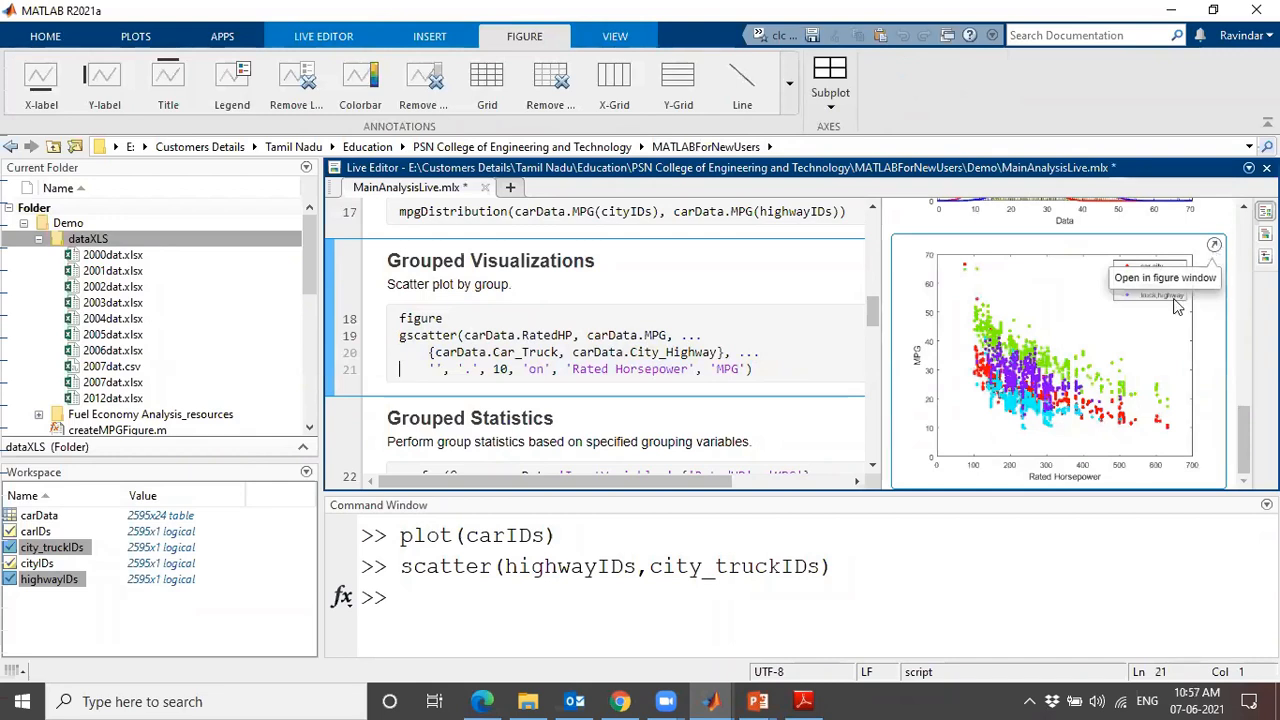
left_click(1214, 244)
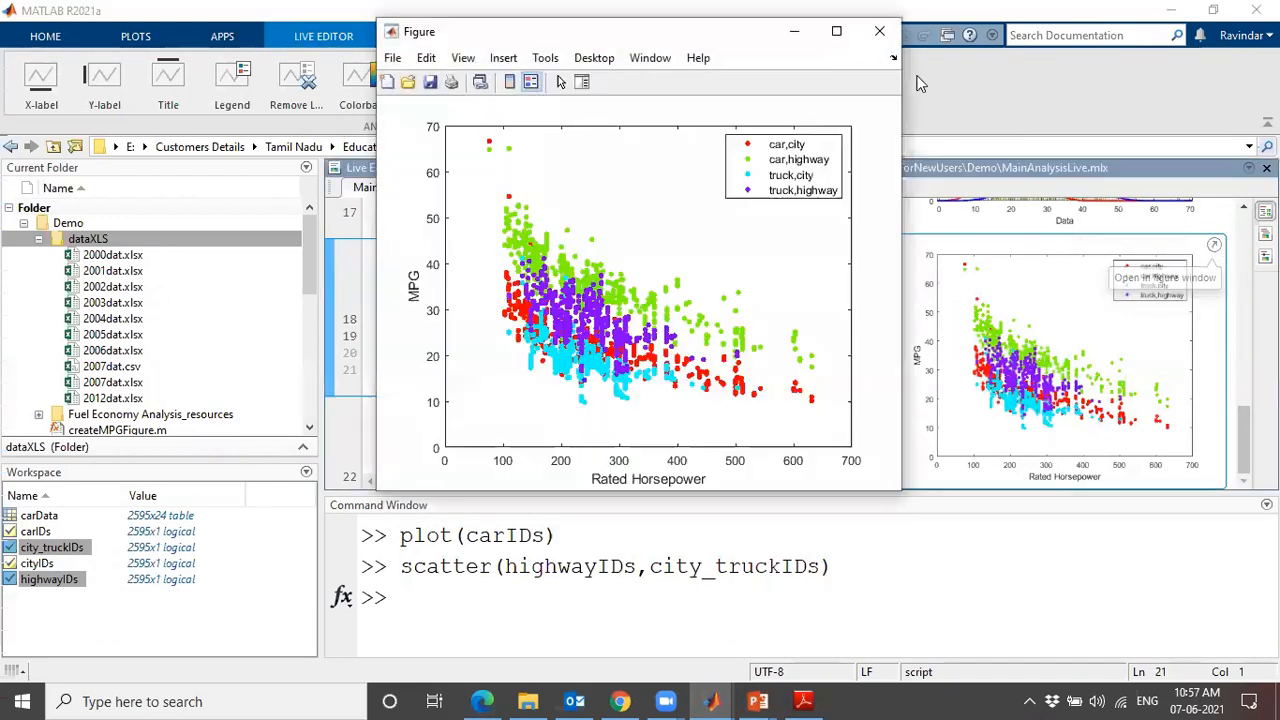
left_click(836, 31)
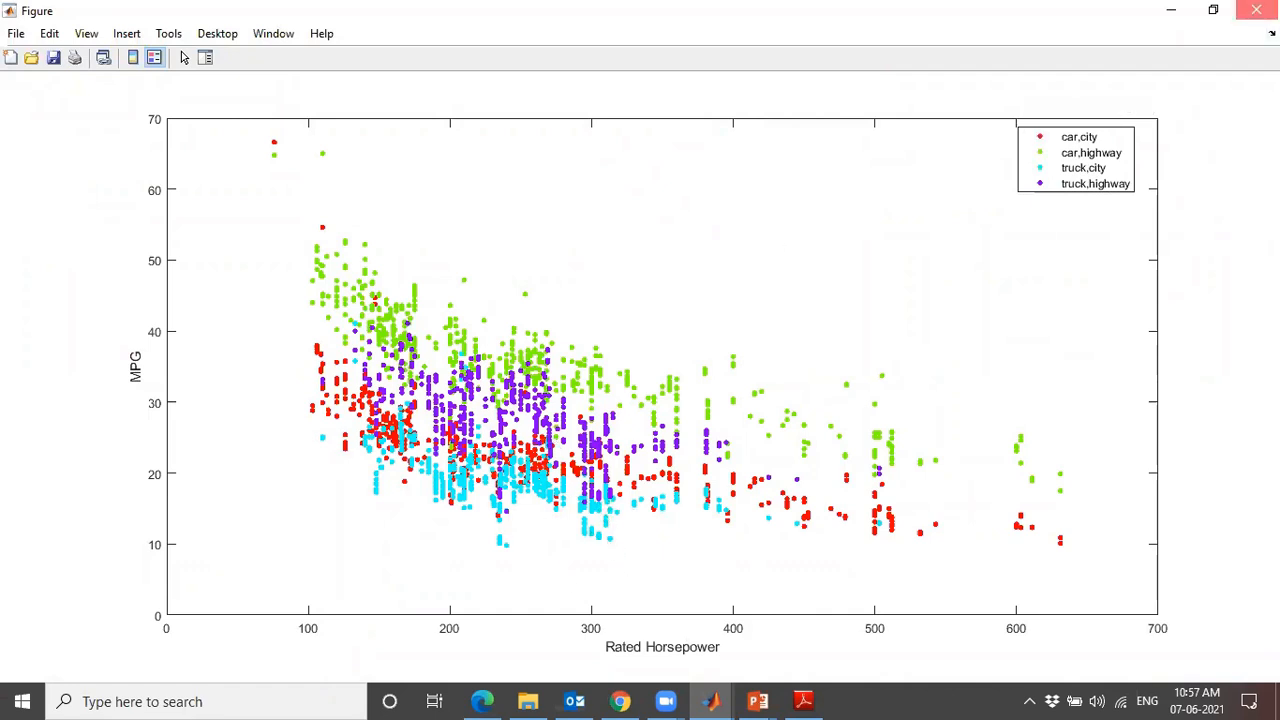
left_click(1256, 9)
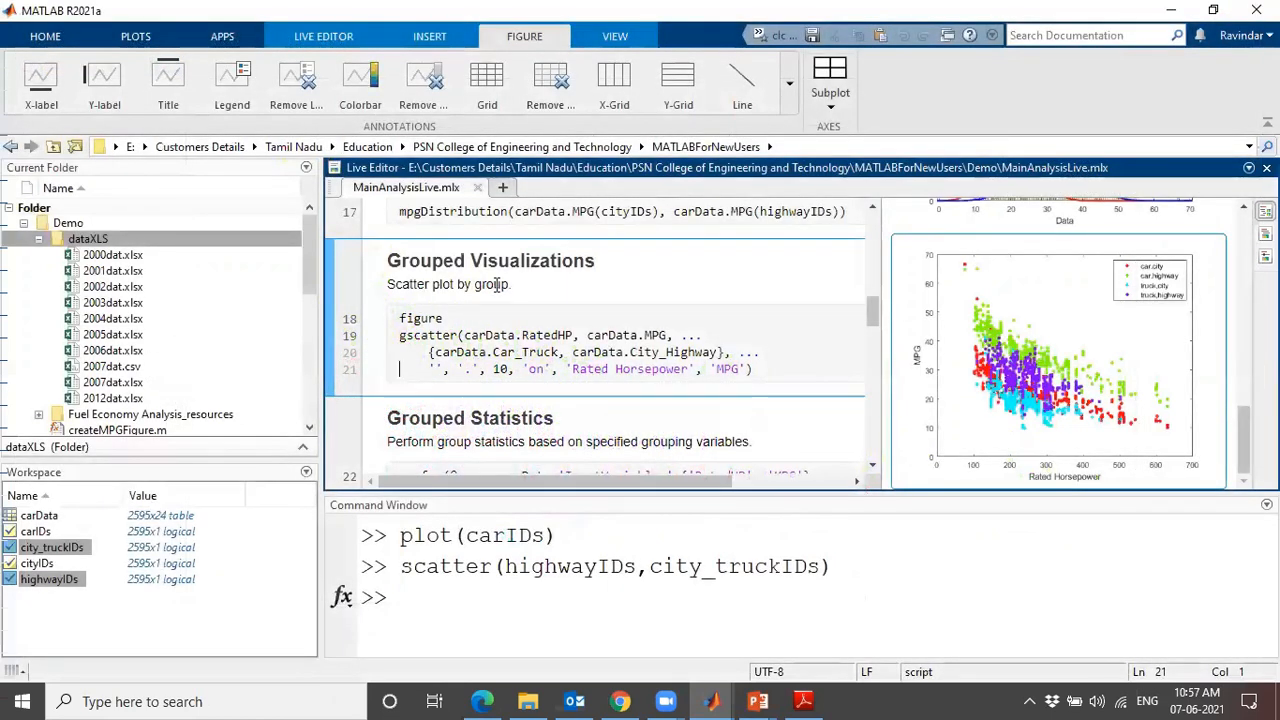
Review the varfun grouping code in the Grouped Statistics section and run that section to compute mean RatedHP and MPG by group.
scroll(508, 325, "down", 5)
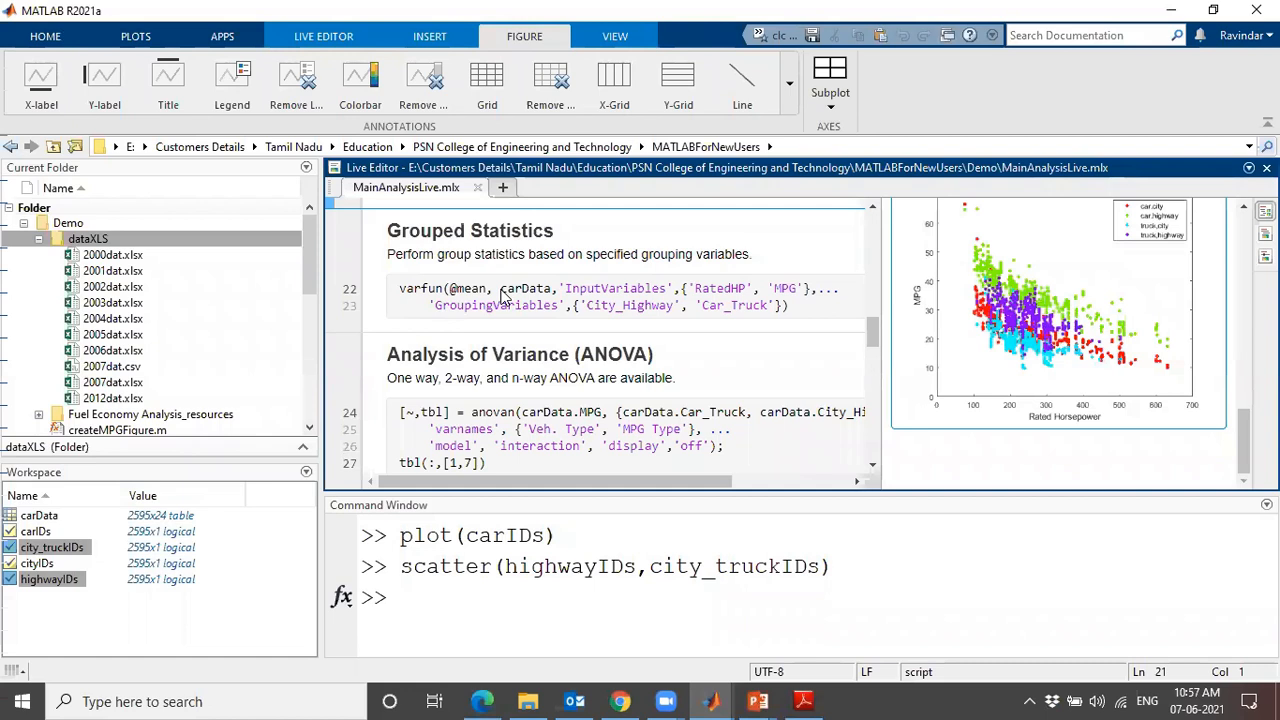
mouse_move(503, 296)
left_click_drag(434, 305, 640, 313)
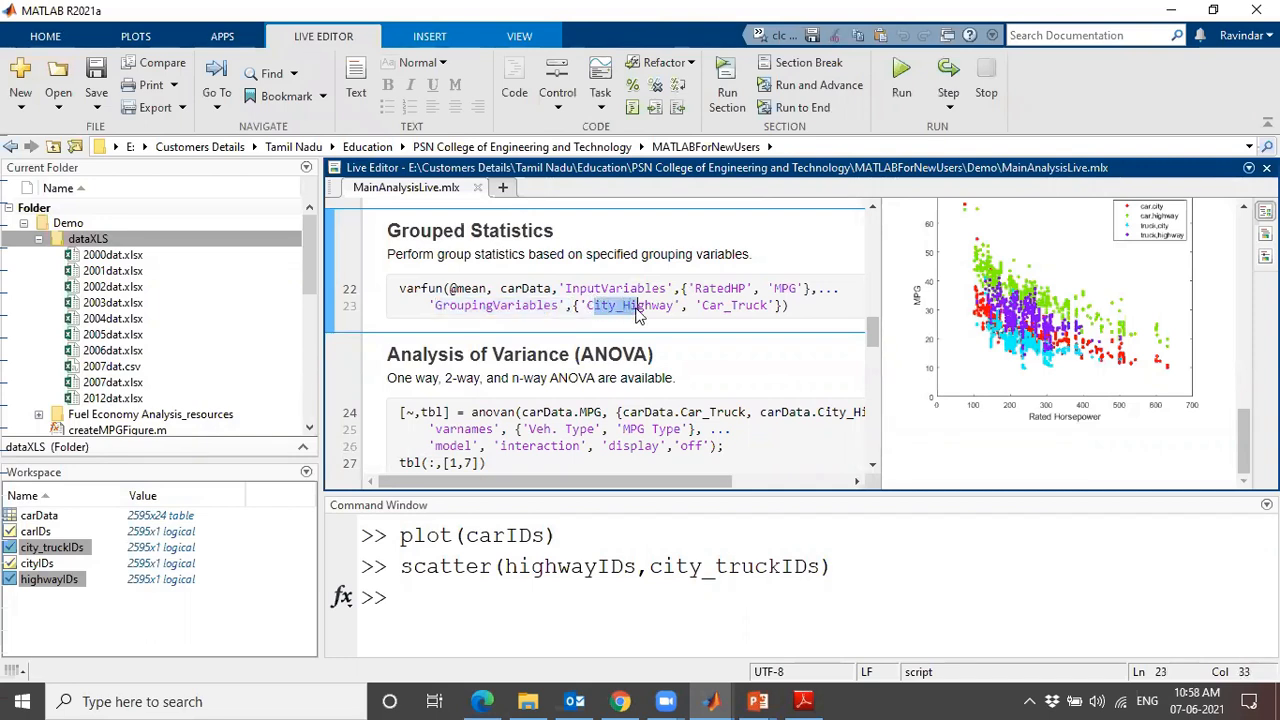
left_click(718, 308)
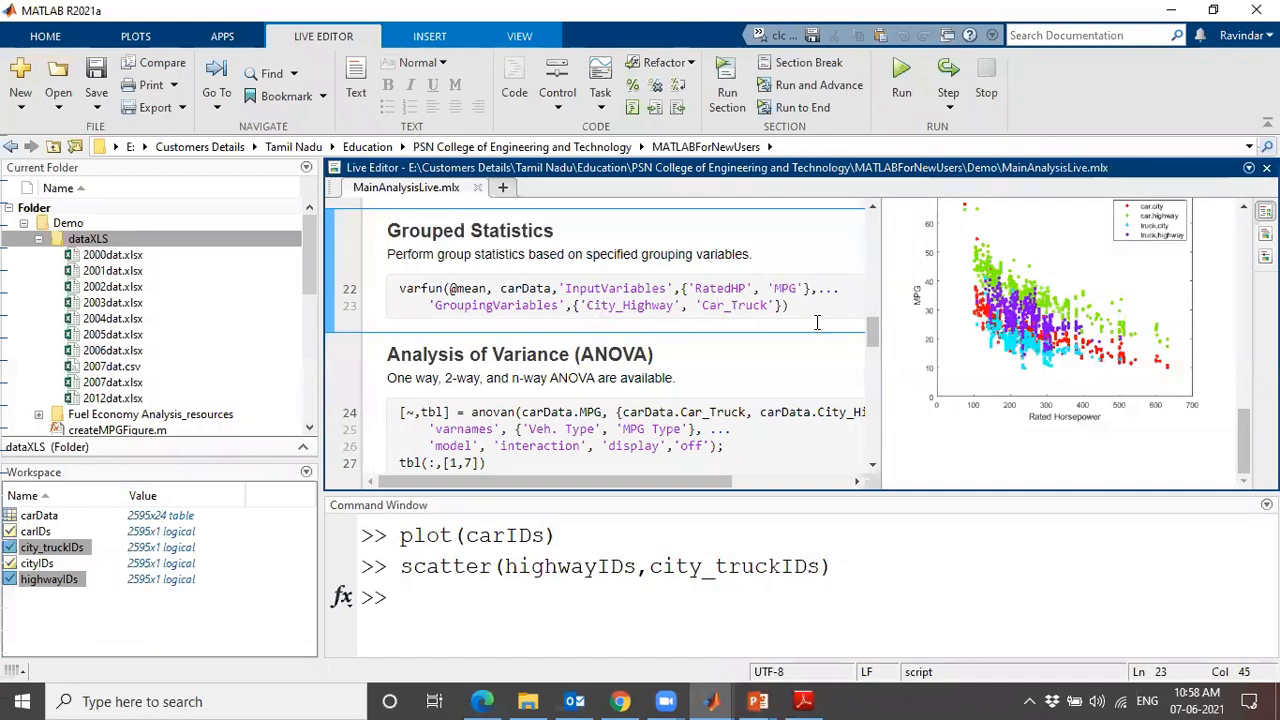
left_click_drag(806, 318, 398, 288)
left_click(738, 72)
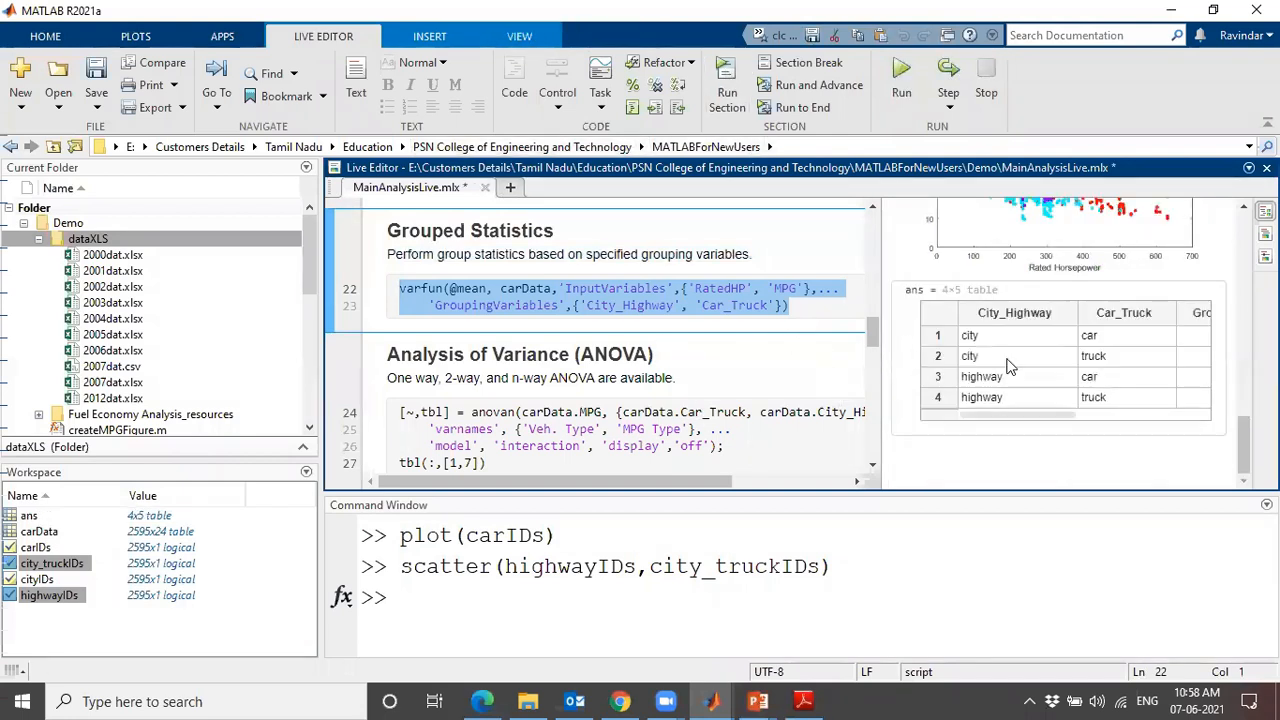
Examine the grouped statistics output table across its City_Highway, Car_Truck, GroupCount, mean_RatedHP and mean MPG columns.
left_click(1205, 312)
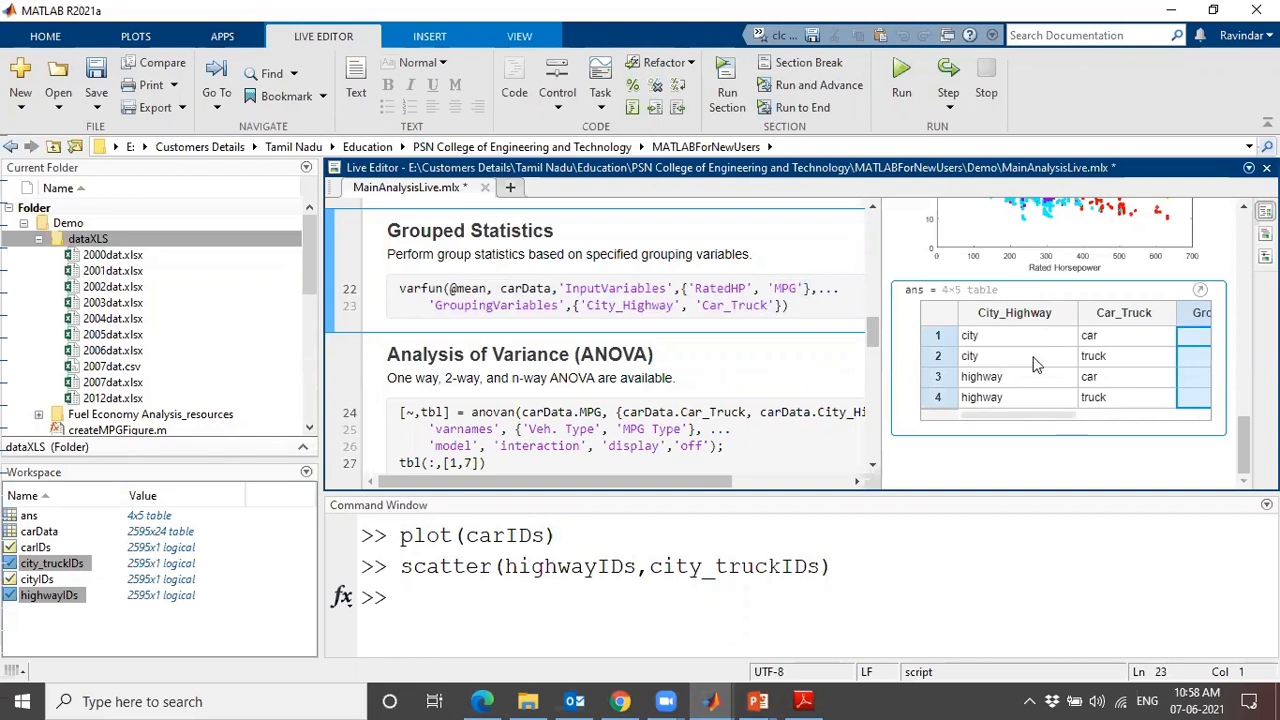
left_click_drag(1020, 418, 1068, 427)
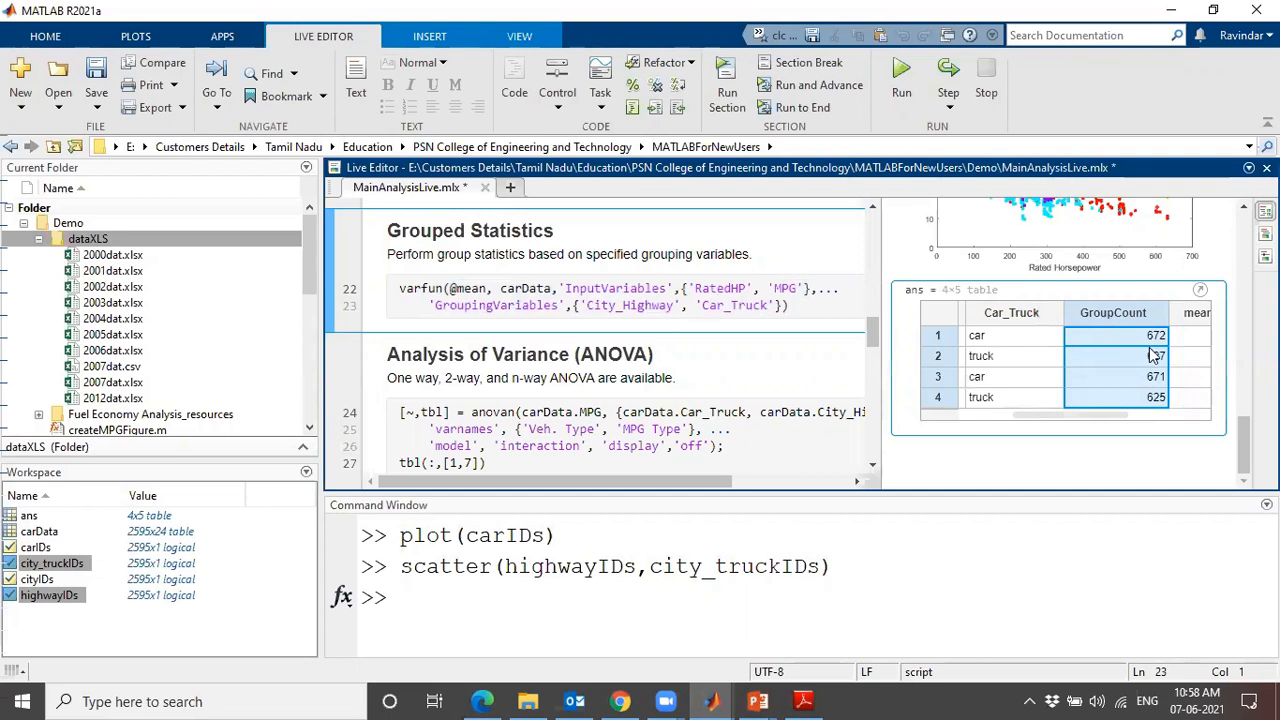
left_click_drag(1062, 418, 1119, 425)
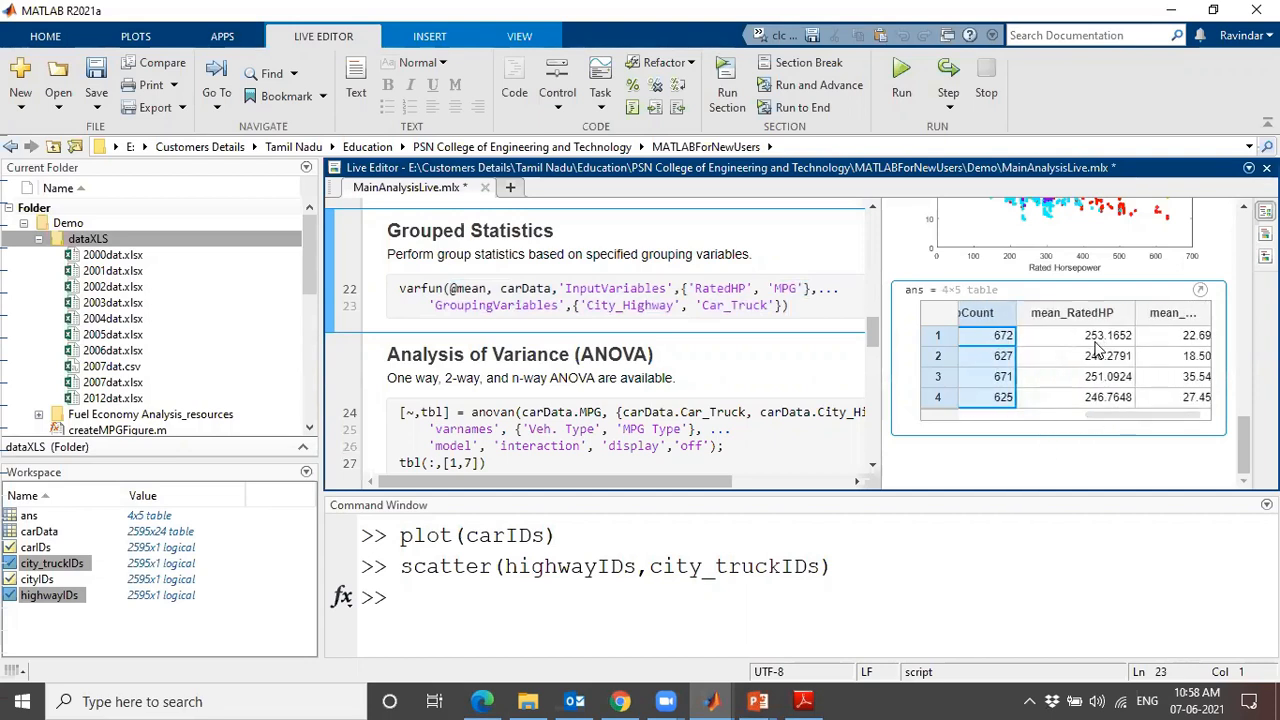
left_click_drag(1132, 420, 1163, 418)
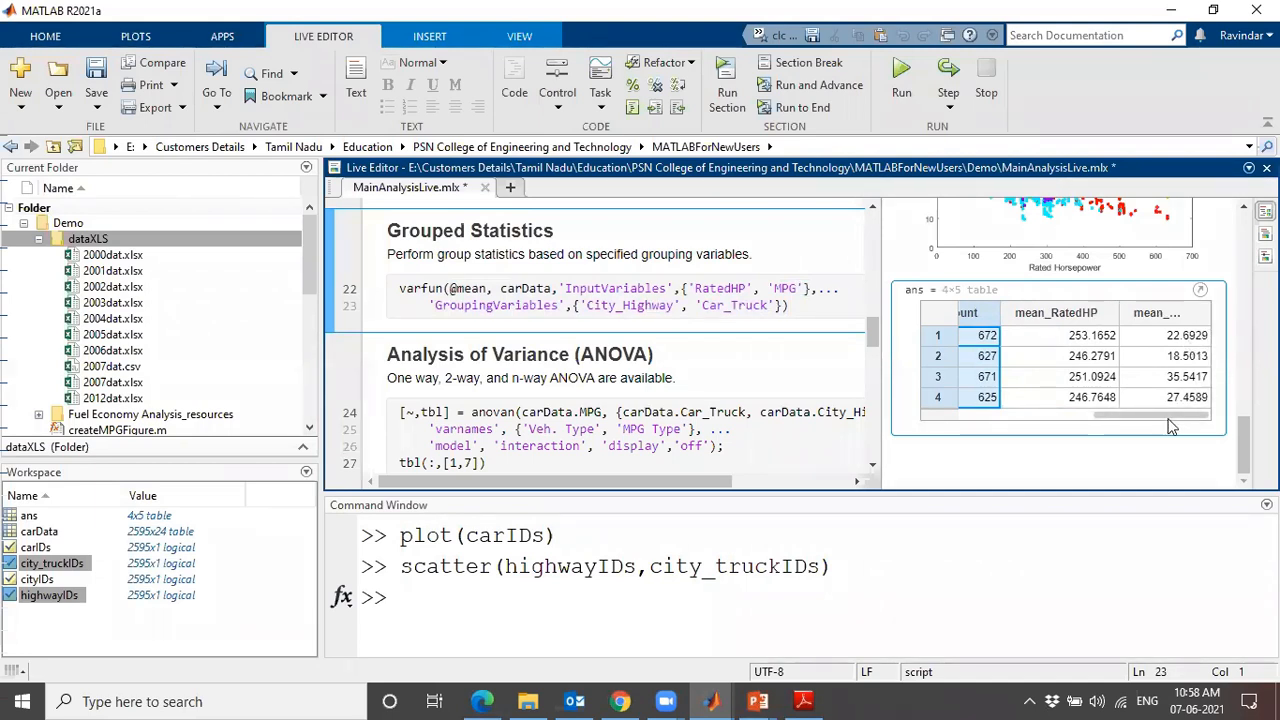
left_click_drag(1130, 418, 945, 414)
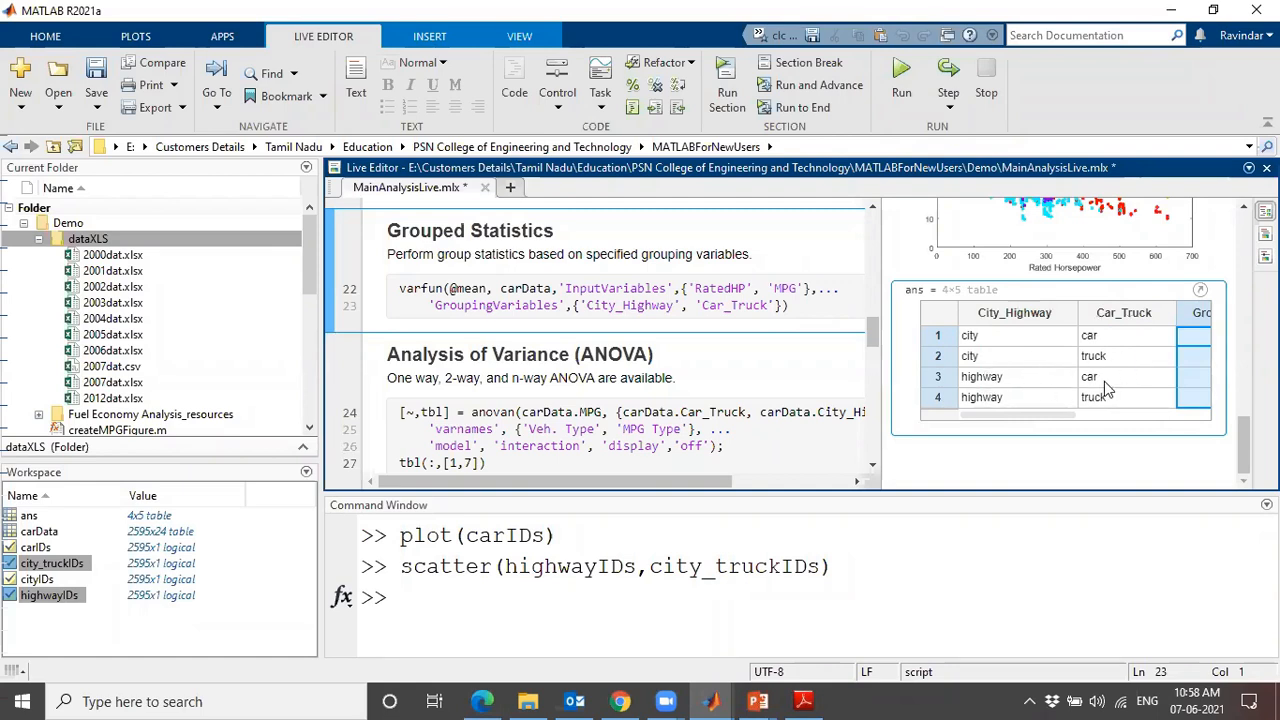
left_click_drag(1008, 420, 1155, 425)
left_click(1160, 313)
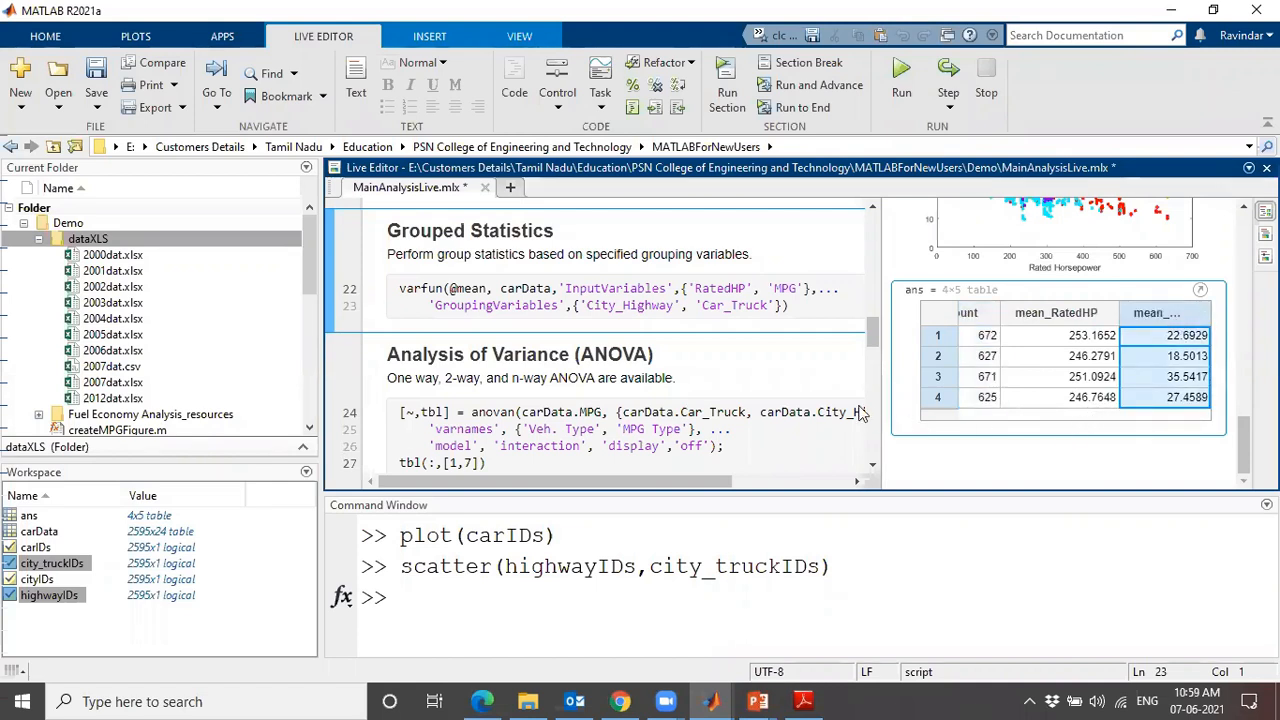
Select the anovan code in the Analysis of Variance (ANOVA) section and run that section.
mouse_move(864, 412)
scroll(495, 362, "down", 2)
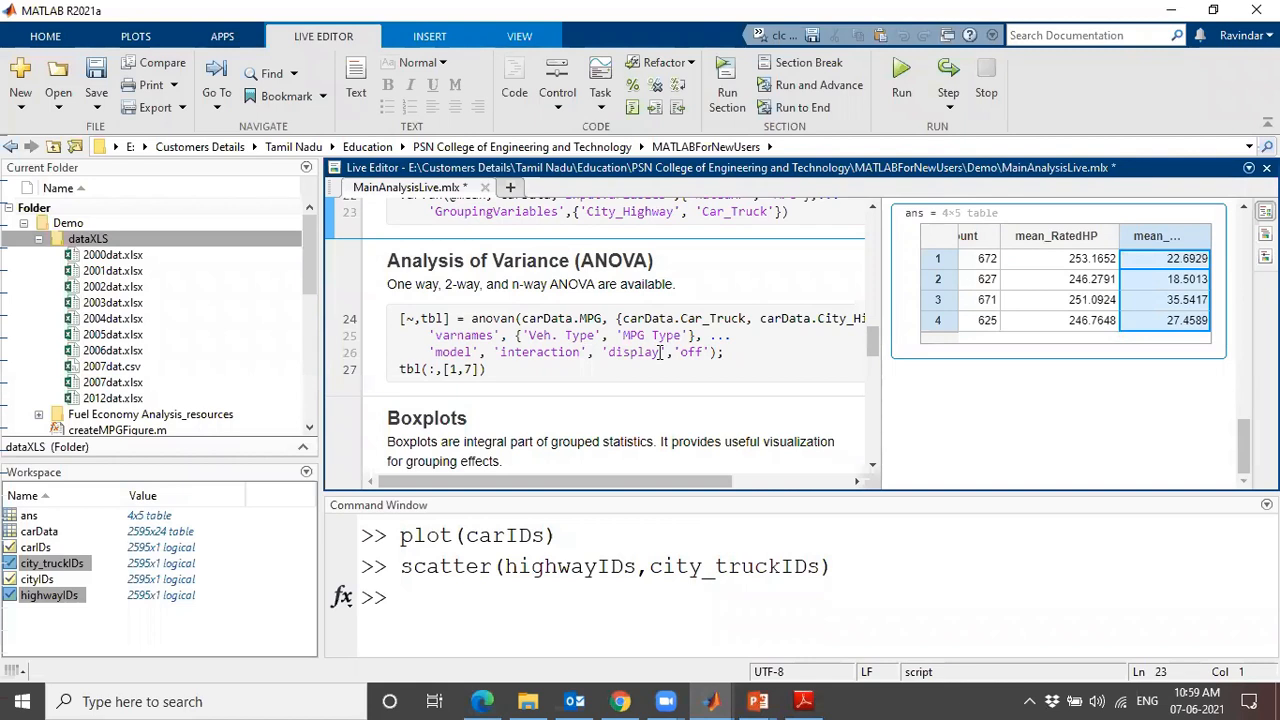
left_click(489, 370)
left_click_drag(489, 370, 400, 318)
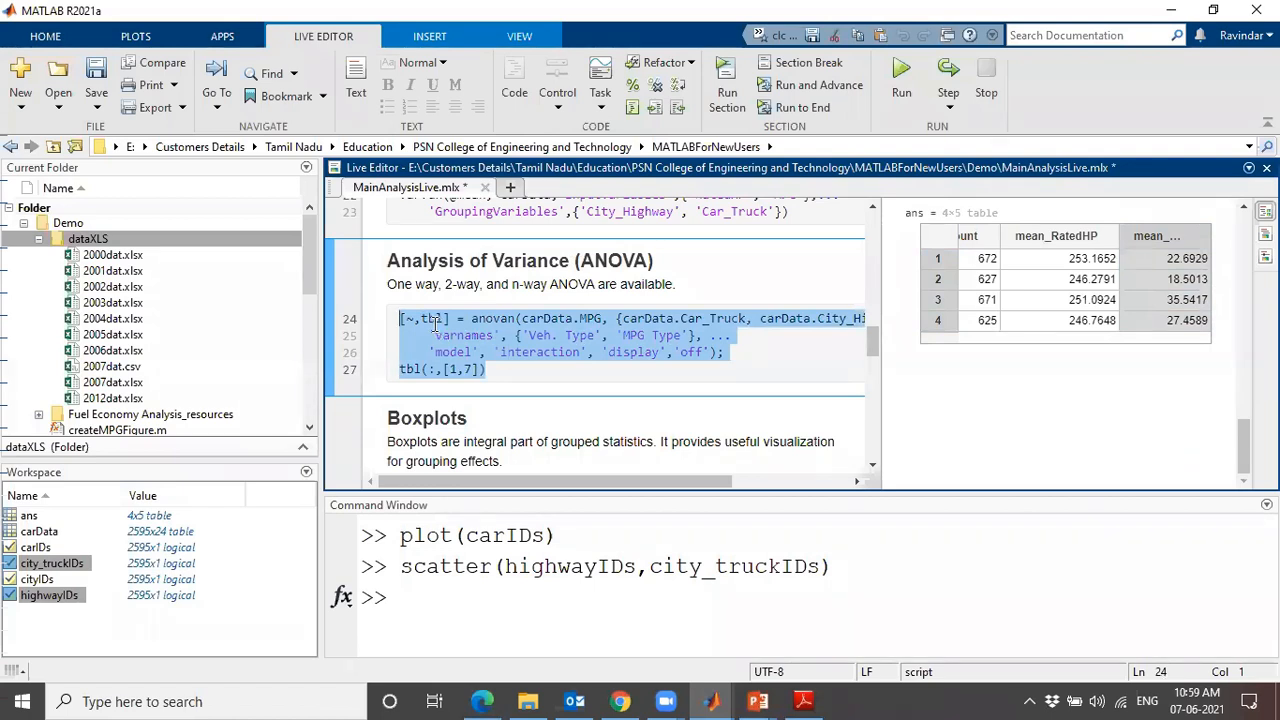
left_click(757, 88)
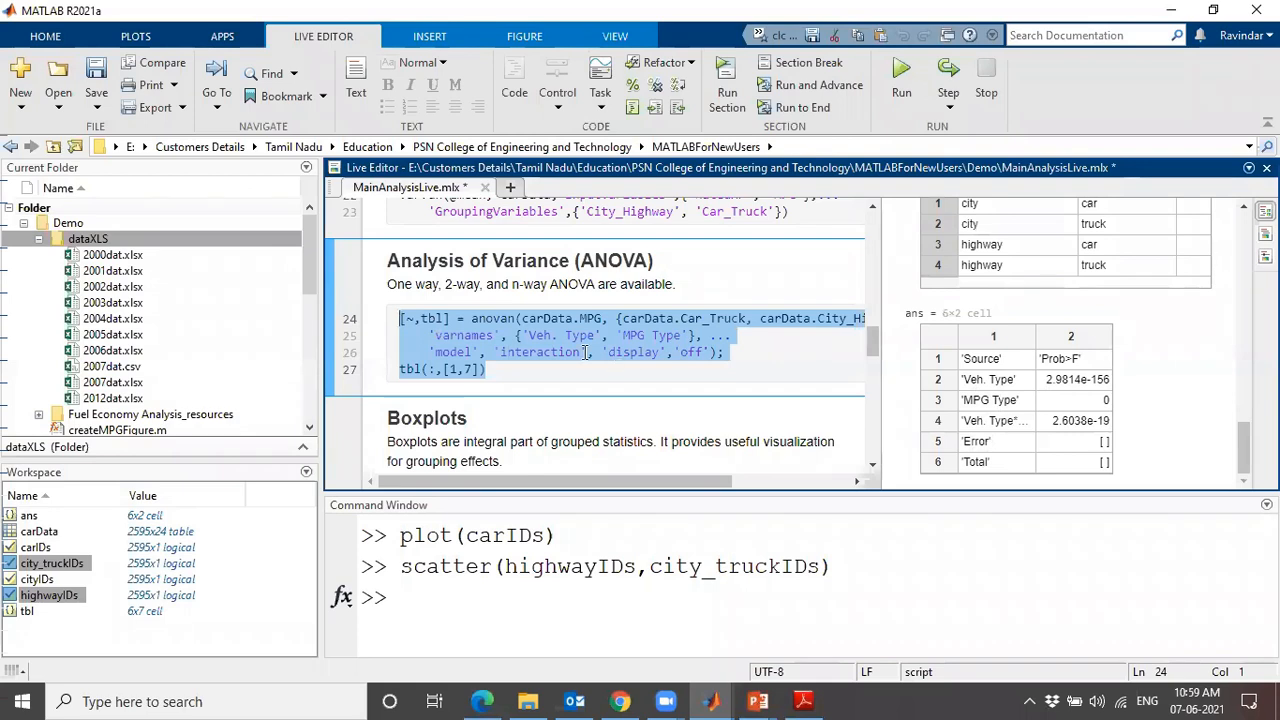
Run the Boxplots section to plot MPG by vehicle type and city or highway driving.
scroll(508, 348, "down", 5)
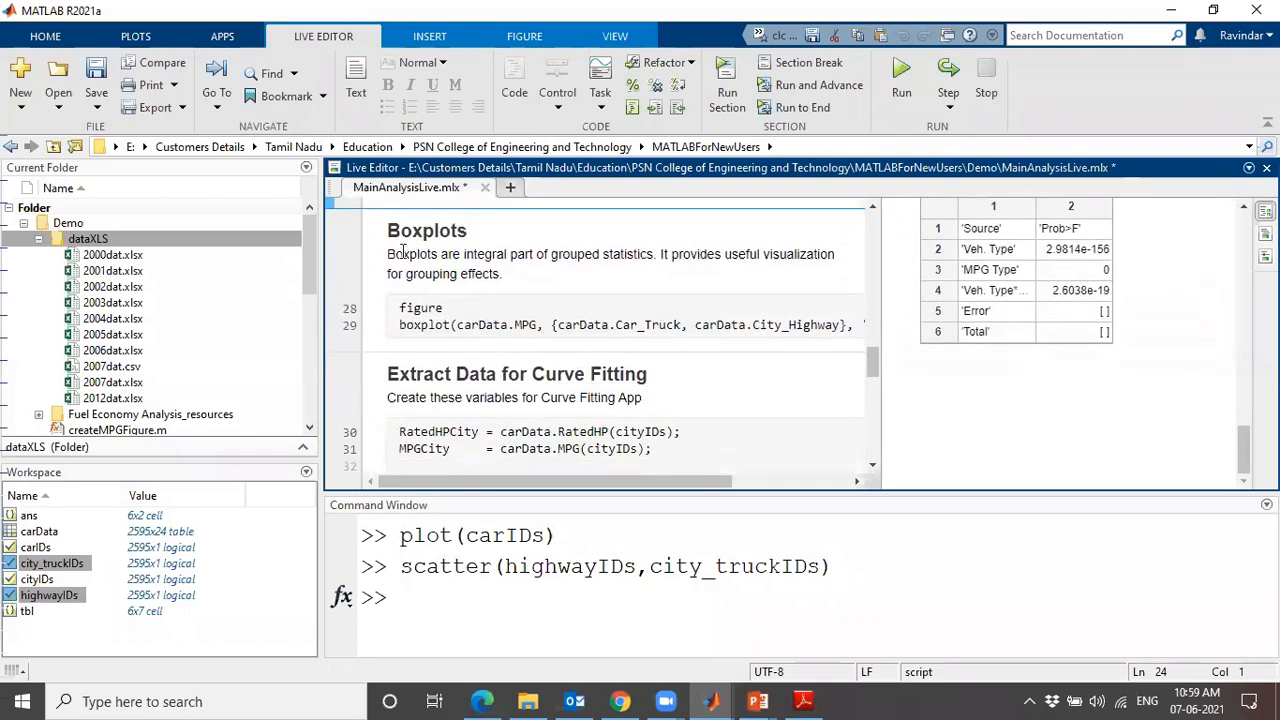
left_click(570, 326)
left_click(728, 70)
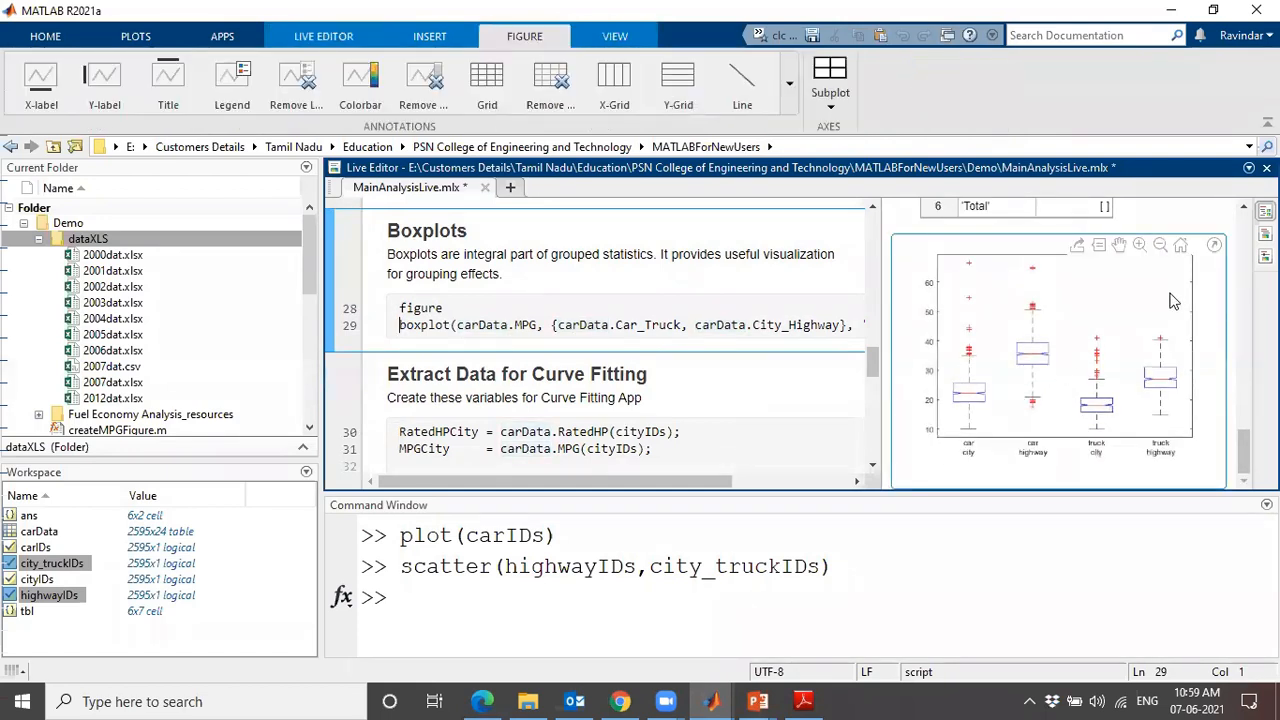
View the boxplots in a maximized figure window, pan and zoom out the axes, and close the window.
left_click(1214, 250)
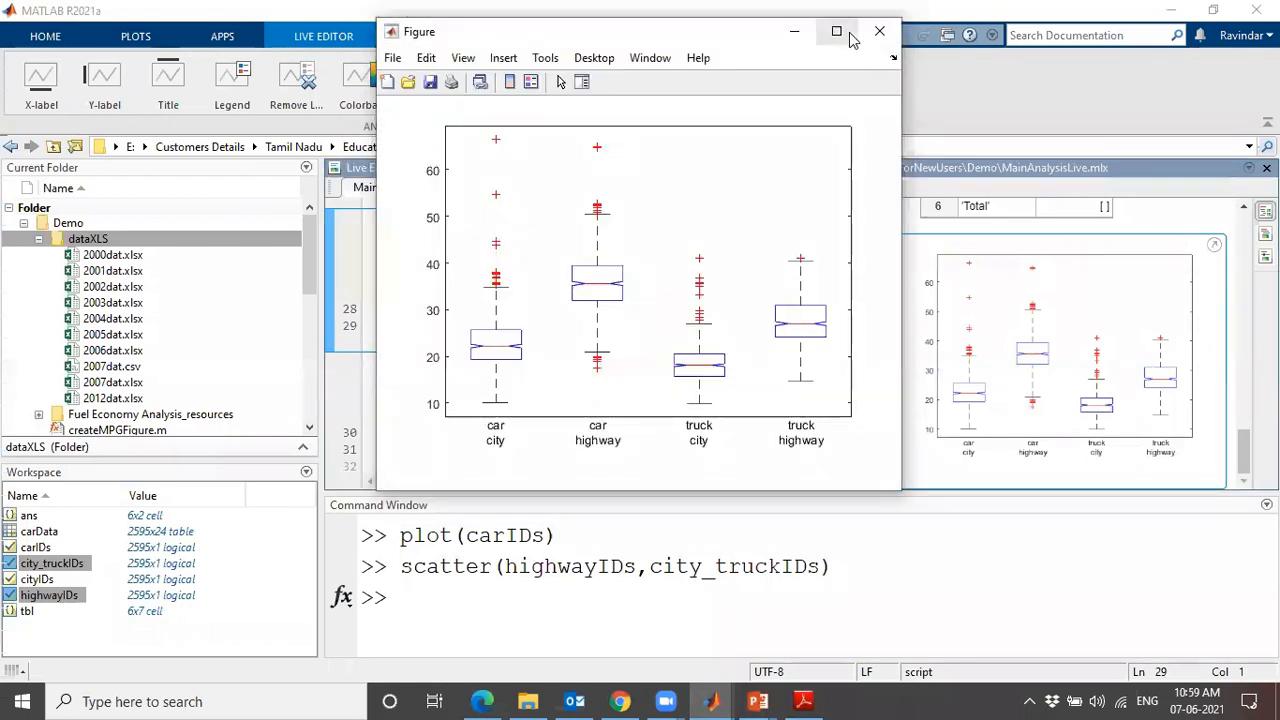
left_click(837, 30)
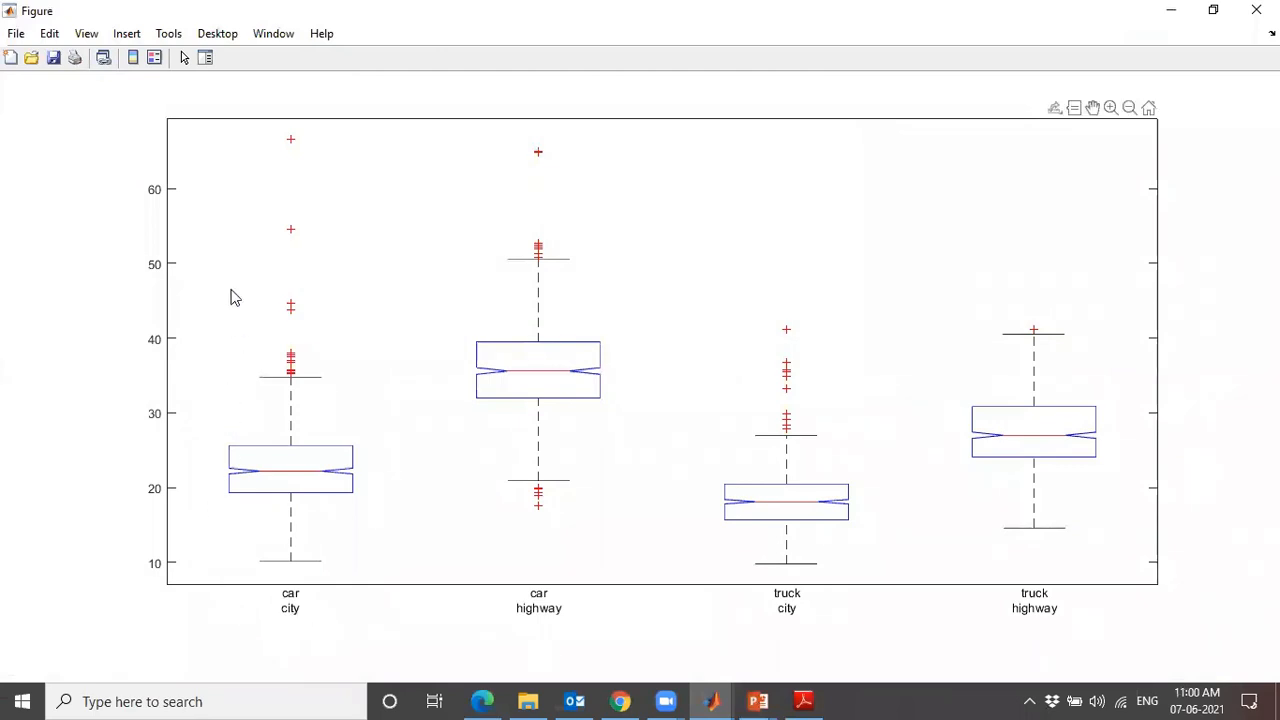
left_click_drag(222, 332, 179, 427)
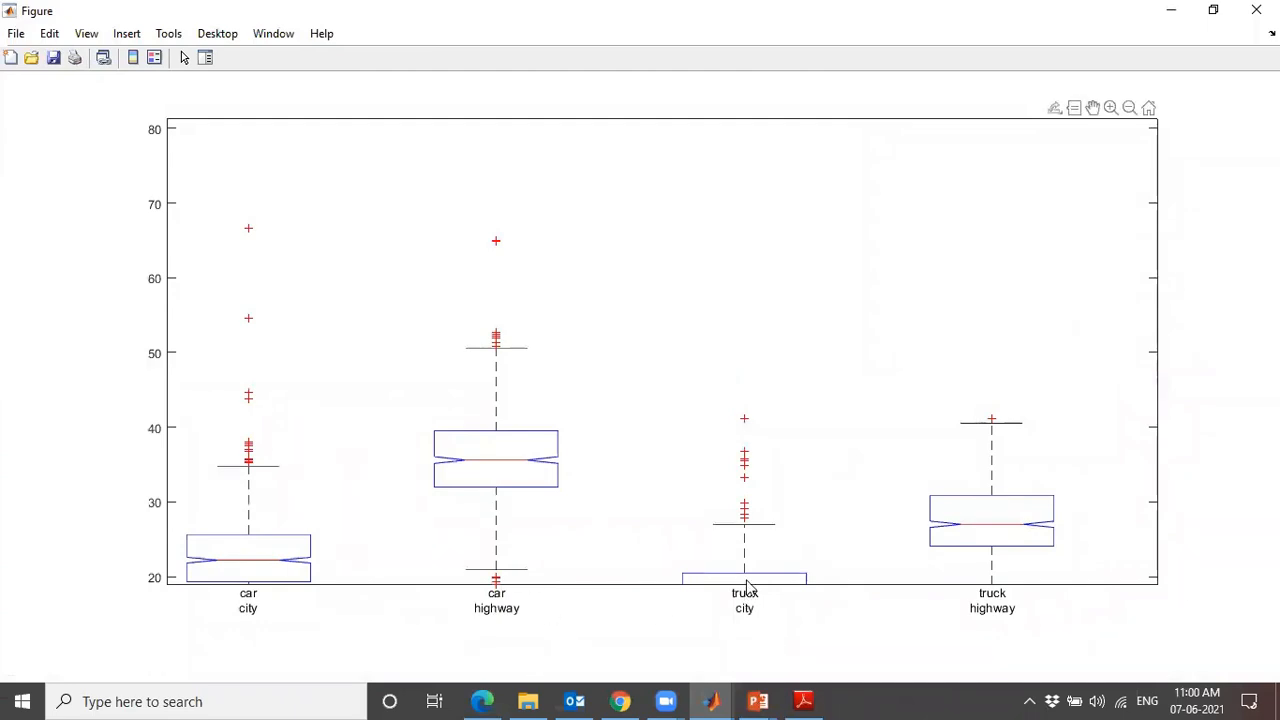
scroll(791, 488, "down", 2)
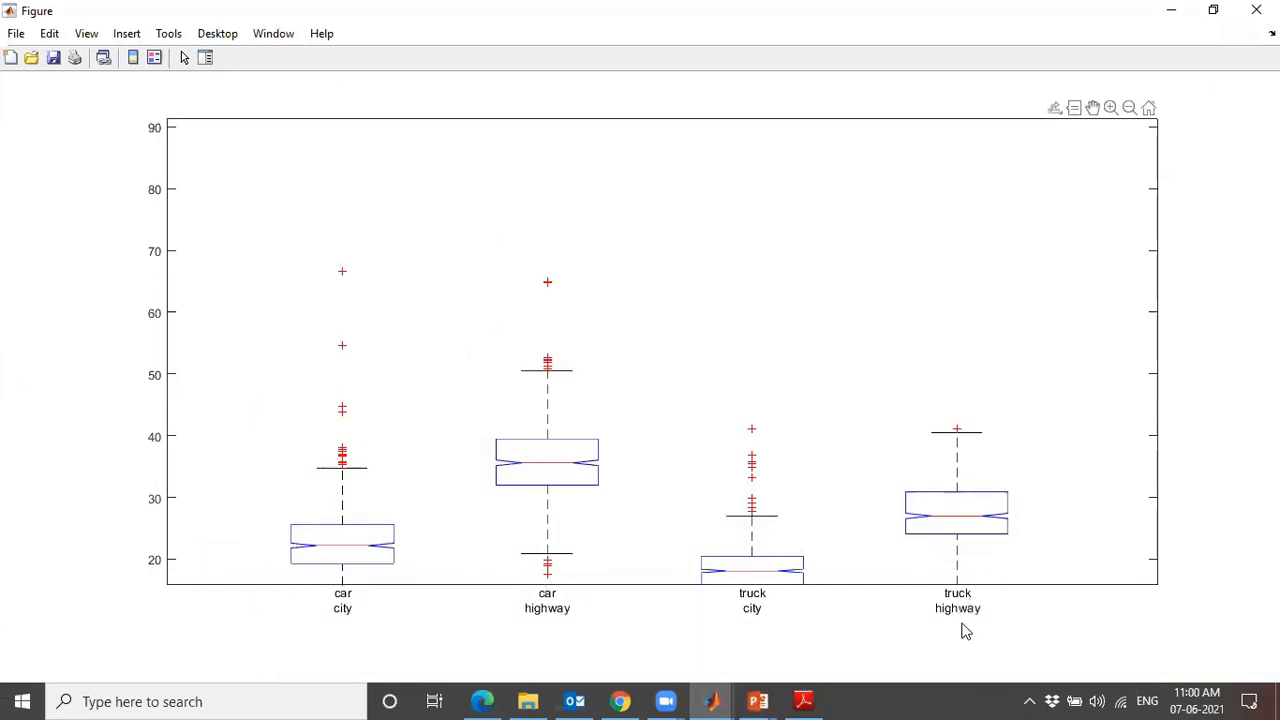
left_click(1256, 10)
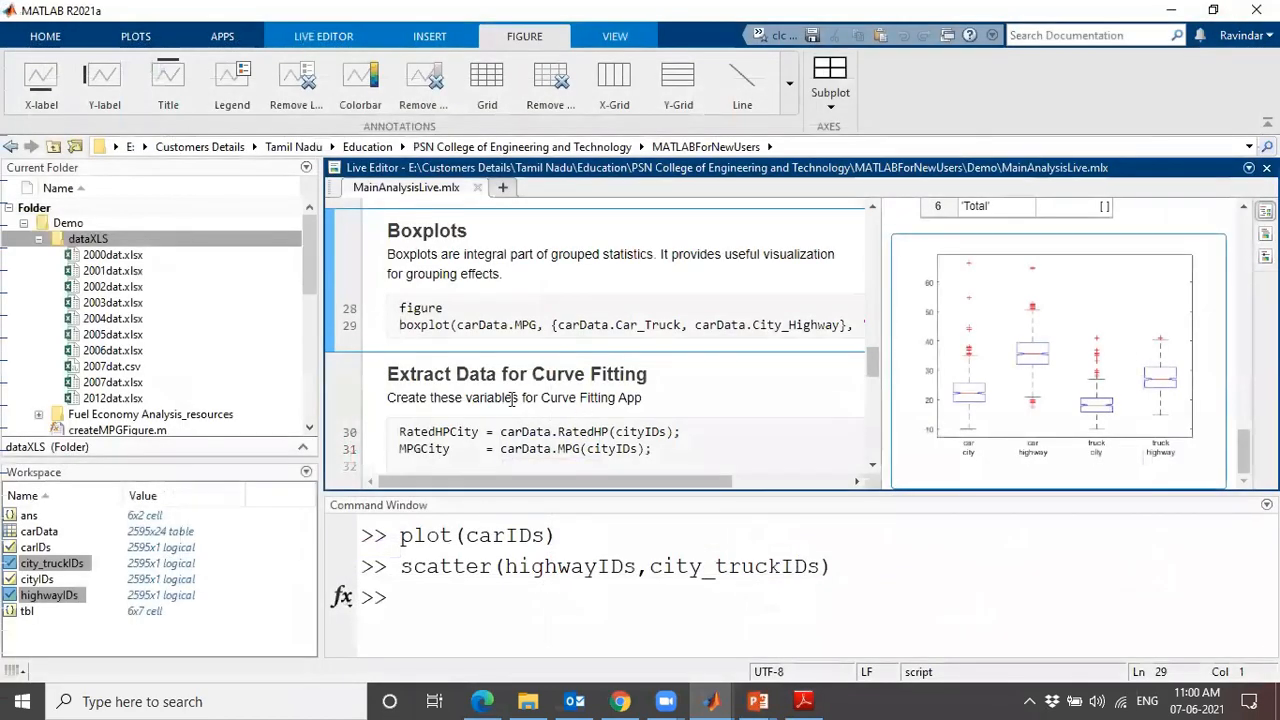
Run the Extract Data for Curve Fitting section to create RatedHPCity and MPGCity, and preview the MPGCity values.
scroll(428, 387, "down", 3)
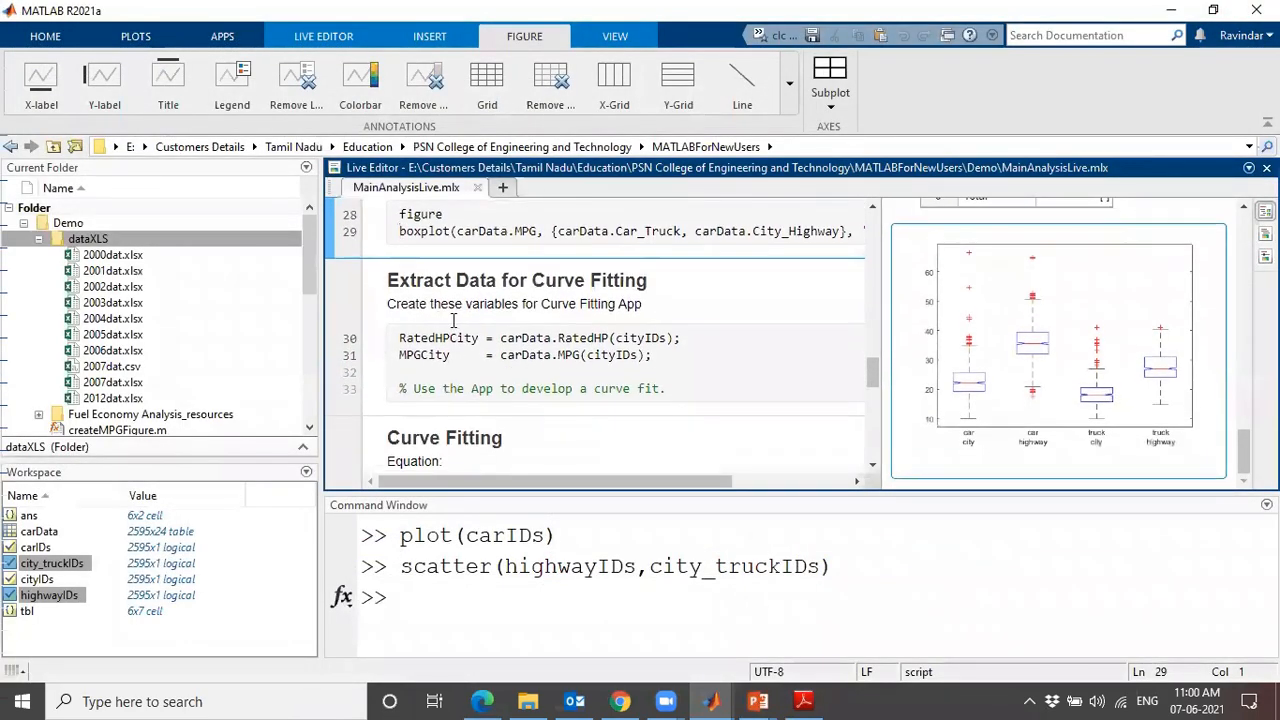
left_click(680, 388)
left_click_drag(680, 388, 398, 340)
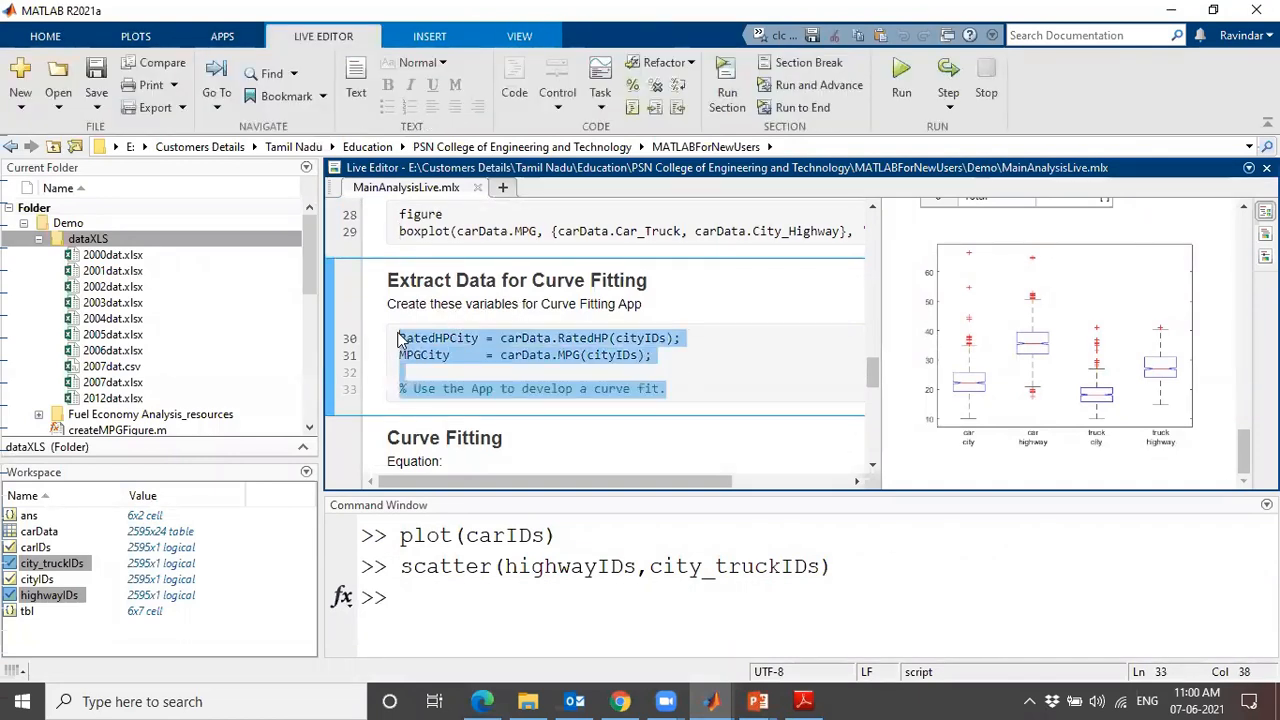
left_click(728, 78)
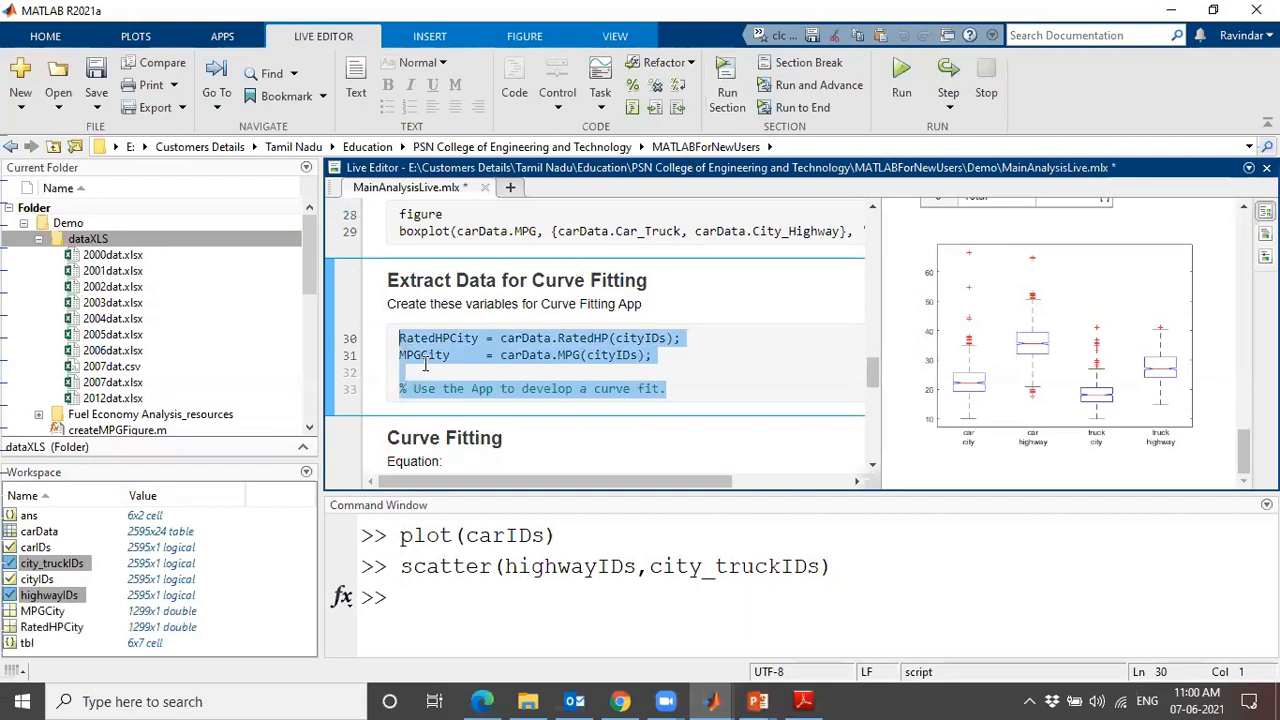
mouse_move(433, 344)
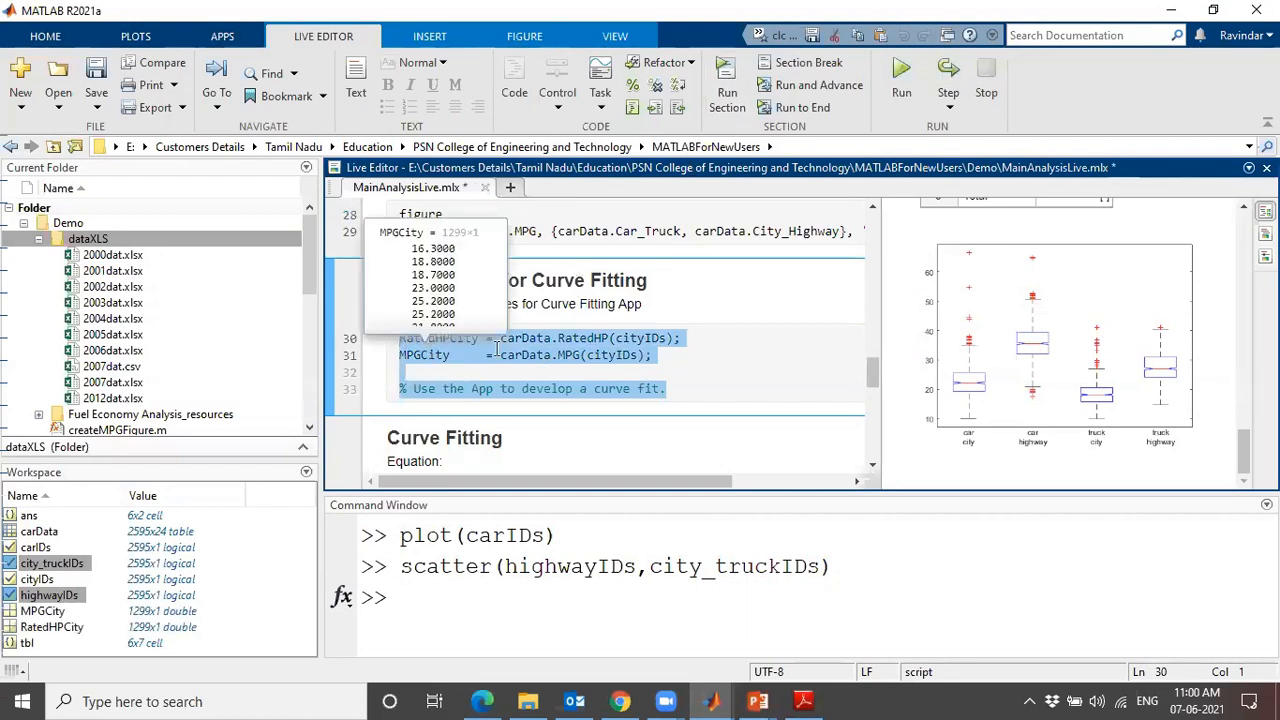
mouse_move(575, 343)
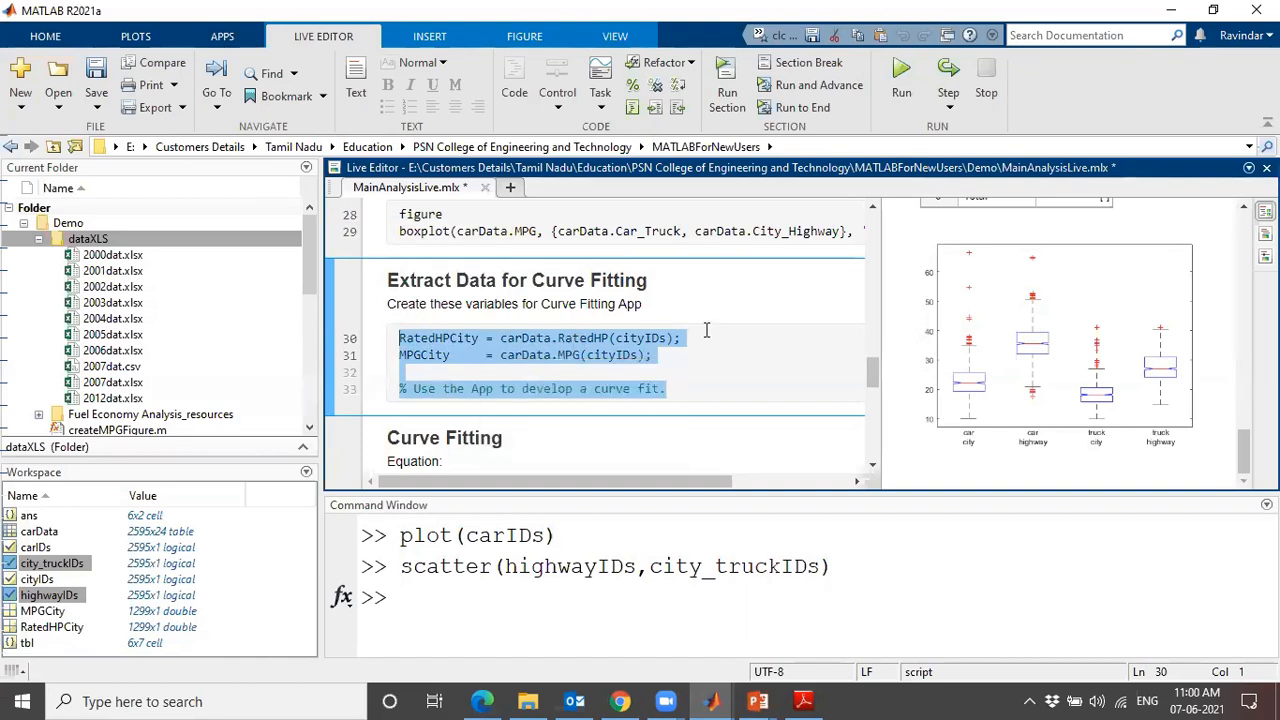
Review the equation and cftool code in the Curve Fitting section, and open the Curve Fitting app.
scroll(1064, 378, "down", 3)
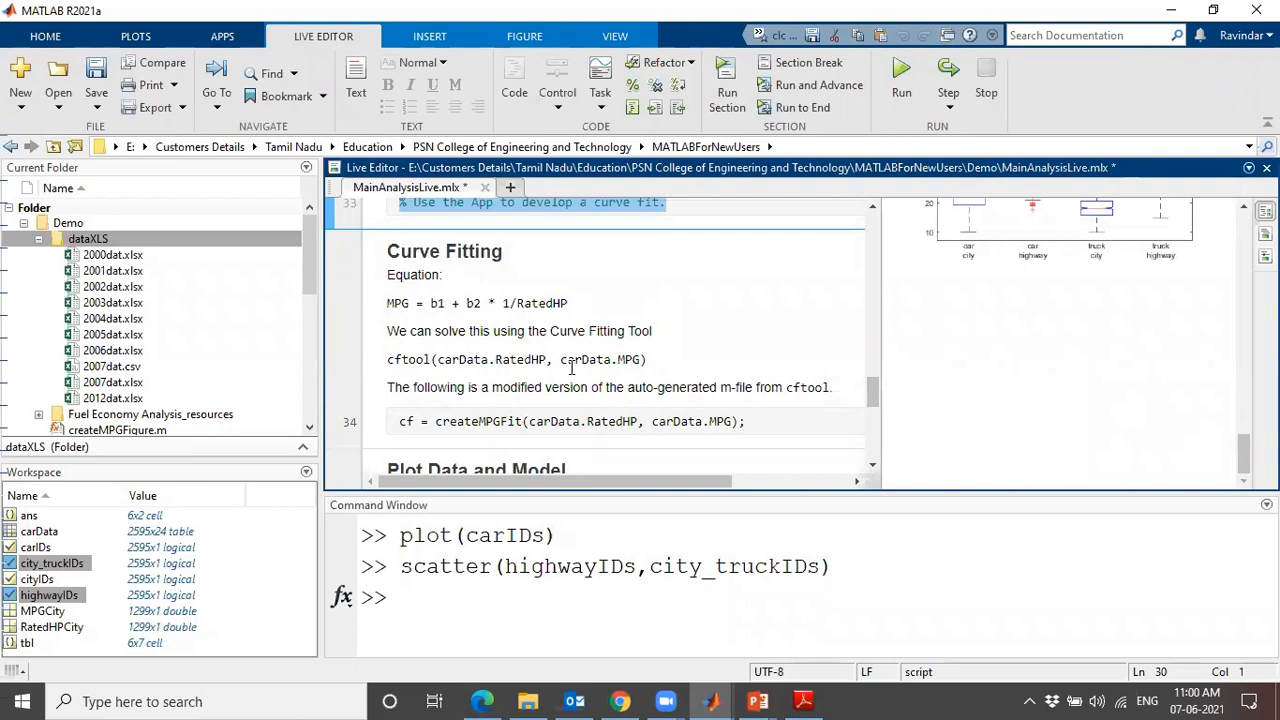
scroll(572, 366, "down", 3)
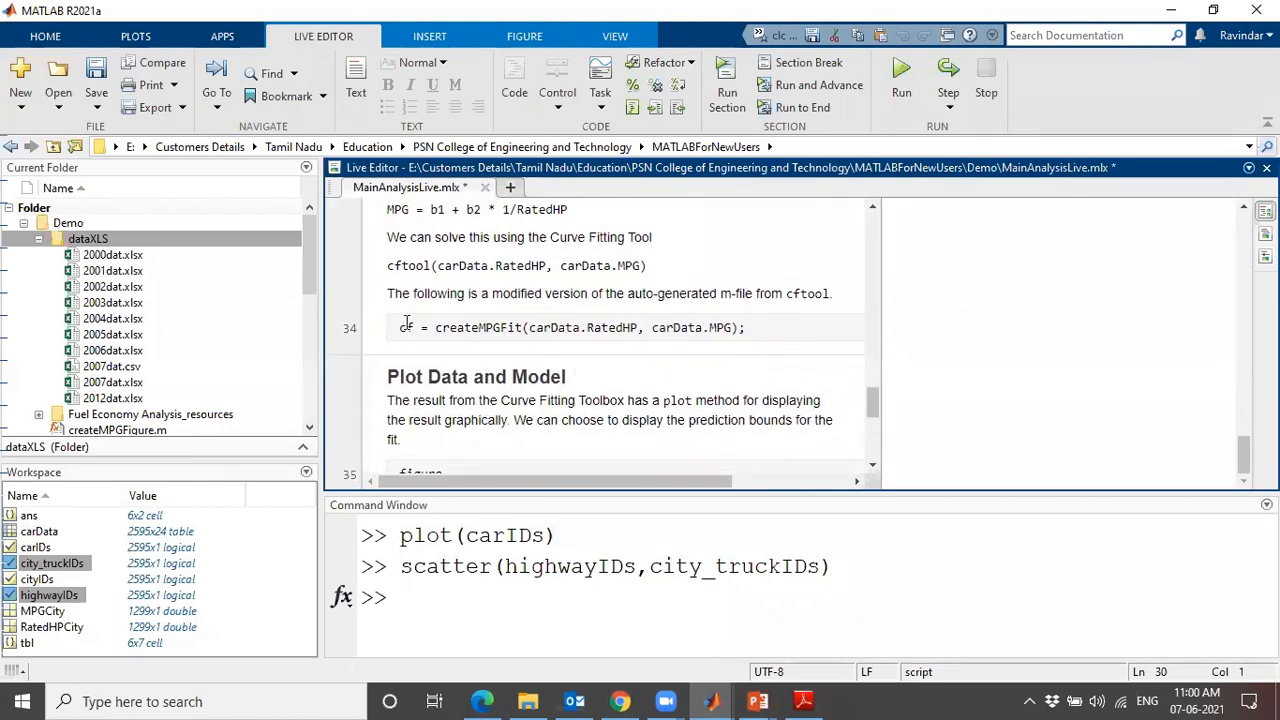
left_click(223, 37)
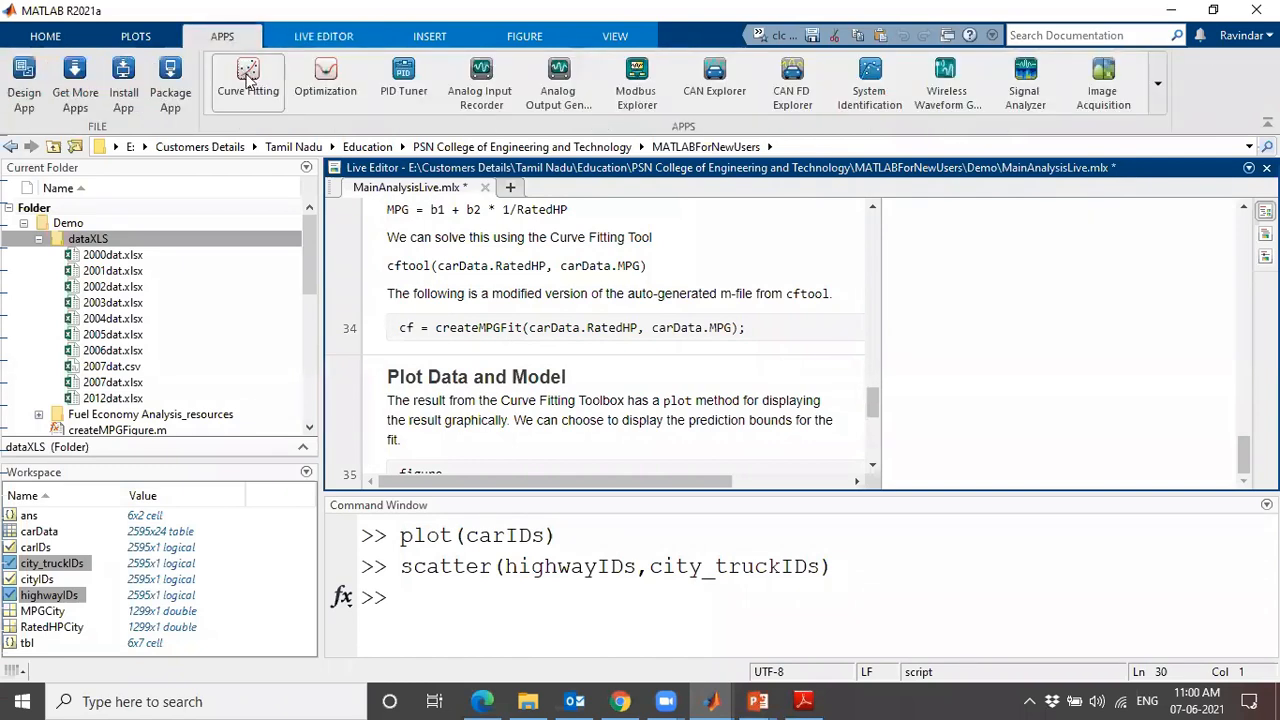
left_click(248, 78)
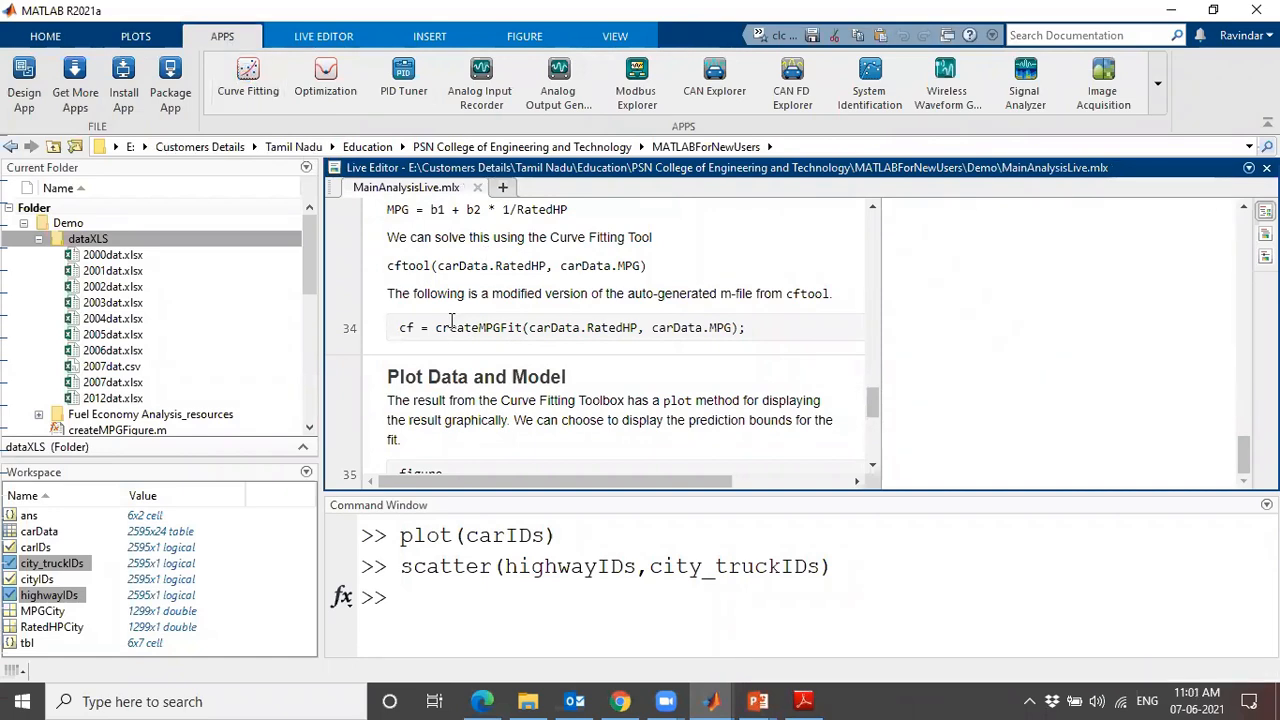
left_click(241, 92)
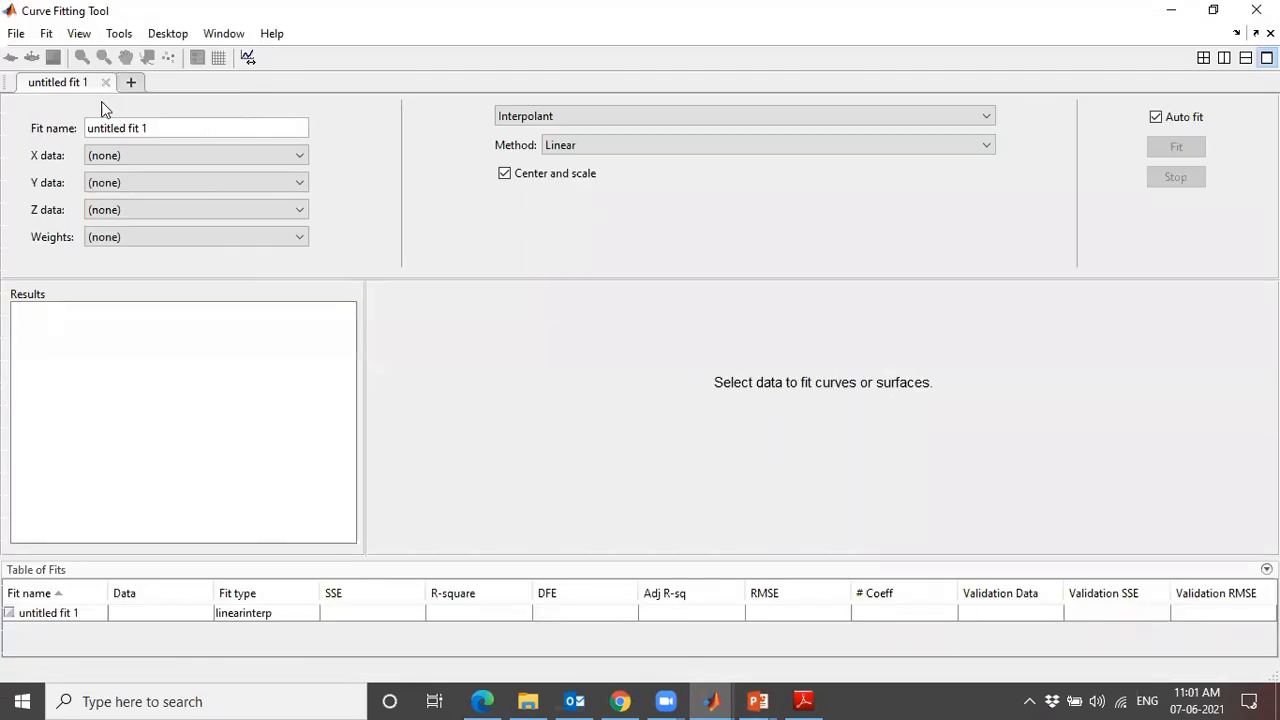
left_click(16, 35)
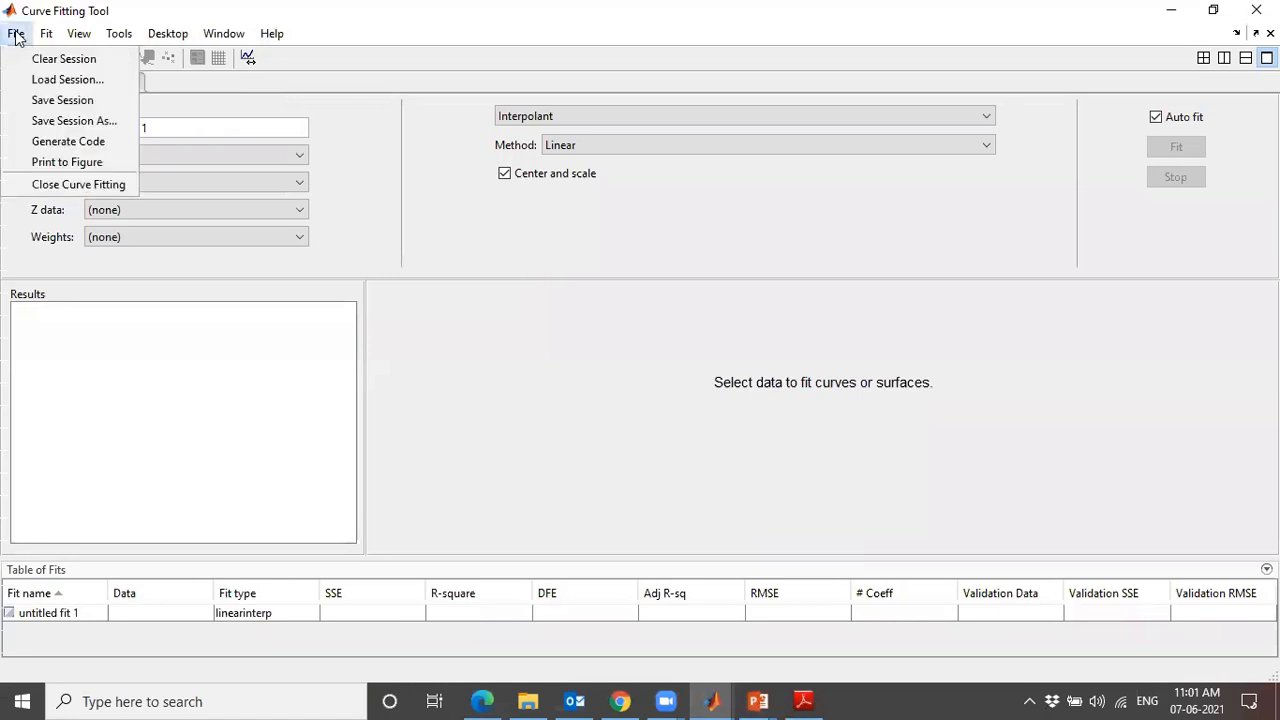
left_click(77, 82)
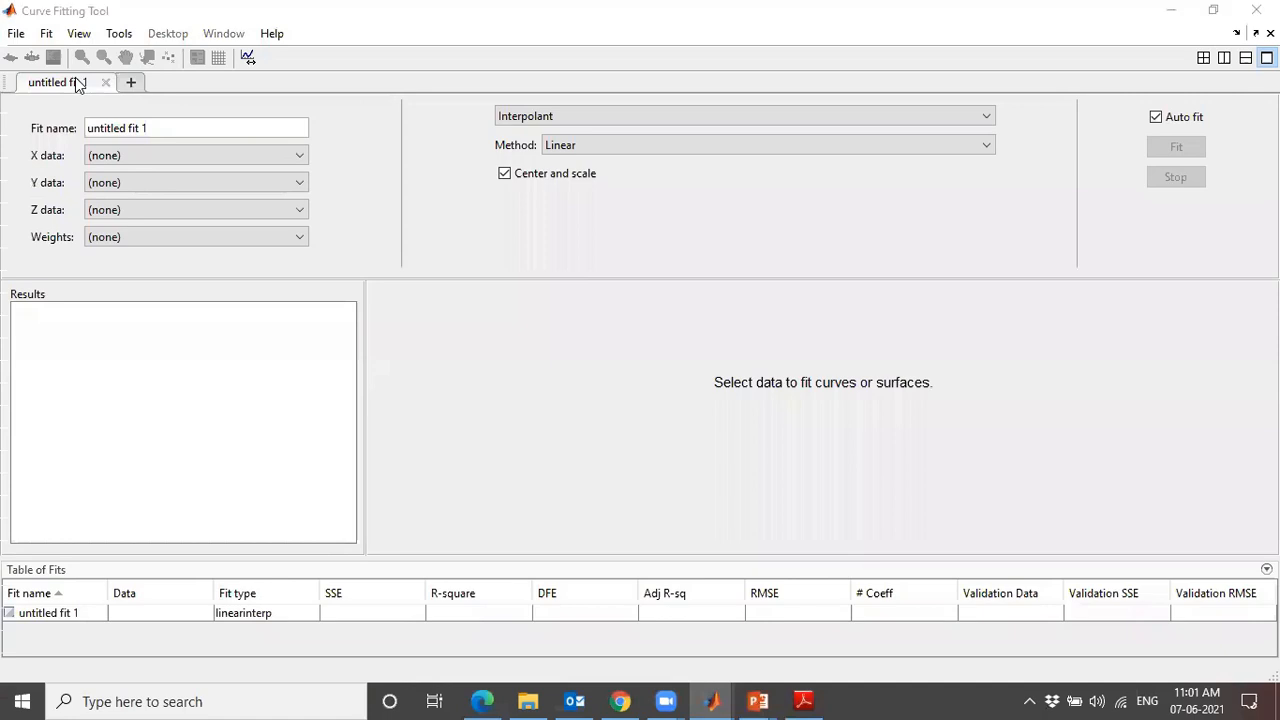
left_click(618, 40)
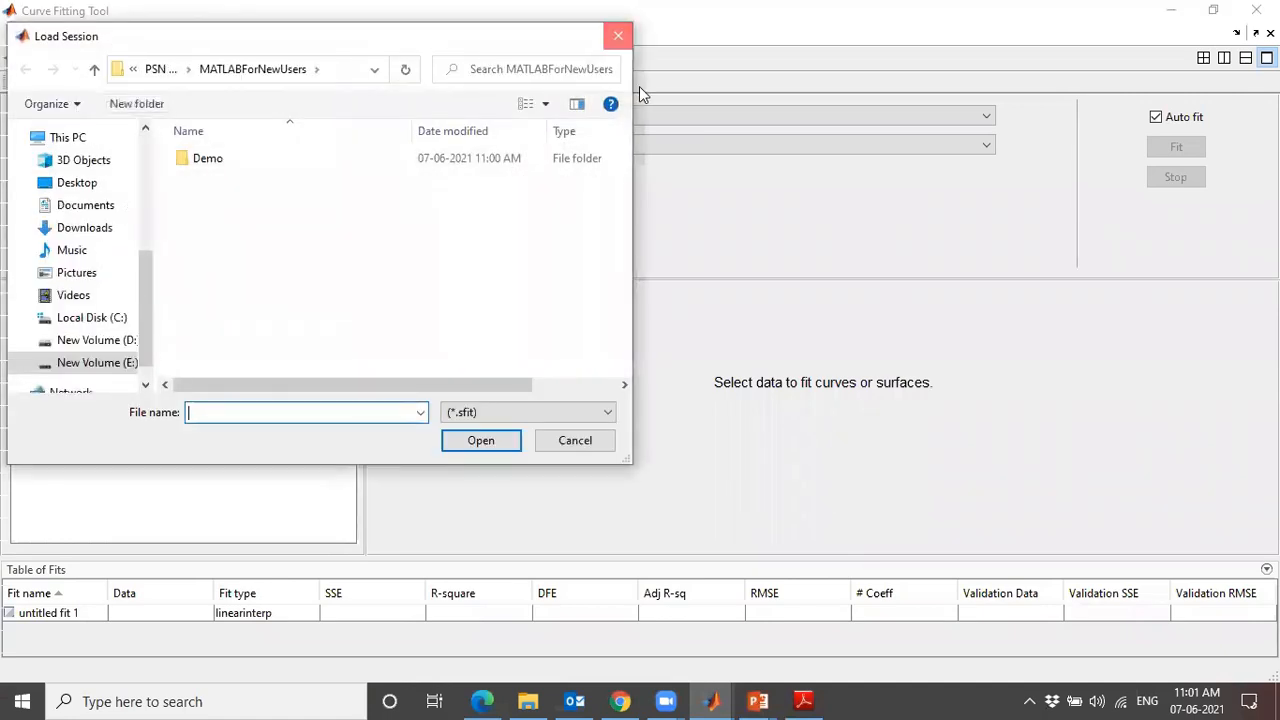
left_click(603, 117)
left_click(603, 117)
left_click(128, 131)
left_click(172, 131)
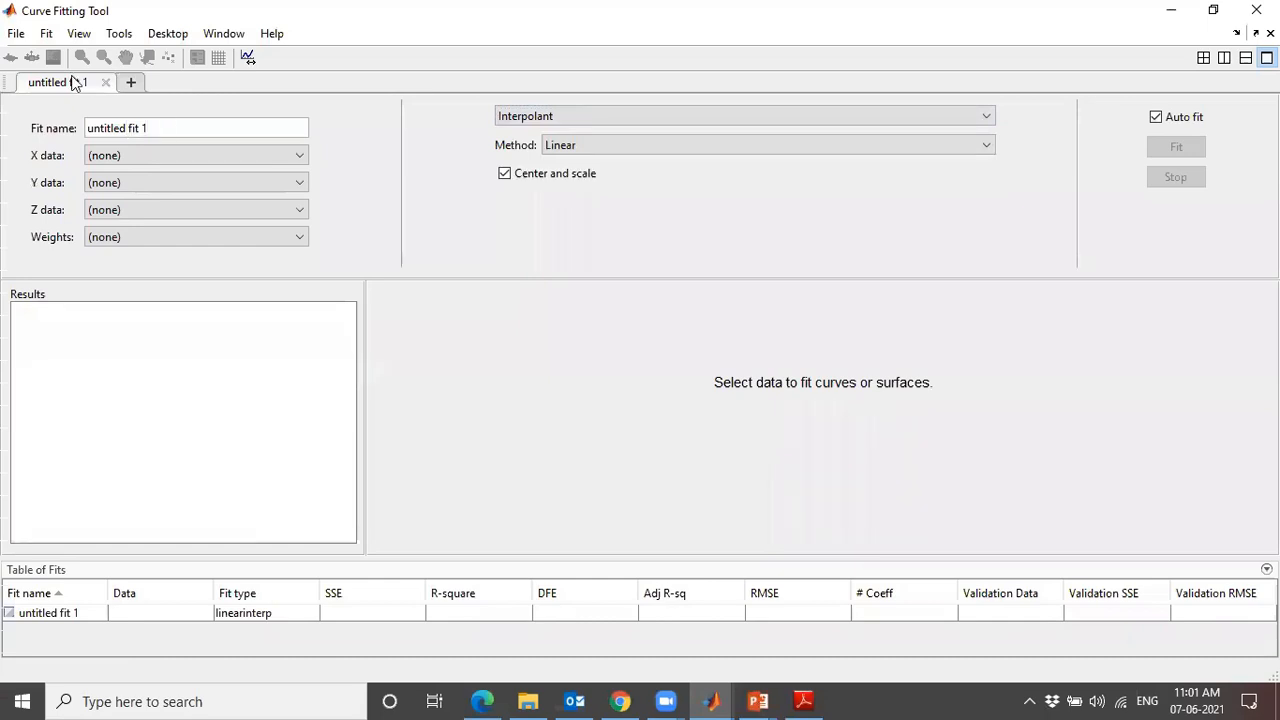
Look for a saved curve fitting session in the Demo folder and its dataXLS subfolder, without loading one.
left_click(63, 616)
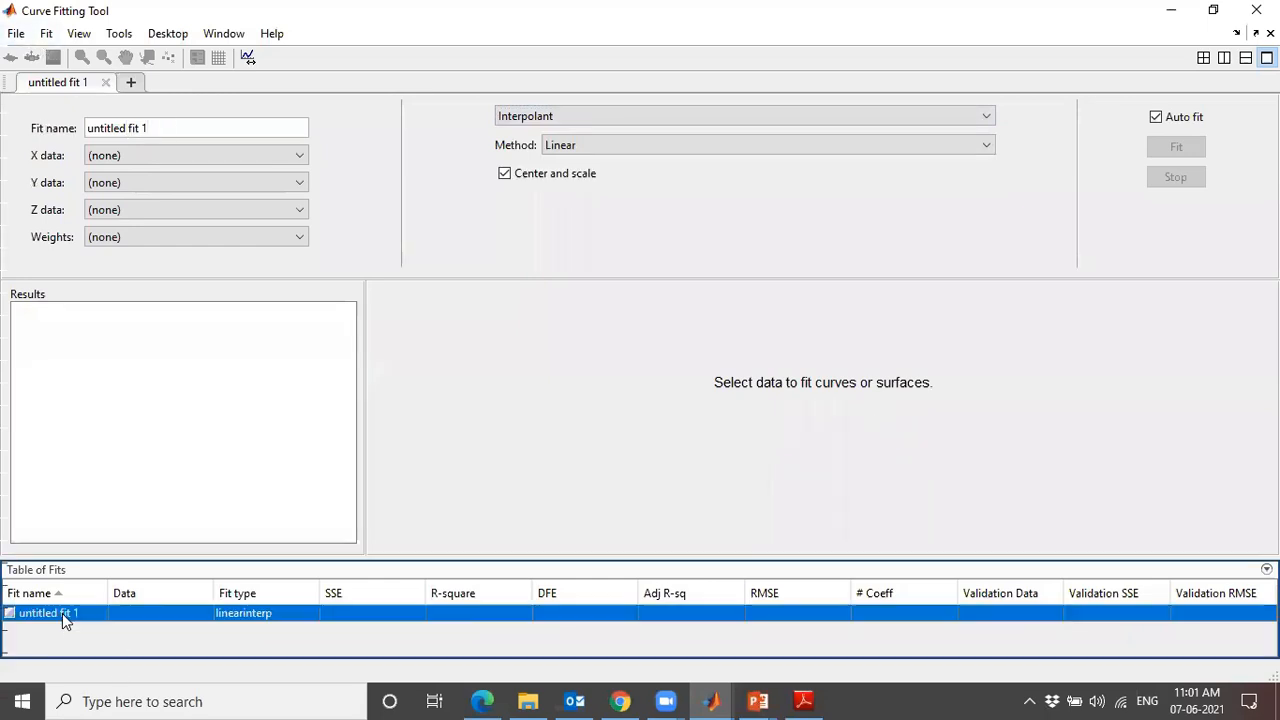
left_click(155, 126)
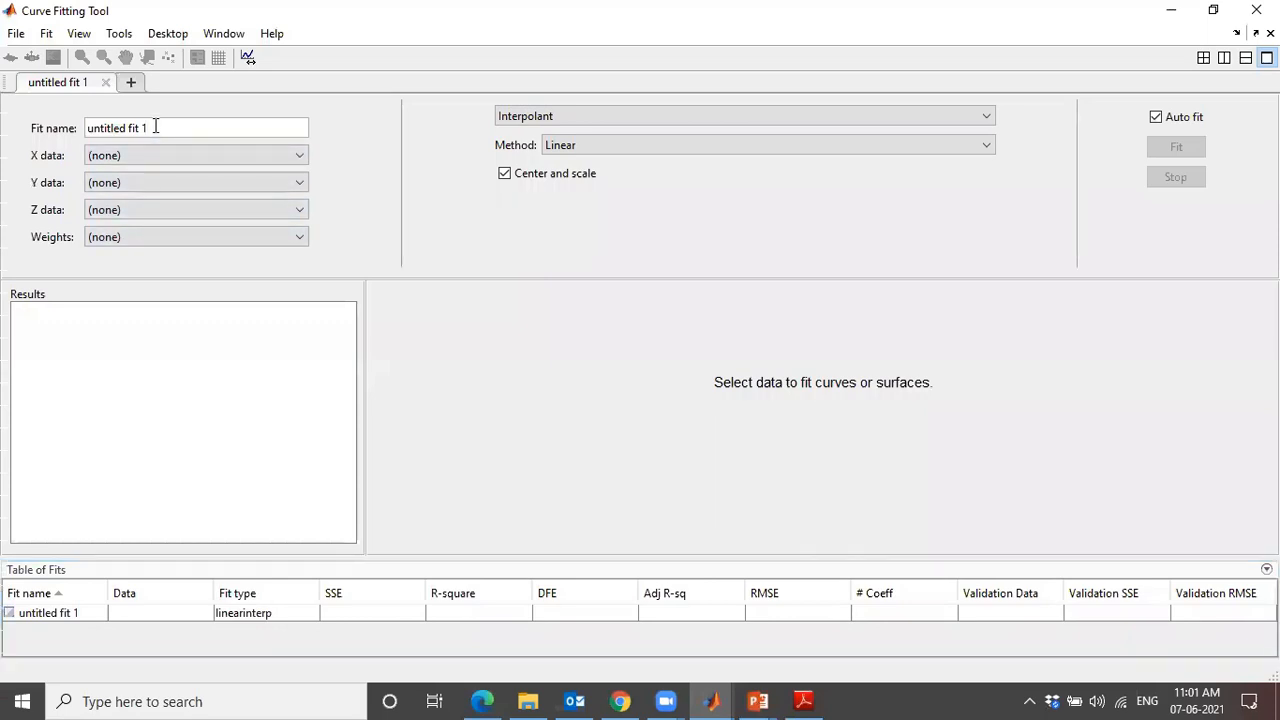
left_click(1213, 10)
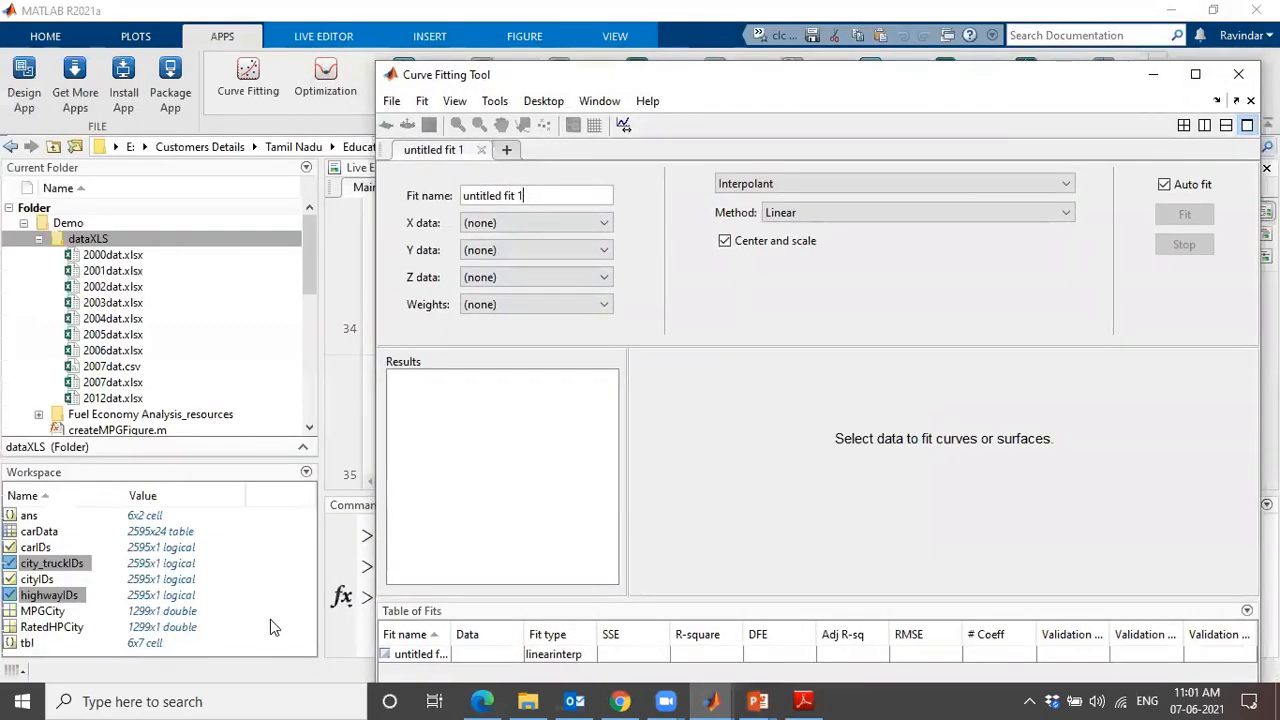
left_click(391, 101)
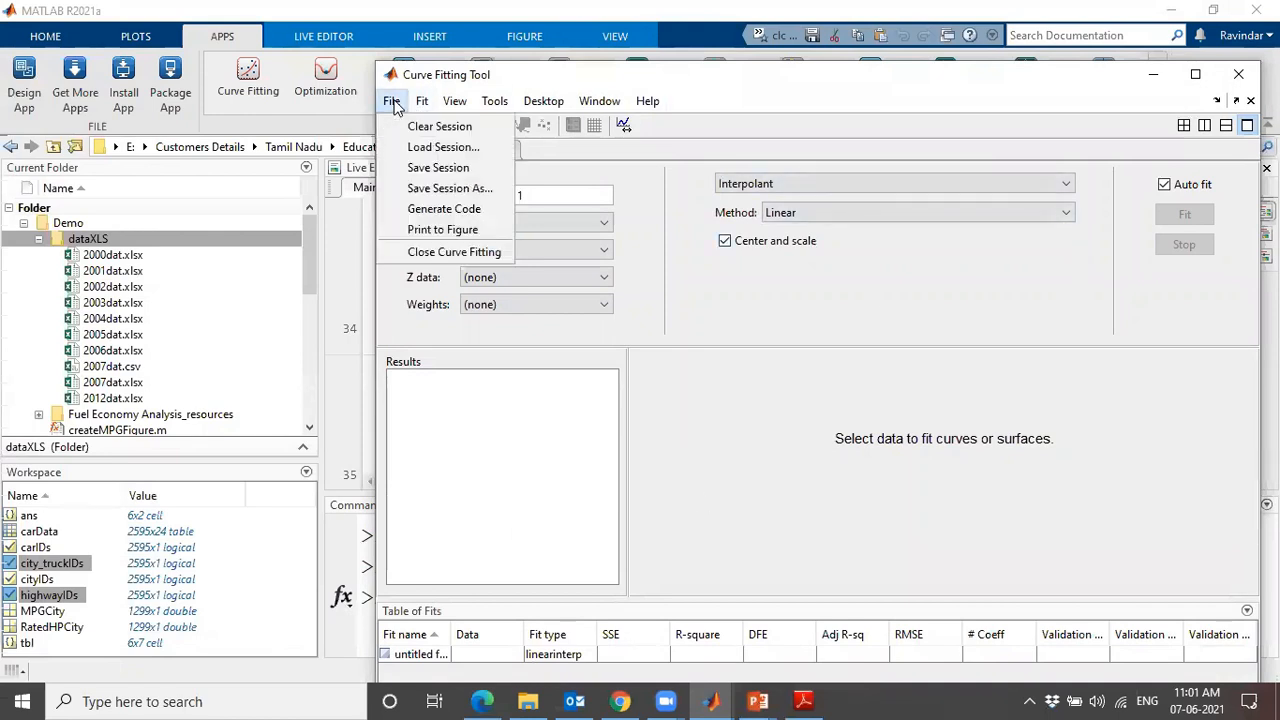
left_click(443, 147)
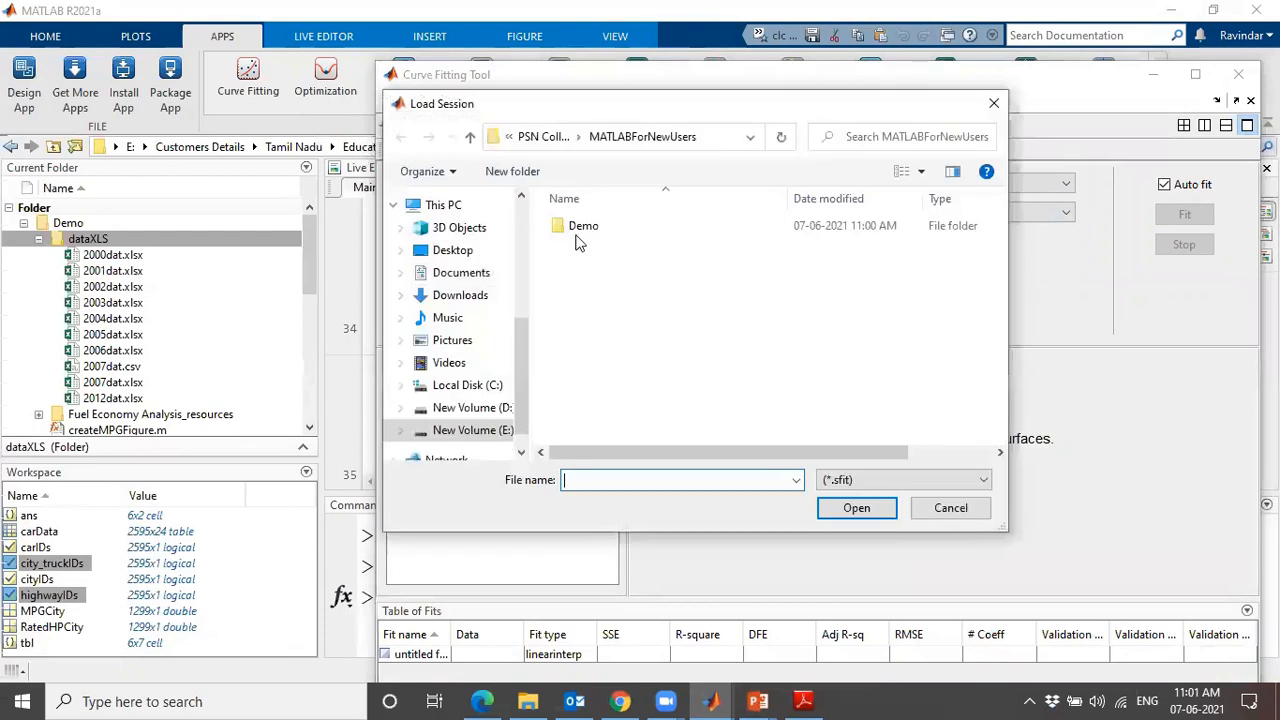
double_click(574, 240)
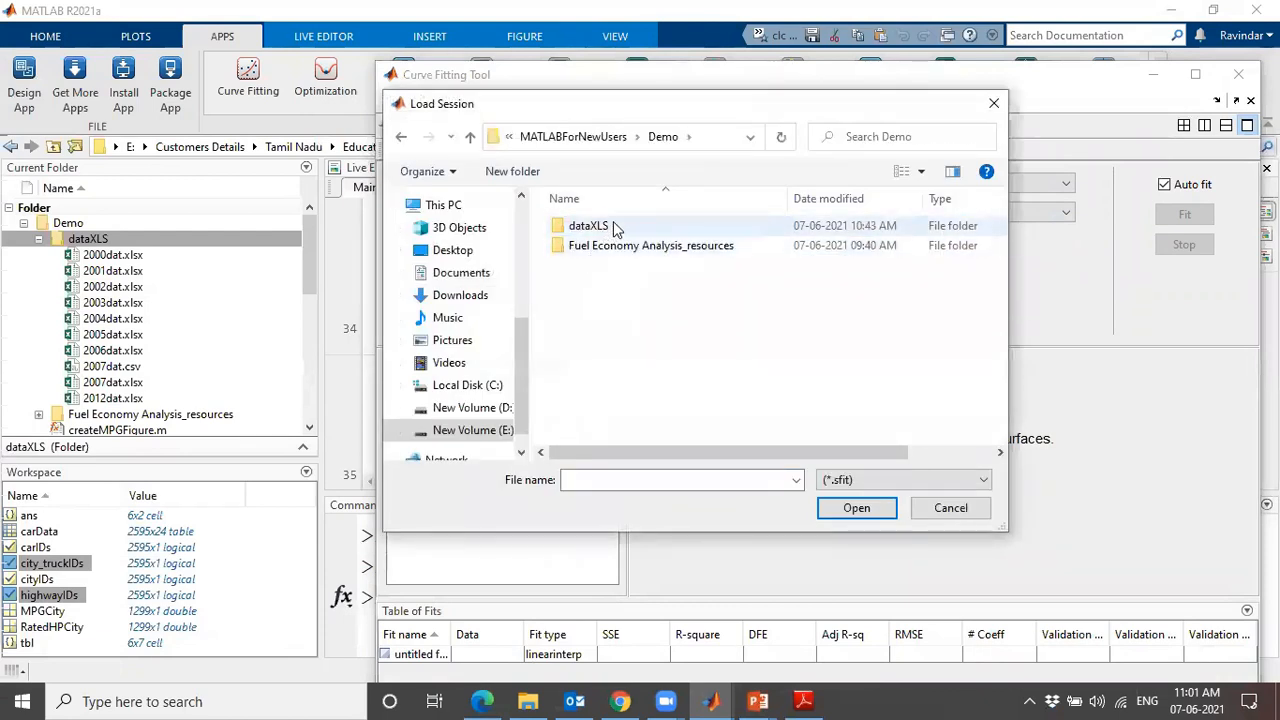
double_click(612, 224)
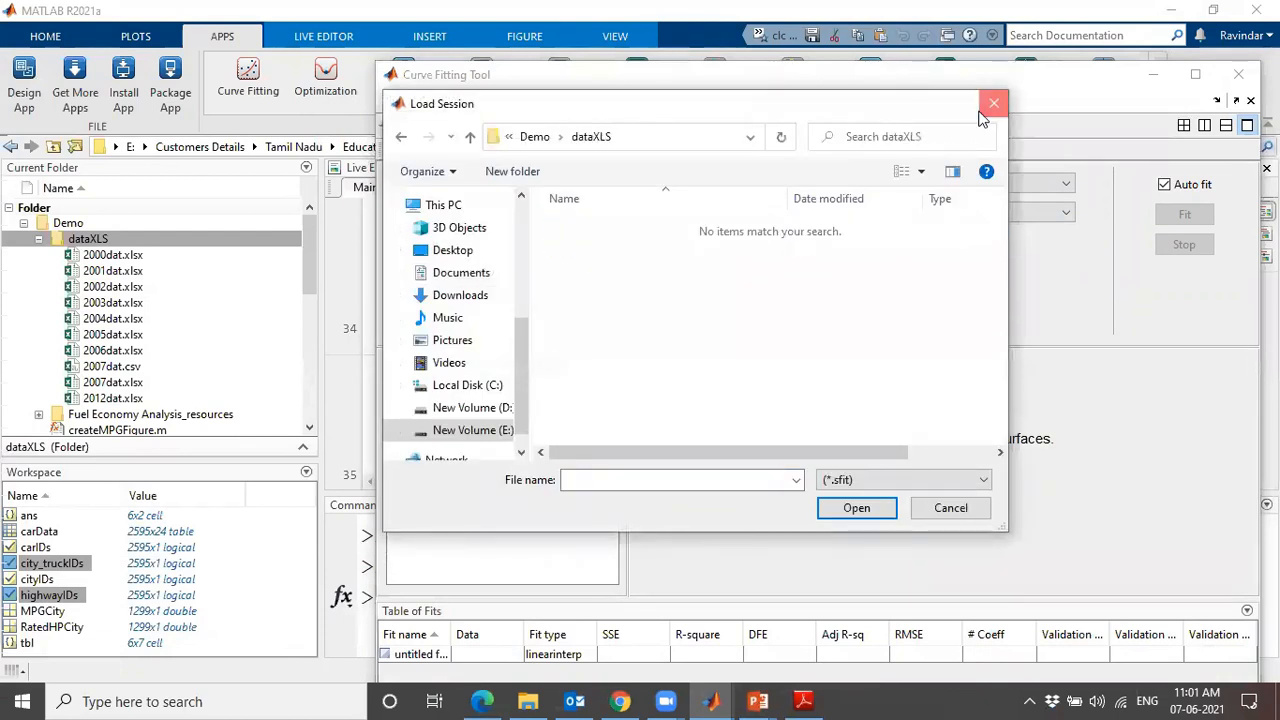
left_click(991, 104)
key("super+Up")
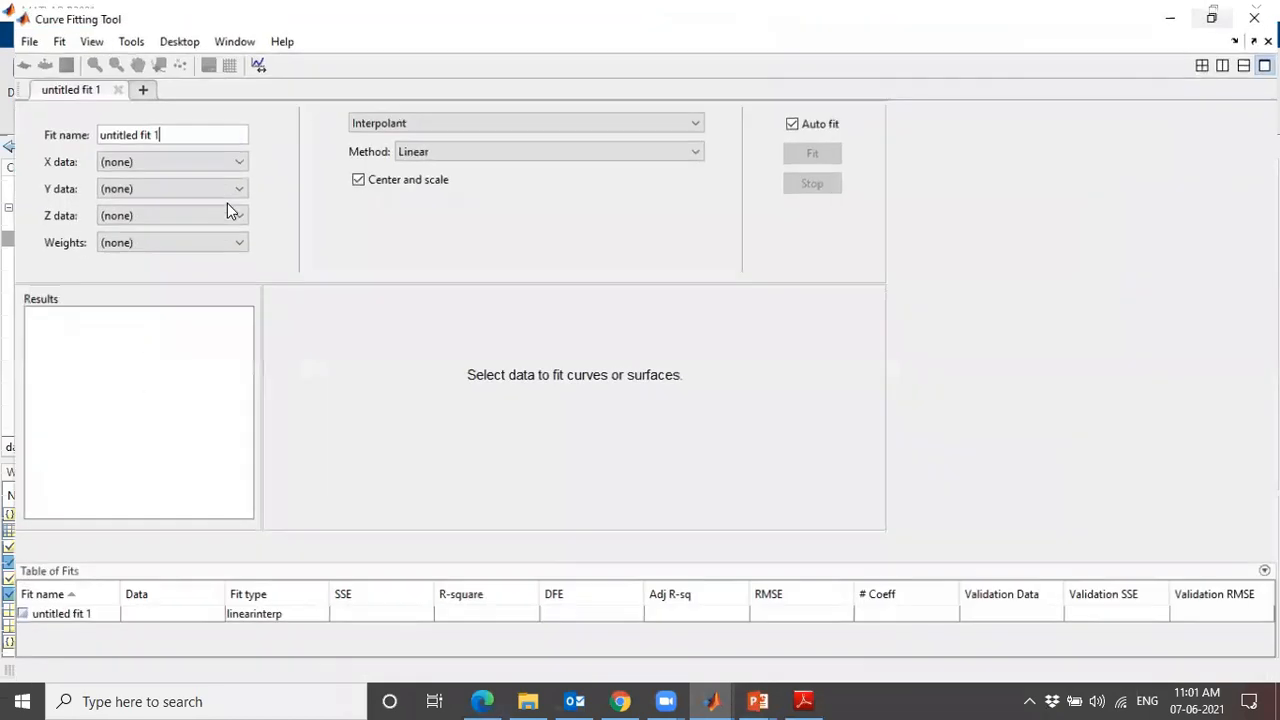
left_click(46, 33)
left_click(212, 259)
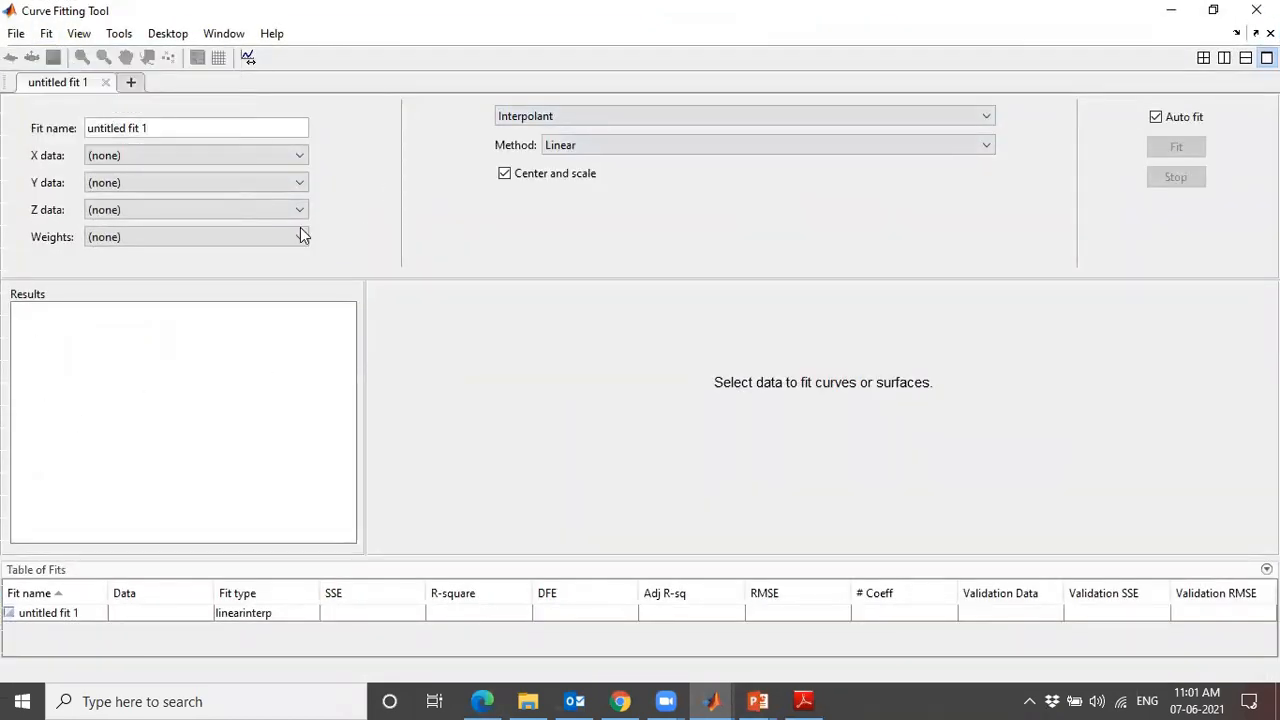
left_click(105, 82)
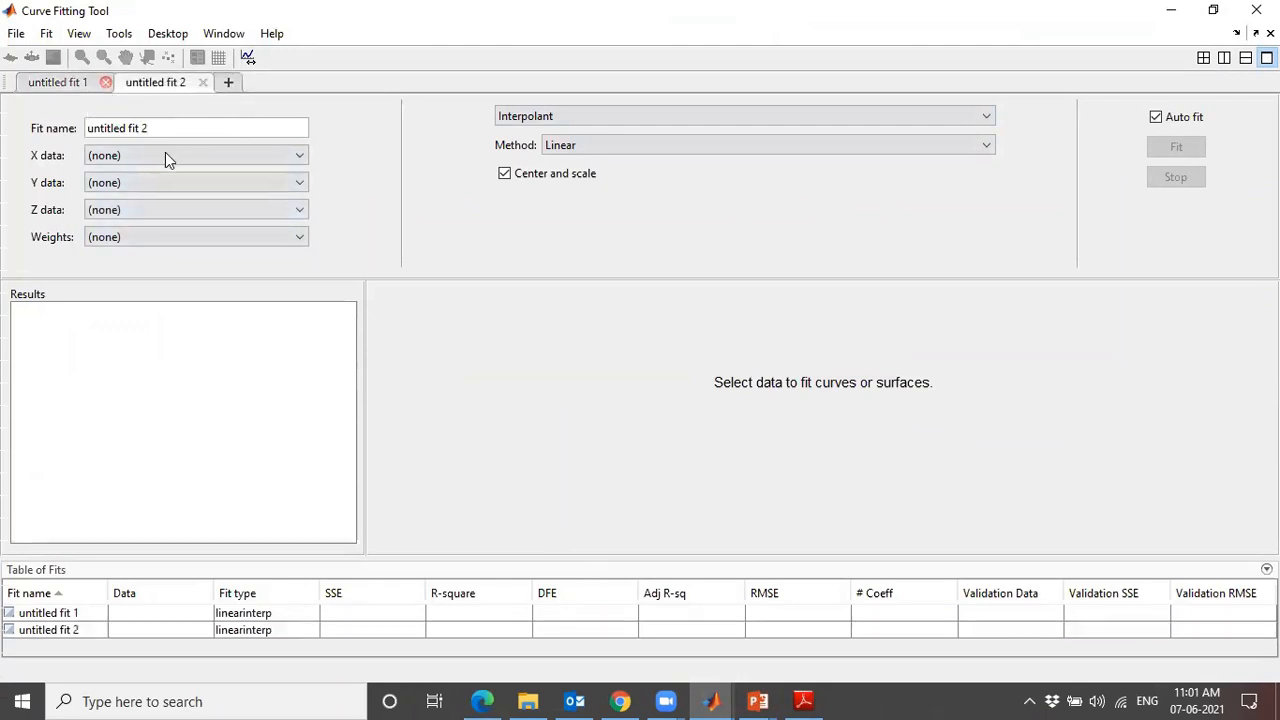
left_click(68, 618)
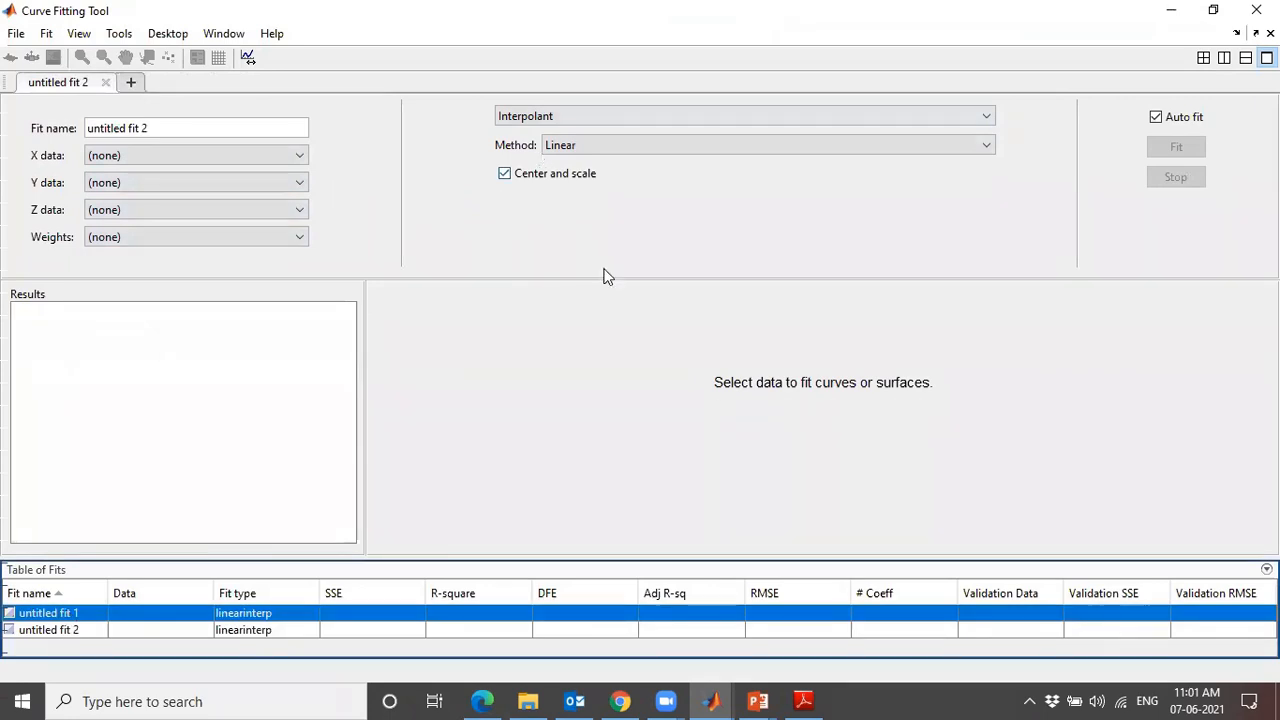
left_click(825, 367)
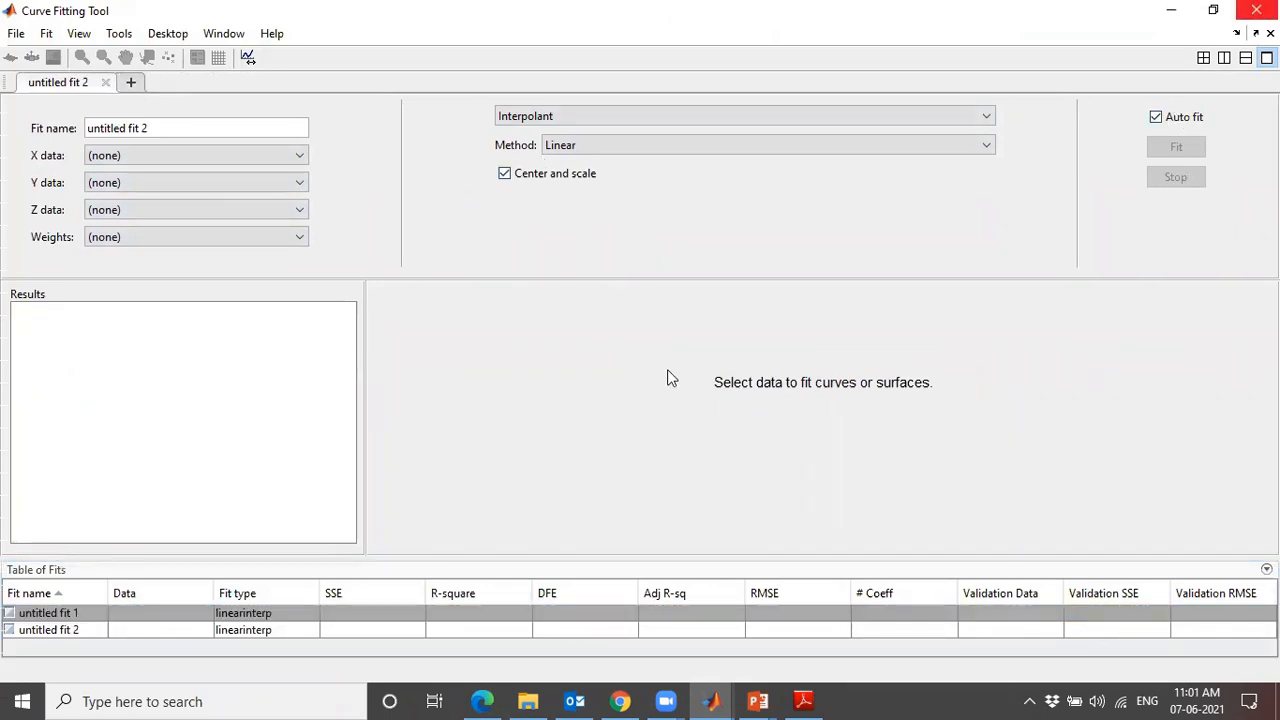
left_click(1256, 9)
left_click(622, 277)
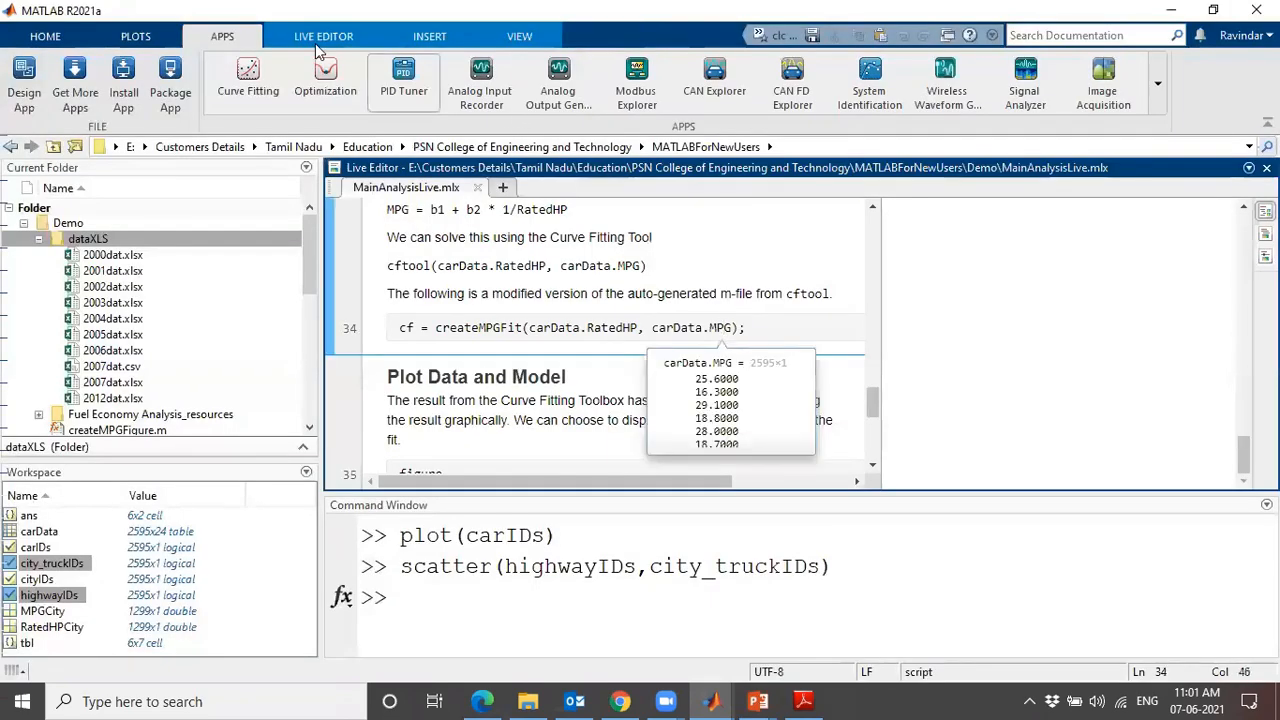
Run the Curve Fitting section to create cf with createMPGFit, and reopen the Curve Fitting app.
left_click(722, 327)
left_click(727, 78)
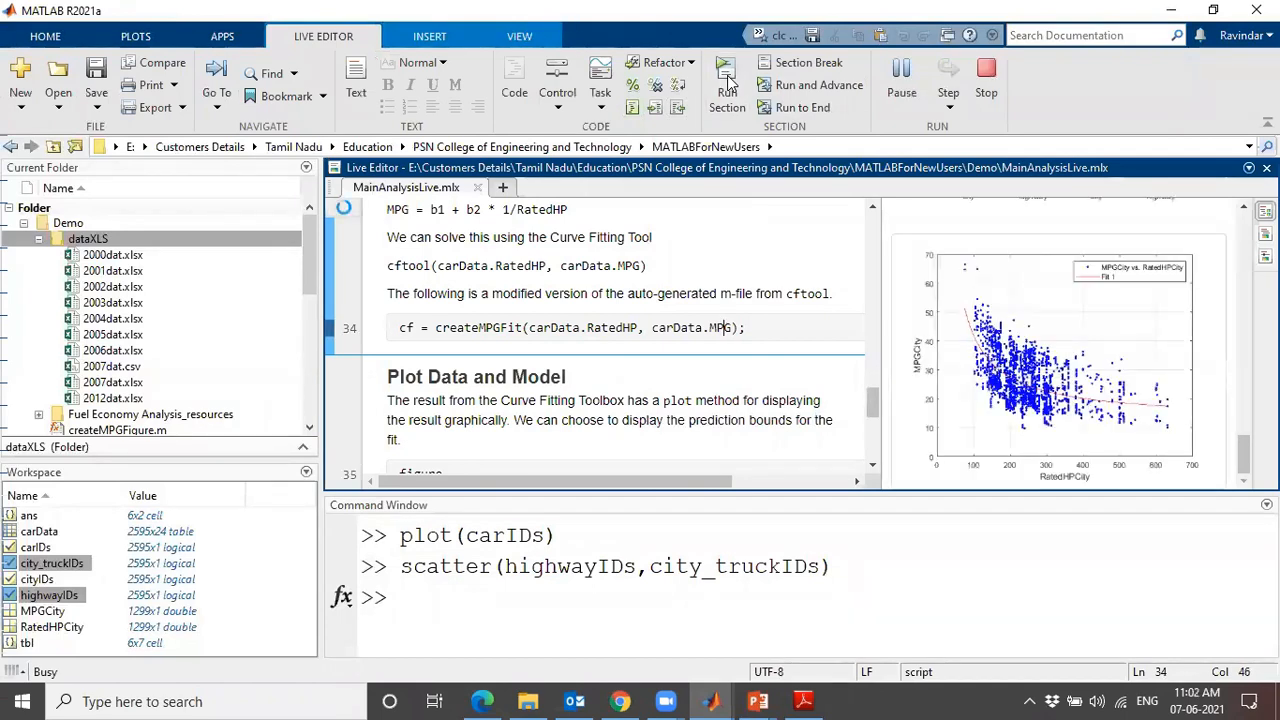
left_click(222, 37)
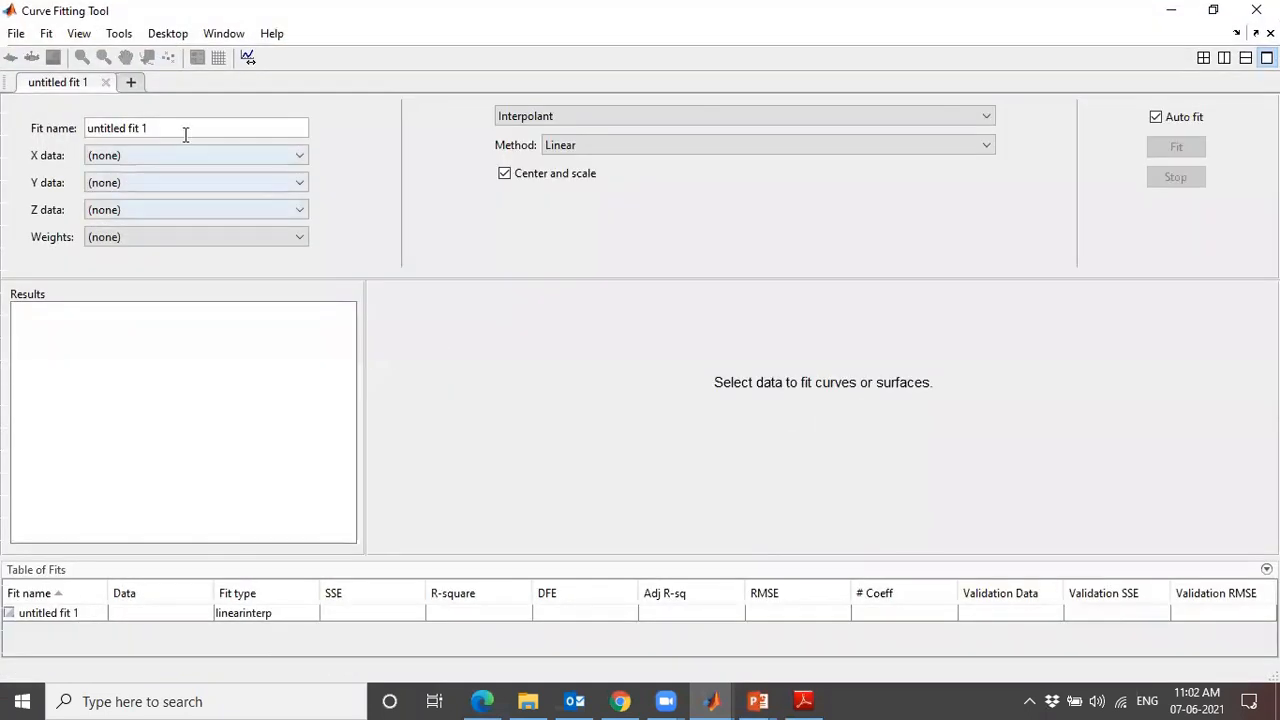
left_click(14, 36)
left_click(12, 38)
left_click(12, 38)
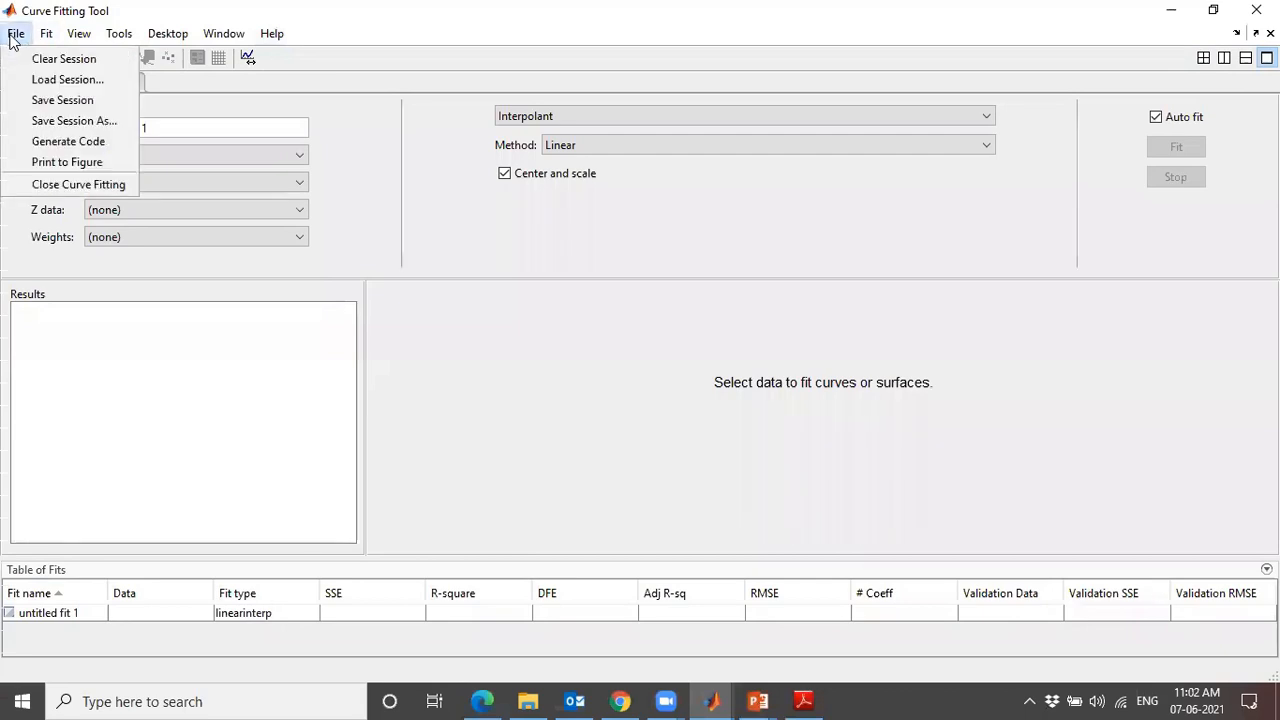
left_click(62, 82)
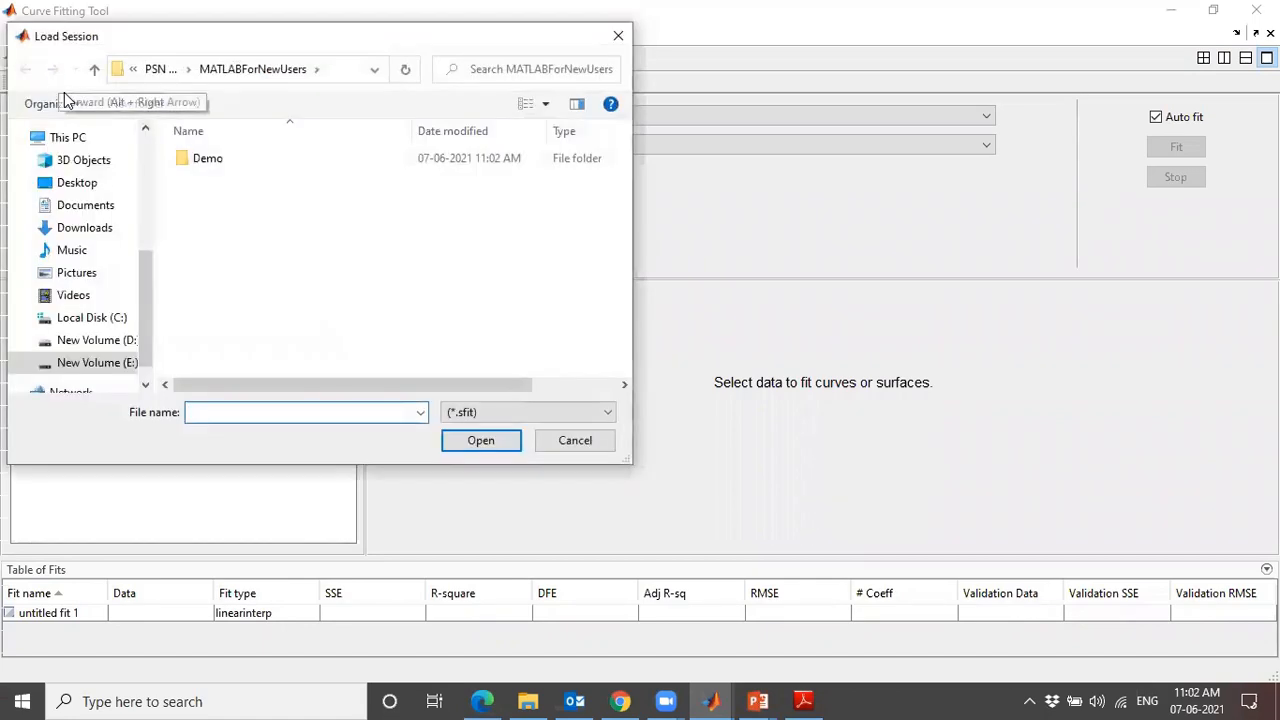
left_click(615, 38)
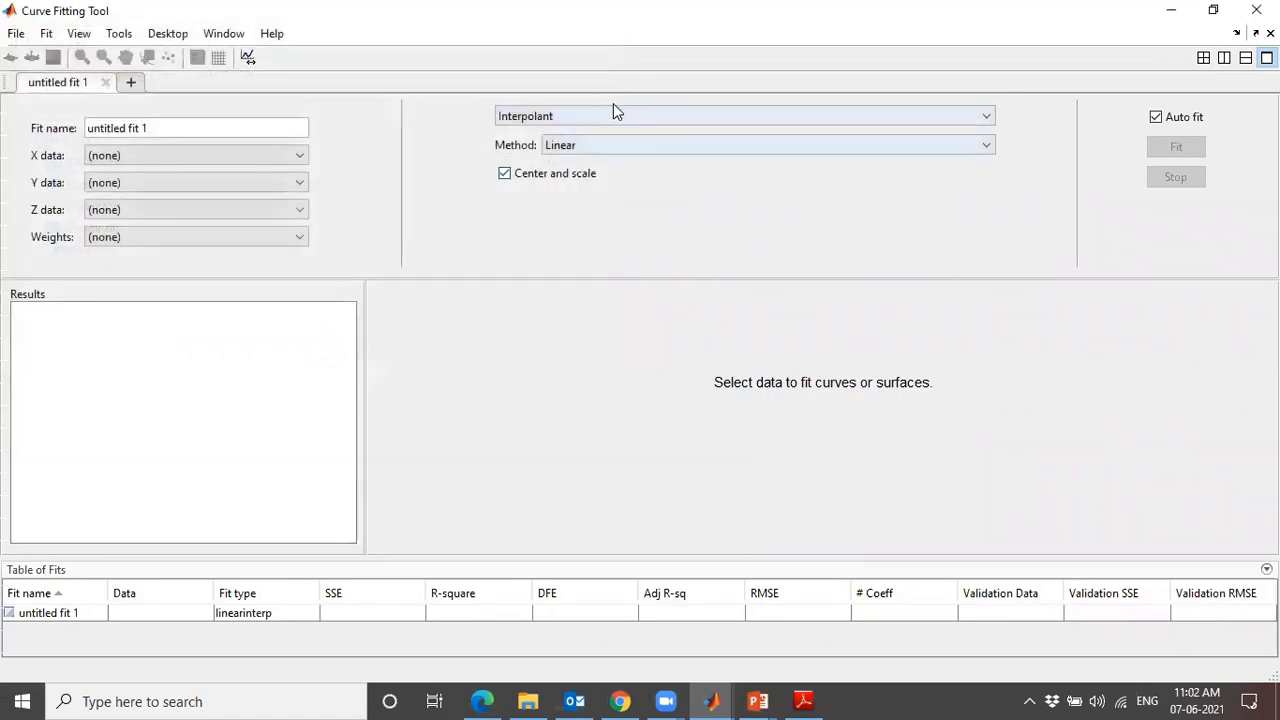
left_click(611, 116)
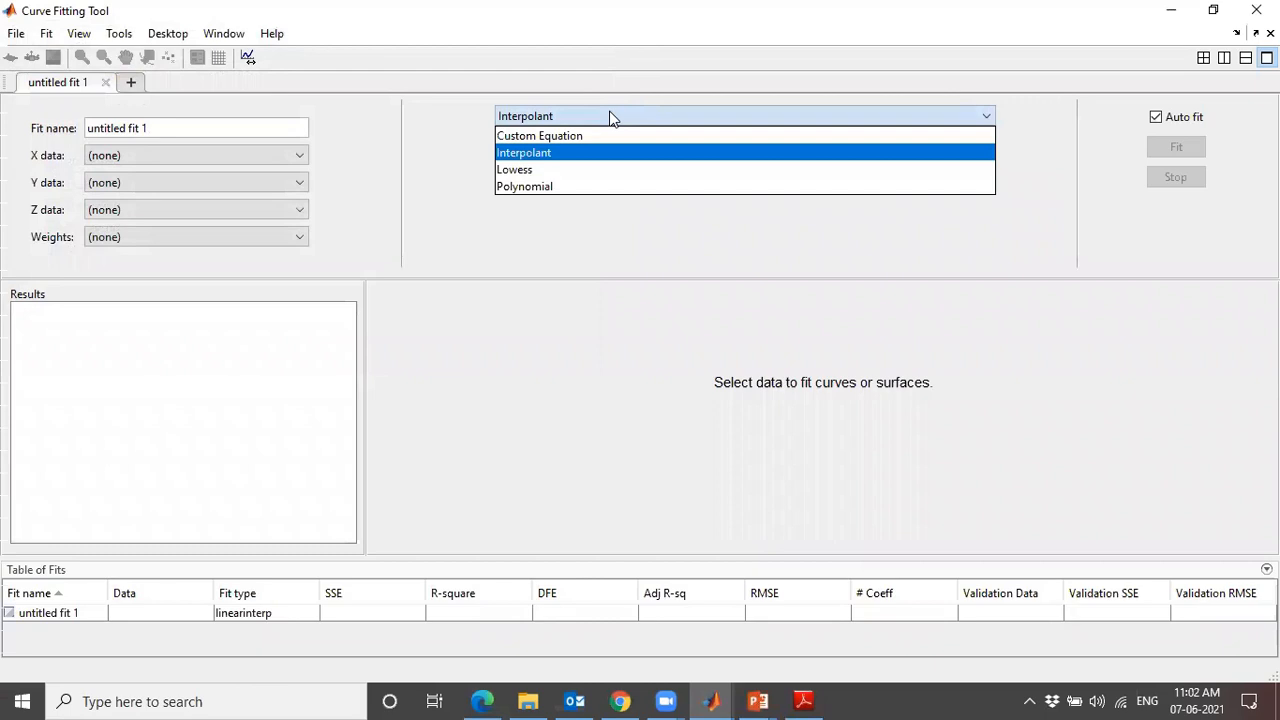
left_click(618, 117)
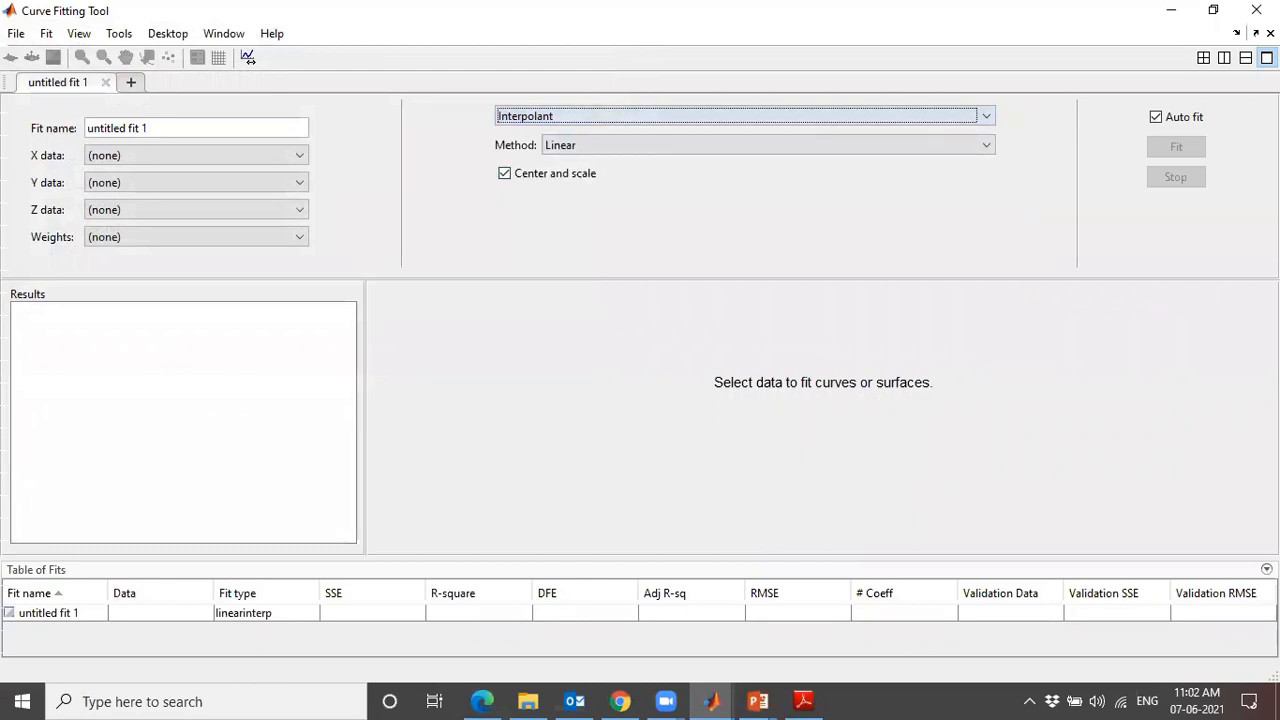
Close the two leftover figure windows and the data import window, and switch back to the Curve Fitting Tool.
left_click(1213, 9)
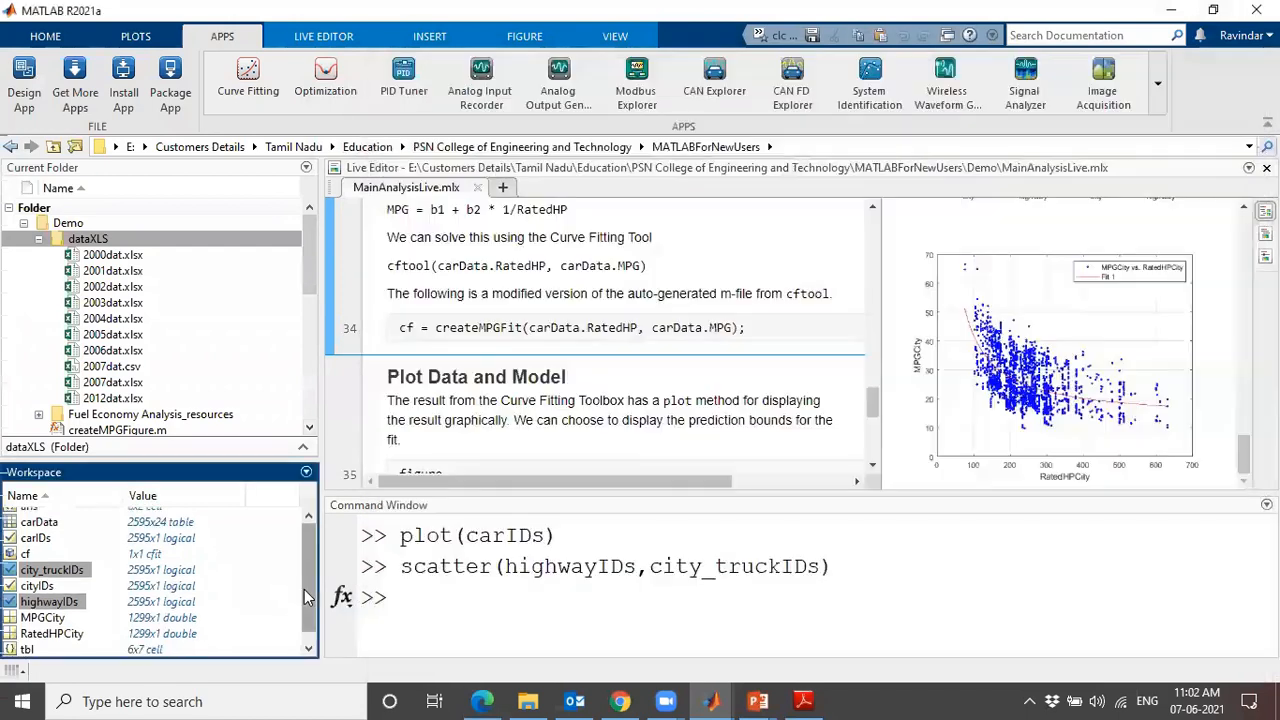
left_click(304, 589)
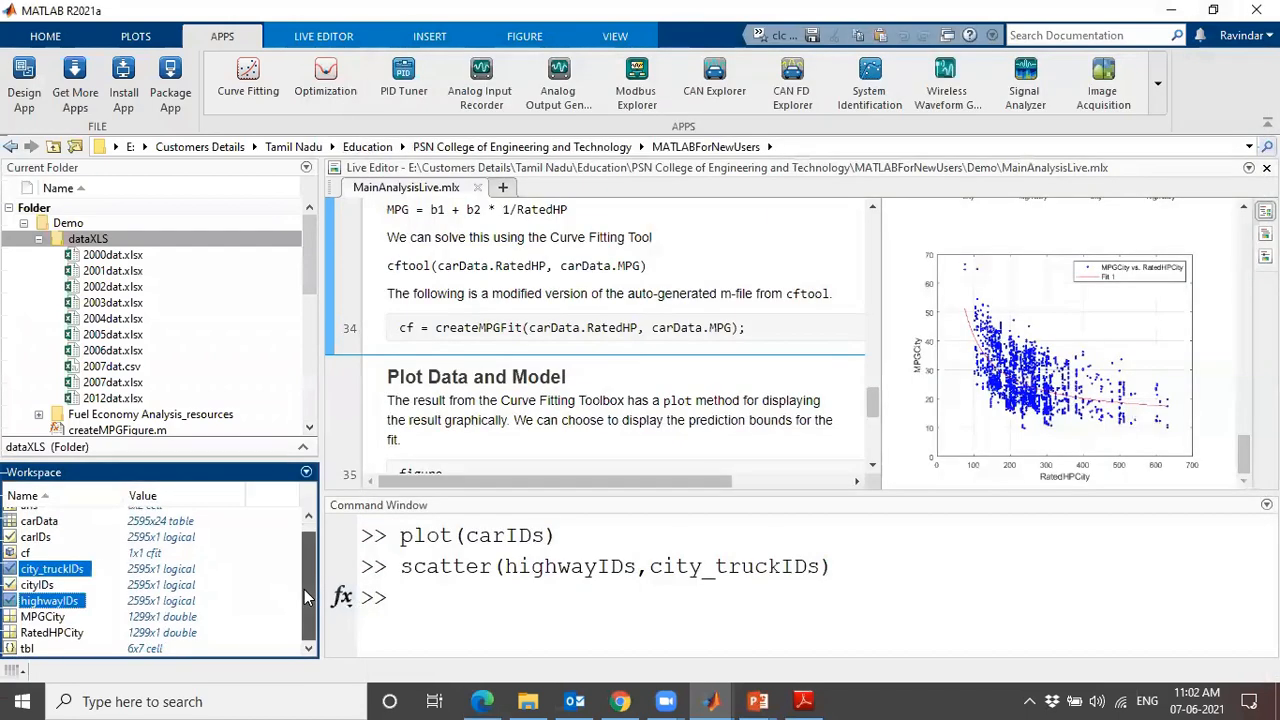
left_click(474, 618)
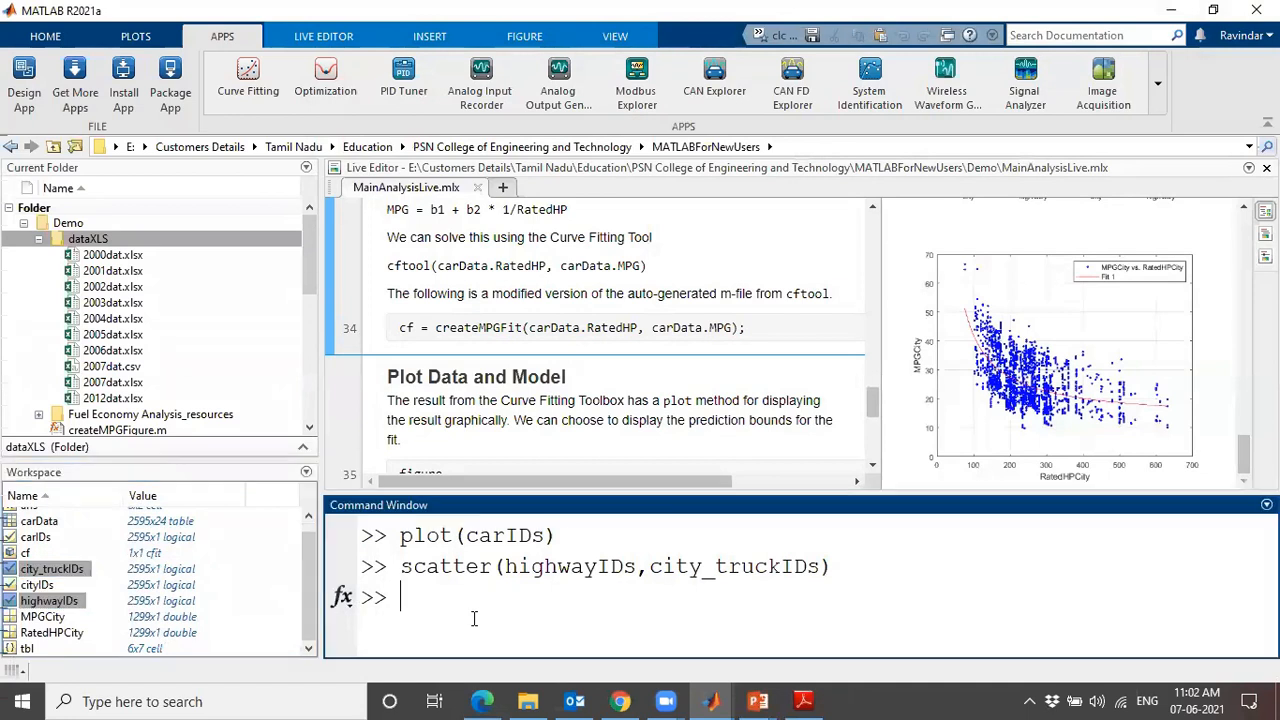
left_click(711, 701)
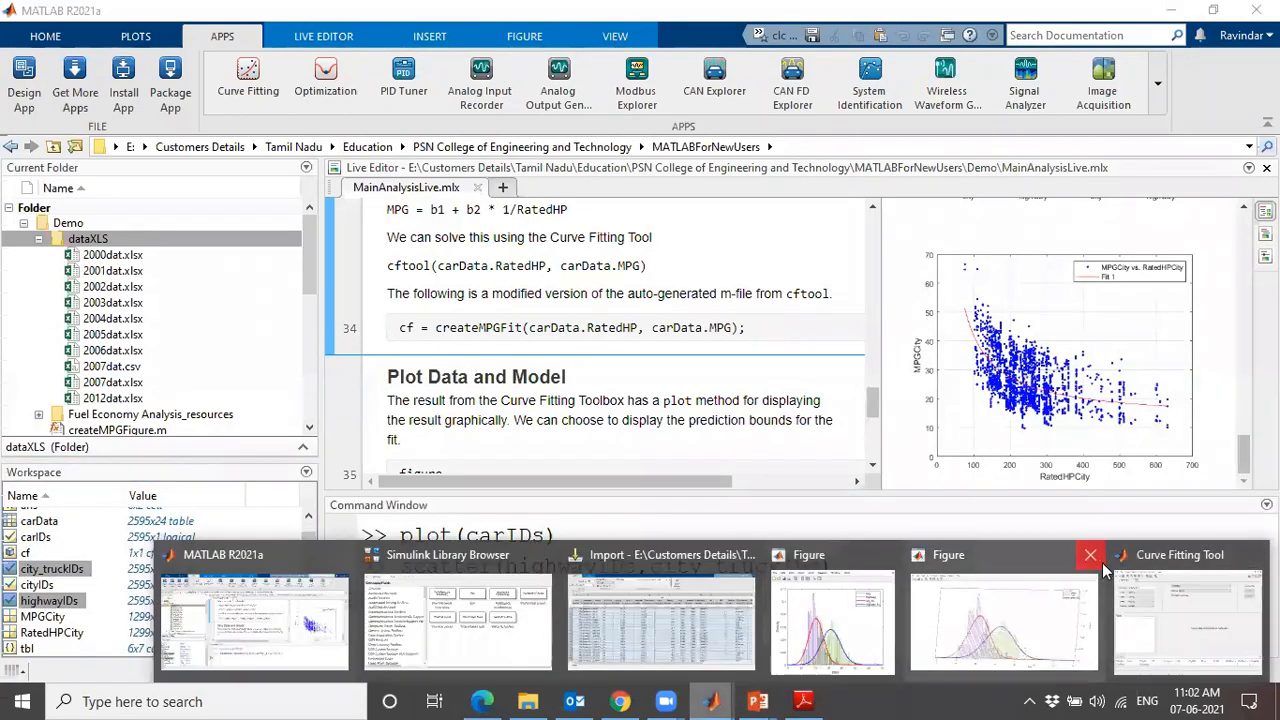
left_click(1094, 558)
left_click(991, 556)
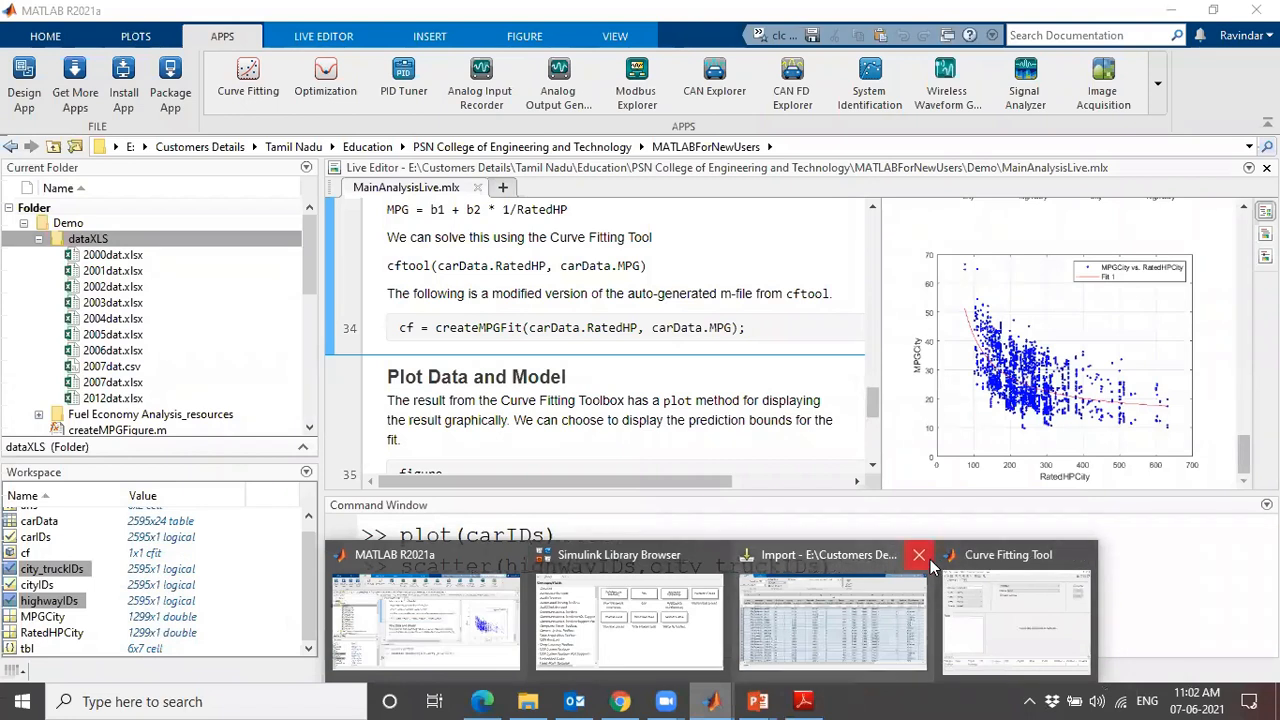
left_click(919, 555)
left_click(918, 614)
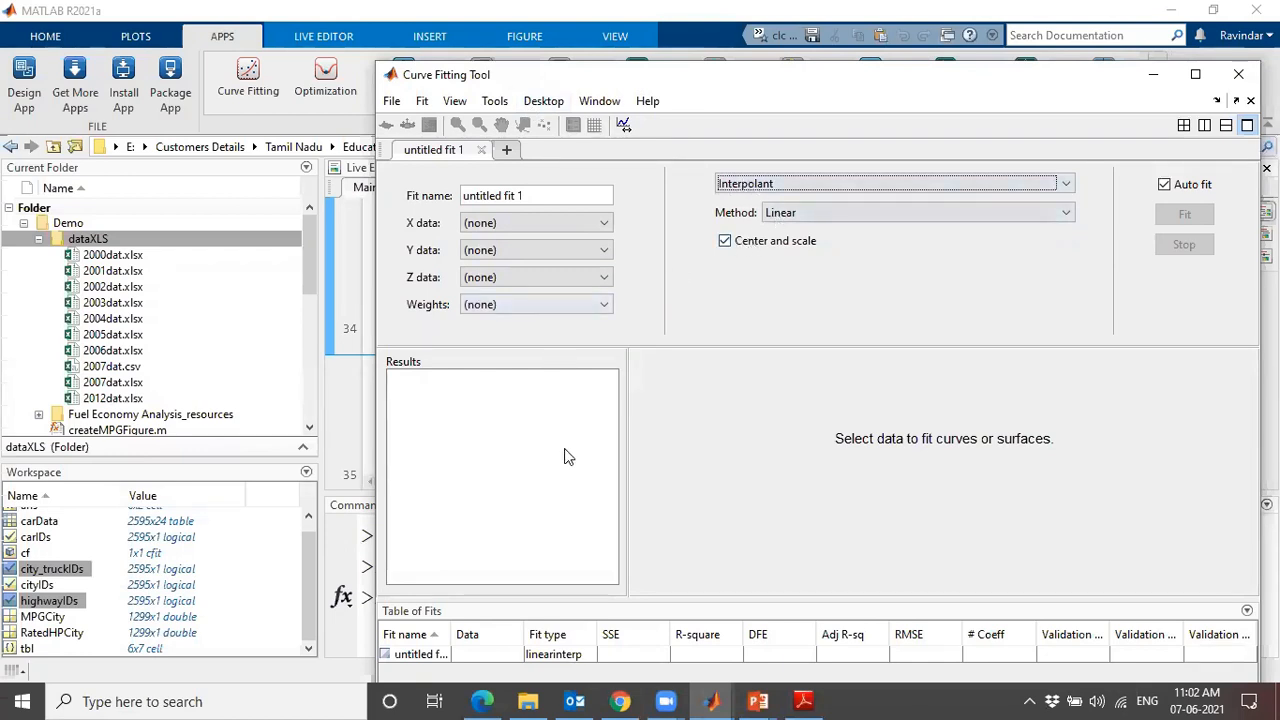
Clear the curve fitting session and add a new empty fit in the maximized window.
right_click(445, 654)
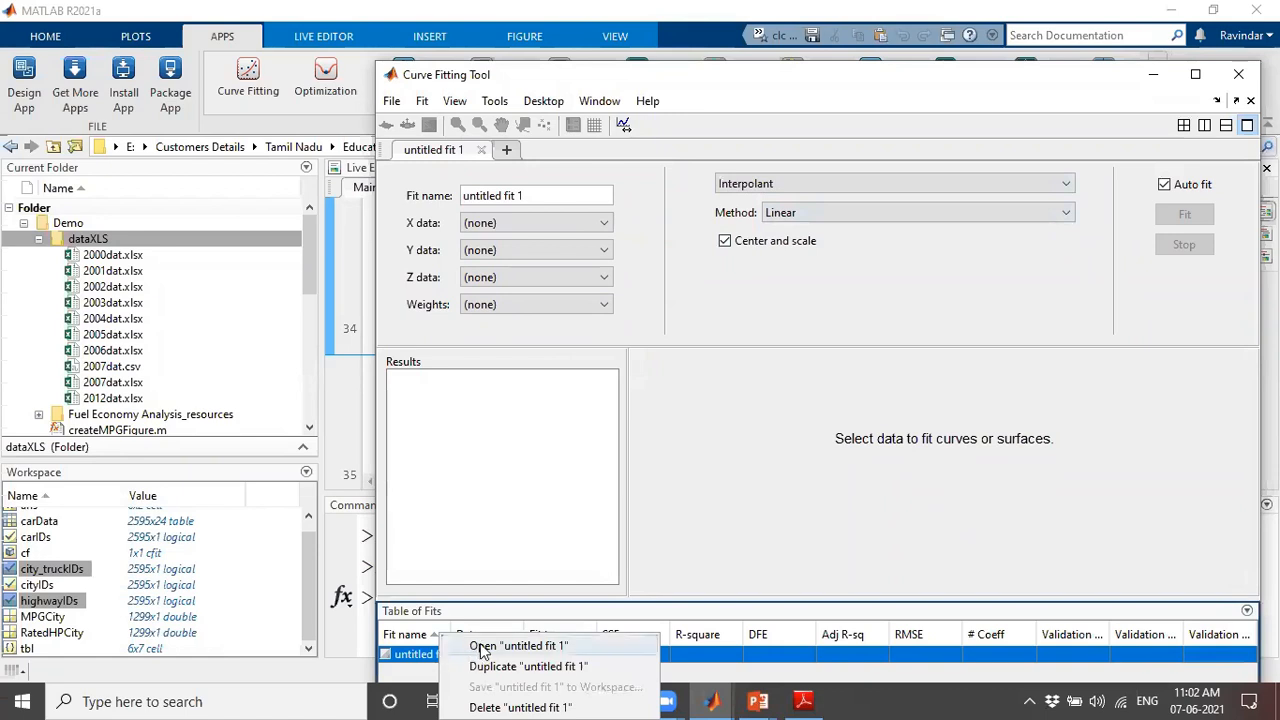
left_click(511, 647)
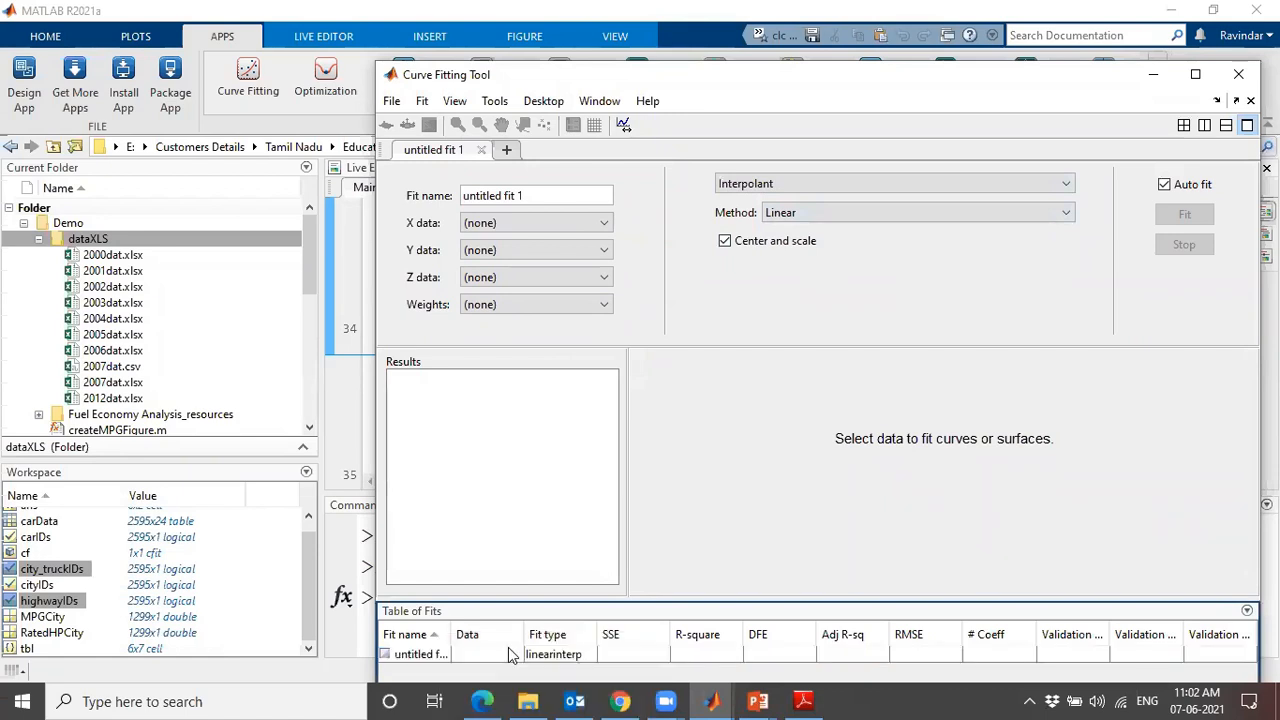
left_click(1194, 74)
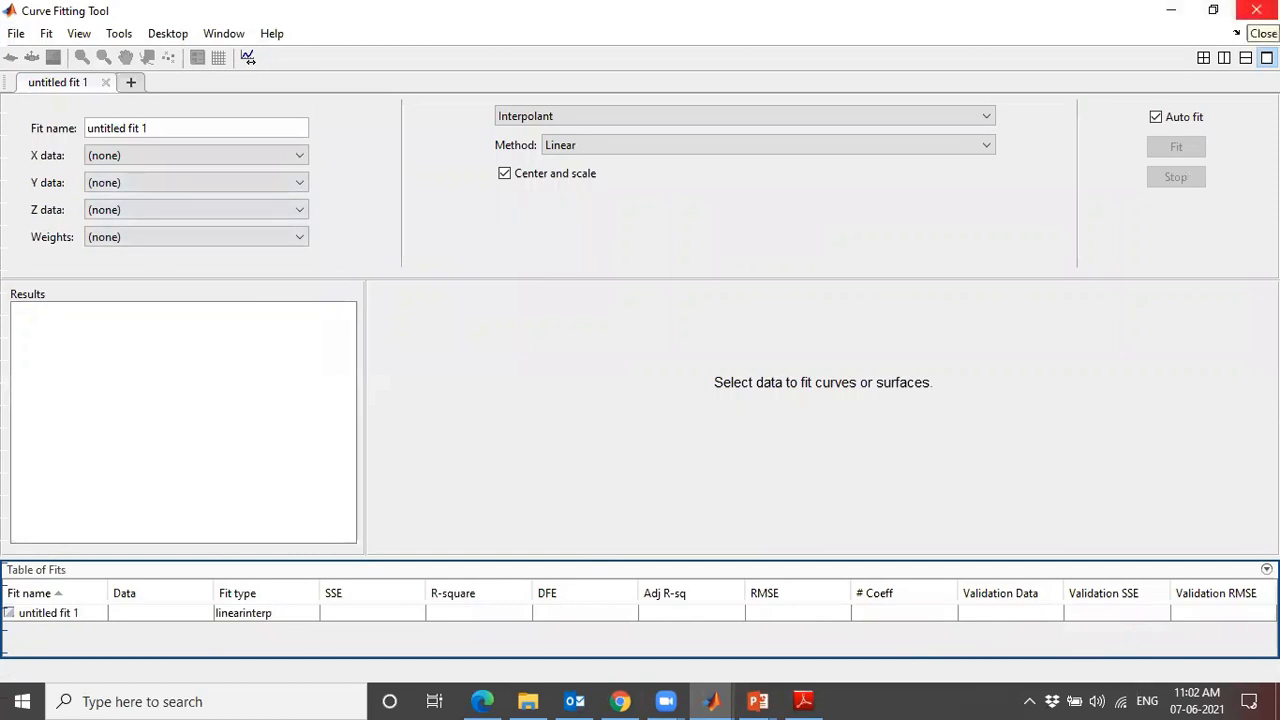
left_click(22, 38)
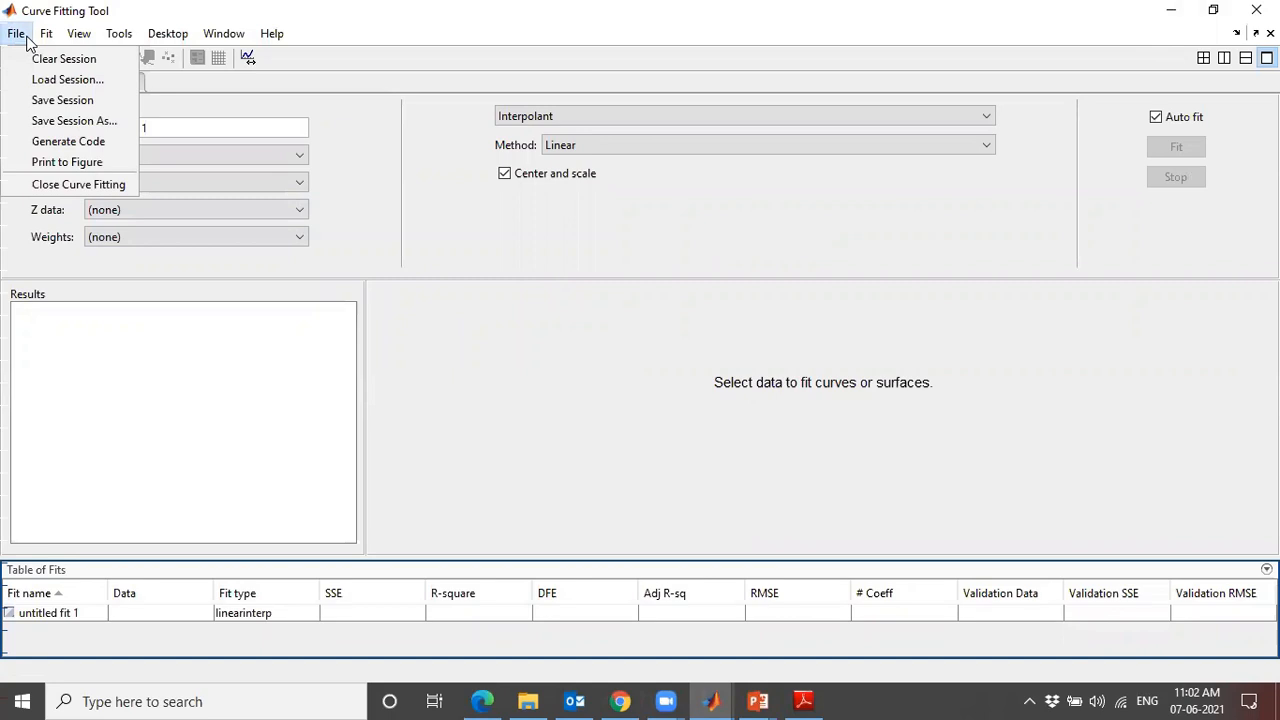
mouse_move(50, 38)
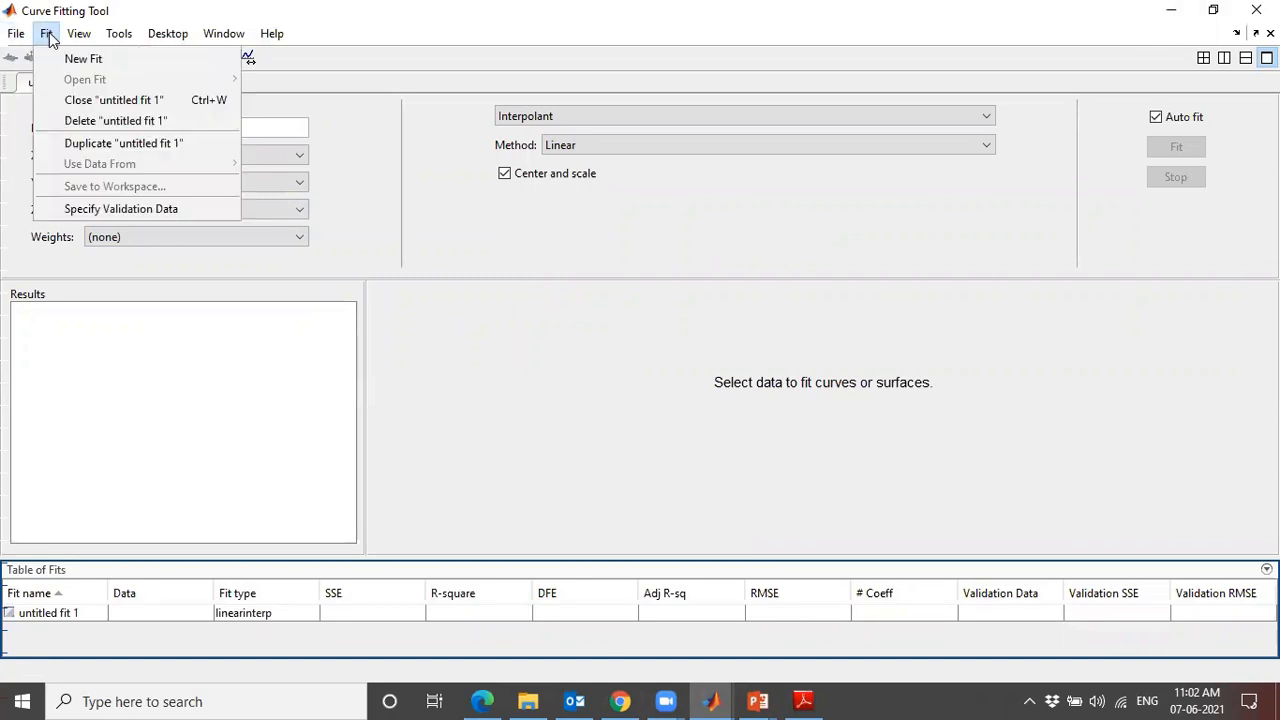
left_click(42, 51)
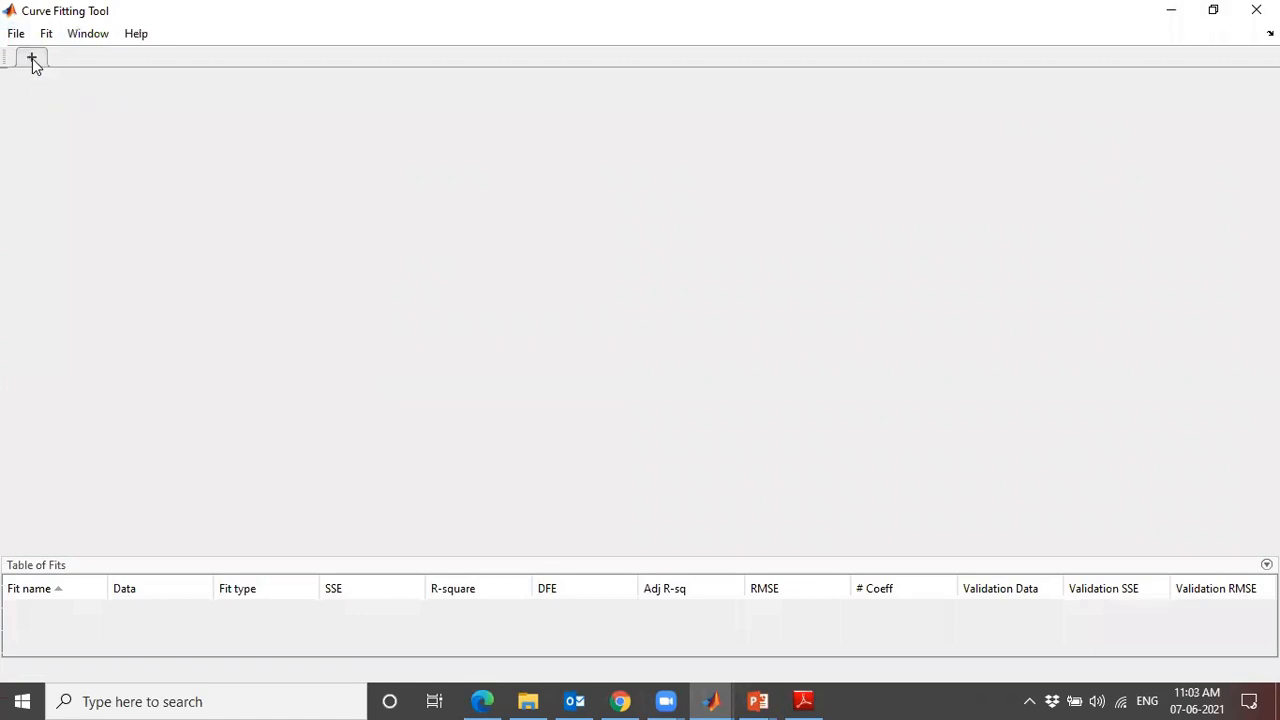
left_click(32, 58)
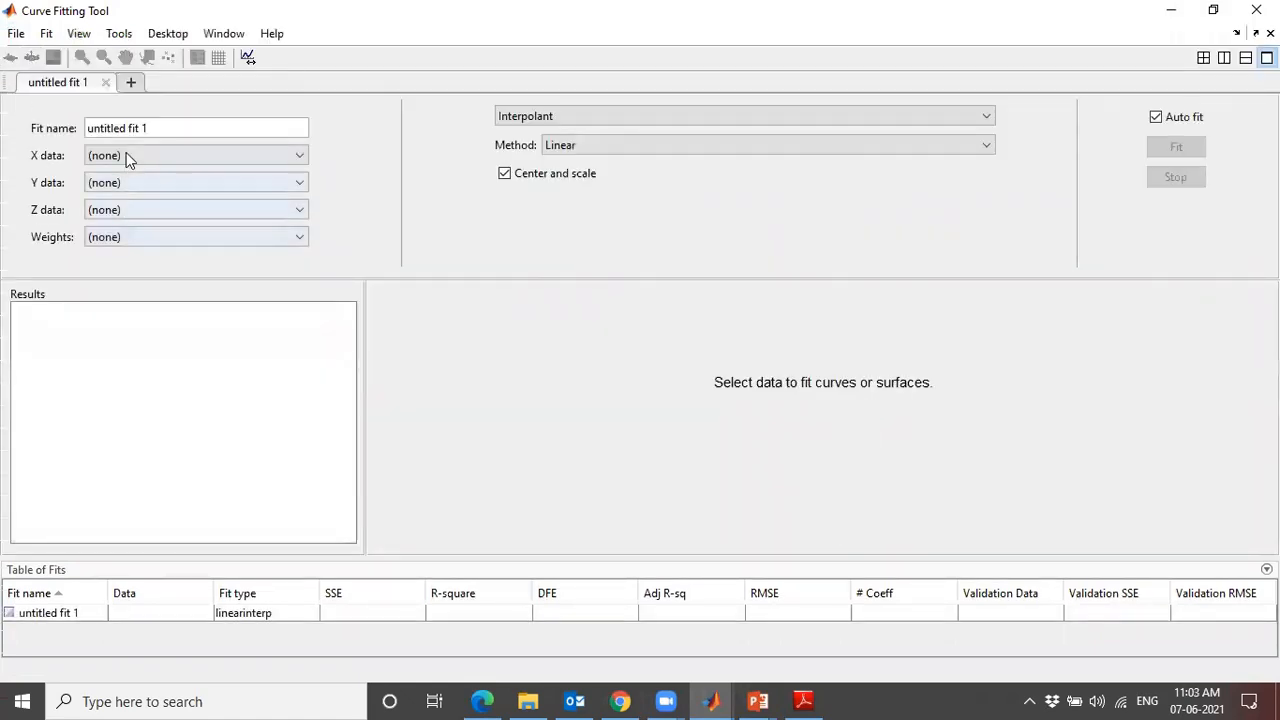
Assign MPGCity as the X data and RatedHPCity as the Y data of the new fit.
left_click(126, 157)
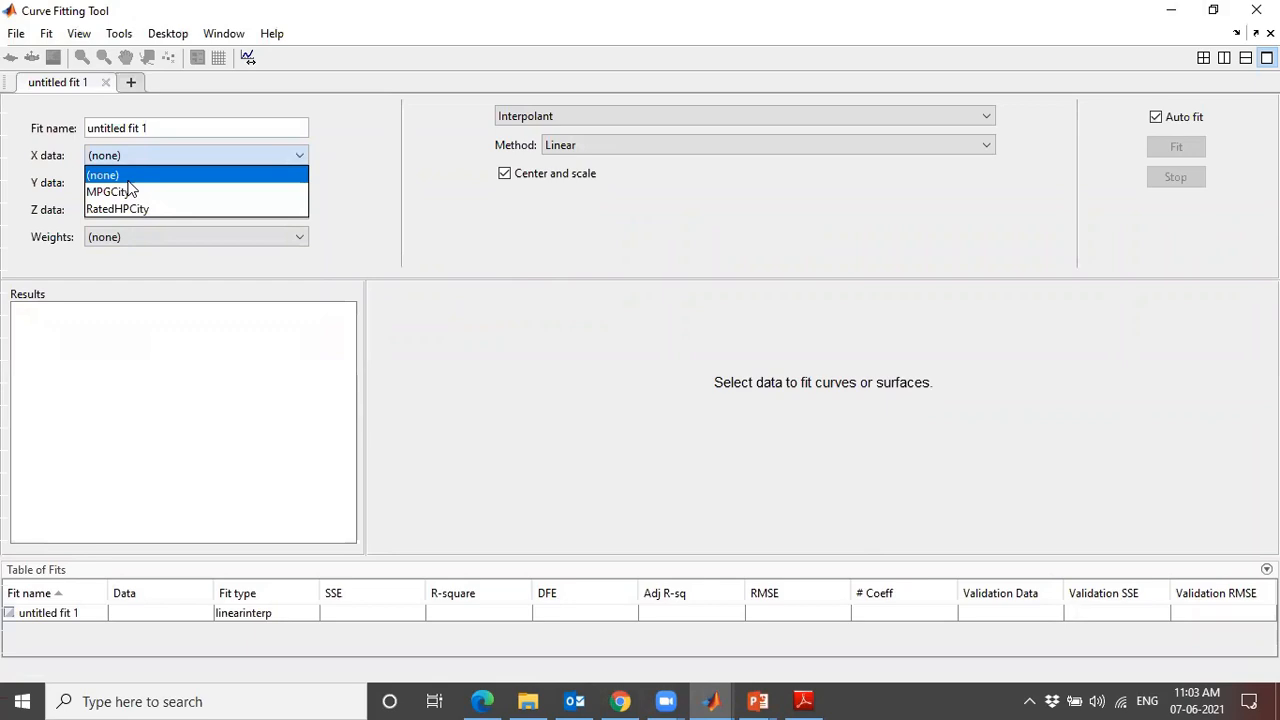
left_click(125, 191)
left_click(126, 184)
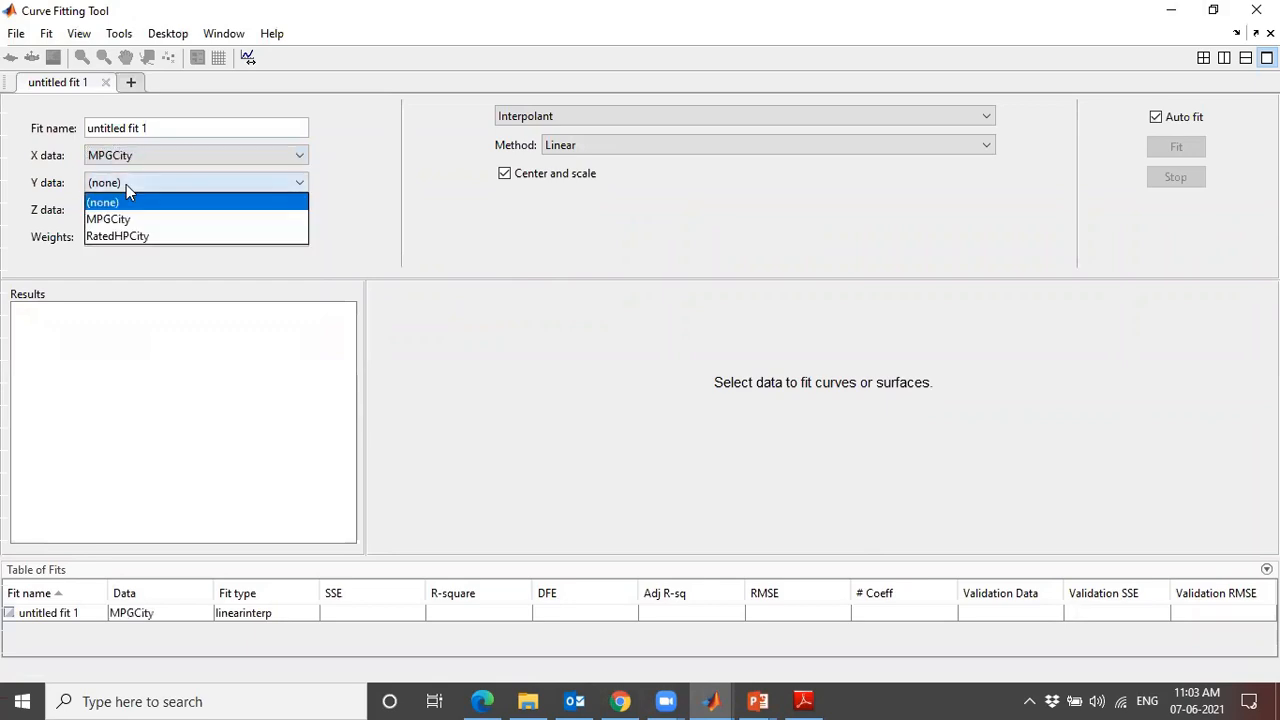
left_click(137, 237)
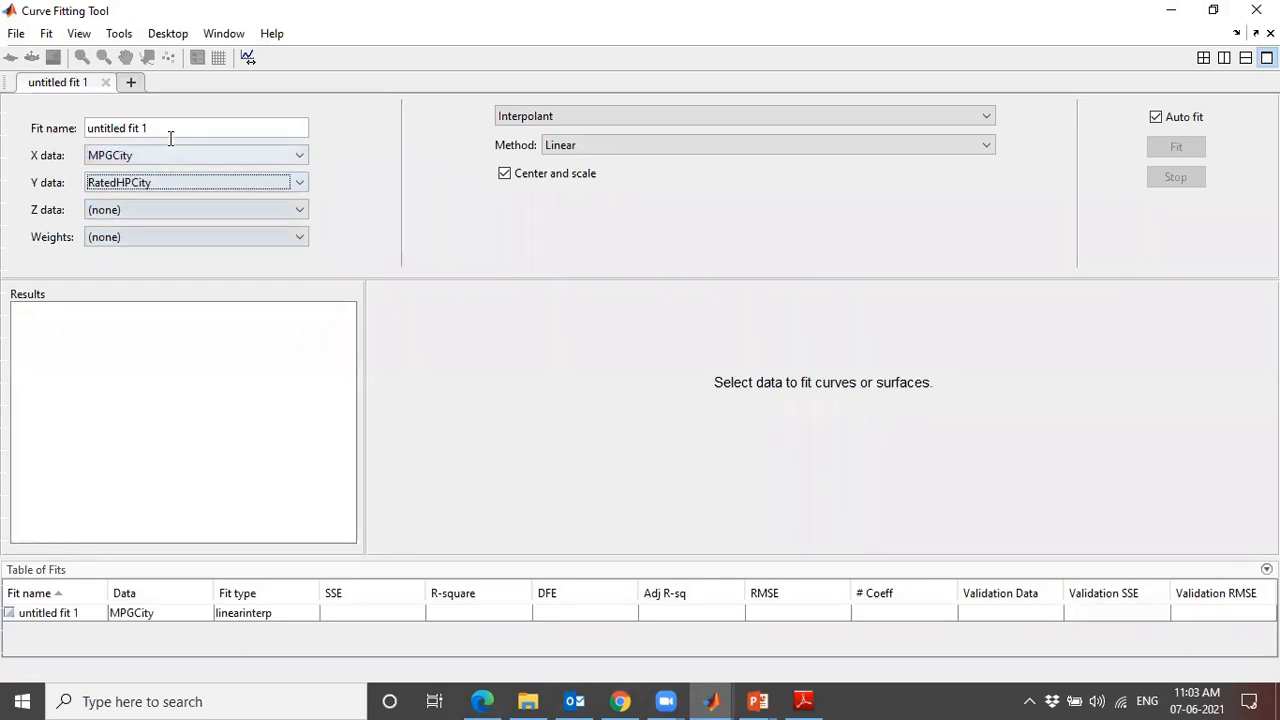
Fit the data with the Linear Fitting type, using the equation a*(sin(x-pi))+b*((x-10)^2)+c.
left_click(541, 118)
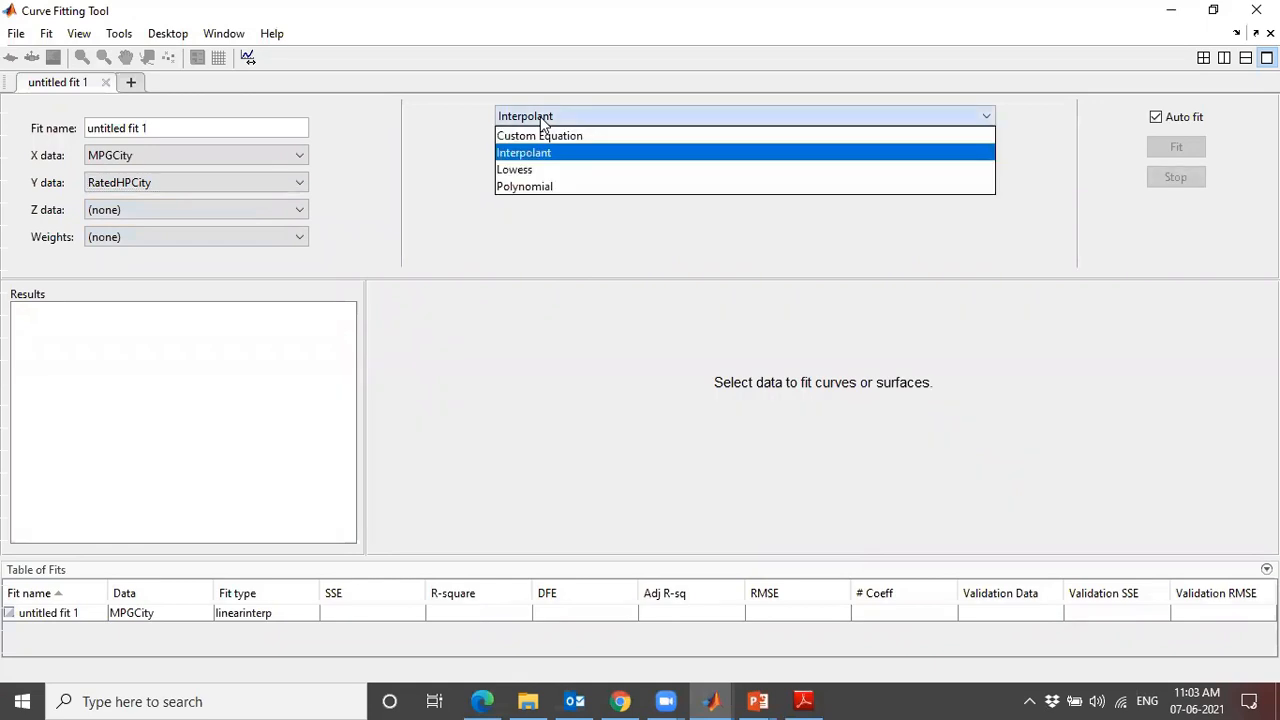
left_click(541, 118)
left_click(541, 118)
left_click(534, 168)
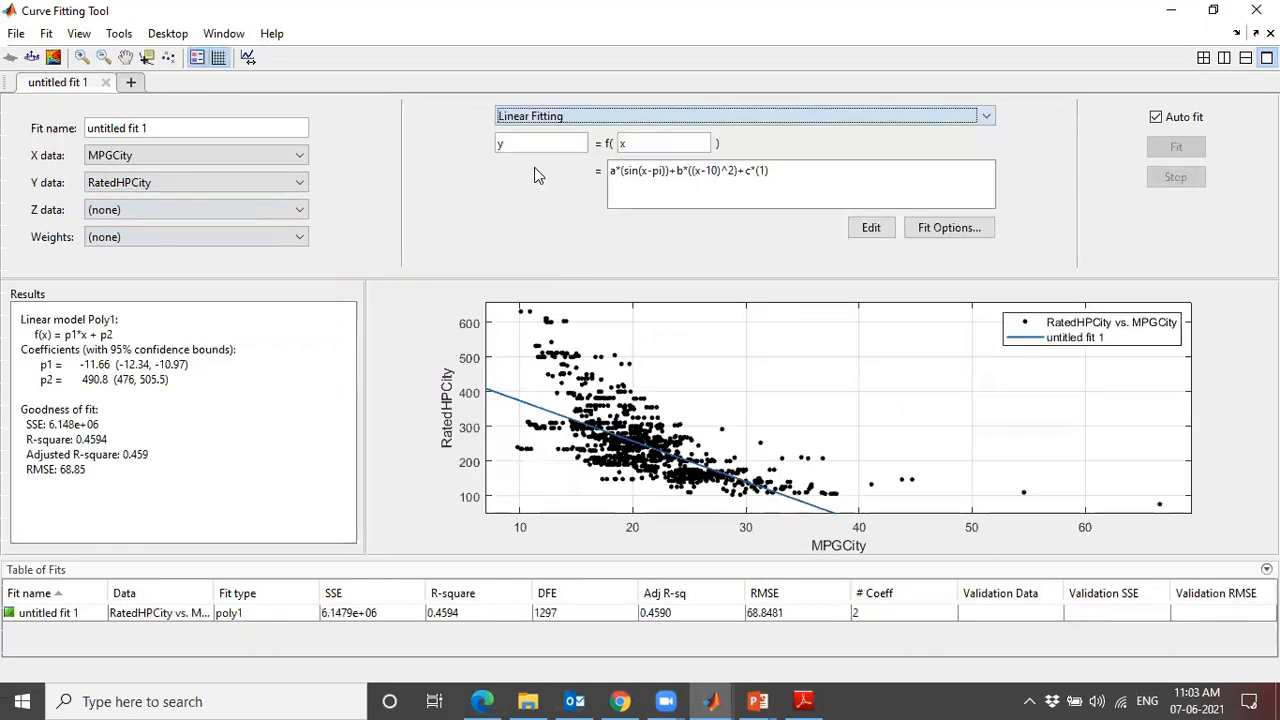
left_click(536, 116)
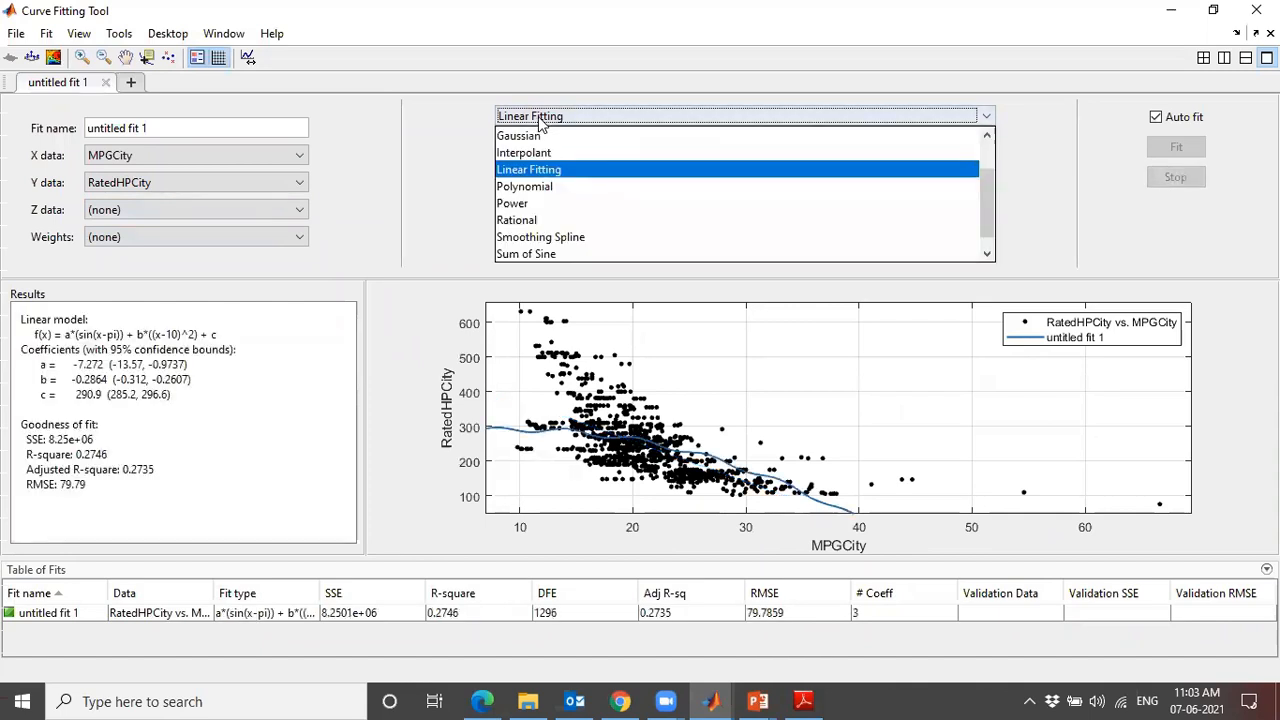
left_click(542, 169)
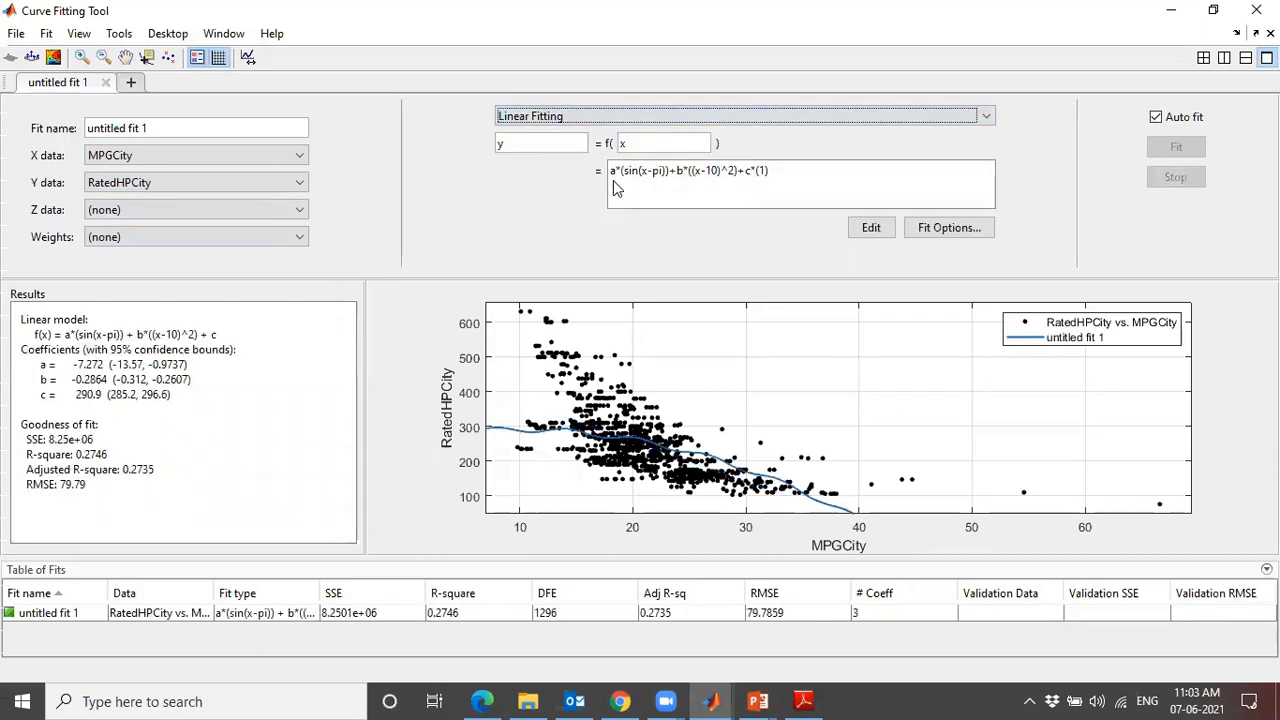
Try the Gaussian, Polynomial and Rational fit types on the RatedHPCity vs. MPGCity data.
left_click(609, 118)
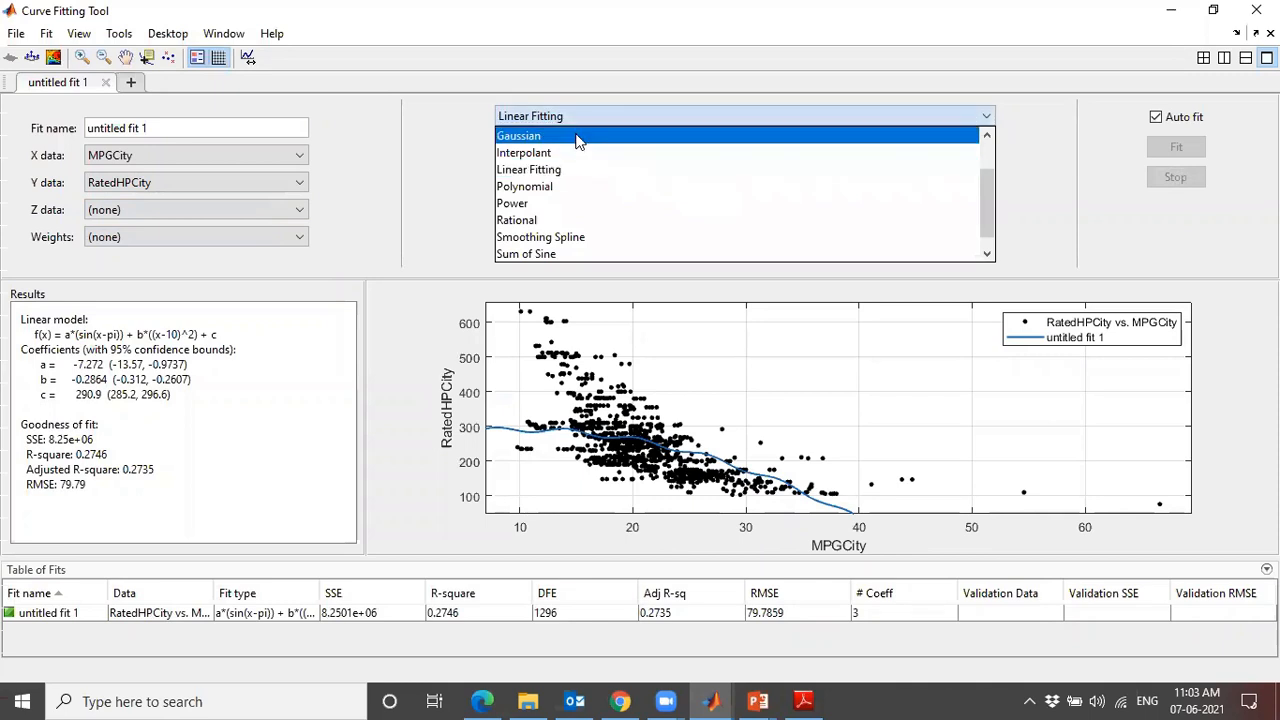
left_click(577, 141)
left_click(572, 117)
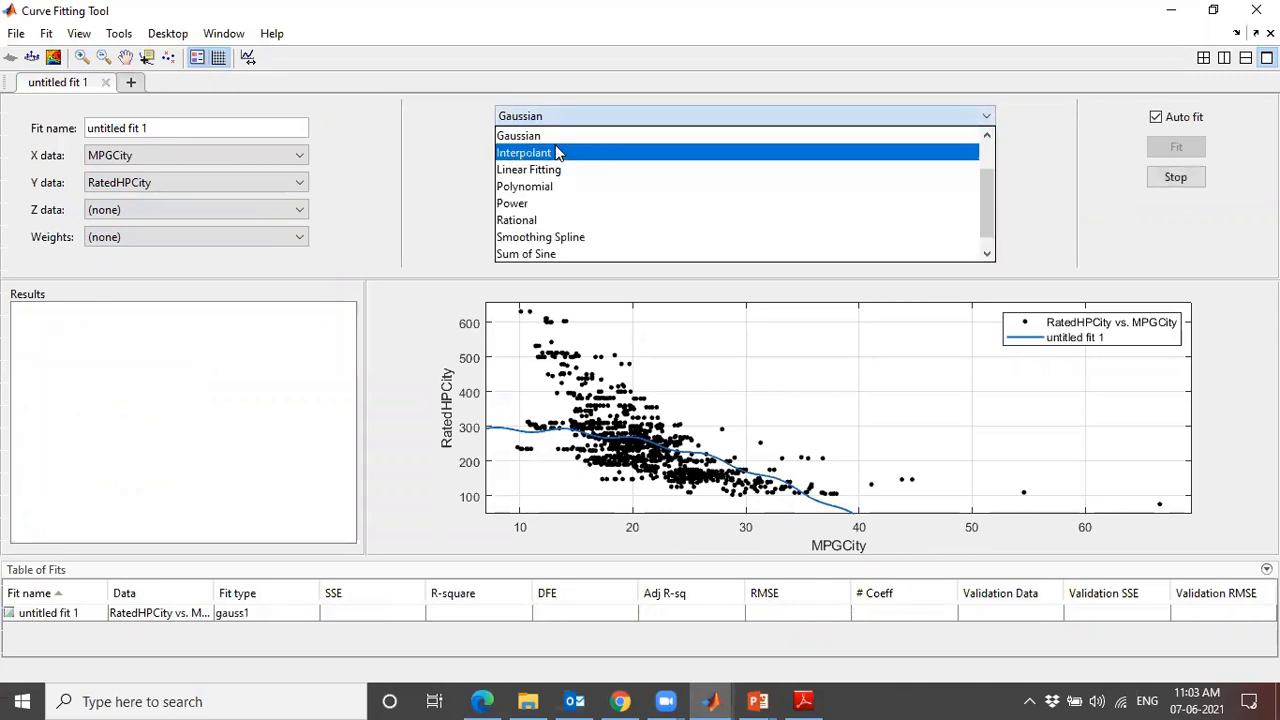
left_click(555, 186)
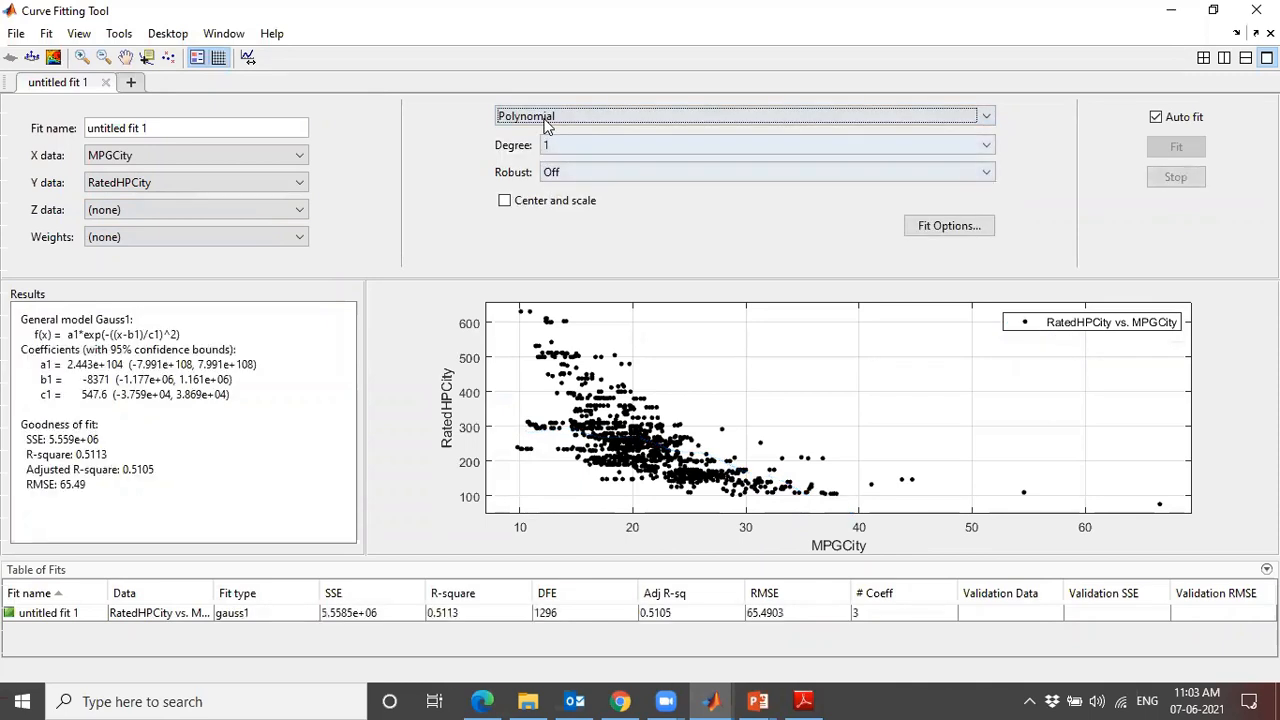
left_click(545, 118)
left_click(548, 220)
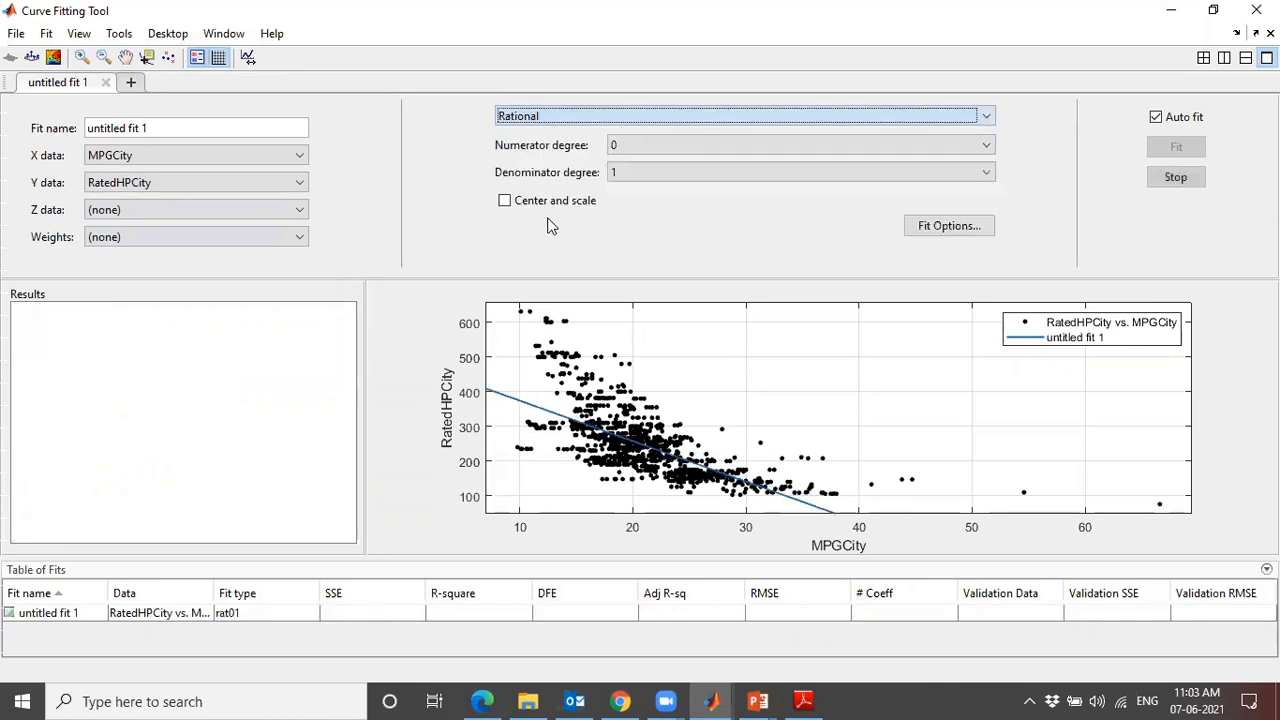
Try the Fourier fit type on the RatedHPCity vs. MPGCity data.
left_click(555, 120)
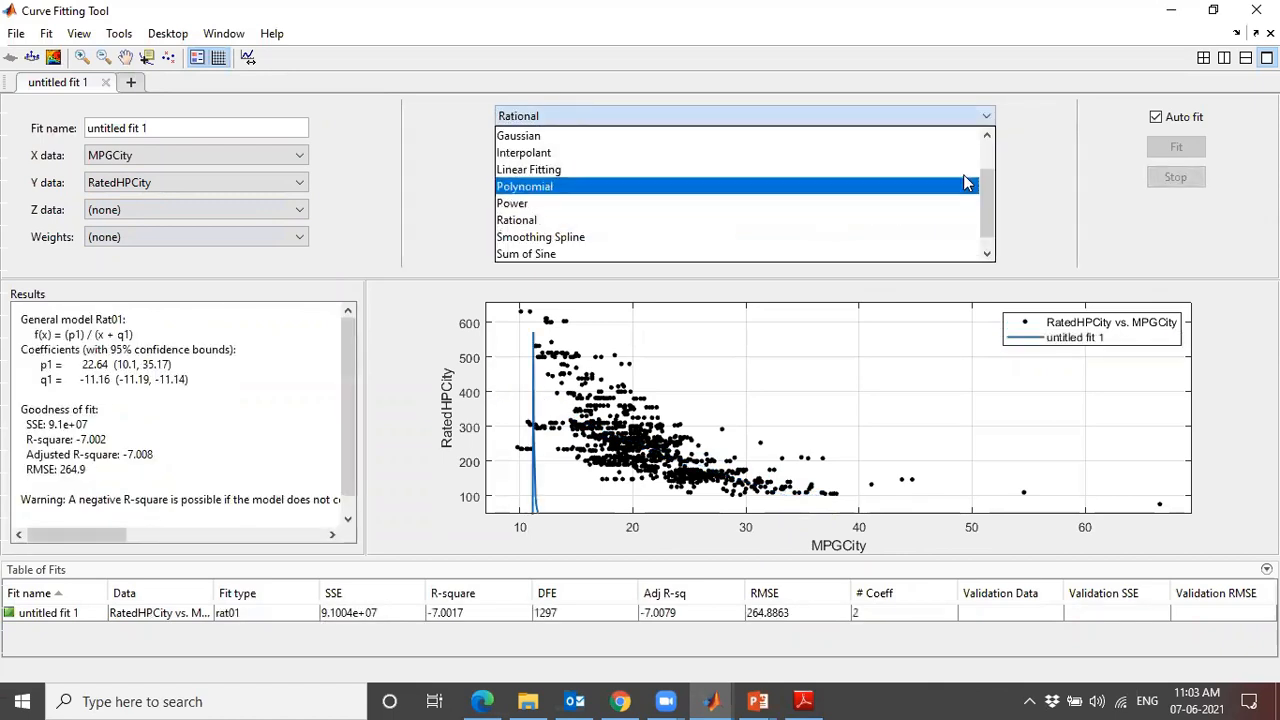
left_click_drag(982, 214, 988, 156)
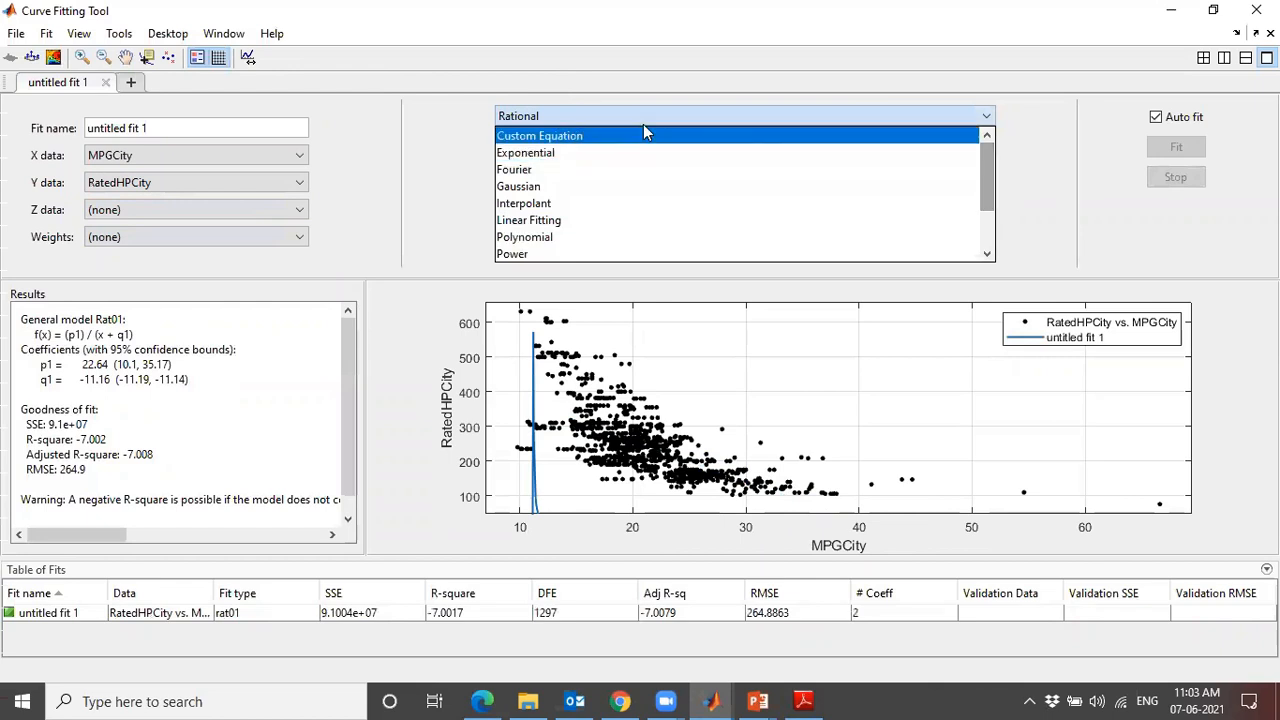
left_click(600, 170)
Change the fit type to Custom Equation with the default model a*exp(-b*x)+c.
left_click(603, 120)
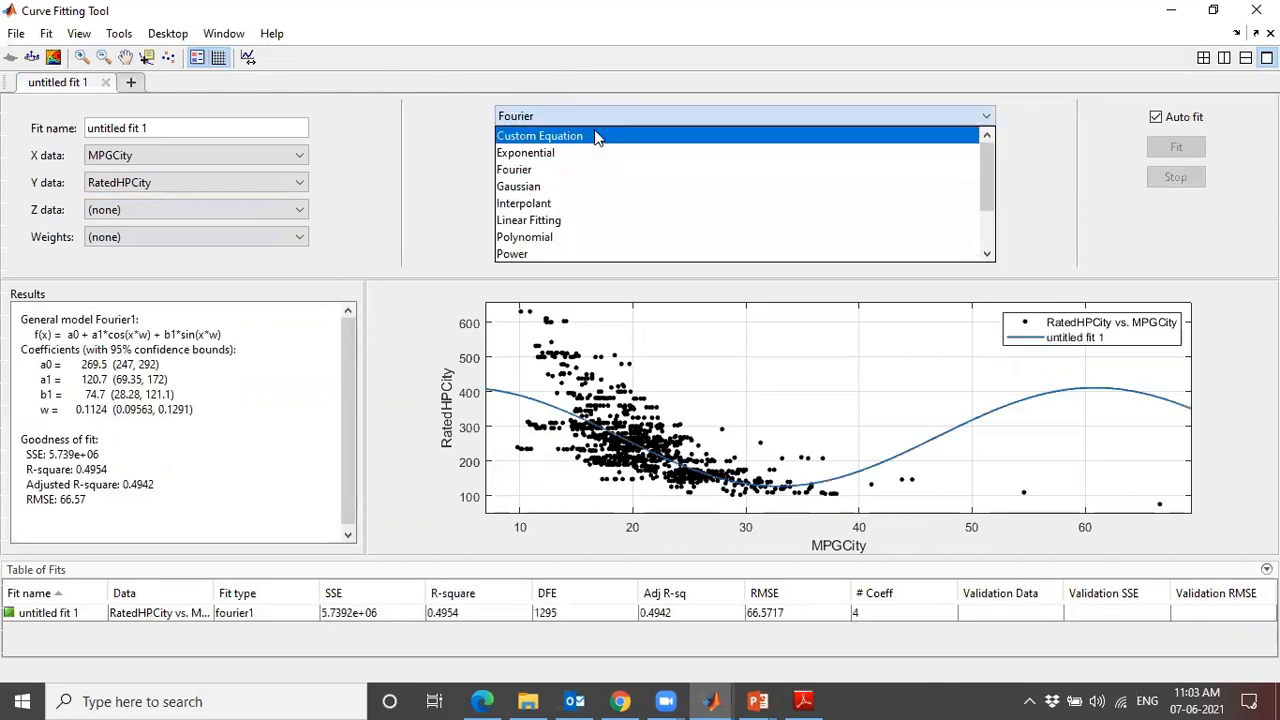
left_click(594, 135)
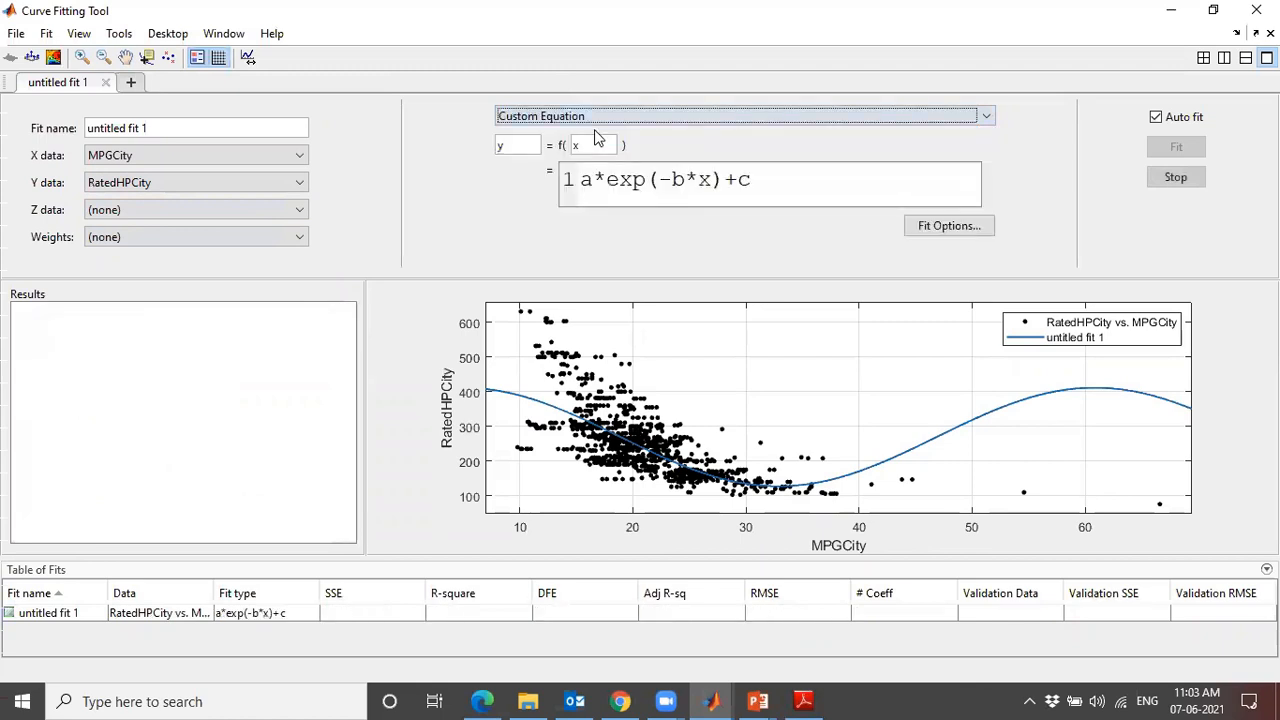
left_click(587, 118)
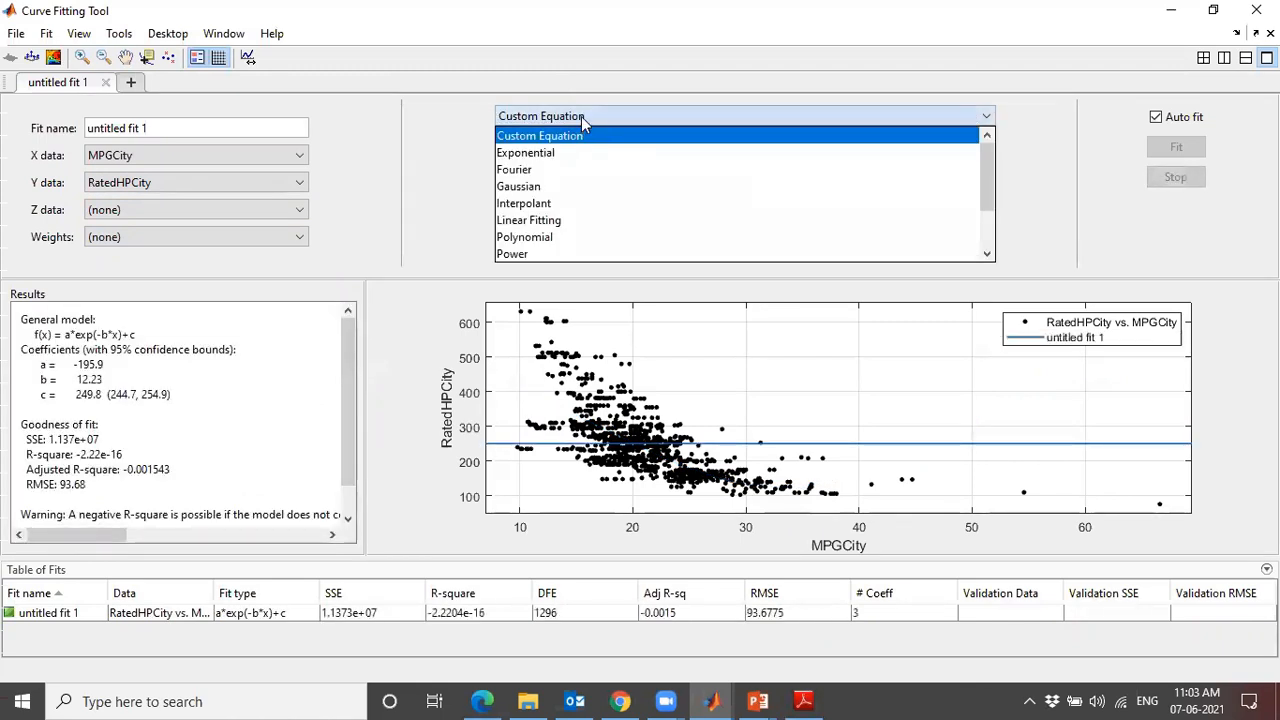
left_click(581, 116)
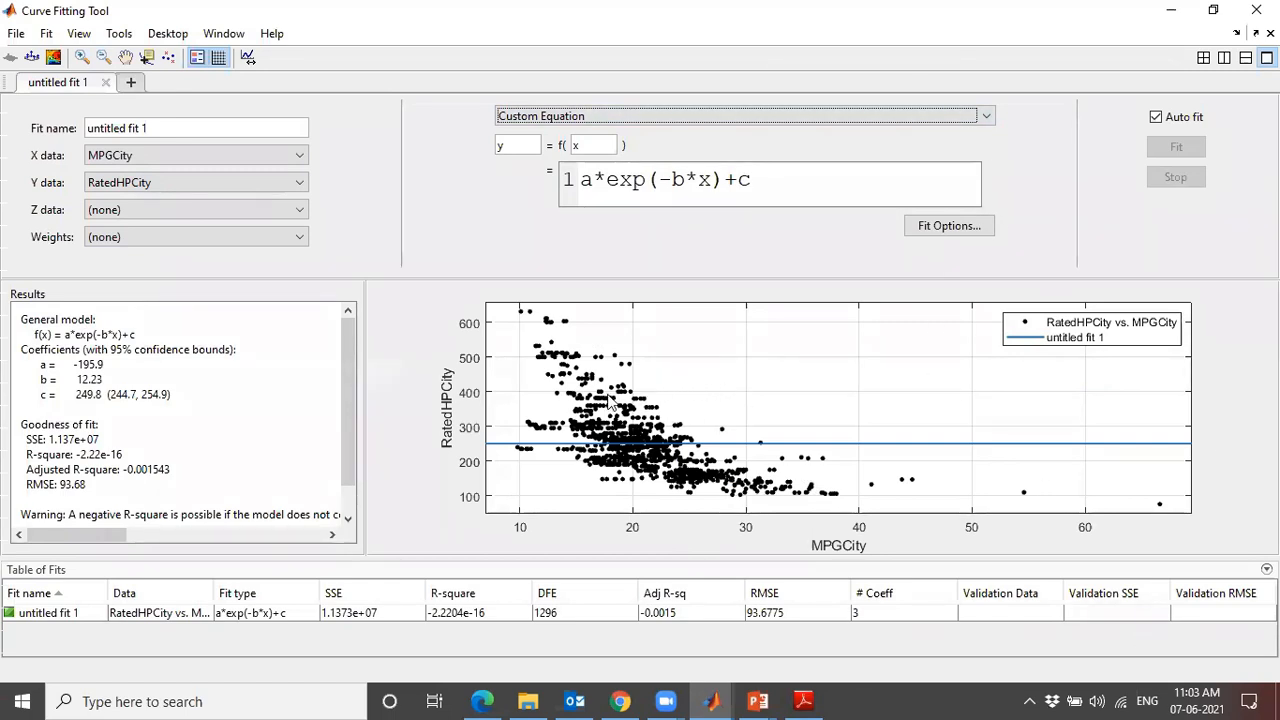
Set the Robust option of the custom equation fit to LAR in the fit options.
left_click(952, 225)
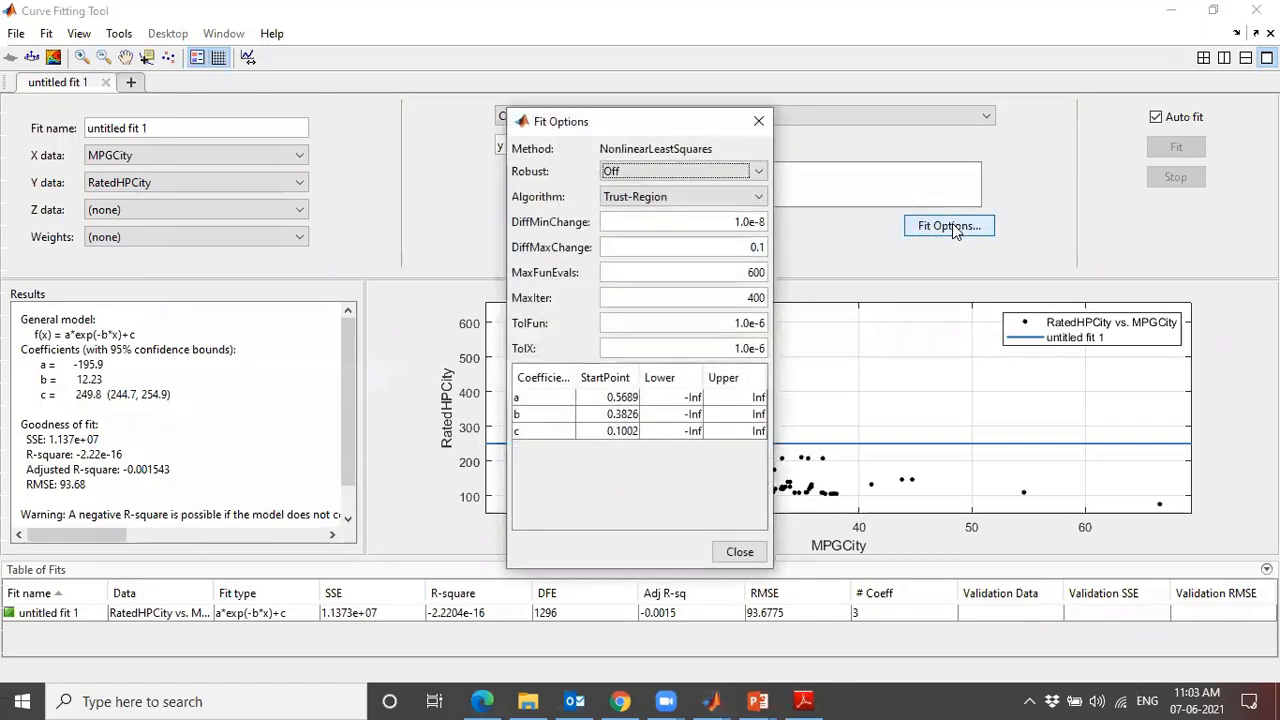
left_click(688, 175)
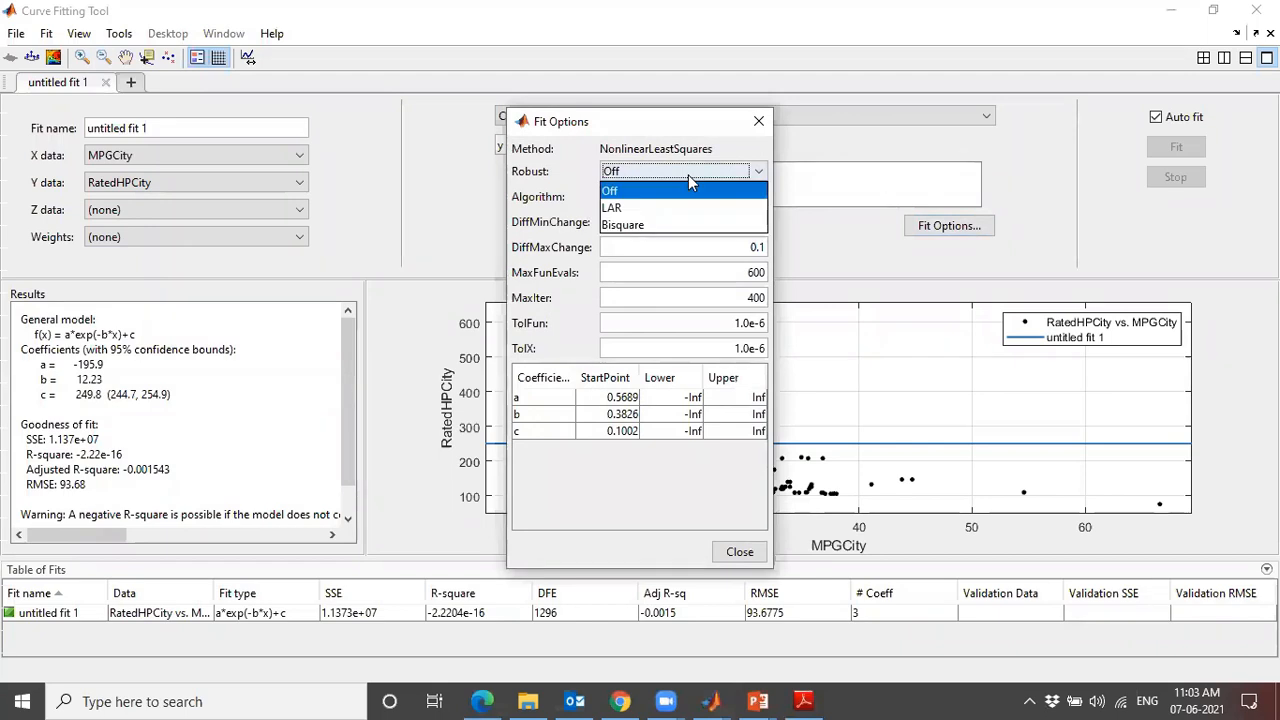
left_click(668, 211)
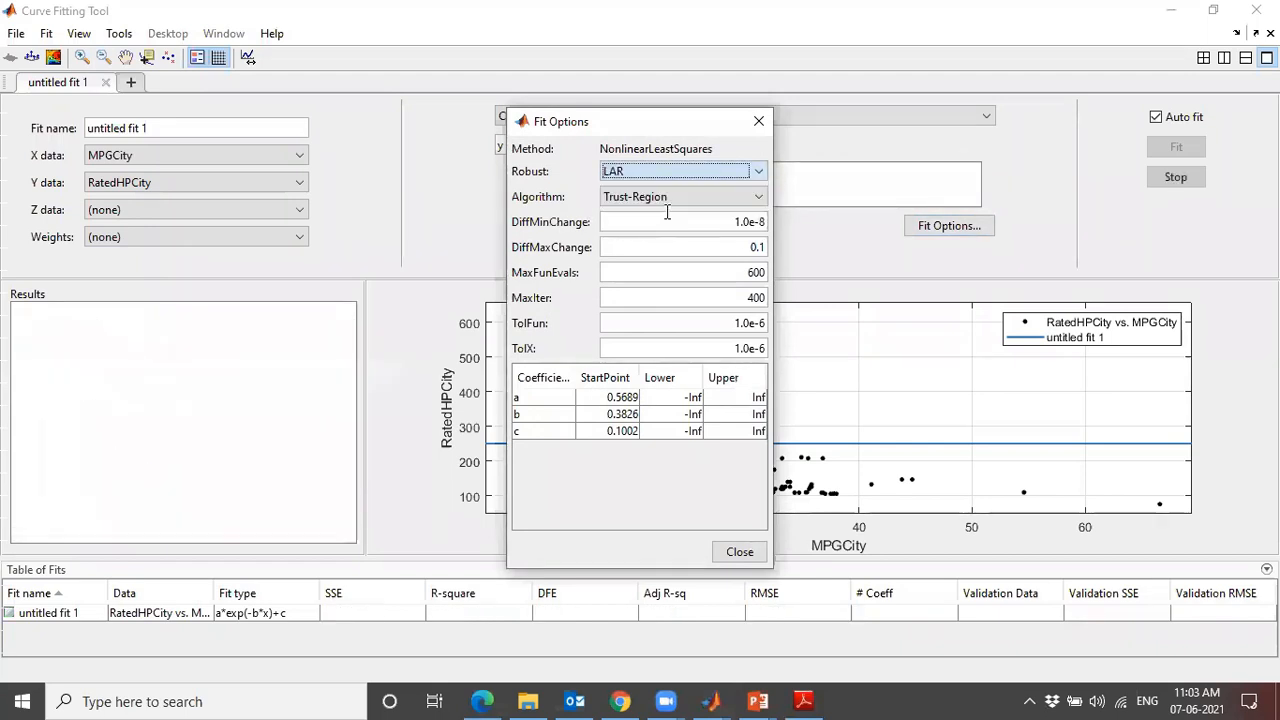
left_click(738, 553)
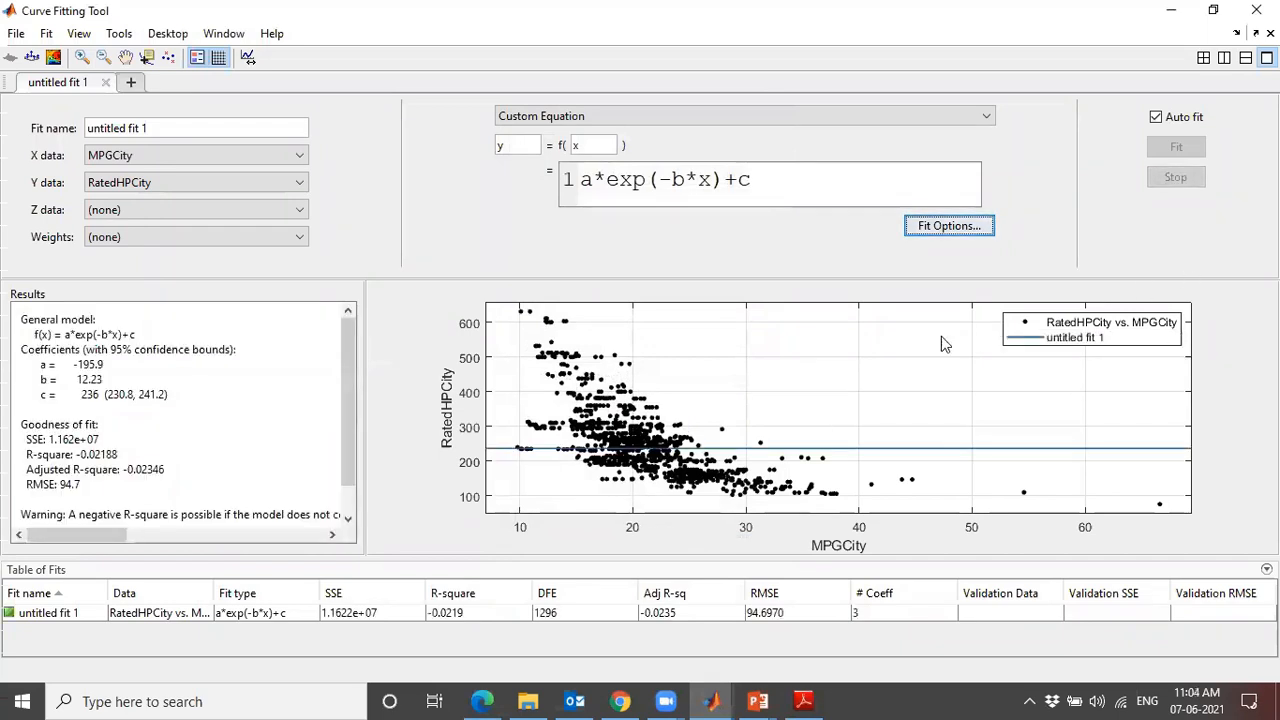
left_click(17, 35)
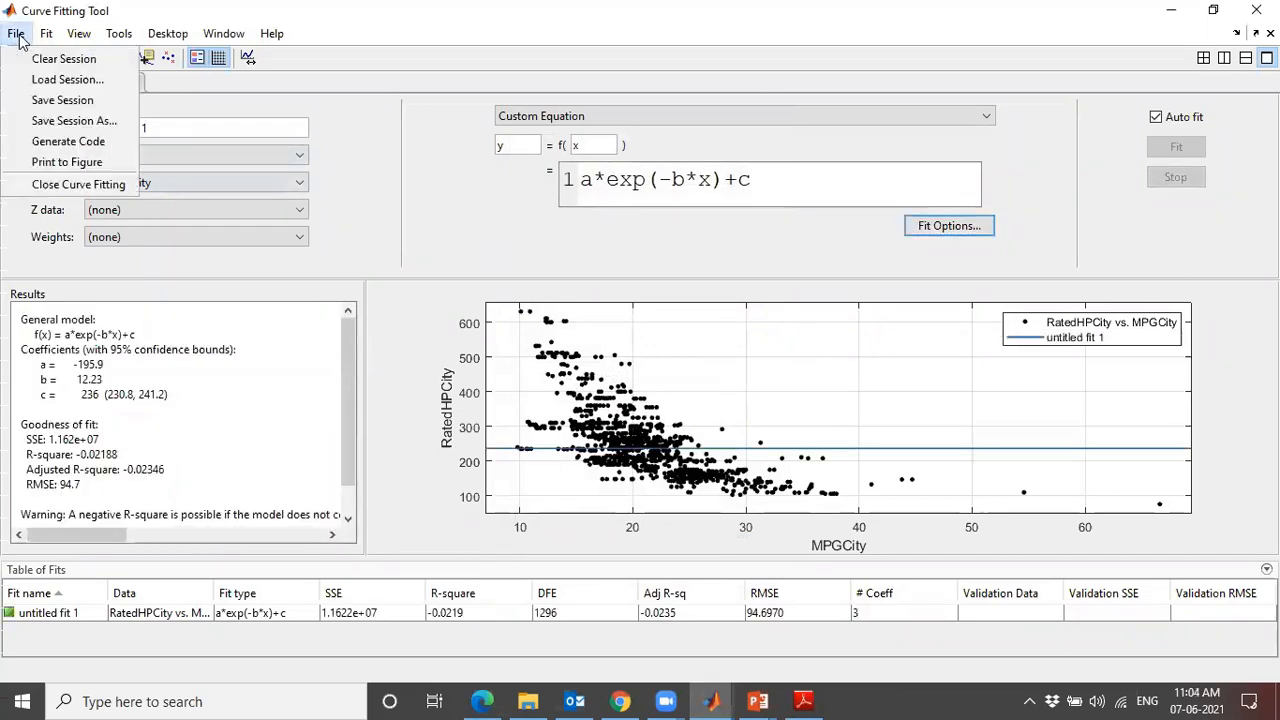
left_click(47, 98)
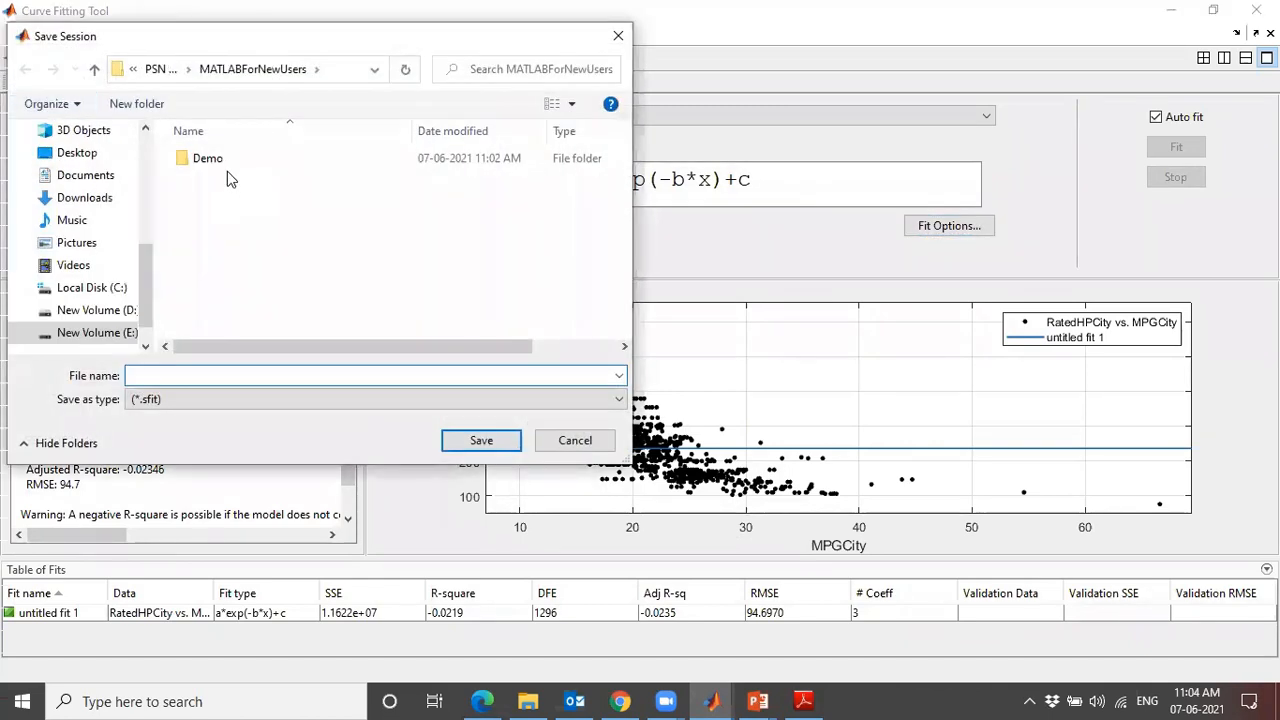
left_click(614, 38)
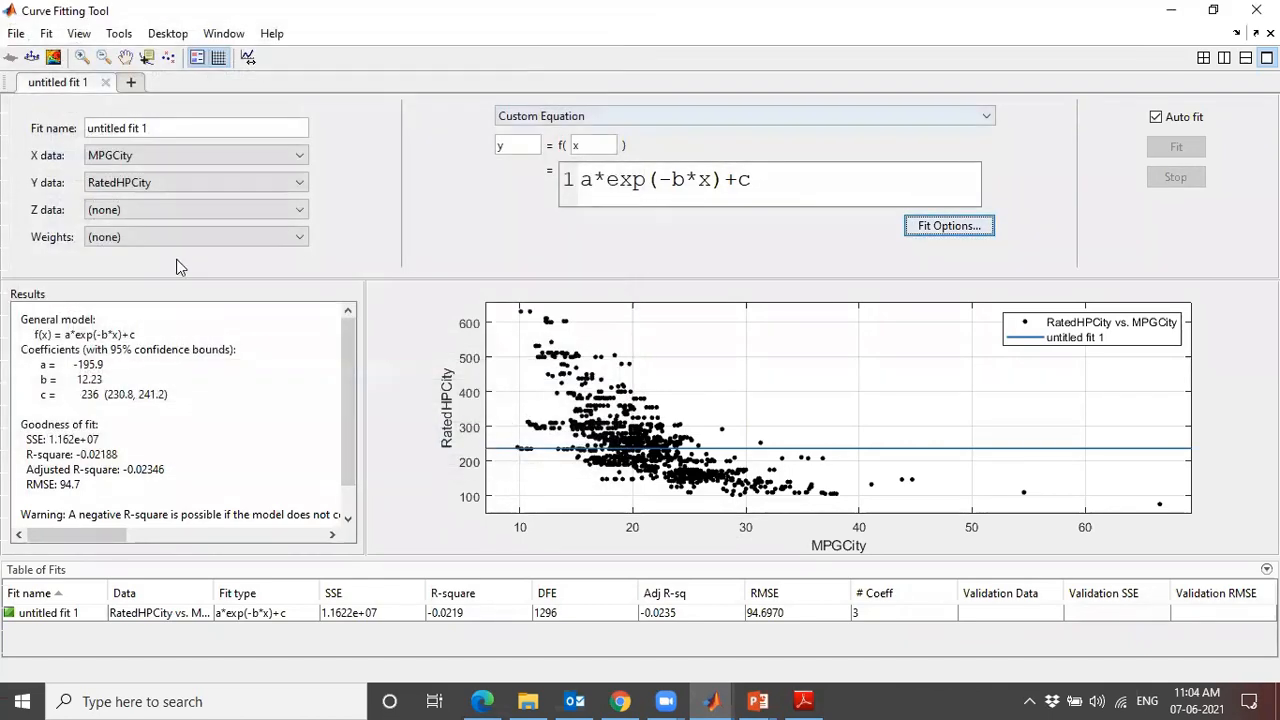
left_click(106, 240)
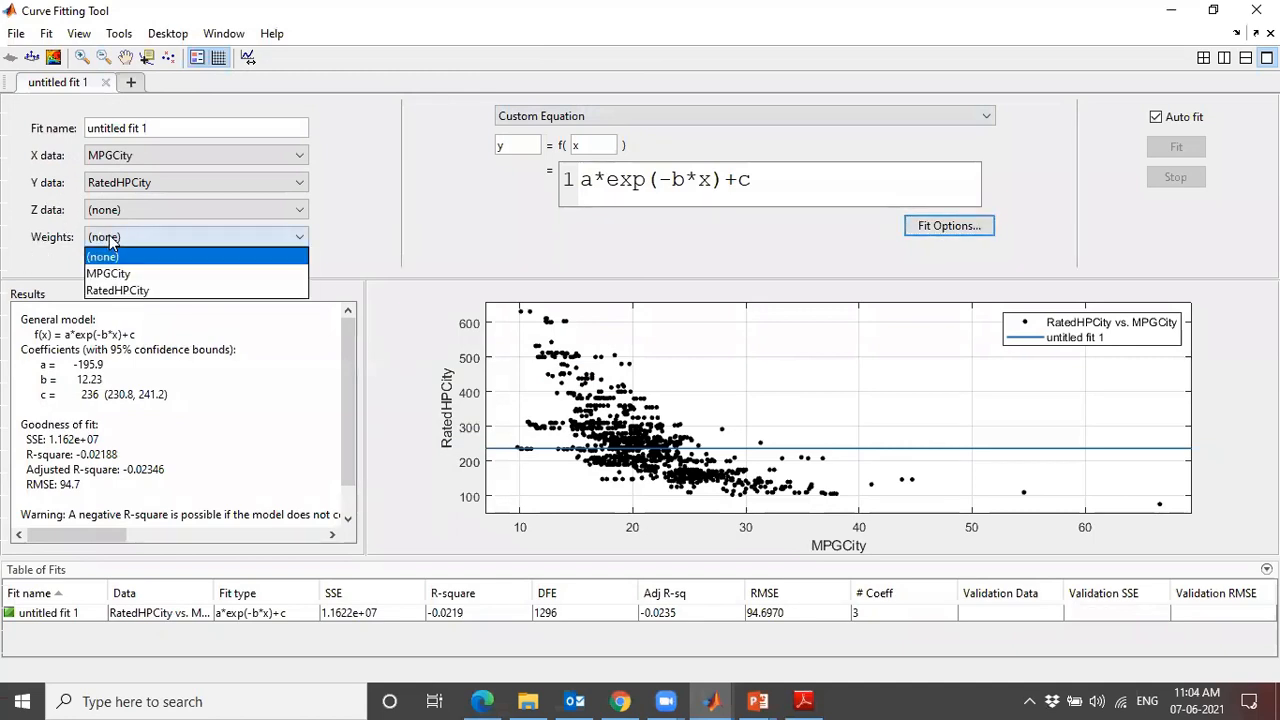
left_click(110, 234)
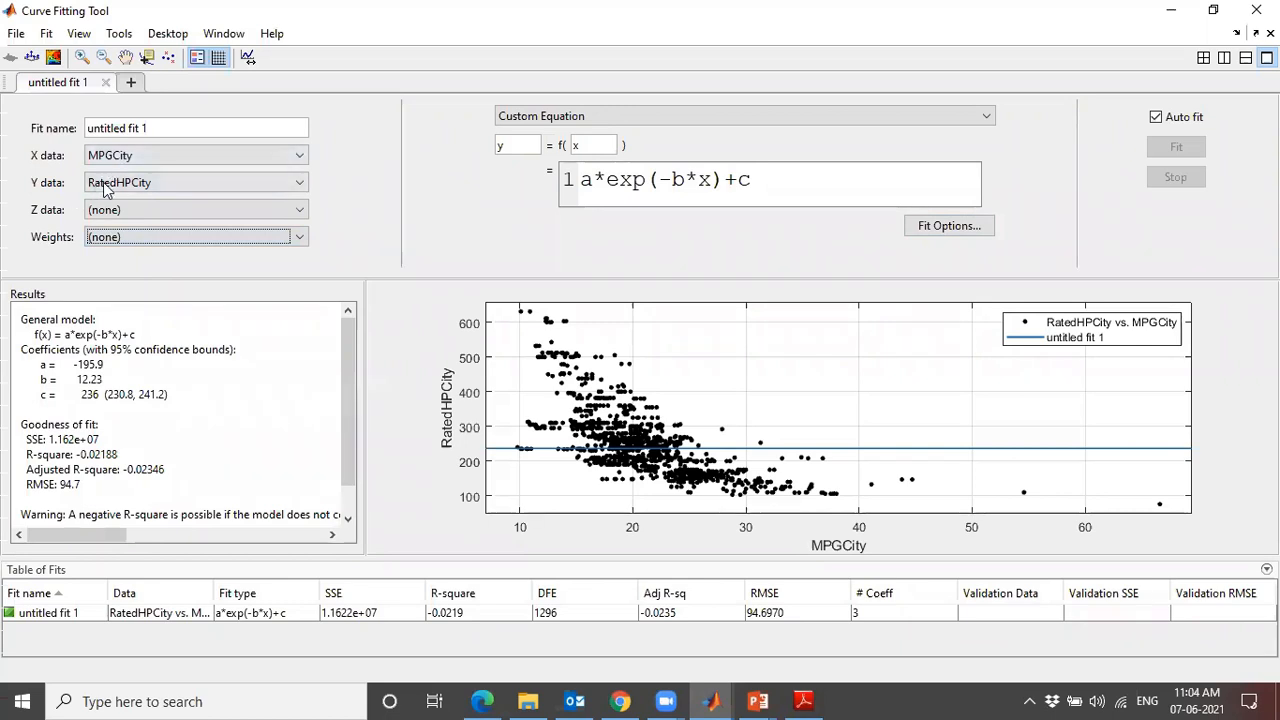
Swap the fit's variables so RatedHPCity is the X data and MPGCity is the Y data.
left_click(140, 157)
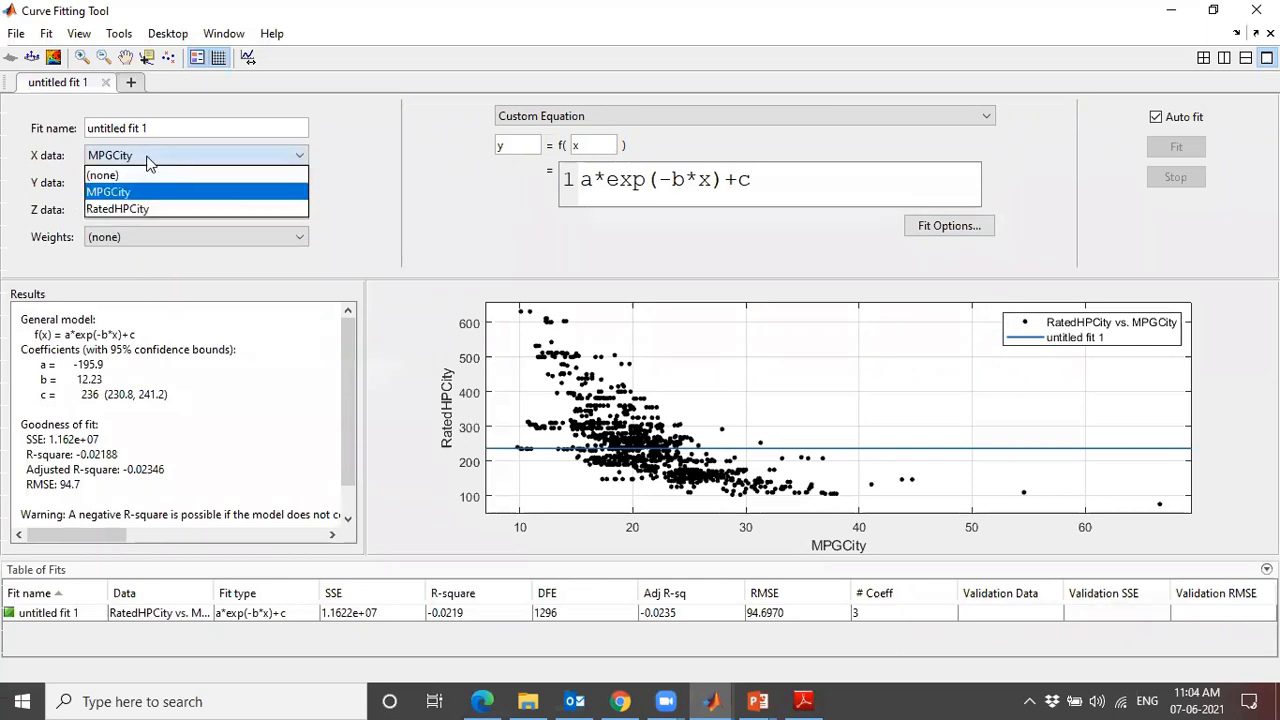
left_click(133, 208)
left_click(130, 183)
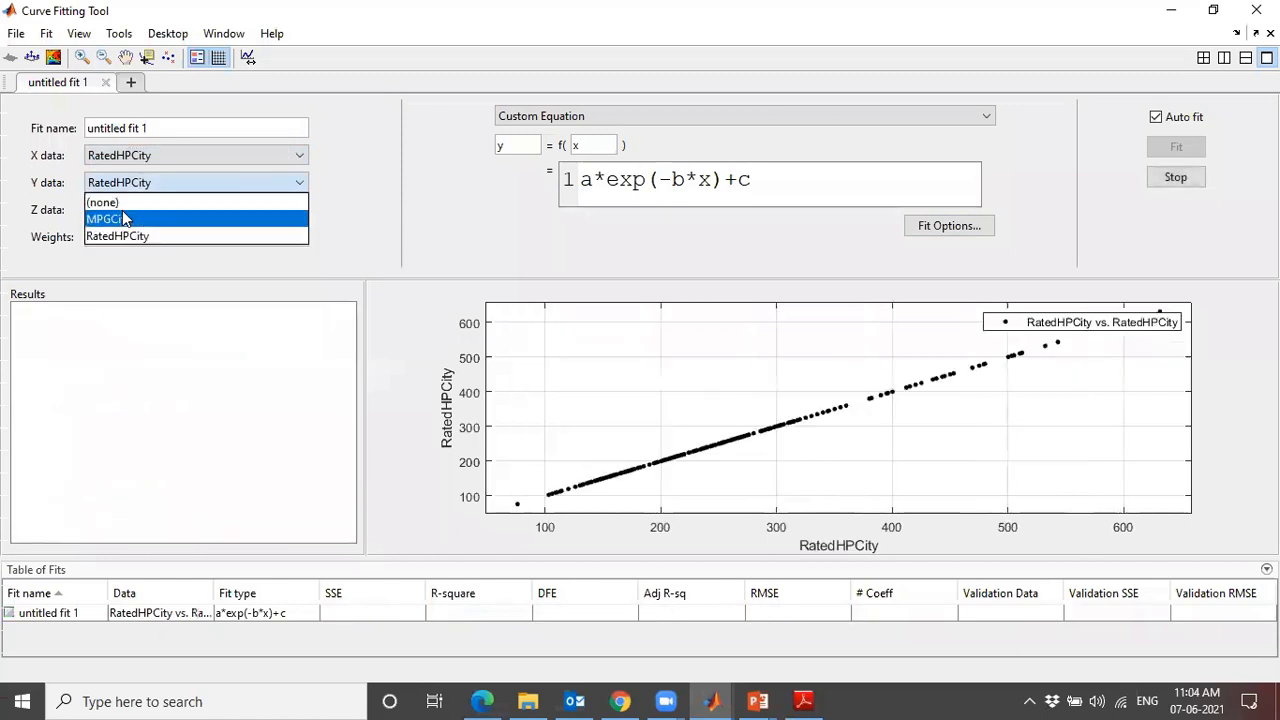
left_click(122, 213)
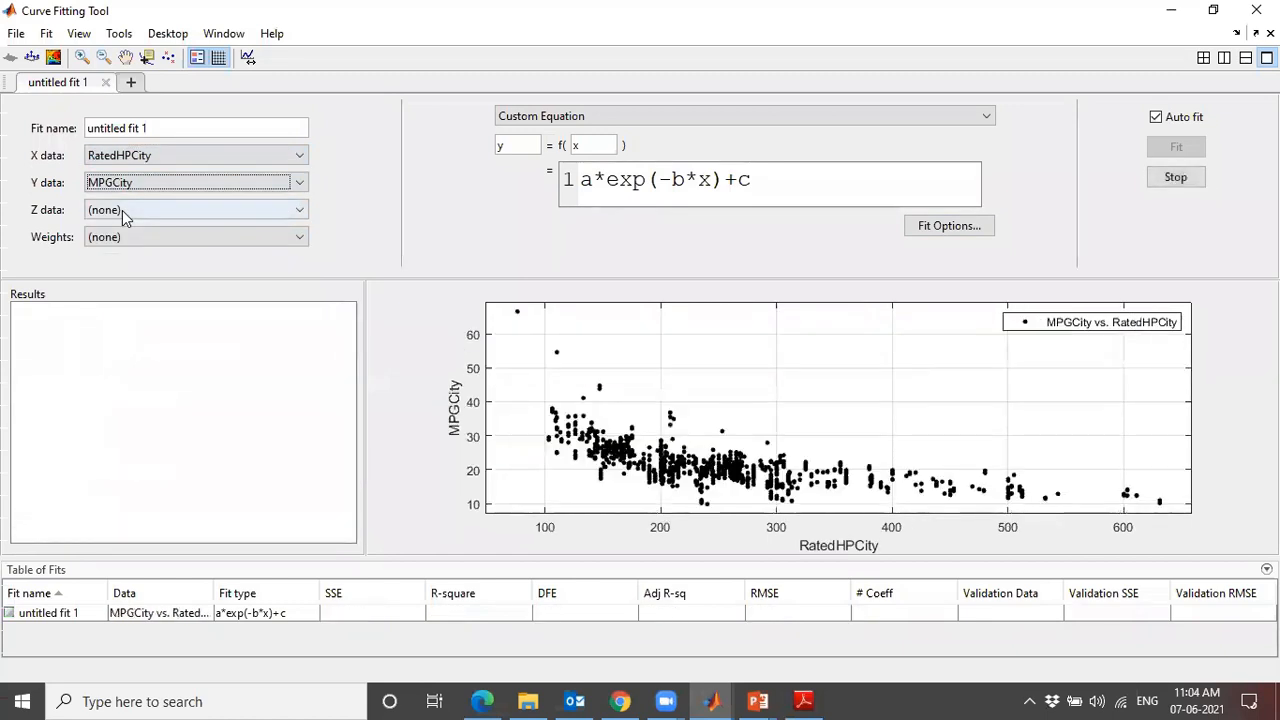
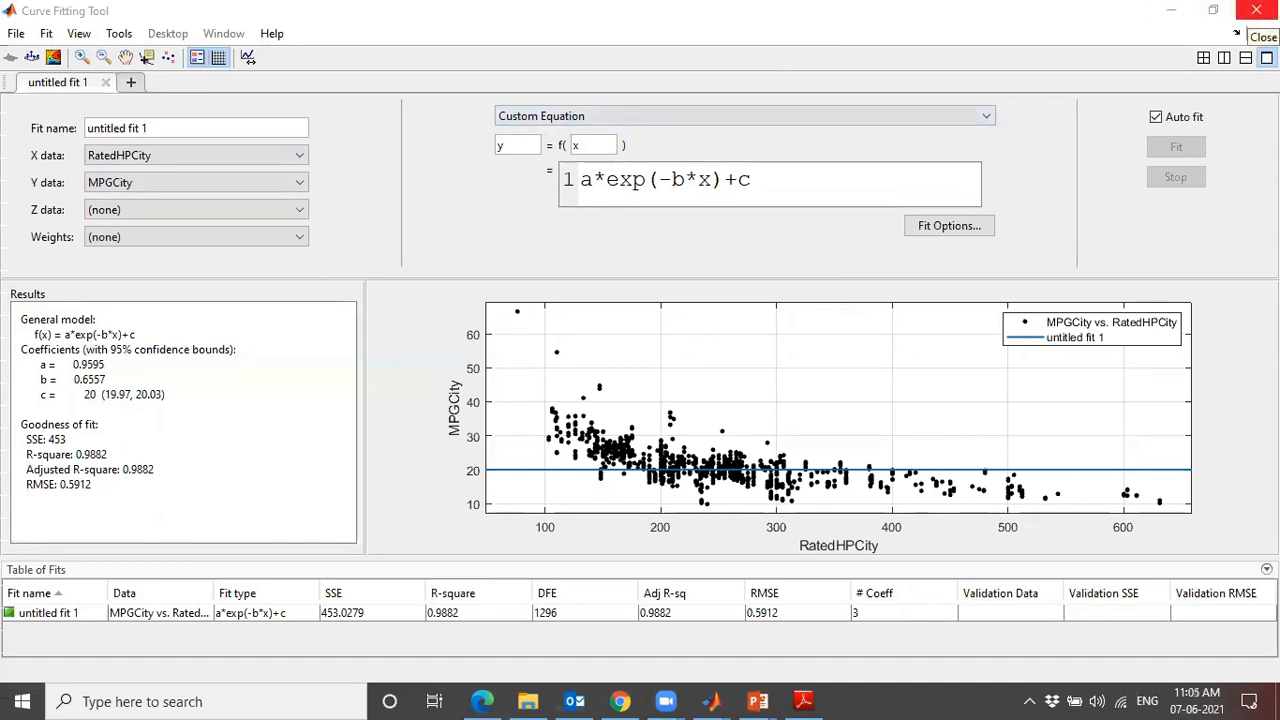
Close the Curve Fitting Tool without saving the session.
left_click(1256, 10)
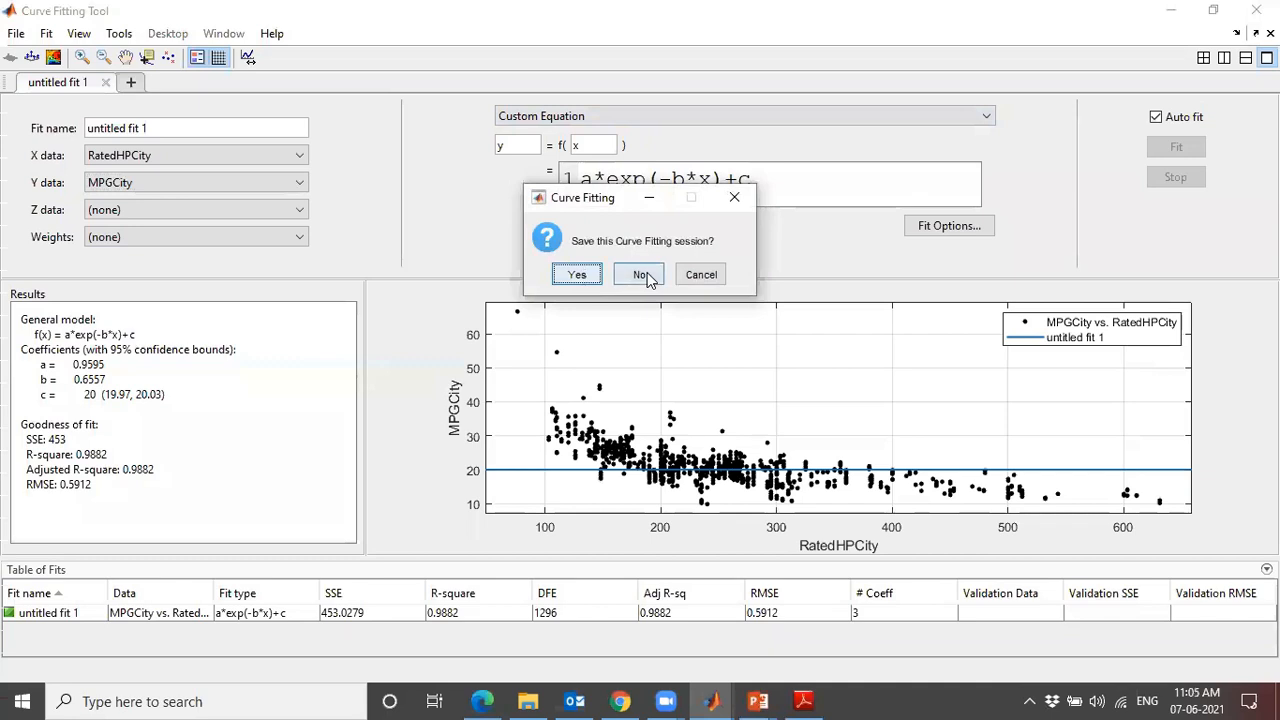
left_click(646, 276)
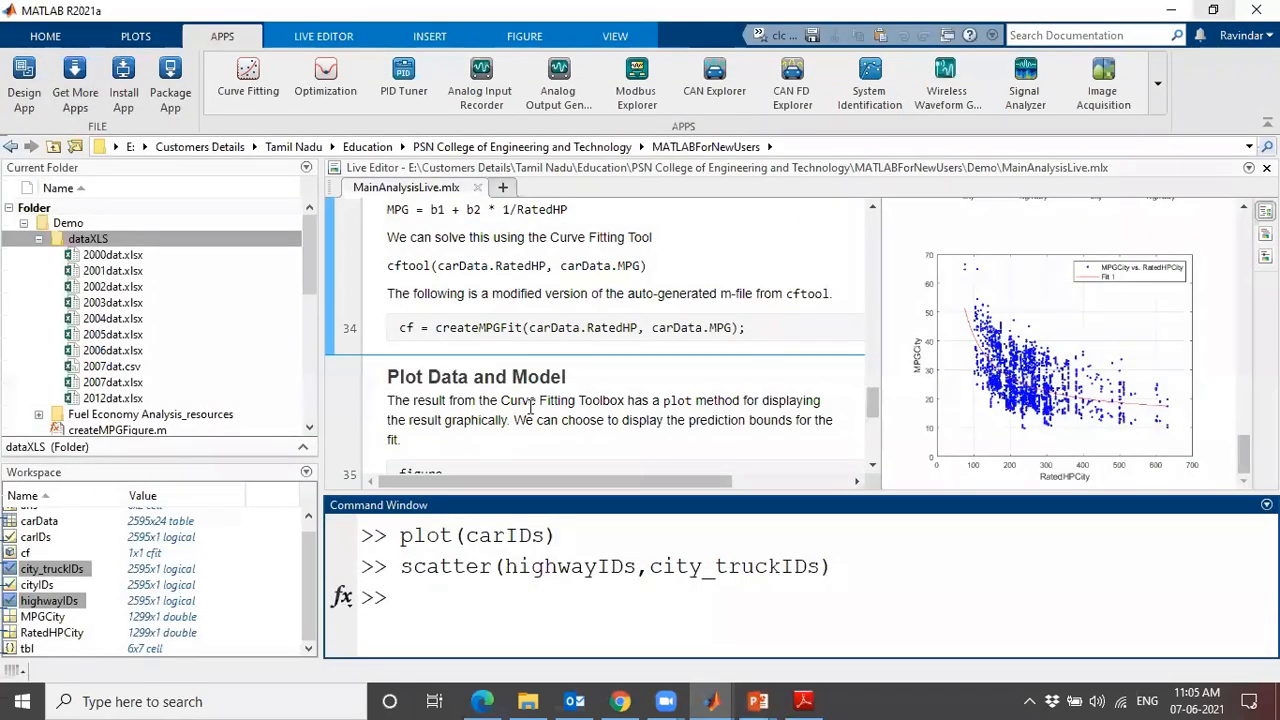
Run the Plot Data and Model section of the live script to plot the fit with prediction bounds.
scroll(530, 405, "down", 2)
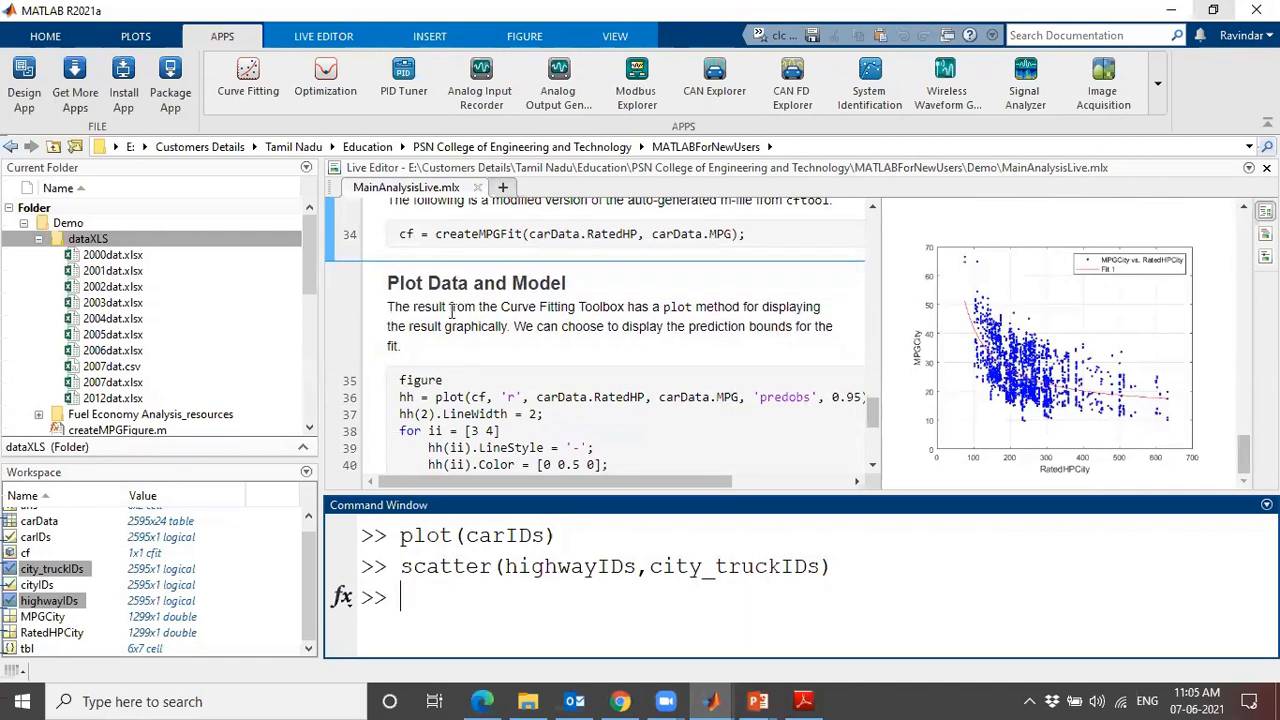
scroll(451, 312, "down", 2)
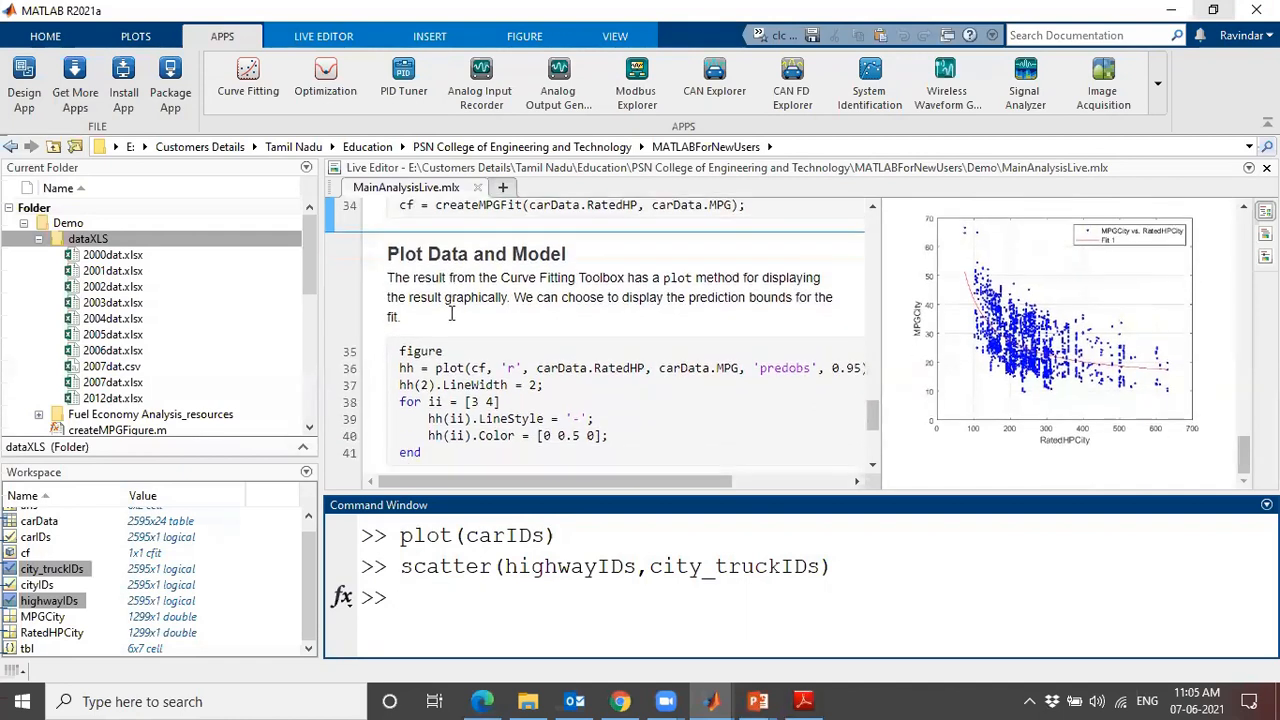
left_click_drag(436, 391, 382, 286)
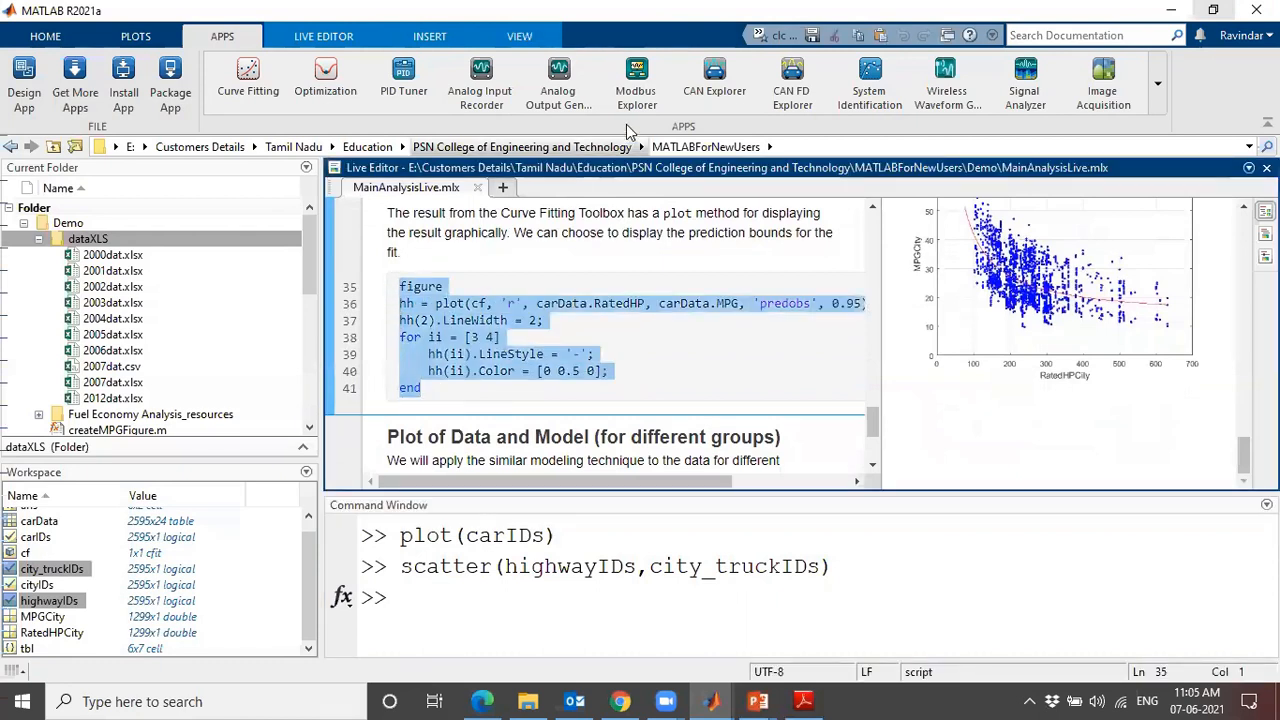
left_click(323, 36)
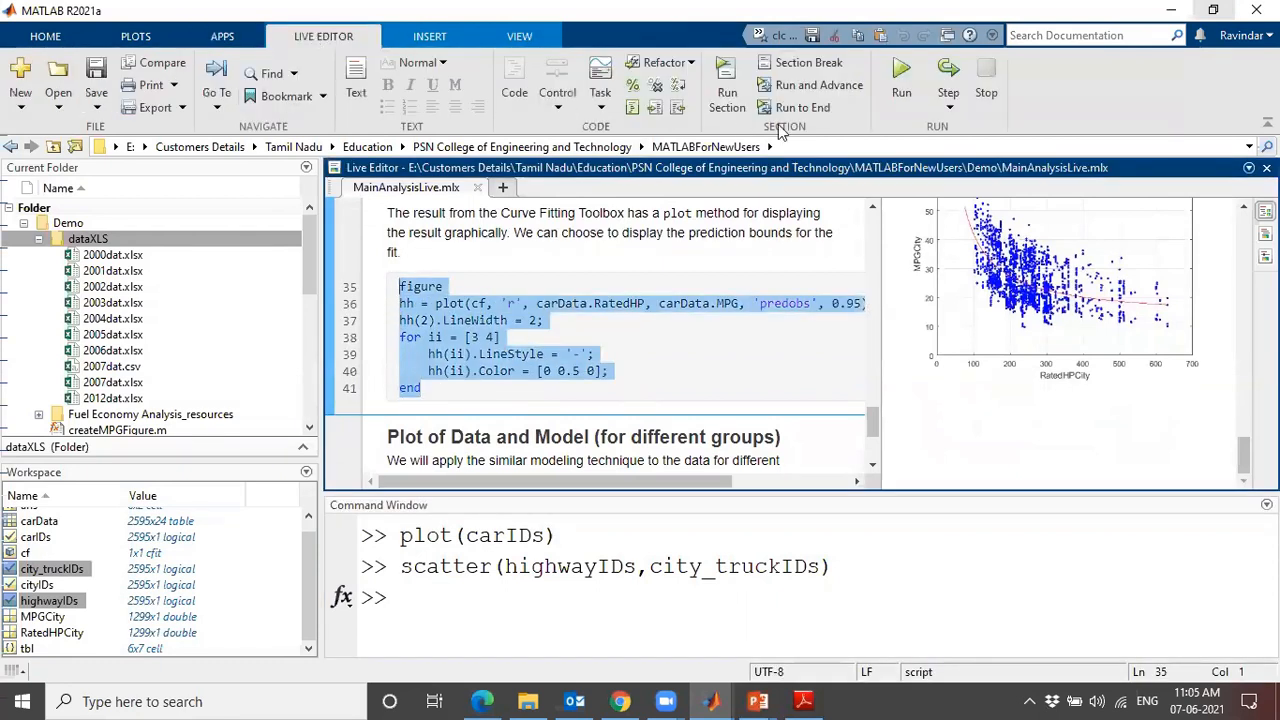
left_click(726, 82)
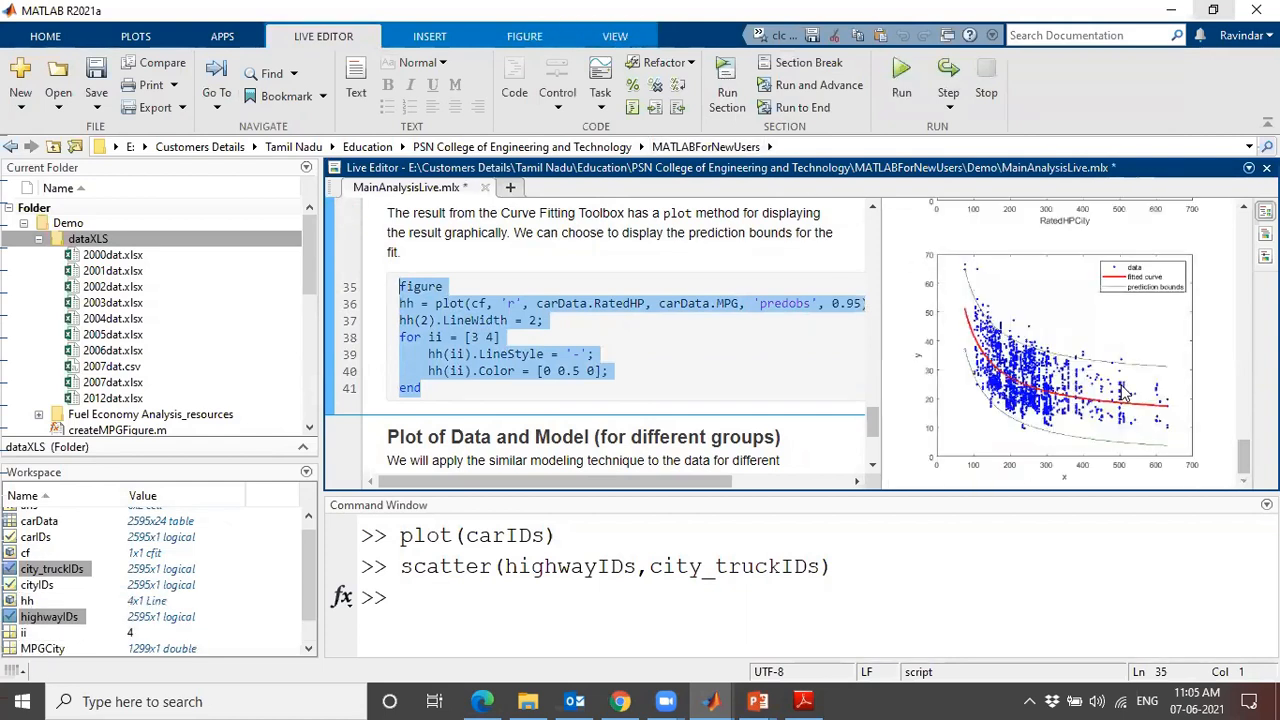
Open the plot of data, fitted curve and prediction bounds in its own maximized figure window.
left_click(1178, 287)
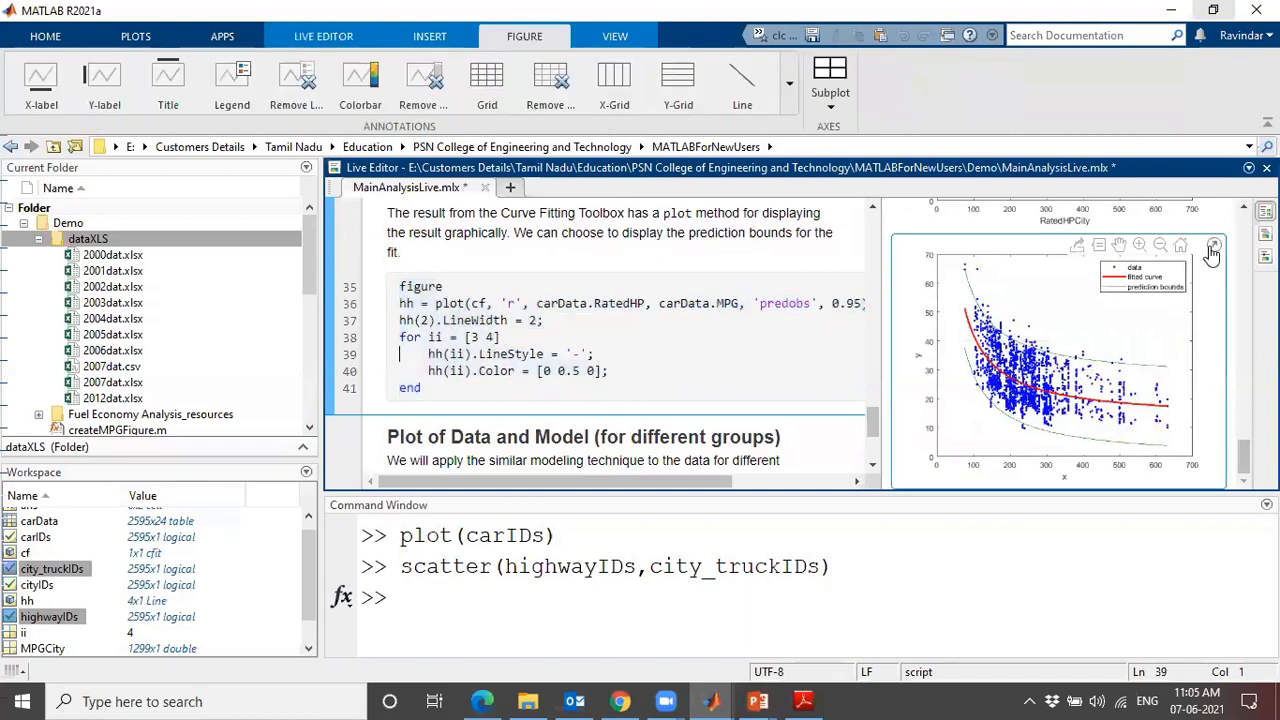
left_click(1214, 244)
left_click(837, 33)
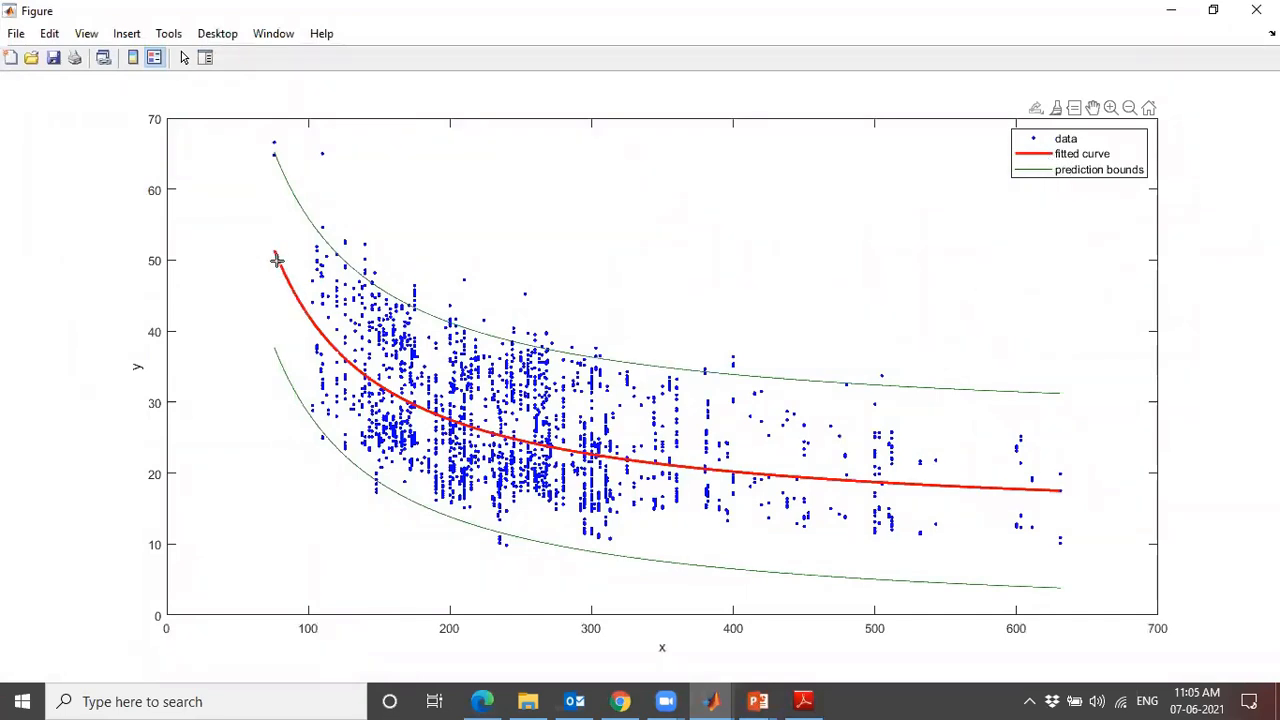
Pin data tips on the red fitted curve at X of about 78, 125, 157 and 307, and close the figure.
mouse_move(277, 258)
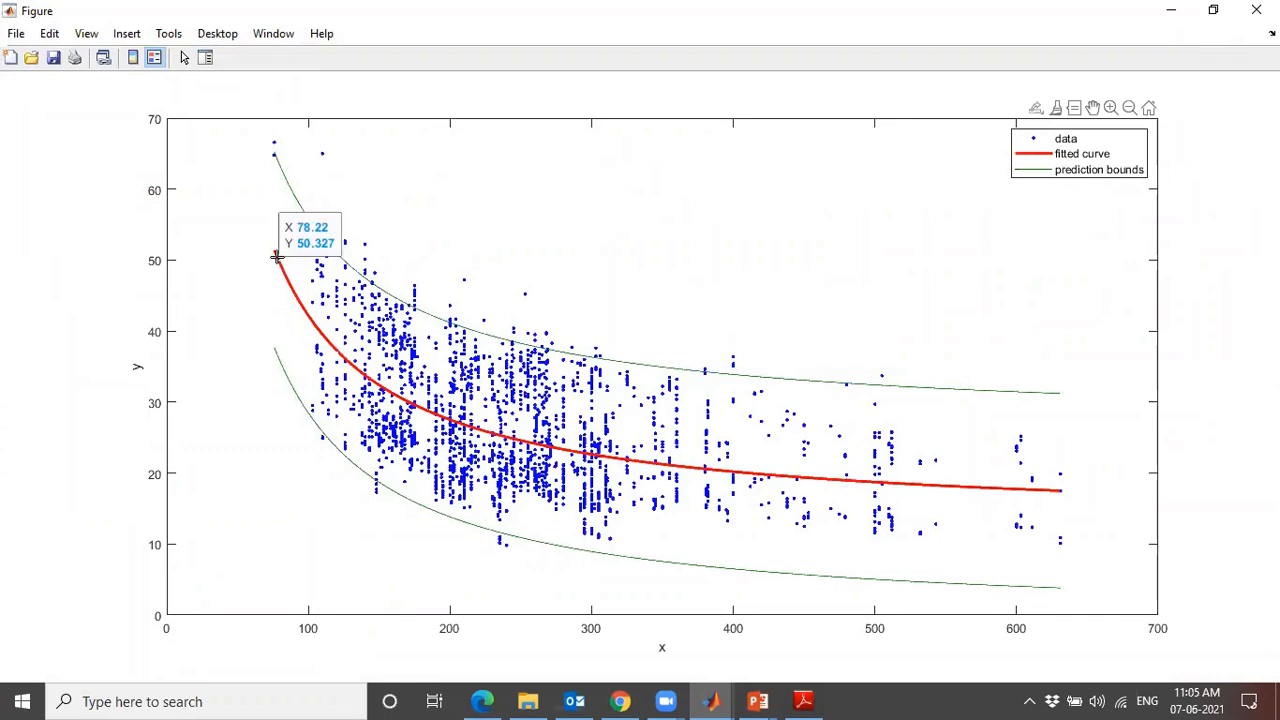
left_click(343, 358)
left_click(388, 391)
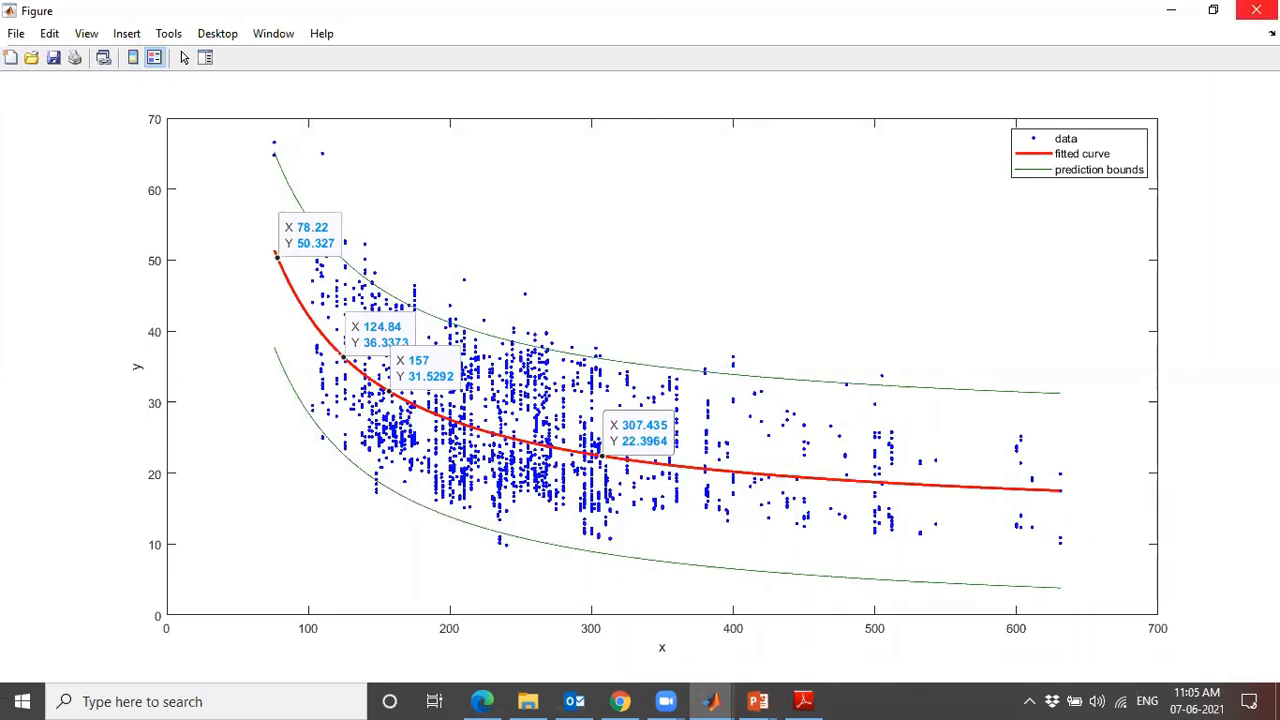
left_click(1256, 10)
Run the Plot of Data and Model (for different groups) section, modelling the car, truck, city and highway combinations.
scroll(689, 368, "down", 4)
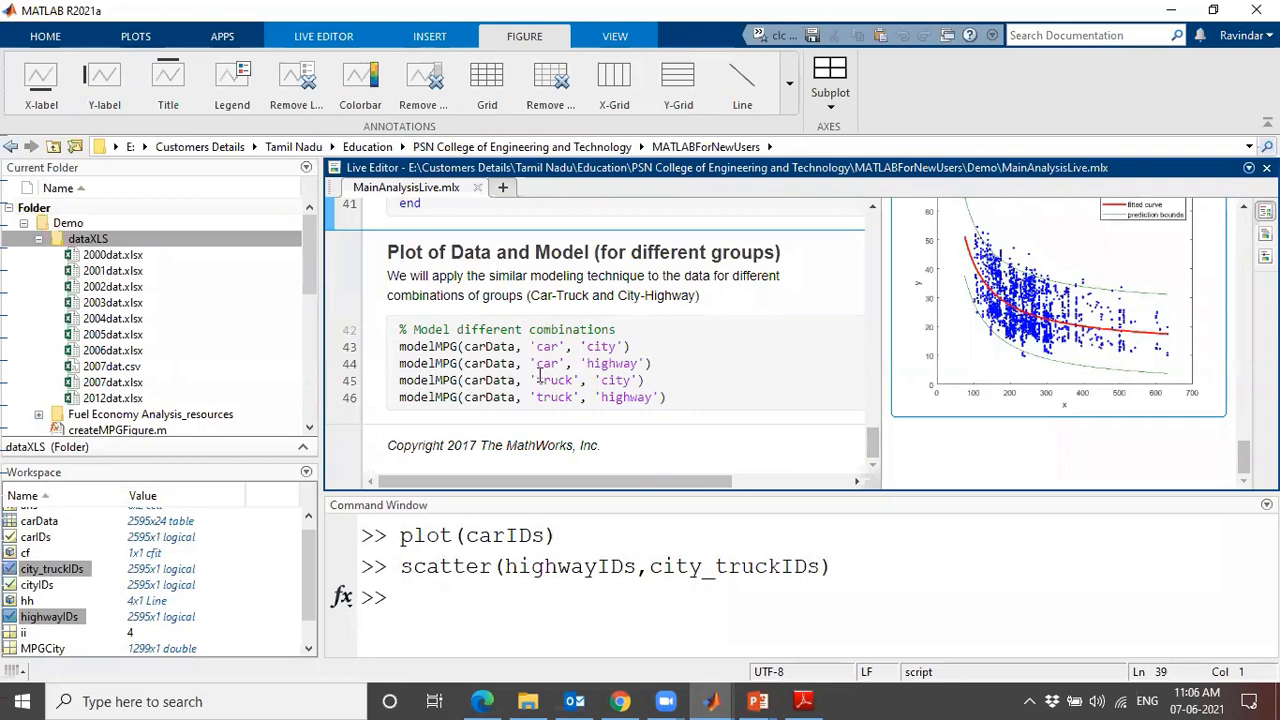
left_click_drag(668, 397, 398, 330)
left_click(727, 92)
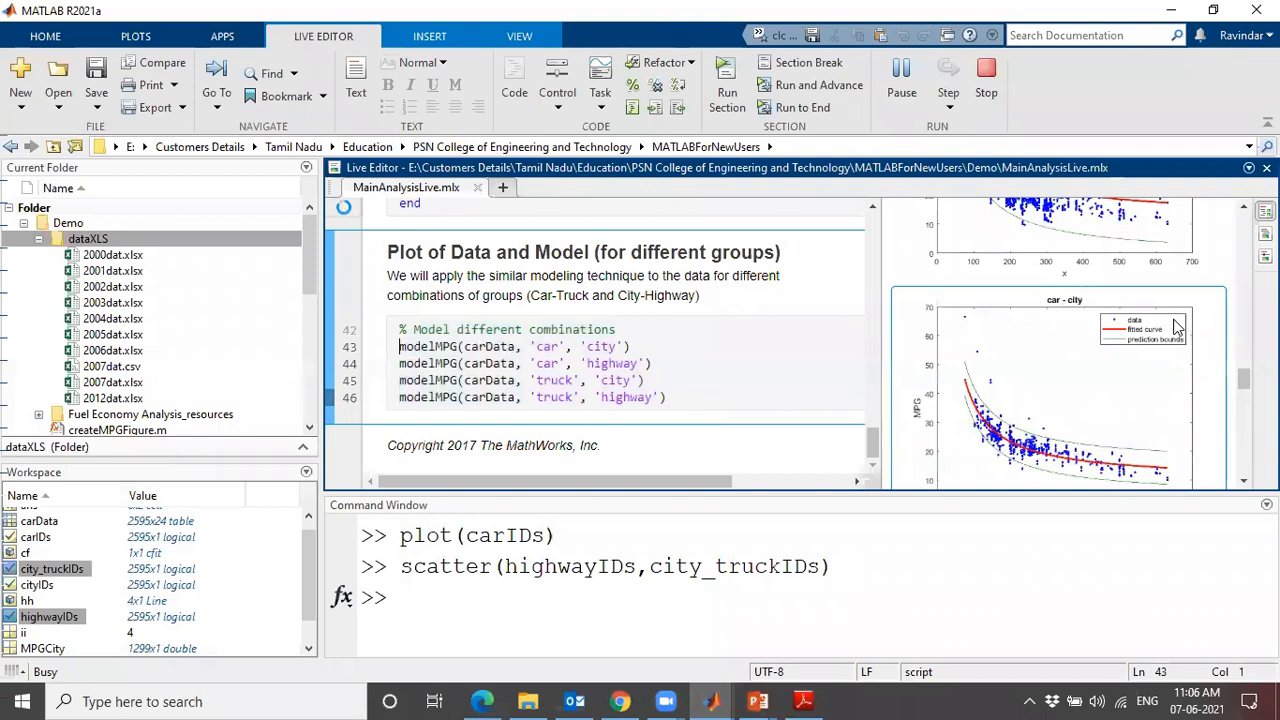
Examine the car - city plot in a maximized figure window, zooming in on the fitted curve, and close the figure.
left_click(1125, 355)
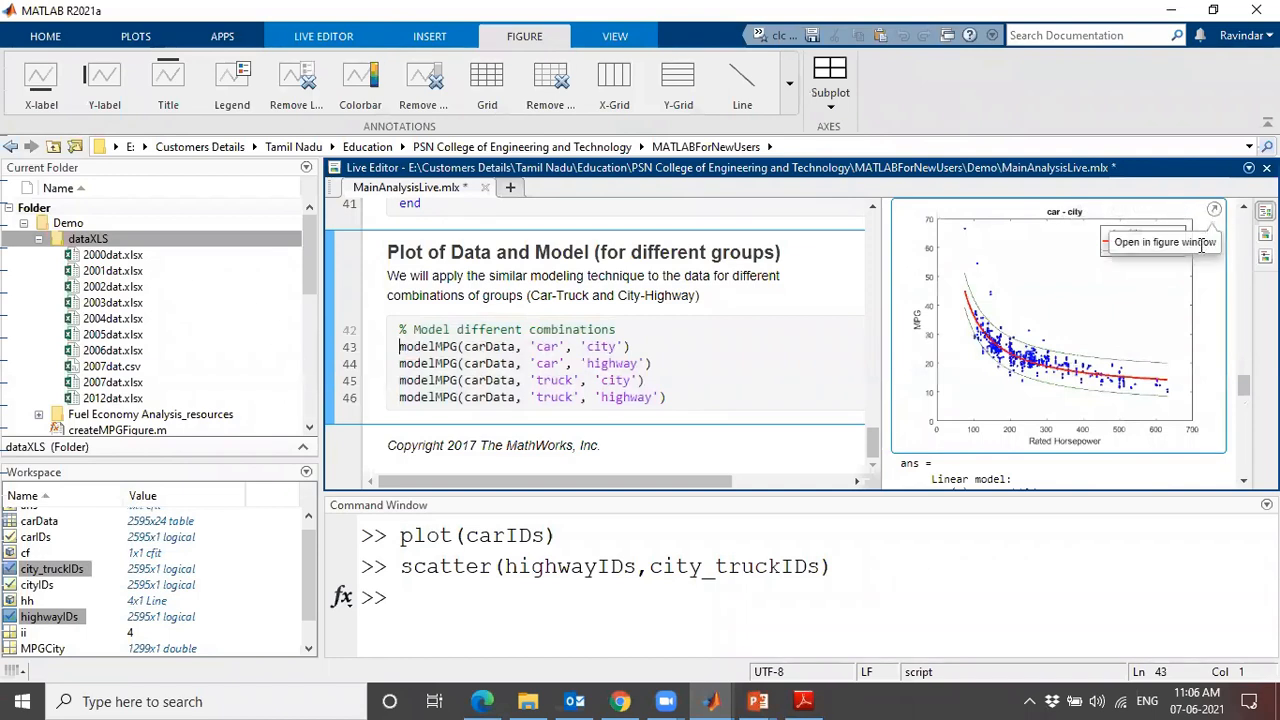
left_click(1214, 209)
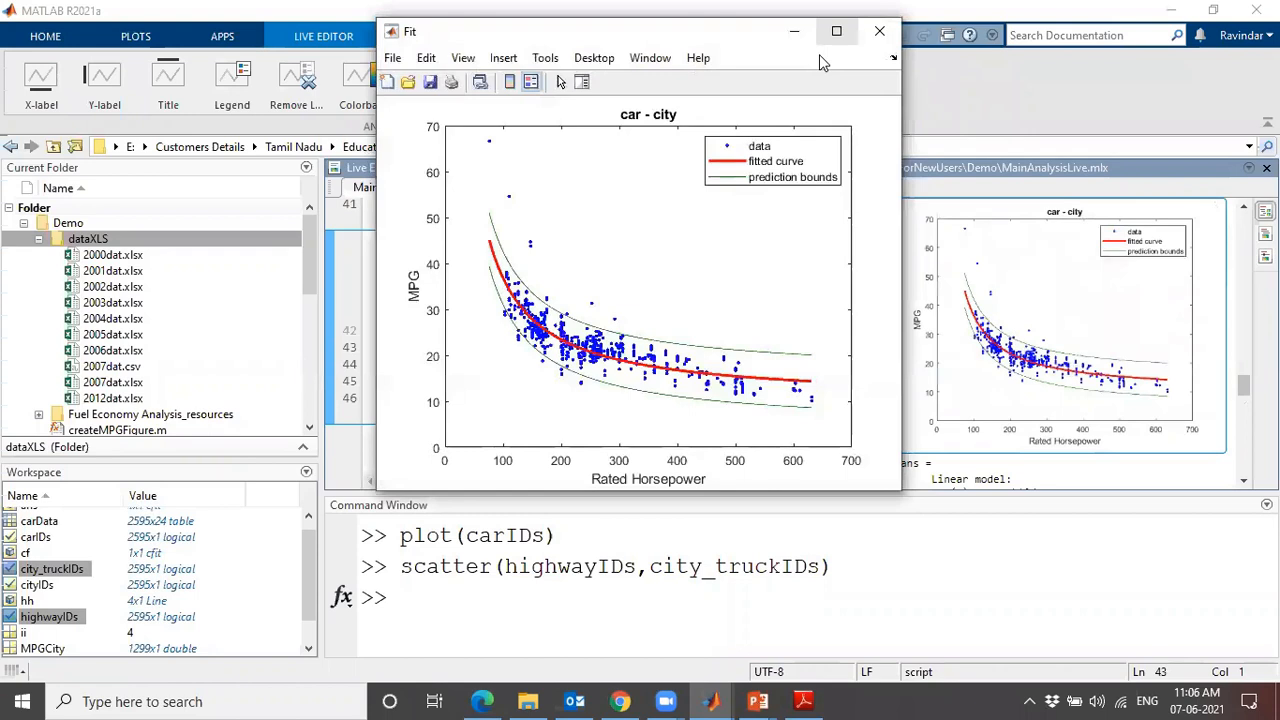
left_click(836, 31)
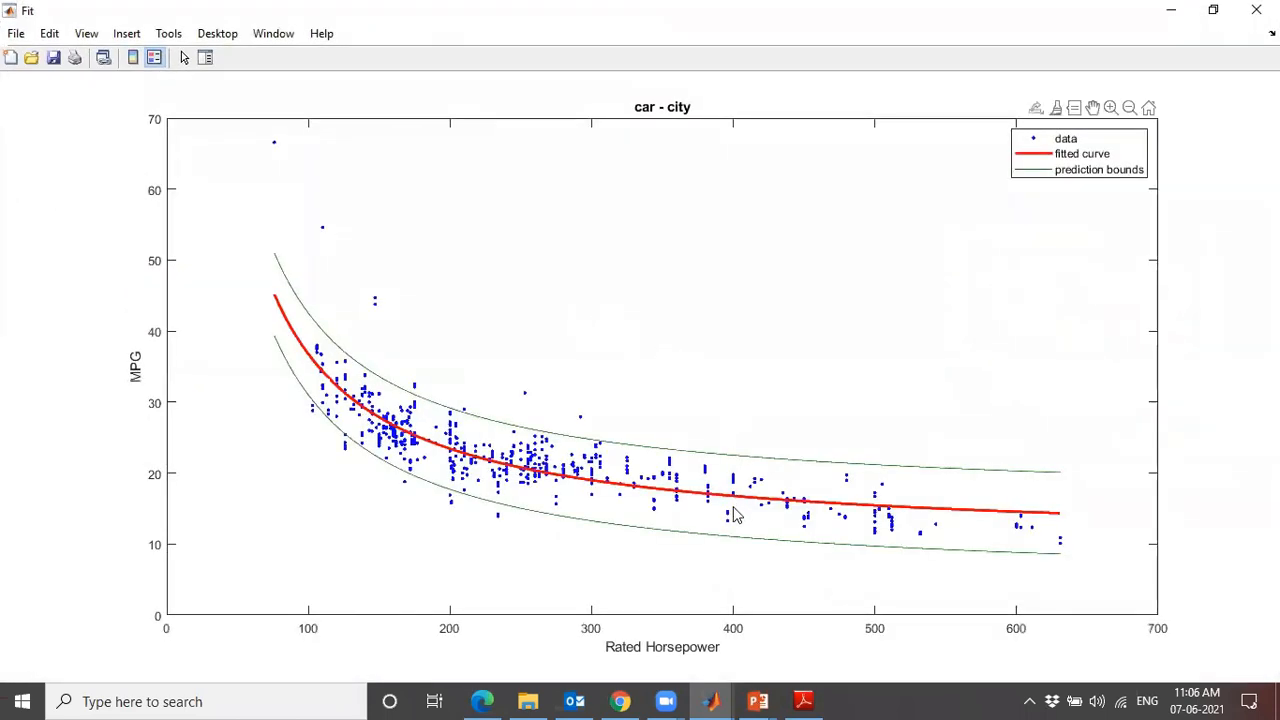
scroll(735, 515, "up", 2)
scroll(735, 514, "up", 3)
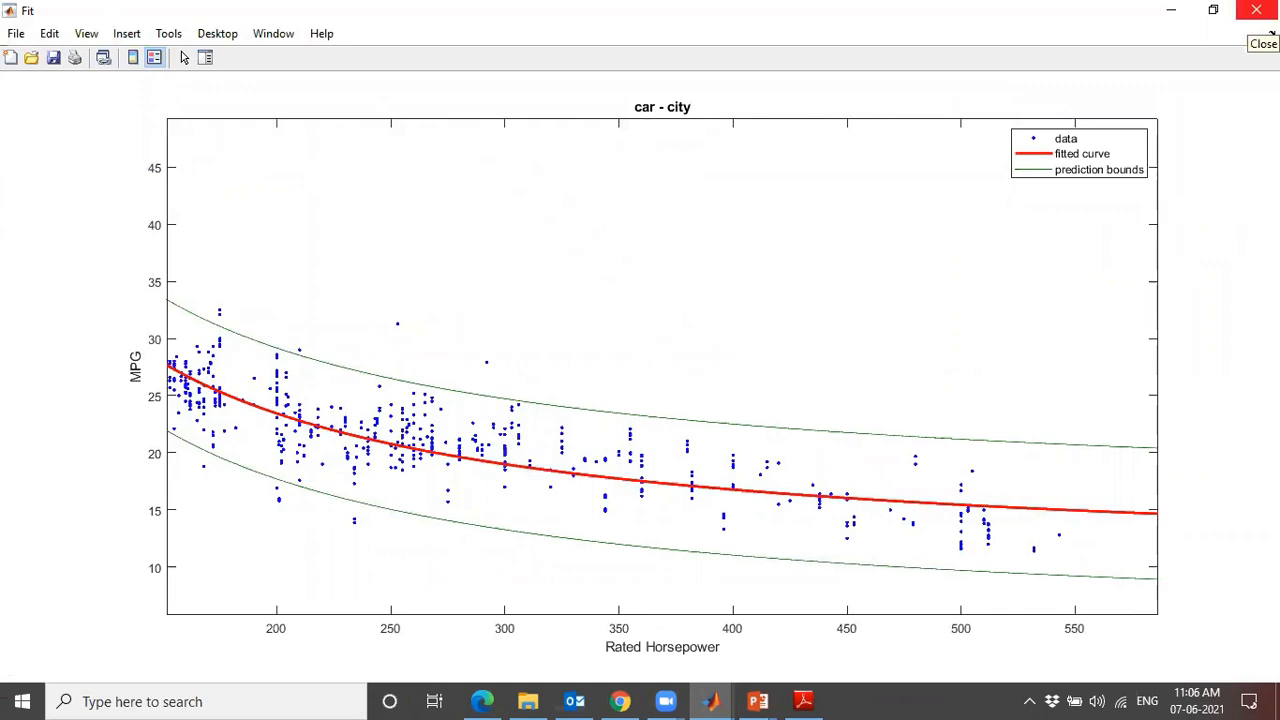
left_click(1213, 10)
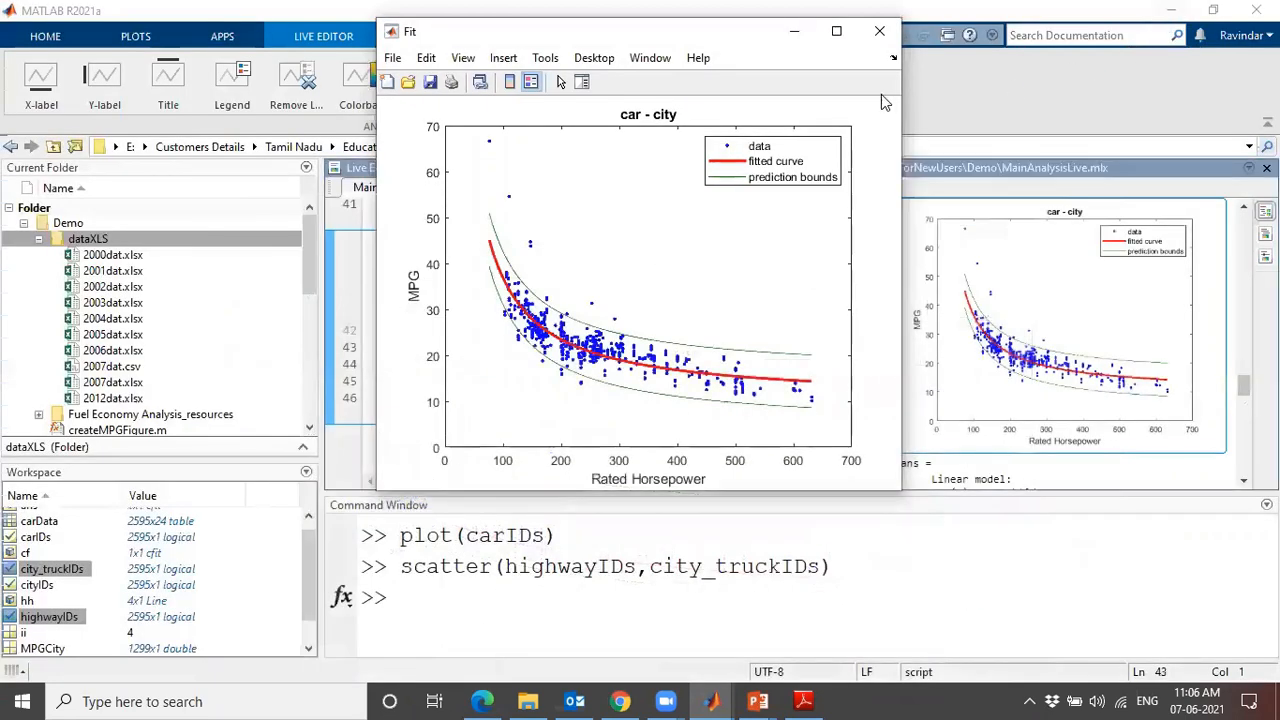
left_click(879, 31)
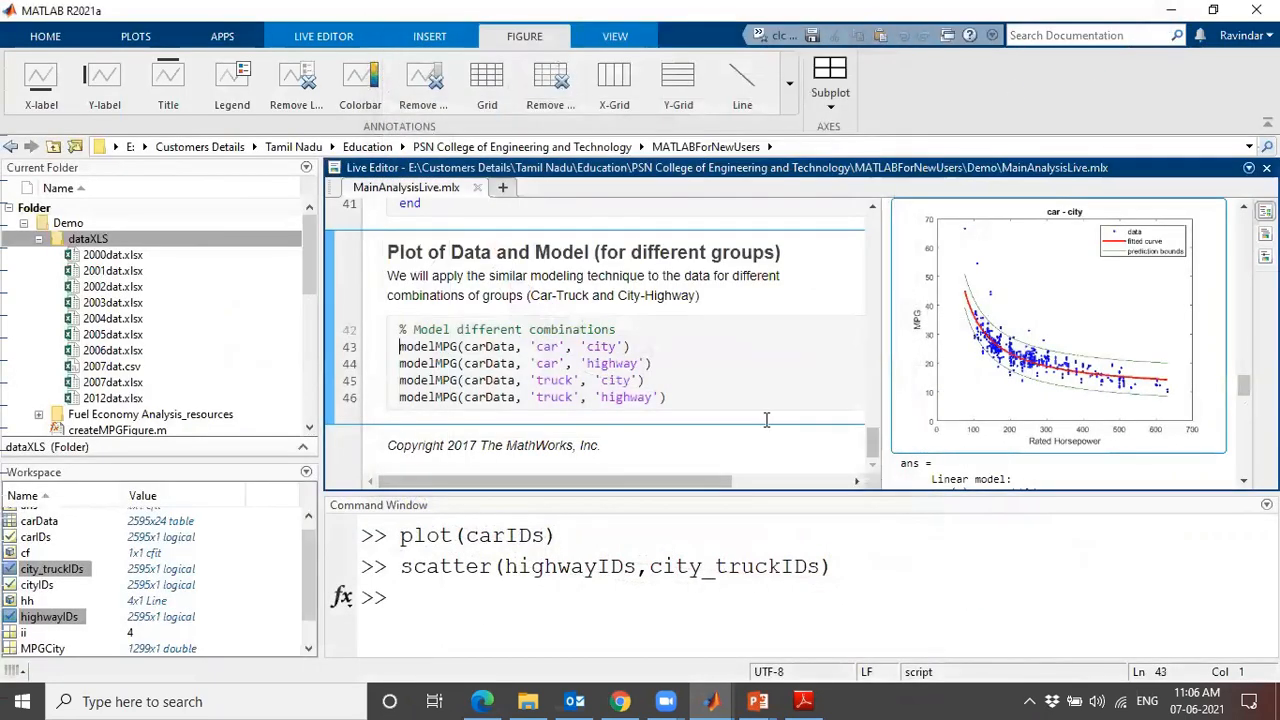
Return to the start of the live script and select the year 2007 in the importYearXLS call.
left_click_drag(870, 439, 873, 225)
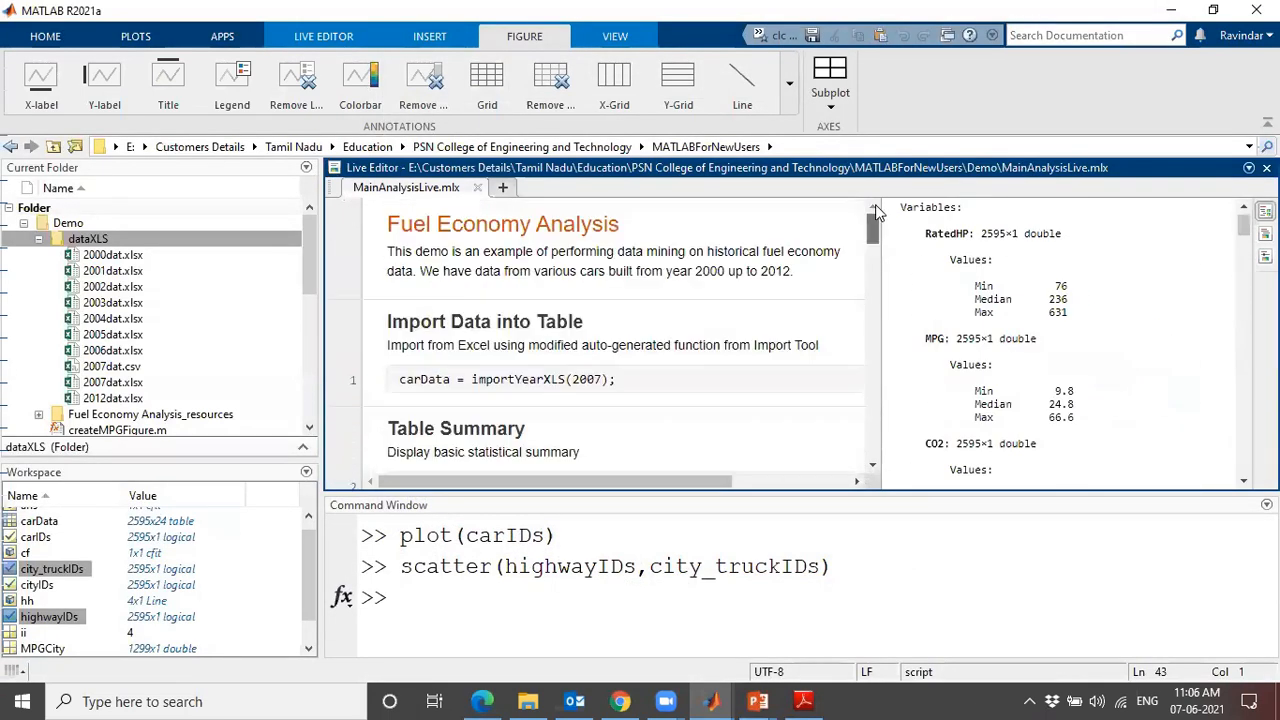
double_click(601, 379)
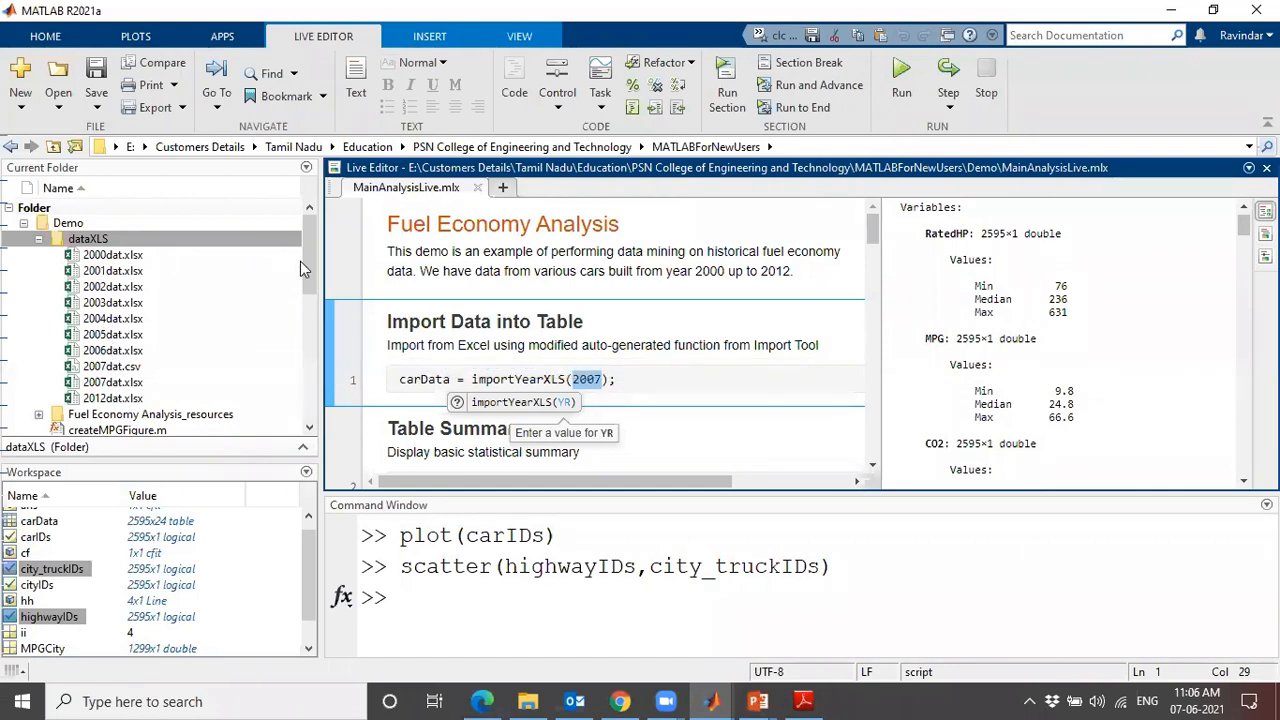
Plot the workspace variable highwayIDs as a bar chart, and close the figure.
left_click_drag(311, 540, 298, 611)
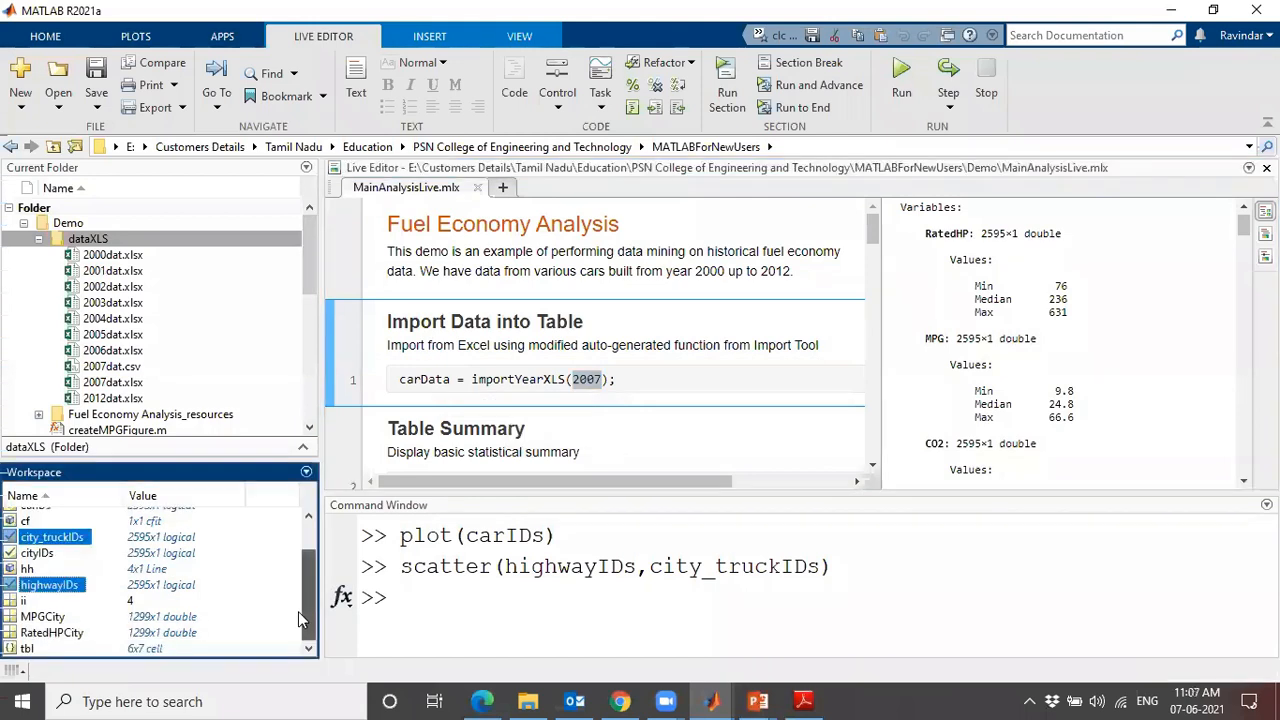
left_click(58, 618)
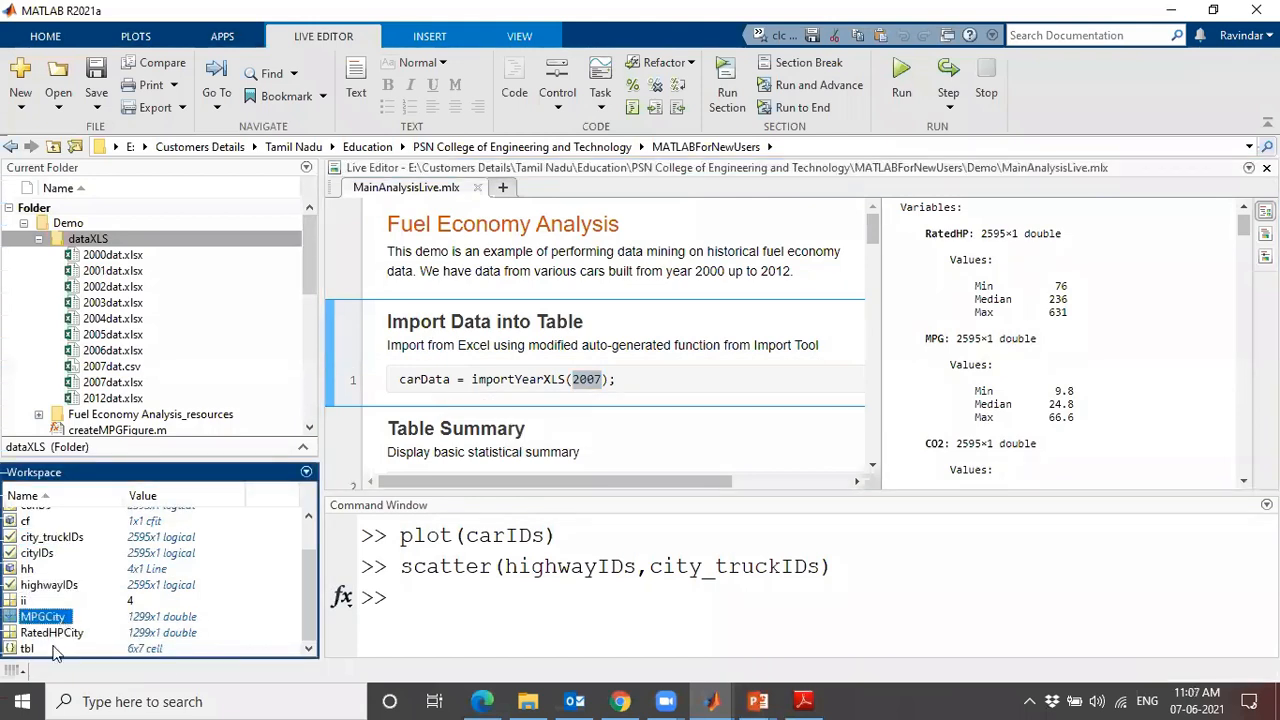
left_click(475, 595)
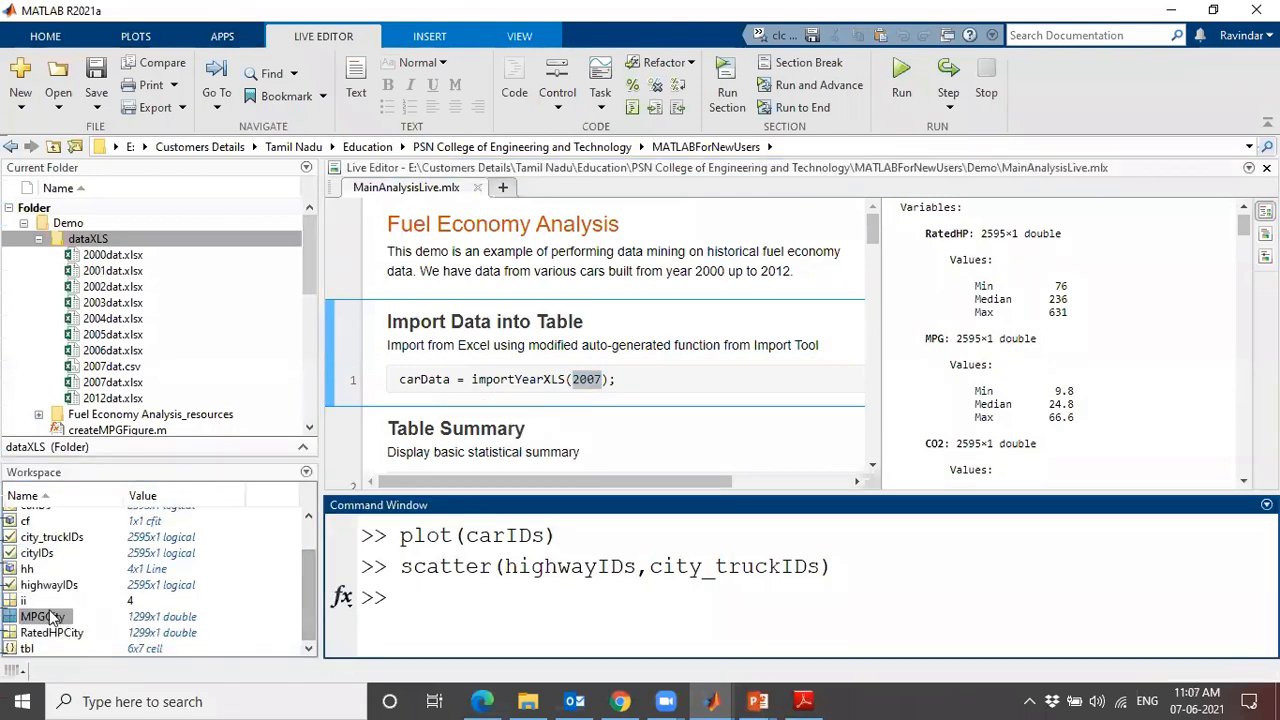
left_click(222, 36)
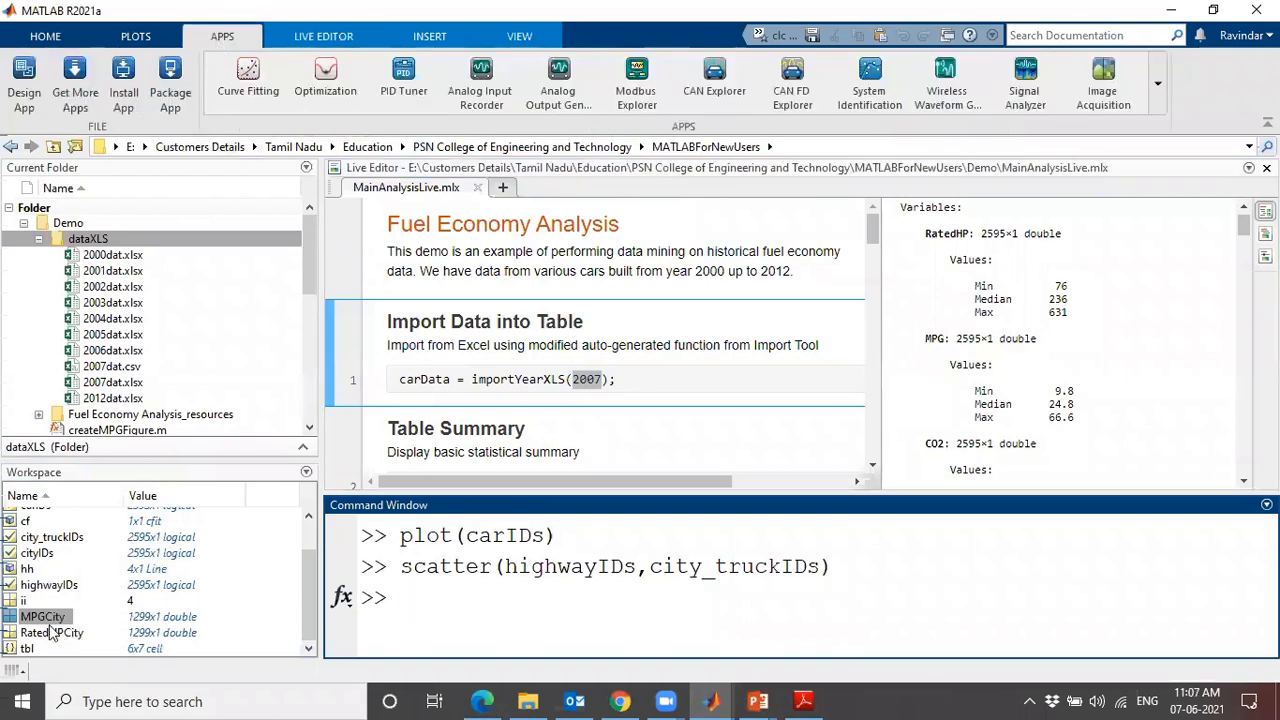
left_click(136, 36)
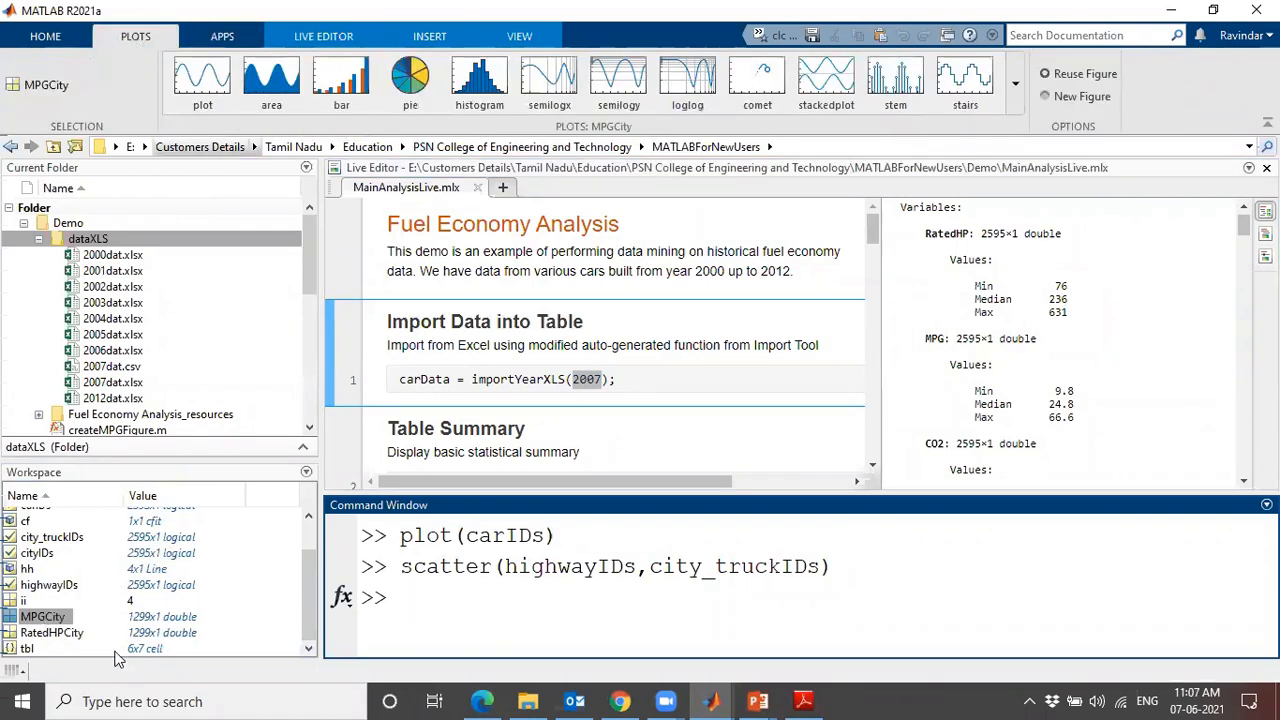
left_click(47, 588)
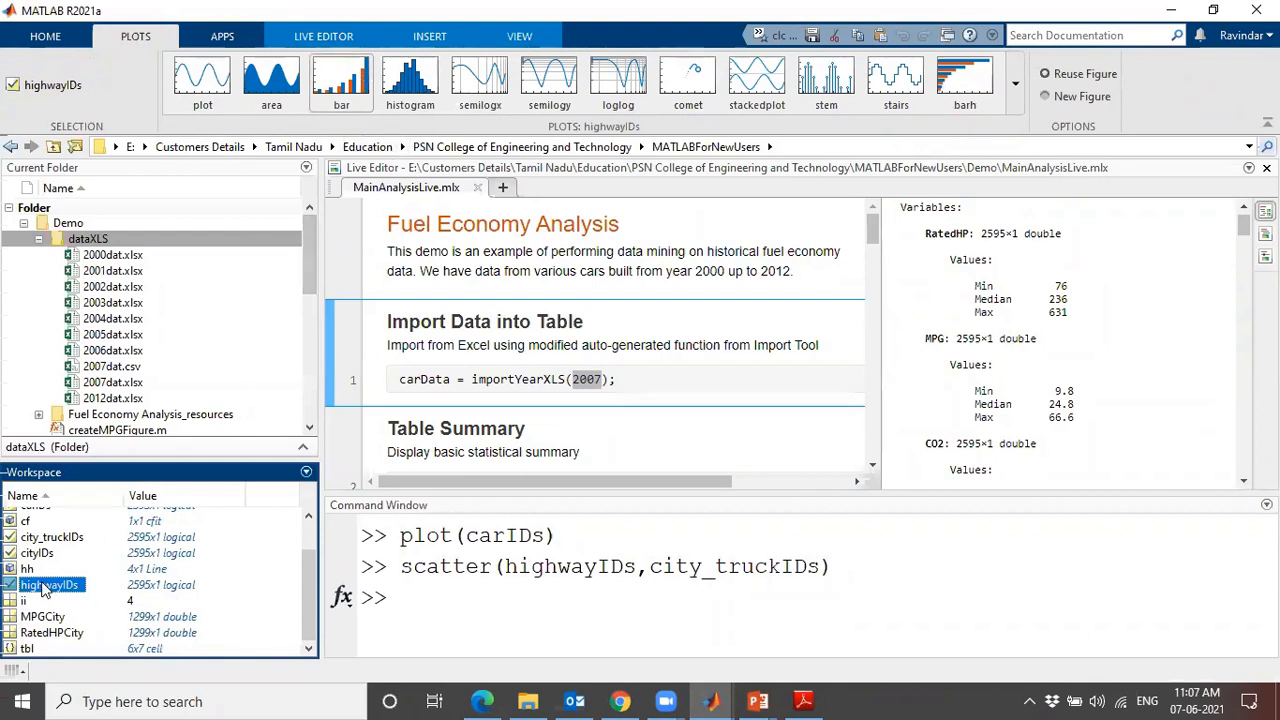
left_click(341, 82)
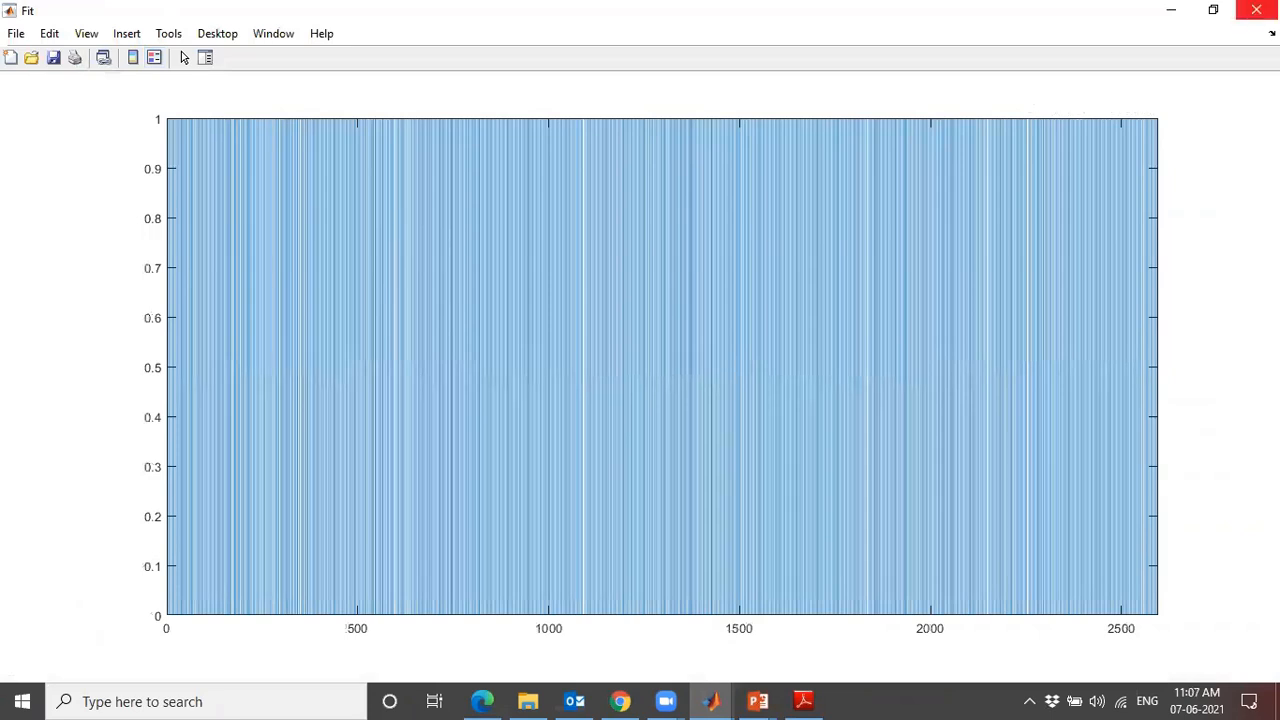
left_click(1256, 10)
Switch to the PowerPoint slide show and advance to the Demo Summary: Fuel Economy Analysis slide.
left_click_drag(306, 580, 307, 527)
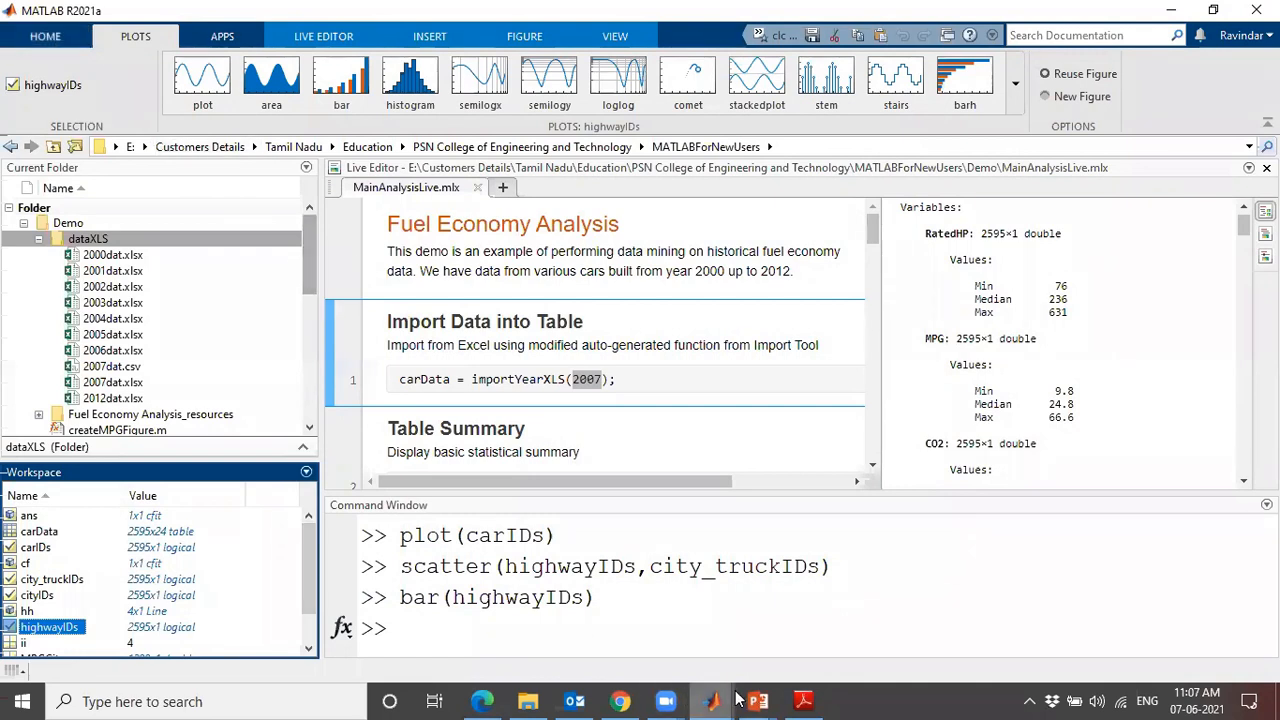
mouse_move(758, 699)
left_click(818, 636)
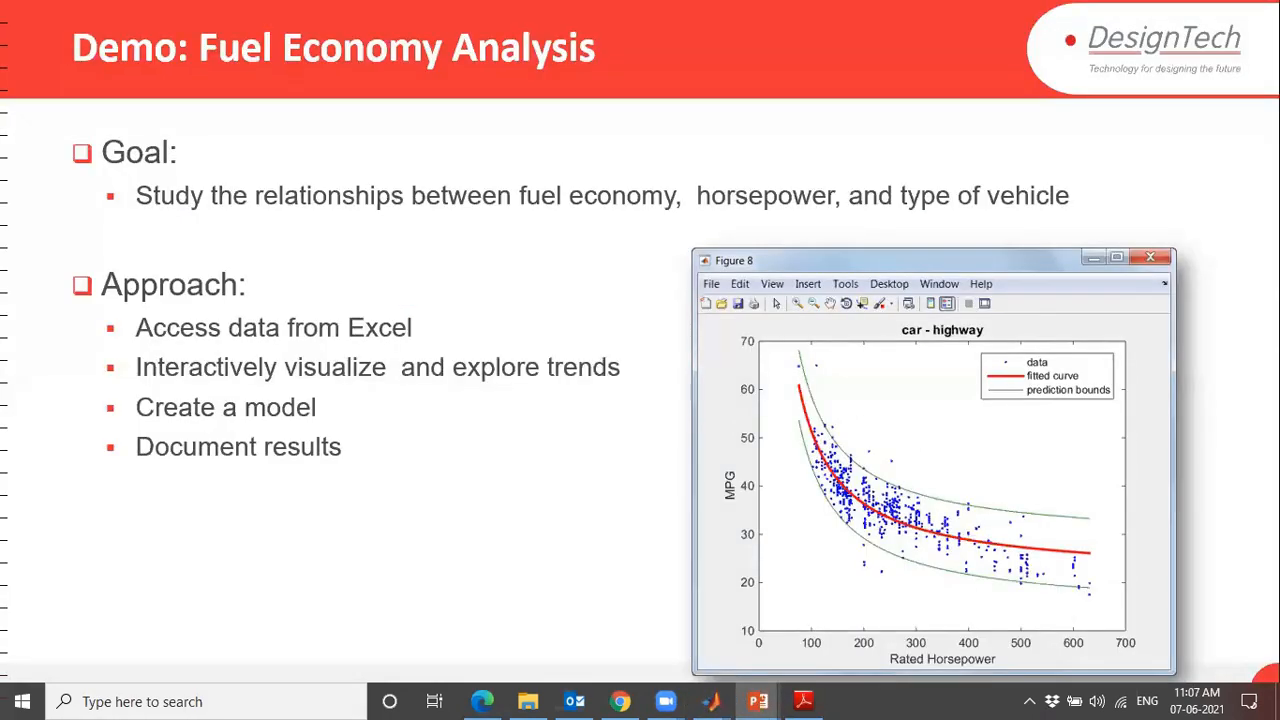
key("Right")
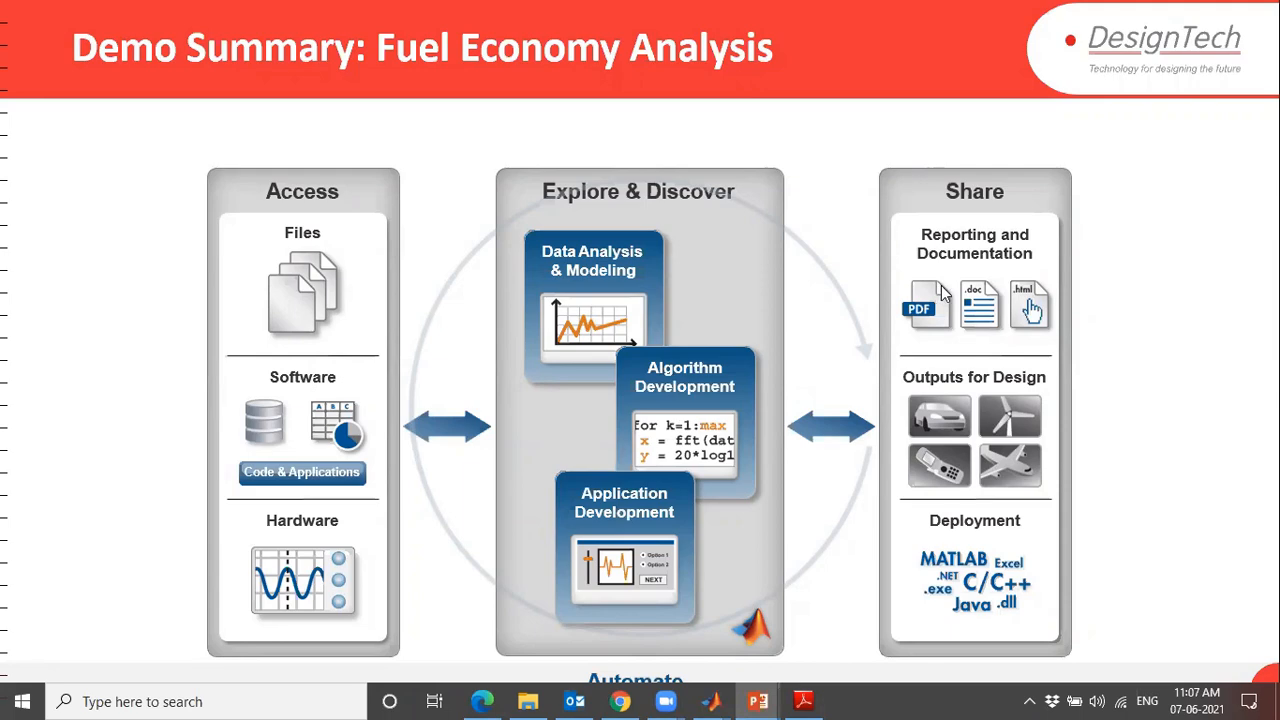
Switch back to the main MATLAB window and clear all output of the MainAnalysisLive.mlx live script.
left_click(434, 701)
left_click(711, 701)
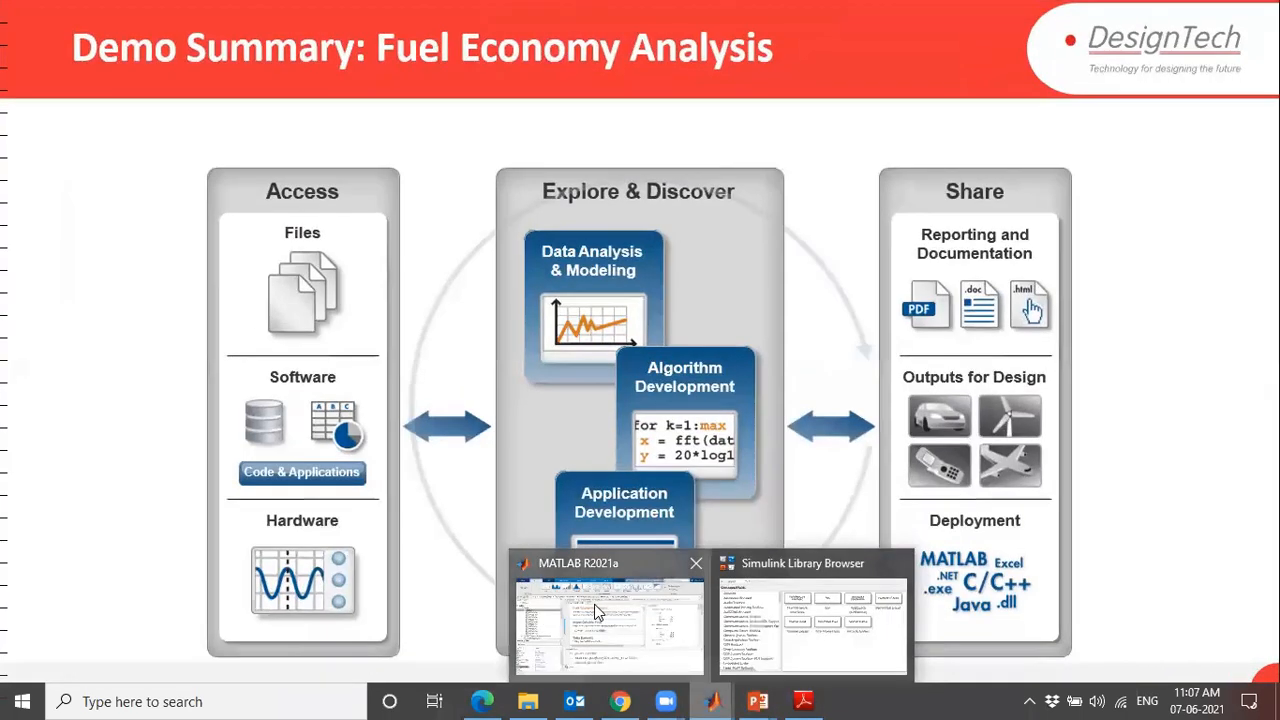
left_click(597, 612)
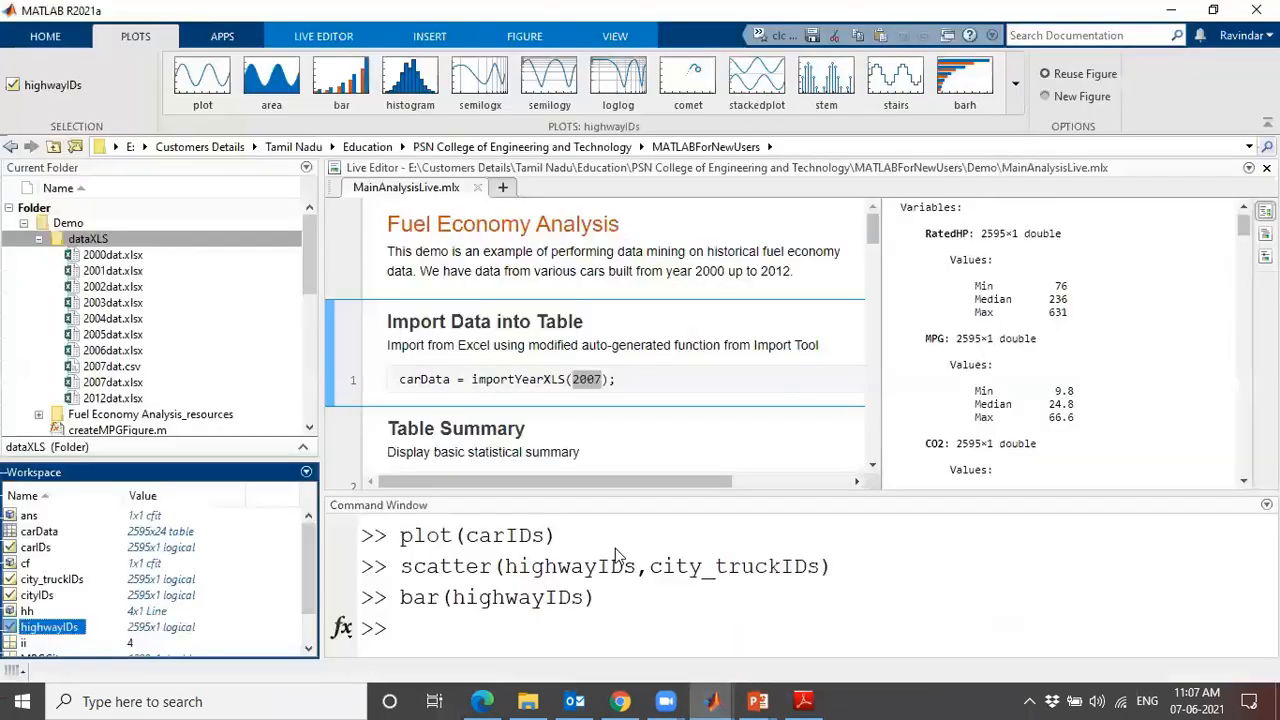
right_click(618, 397)
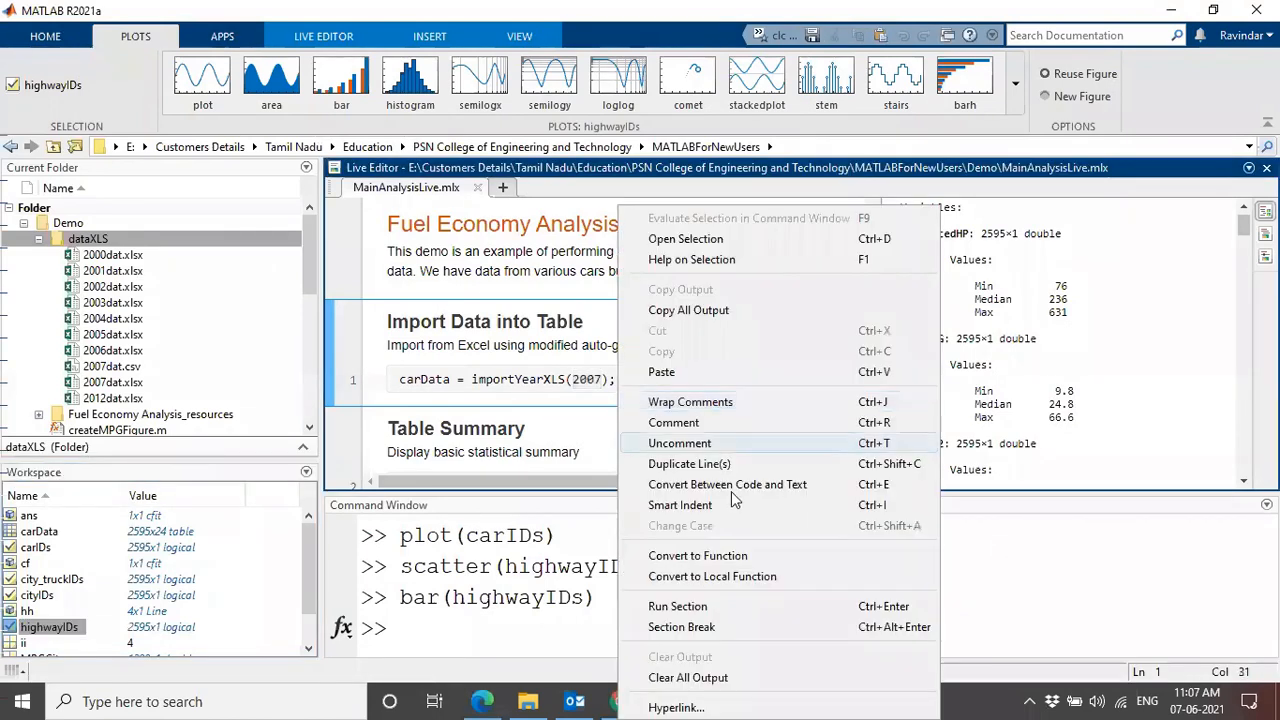
left_click(686, 677)
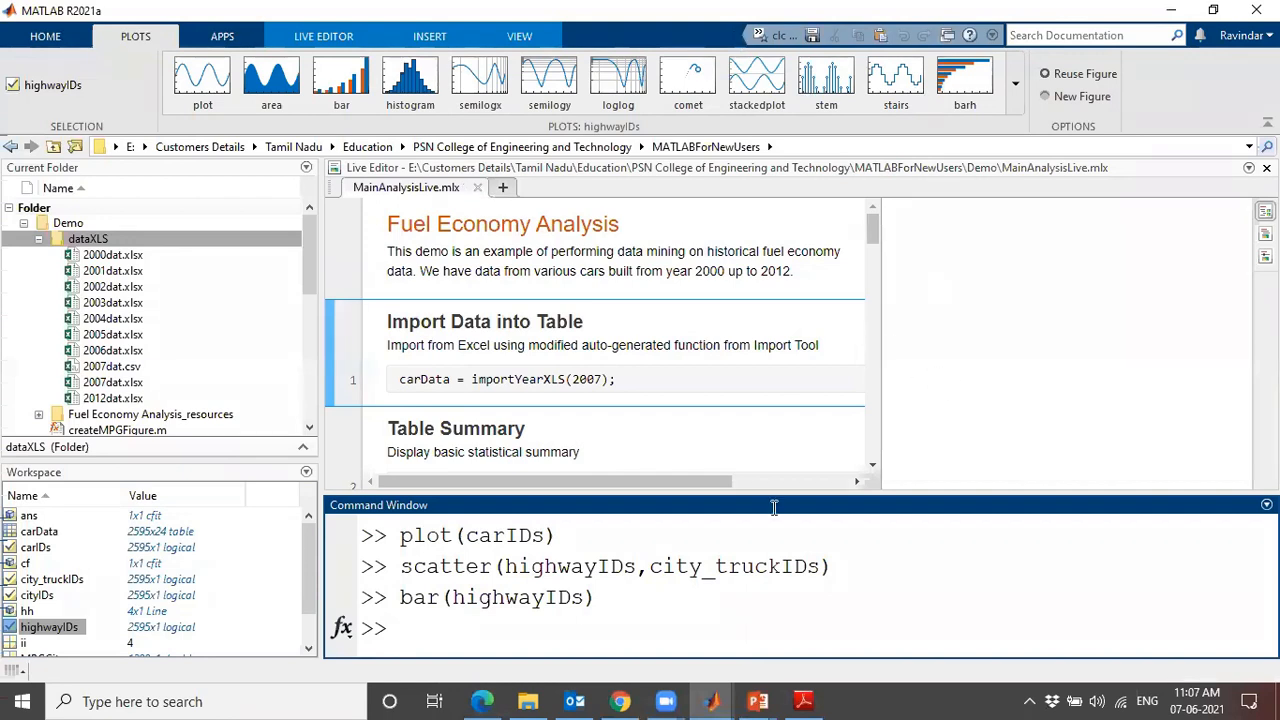
Clear the Command Window and all workspace variables with the saved clc favorite, and show the Home tools.
left_click(782, 37)
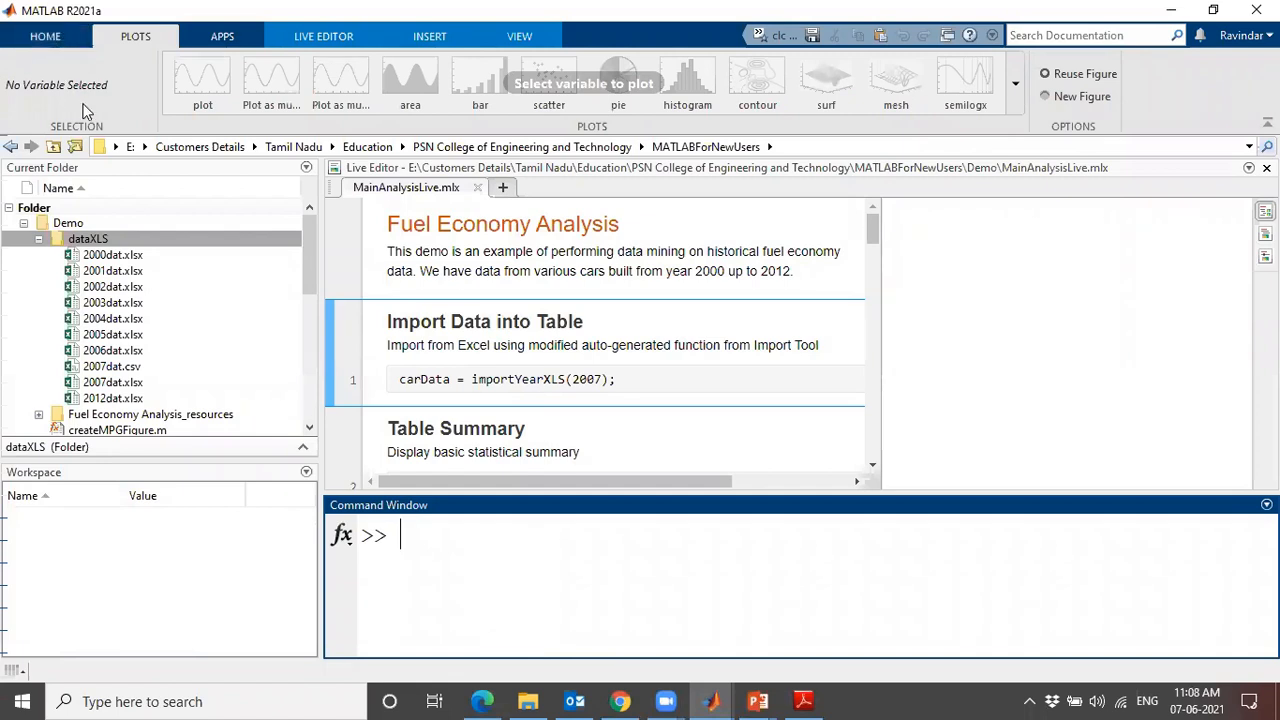
left_click(413, 582)
left_click(47, 36)
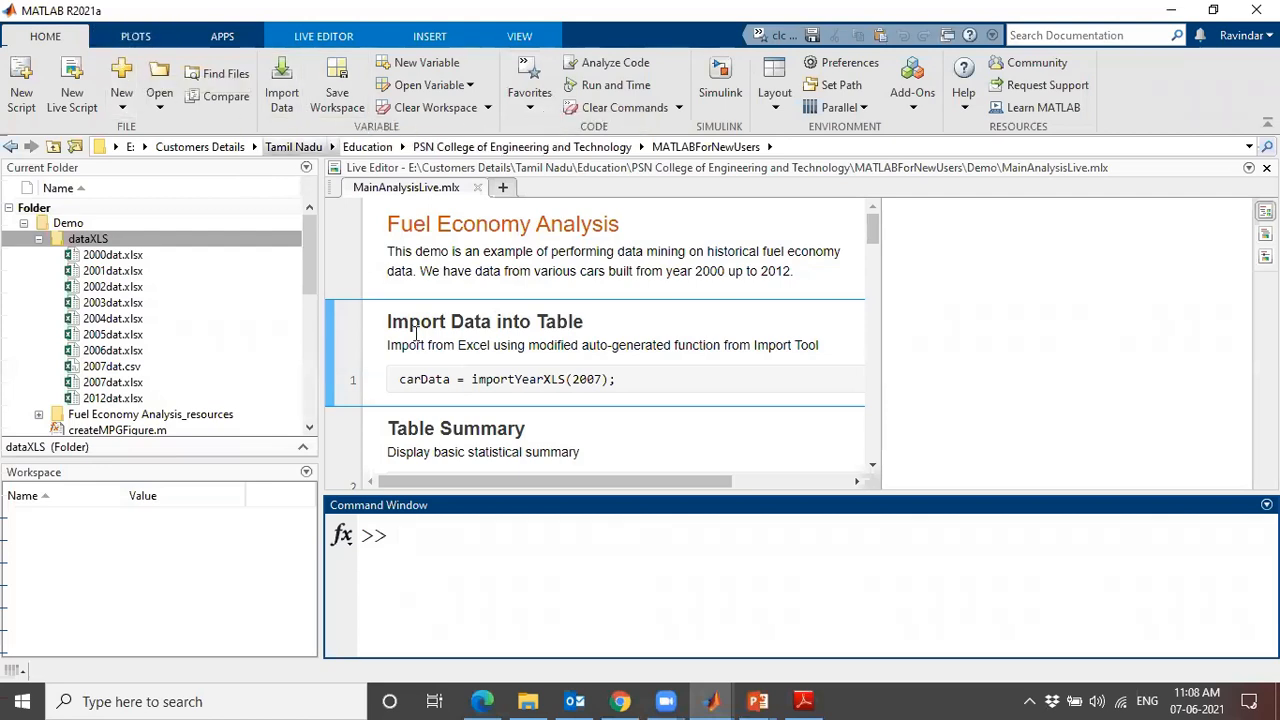
Run the entire MainAnalysisLive.mlx live script.
left_click(355, 36)
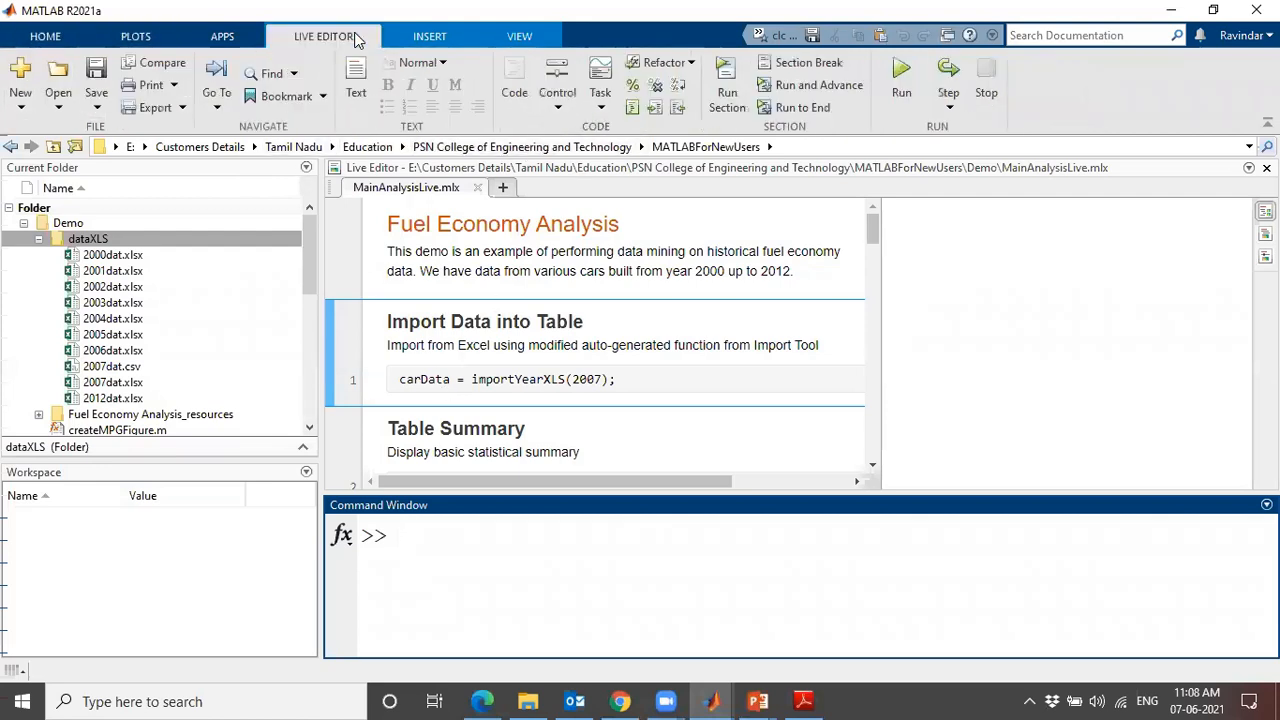
left_click(542, 38)
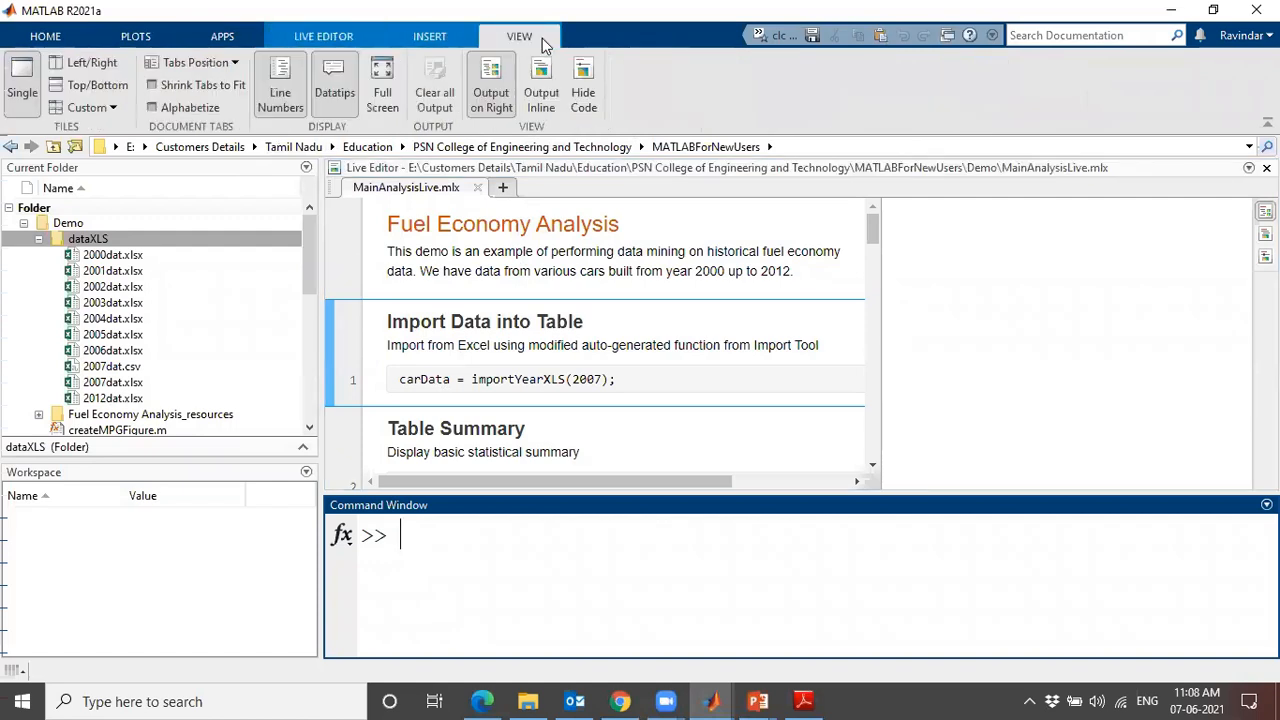
left_click(431, 38)
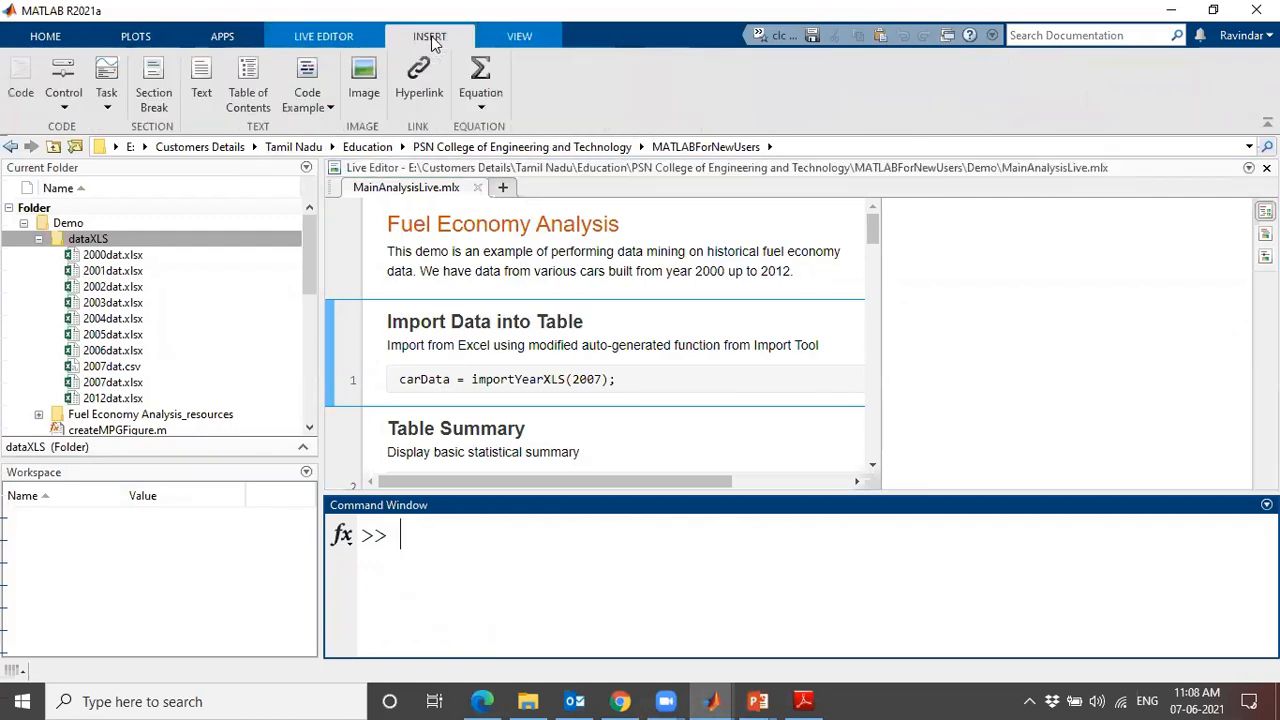
left_click(345, 38)
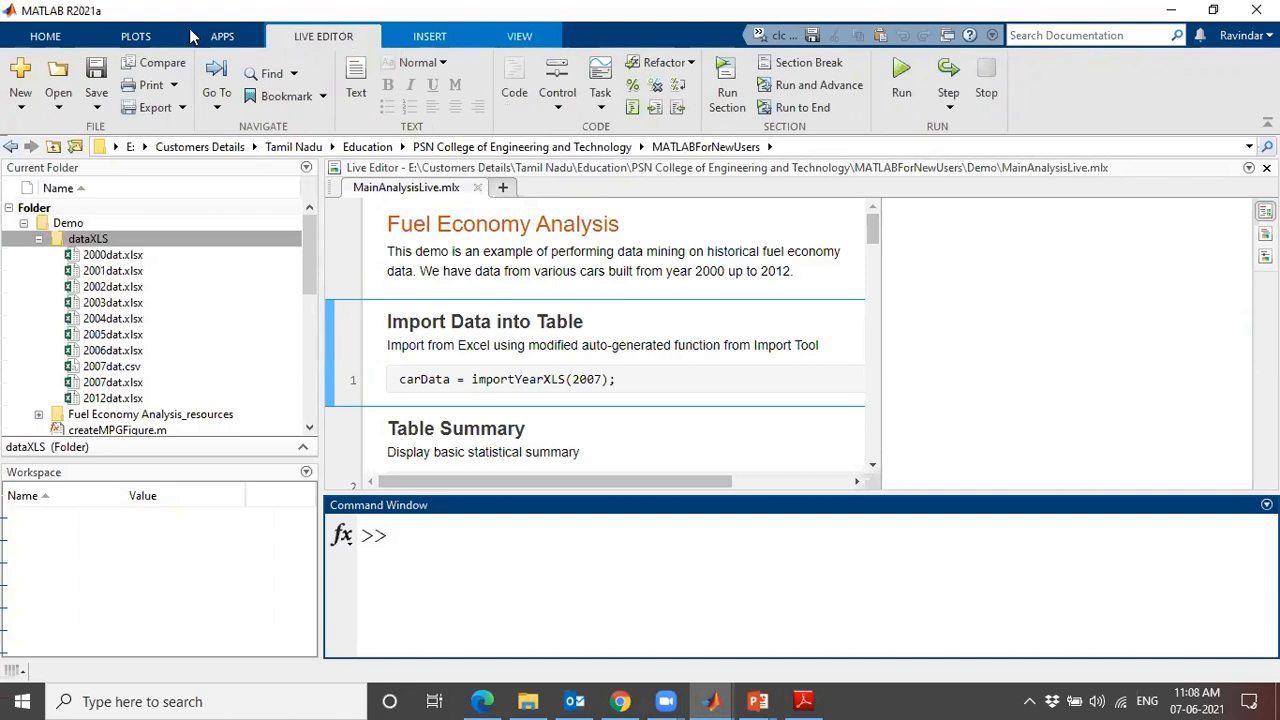
left_click(172, 86)
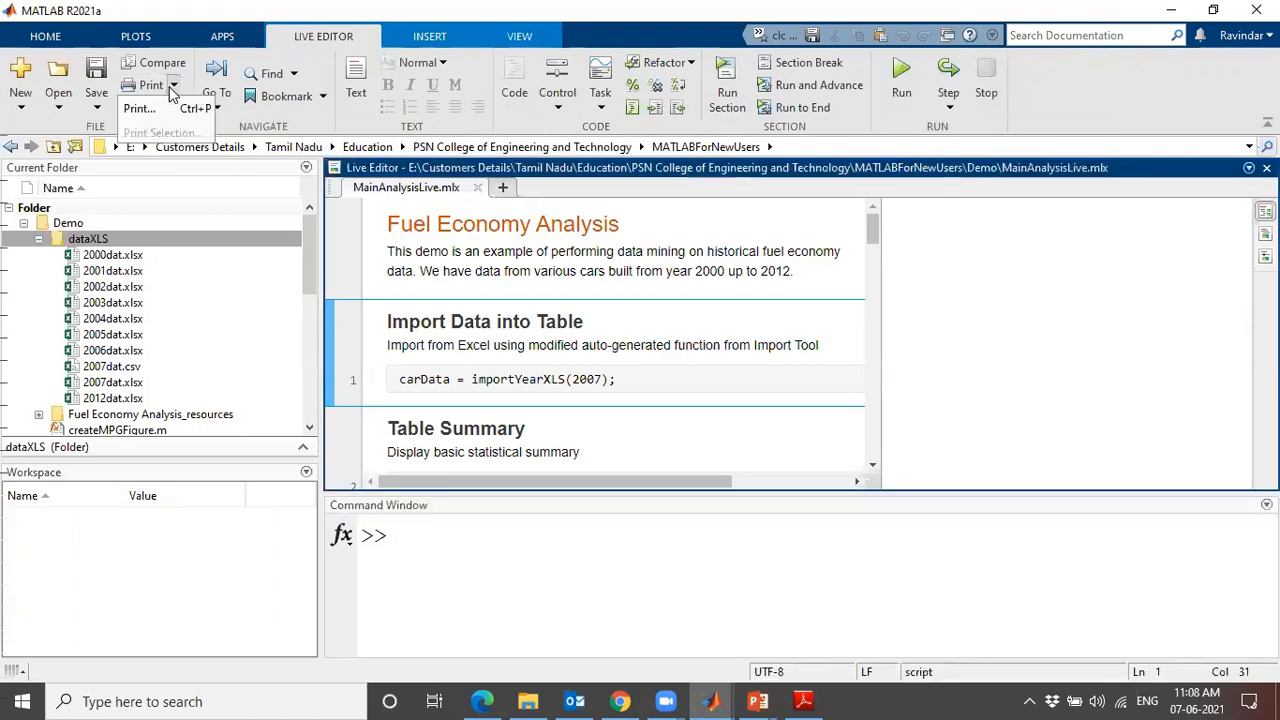
left_click(901, 68)
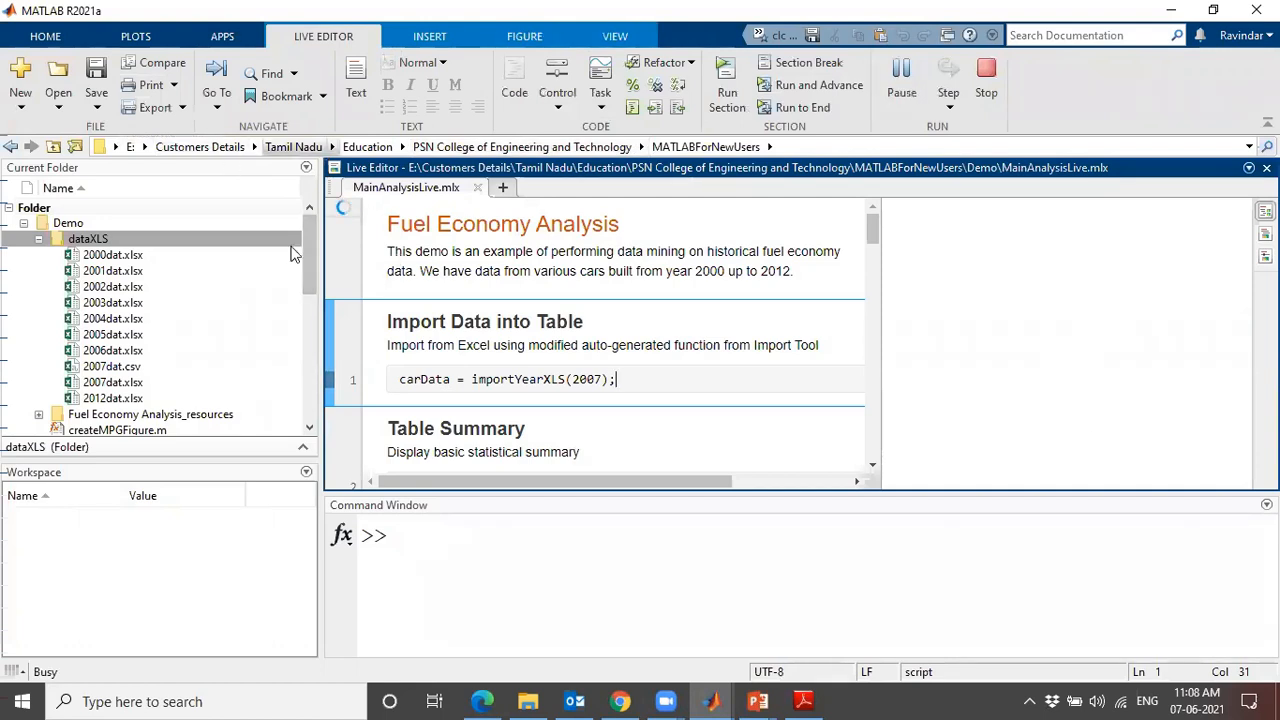
Check the export options for the live script, including PDF, Word, HTML and LaTeX, without exporting a file.
left_click(180, 110)
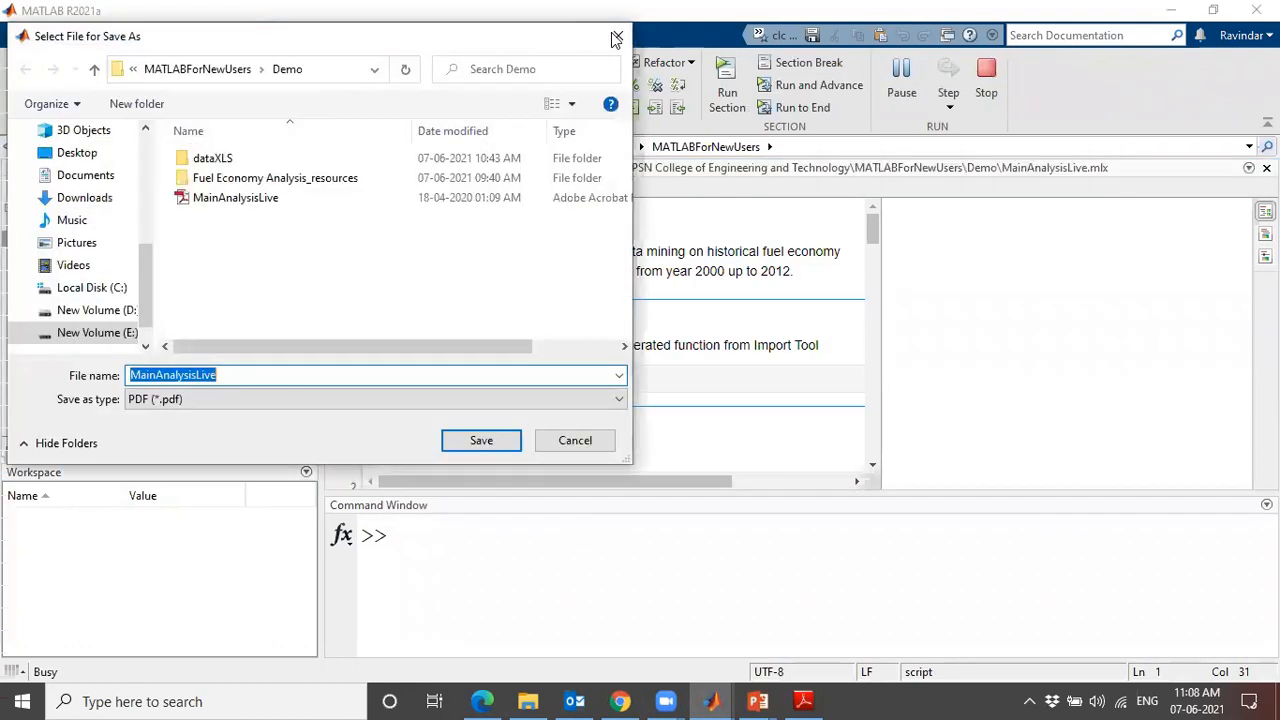
left_click(615, 39)
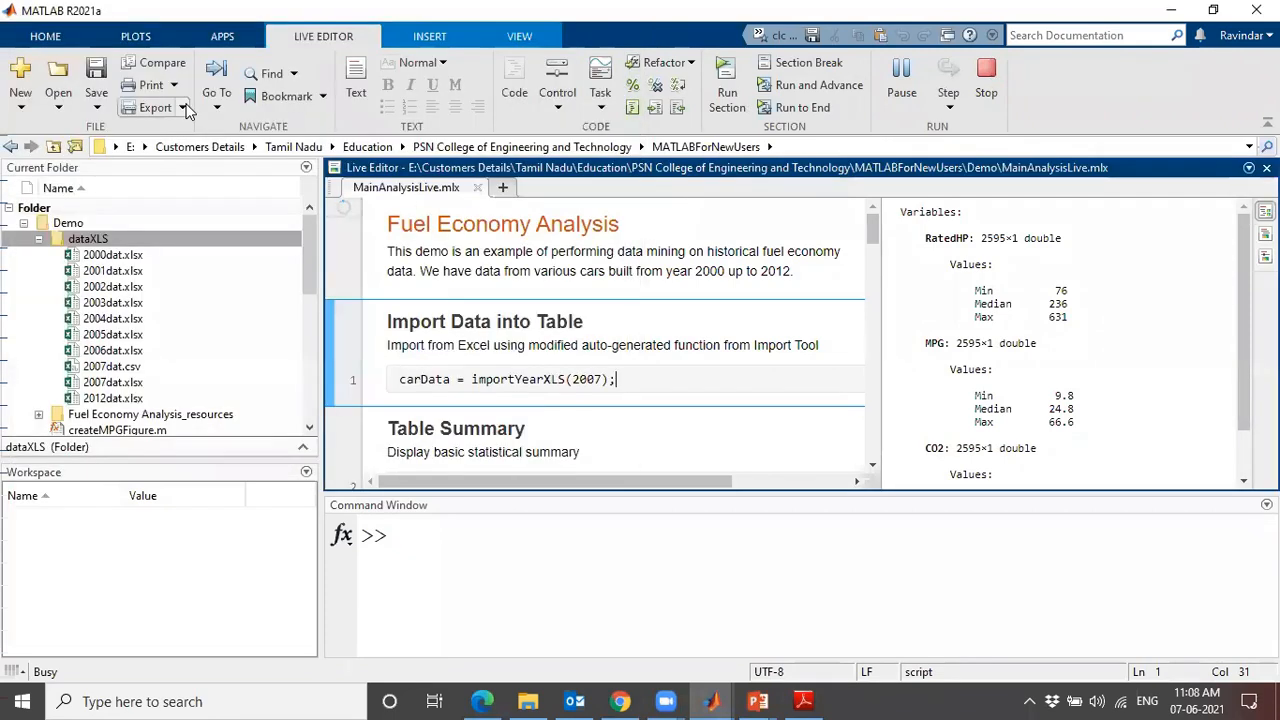
left_click(180, 108)
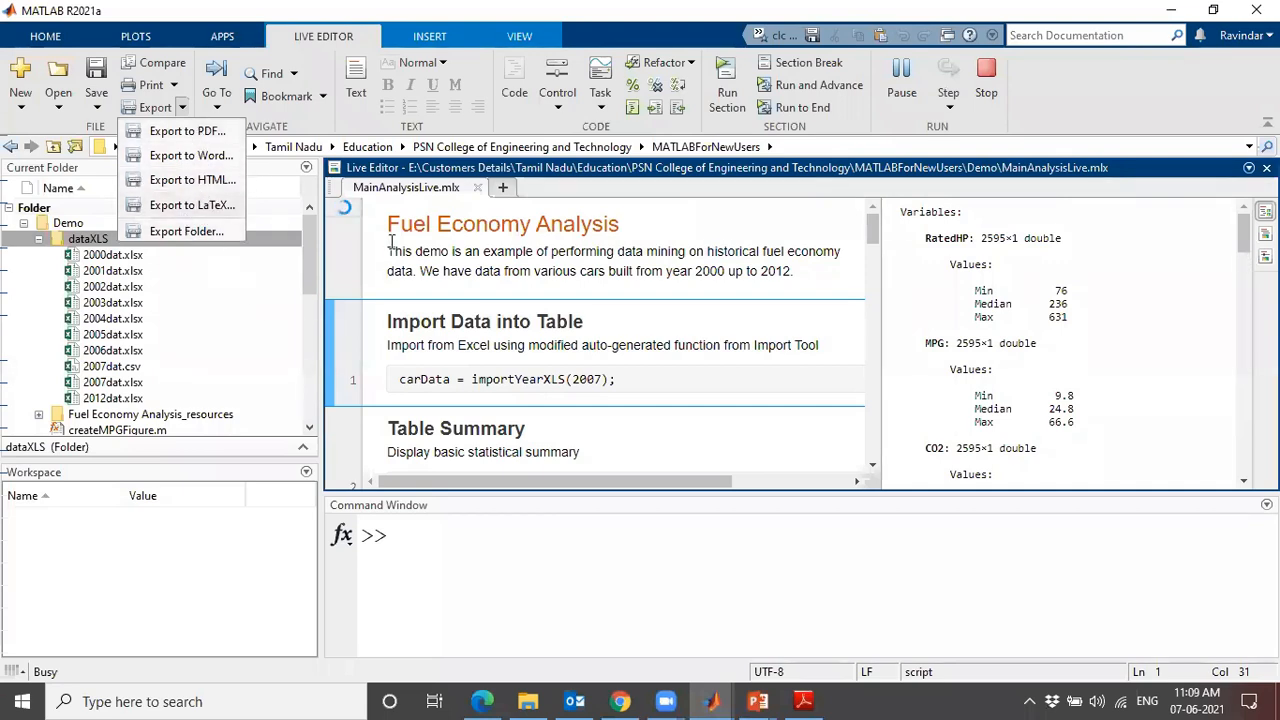
left_click(617, 349)
Switch to the PowerPoint slide Demo Summary: Fuel Economy Analysis to view its Share column, and return to the main MATLAB window.
left_click(810, 699)
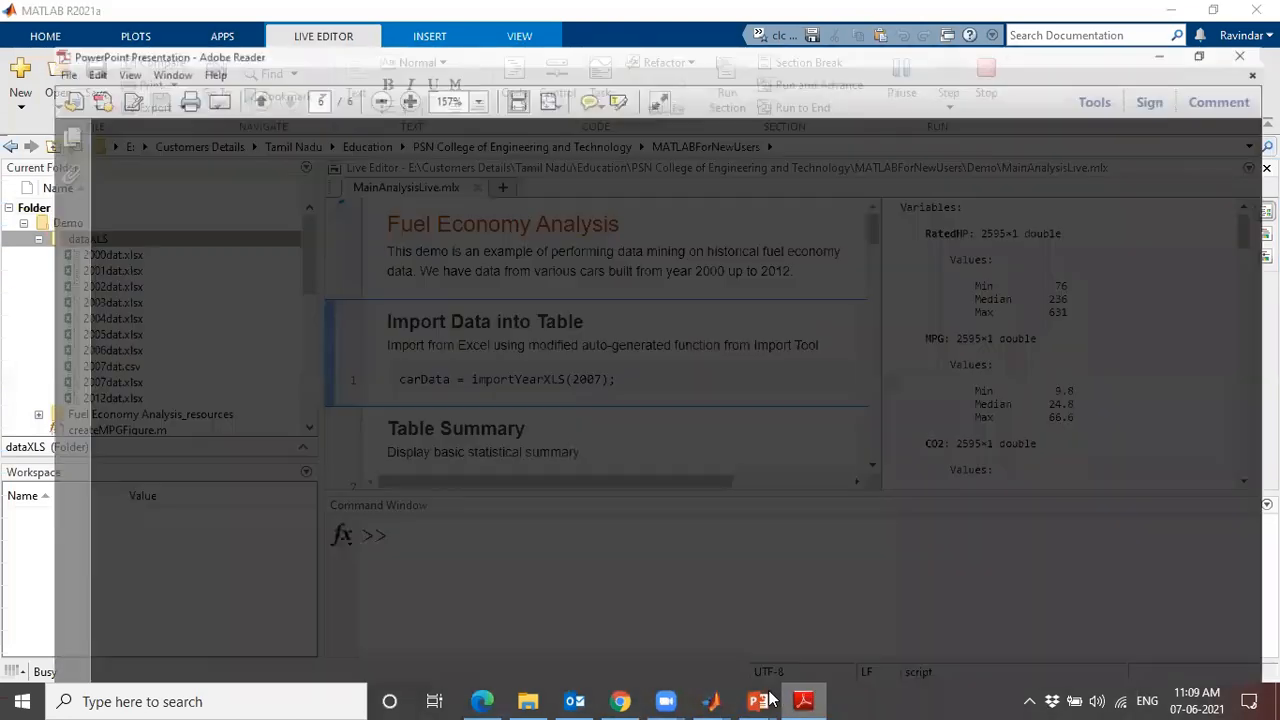
left_click(768, 701)
left_click(879, 643)
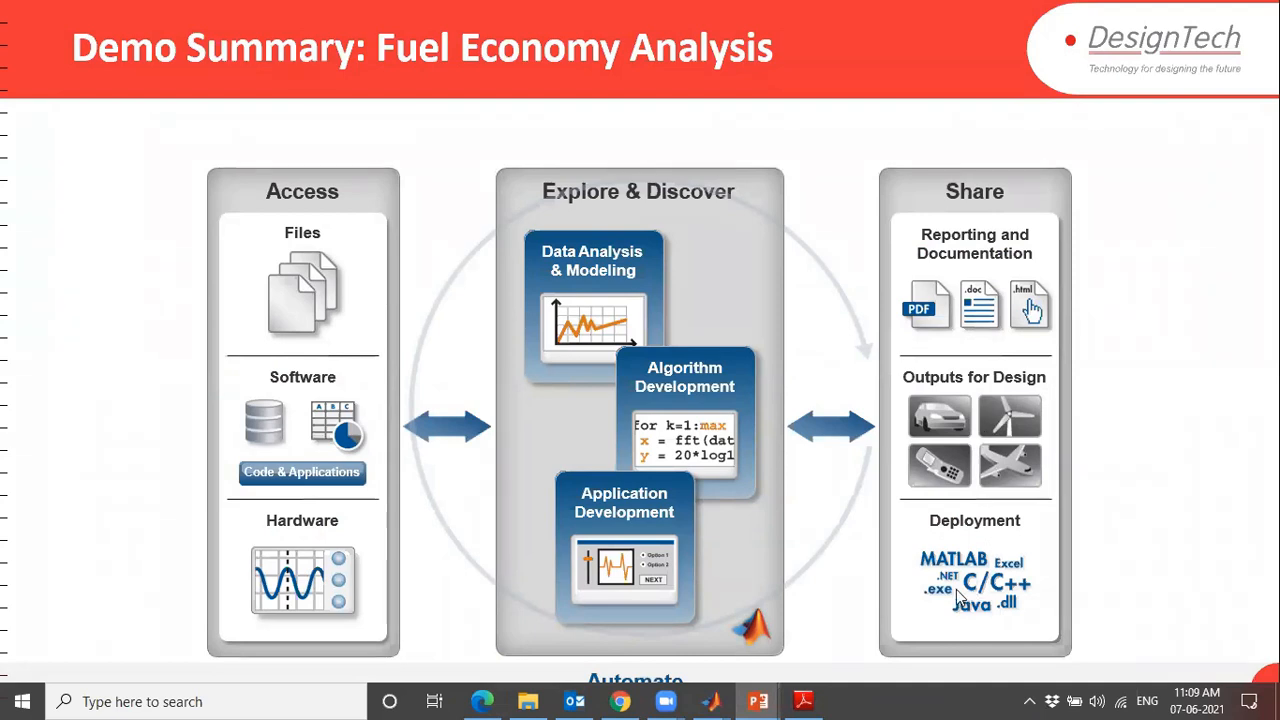
key("super")
mouse_move(711, 700)
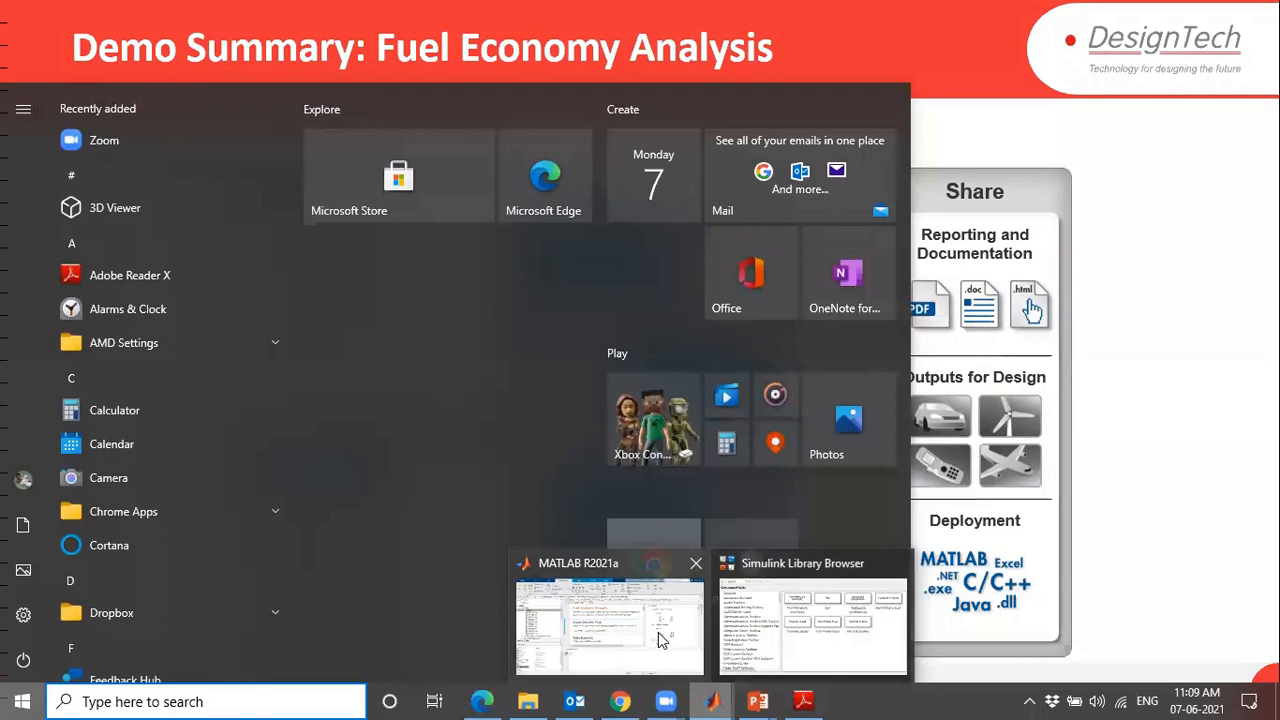
left_click(660, 640)
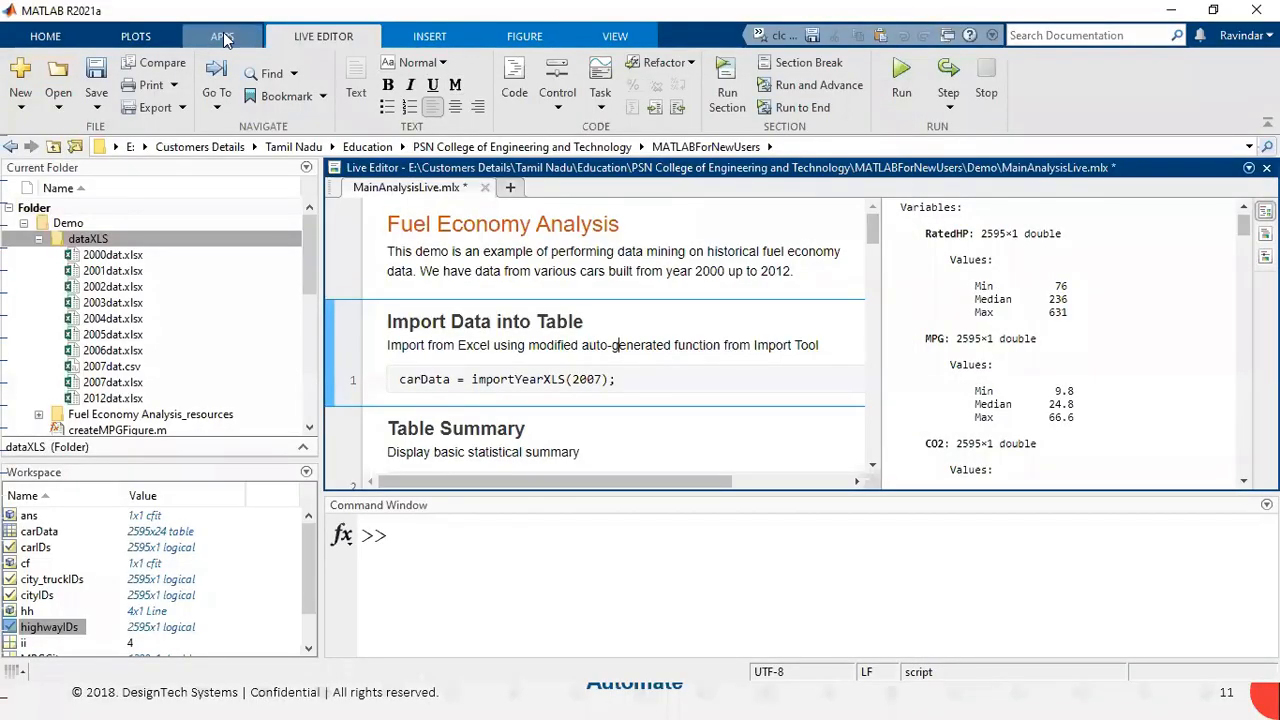
Browse the full apps gallery, examining the MATLAB Coder description and the other app categories up to the favorites.
left_click(223, 37)
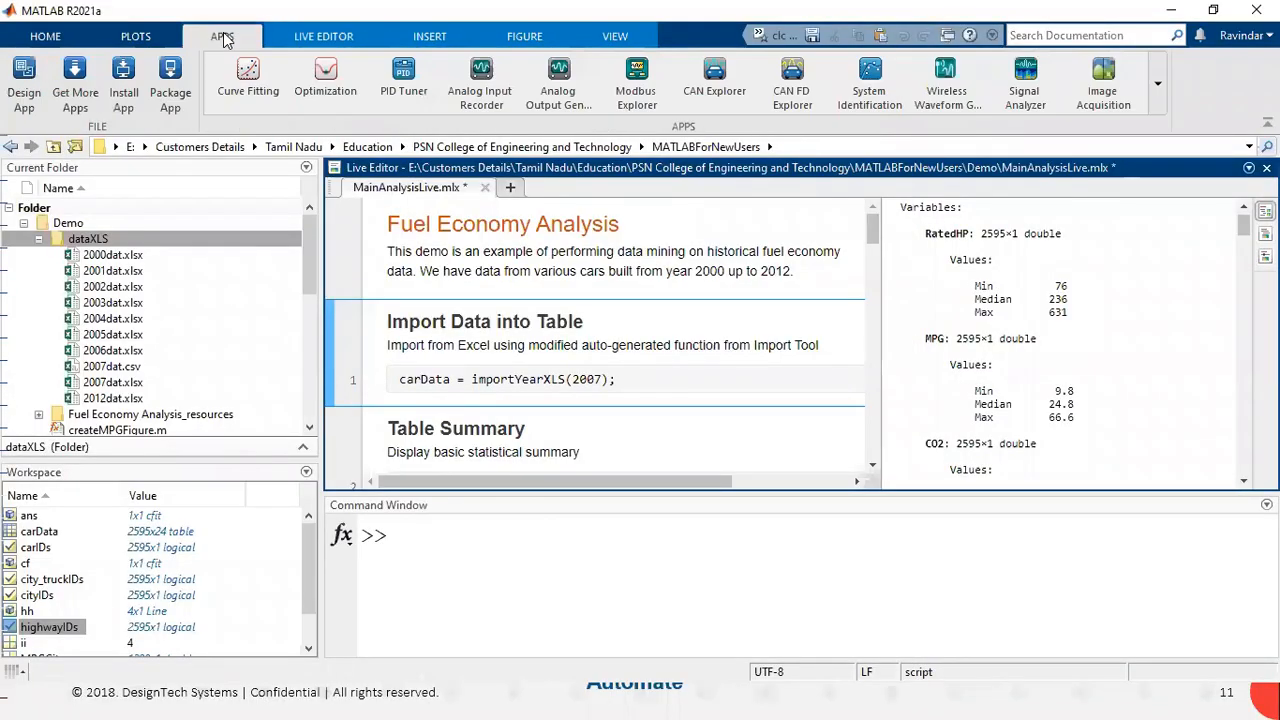
left_click(1157, 84)
scroll(1153, 480, "down", 15)
left_click_drag(1153, 484, 1157, 510)
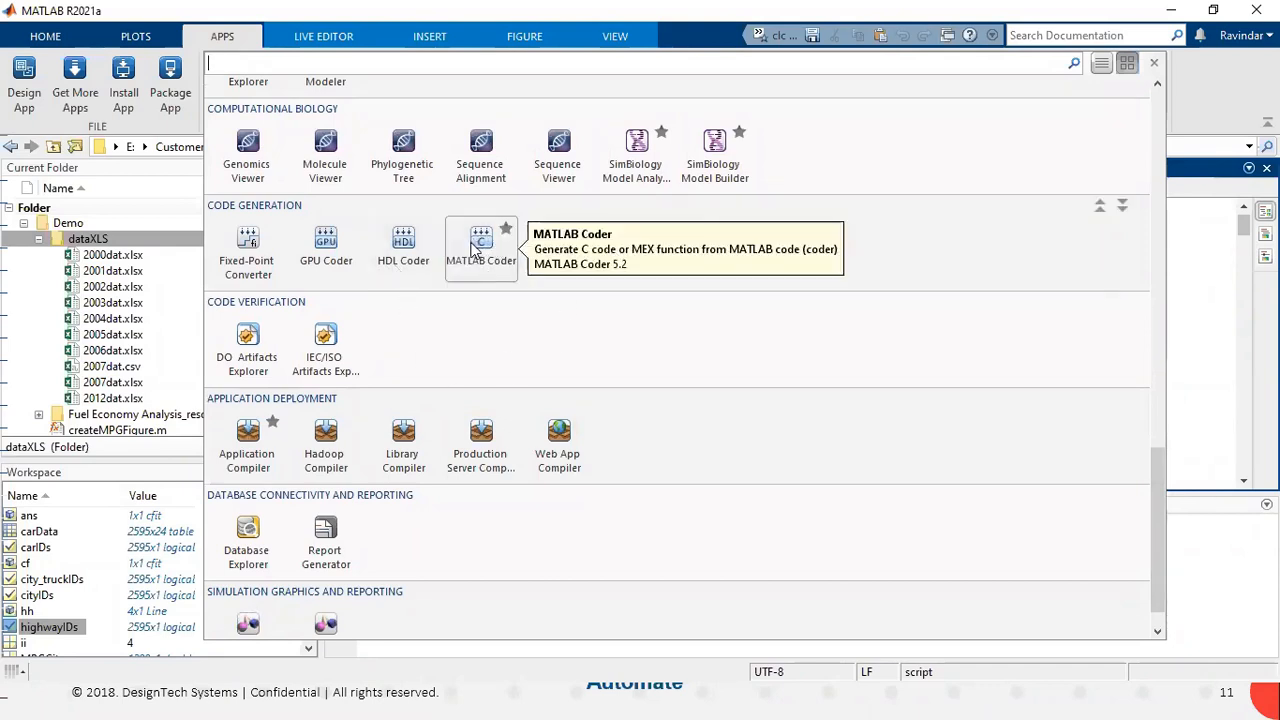
scroll(476, 250, "up", 2)
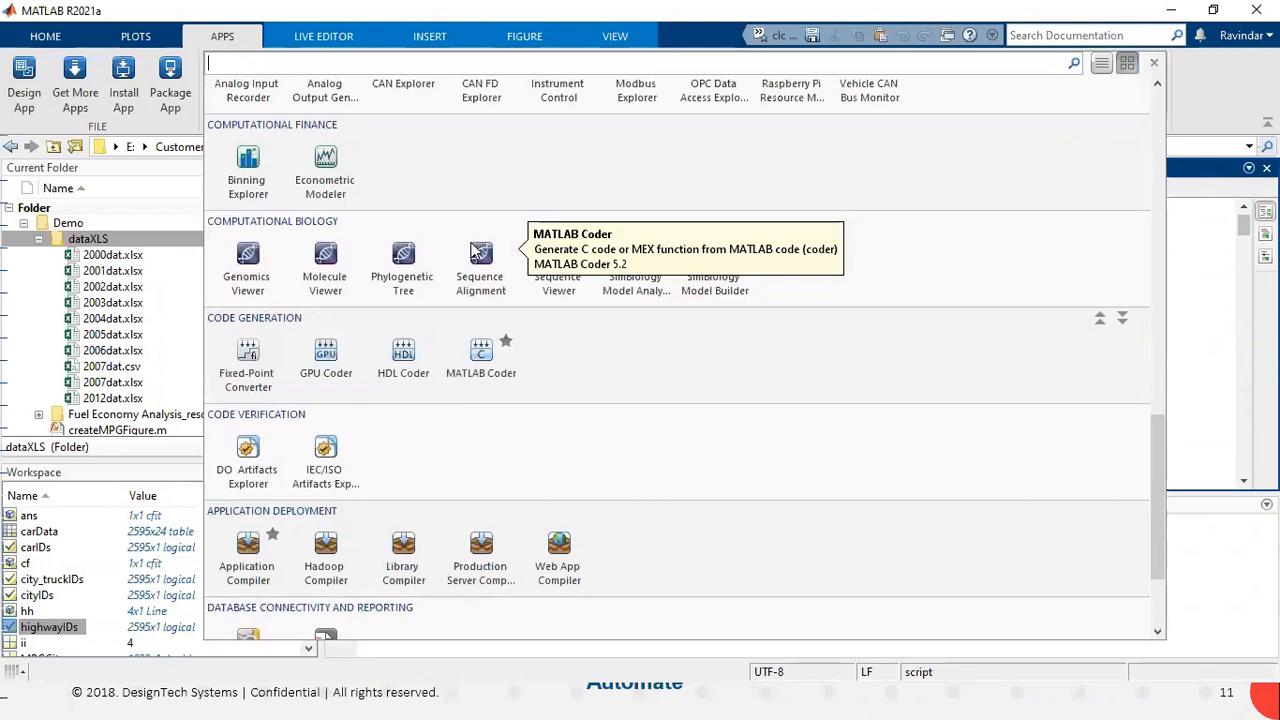
scroll(476, 250, "up", 1)
scroll(476, 250, "up", 4)
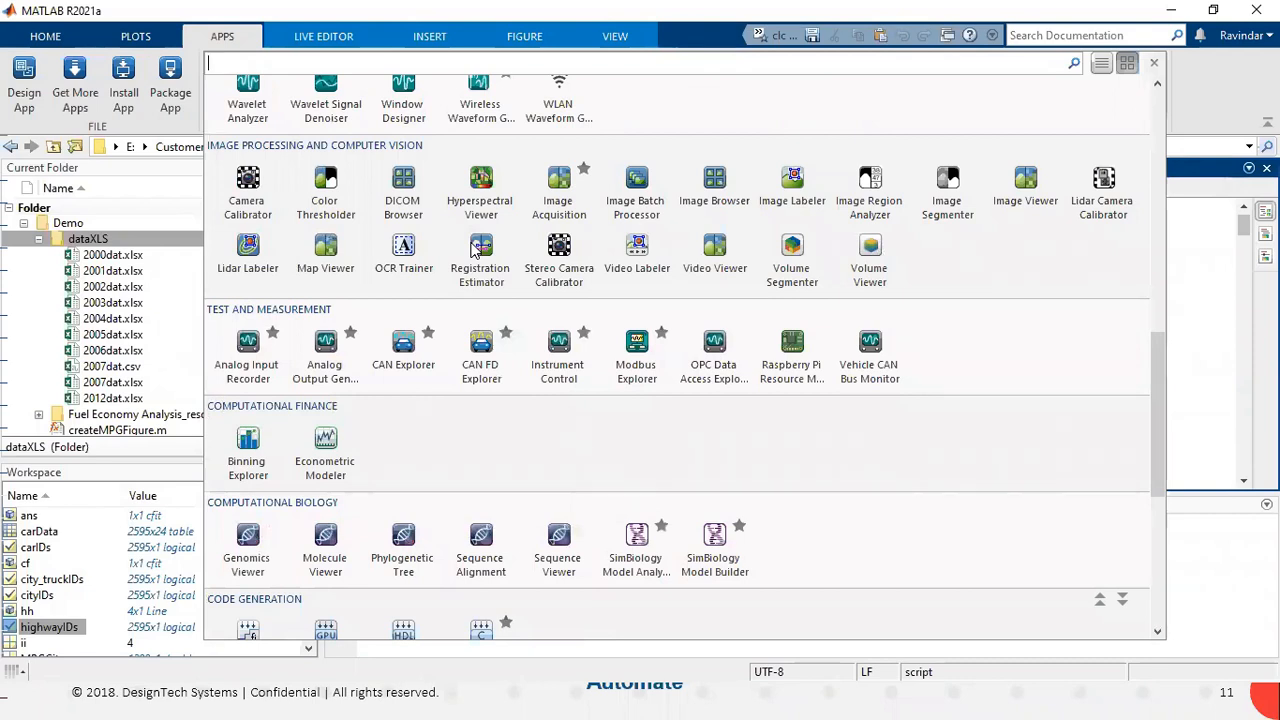
scroll(476, 250, "up", 8)
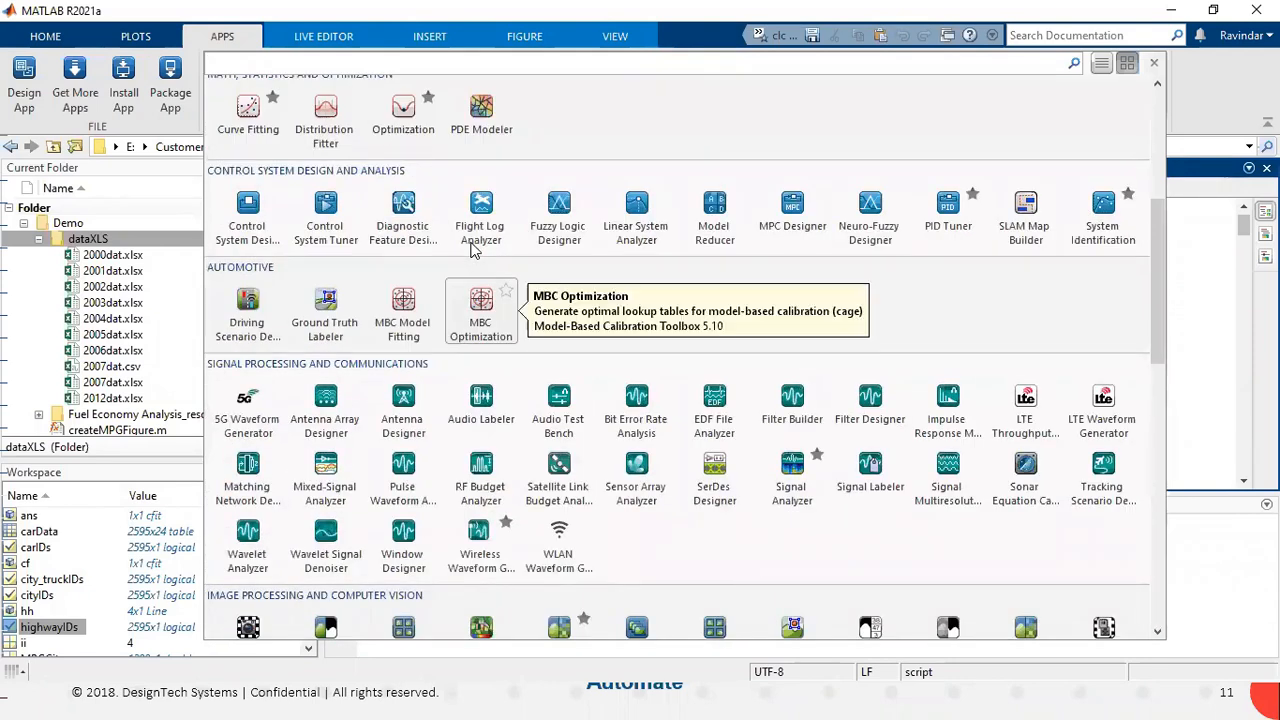
scroll(476, 250, "up", 7)
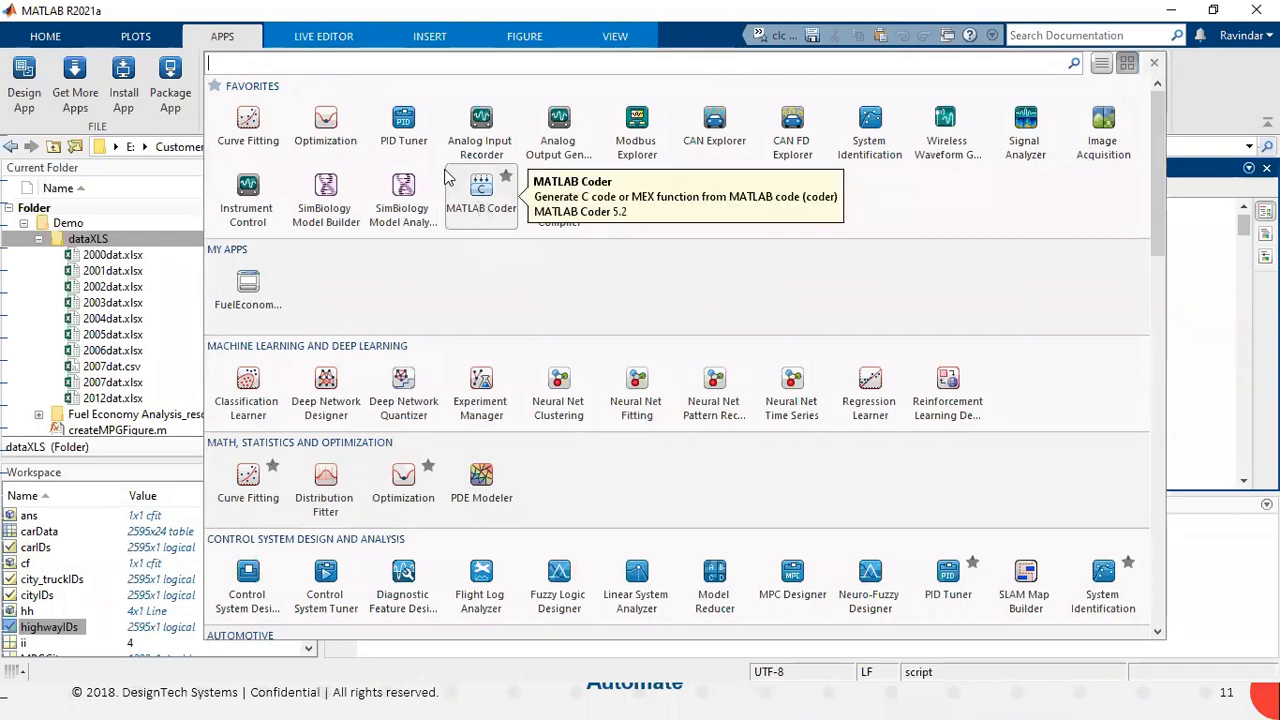
Search the apps gallery for emb, clear the search, look through the Code Generation apps, and close the gallery.
type("emb")
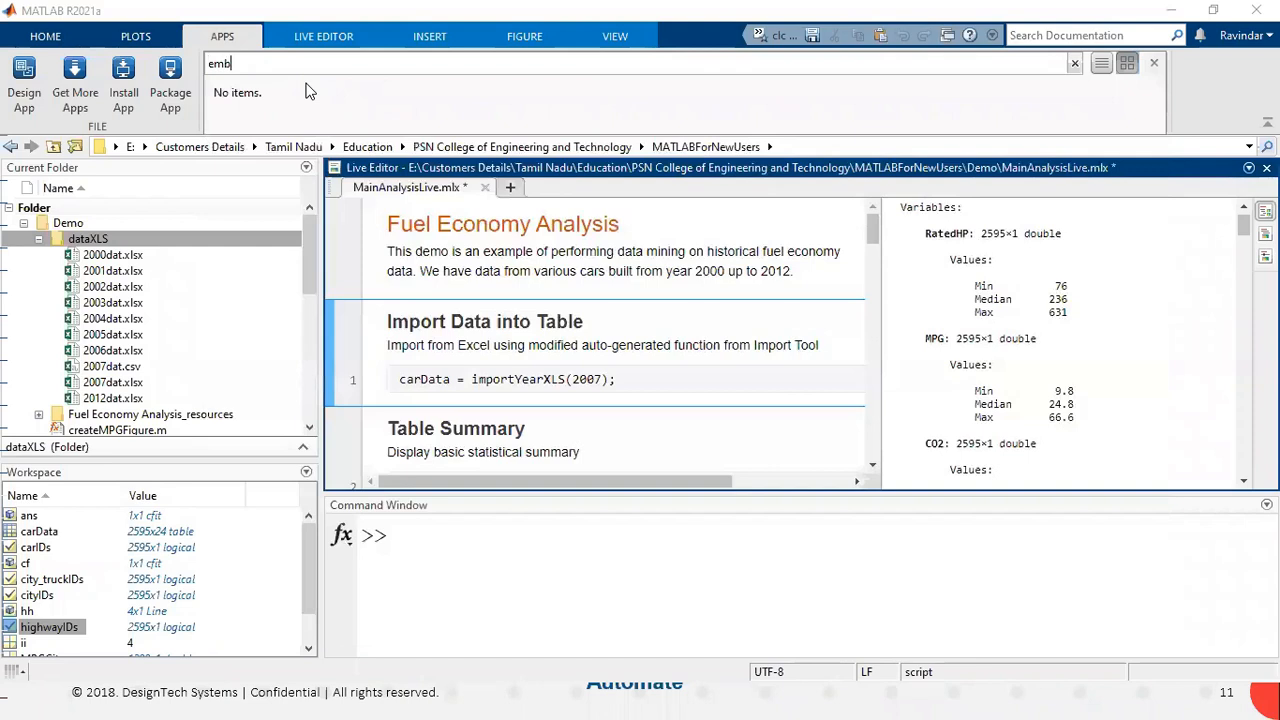
key("BackSpace")
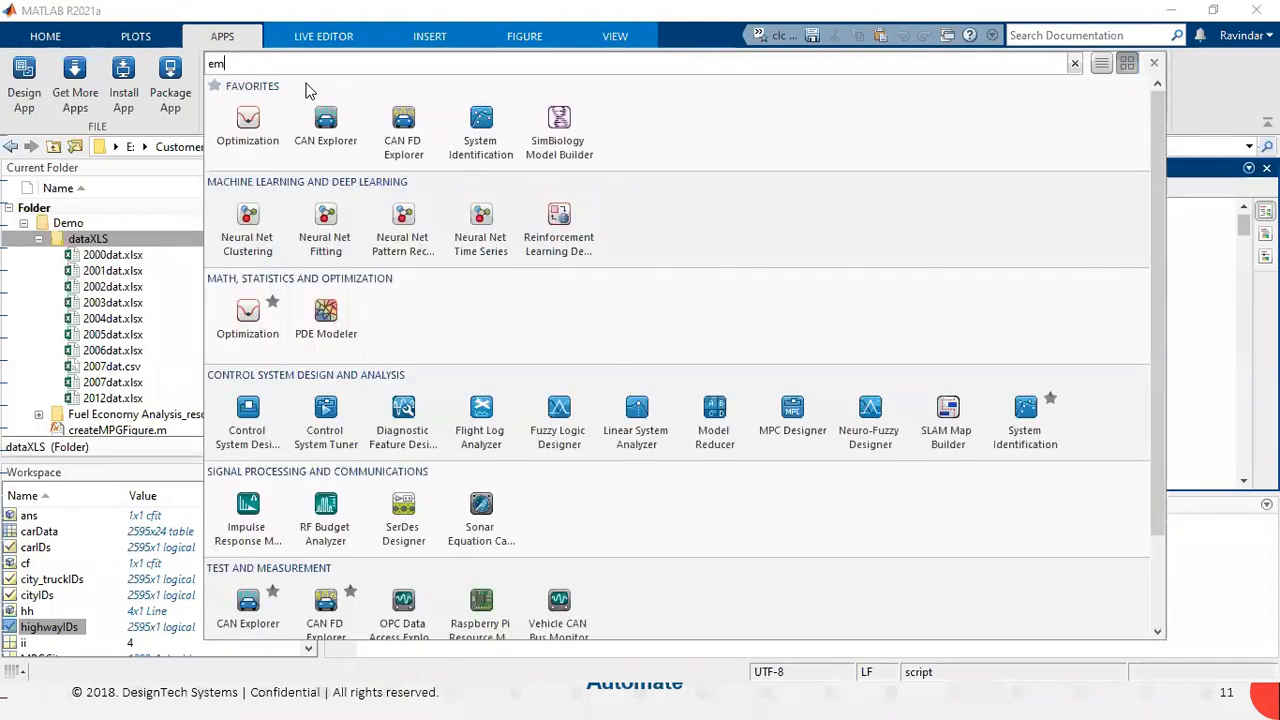
key("BackSpace")
key("BackSpace")
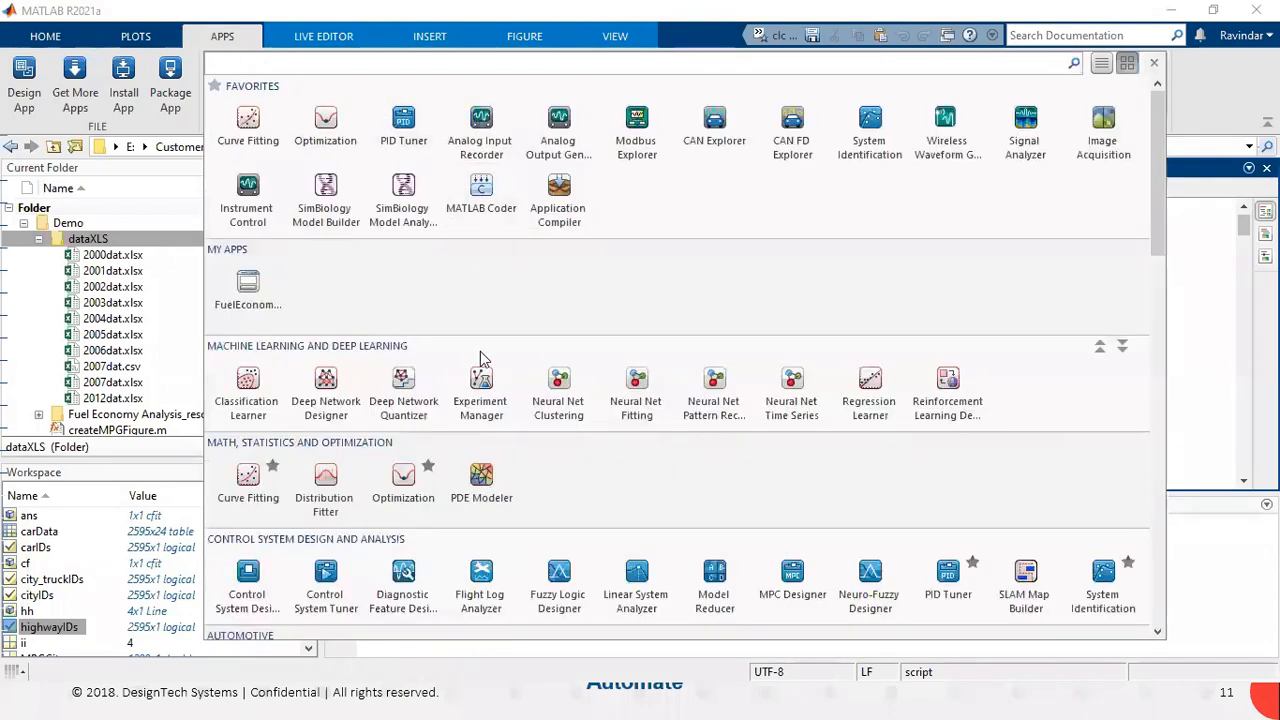
scroll(535, 408, "down", 5)
scroll(535, 408, "down", 7)
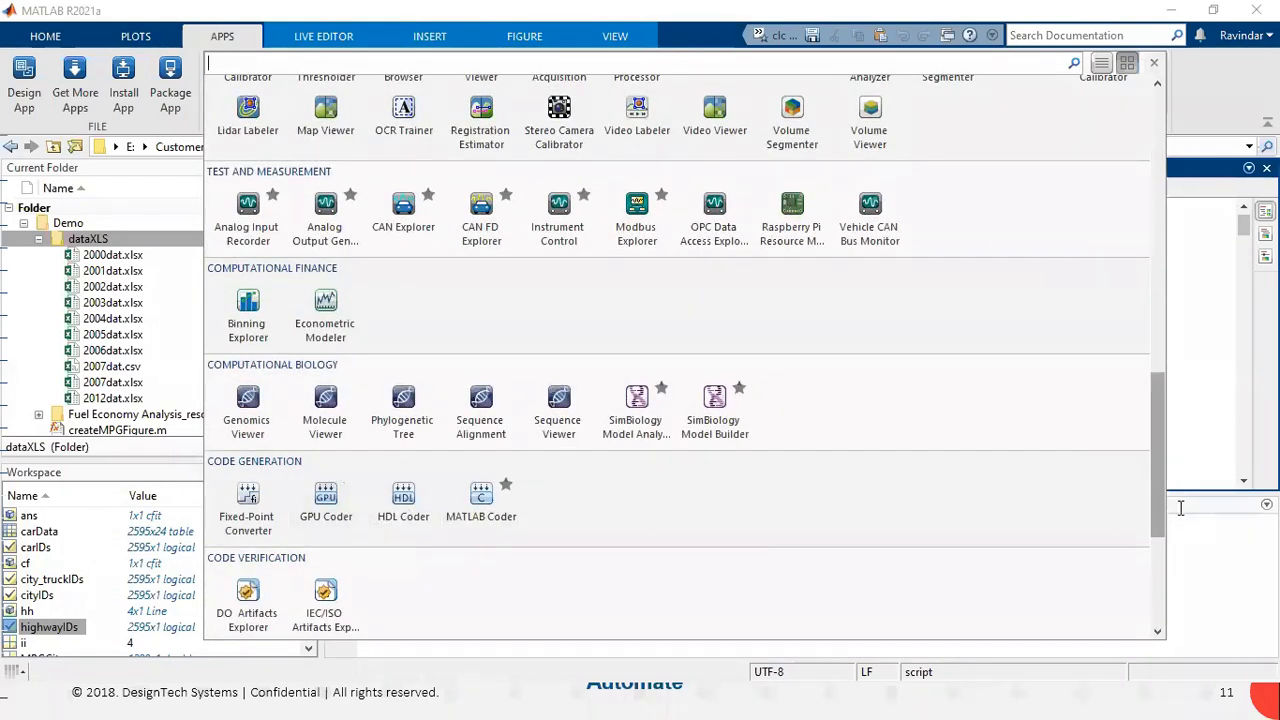
left_click(1212, 561)
Open the documentation home page by running the doc command in the Command Window.
left_click(444, 531)
type("ddoc")
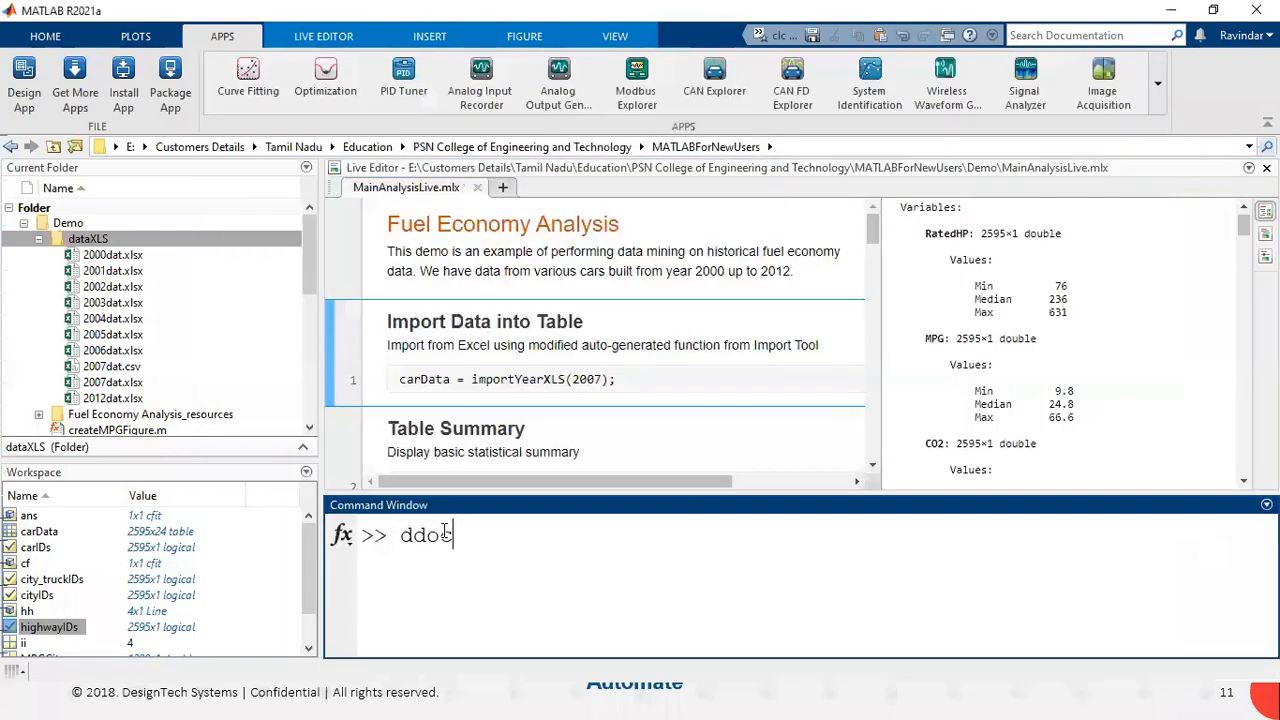
key("Return")
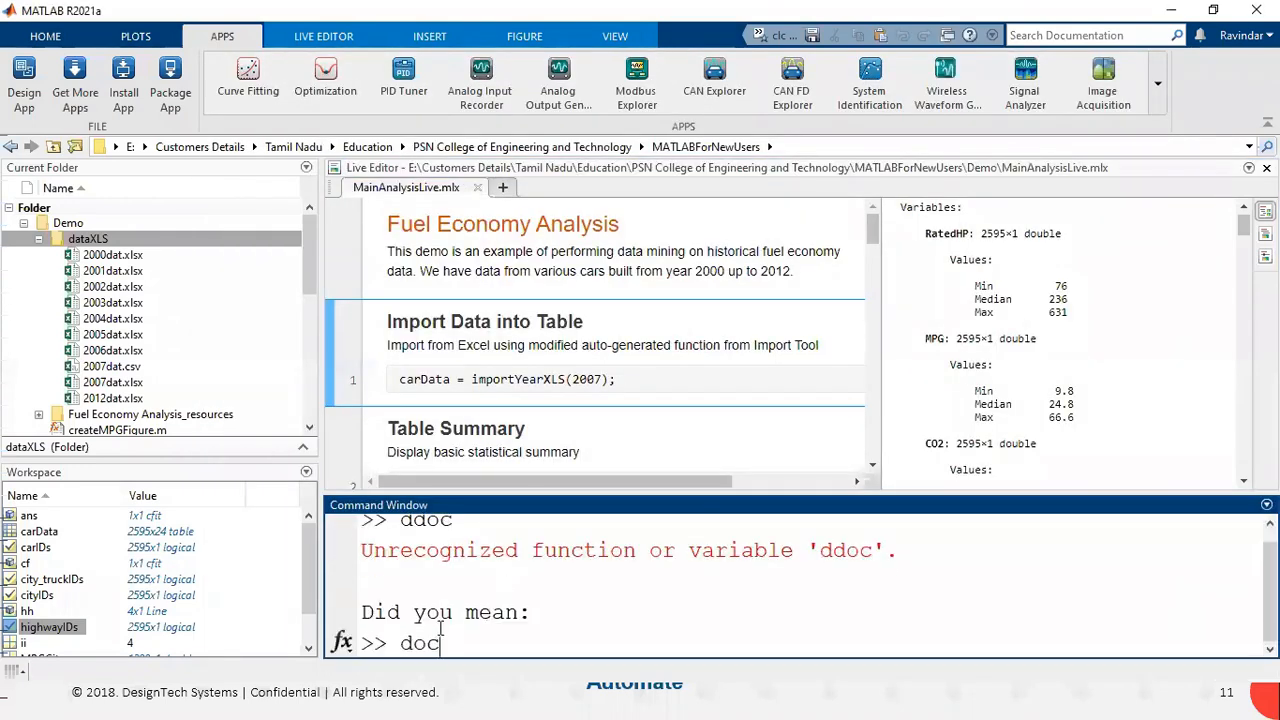
key("Return")
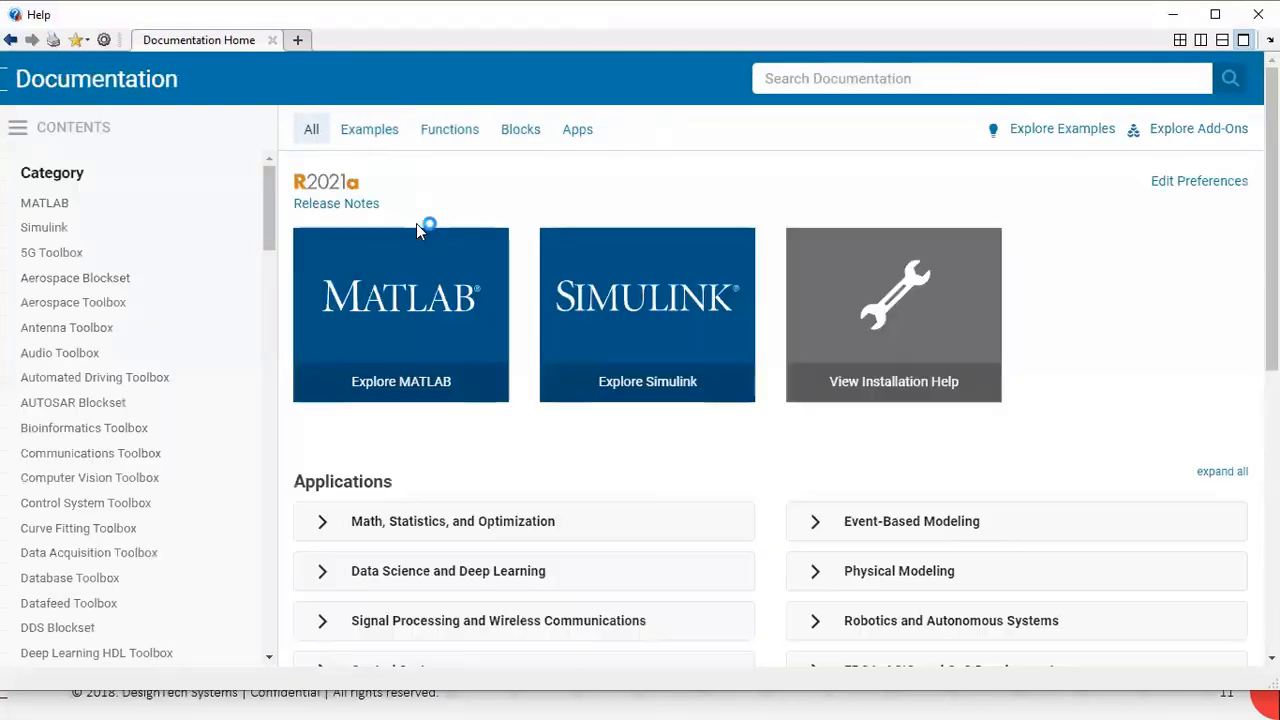
Open the MATLAB product documentation and look through its list of functions by category.
left_click(36, 205)
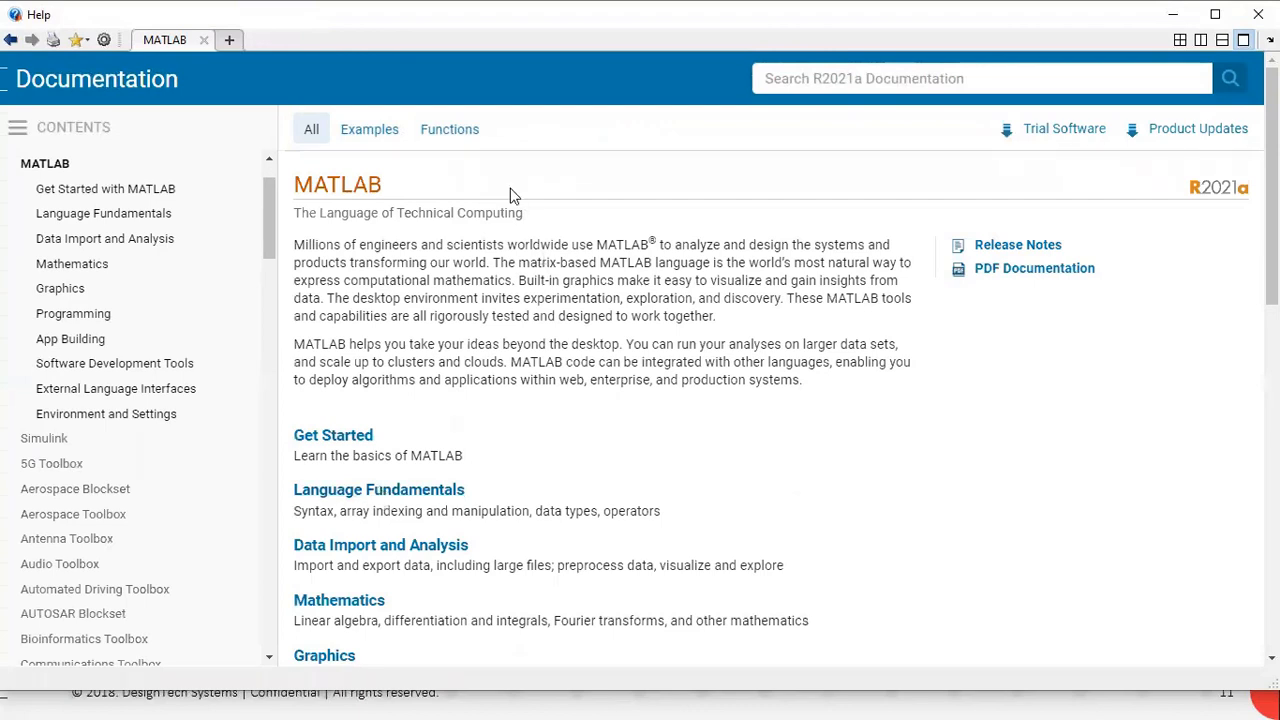
left_click(449, 130)
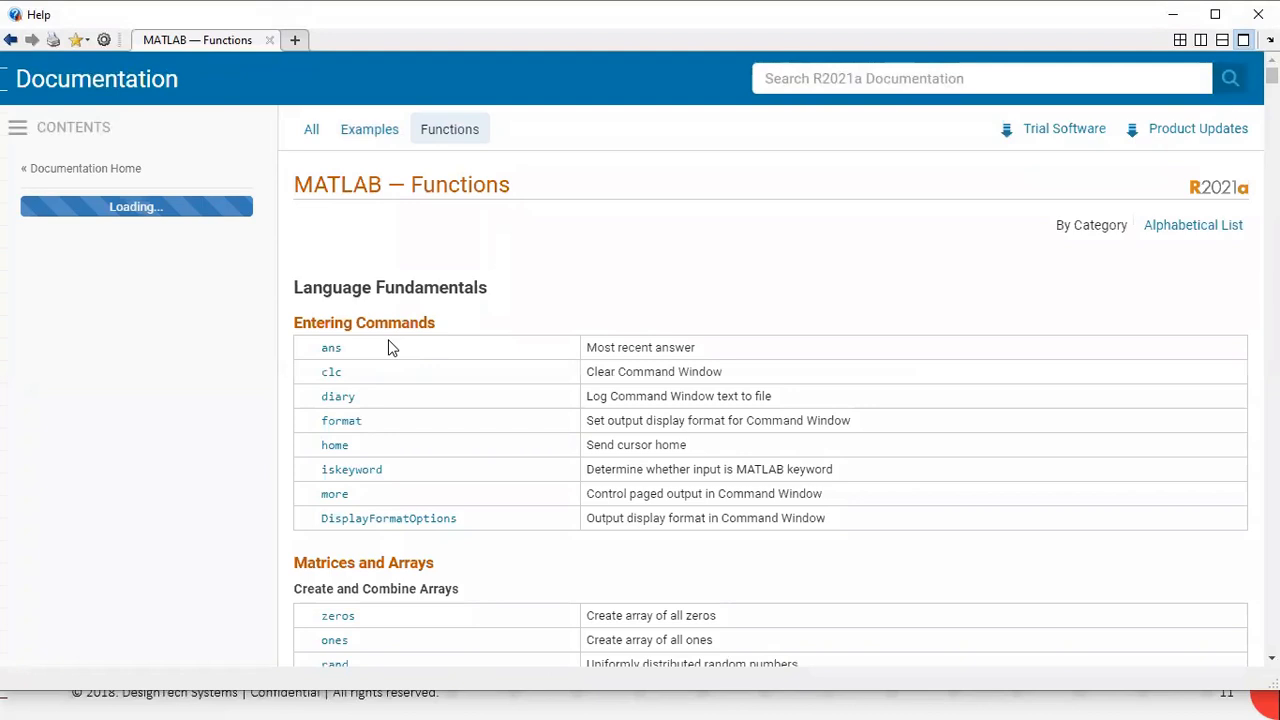
scroll(388, 341, "down", 10)
scroll(470, 366, "down", 20)
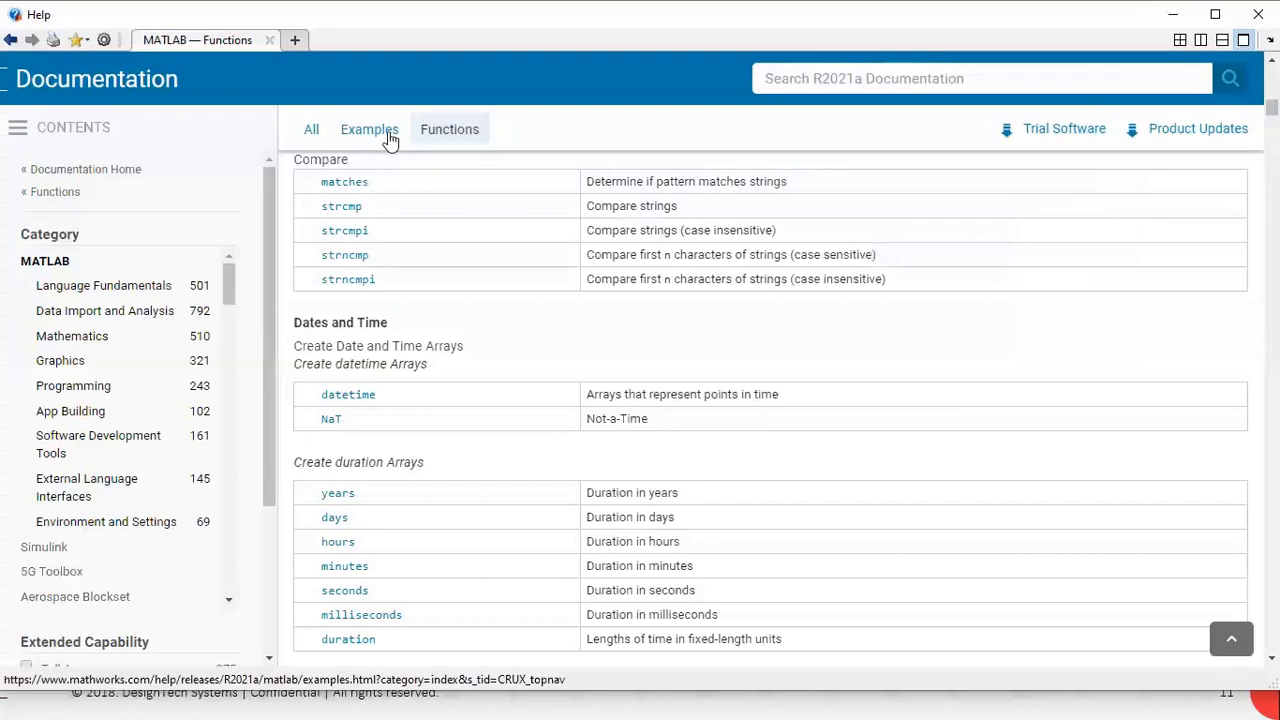
Show the MATLAB documentation examples for Data Import and Analysis and look through the text file examples.
left_click(389, 134)
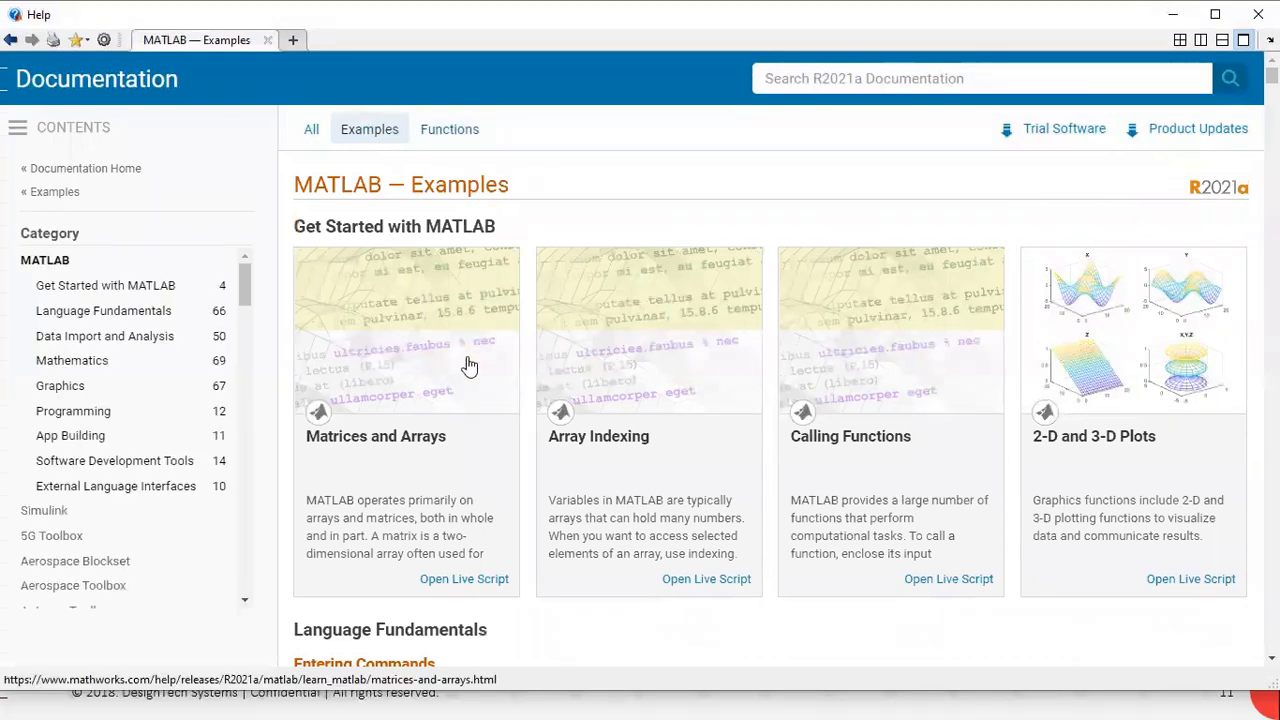
left_click(133, 344)
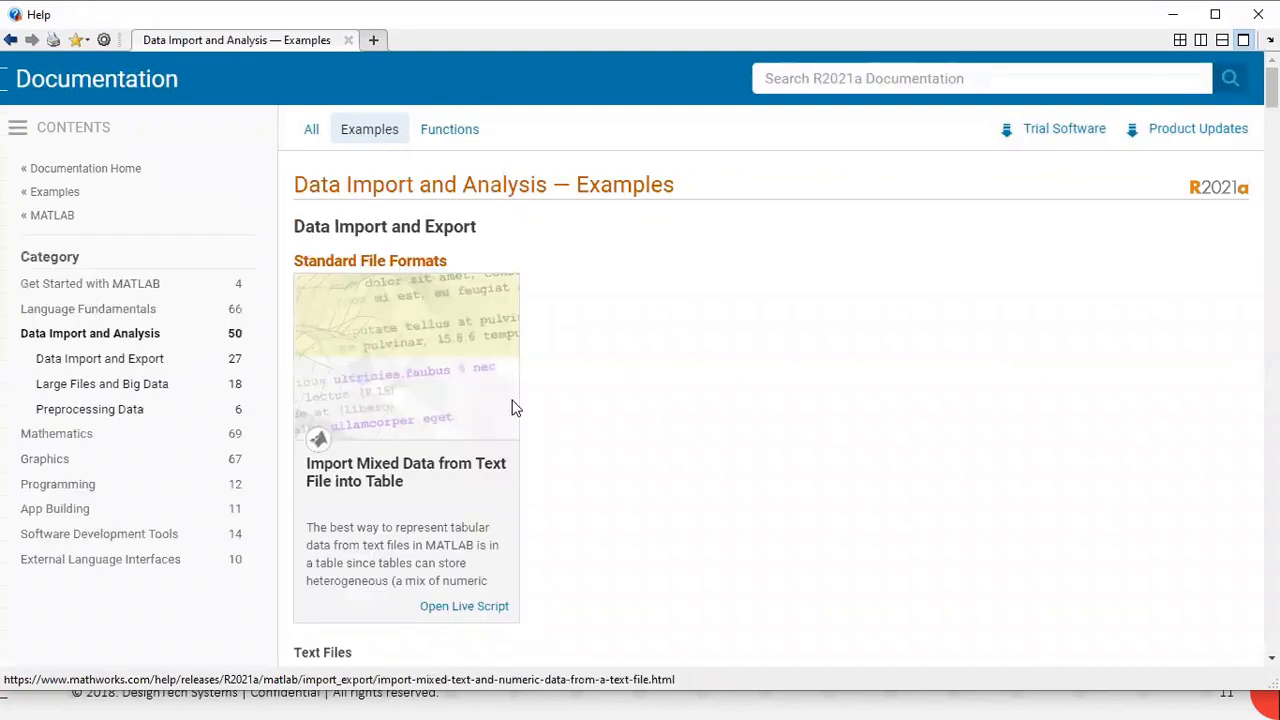
scroll(482, 400, "down", 3)
scroll(482, 404, "down", 5)
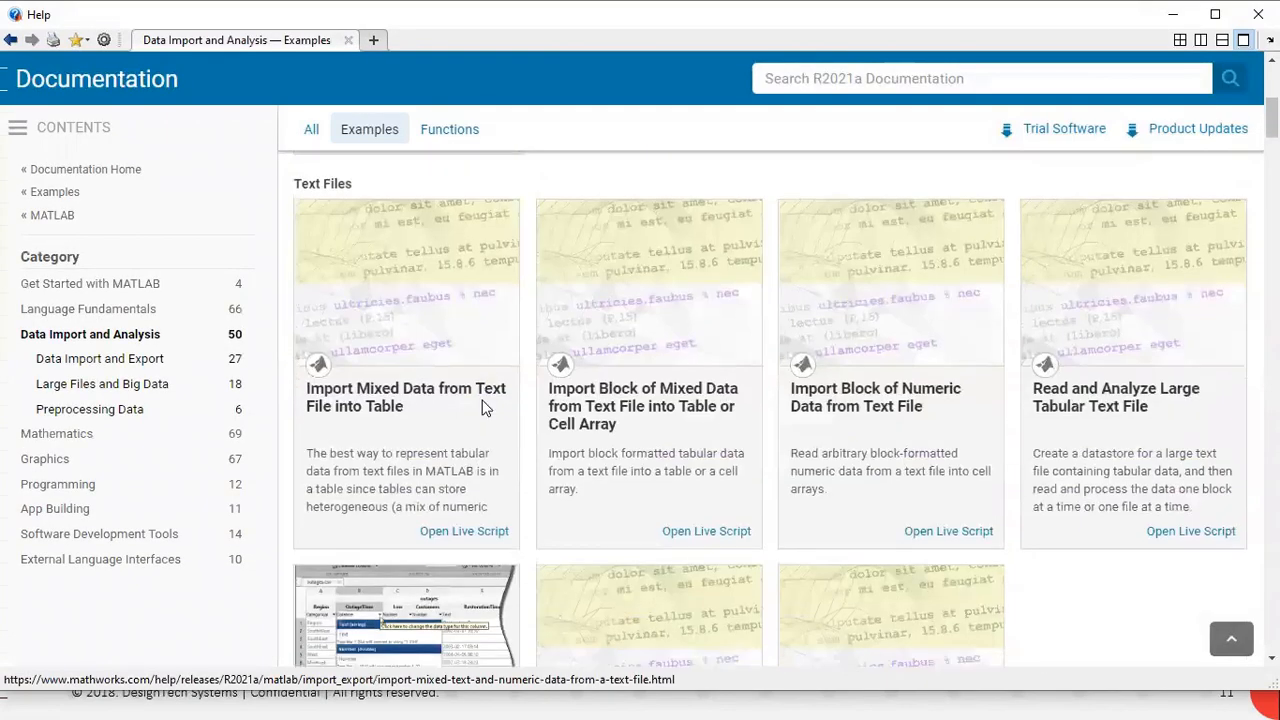
scroll(482, 408, "up", 8)
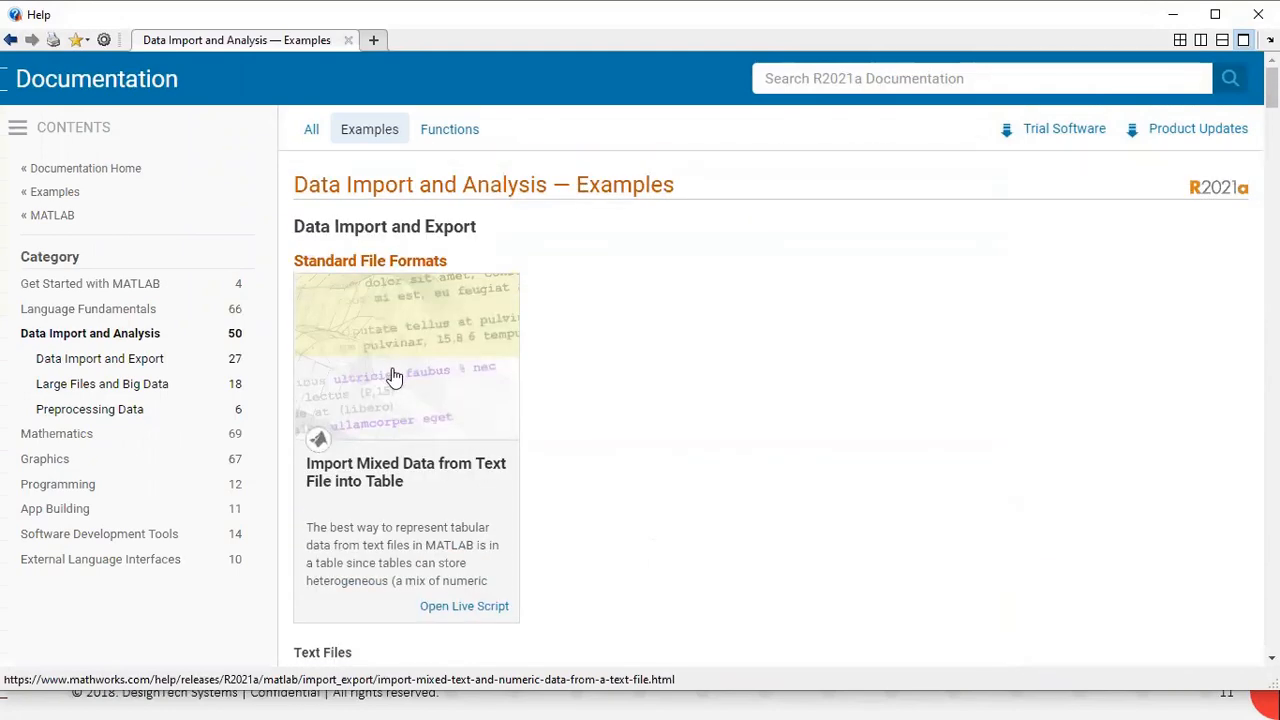
Open the example Import Mixed Data from Text File into Table and read its Read Text File section.
left_click(390, 366)
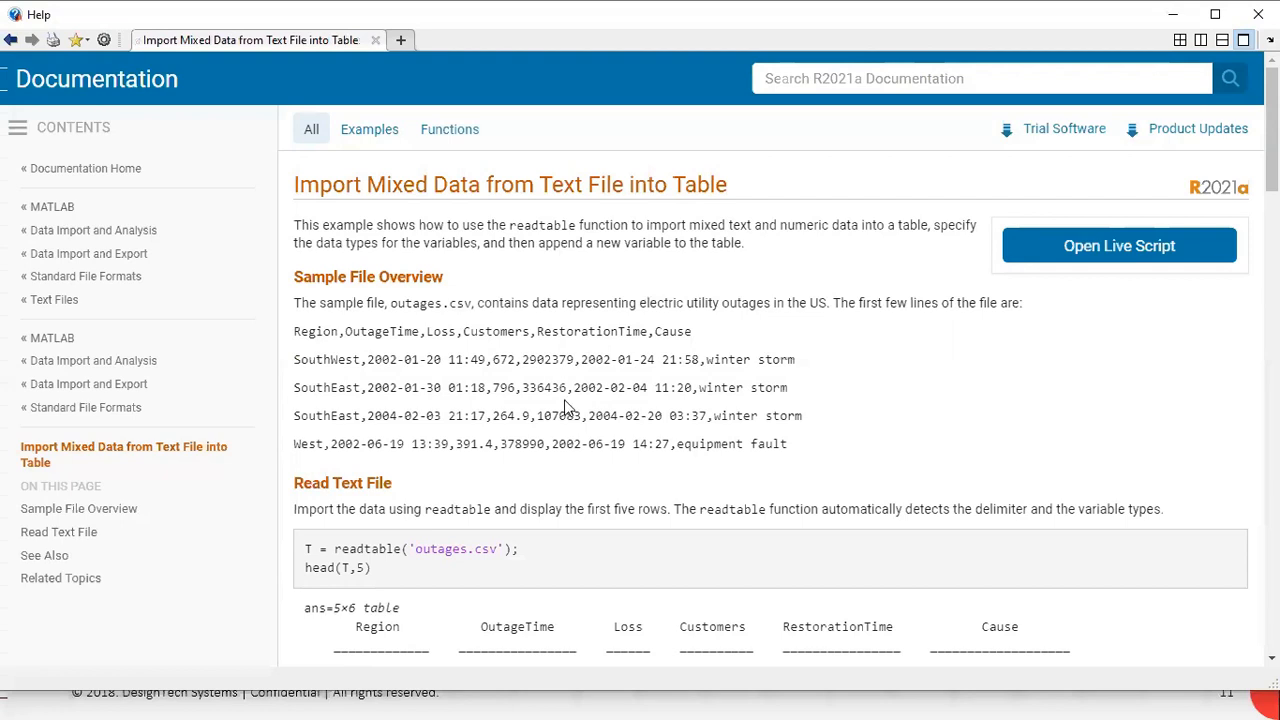
scroll(566, 408, "down", 2)
scroll(566, 410, "down", 1)
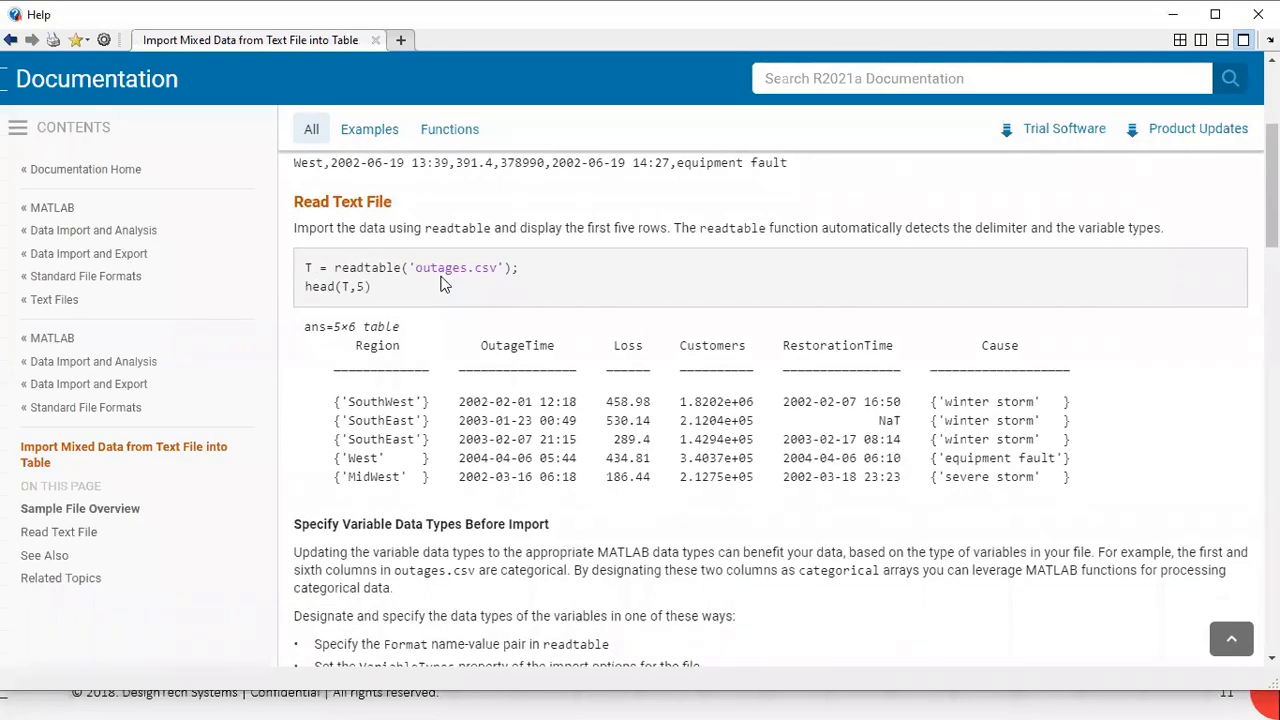
Read the rest of the mixed data import example and return to the MATLAB documentation category list.
scroll(452, 291, "down", 15)
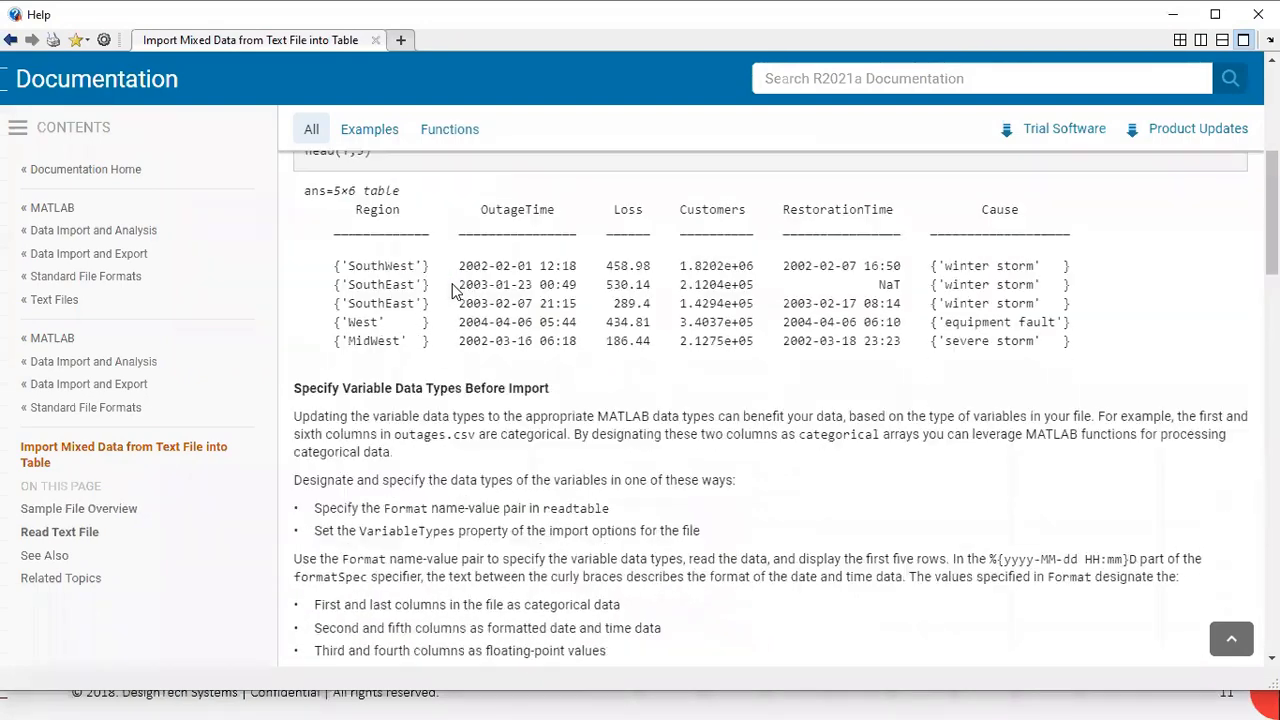
scroll(454, 305, "up", 20)
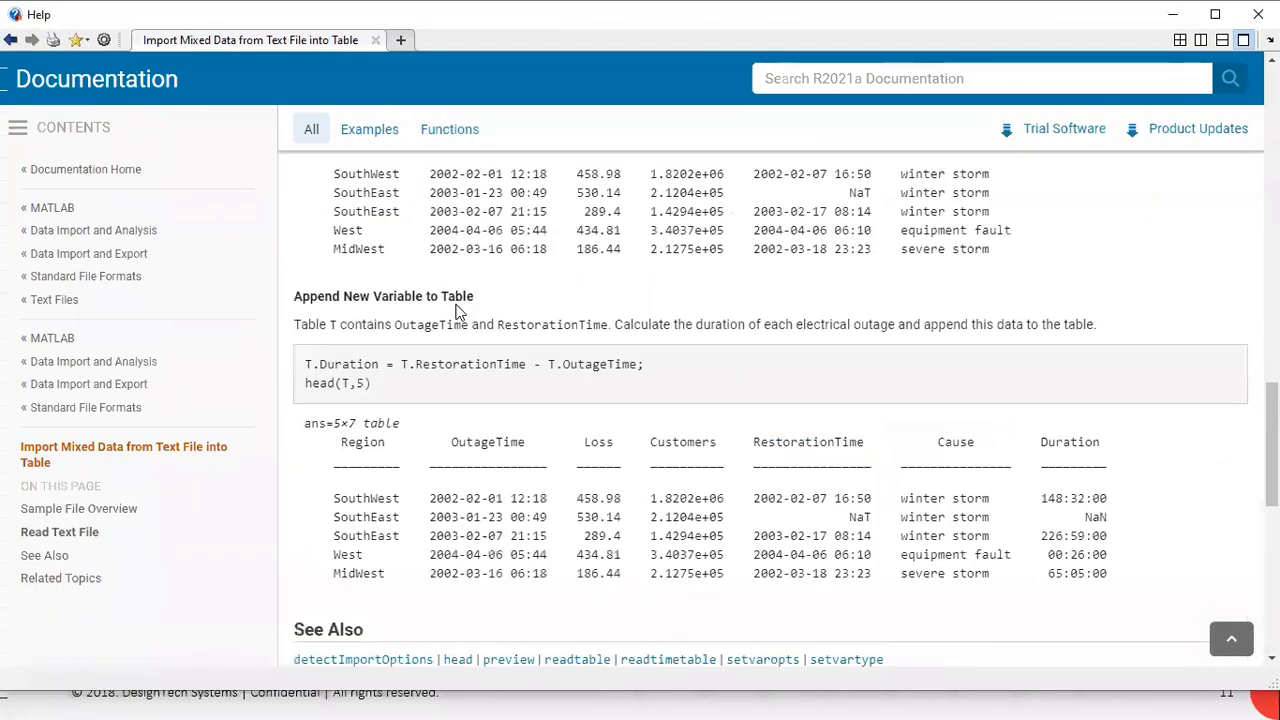
left_click(40, 208)
scroll(313, 327, "down", 4)
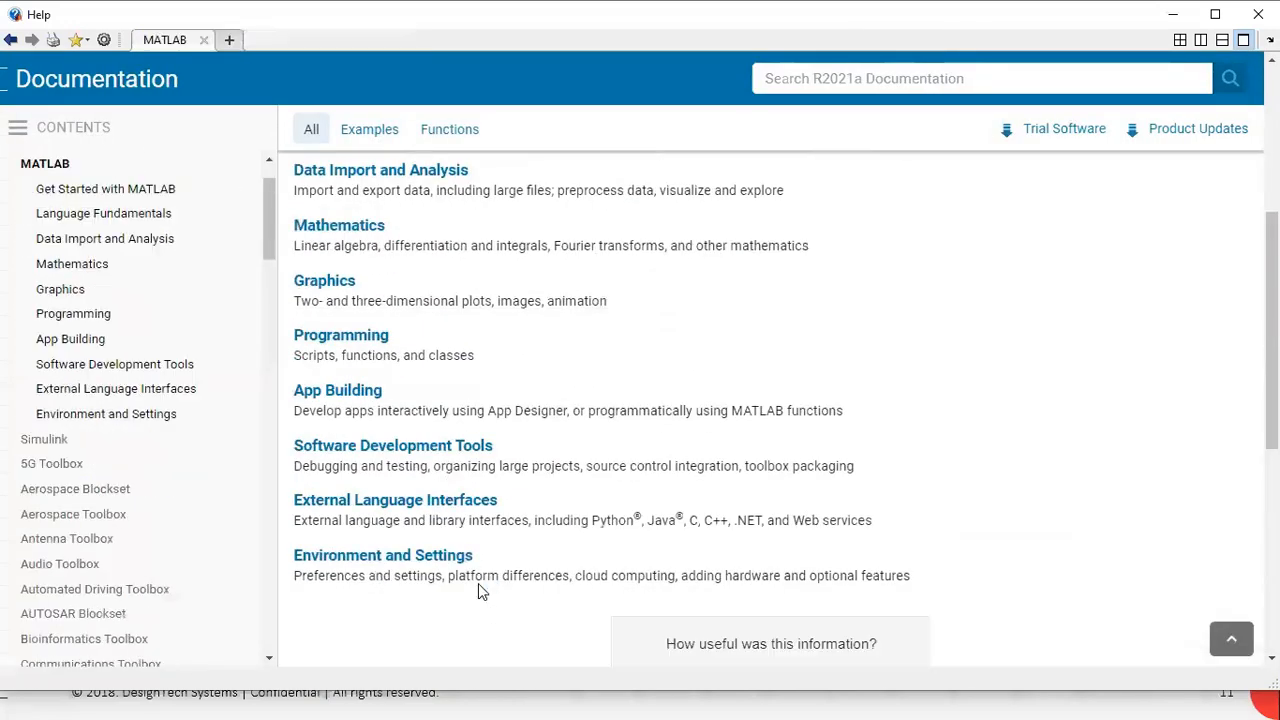
Look through the Startup and Shutdown topics under Environment and Settings, and return to the MATLAB category list.
left_click(403, 560)
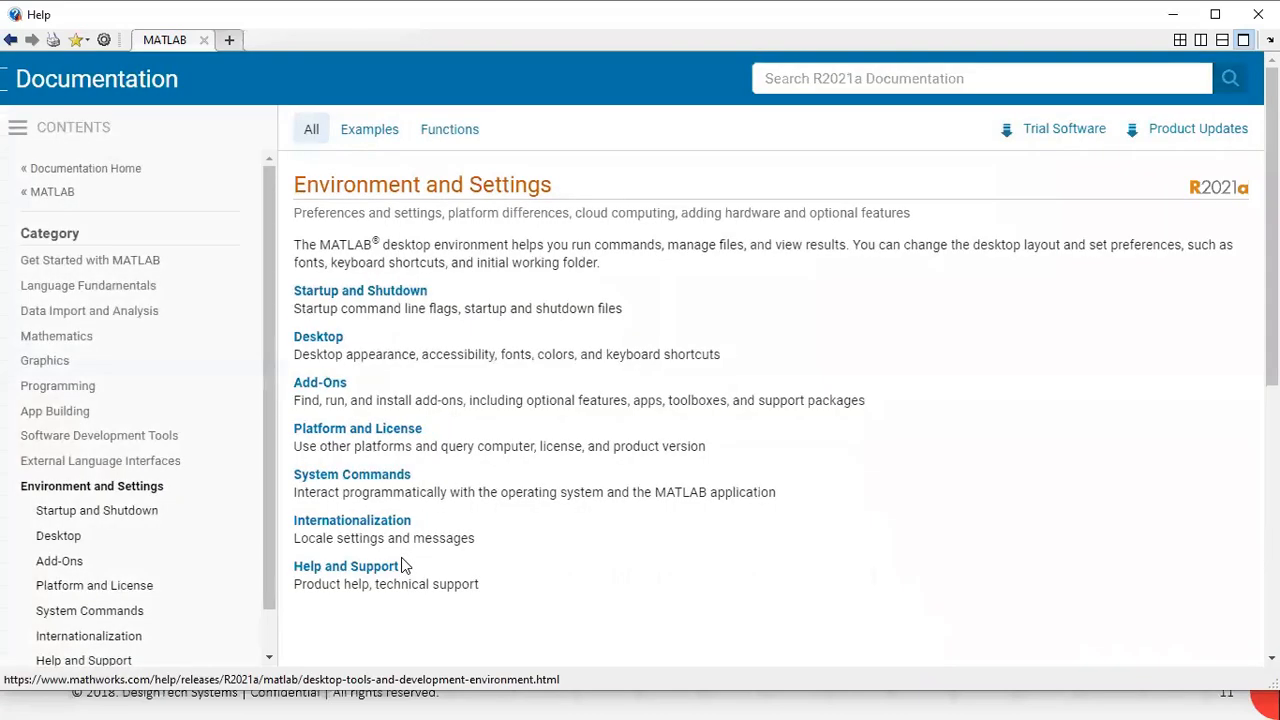
left_click(398, 296)
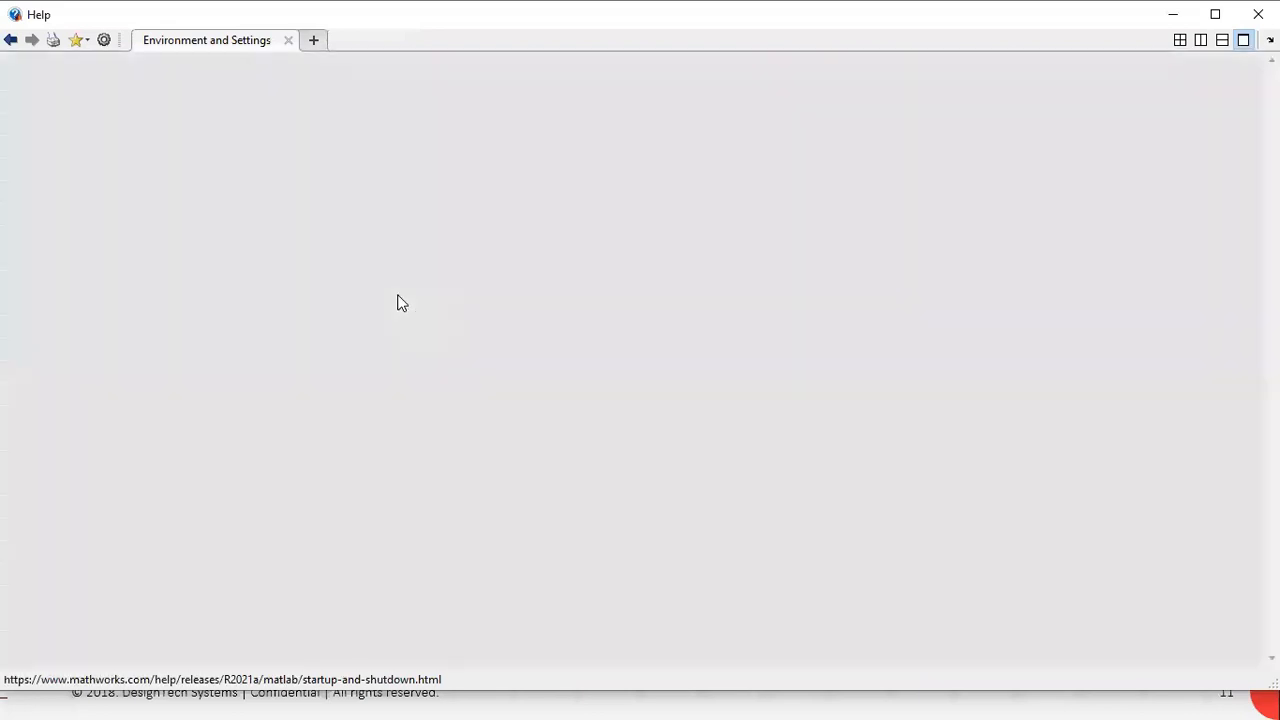
scroll(490, 440, "down", 4)
scroll(500, 472, "down", 5)
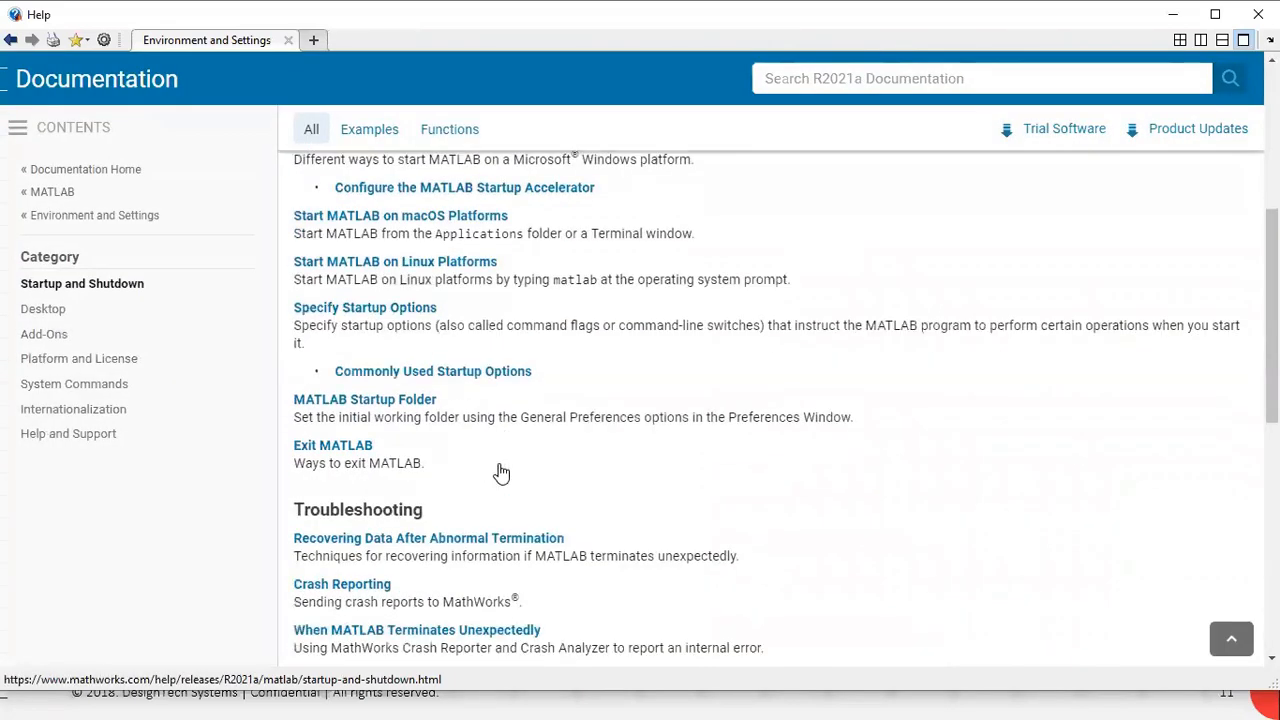
scroll(498, 470, "up", 10)
left_click(10, 42)
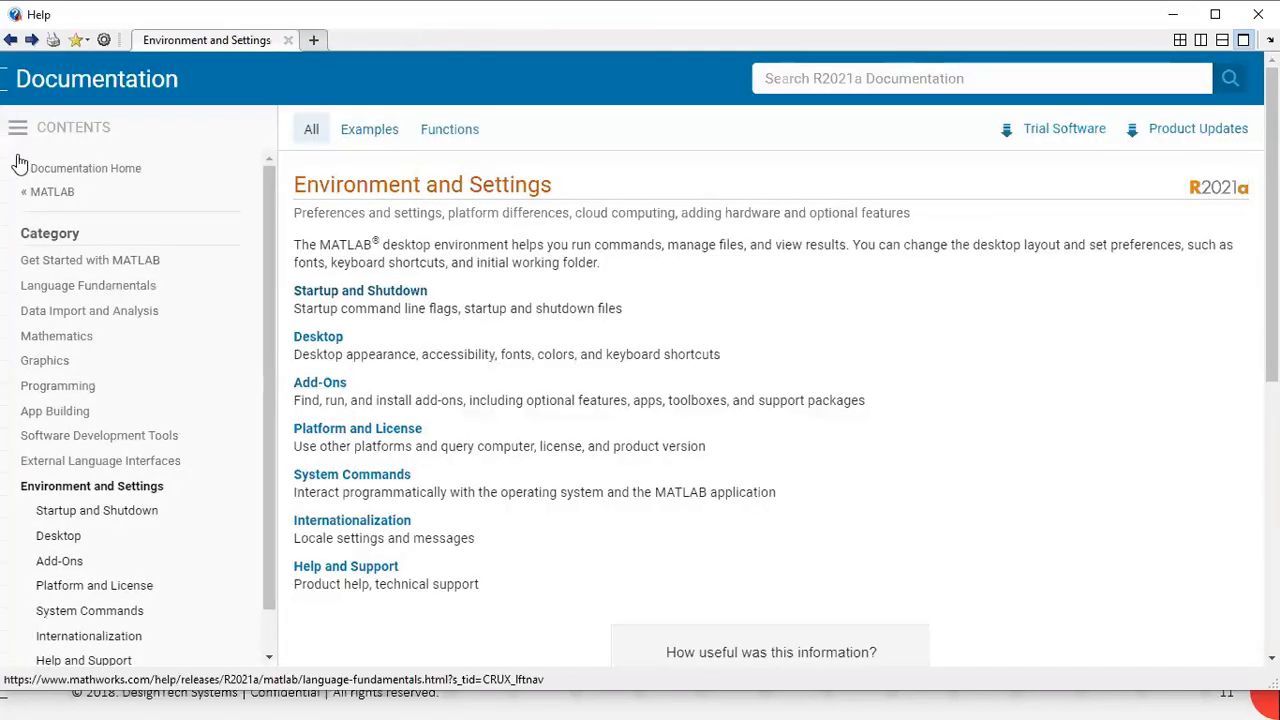
left_click(10, 40)
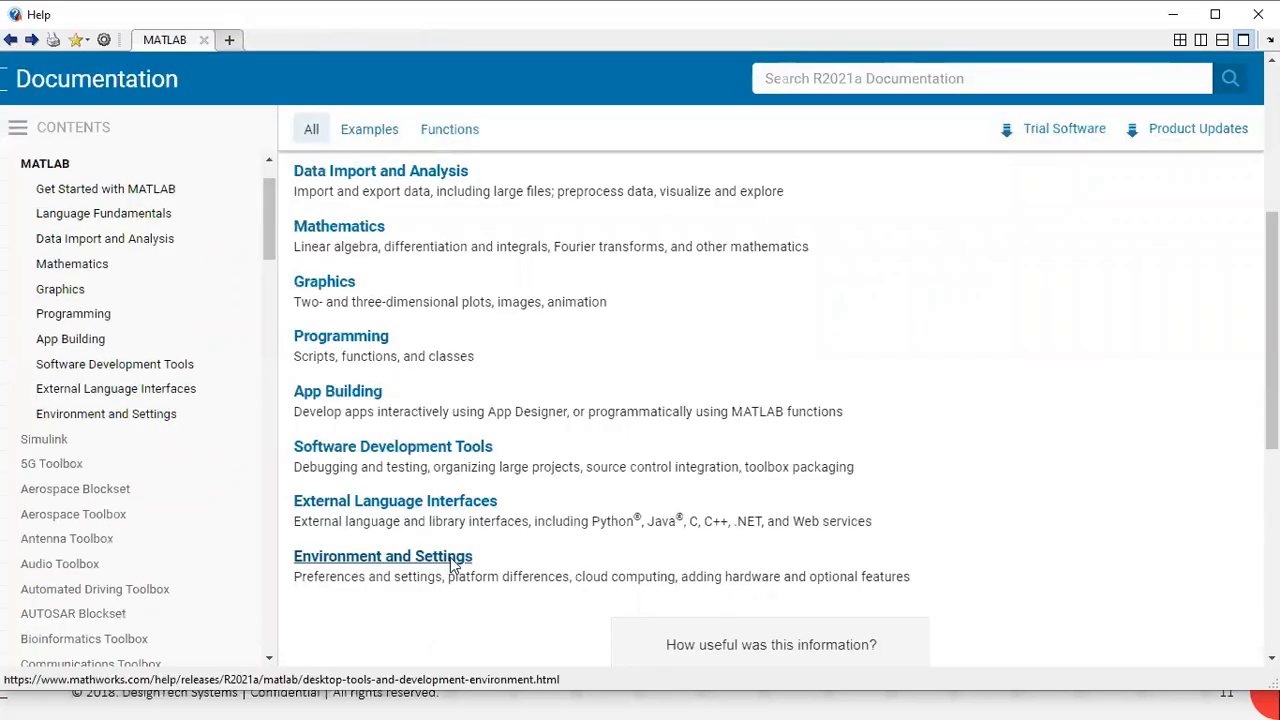
Open the Help and Support page under Environment and Settings and look through its functions and topics.
left_click(452, 560)
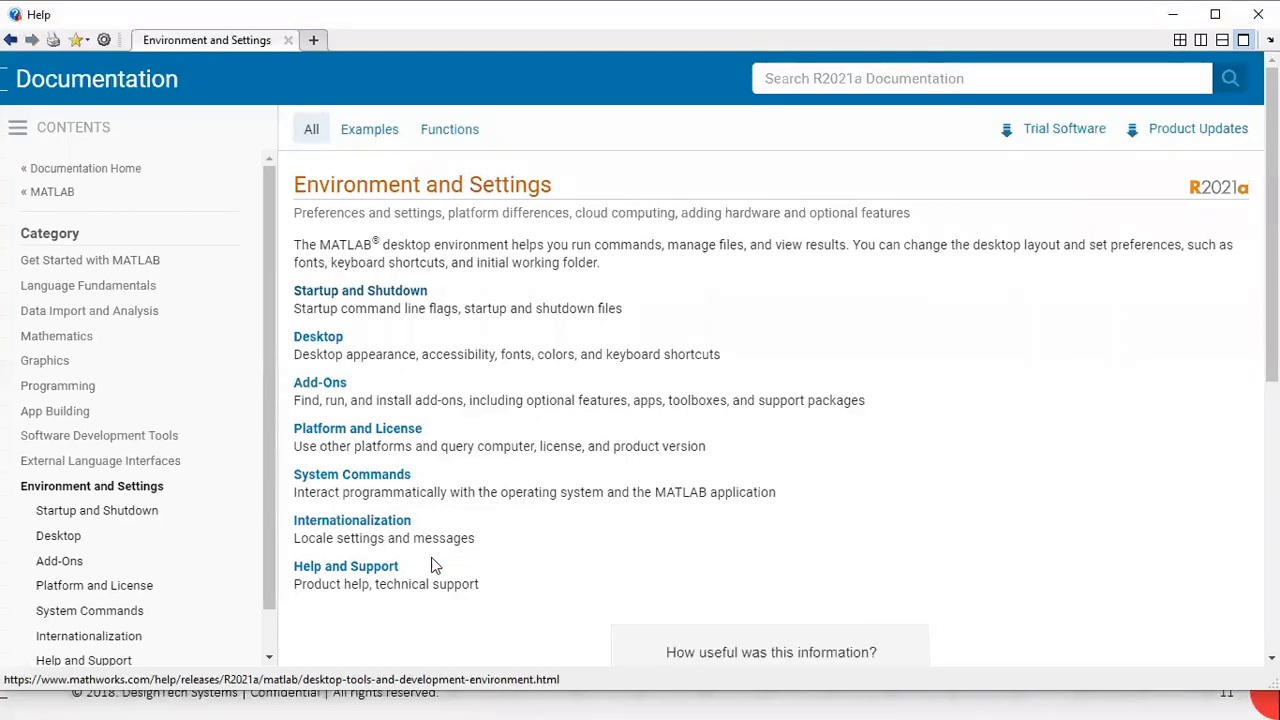
left_click(381, 572)
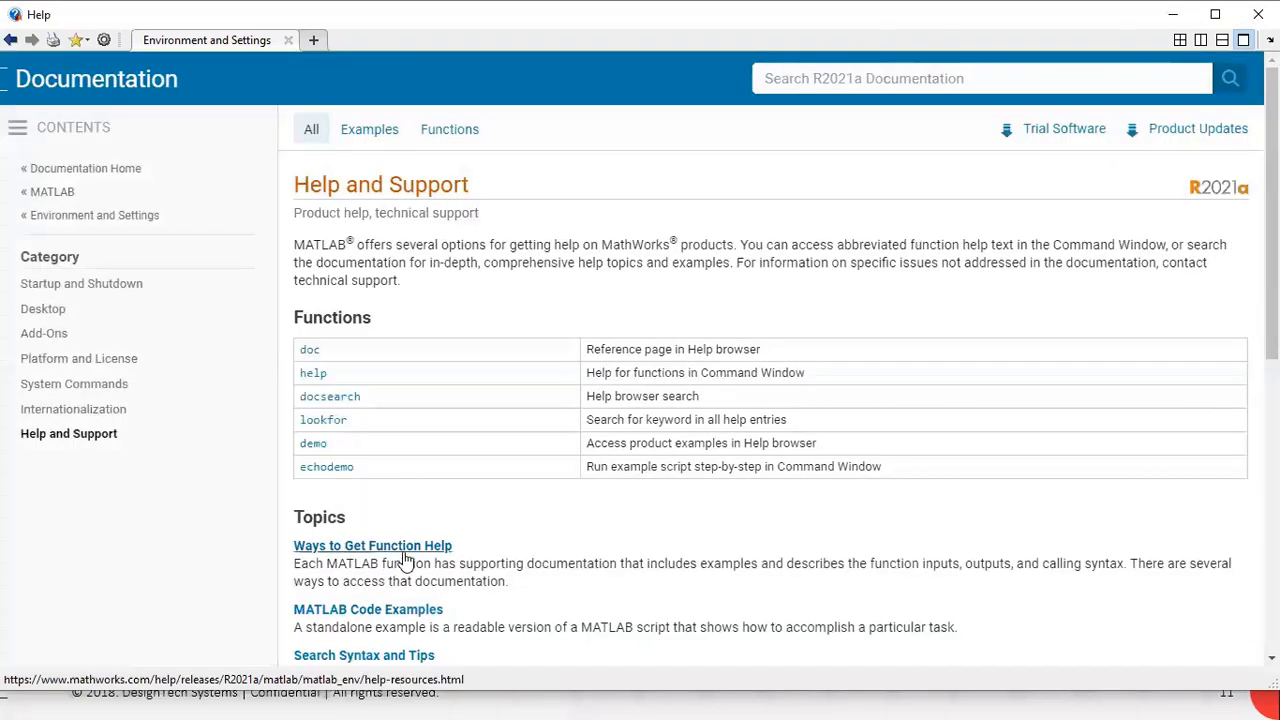
scroll(405, 562, "down", 2)
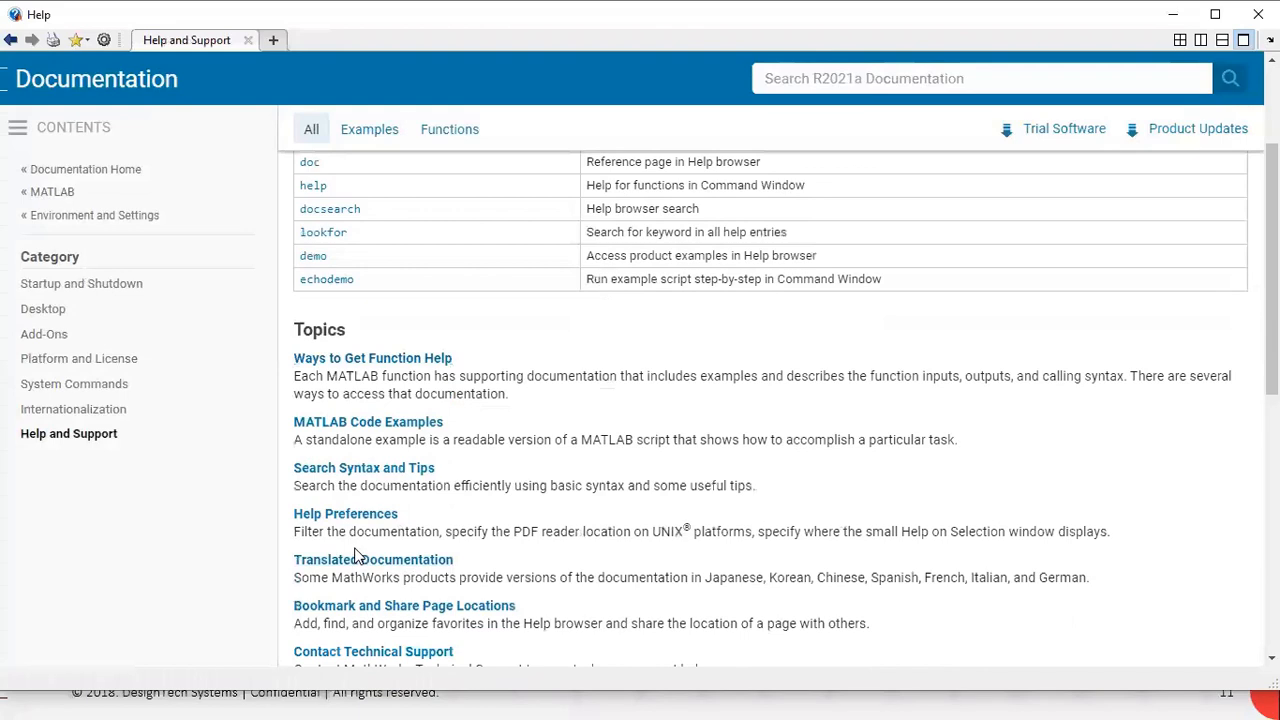
scroll(385, 440, "down", 1)
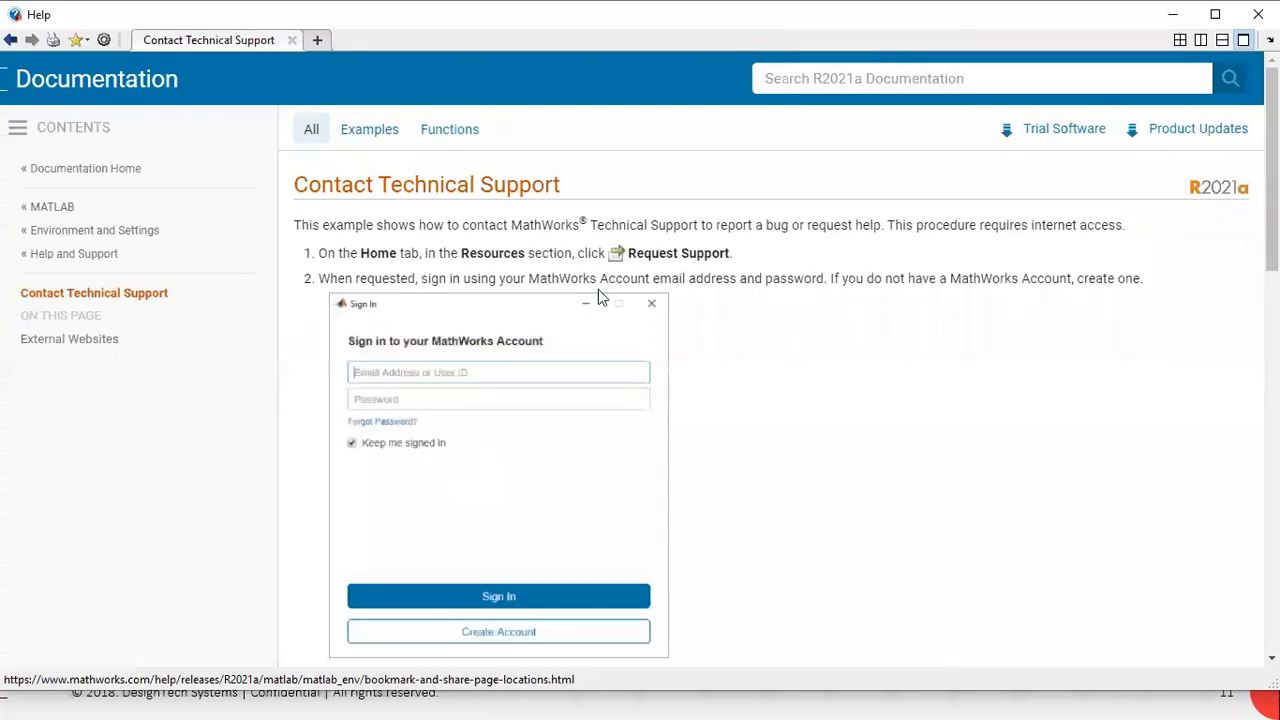
Read the Contact Technical Support topic, including its external websites and support links.
scroll(598, 289, "down", 8)
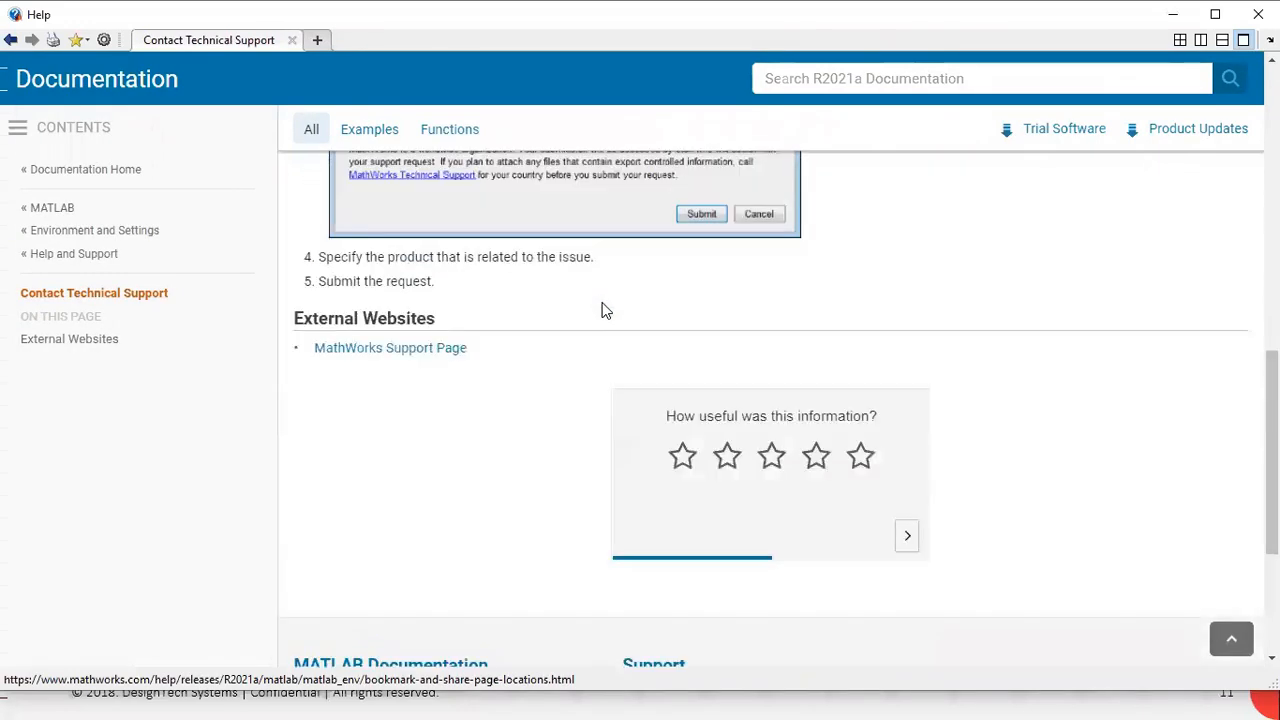
scroll(603, 310, "up", 8)
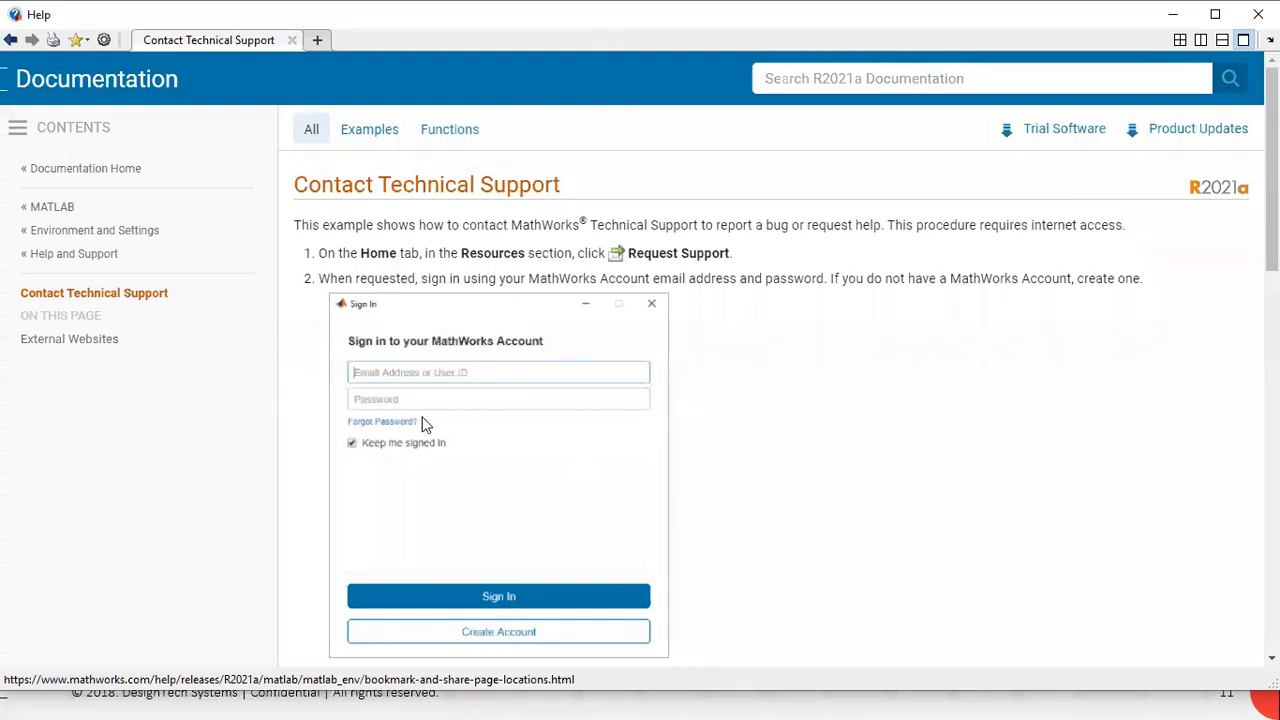
scroll(433, 480, "down", 10)
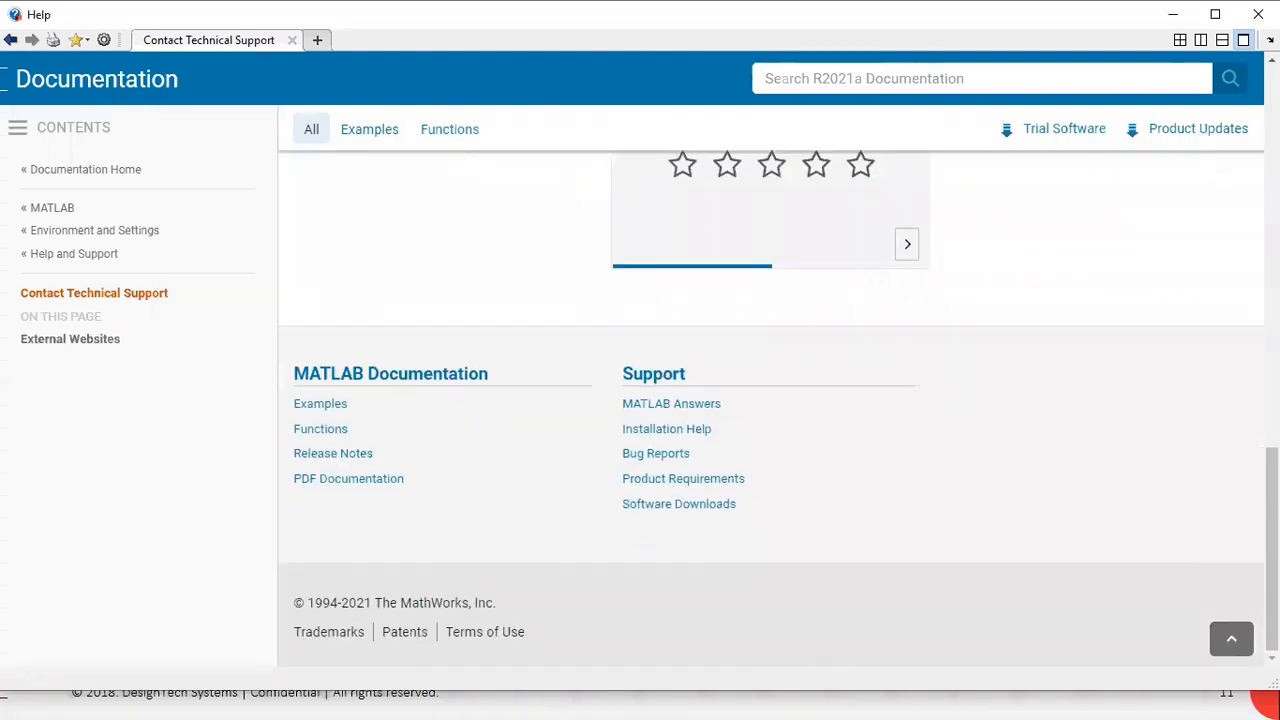
Switch to the PowerPoint slide show and advance to the Demo Summary: Fuel Economy Analysis slide.
key("super")
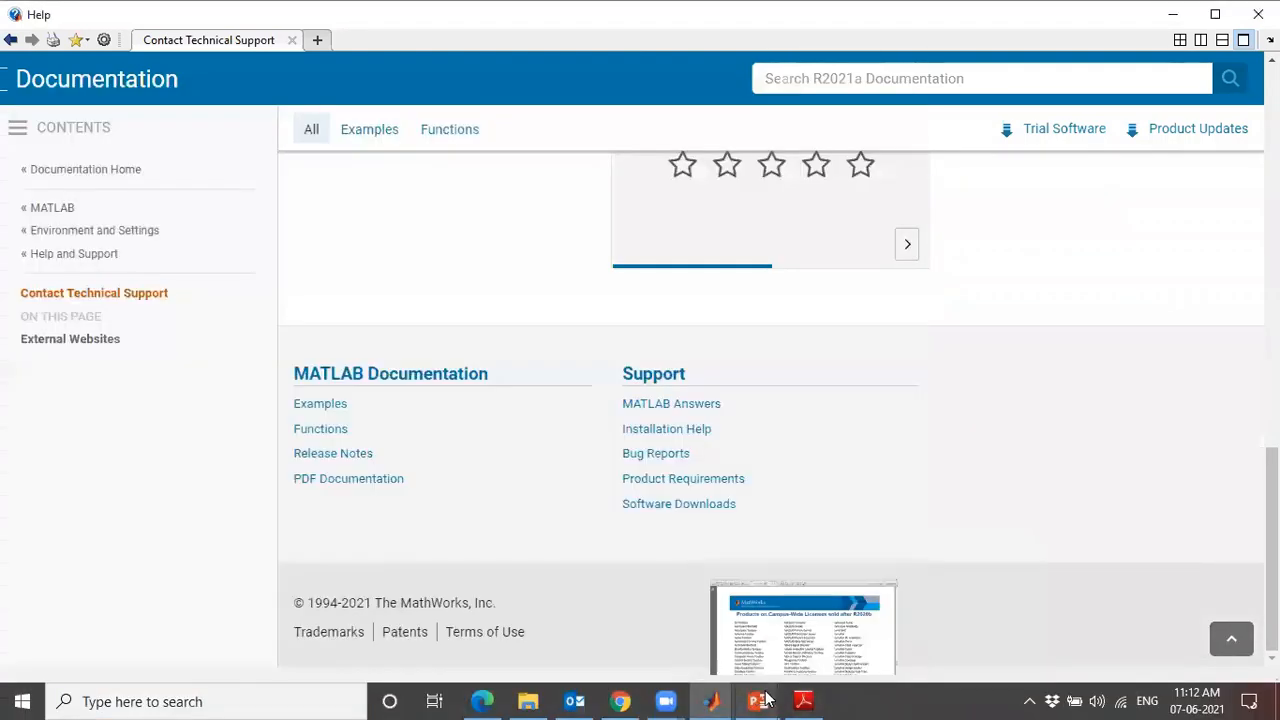
left_click(857, 606)
key("Right")
key("Right")
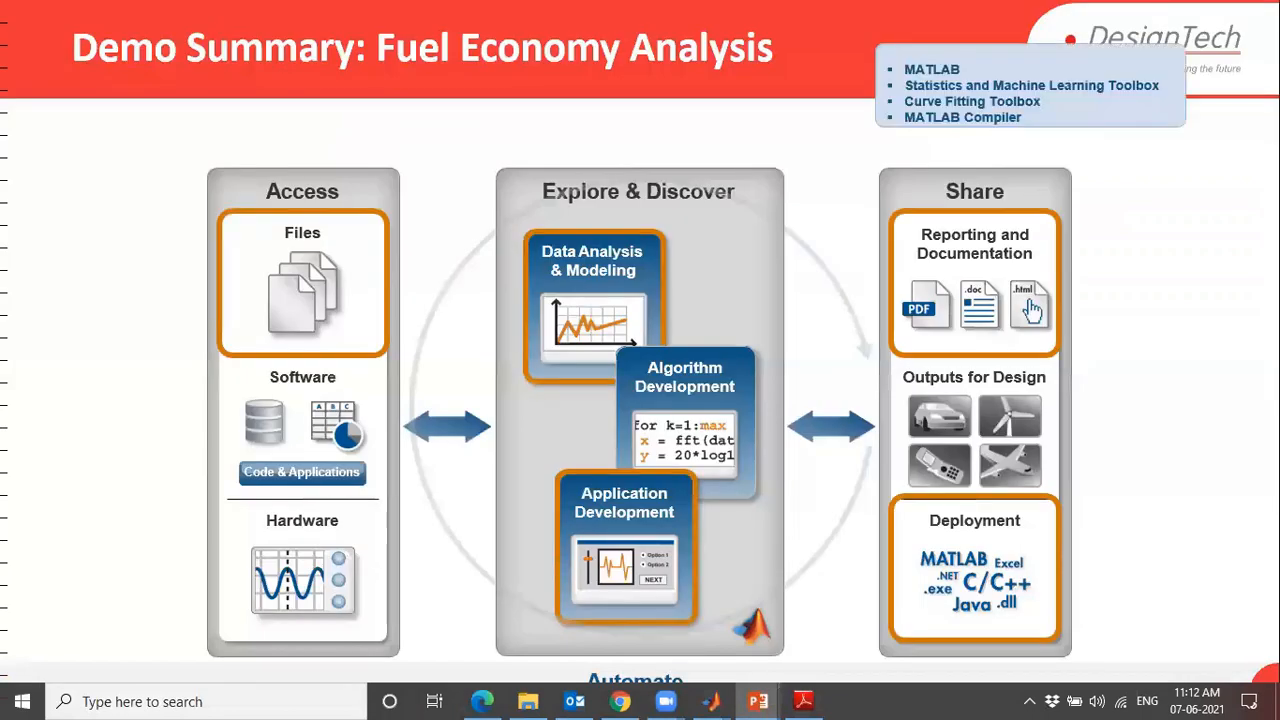
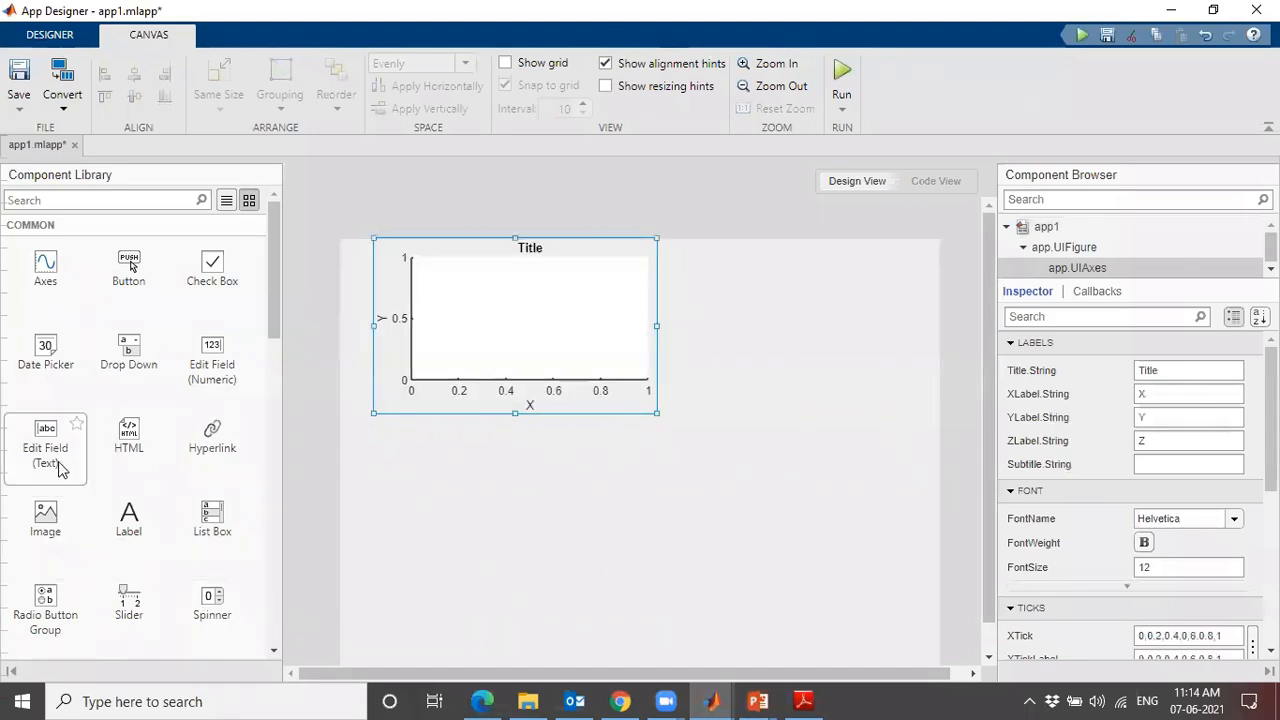
Add a text edit field below the axes and a hyperlink beside them on the app canvas.
left_click_drag(155, 457, 530, 510)
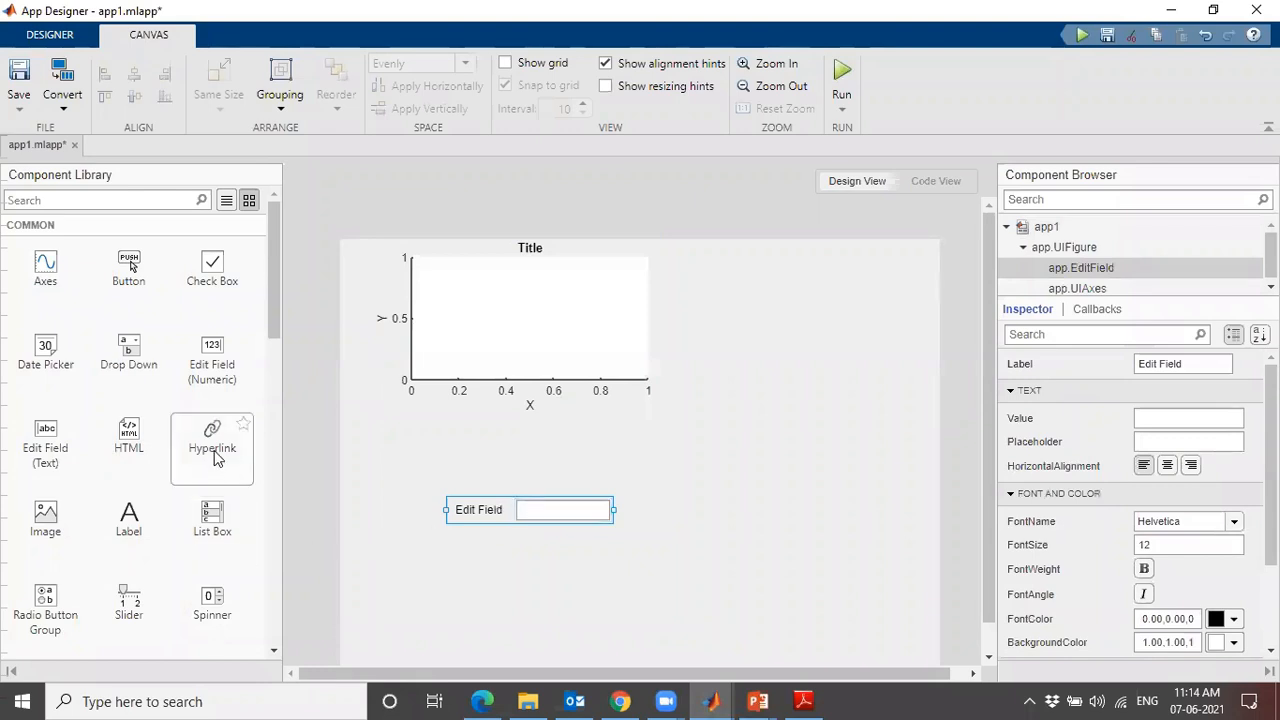
left_click_drag(390, 447, 784, 402)
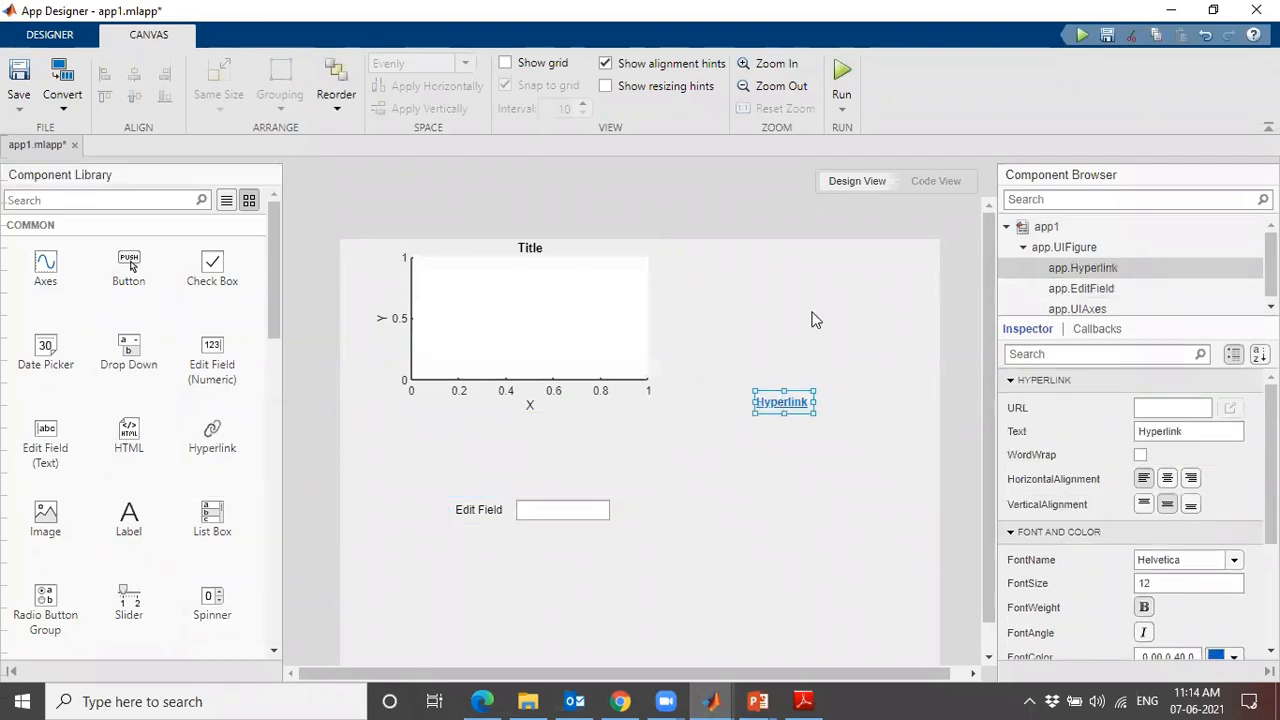
left_click(1175, 409)
left_click(1180, 433)
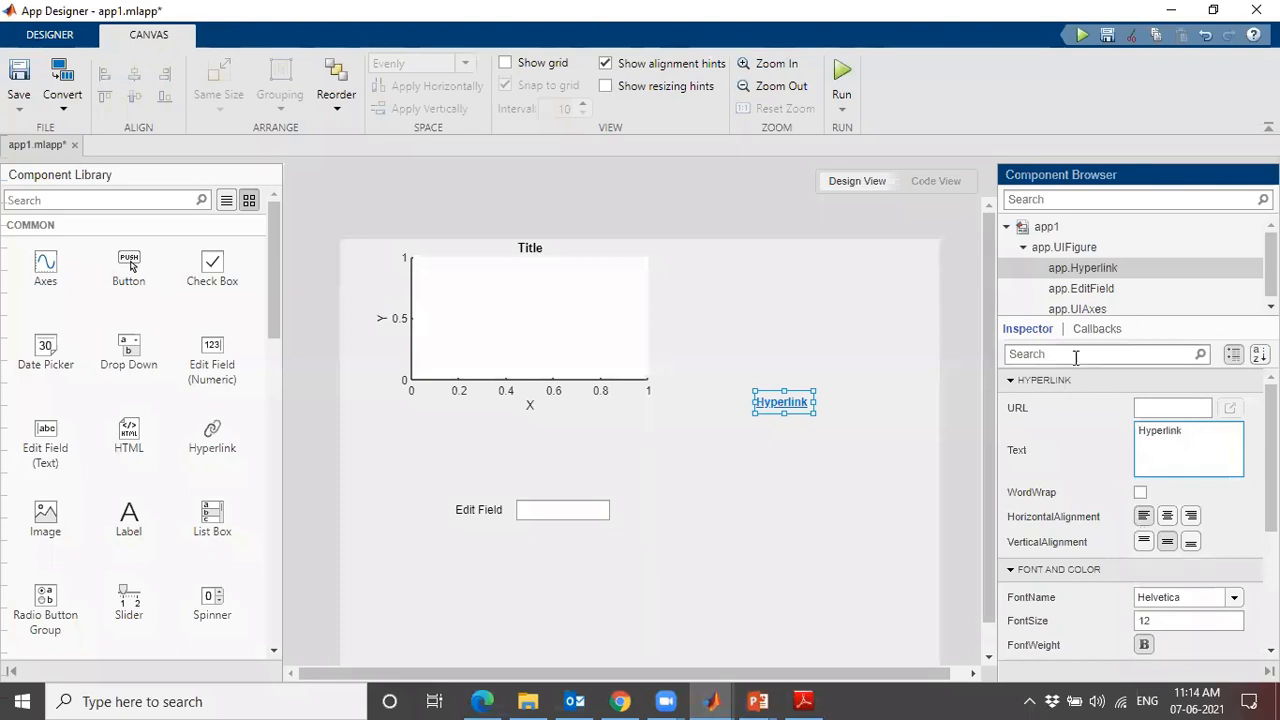
Set the font color of the hyperlink component to cyan.
scroll(1172, 512, "down", 4)
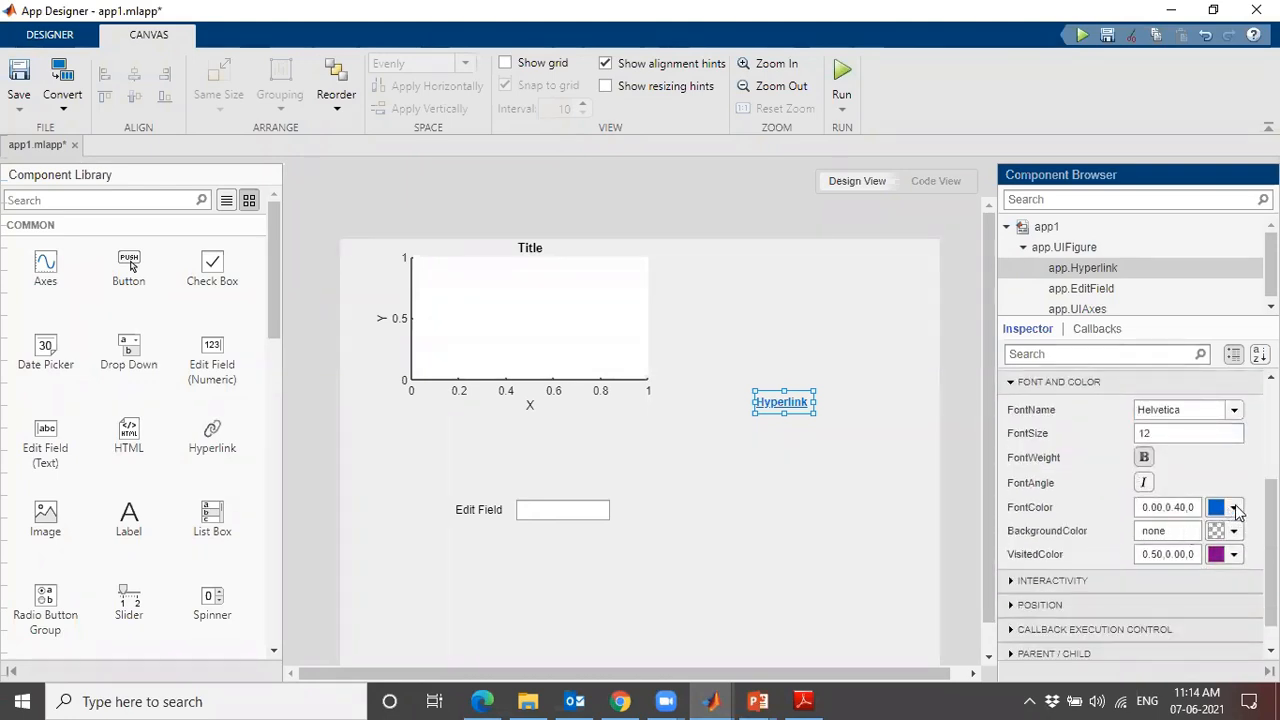
left_click(1235, 508)
left_click(1183, 362)
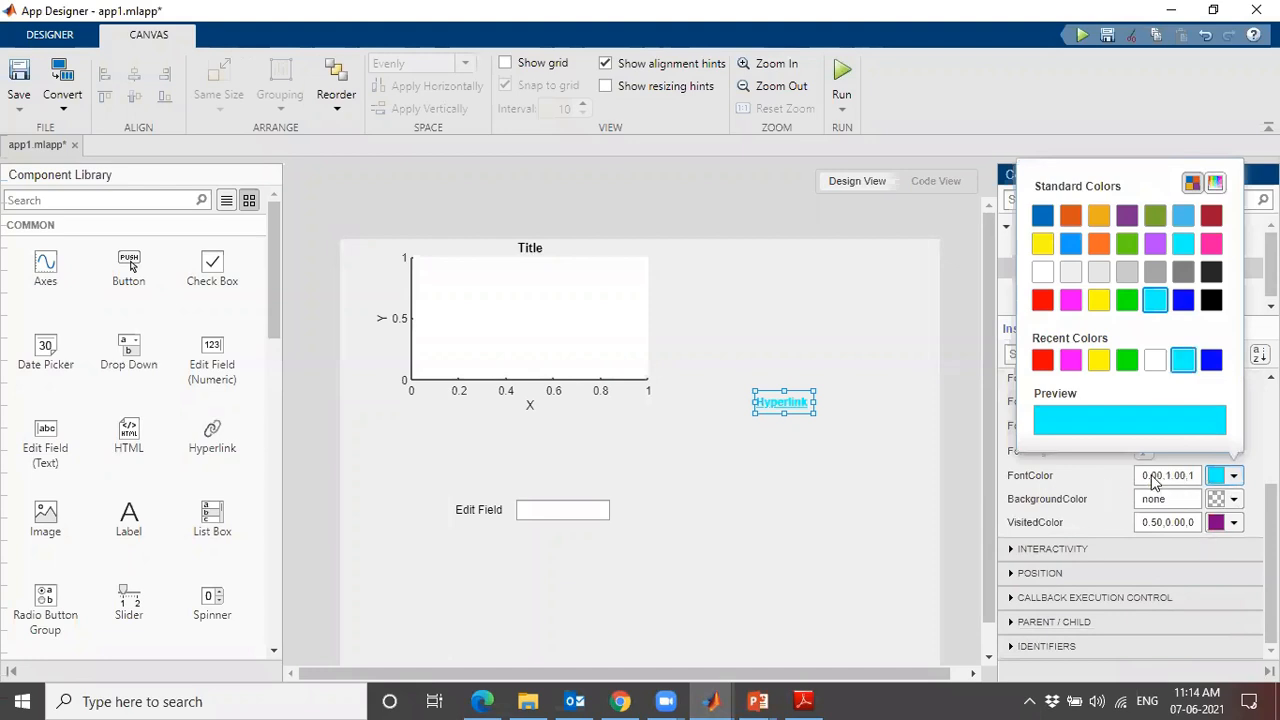
Examine the hyperlink's Position, Callback Execution Control, Parent/Child and Identifiers properties.
left_click(1068, 573)
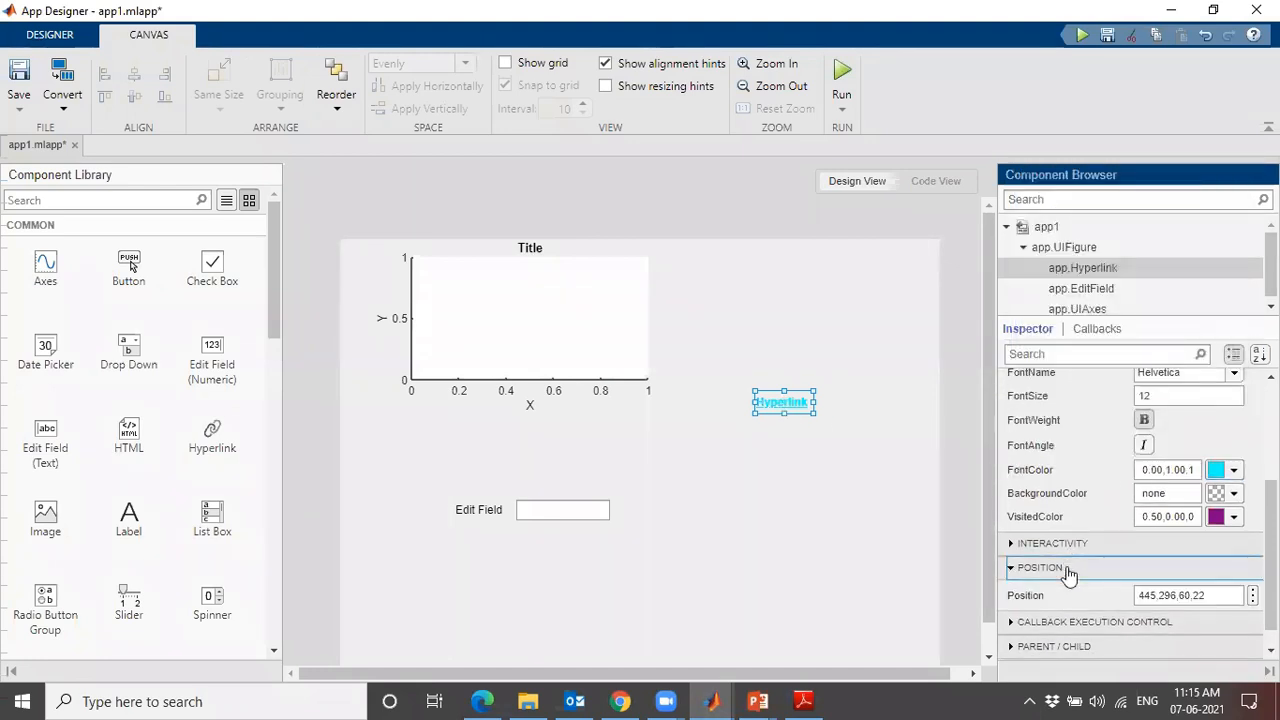
left_click(1072, 598)
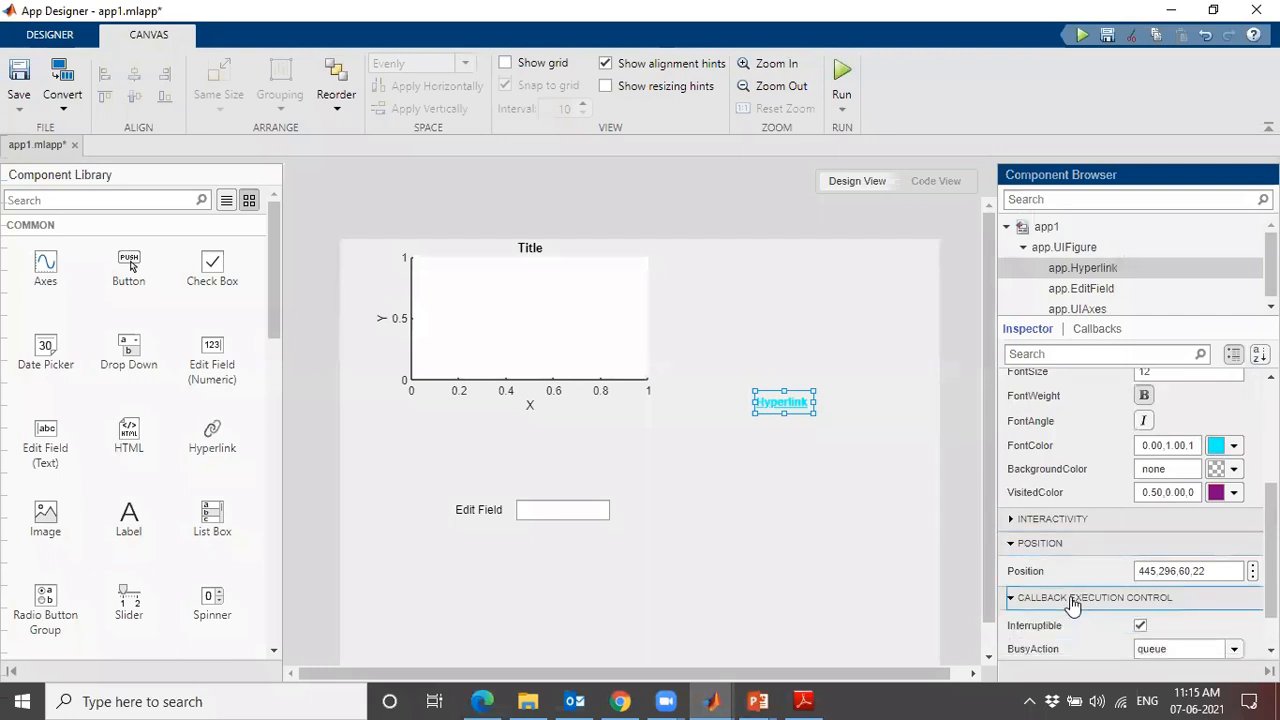
left_click(1072, 624)
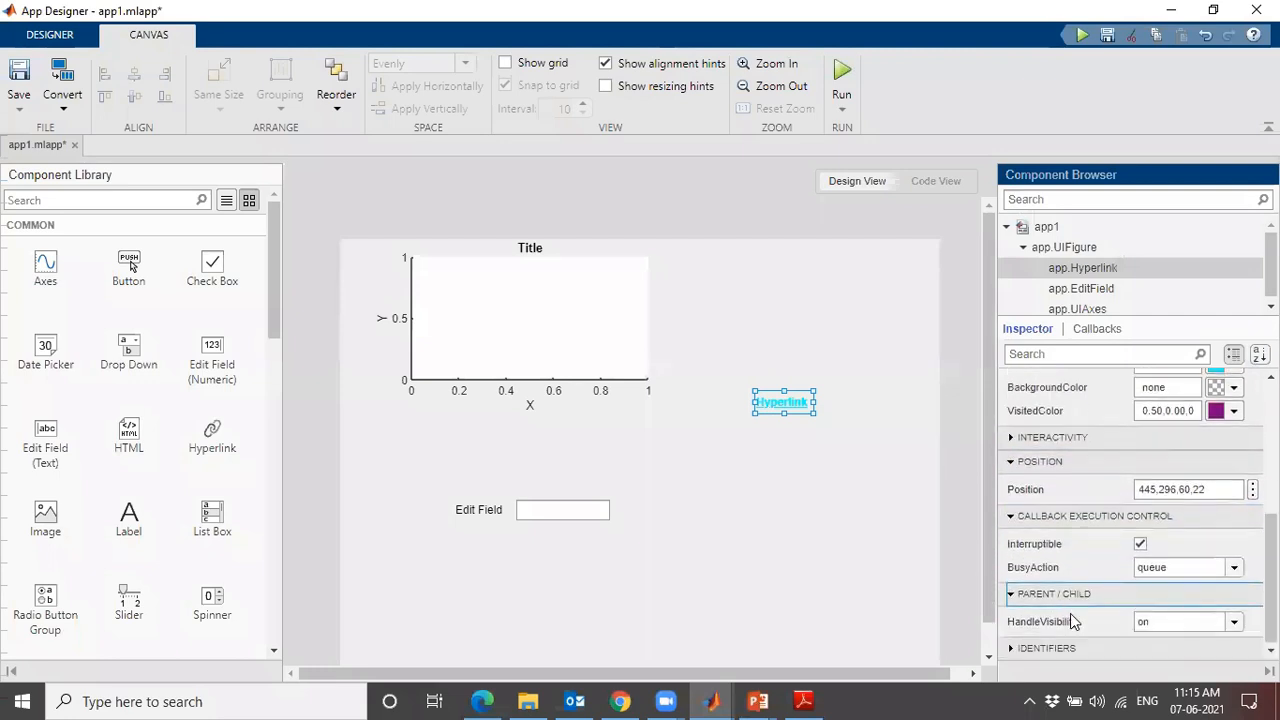
left_click(1068, 648)
left_click(1069, 650)
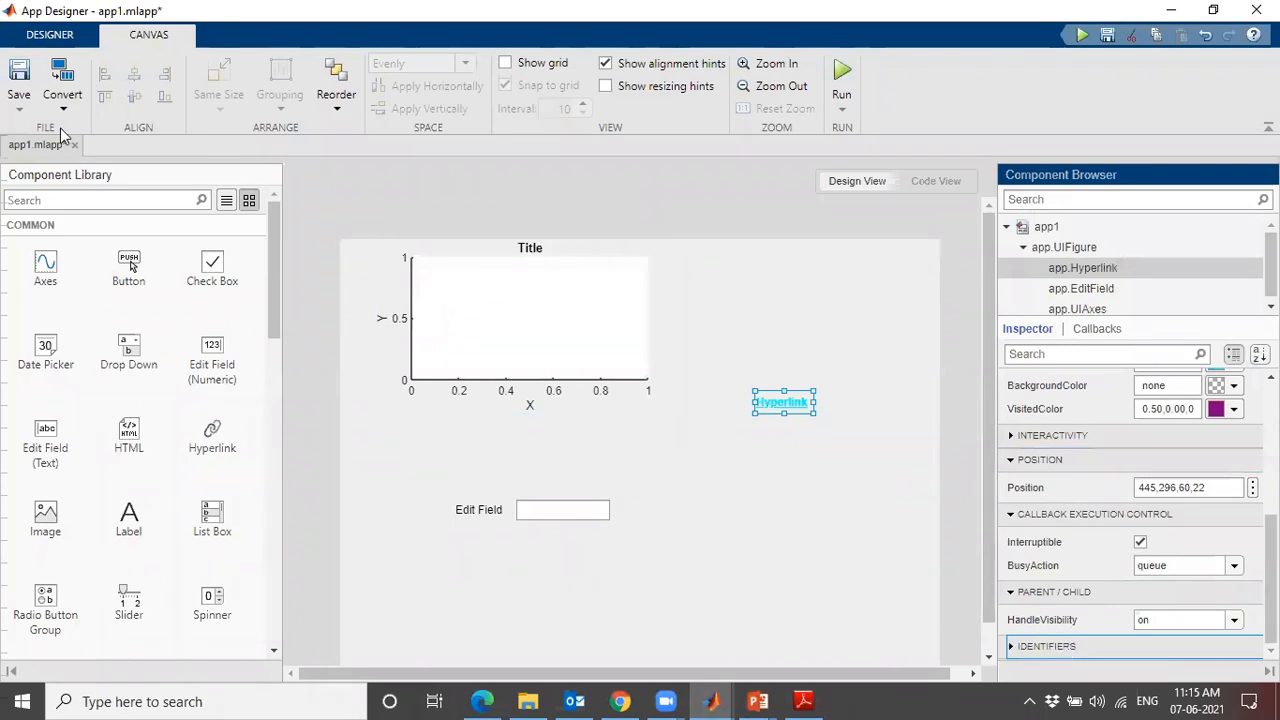
Run the app, saving it as app1 on the Desktop, and close the running app window.
left_click(858, 108)
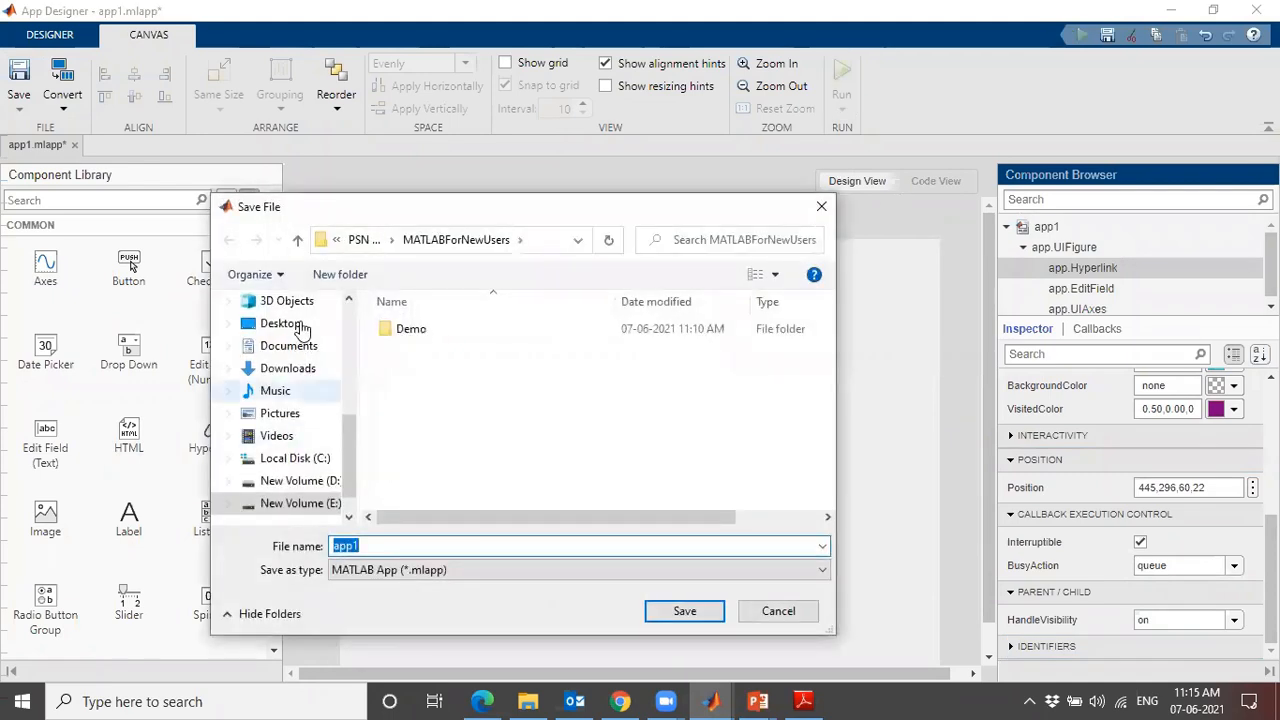
left_click(686, 610)
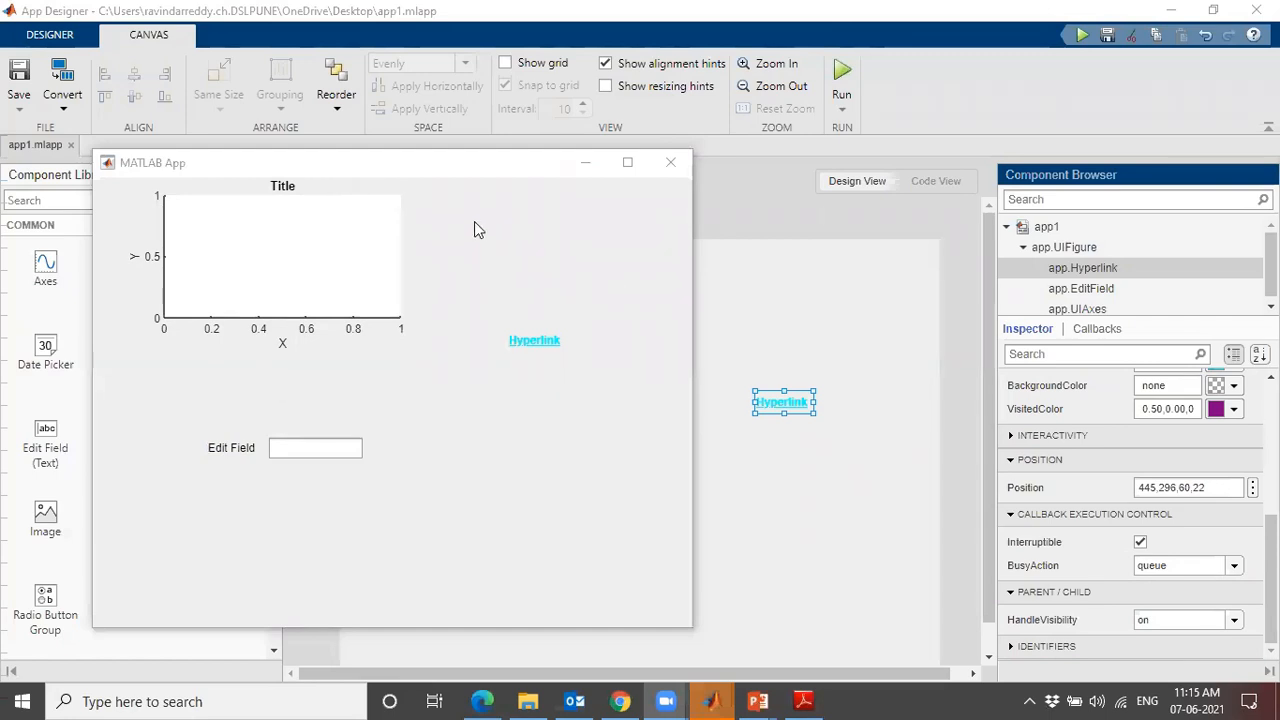
left_click(668, 163)
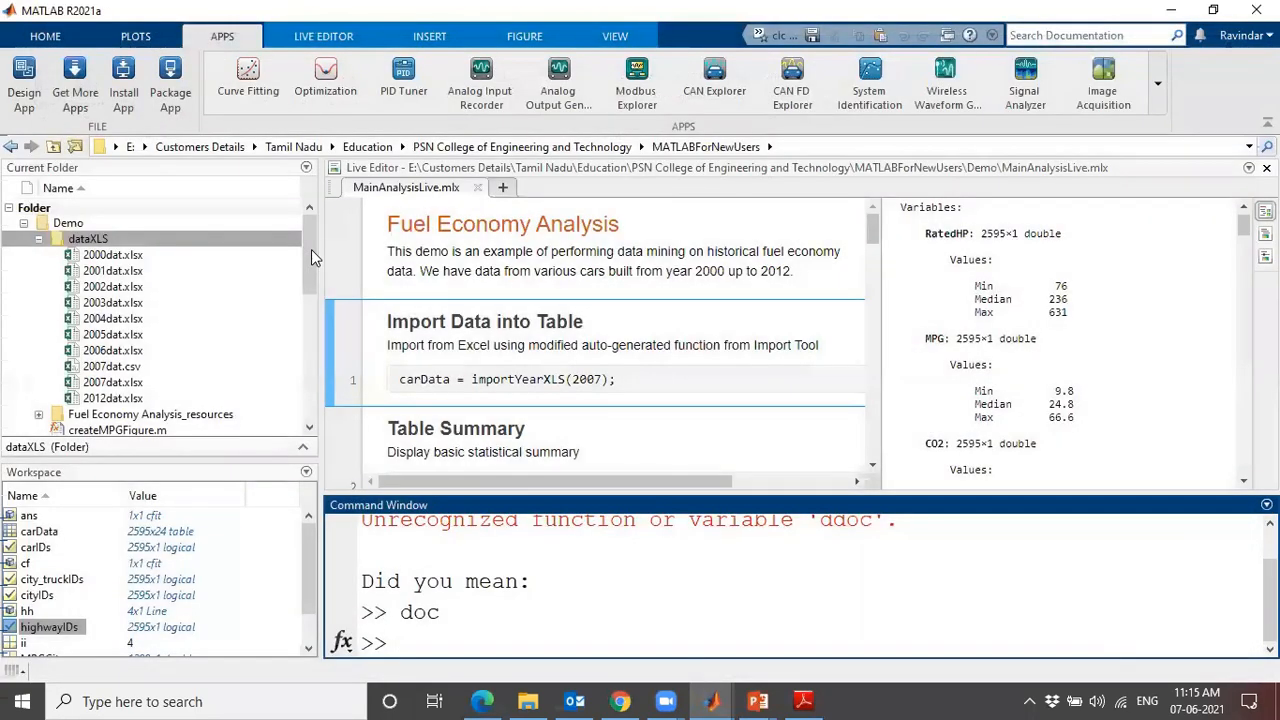
Find FuelEconomy_App.m in the Demo folder and open it in the editor.
left_click_drag(311, 249, 313, 336)
left_click_drag(317, 394, 317, 399)
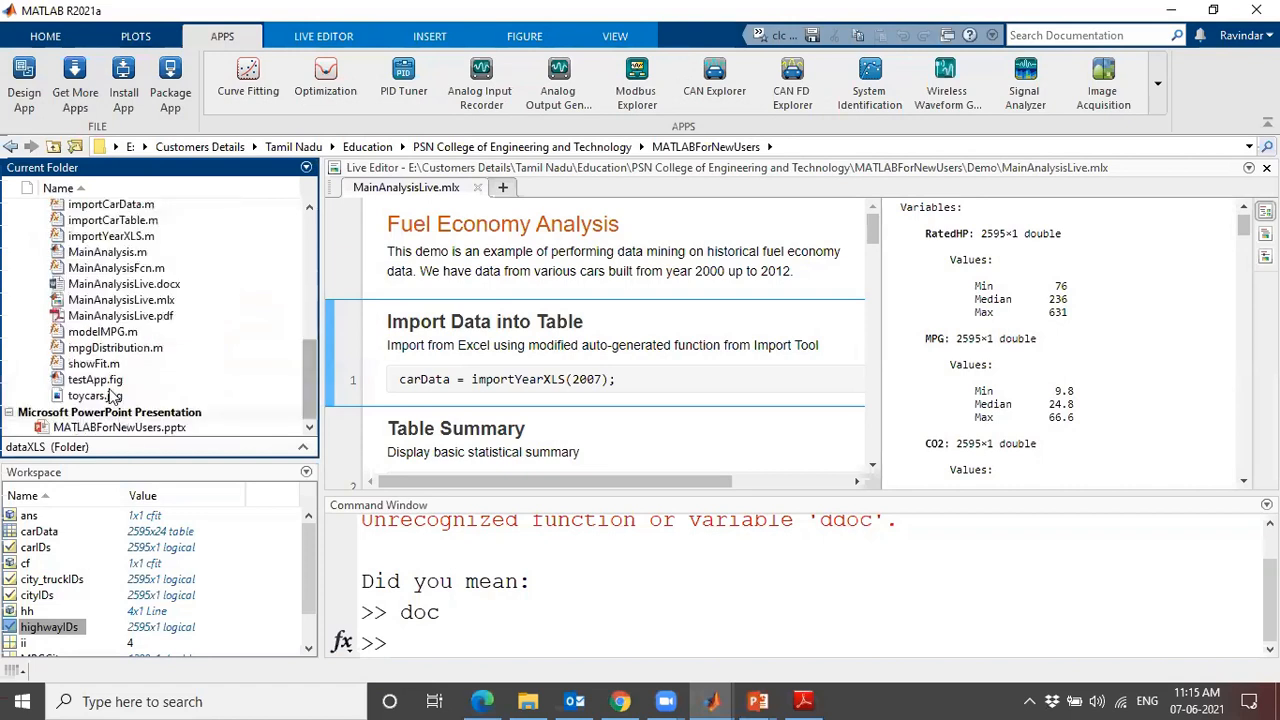
left_click(112, 334)
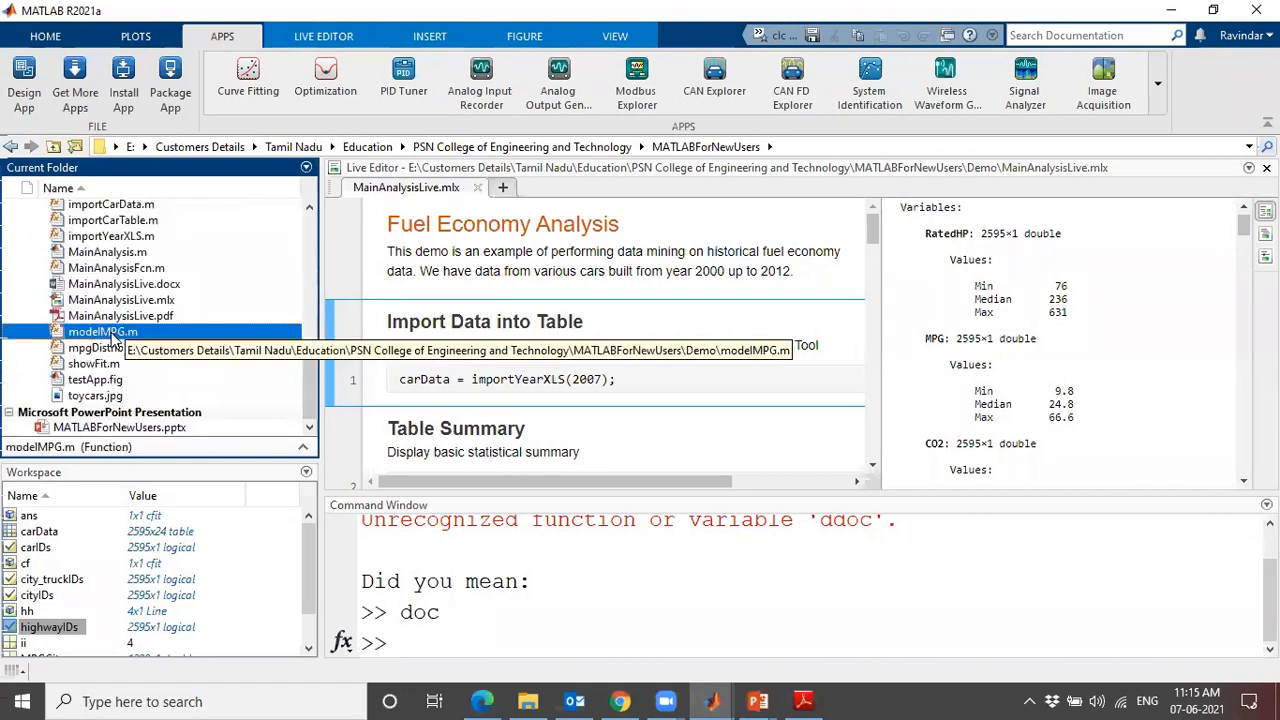
scroll(115, 343, "up", 4)
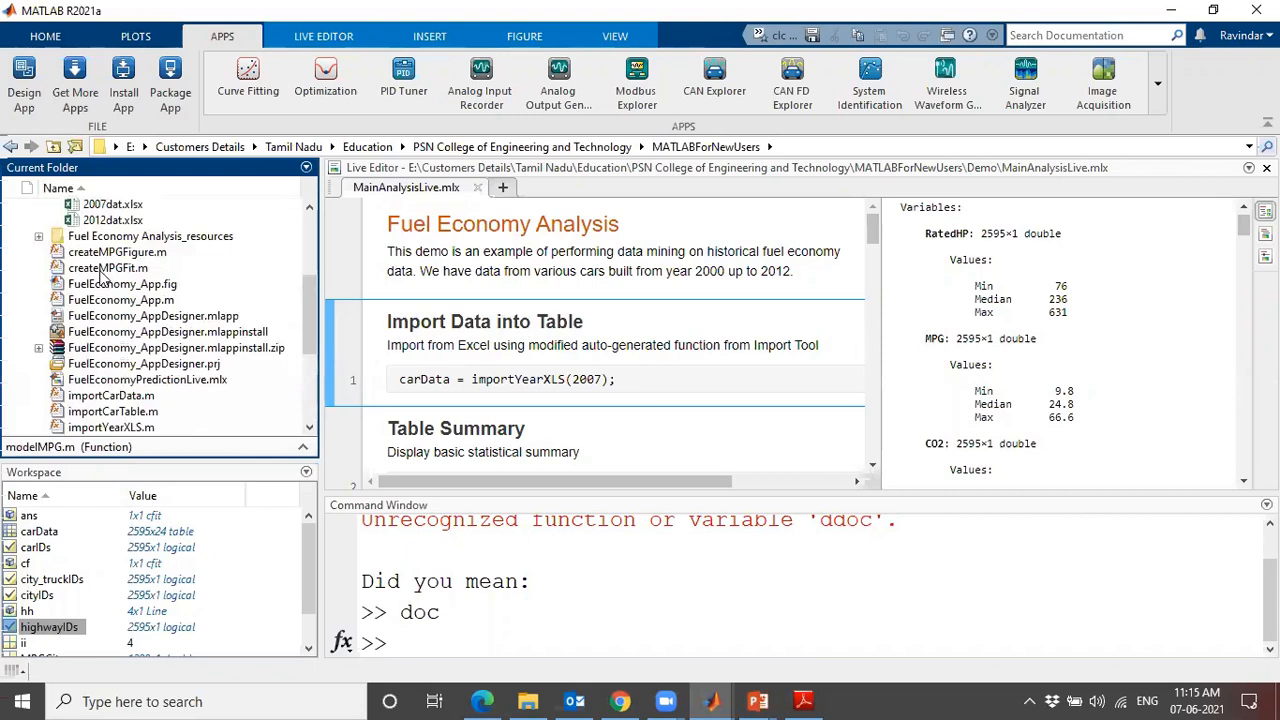
left_click(101, 270)
left_click(122, 302)
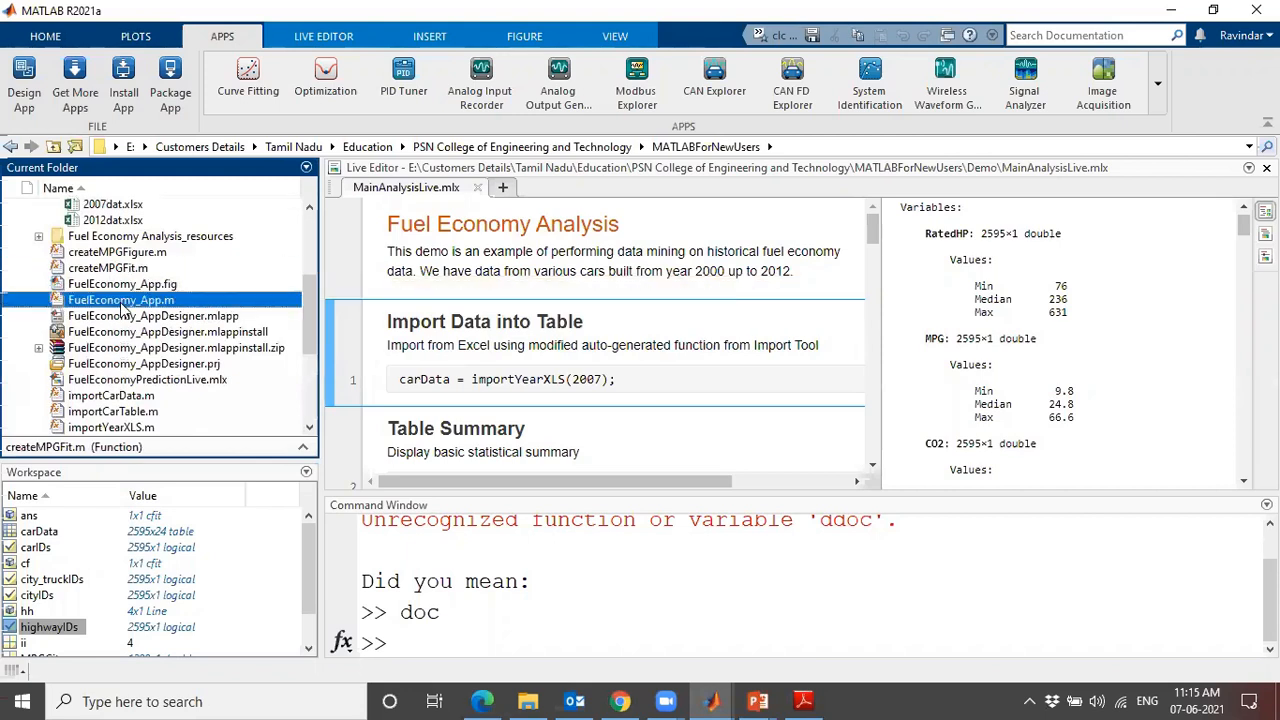
key("Return")
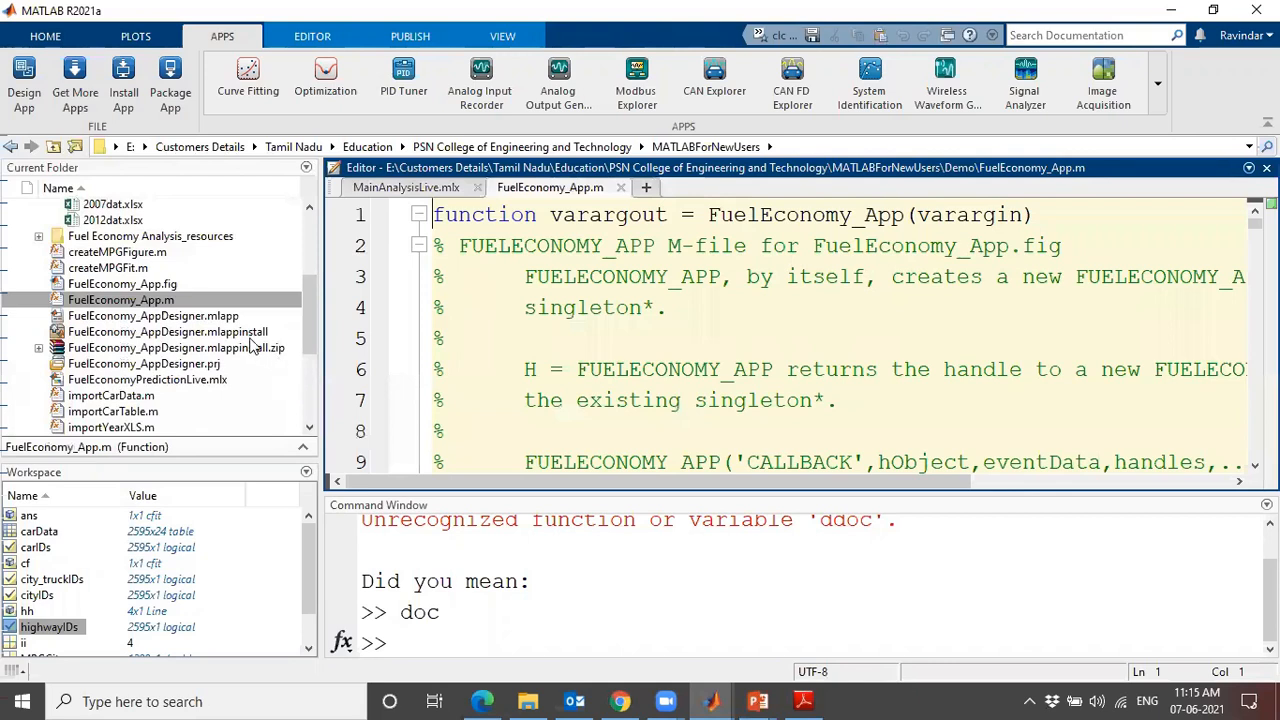
Open FuelEconomy_AppDesigner.mlapp from the Demo folder in a maximized App Designer window and view its full layout.
left_click(226, 318)
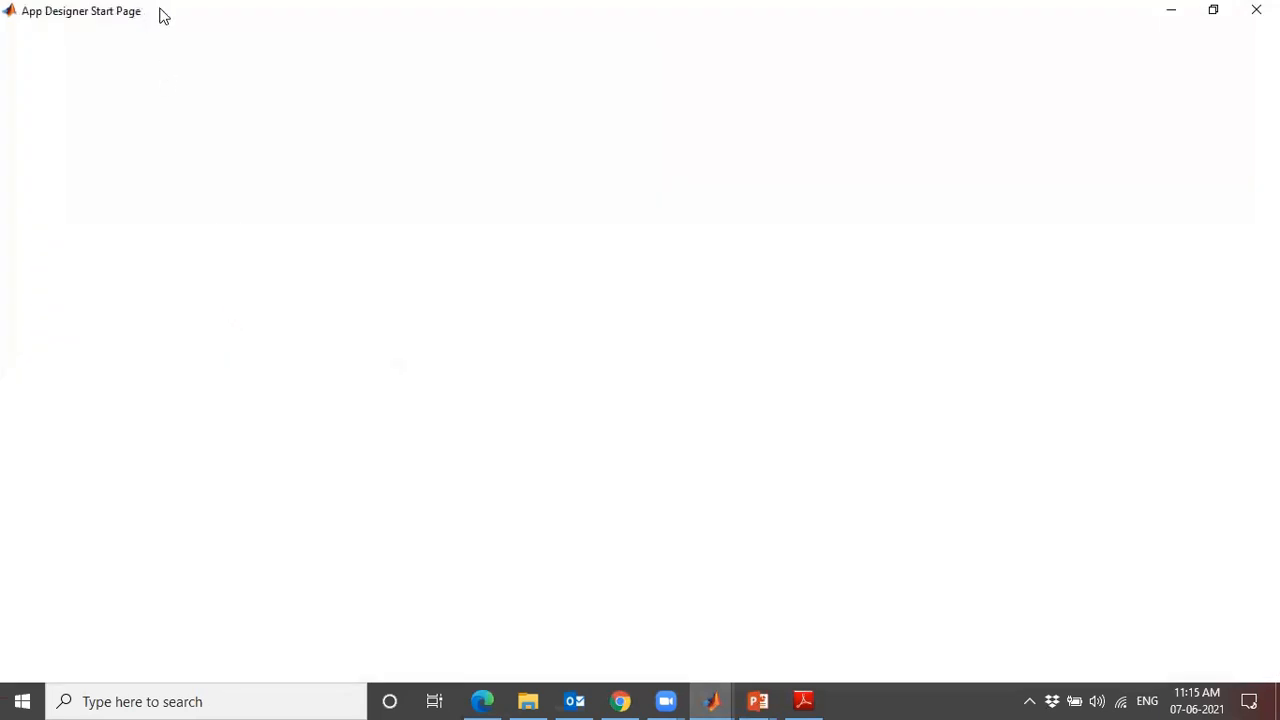
left_click_drag(160, 10, 210, 120)
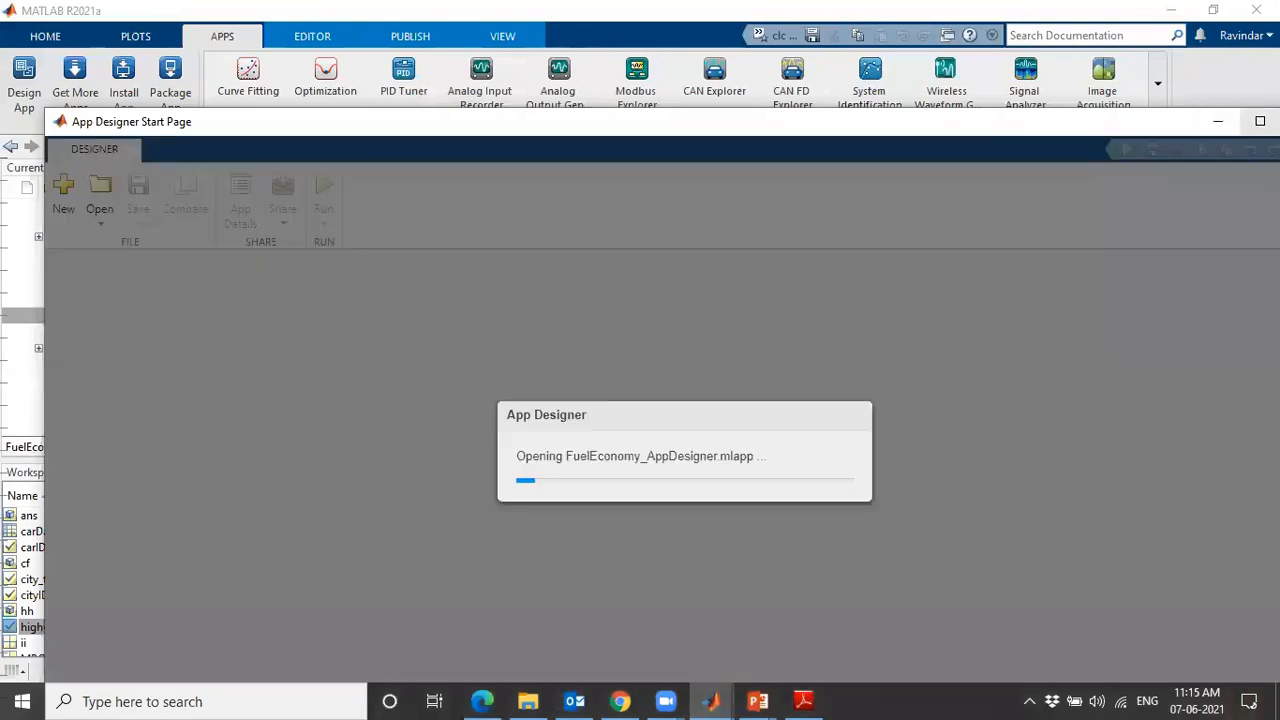
left_click(1260, 121)
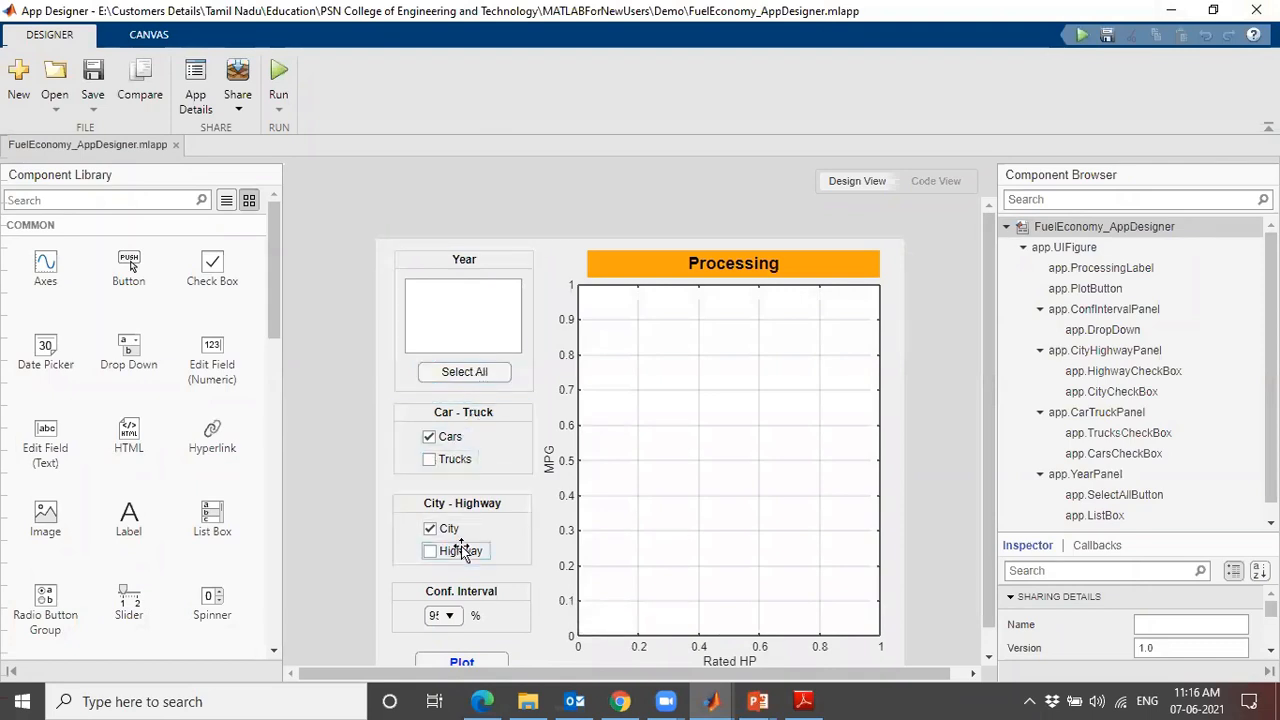
scroll(462, 553, "down", 1)
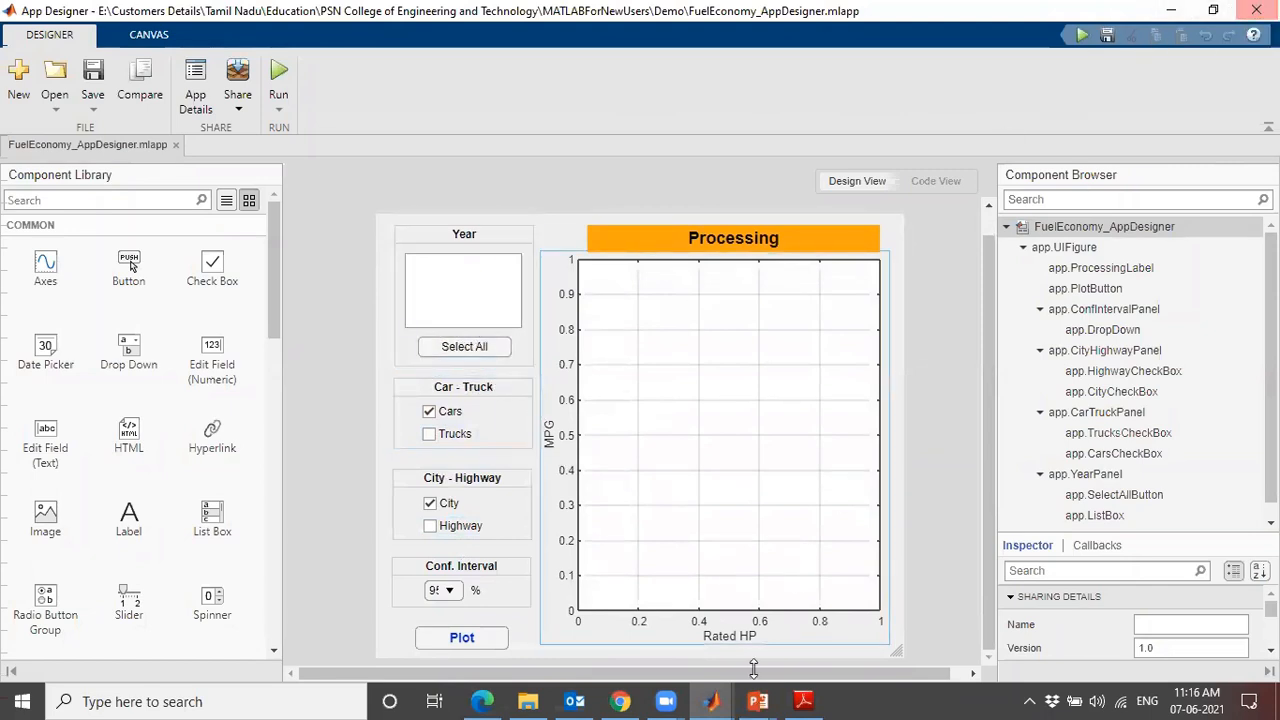
Switch to the PowerPoint slide show and advance through the app sharing slides to the Get Started Today slide.
left_click(757, 700)
left_click(858, 615)
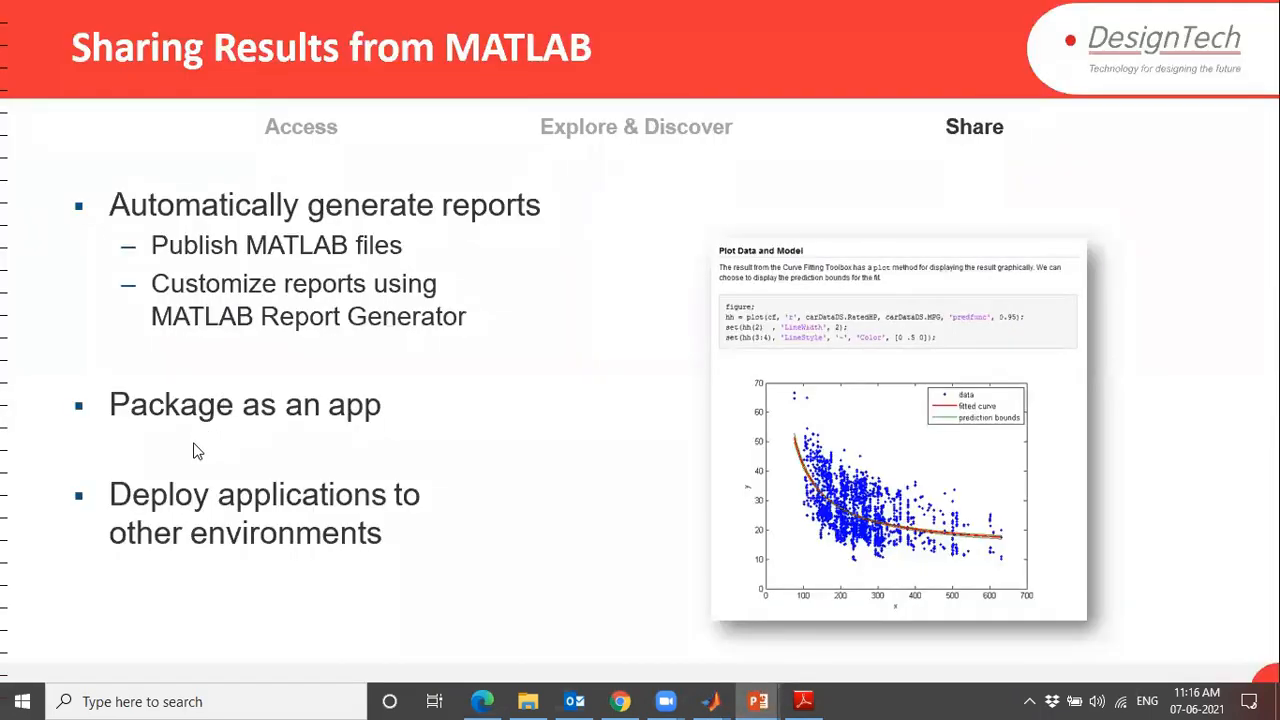
left_click(329, 528)
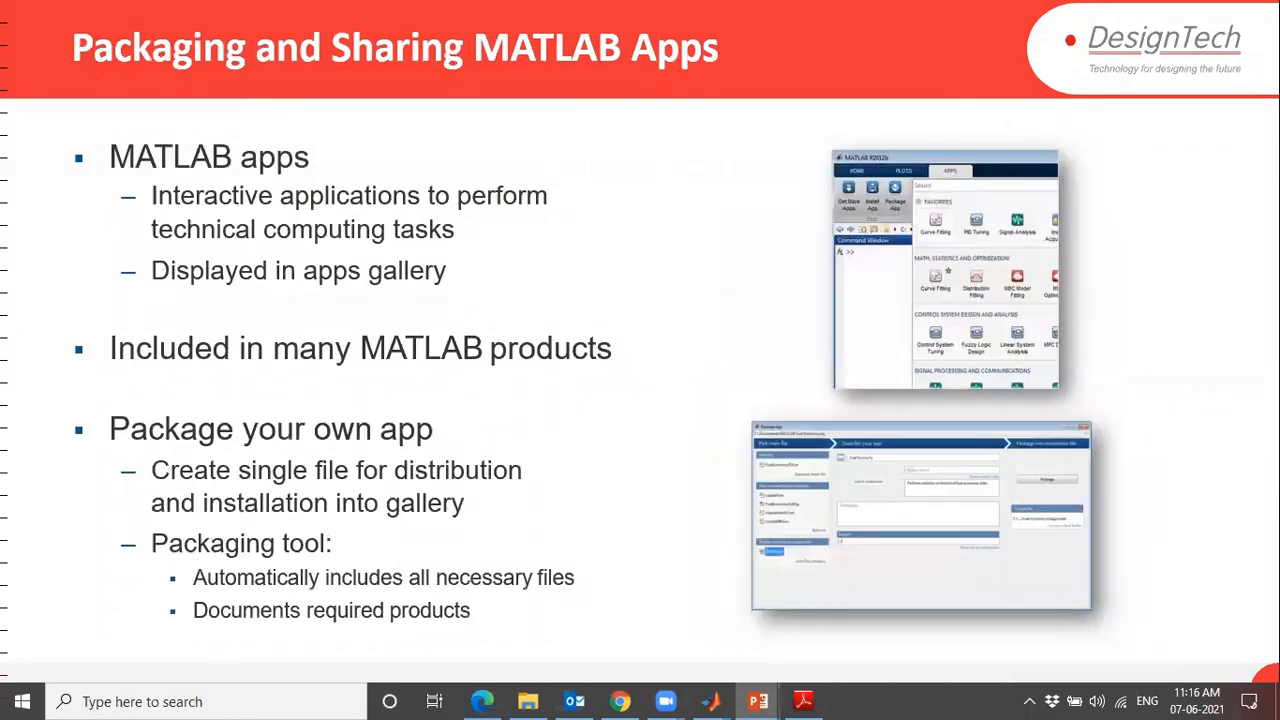
key("Right")
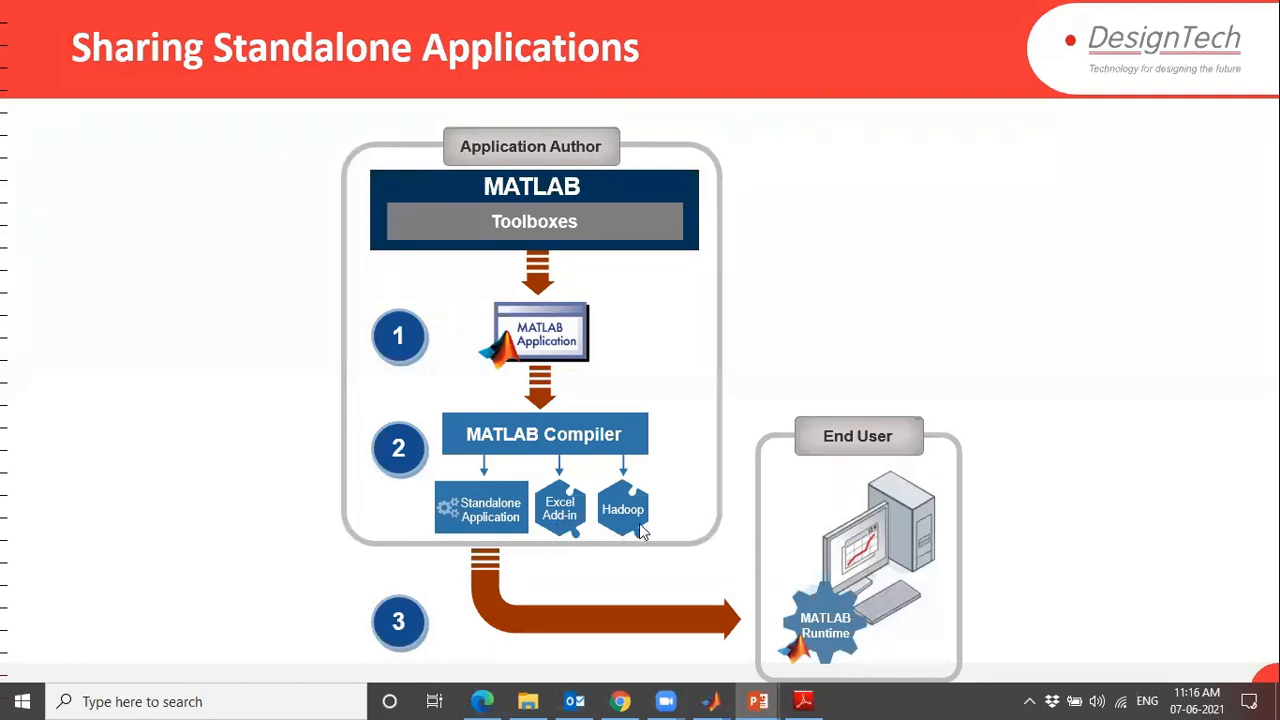
left_click(829, 593)
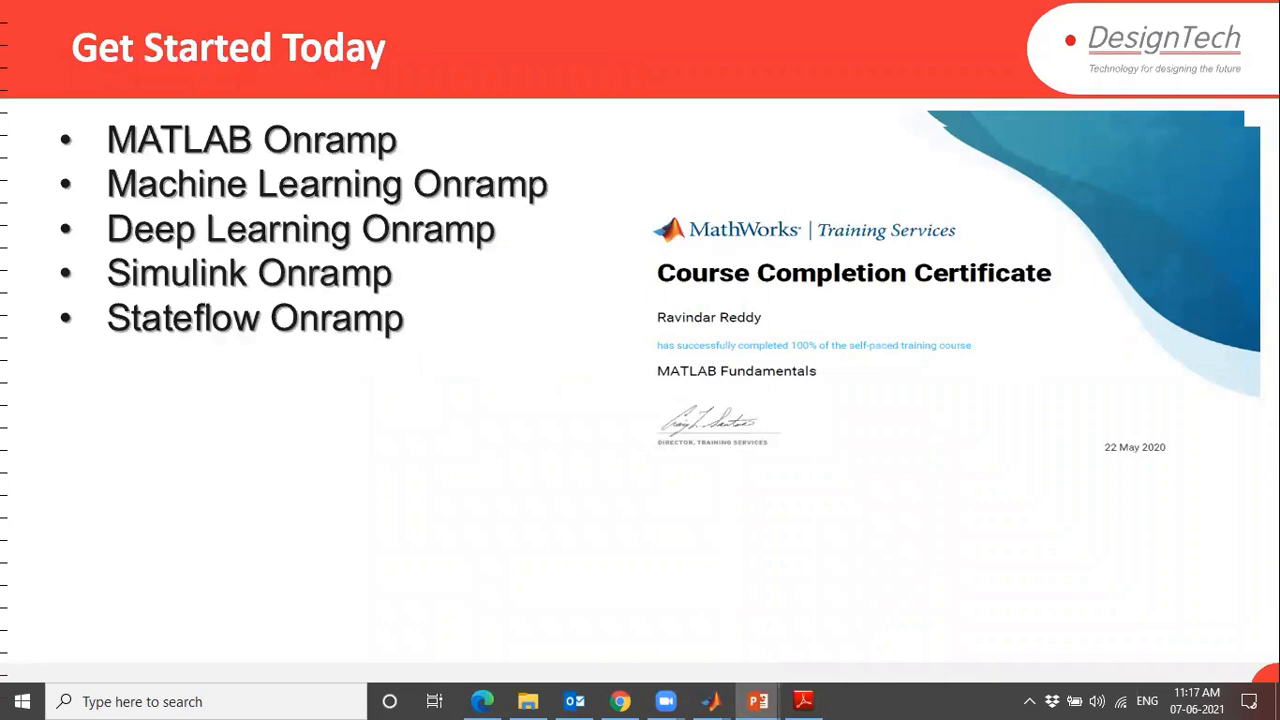
Switch to Chrome and search Google for mathworks in a new browser tab.
left_click(434, 701)
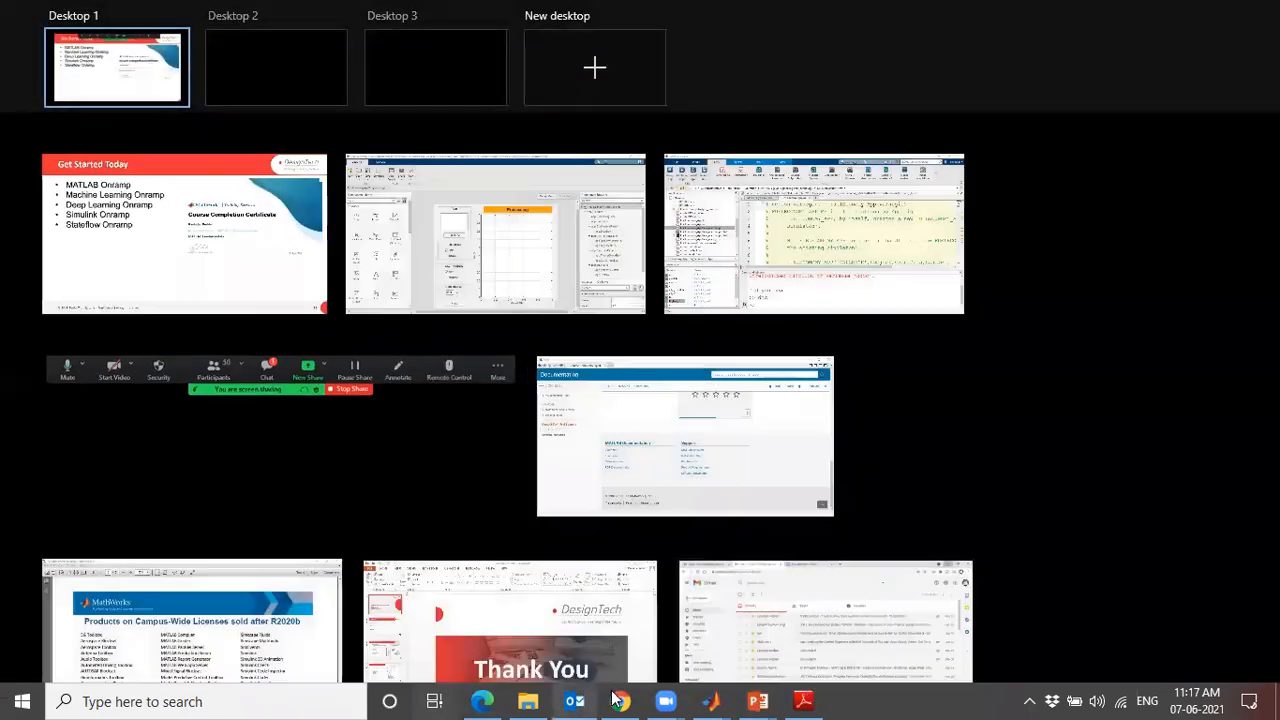
left_click(519, 617)
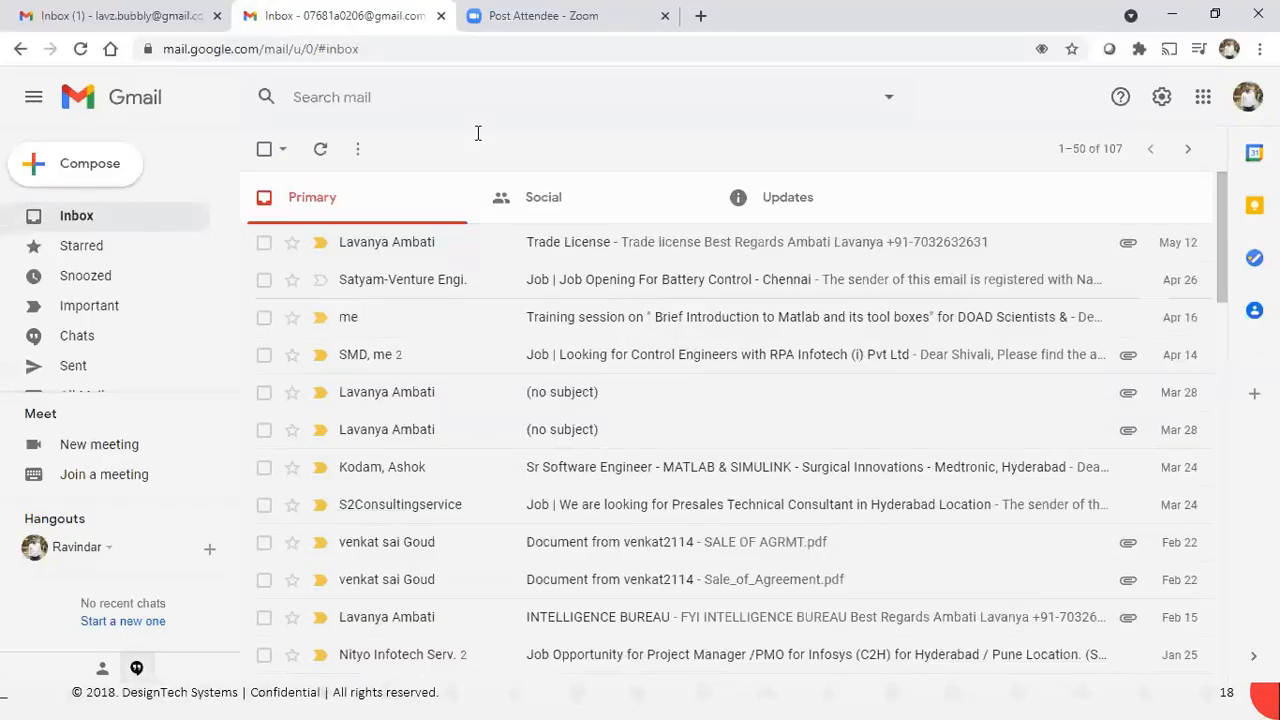
left_click(659, 420)
left_click(172, 12)
double_click(1118, 4)
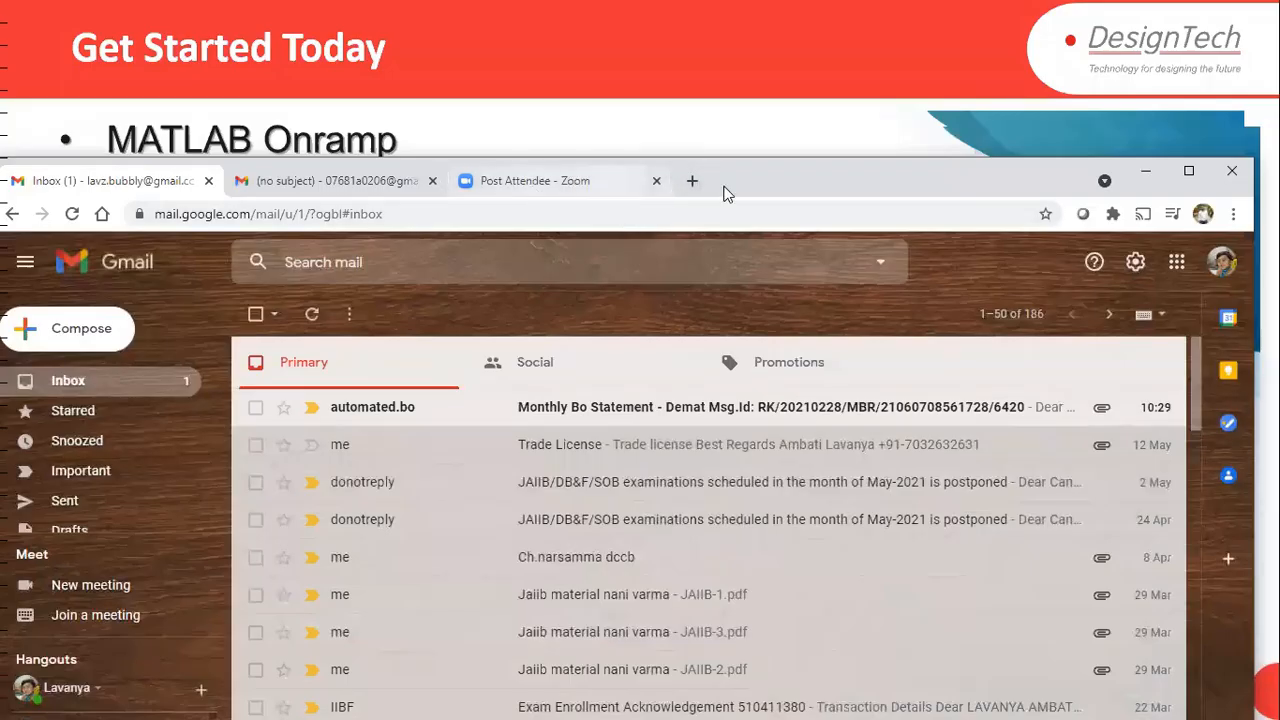
left_click(690, 180)
type("mathworks")
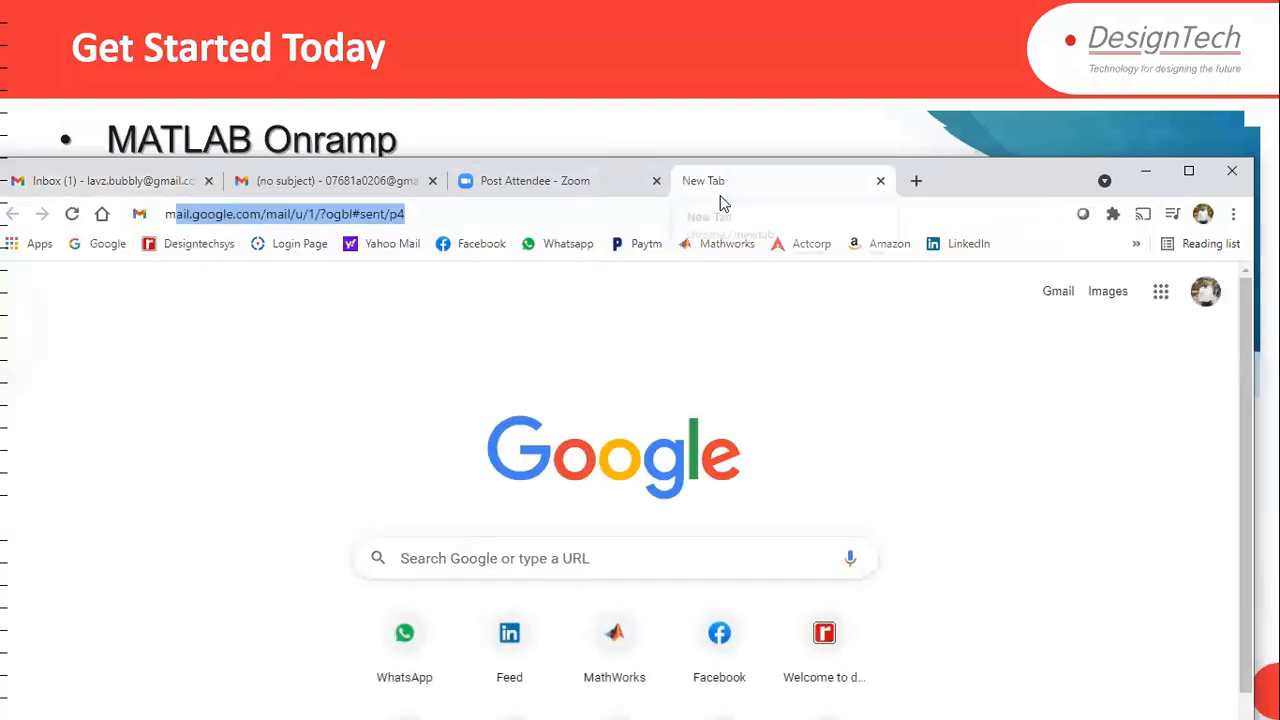
key("Return")
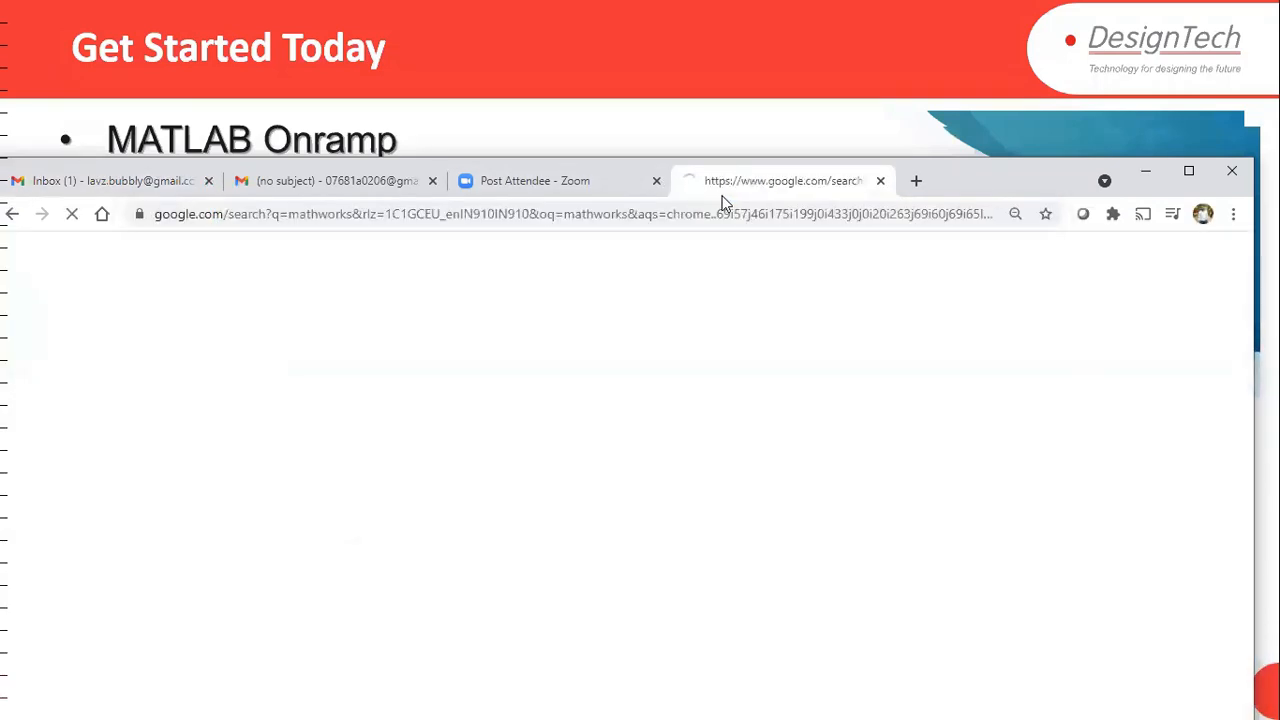
Bring the mathworks search results back in a maximized Chrome window and open the MathWorks website.
left_click(1145, 171)
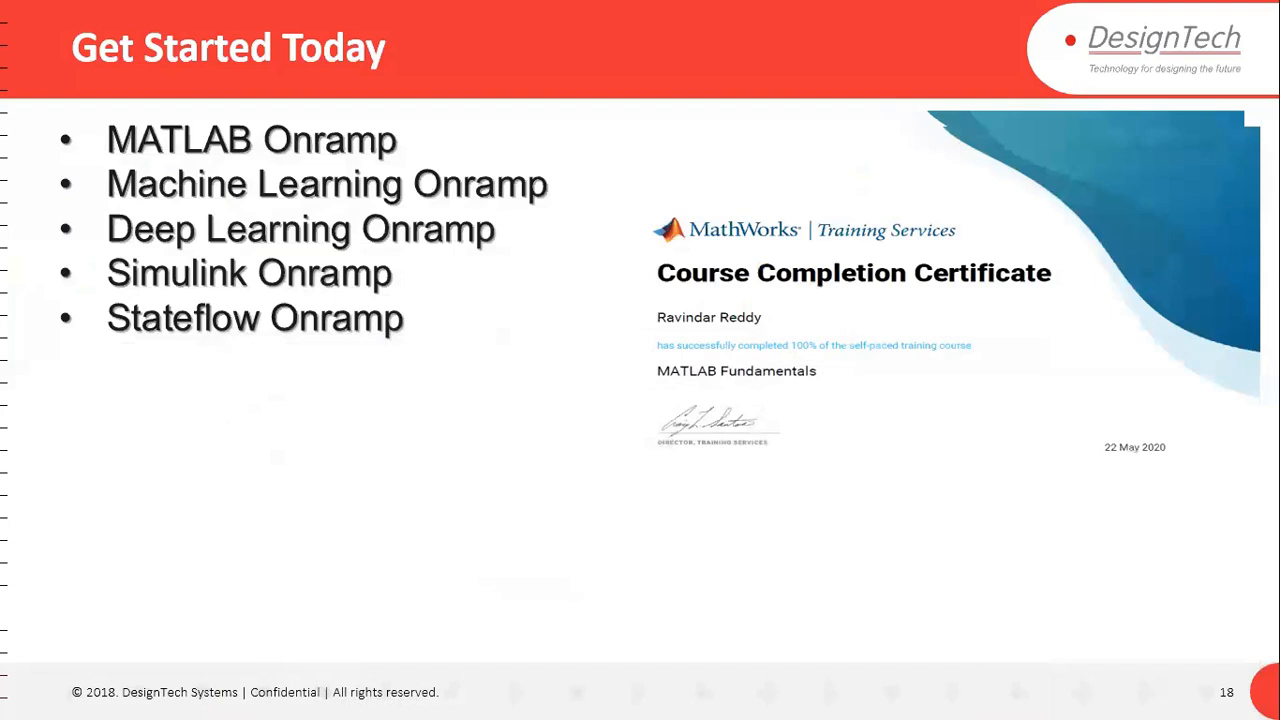
key("alt+Tab")
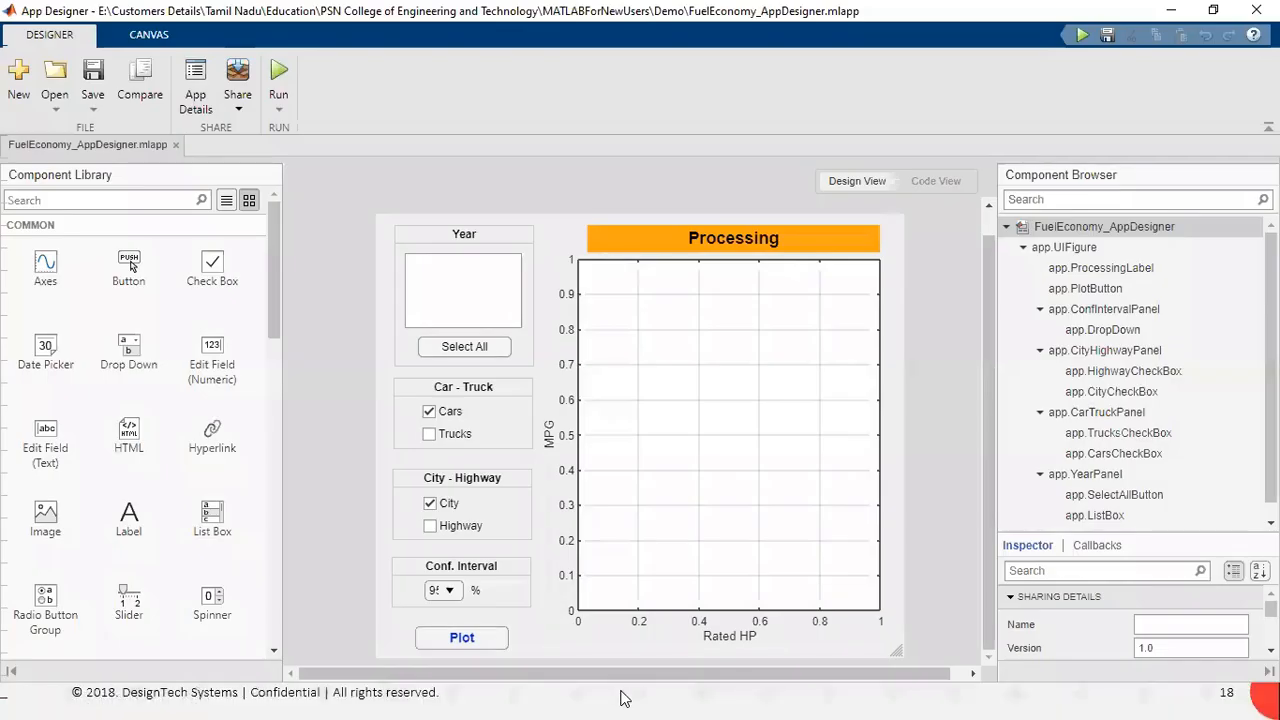
key("super")
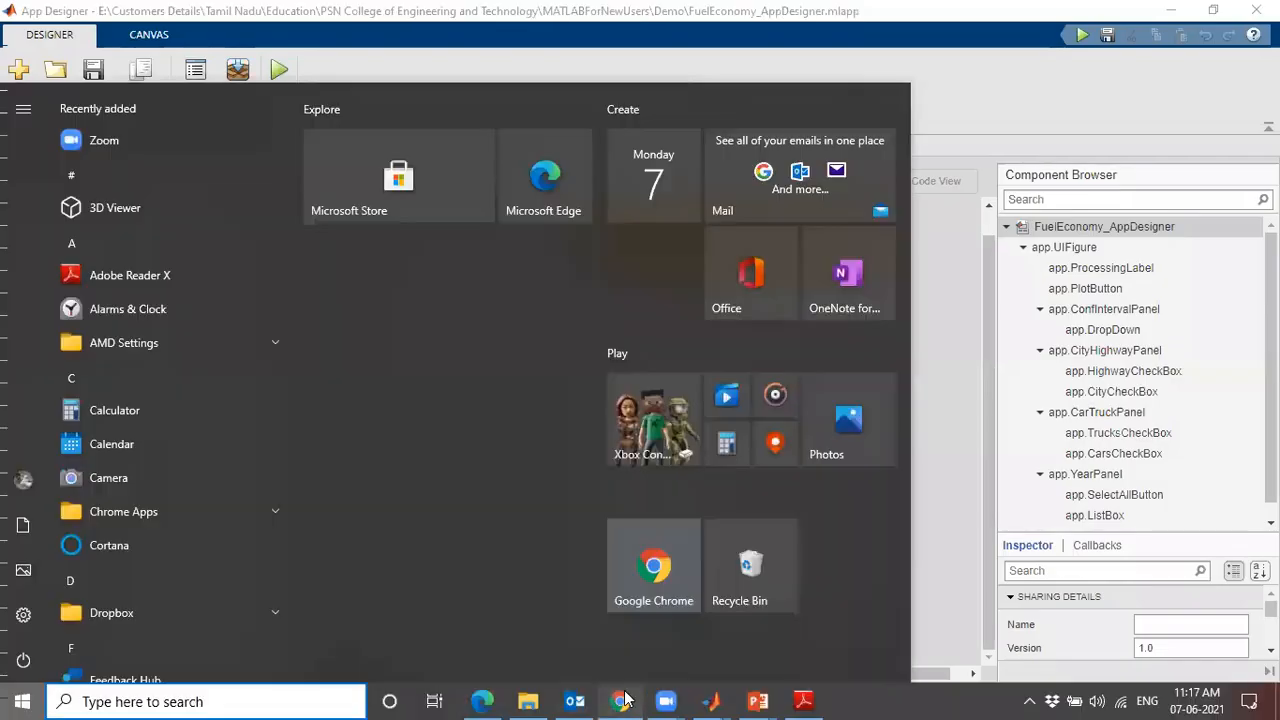
left_click(620, 703)
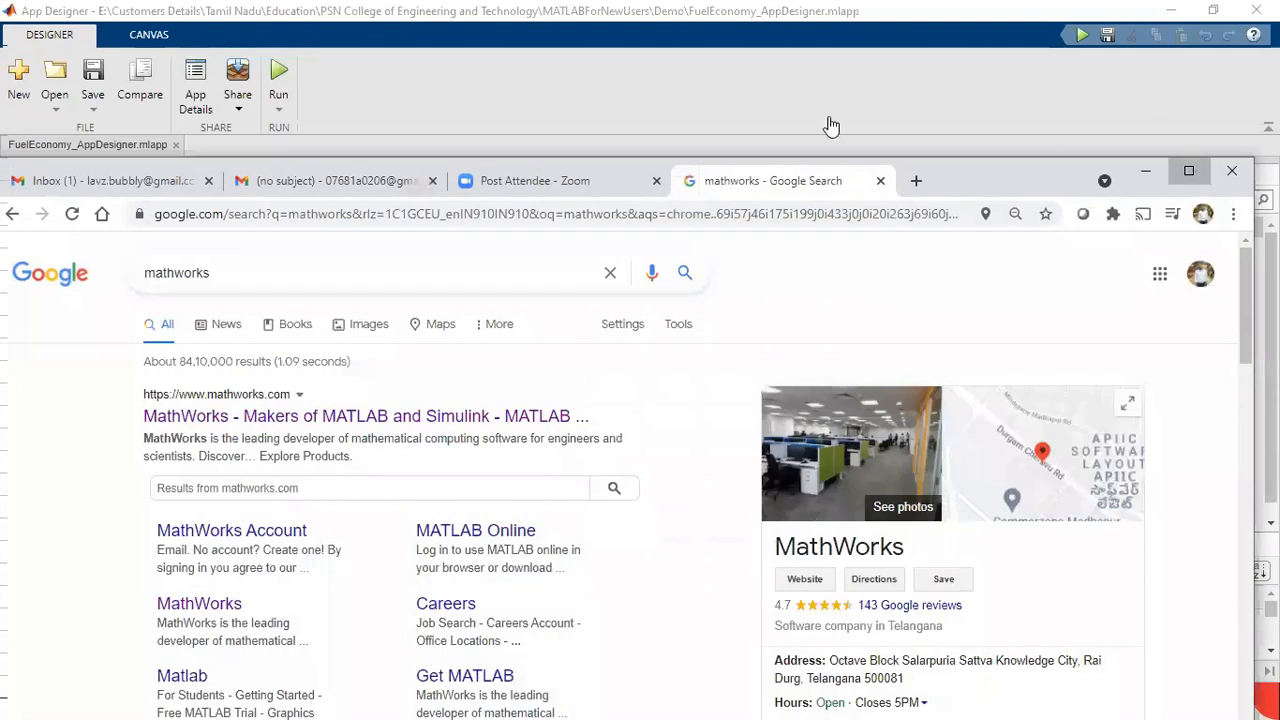
left_click(1189, 171)
left_click(252, 252)
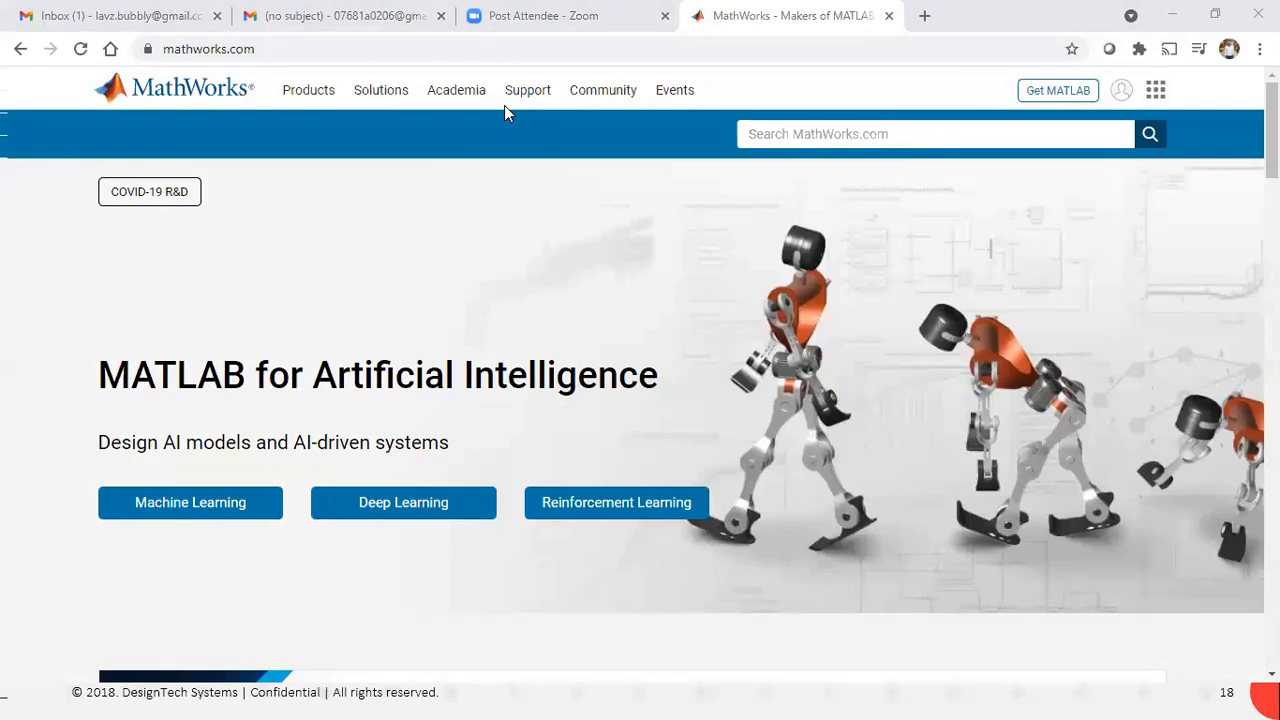
Open the MathWorks account page and go to My Courses.
left_click(1121, 90)
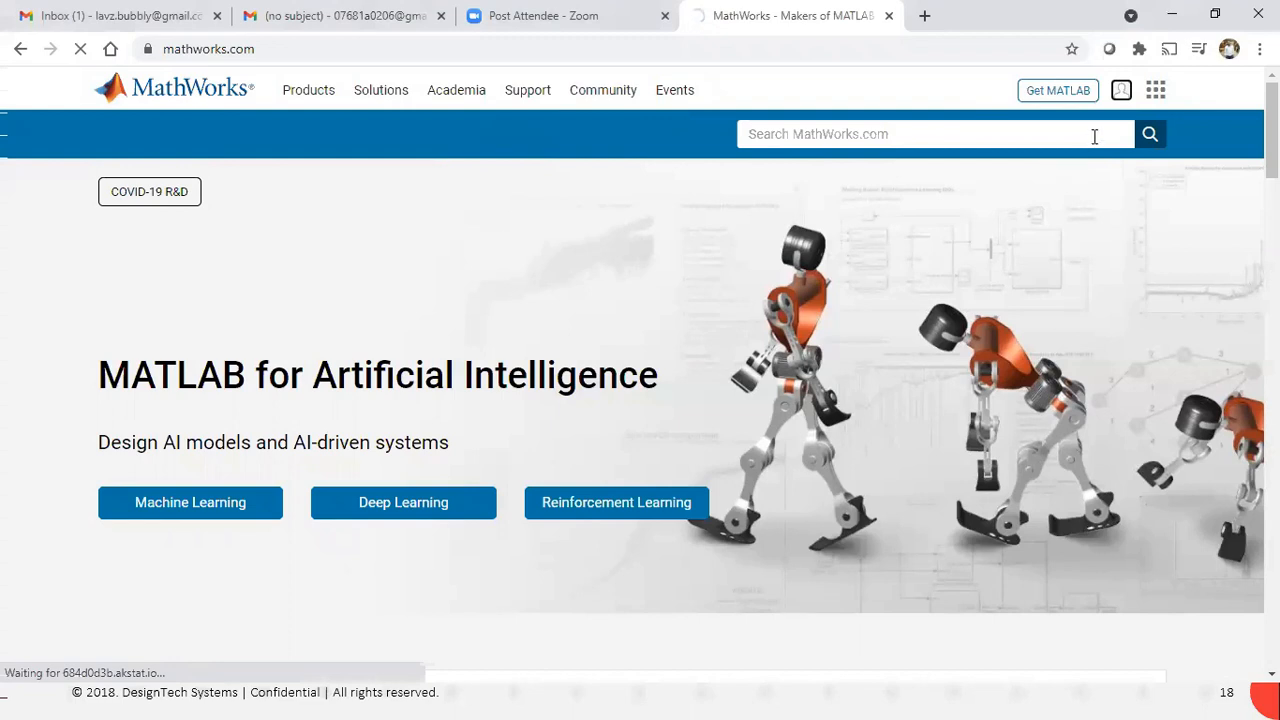
left_click(1121, 92)
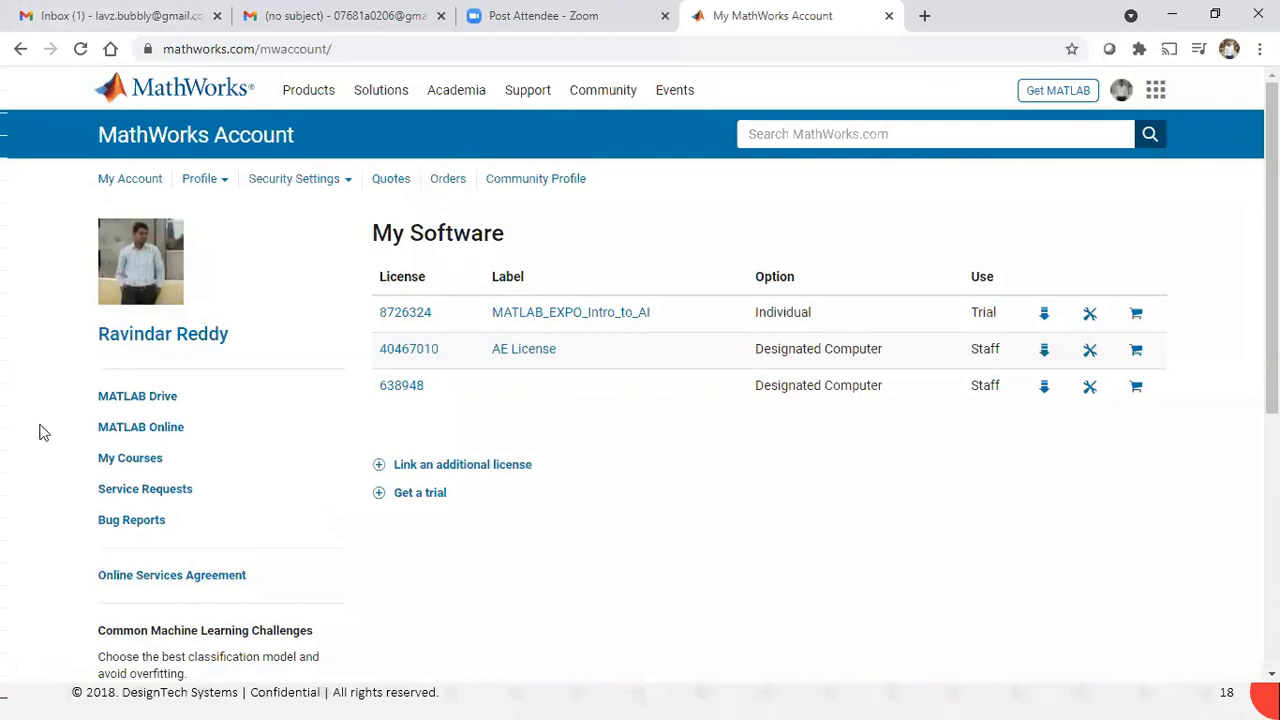
left_click(158, 463)
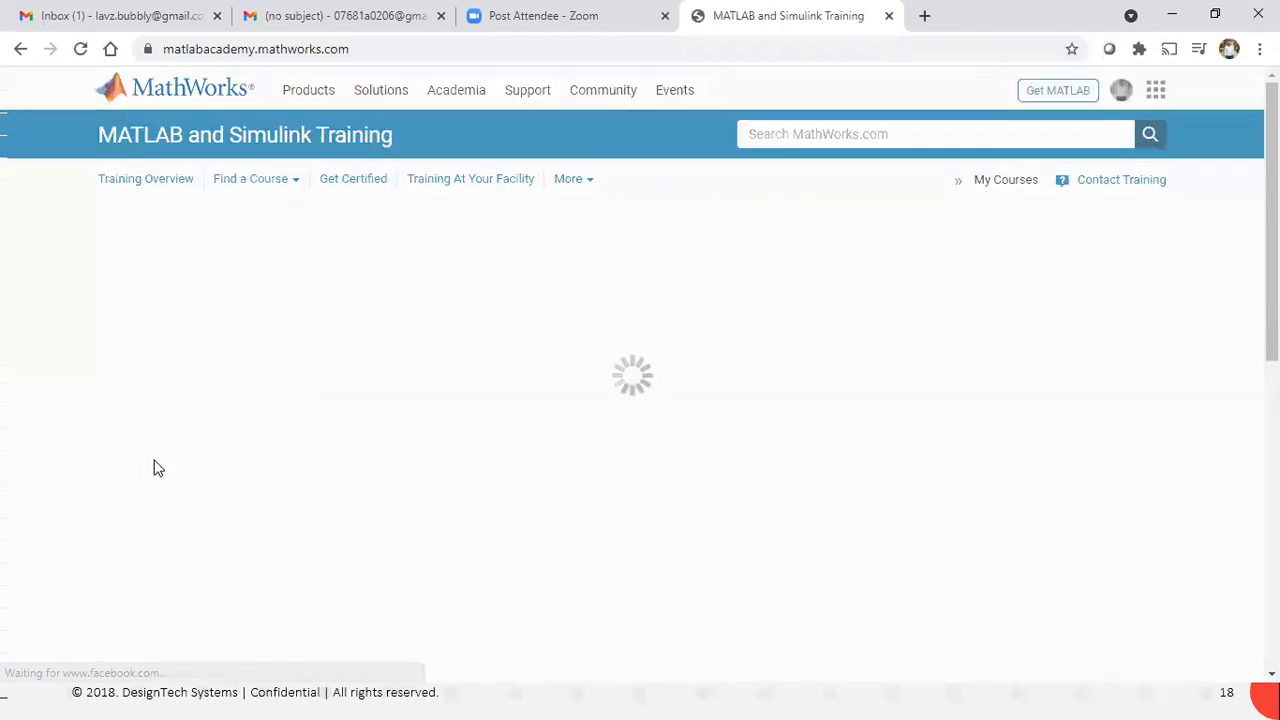
Examine the Onramp courses offered under Getting Started on the MATLAB and Simulink Training page.
scroll(505, 420, "down", 4)
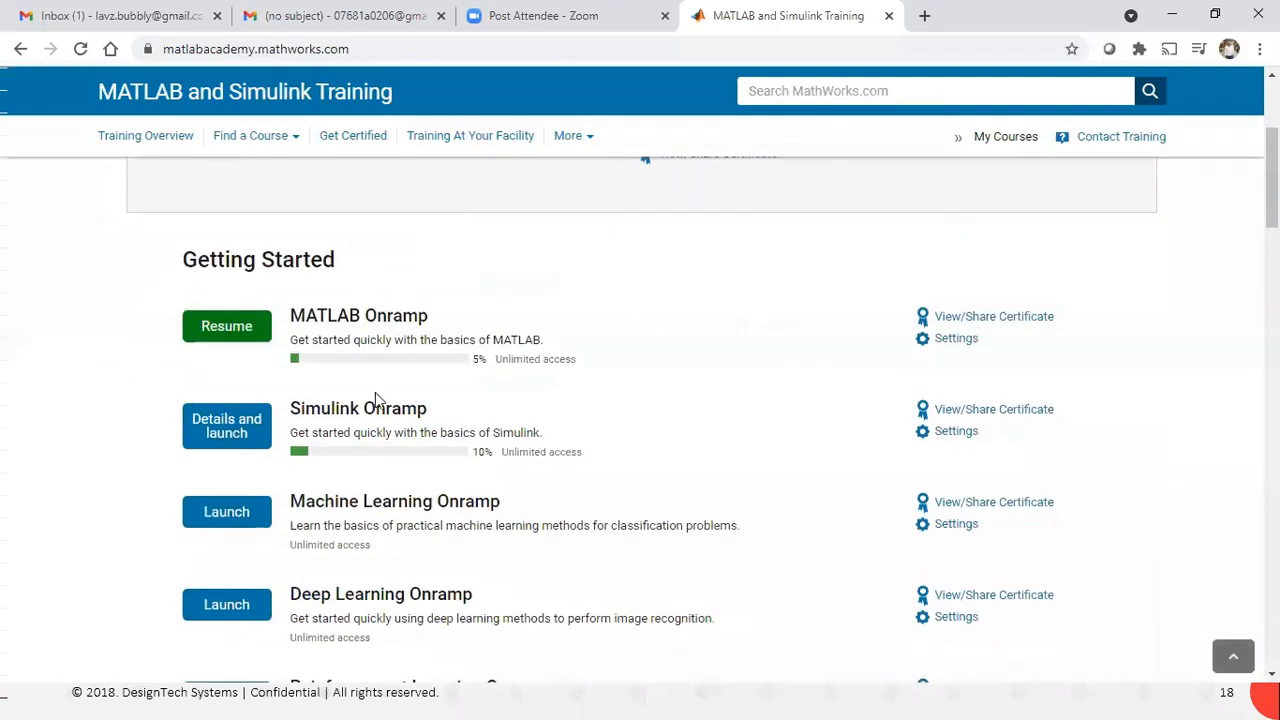
scroll(412, 455, "down", 1)
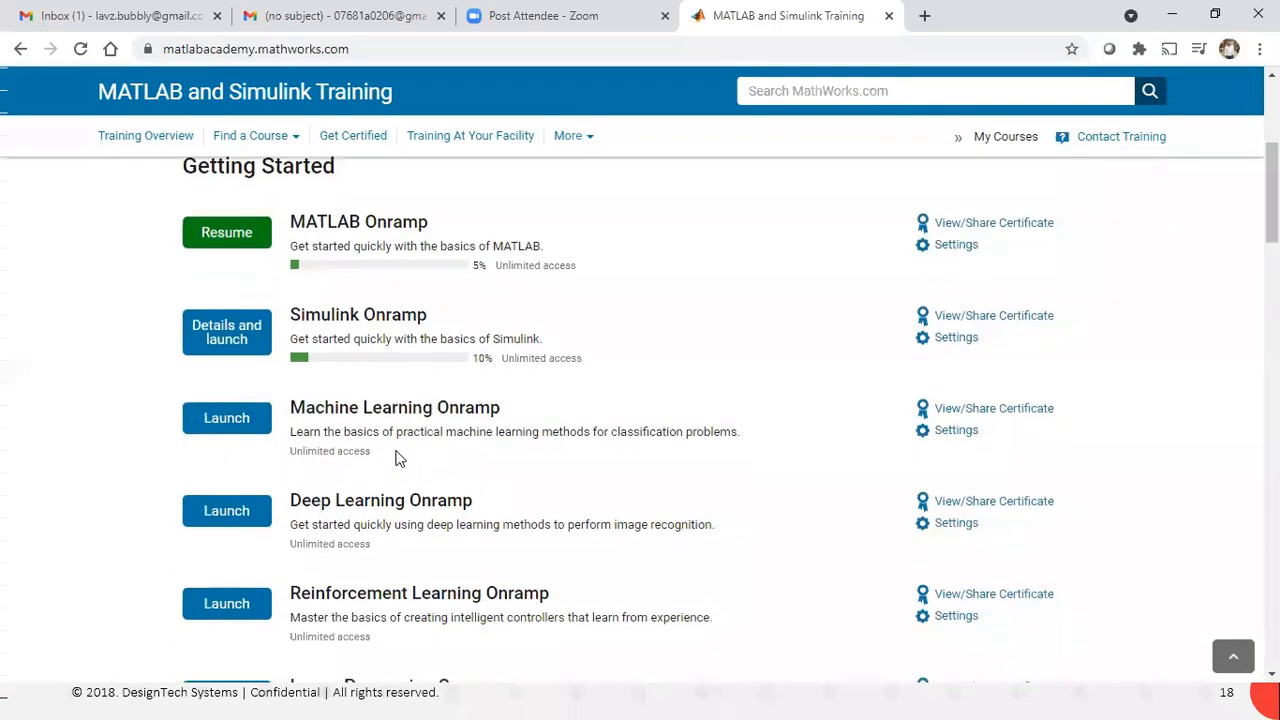
scroll(420, 495, "down", 2)
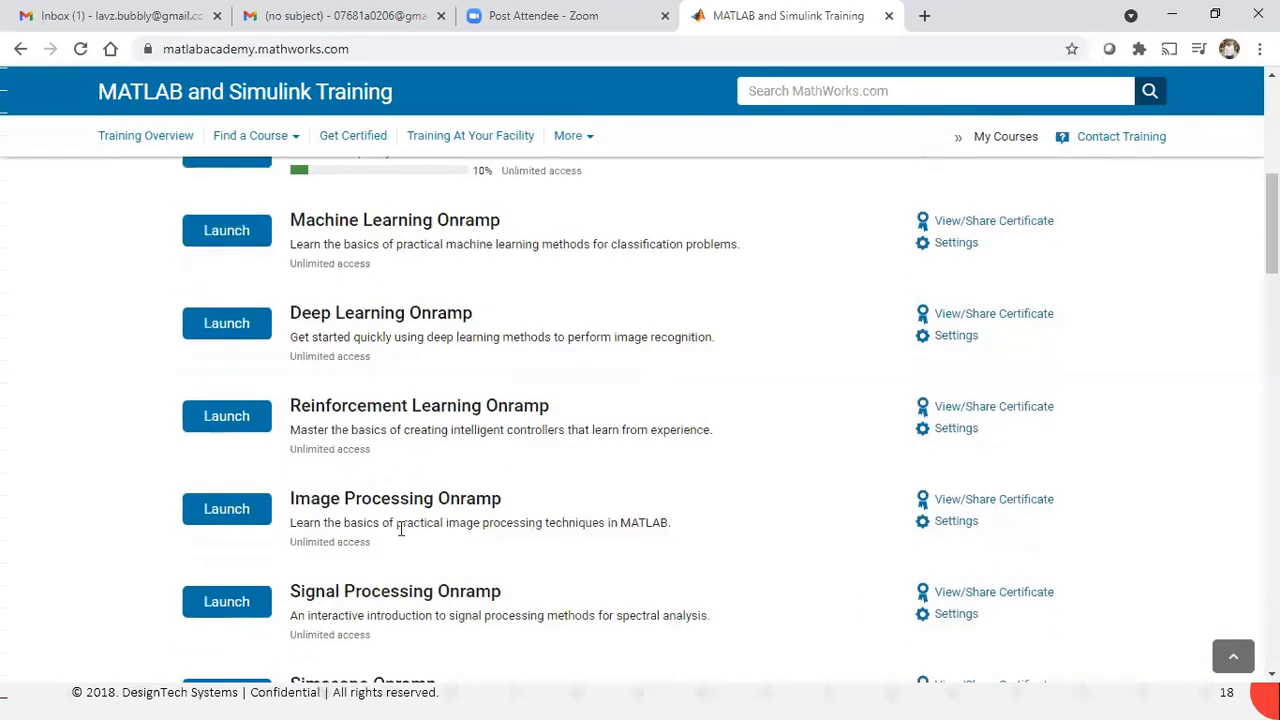
scroll(356, 518, "down", 1)
scroll(356, 518, "down", 1)
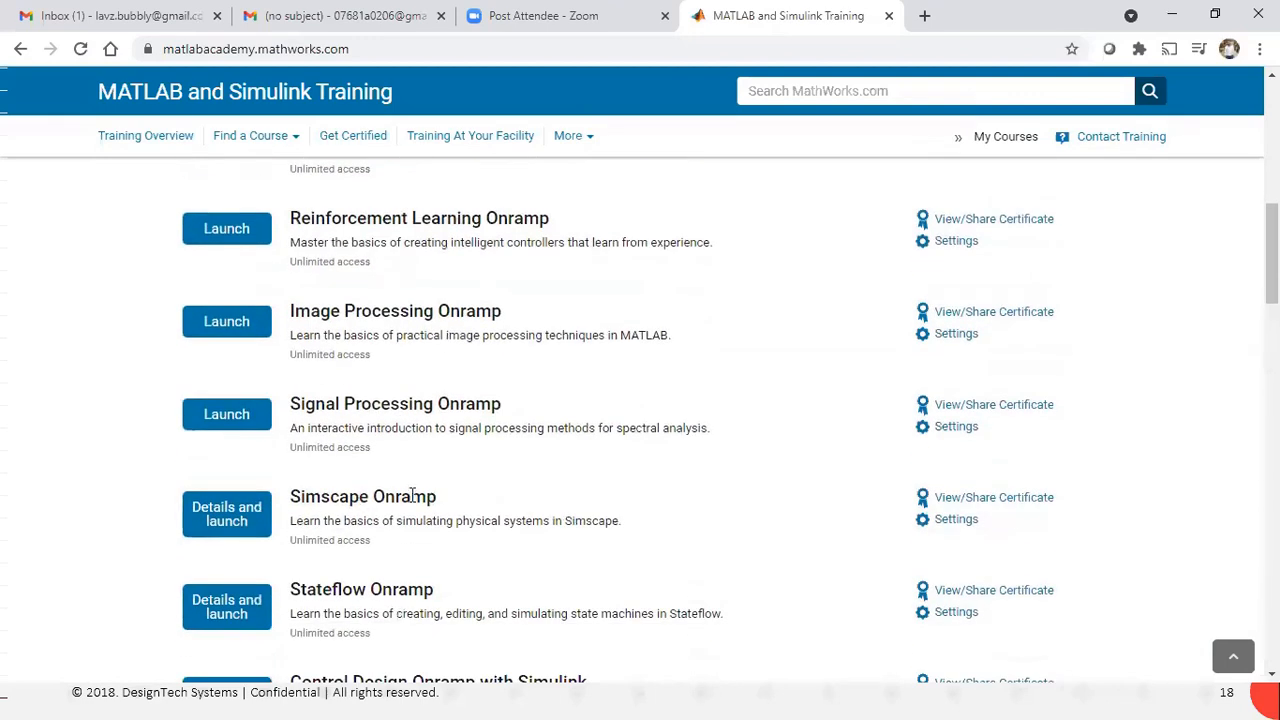
scroll(420, 495, "down", 1)
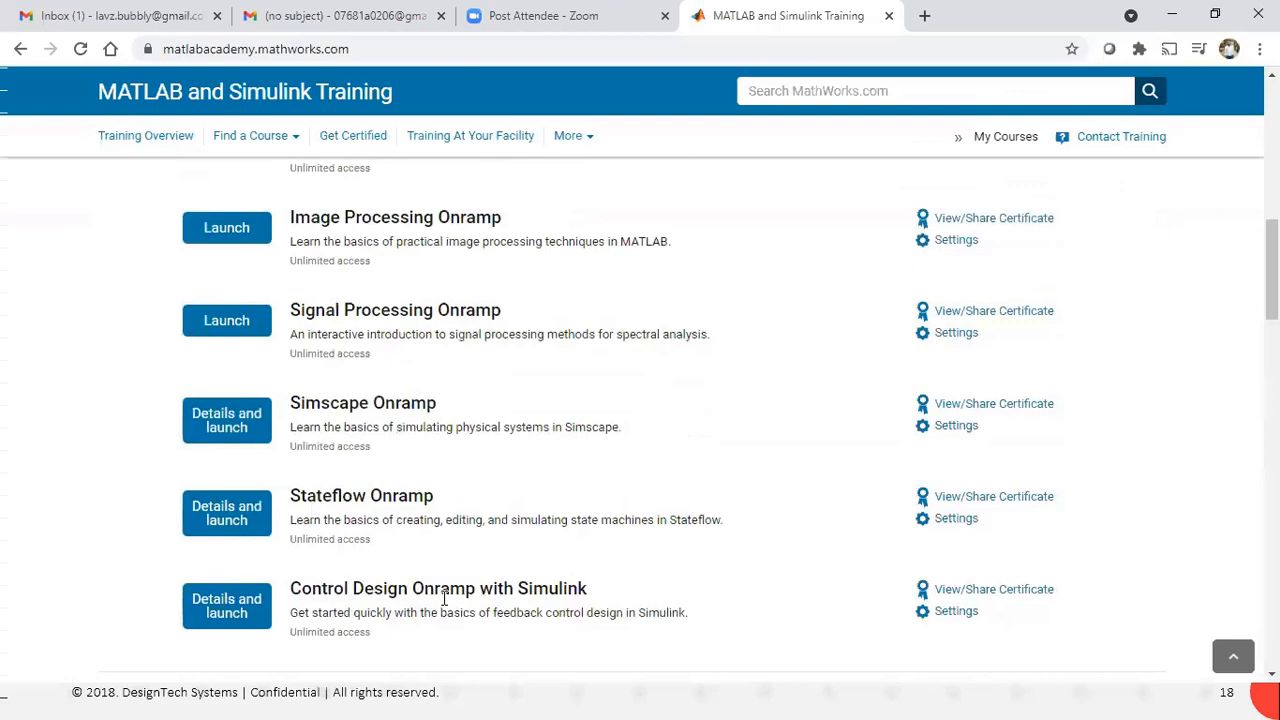
scroll(594, 597, "down", 2)
scroll(600, 588, "up", 12)
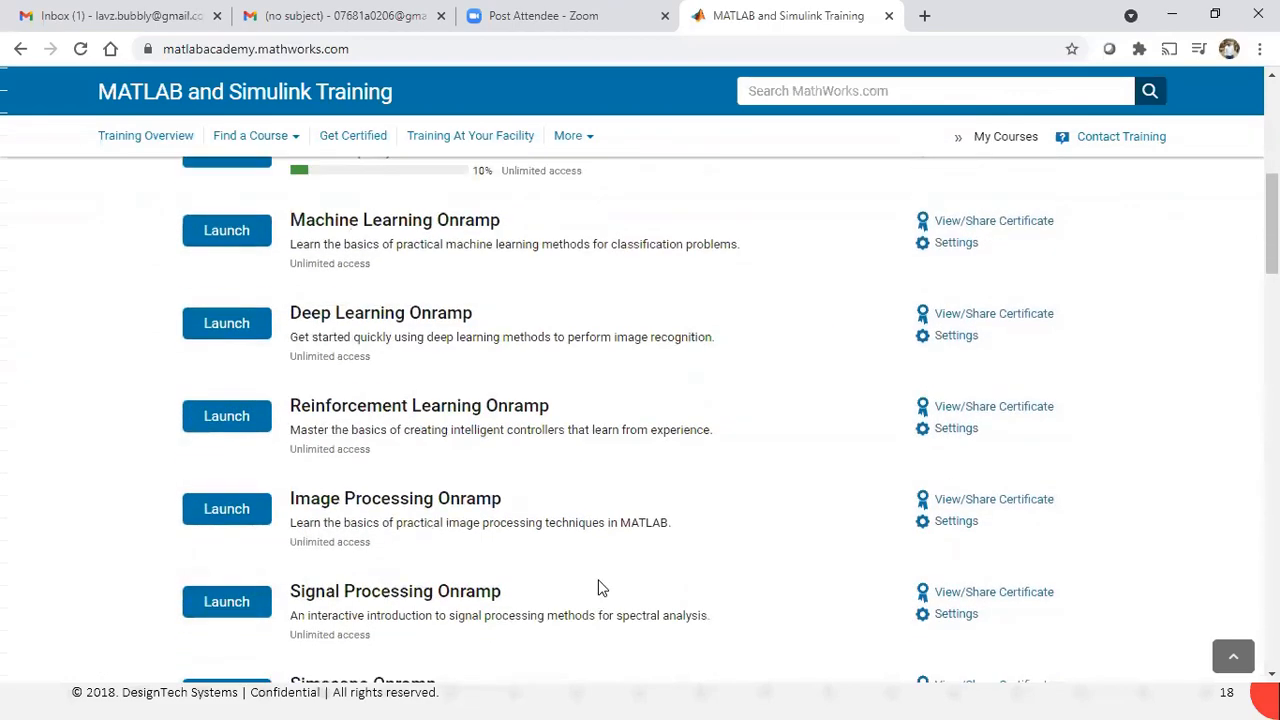
scroll(600, 588, "down", 10)
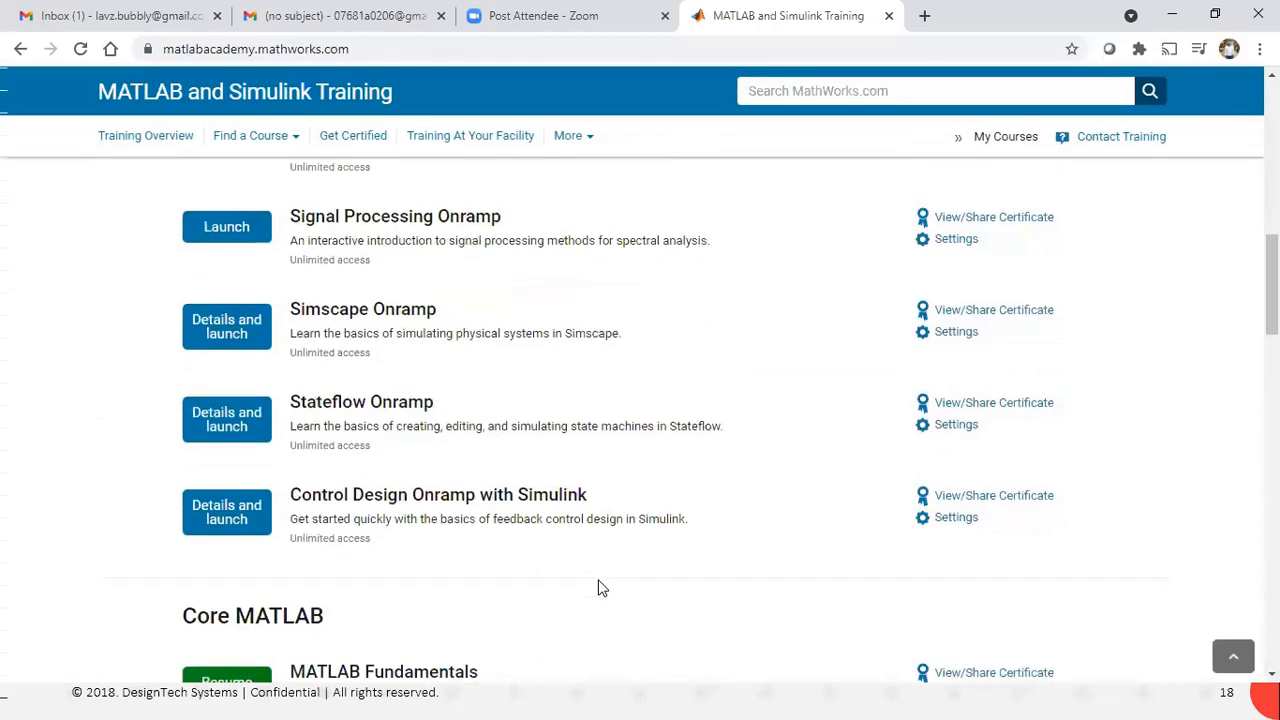
scroll(600, 588, "up", 8)
scroll(600, 588, "up", 3)
scroll(600, 588, "down", 6)
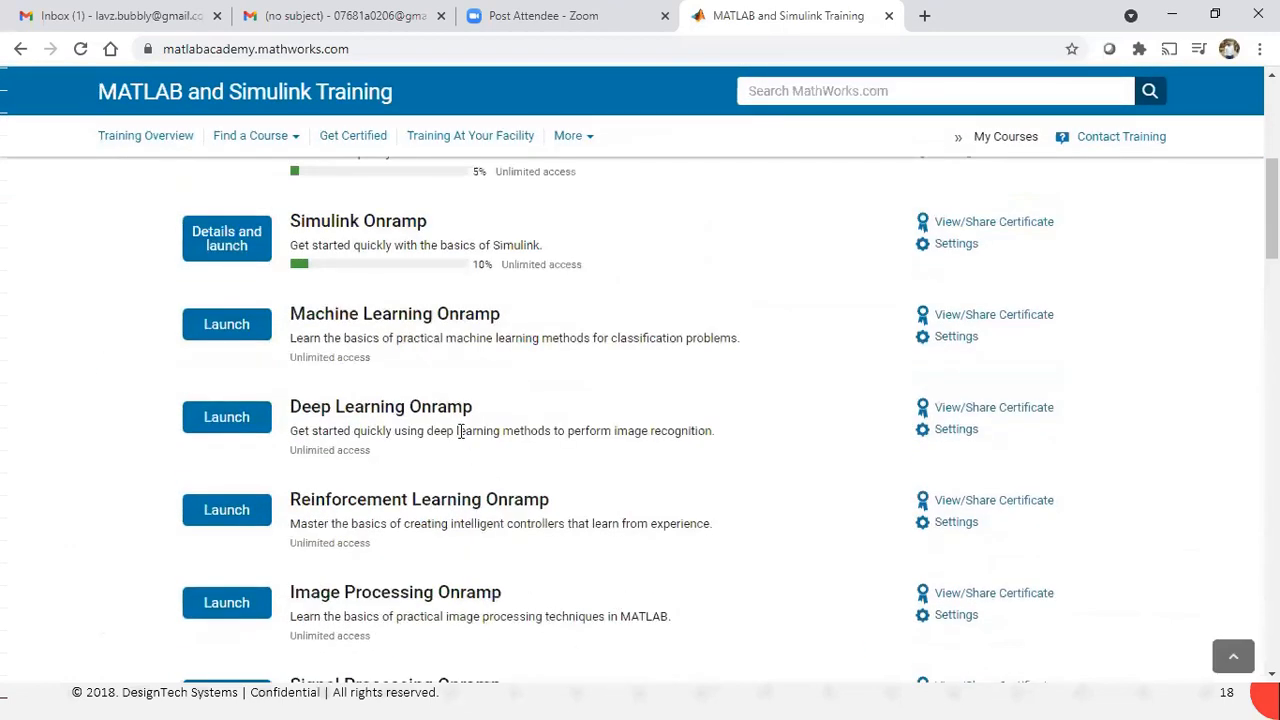
Open the course certificate for MATLAB Onramp, maximize its window and view the whole certificate.
key("super")
left_click(1147, 256)
scroll(1147, 256, "up", 2)
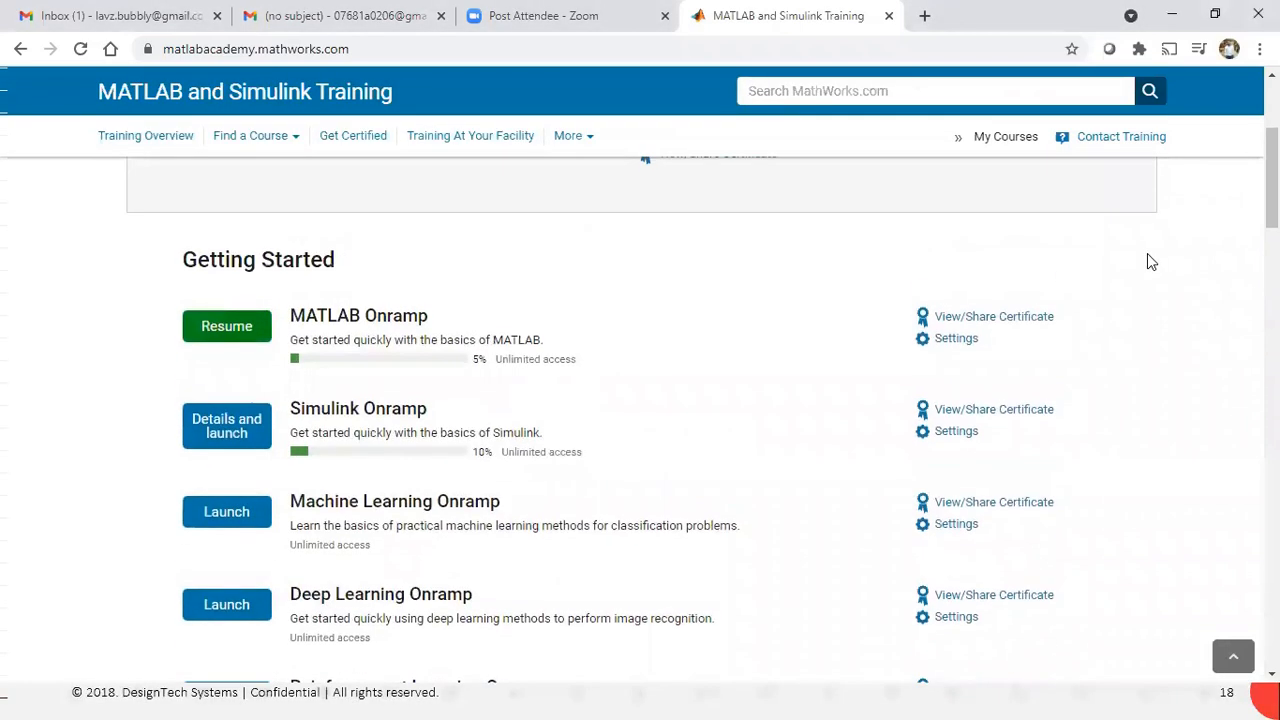
left_click(1014, 317)
left_click(1022, 388)
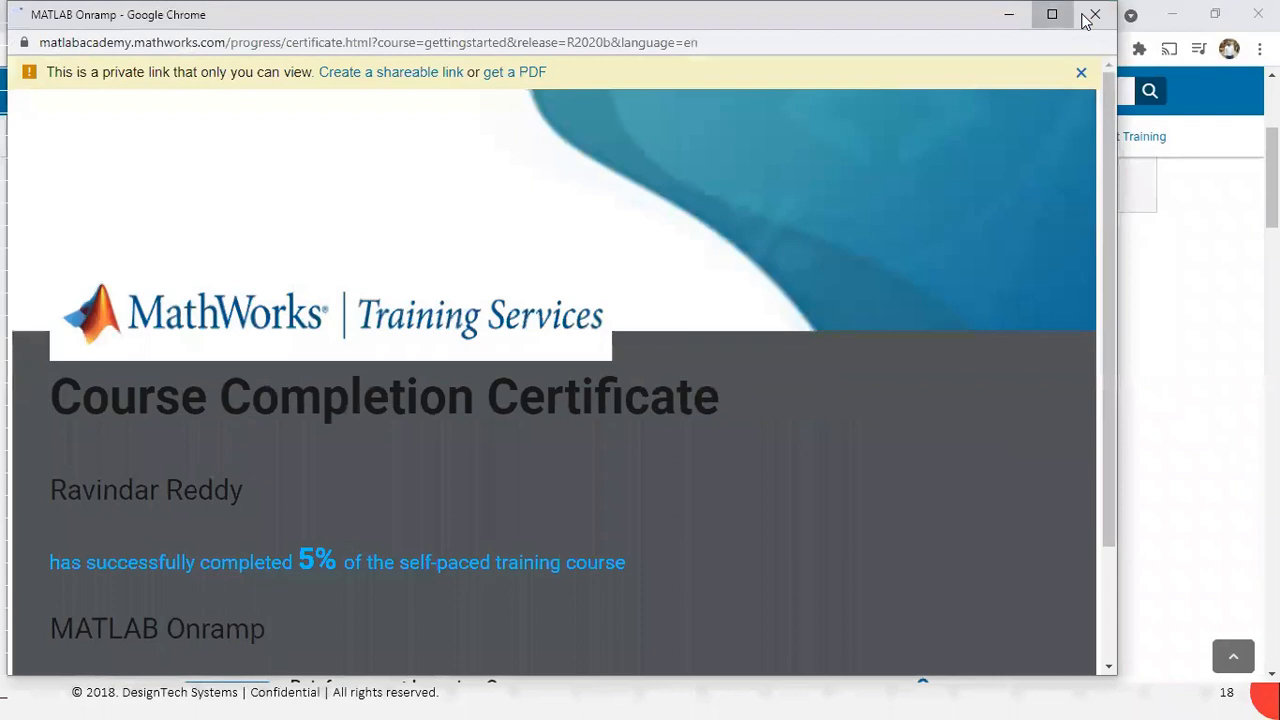
left_click(1052, 14)
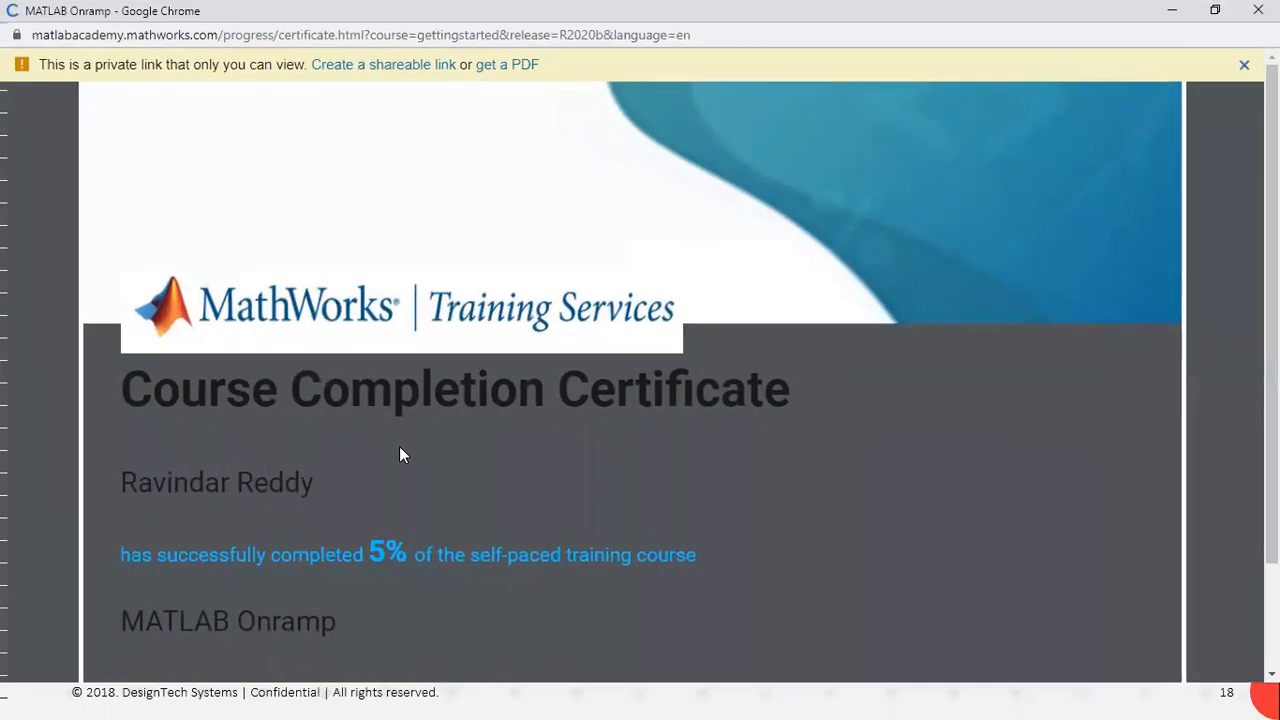
scroll(543, 481, "down", 1)
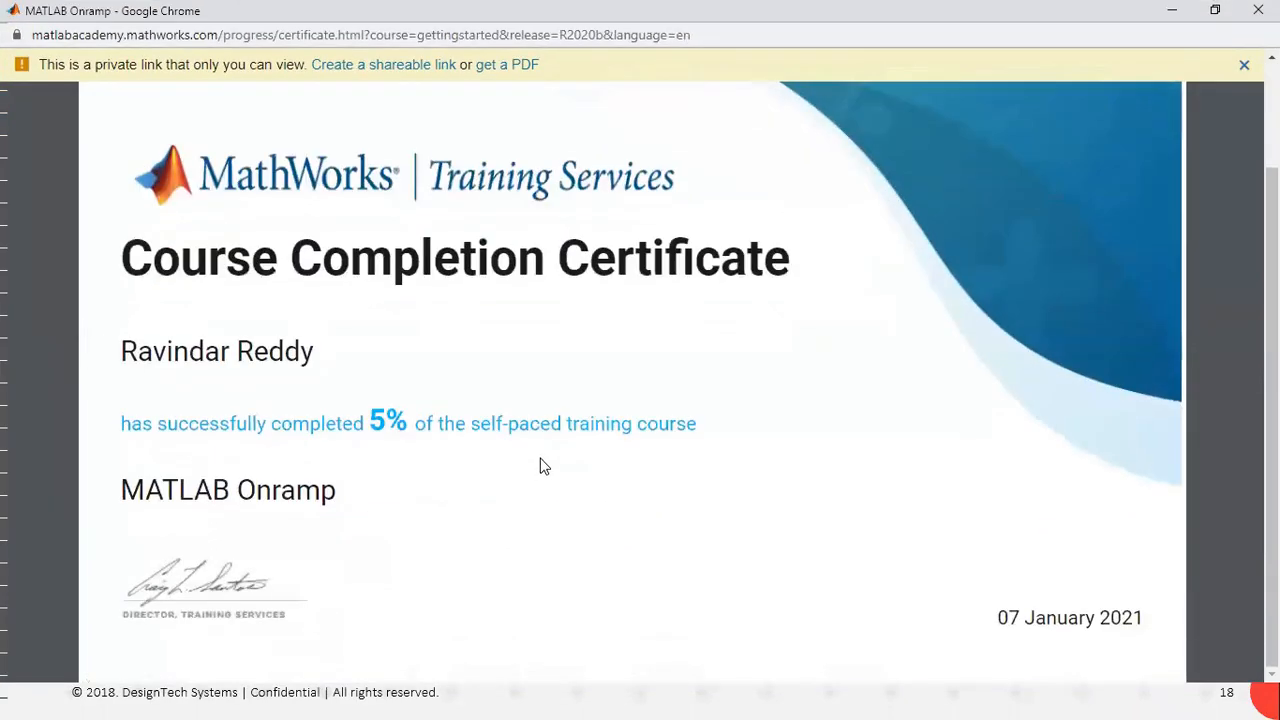
Return to the PowerPoint slide show, reveal the remaining Get Started Today content and advance to the Thank You slide.
key("super+Tab")
left_click(757, 701)
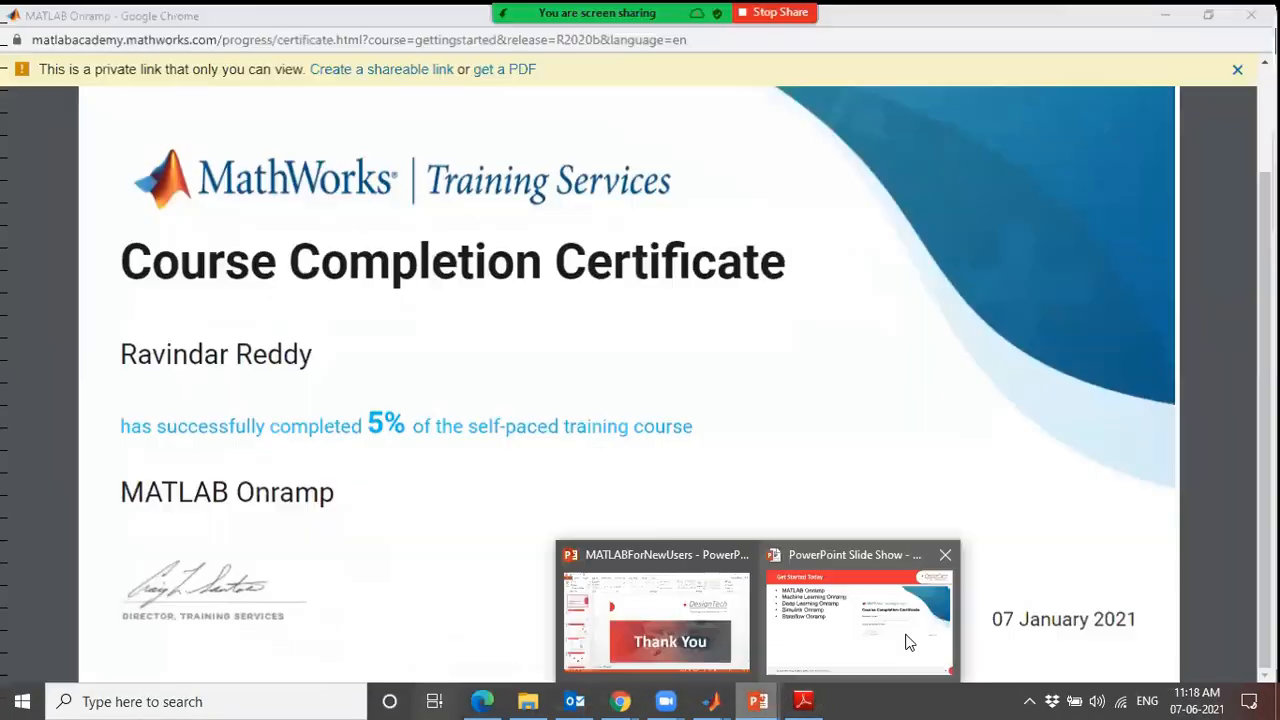
left_click(908, 642)
key("Right")
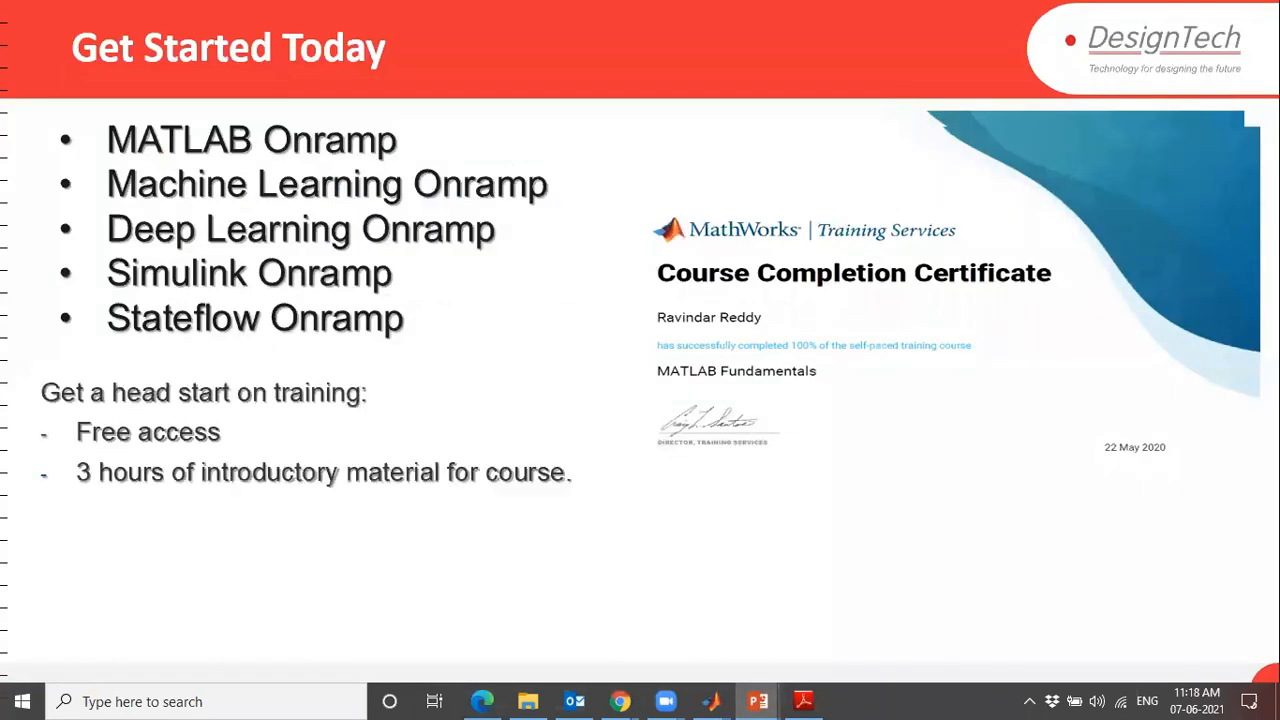
key("Right")
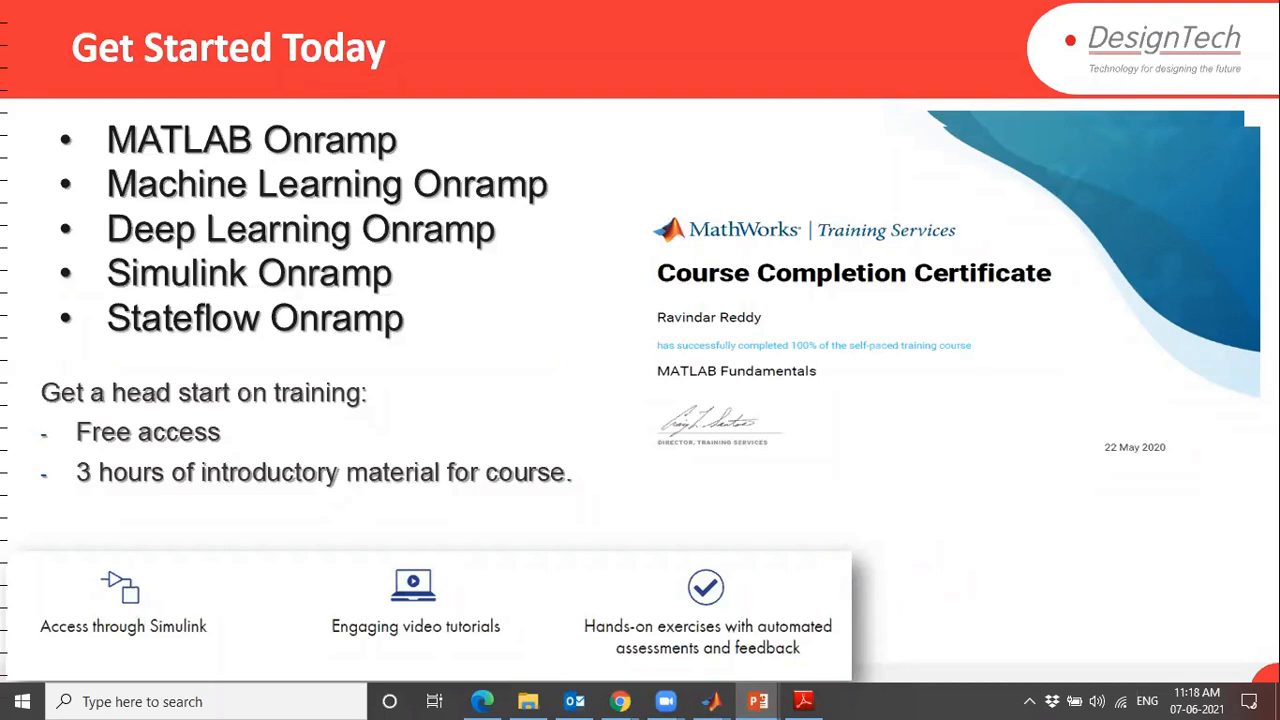
key("Right")
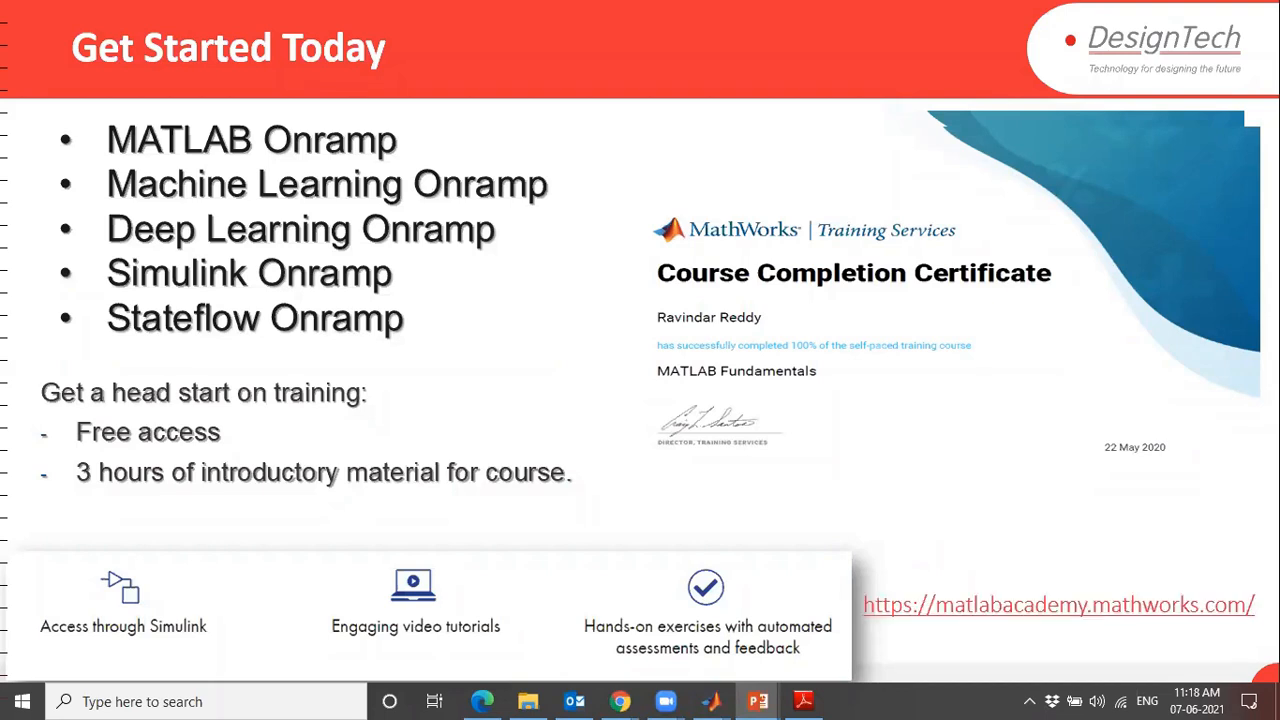
key("Right")
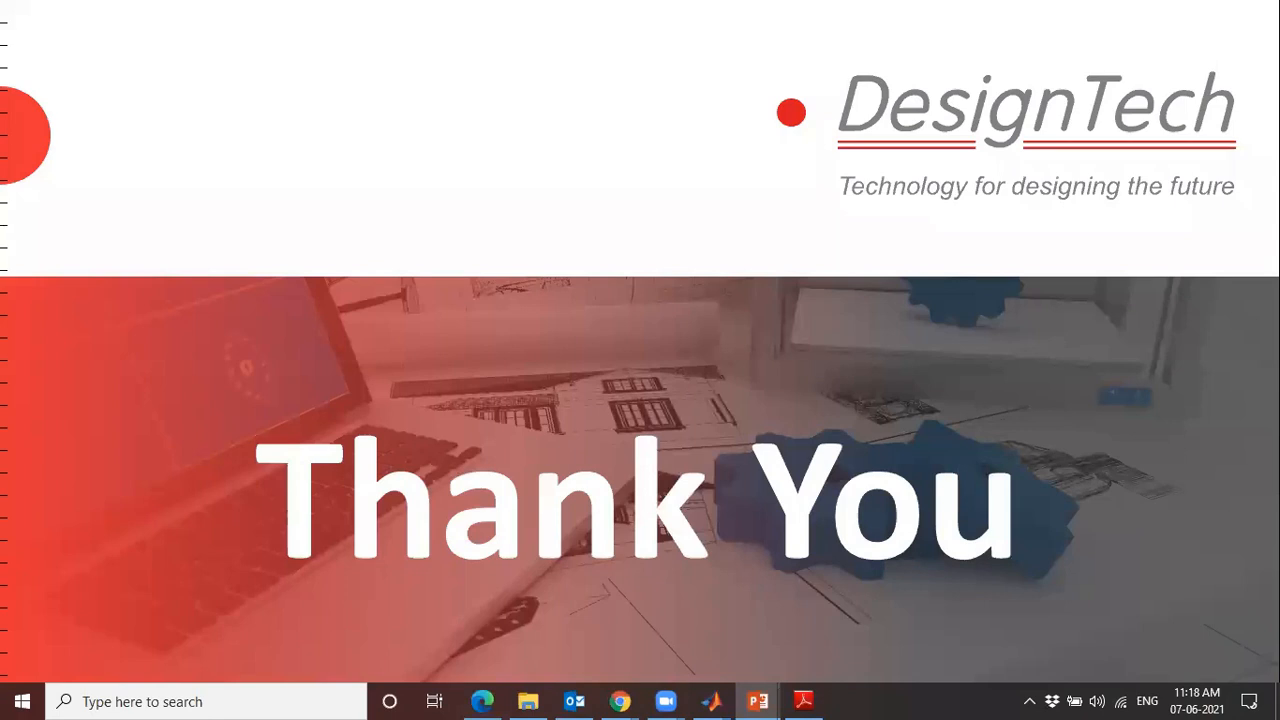